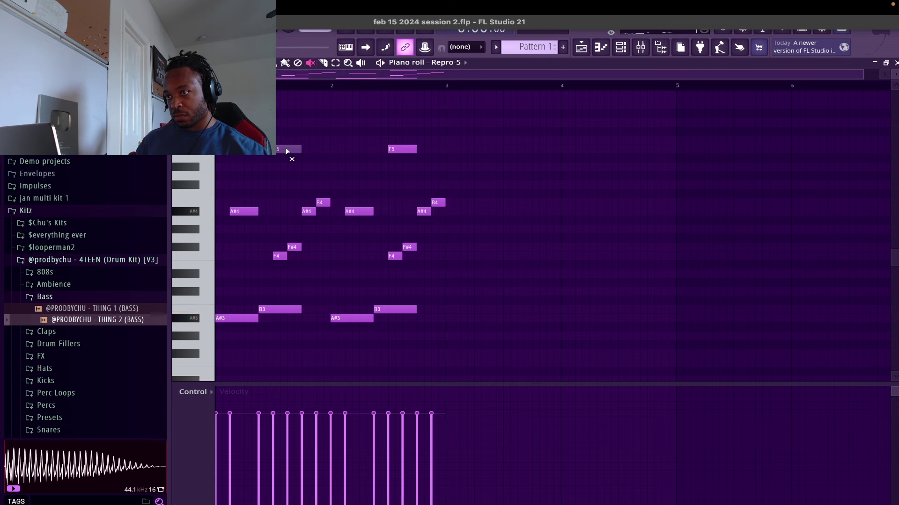
# Play back the Repro-5 melody in the piano roll and close the note editor
pyautogui.press('space')
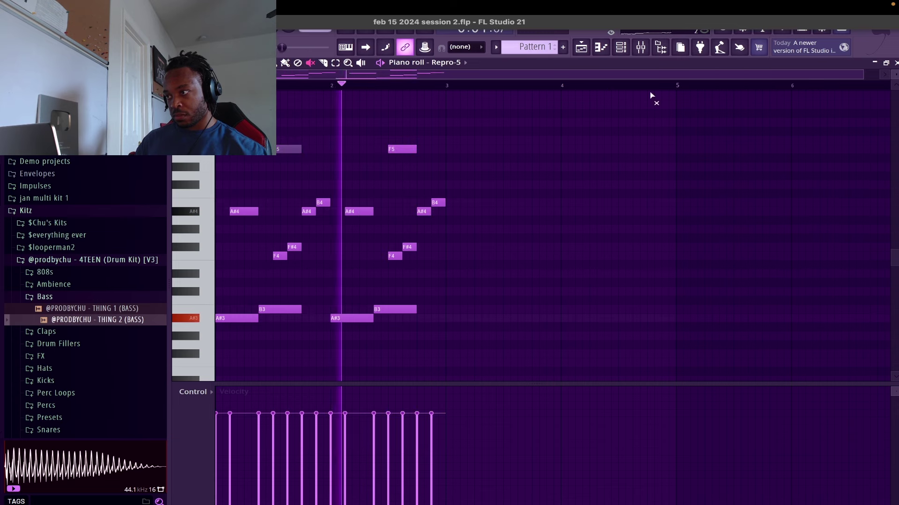
pyautogui.press('space')
pyautogui.click(895, 63)
# Add a Repro-1 channel carrying the Repro-5 melody, with the Repro-5 channel muted, and play the pattern
pyautogui.rightClick(580, 117)
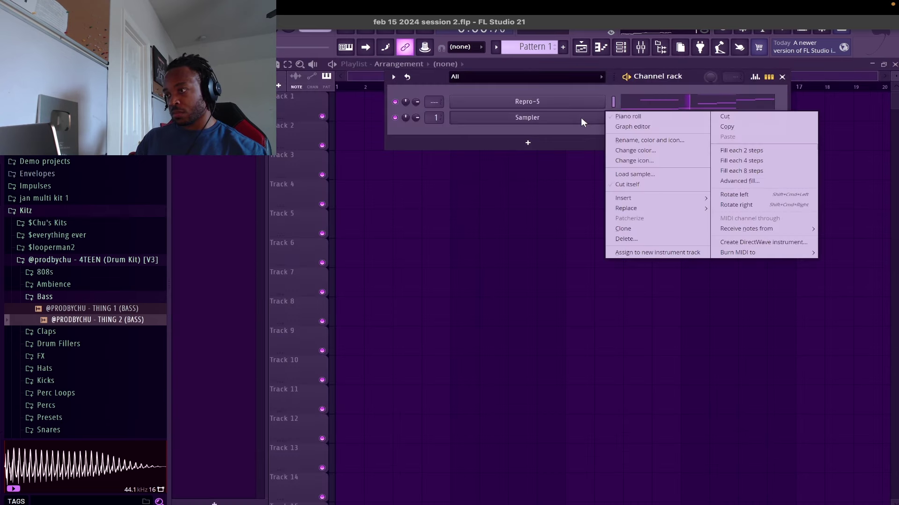
pyautogui.press('Escape')
pyautogui.press('space')
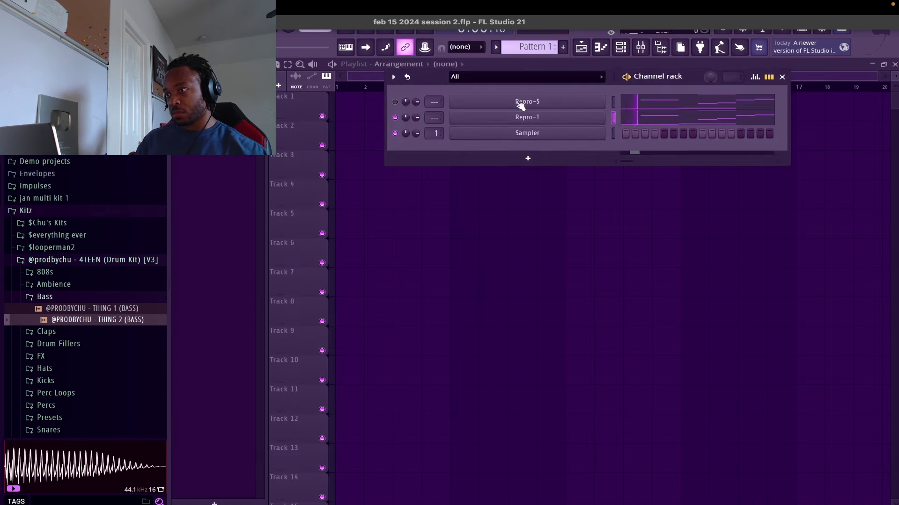
# Open the Repro-1 preset browser and load ARK 60s Computer from the 02 Leads folder
pyautogui.click(516, 117)
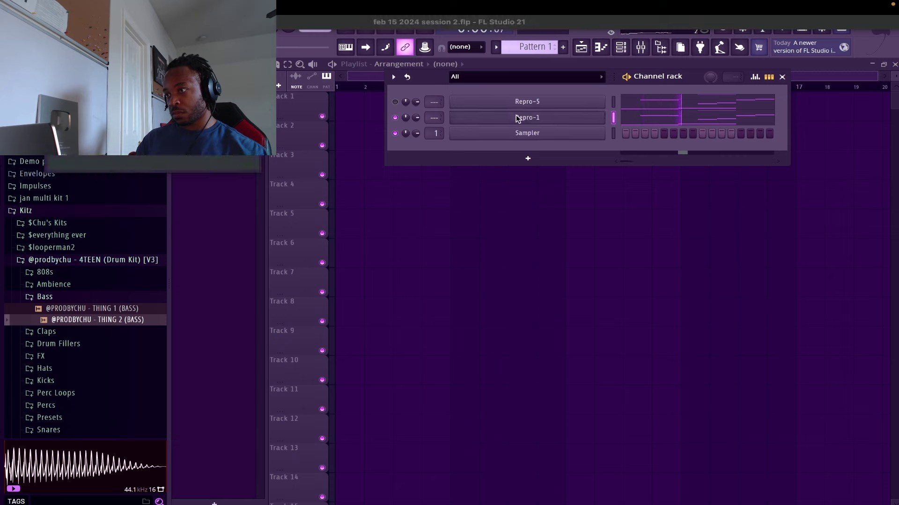
pyautogui.click(296, 126)
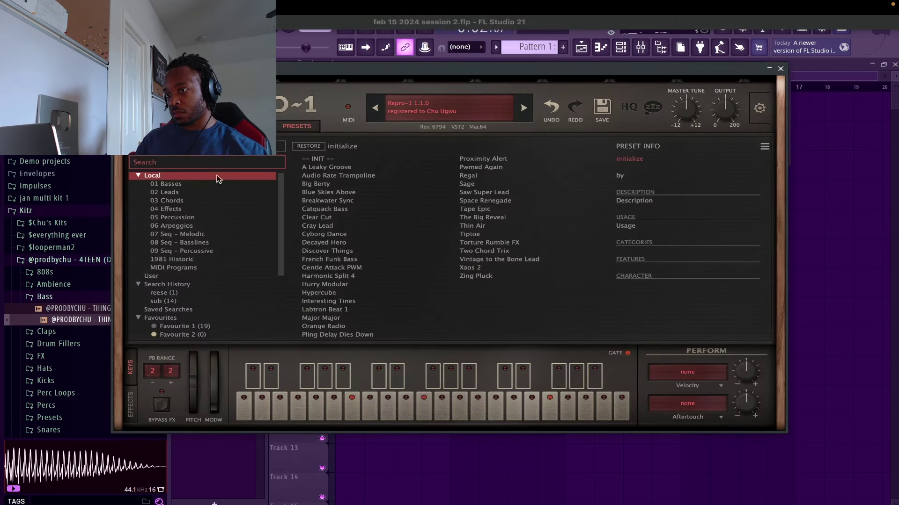
pyautogui.click(189, 192)
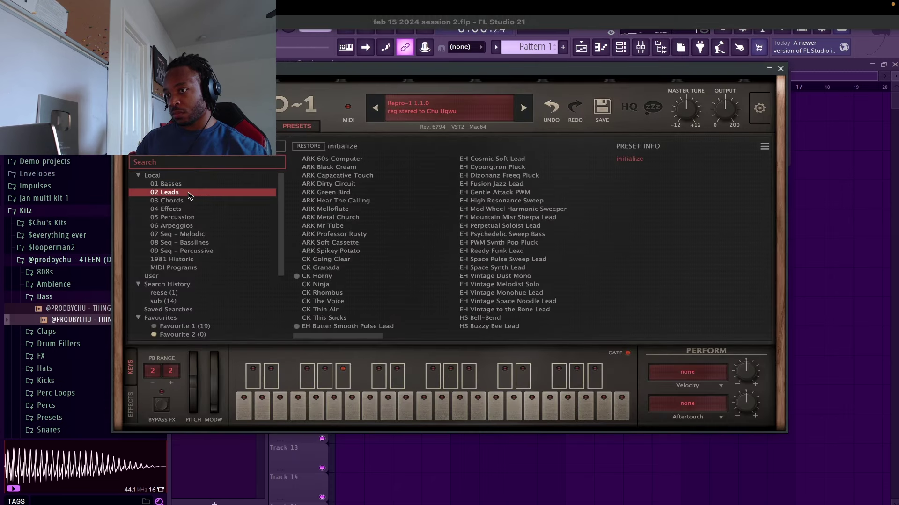
pyautogui.click(358, 161)
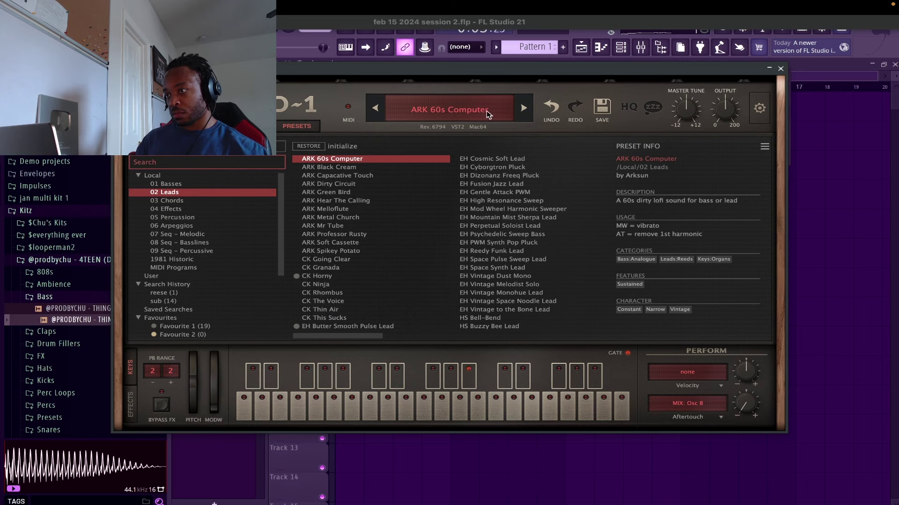
# Audition the lead presets up to ARK Green Bird and settle on ARK Dirty Circuit for Repro-1
pyautogui.click(522, 107)
pyautogui.click(524, 108)
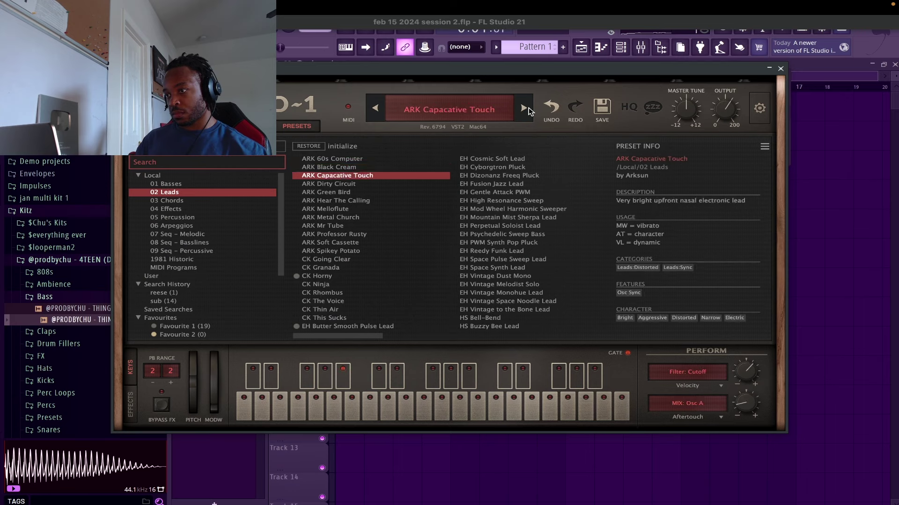
pyautogui.click(525, 108)
pyautogui.click(524, 108)
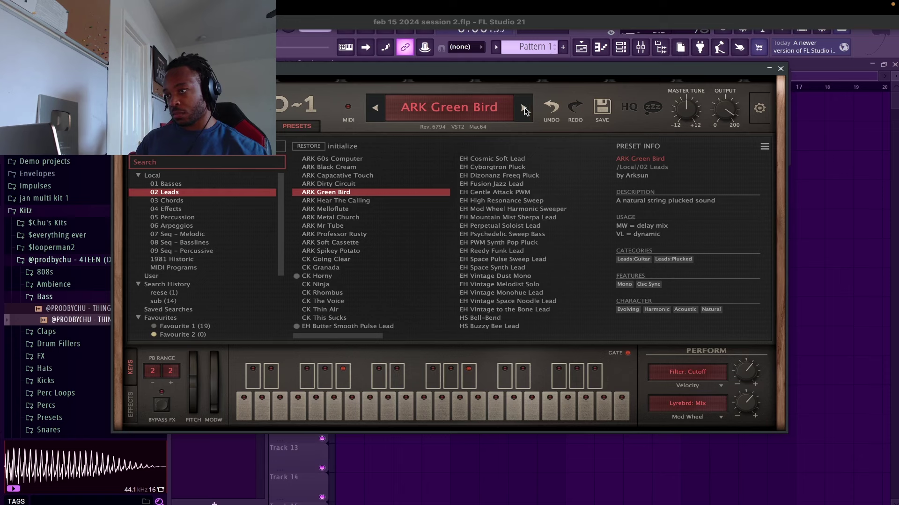
pyautogui.click(377, 108)
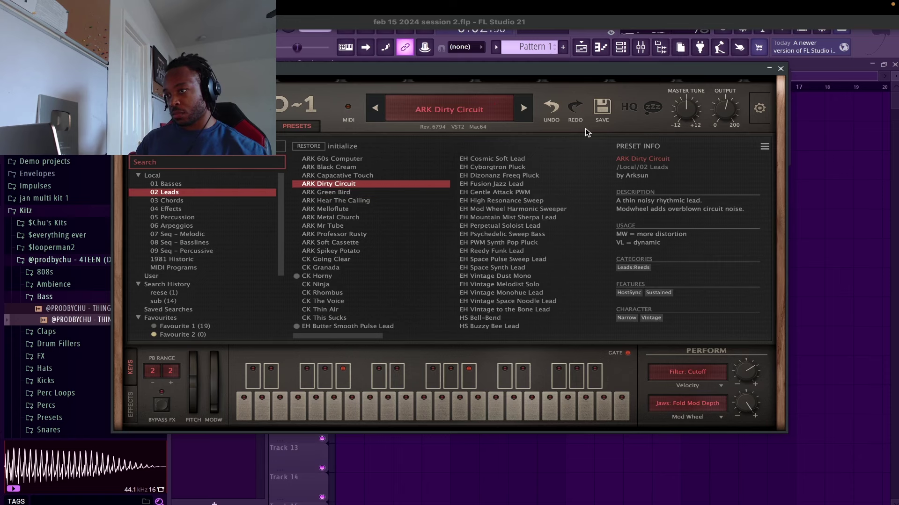
# Render Pattern 1 as an audio clip and line up four two-bar copies on Track 1 from bar 1 to bar 9
pyautogui.click(780, 69)
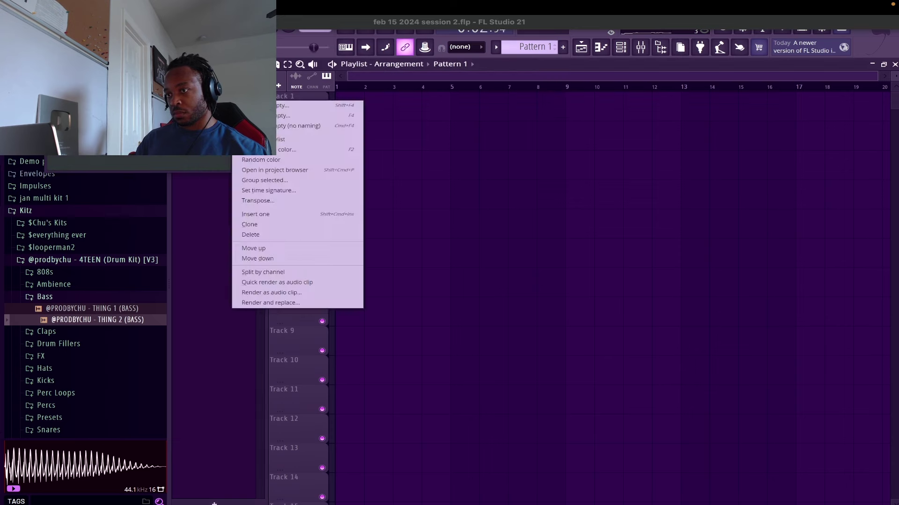
pyautogui.click(269, 293)
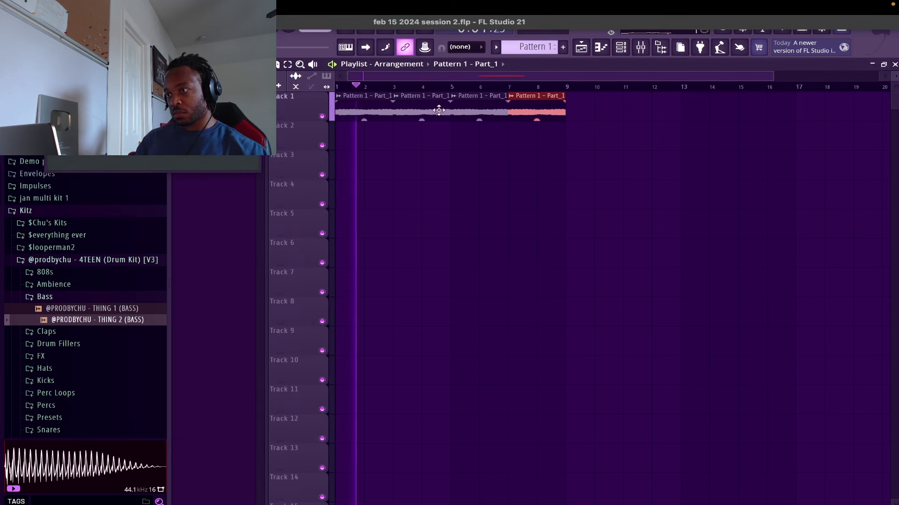
pyautogui.click(449, 136)
pyautogui.rightClick(474, 137)
# Place a Pattern 1 clip at the start of Track 2 and extend it to bar 9 during playback
pyautogui.click(530, 48)
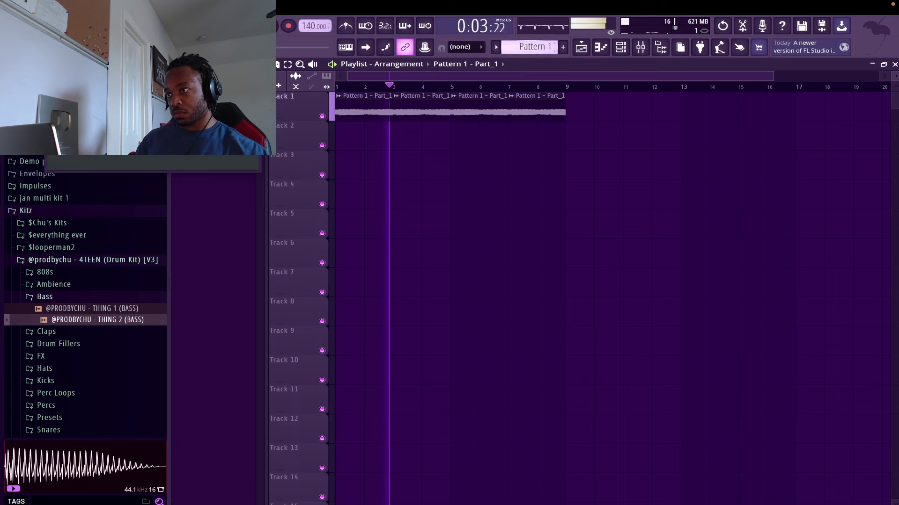
pyautogui.click(426, 137)
pyautogui.press('space')
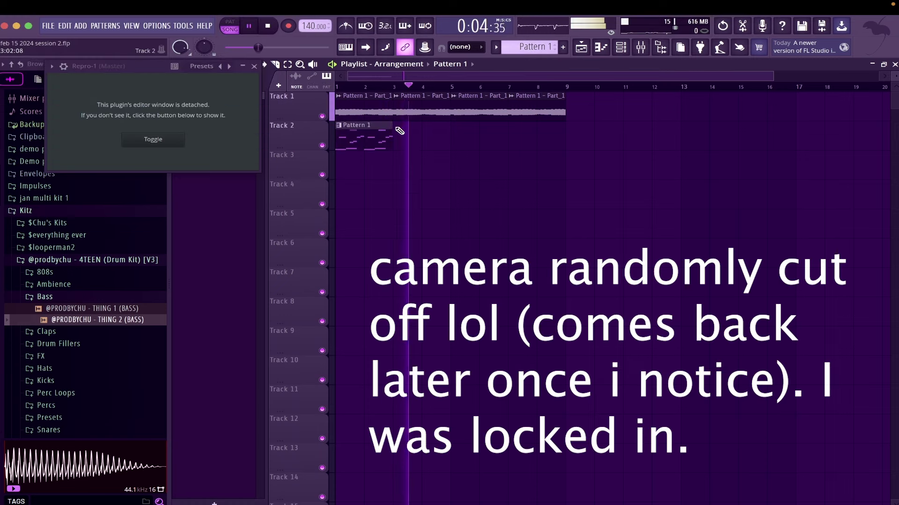
pyautogui.moveTo(397, 130); pyautogui.dragTo(565, 136)
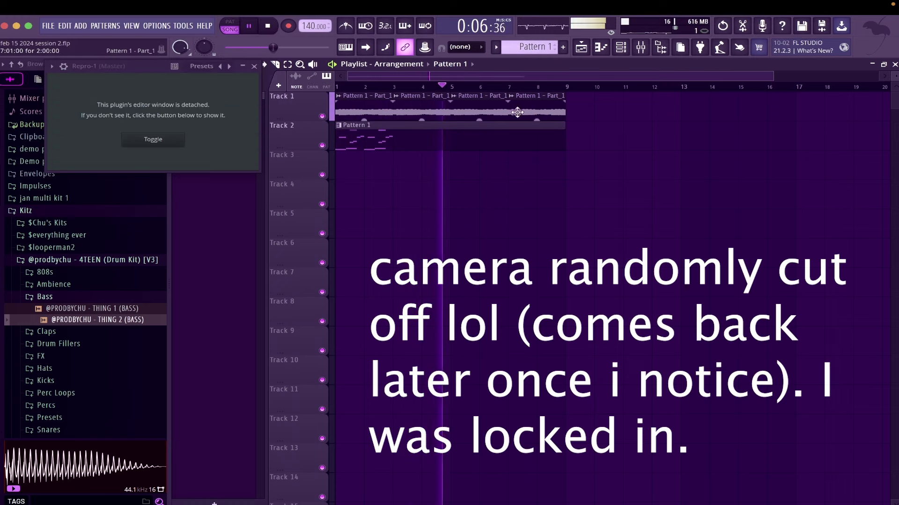
pyautogui.press('space')
# Load the AZ Entirely preset from 08 Pads - Synths in Repro-5 and close the plugin
pyautogui.press('F6')
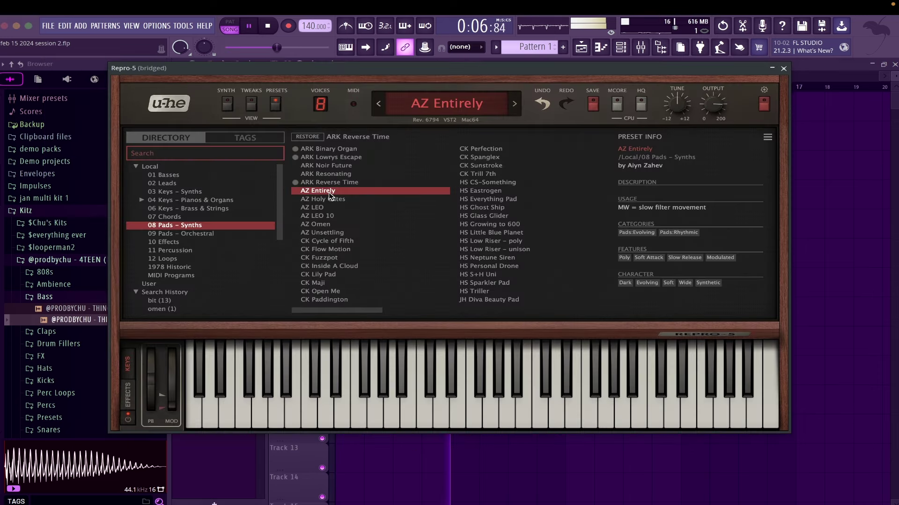
pyautogui.click(784, 69)
pyautogui.press('F6')
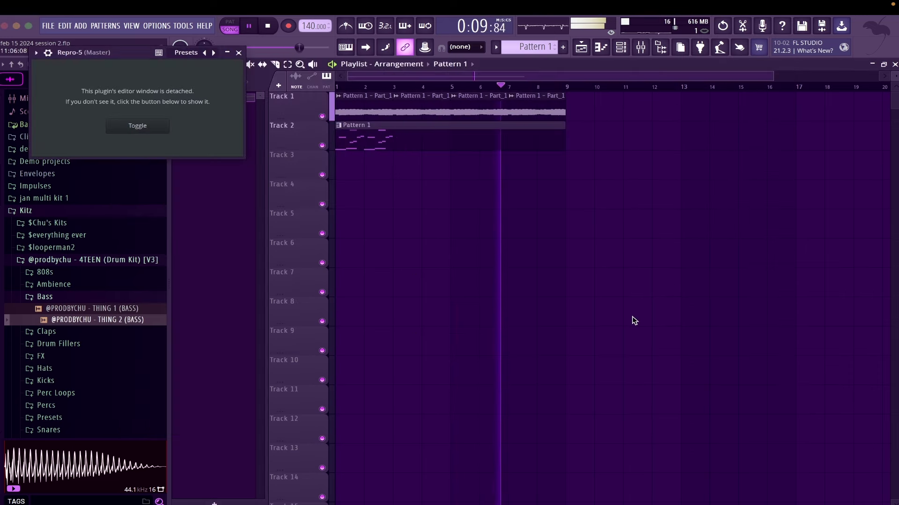
# Loop the arrangement from bar 1 to bar 3 and transpose the Repro-1 notes up one octave
pyautogui.click(394, 89)
pyautogui.moveTo(396, 89); pyautogui.dragTo(243, 107)
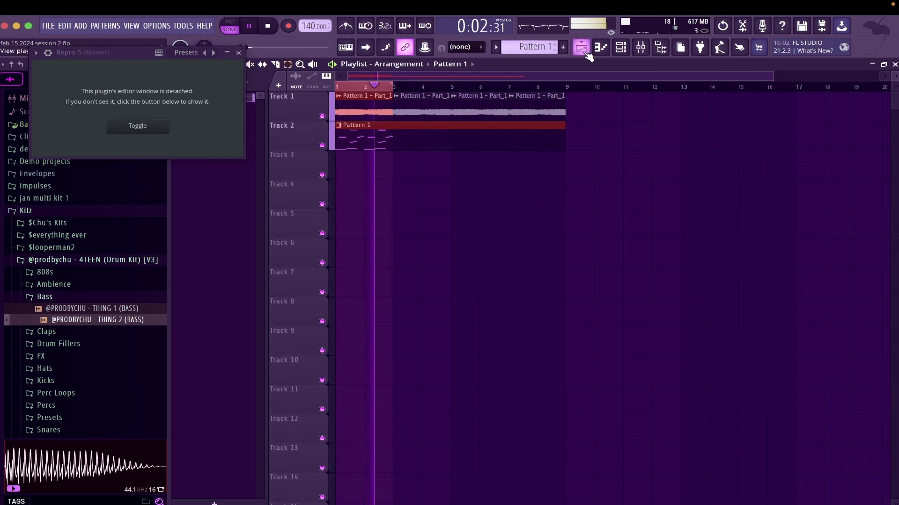
pyautogui.click(620, 47)
pyautogui.click(641, 123)
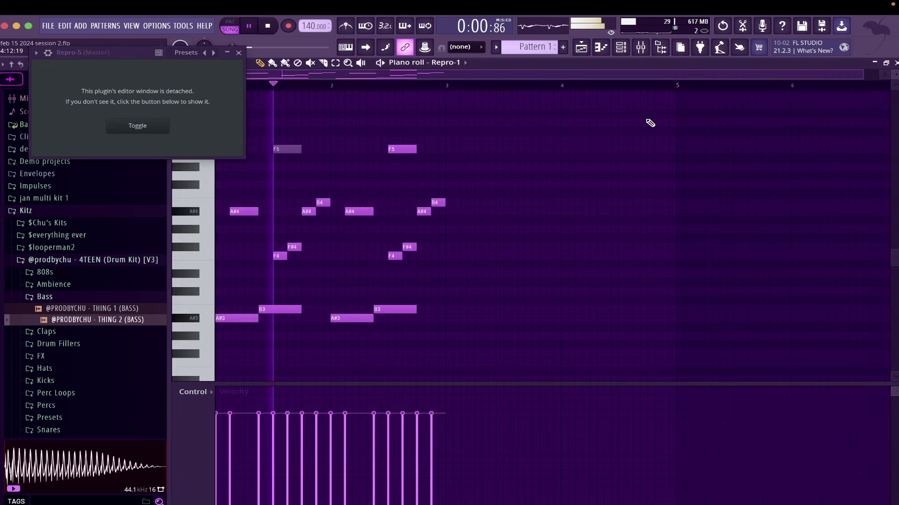
pyautogui.hotkey('ctrl', 'Up')
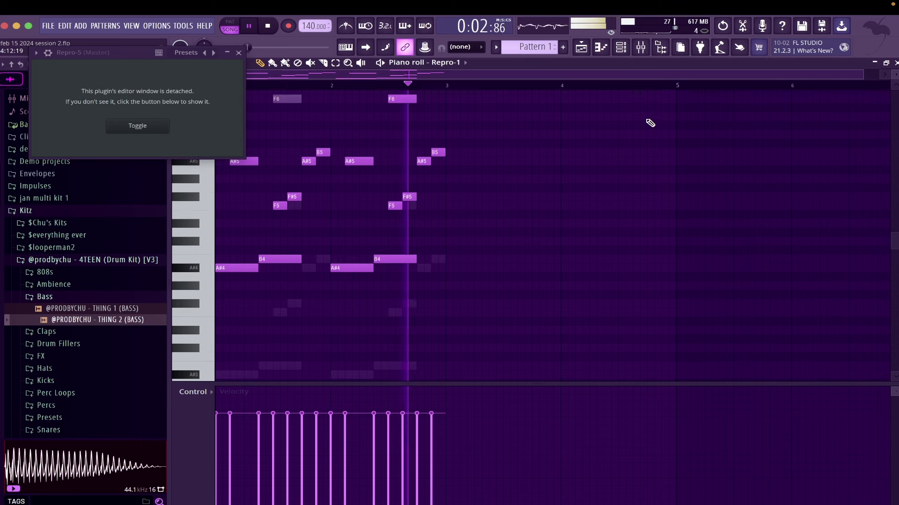
pyautogui.click(896, 63)
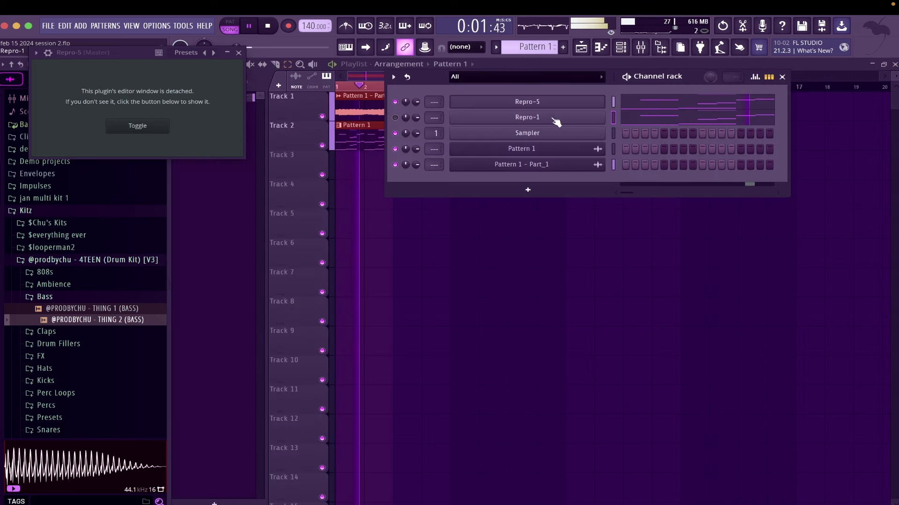
# Check the Repro-5 notes in the piano roll and load the AZ Holy Gates preset in Repro-5
pyautogui.click(642, 109)
pyautogui.click(895, 64)
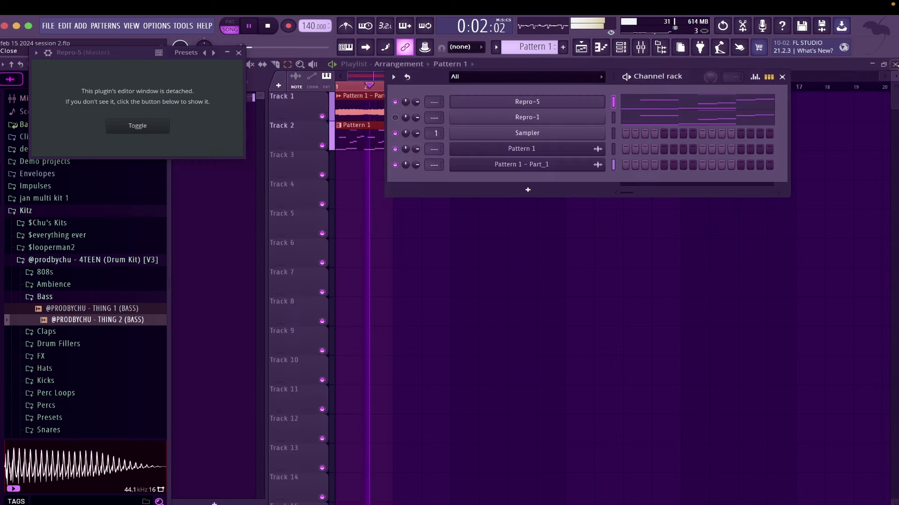
pyautogui.click(592, 100)
pyautogui.click(592, 100)
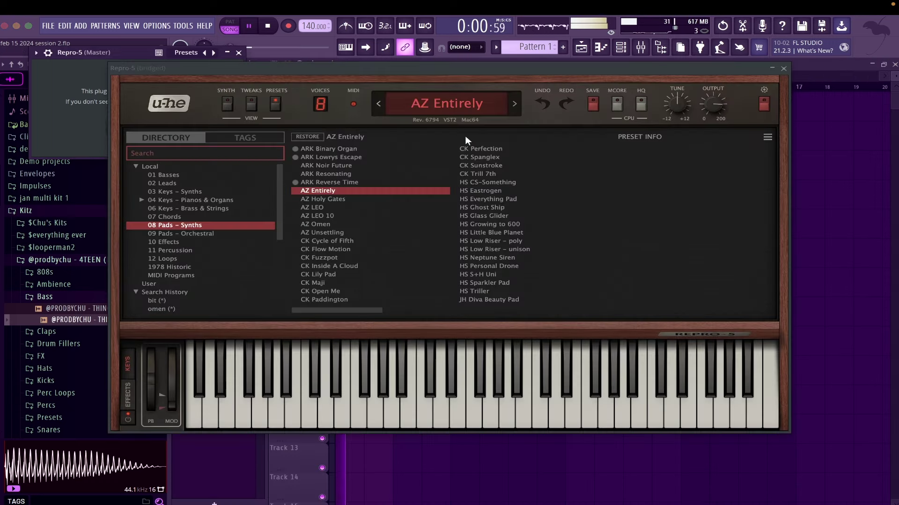
pyautogui.click(328, 199)
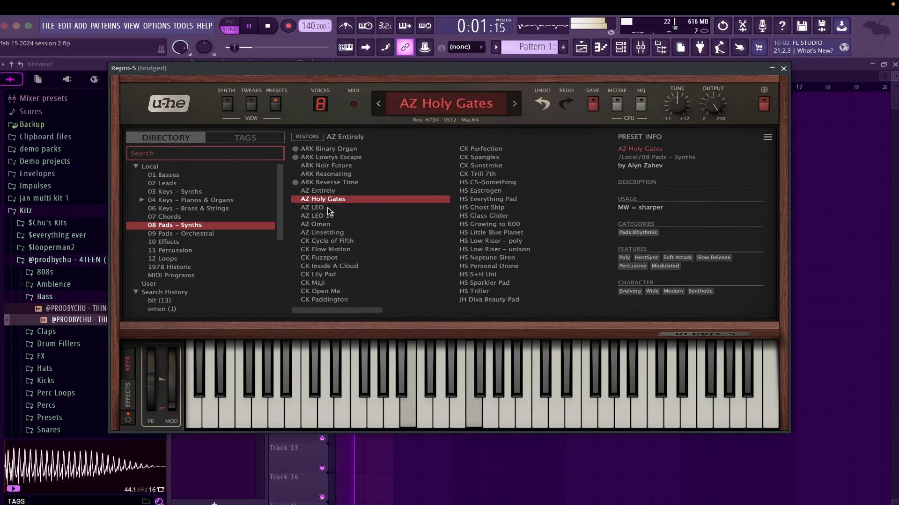
# Adjust the tune of Repro-5, set its output to 200.00 and close the plugin
pyautogui.moveTo(679, 108); pyautogui.dragTo(678, 3)
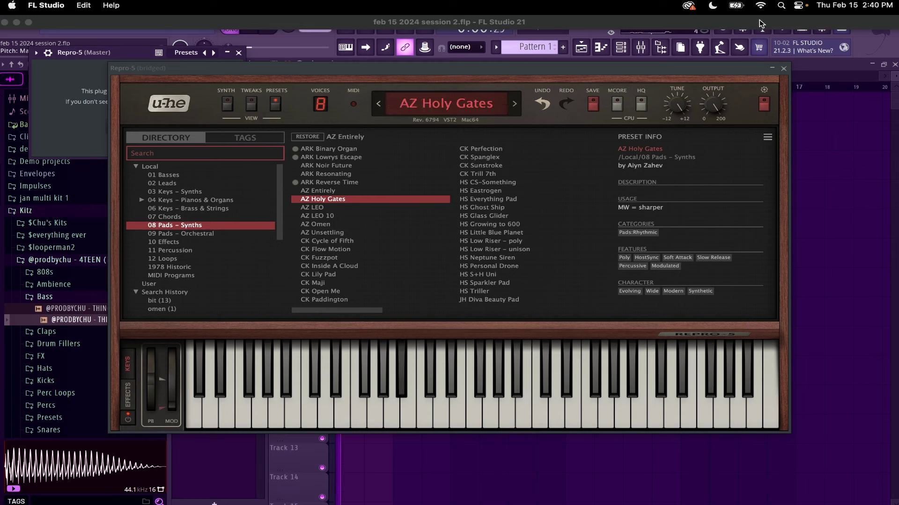
pyautogui.moveTo(720, 100); pyautogui.dragTo(719, 97)
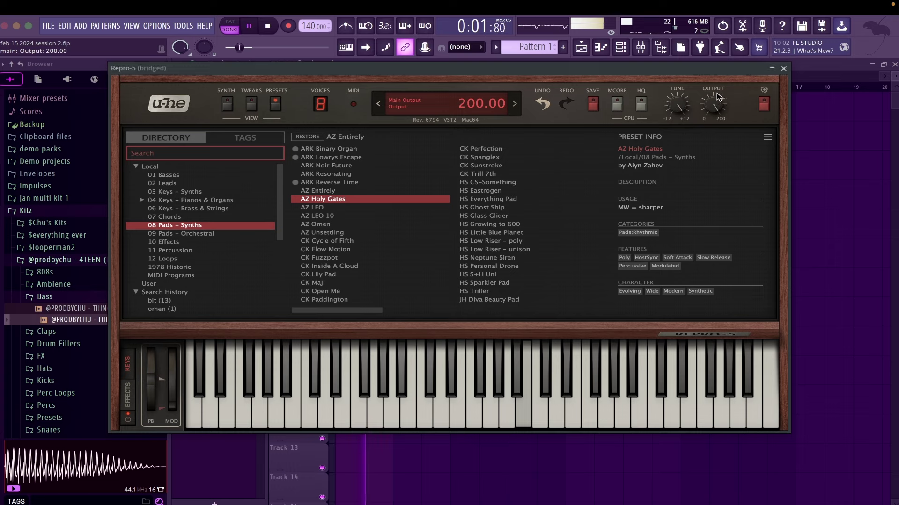
pyautogui.click(783, 69)
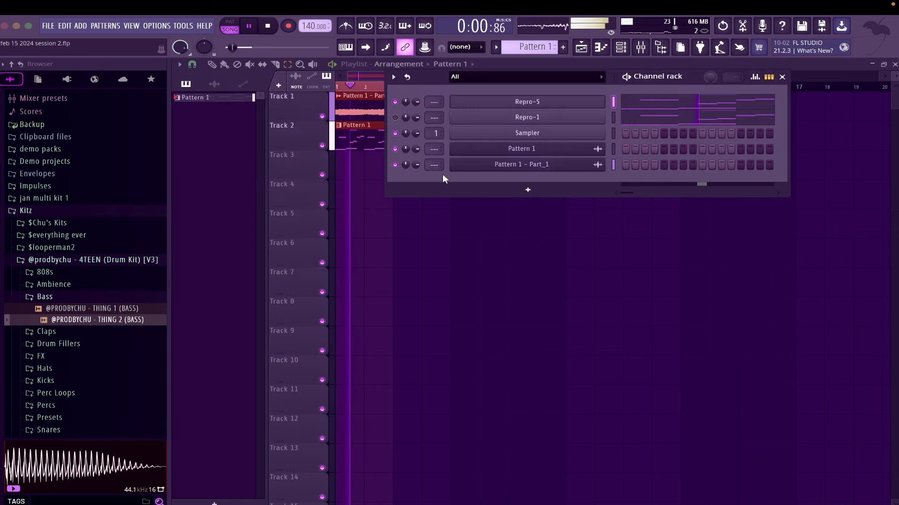
# Render Pattern 1 as a second audio clip and place the Pattern 1 #2 audio at the start of Track 2
pyautogui.rightClick(220, 99)
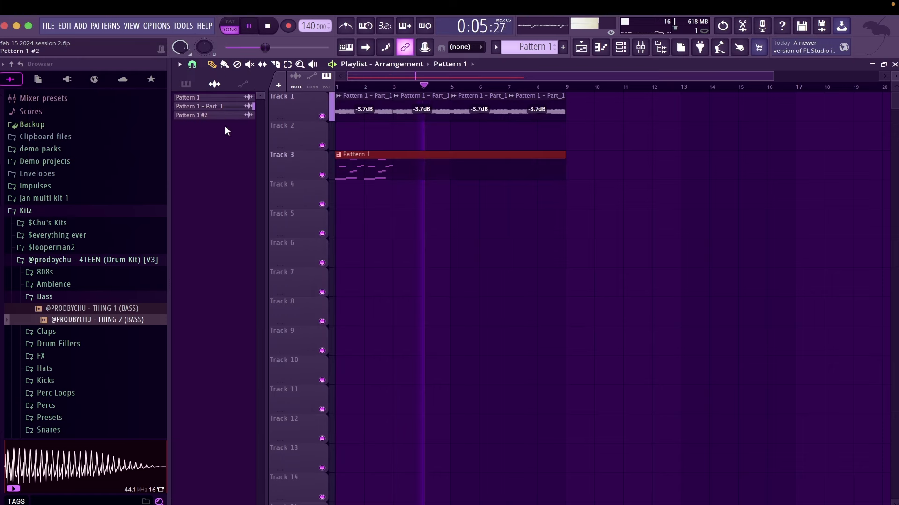
pyautogui.moveTo(224, 116); pyautogui.dragTo(340, 131)
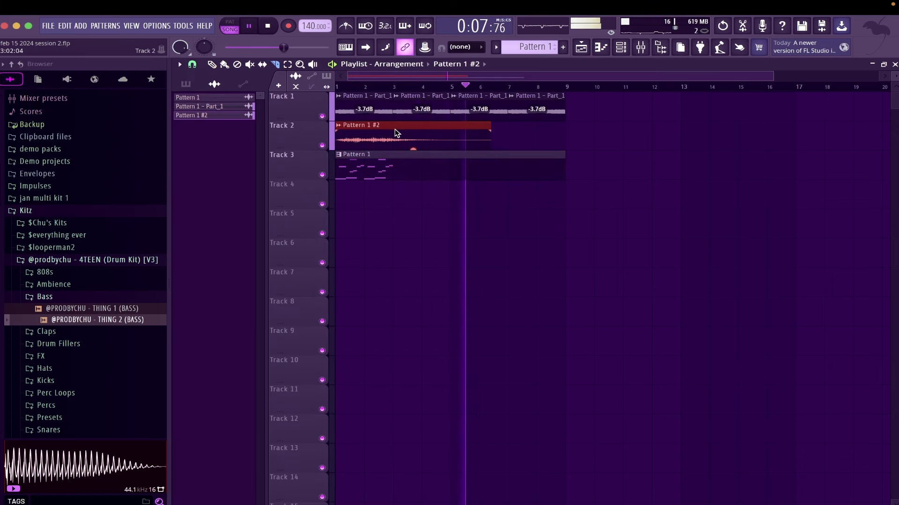
# Slice the Pattern 1 #2 audio clip on Track 2 at bar 3
pyautogui.hotkey('ctrl', 'd')
pyautogui.moveTo(396, 132); pyautogui.dragTo(395, 141)
pyautogui.press('p')
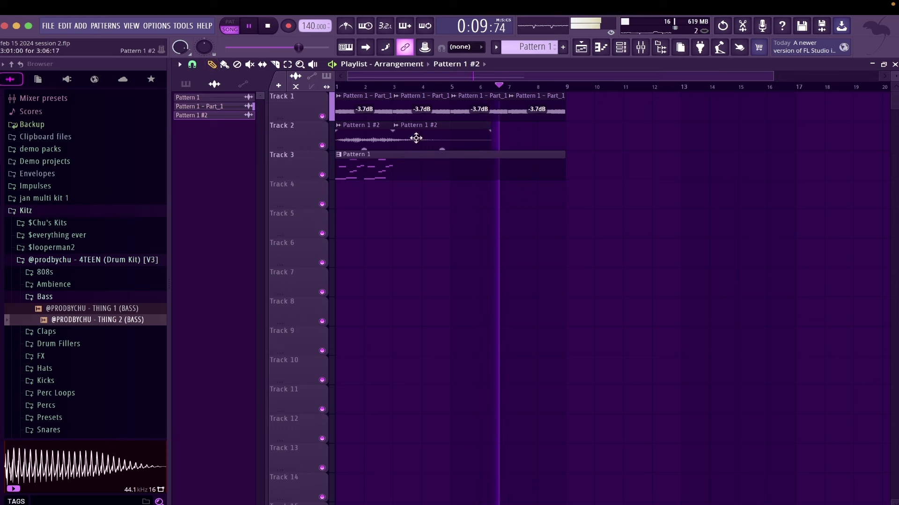
# Try to delete the slice after bar 3 on Track 2 and make the remaining clip unique
pyautogui.rightClick(416, 138)
pyautogui.click(338, 125)
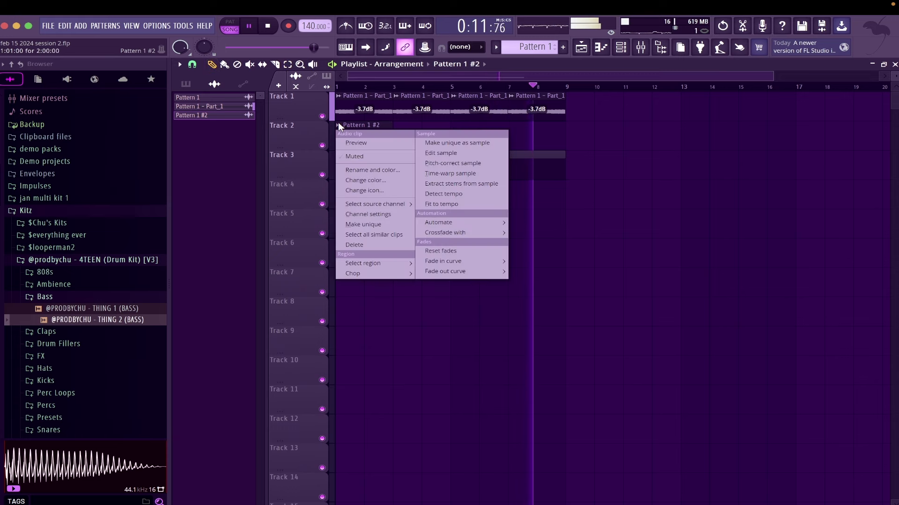
pyautogui.click(364, 224)
pyautogui.click(608, 201)
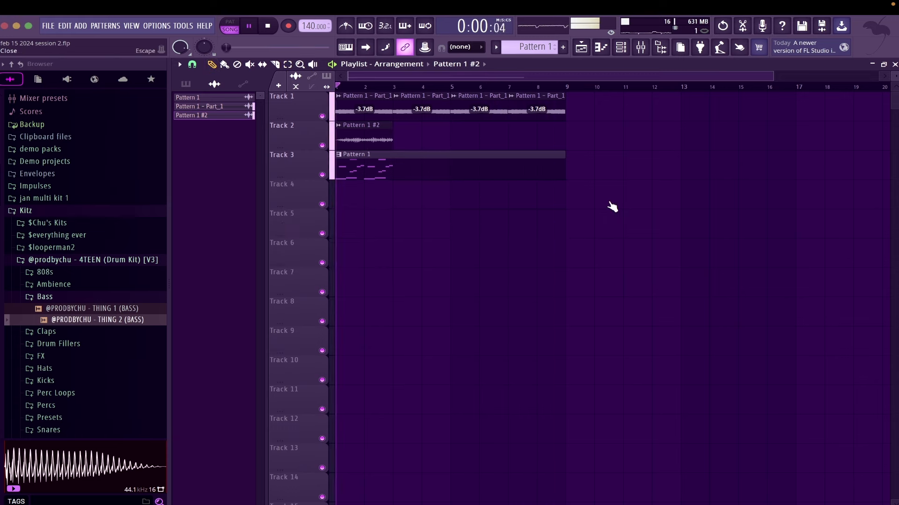
pyautogui.hotkey('ctrl', 'z')
# Make the first Track 2 slice unique as a sample and delete the leftover tail after bar 3
pyautogui.click(339, 126)
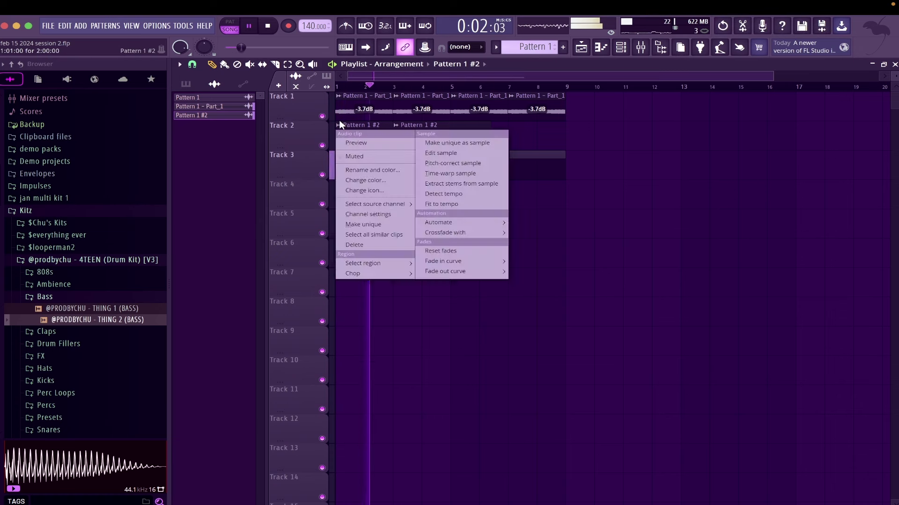
pyautogui.click(457, 144)
pyautogui.keyDown('ctrl'); pyautogui.click(414, 135); pyautogui.keyUp('ctrl')
pyautogui.press('Delete')
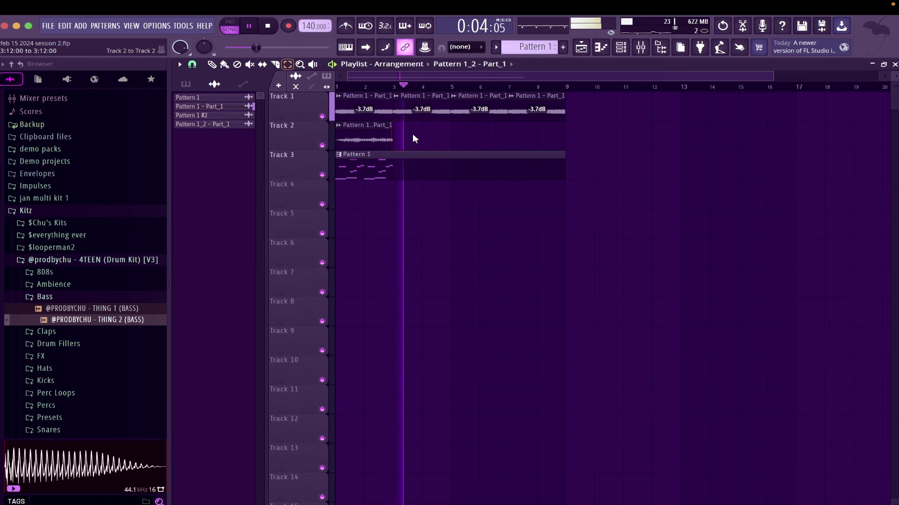
# Duplicate the two-bar clip on Track 2 three times so the copies run to bar 9
pyautogui.keyDown('ctrl'); pyautogui.click(383, 129); pyautogui.keyUp('ctrl')
pyautogui.hotkey('ctrl', 'b')
pyautogui.hotkey('ctrl', 'b')
pyautogui.hotkey('ctrl', 'b')
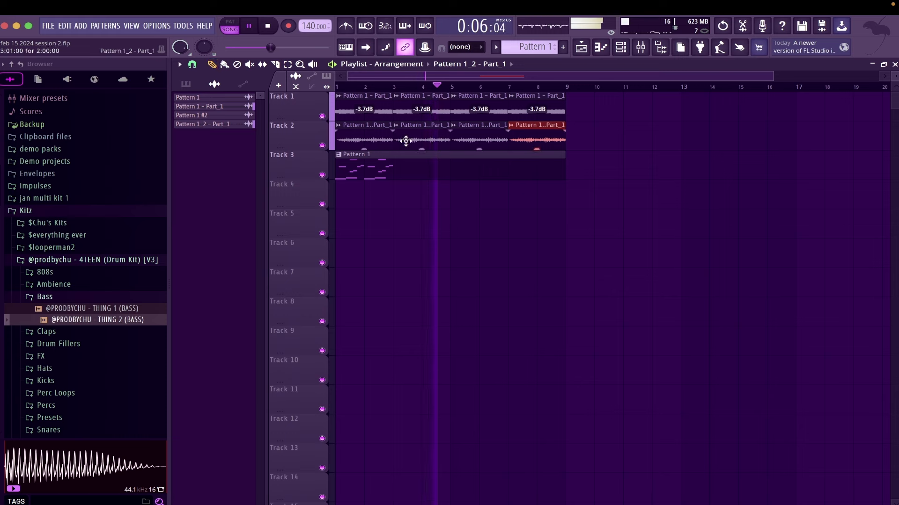
# Raise the channel volume of the Track 2 audio clip to 100%
pyautogui.doubleClick(406, 141)
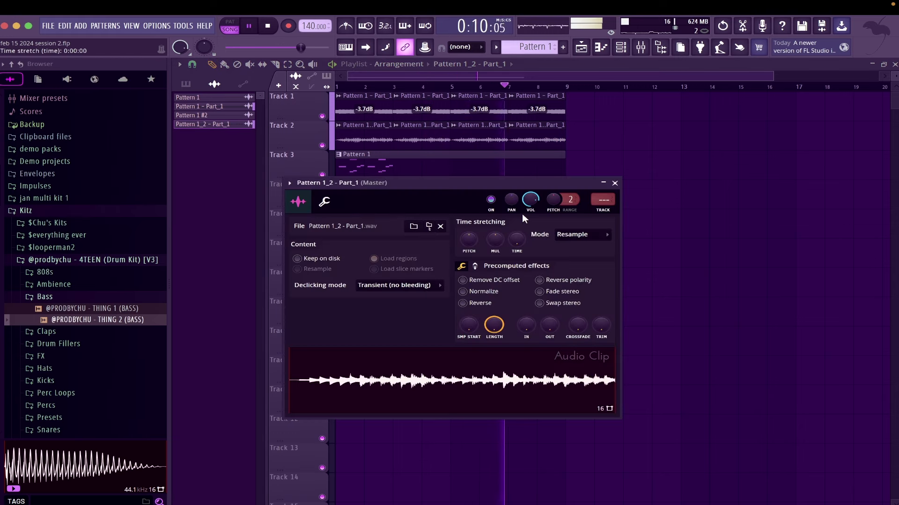
pyautogui.moveTo(531, 200); pyautogui.dragTo(530, 202)
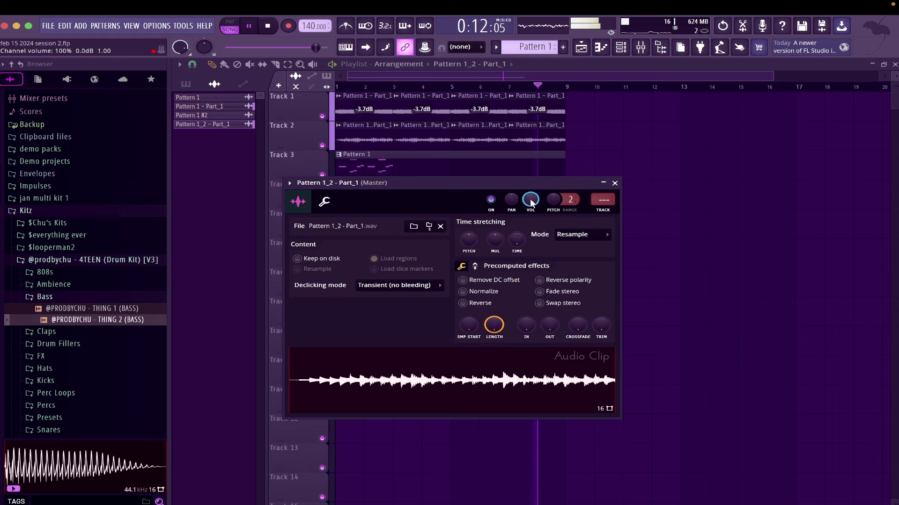
pyautogui.press('Escape')
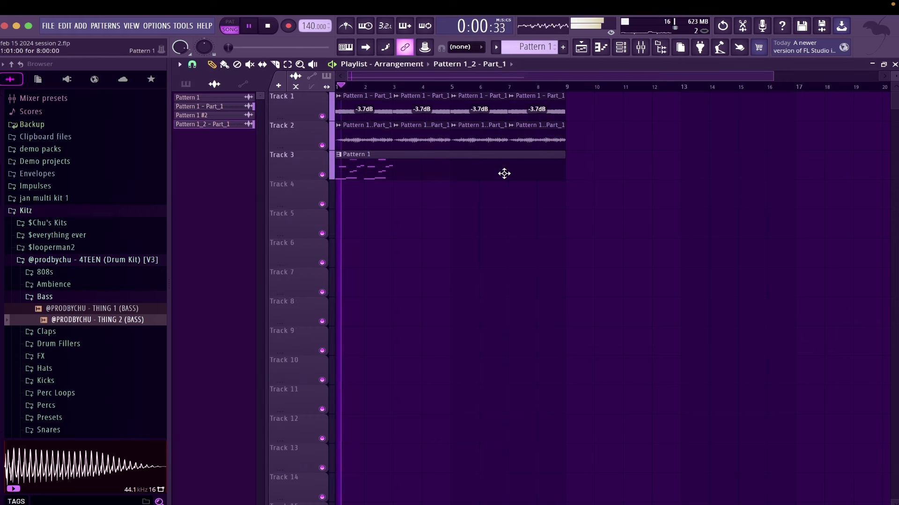
# Select Pattern 1 and restart playback looped over the first two bars
pyautogui.moveTo(476, 166); pyautogui.dragTo(464, 149)
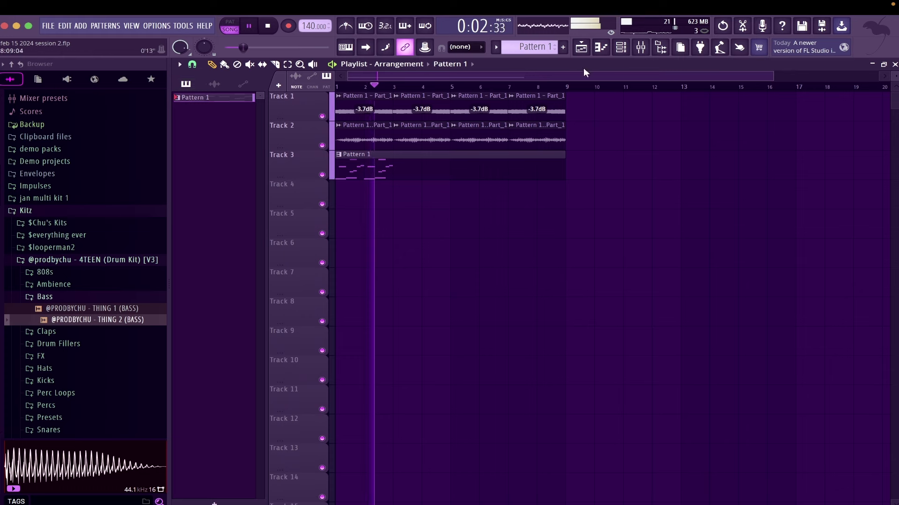
pyautogui.press('space')
pyautogui.press('space')
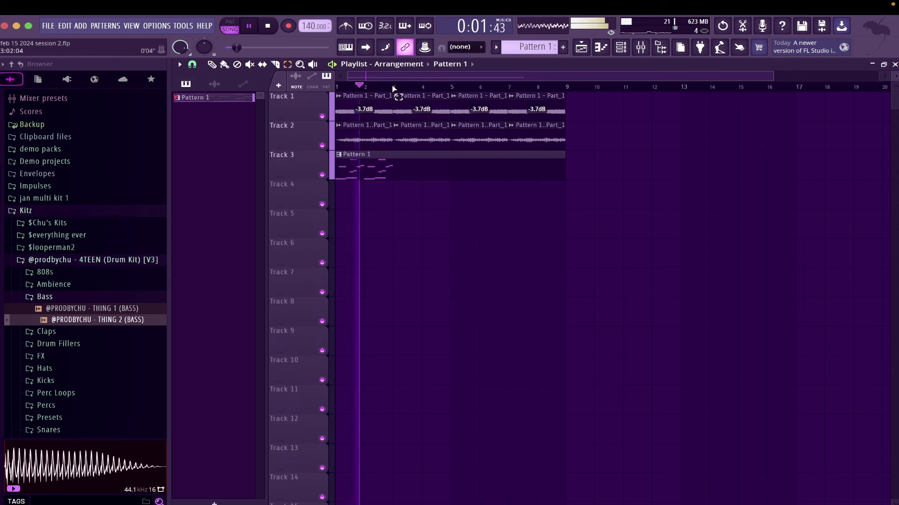
# Show all channels in the channel rack and open the Repro-5 synth
pyautogui.click(621, 47)
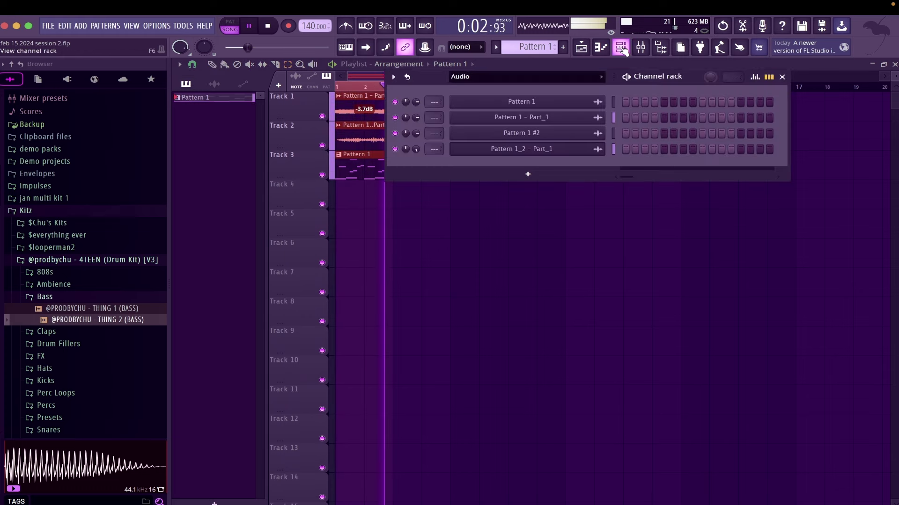
pyautogui.click(567, 103)
pyautogui.click(531, 75)
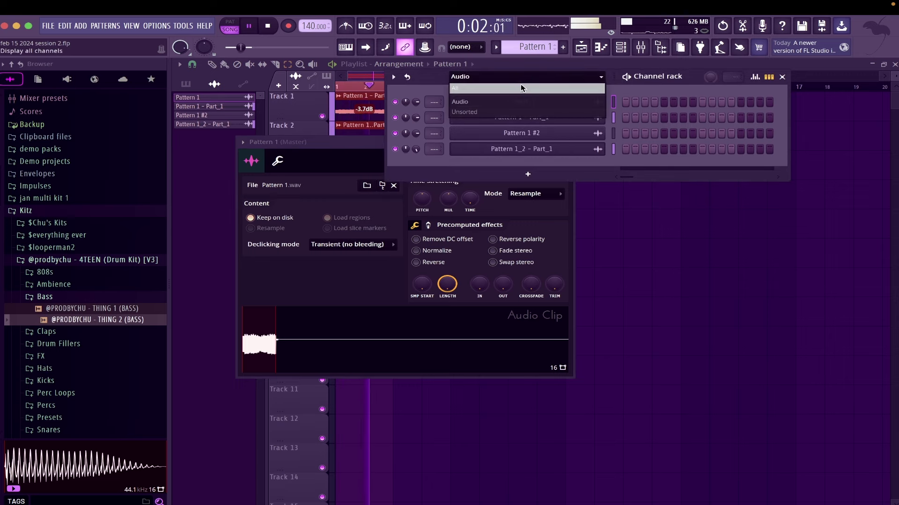
pyautogui.click(521, 83)
pyautogui.click(580, 103)
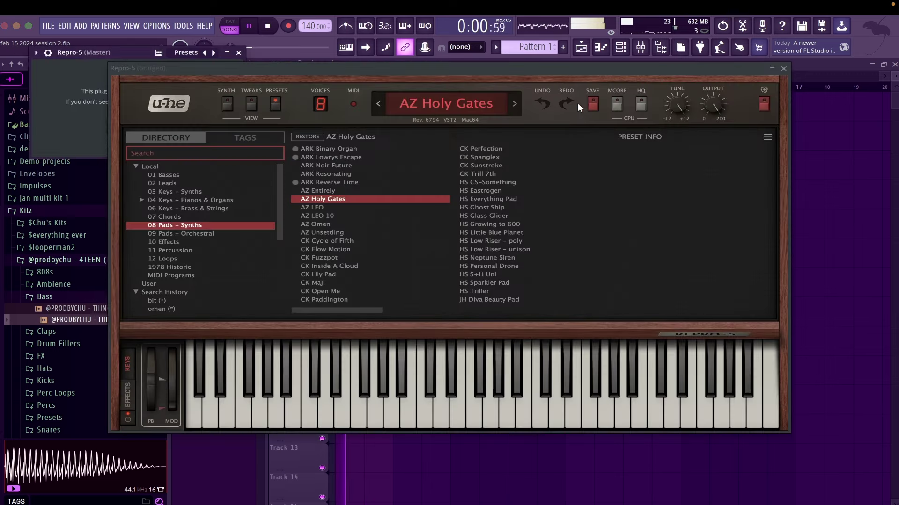
# Audition the 08 Pads – Synths presets from AZ LEO through CK Lily Pad against the playing loop
pyautogui.click(319, 207)
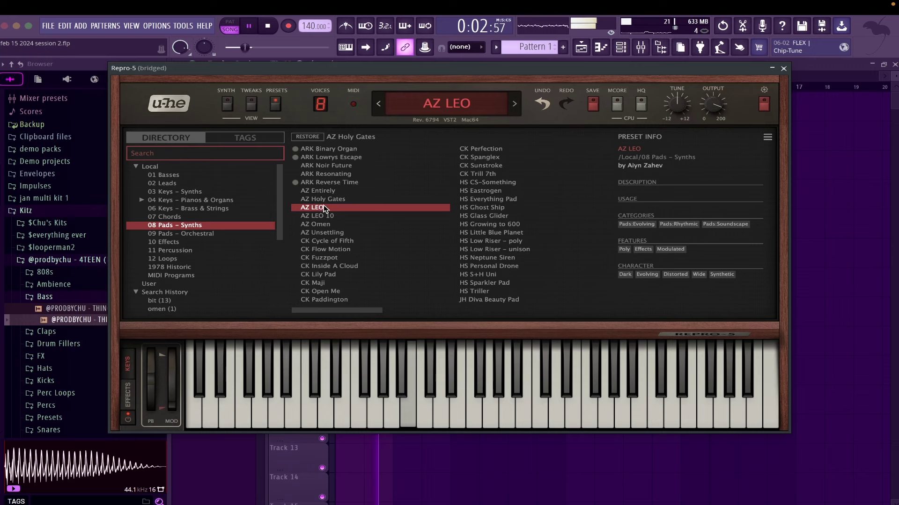
pyautogui.click(515, 107)
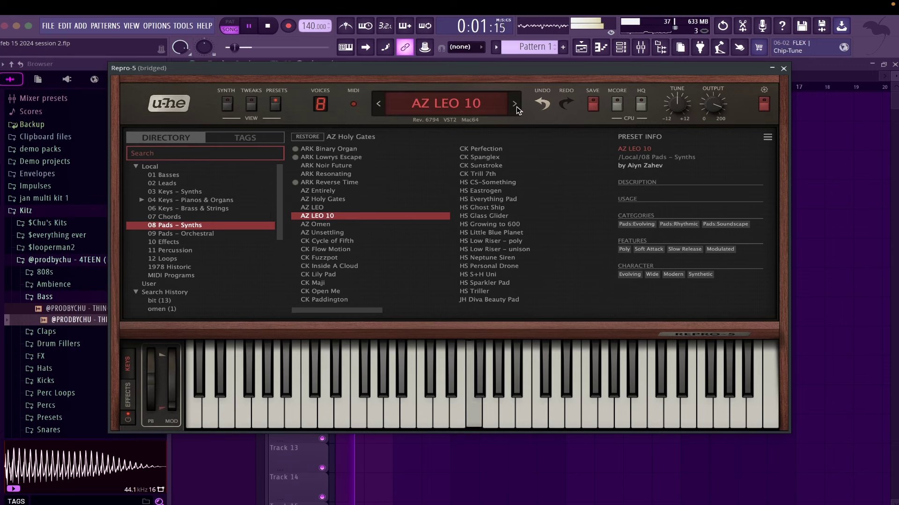
pyautogui.click(516, 106)
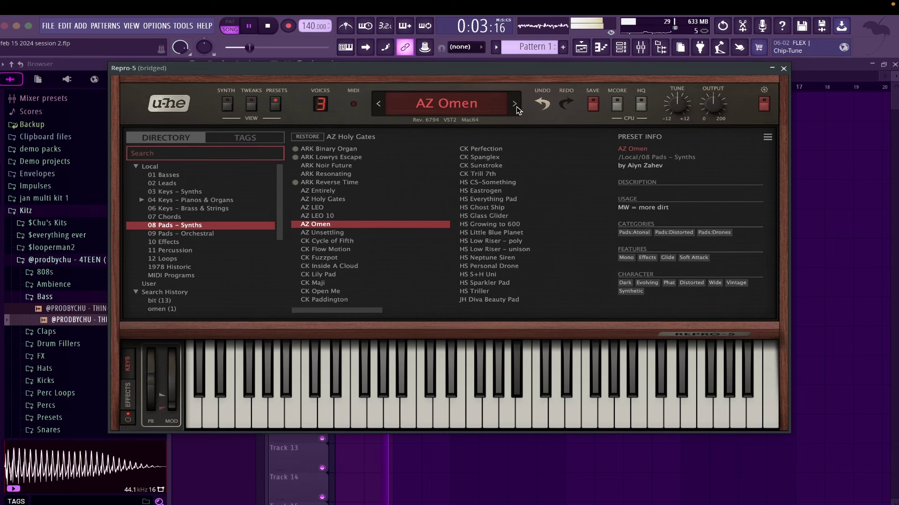
pyautogui.click(515, 106)
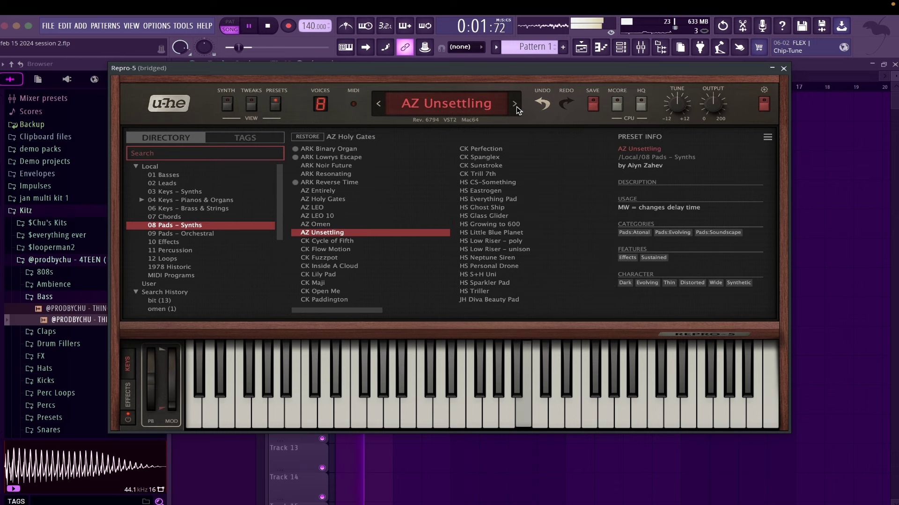
pyautogui.click(515, 105)
pyautogui.click(516, 105)
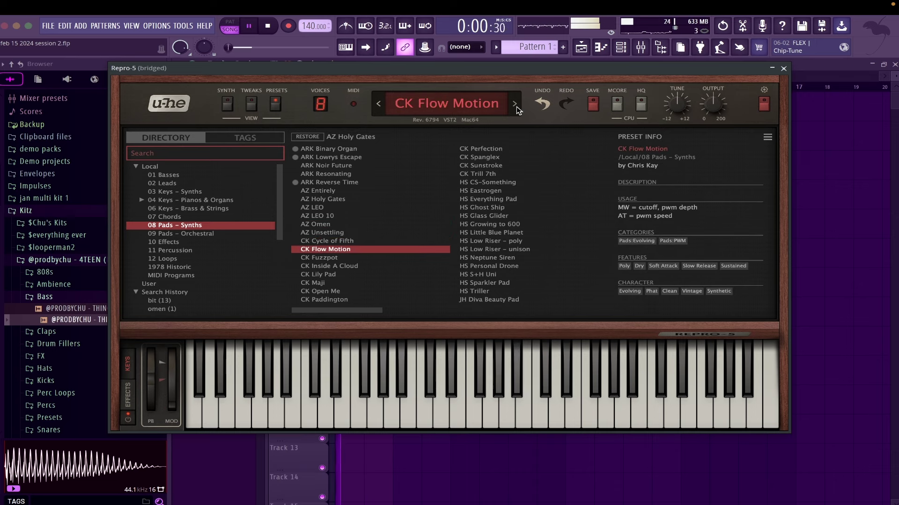
pyautogui.click(515, 106)
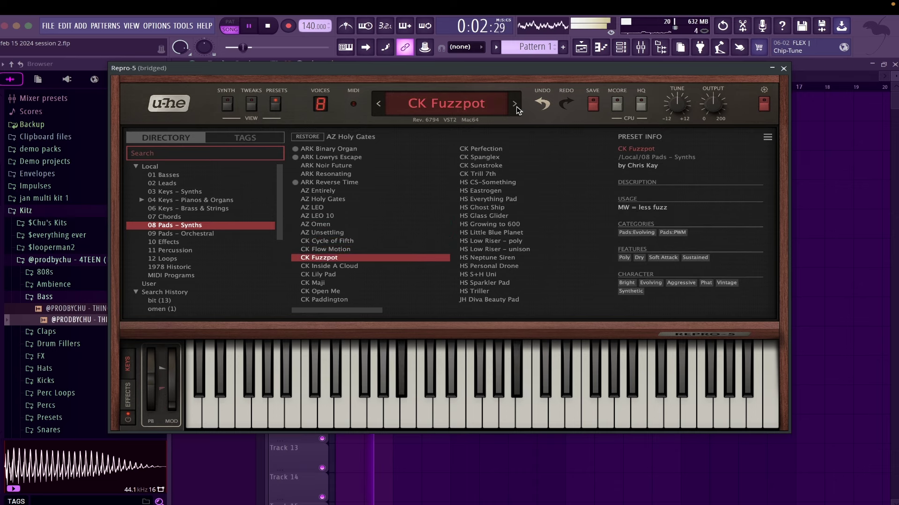
pyautogui.click(516, 106)
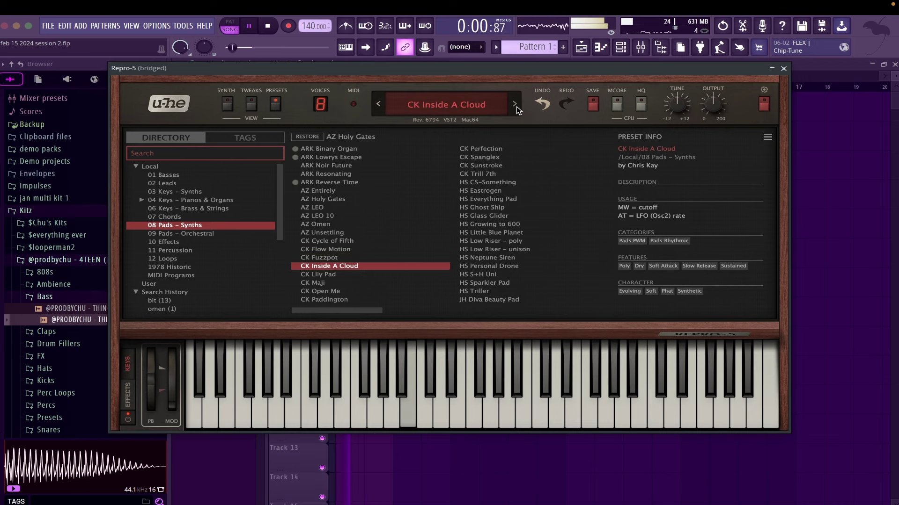
pyautogui.click(515, 105)
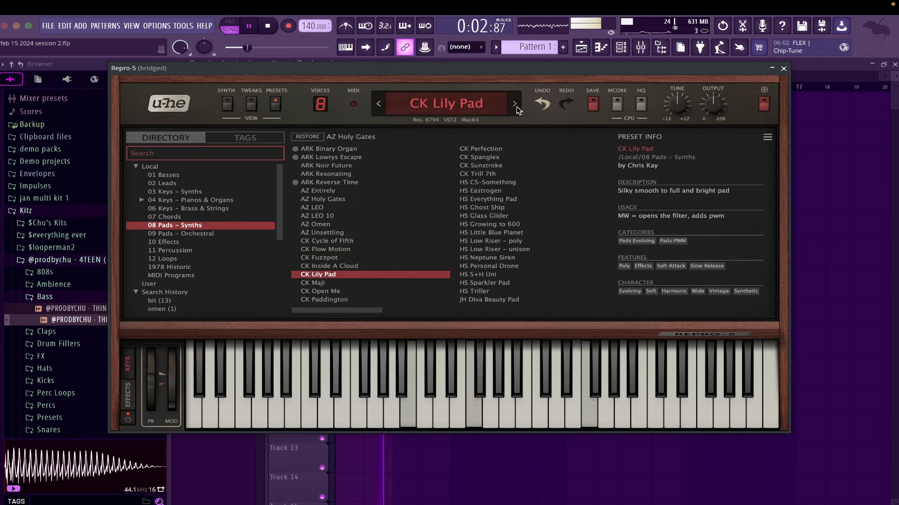
# Load the HS Faded Glory preset from 03 Keys – Synths in Repro-5 and close the synth editor
pyautogui.click(170, 192)
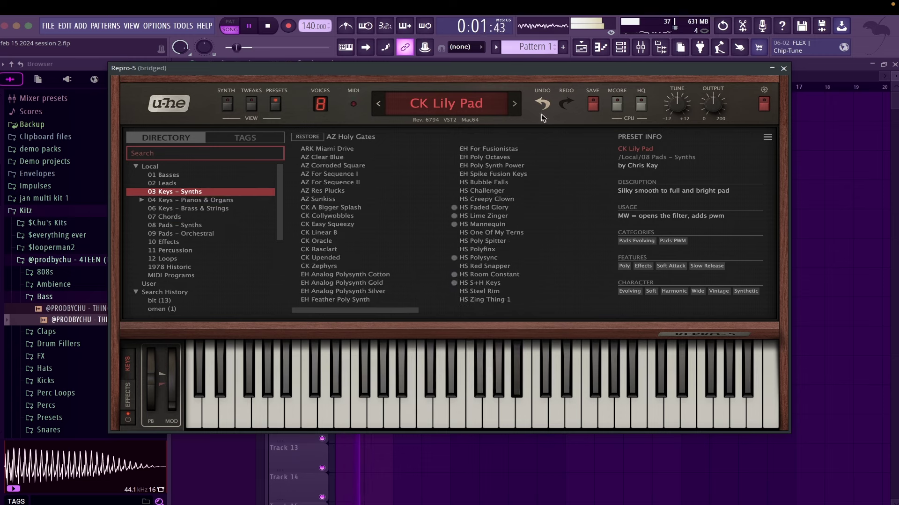
pyautogui.click(485, 209)
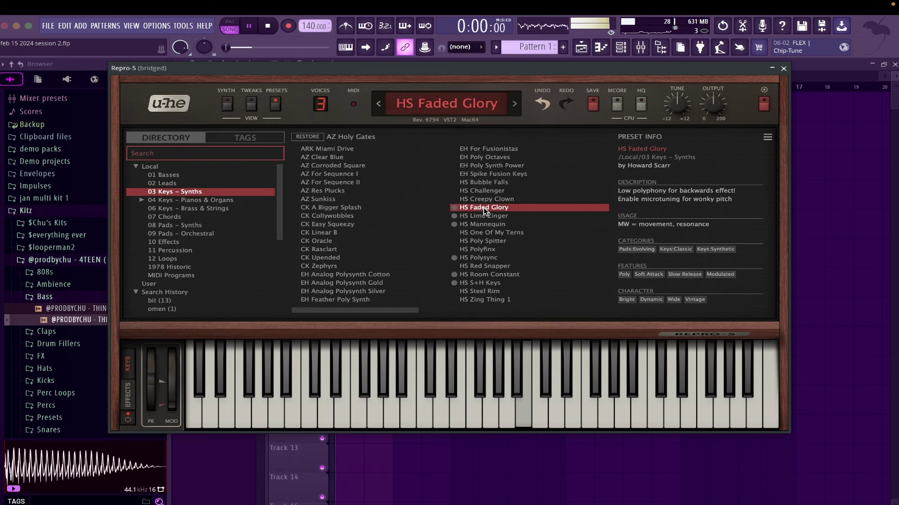
pyautogui.click(783, 69)
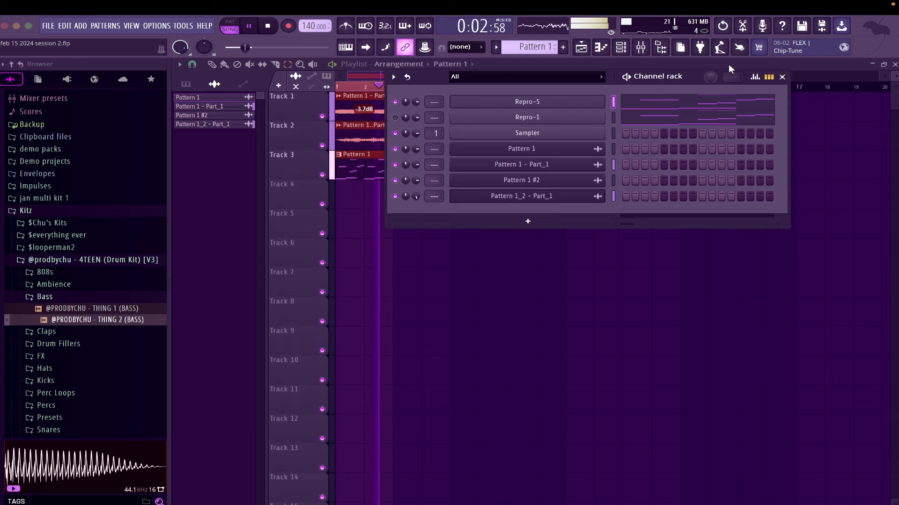
pyautogui.click(584, 106)
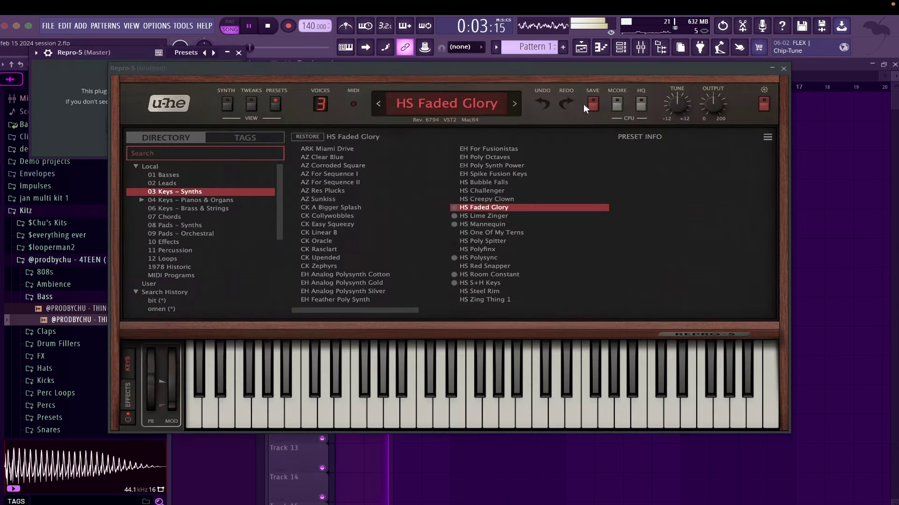
pyautogui.click(785, 69)
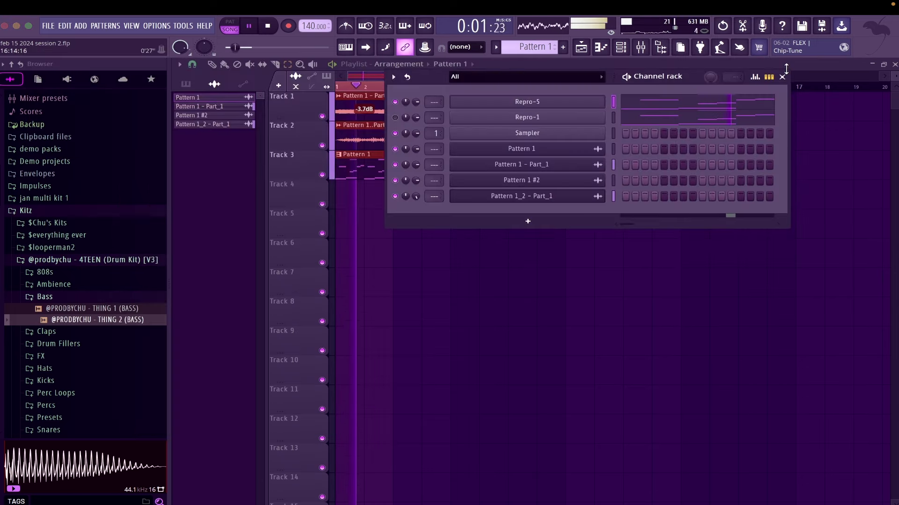
# Open Repro-5's piano roll and add a short D#6 note in bar 2, above the second half of the A#5 note
pyautogui.click(760, 94)
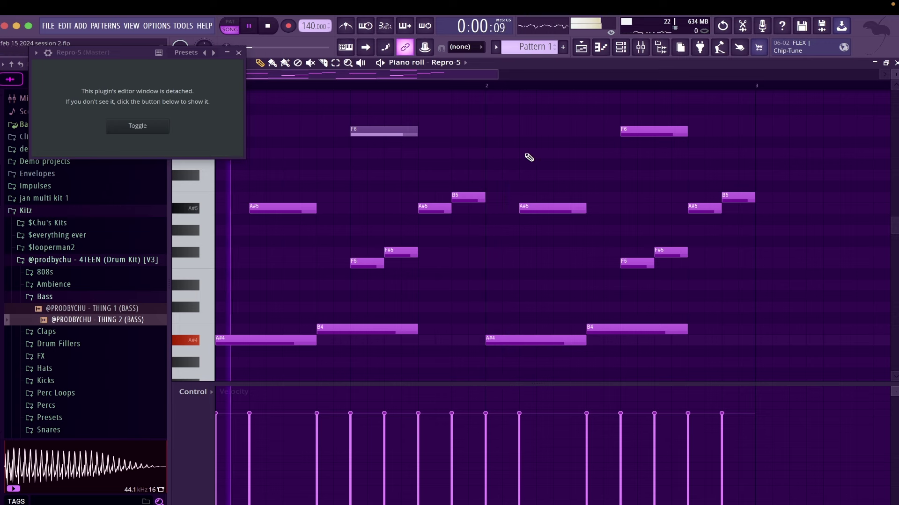
pyautogui.click(555, 154)
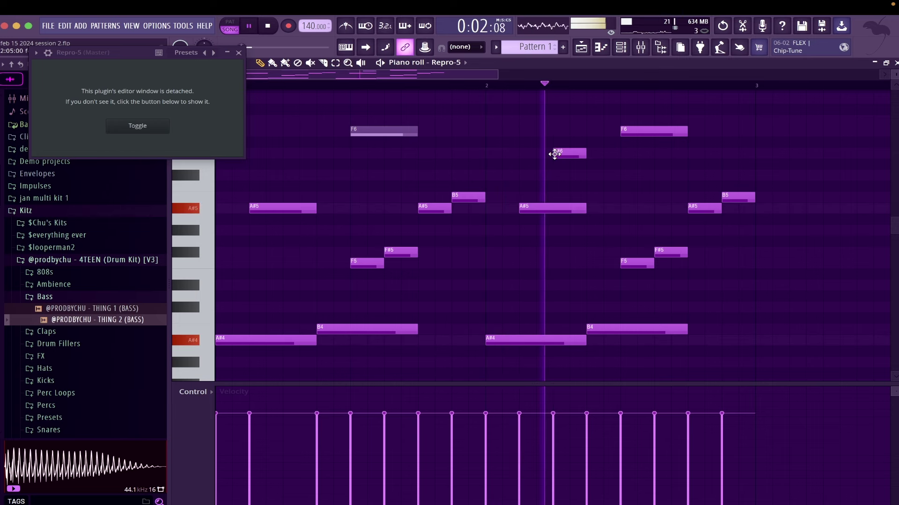
# Duplicate the two-bar phrase into bars 3–4 and copy all four bars into bars 5–8 one octave higher
pyautogui.scroll(-2, 587, 172)
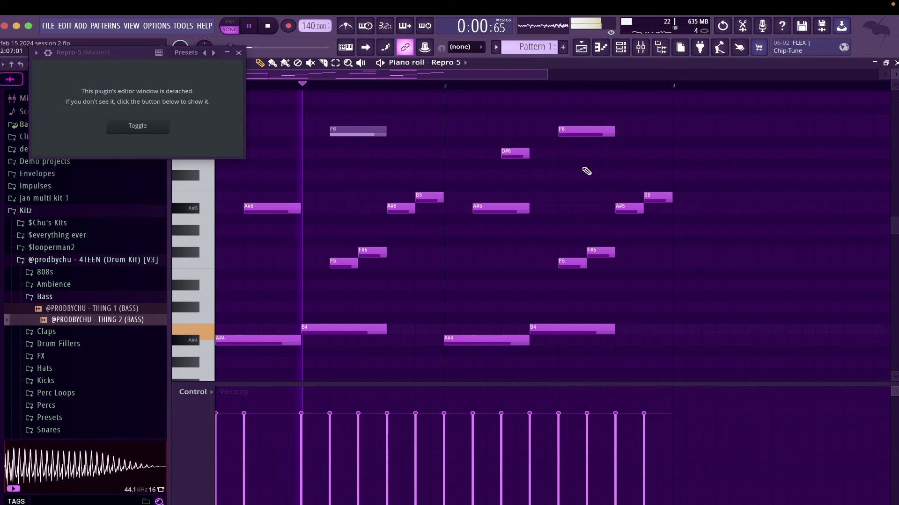
pyautogui.scroll(-2, 586, 171)
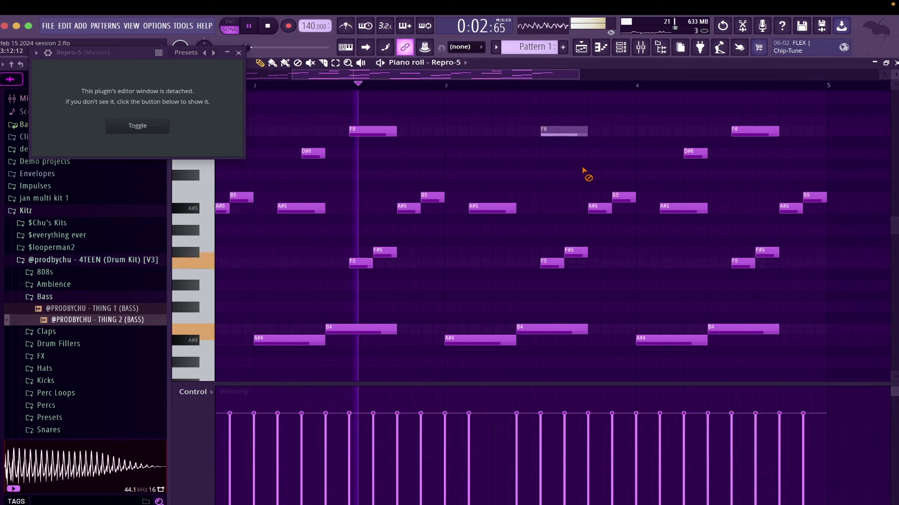
pyautogui.hotkey('ctrl', 'a')
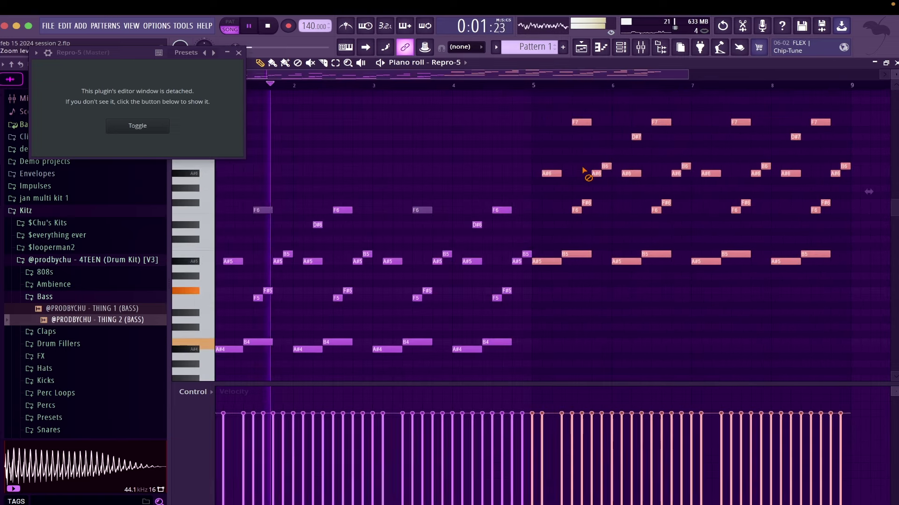
pyautogui.click(894, 62)
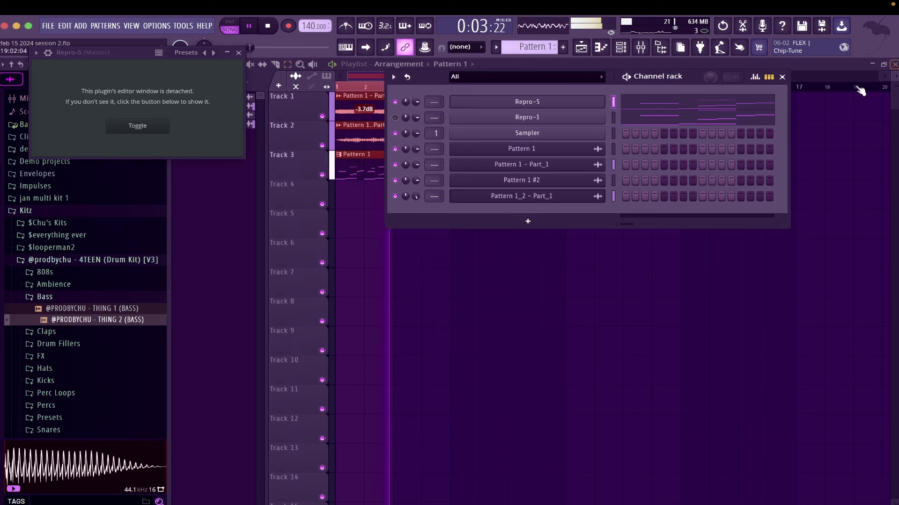
# Clear the playlist's two-bar time selection, save the project and close the remaining Repro-5 window
pyautogui.click(693, 278)
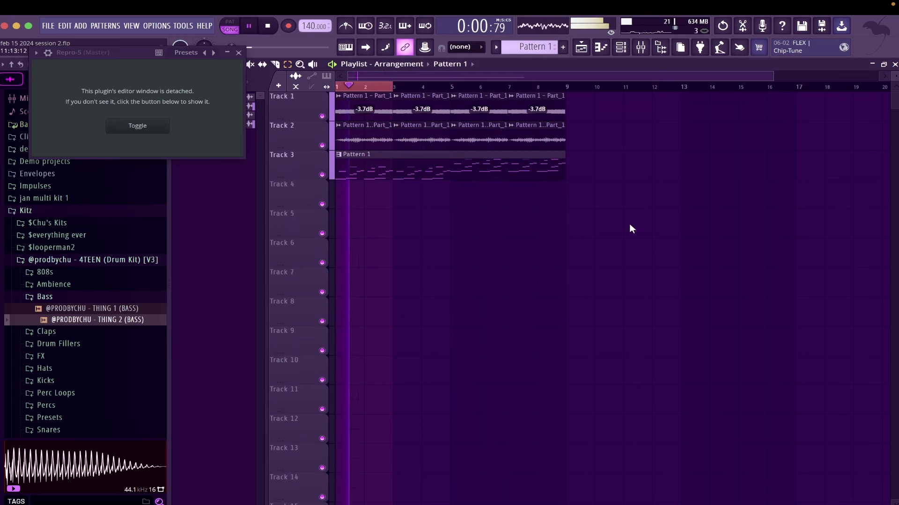
pyautogui.keyDown('ctrl'); pyautogui.click(518, 86); pyautogui.keyUp('ctrl')
pyautogui.hotkey('ctrl', 's')
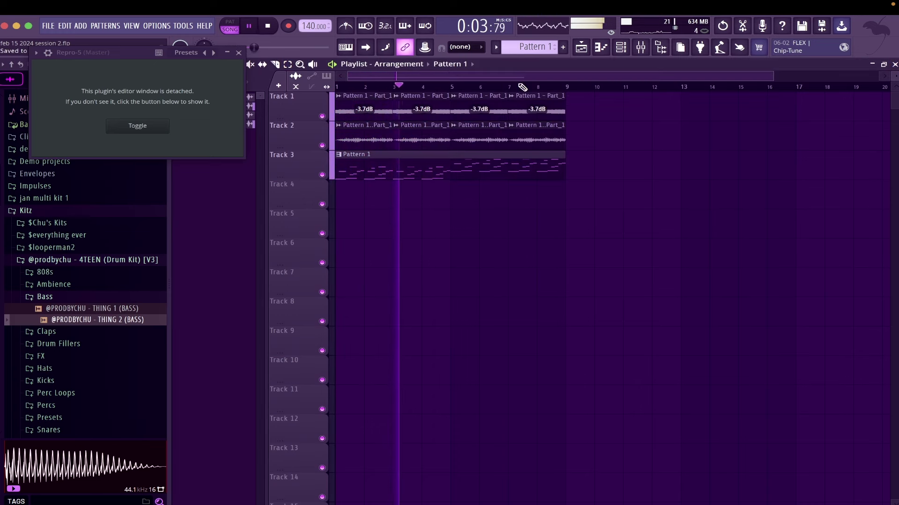
pyautogui.click(238, 53)
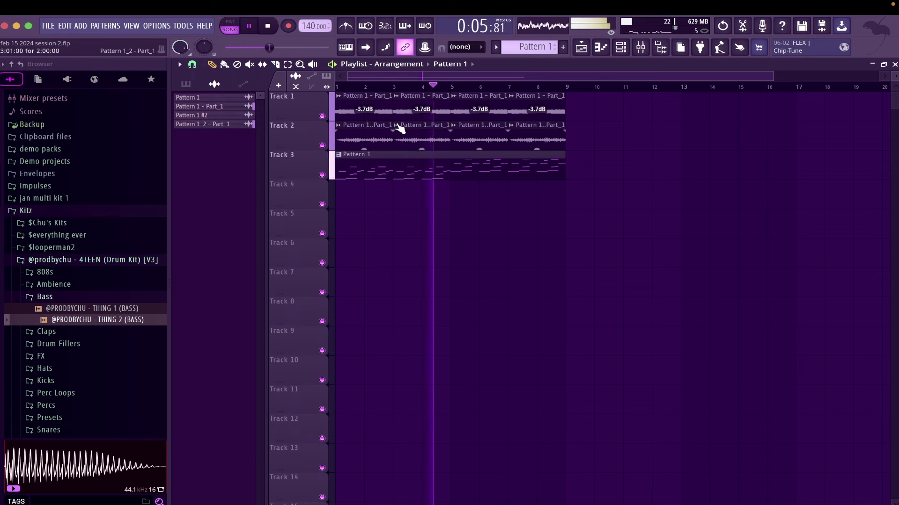
# Move the Pattern 1 clip from Track 3 down to Track 4
pyautogui.moveTo(519, 194); pyautogui.dragTo(400, 171)
pyautogui.hotkey('shift', 'Down')
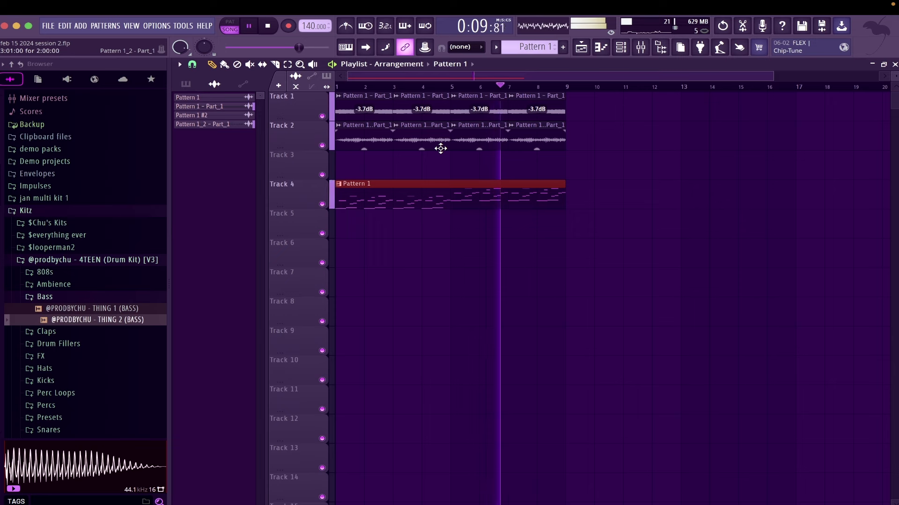
pyautogui.click(359, 193)
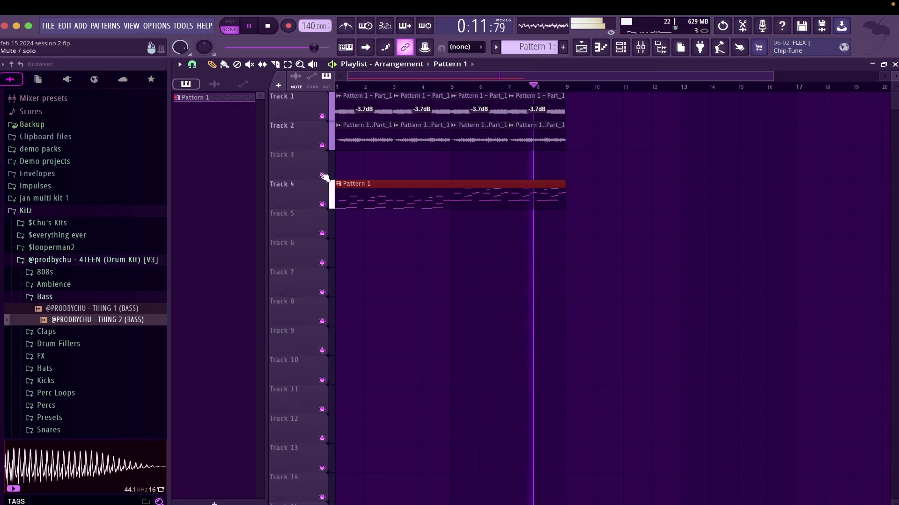
# Render Pattern 1 as a 16-bit stereo WAV audio clip on Track 3 with the tail set to Leave remainder
pyautogui.rightClick(235, 99)
pyautogui.press('r')
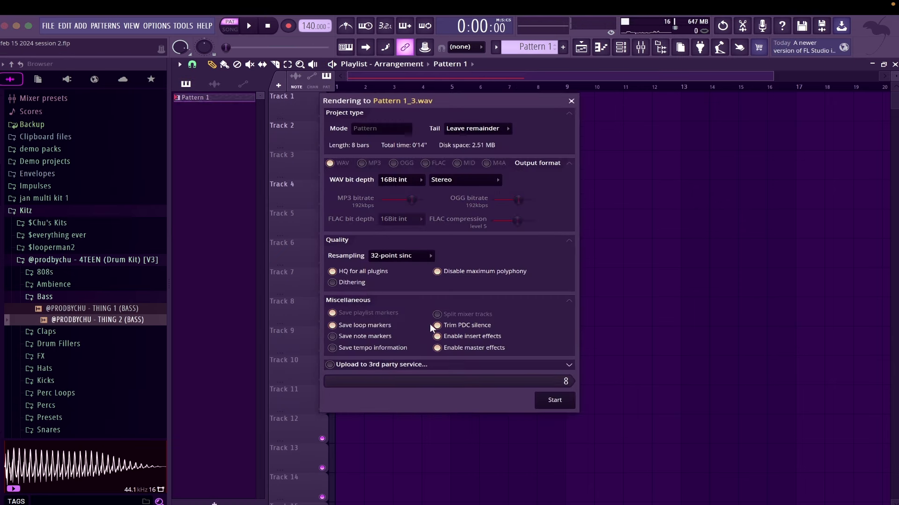
pyautogui.click(555, 401)
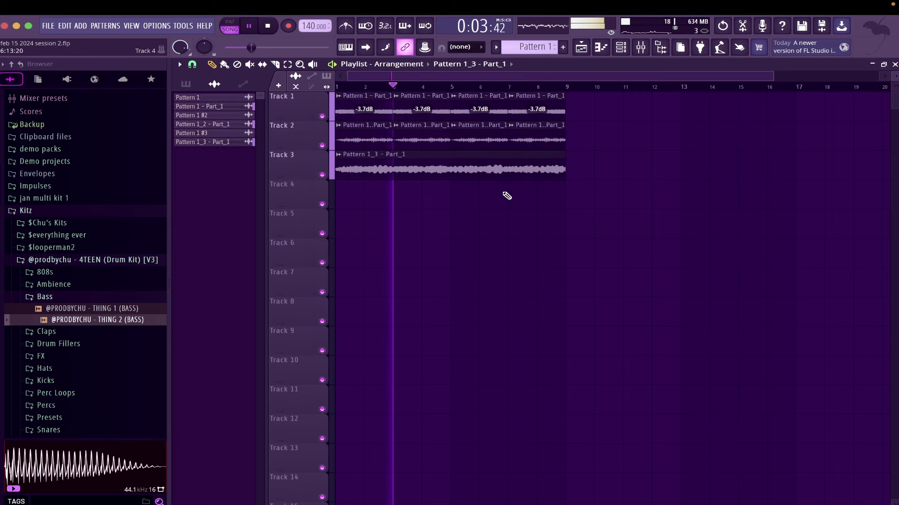
# Restore the Pattern 1 clip on Track 4, spanning bars 1 to 9
pyautogui.press('super+z')
pyautogui.click(515, 192)
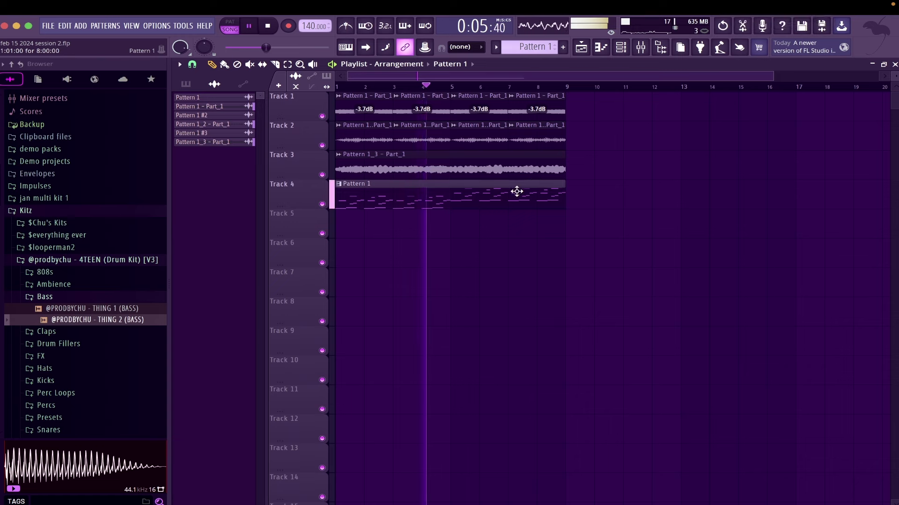
# Open the channel rack and set its filter to All to list every channel
pyautogui.click(640, 49)
pyautogui.click(621, 48)
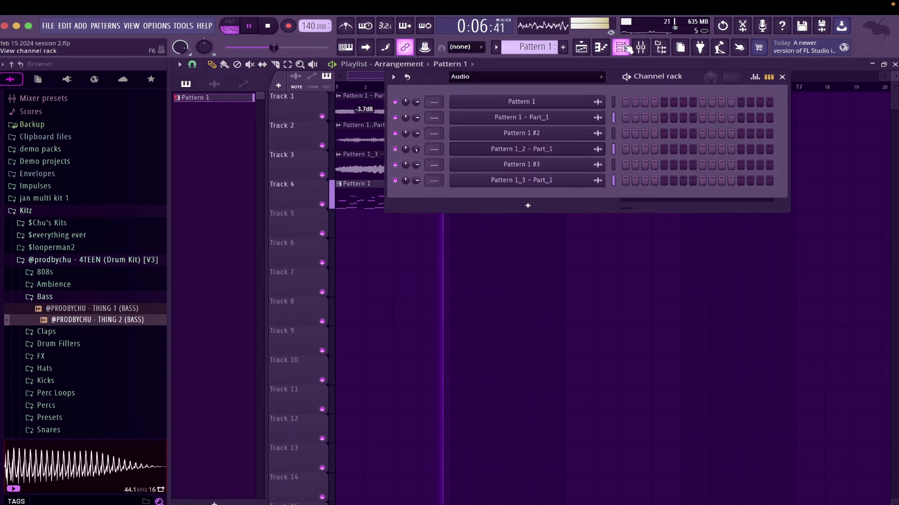
pyautogui.click(575, 75)
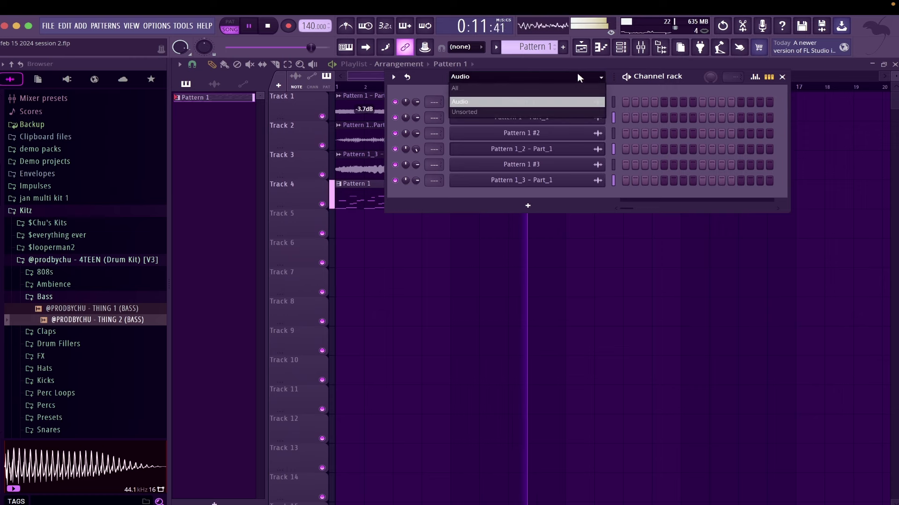
pyautogui.click(563, 89)
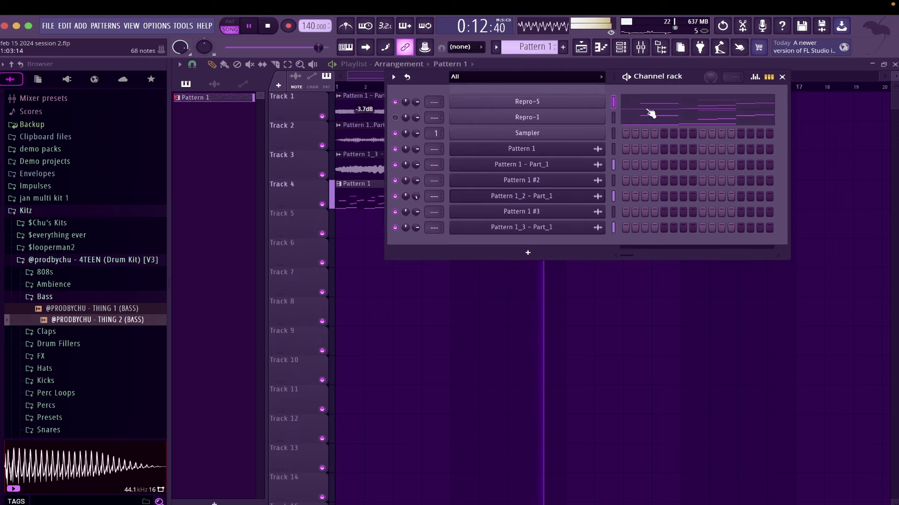
# Copy the Repro-5 notes into Repro-1, and switch playback by muting Repro-5 and unmuting Repro-1
pyautogui.rightClick(585, 120)
pyautogui.click(729, 128)
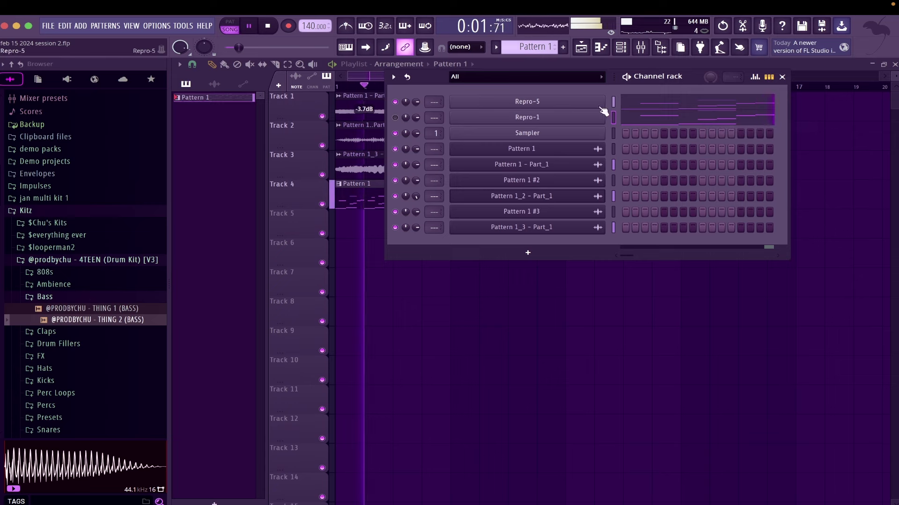
pyautogui.rightClick(585, 101)
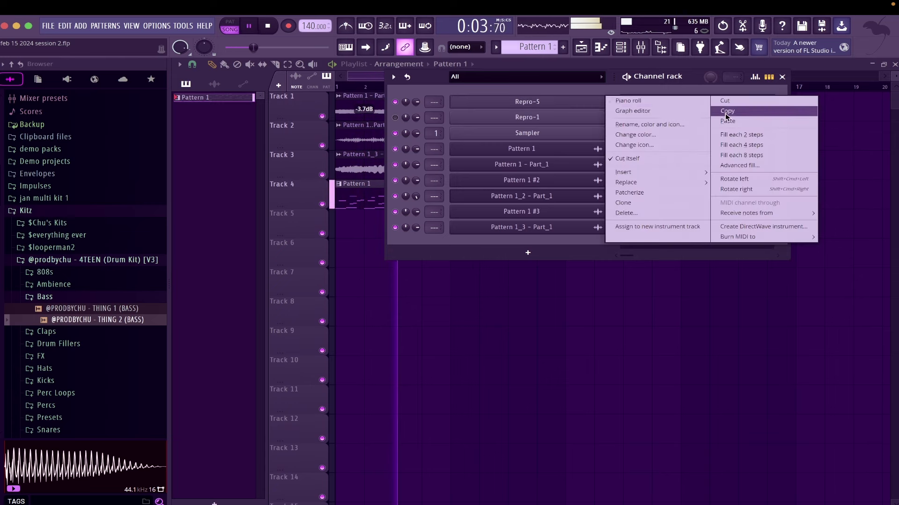
pyautogui.click(726, 111)
pyautogui.rightClick(588, 120)
pyautogui.click(731, 139)
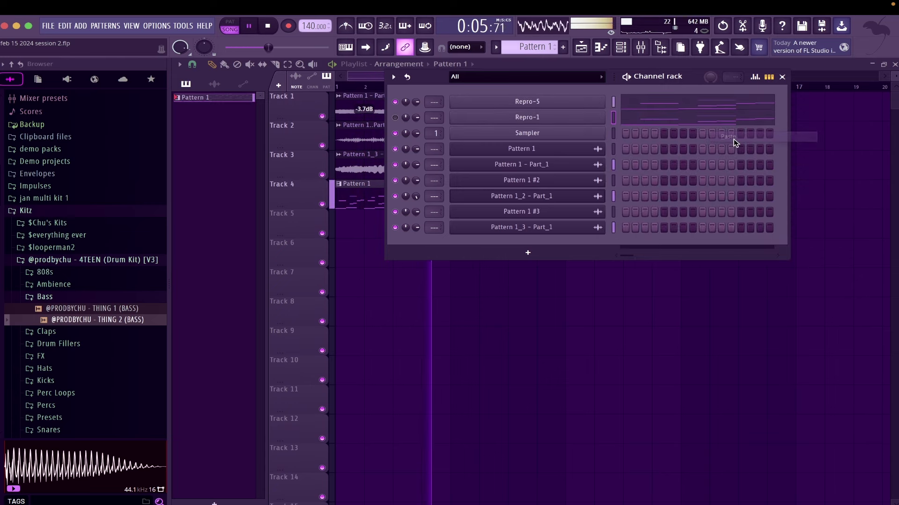
pyautogui.click(395, 102)
pyautogui.click(395, 118)
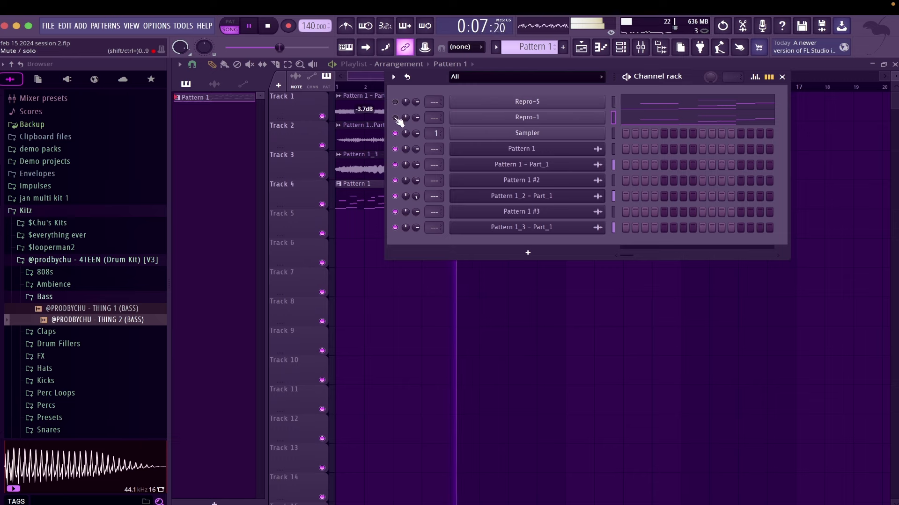
# Audition Repro-1's lead presets from ARK Green Bird onward, settle on ARK Mr Tube and close the synth window
pyautogui.click(530, 120)
pyautogui.click(524, 110)
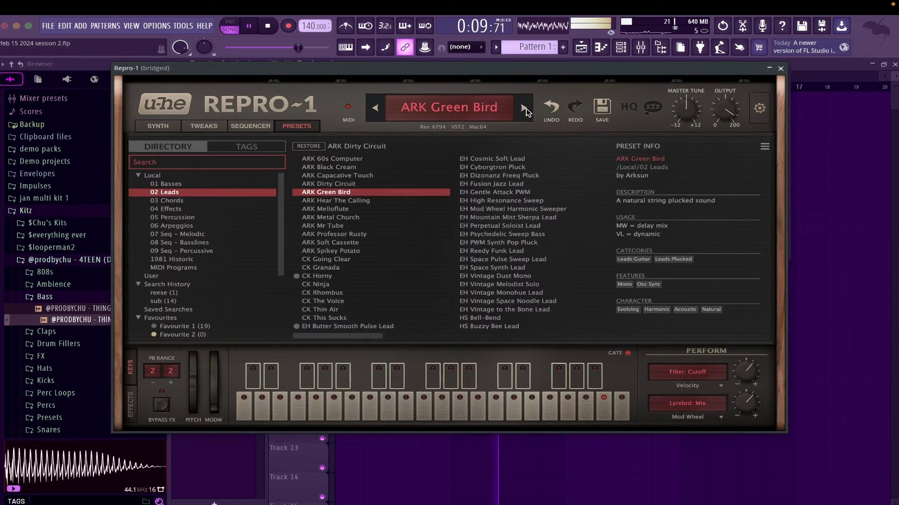
pyautogui.click(524, 110)
pyautogui.click(524, 109)
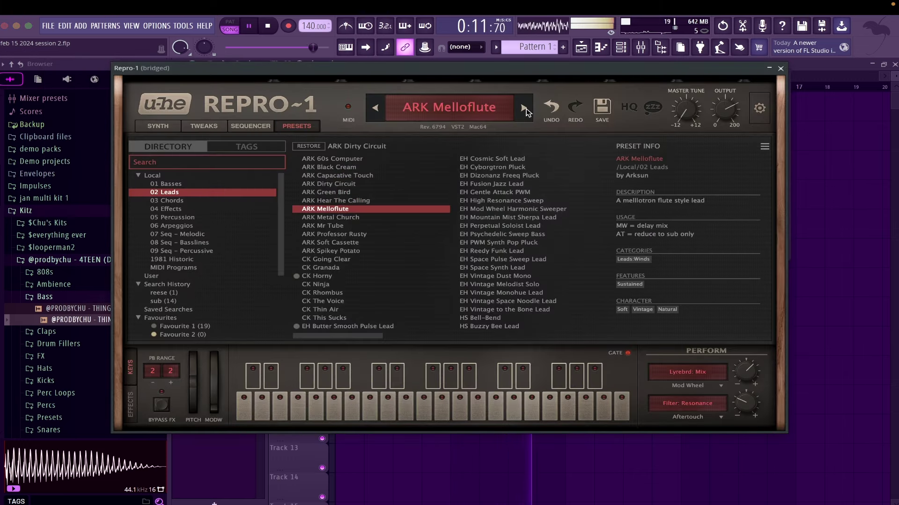
pyautogui.click(525, 109)
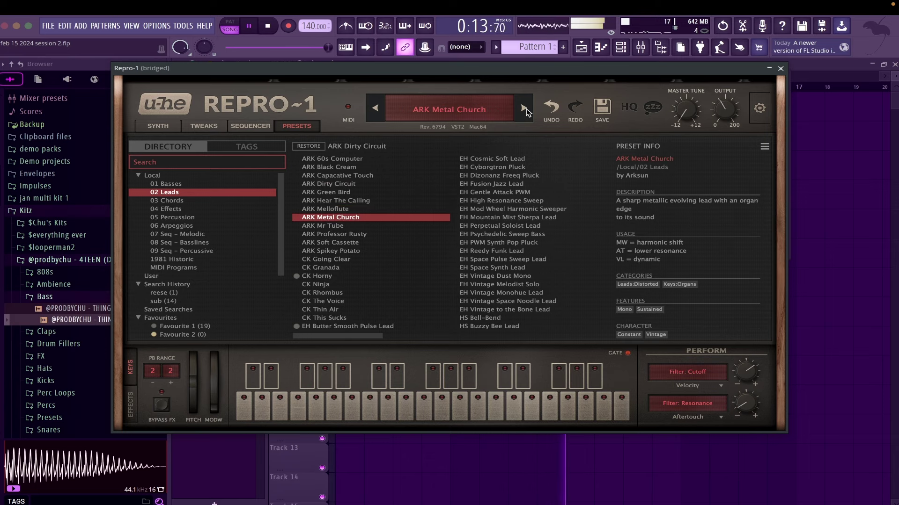
pyautogui.click(524, 109)
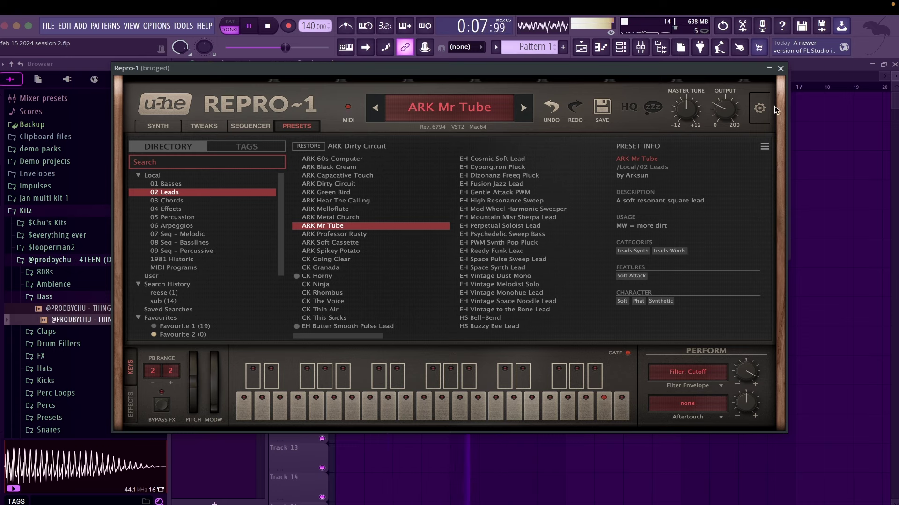
pyautogui.click(780, 68)
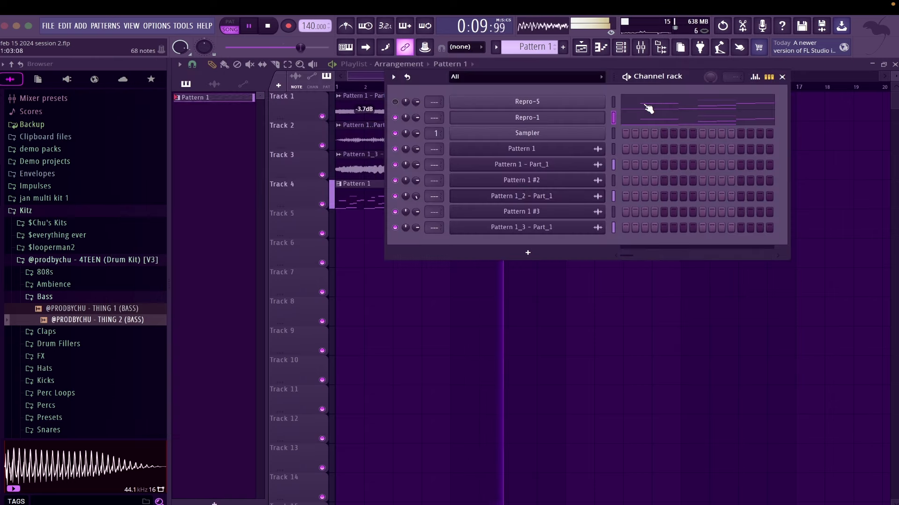
# In Repro-1's piano roll, shorten the first A#5 note in bar 1 and in bar 2, the latter to two steps
pyautogui.click(638, 118)
pyautogui.press('space')
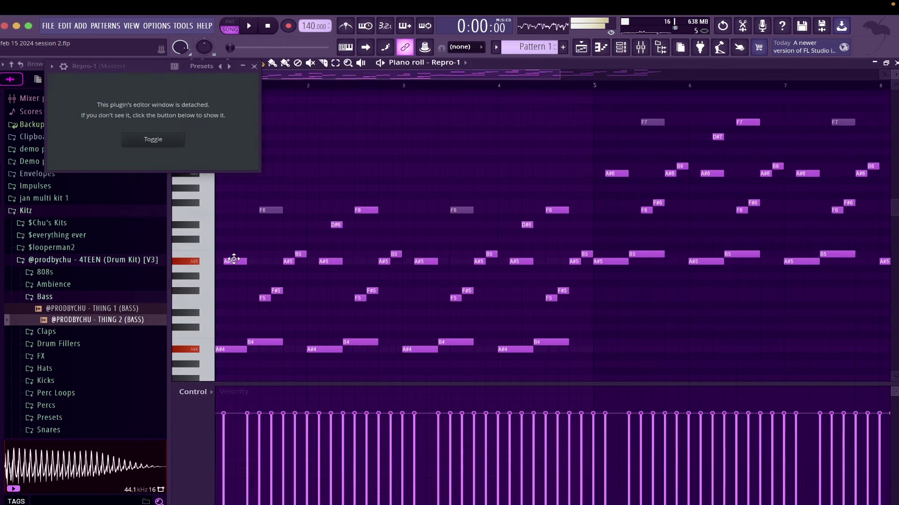
pyautogui.keyDown('ctrl'); pyautogui.scroll(1, 234, 258); pyautogui.keyUp('ctrl')
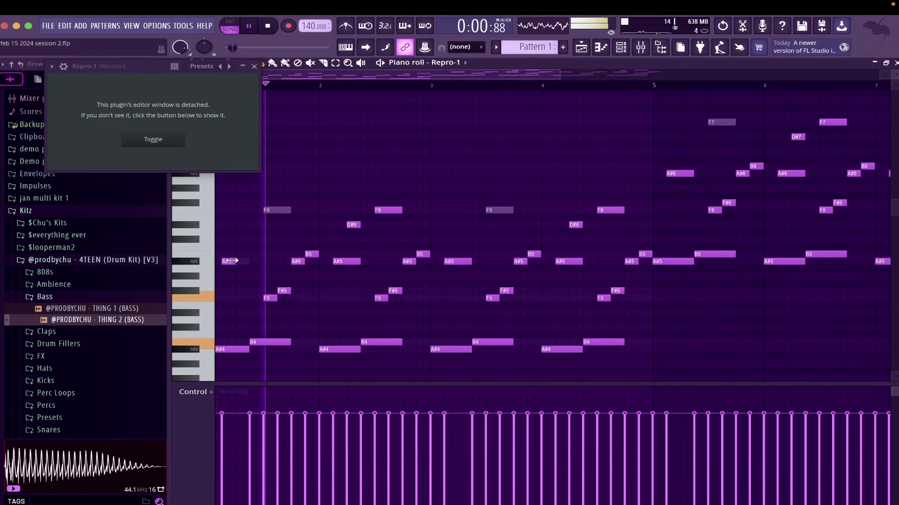
pyautogui.press('space')
pyautogui.press('space')
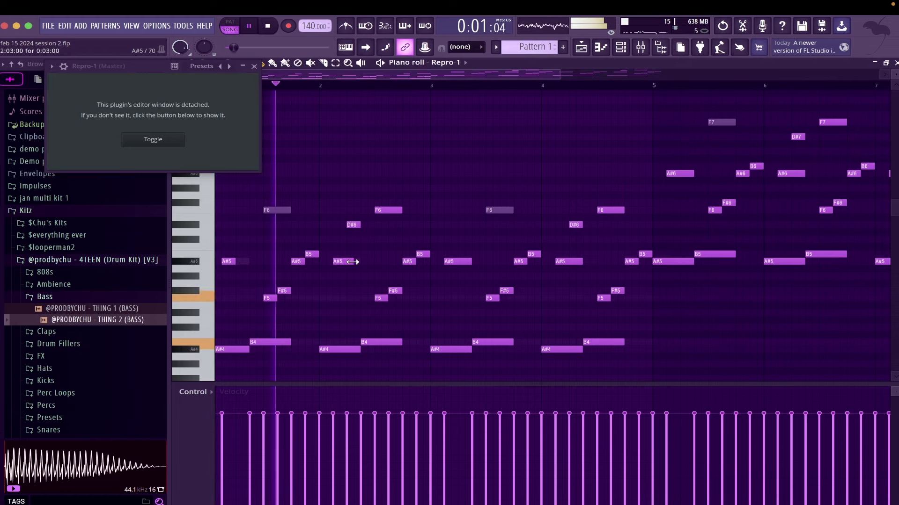
pyautogui.moveTo(357, 262); pyautogui.dragTo(343, 262)
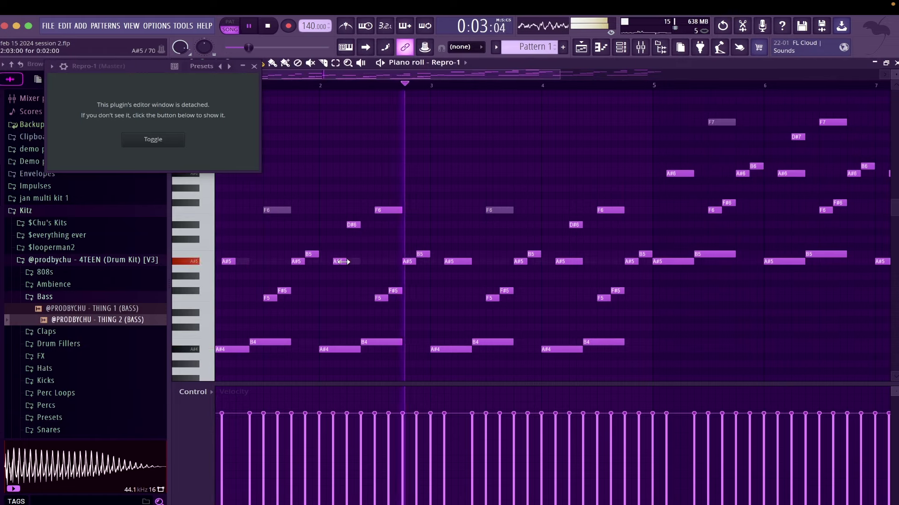
# Shorten the F6 and F#5 notes in bar 2, the first A#5 in bar 3, and selected upper notes in bar 4
pyautogui.press('space')
pyautogui.press('space')
pyautogui.moveTo(402, 212); pyautogui.dragTo(384, 212)
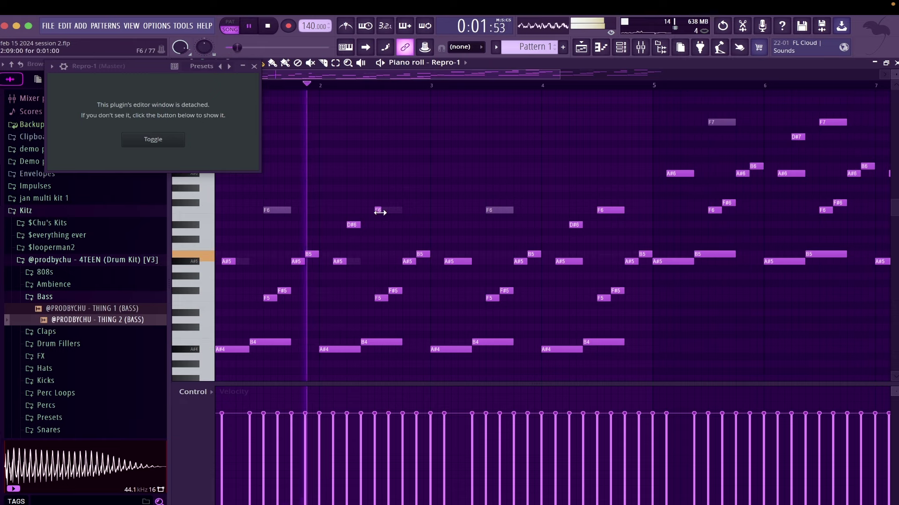
pyautogui.moveTo(401, 291); pyautogui.dragTo(393, 291)
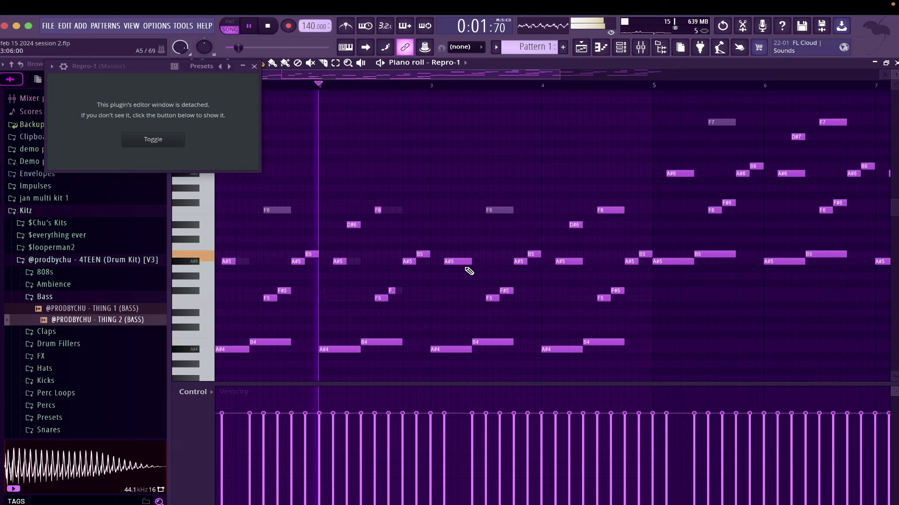
pyautogui.moveTo(470, 258); pyautogui.dragTo(461, 258)
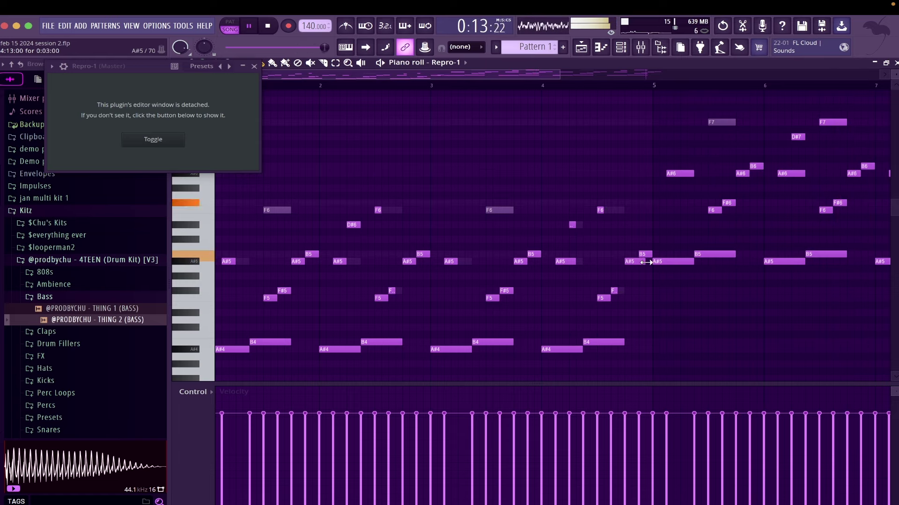
# Replace the notes in bars 5 to 8 with an octave-higher copy of the shortened bars 1 to 4, and close the piano roll
pyautogui.scroll(3, 644, 255)
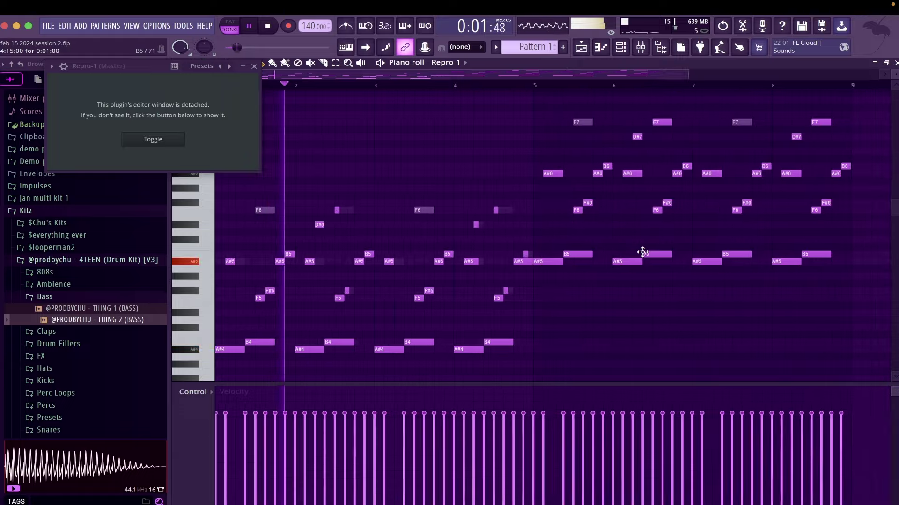
pyautogui.scroll(-3, 778, 284)
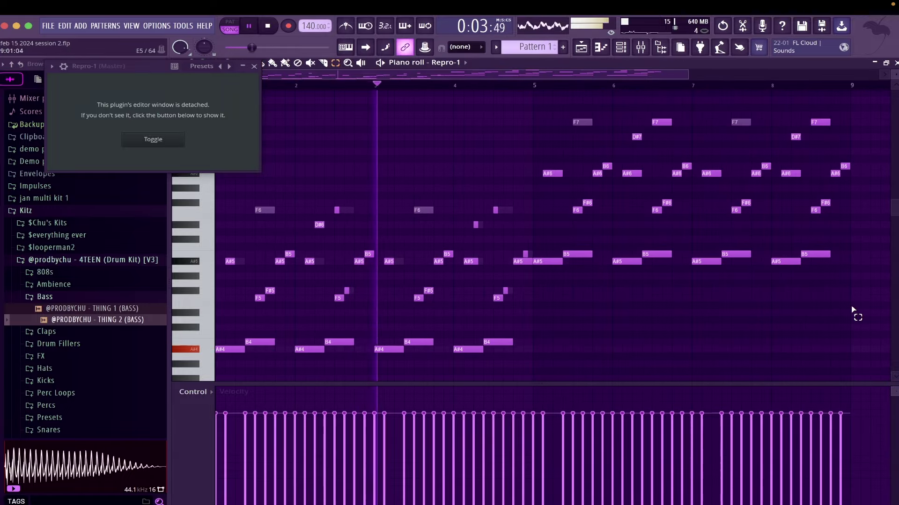
pyautogui.moveTo(851, 309); pyautogui.dragTo(548, 90)
pyautogui.hotkey('ctrl', 'Down')
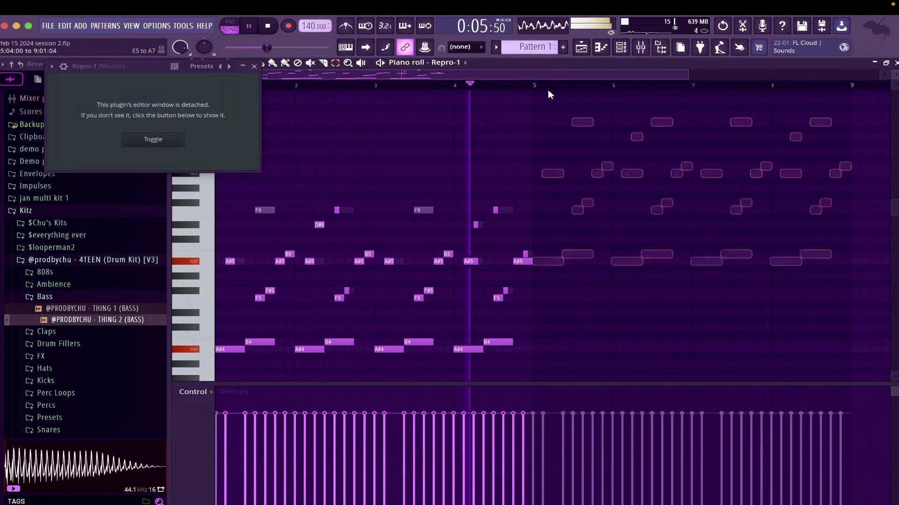
pyautogui.hotkey('ctrl', 'Up')
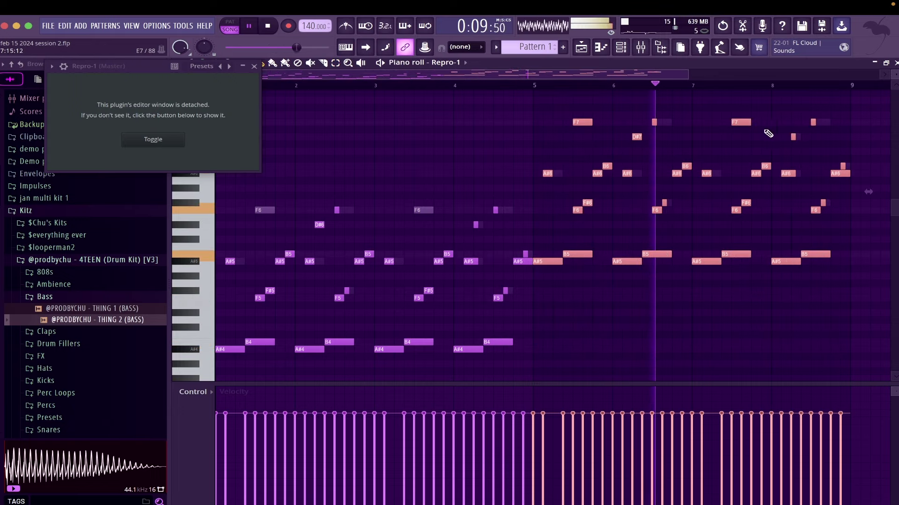
pyautogui.click(896, 63)
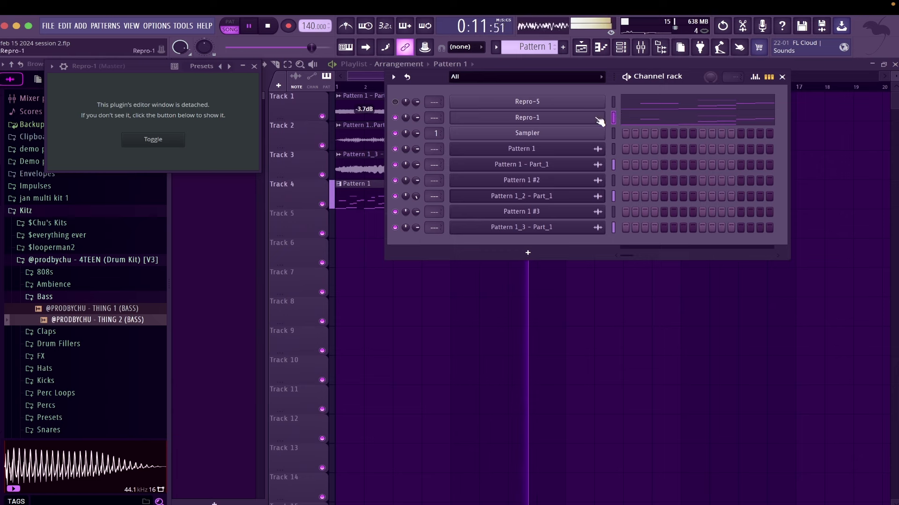
# Close the Repro-1 wrapper window and render Pattern 1 as an audio clip on Track 4, with the pattern clip on Track 5
pyautogui.click(254, 66)
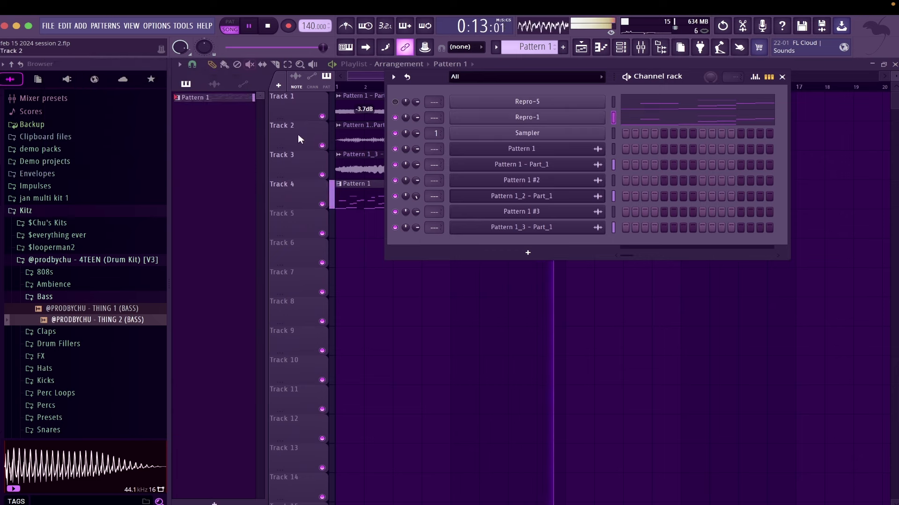
pyautogui.rightClick(235, 101)
pyautogui.click(279, 284)
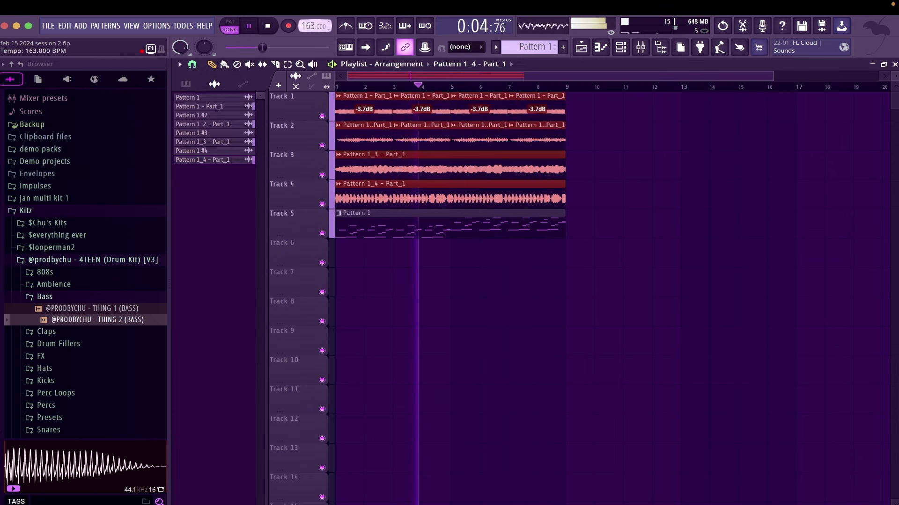
# Raise the project tempo to 164 BPM and restretch all channels
pyautogui.moveTo(314, 26); pyautogui.dragTo(314, 15)
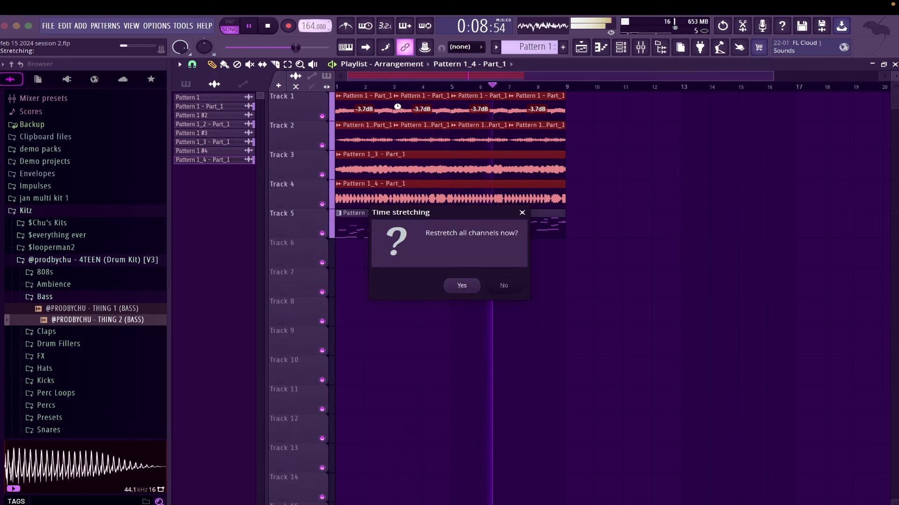
pyautogui.press('Return')
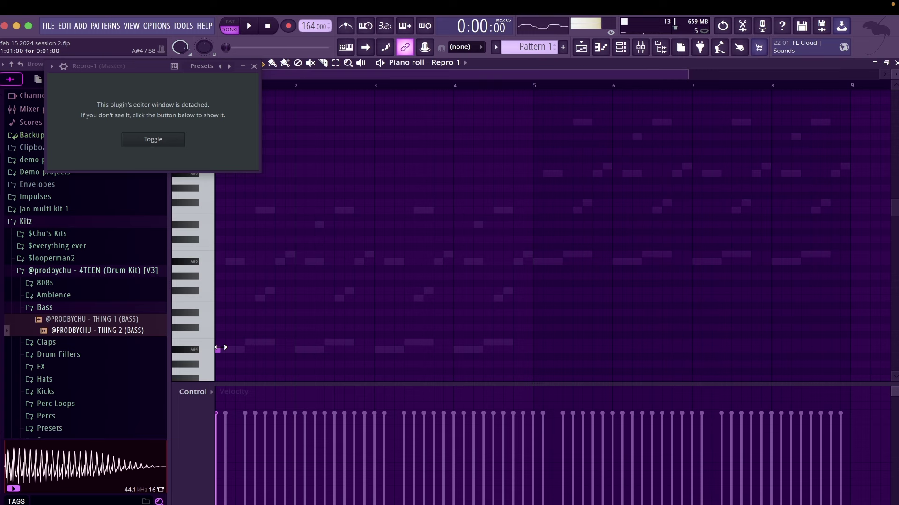
# In Repro-1's emptied piano roll, draw a long A#4 from bar 1 followed by a B4 from bar 2's second beat to bar 4
pyautogui.moveTo(220, 348); pyautogui.dragTo(295, 349)
pyautogui.press('space')
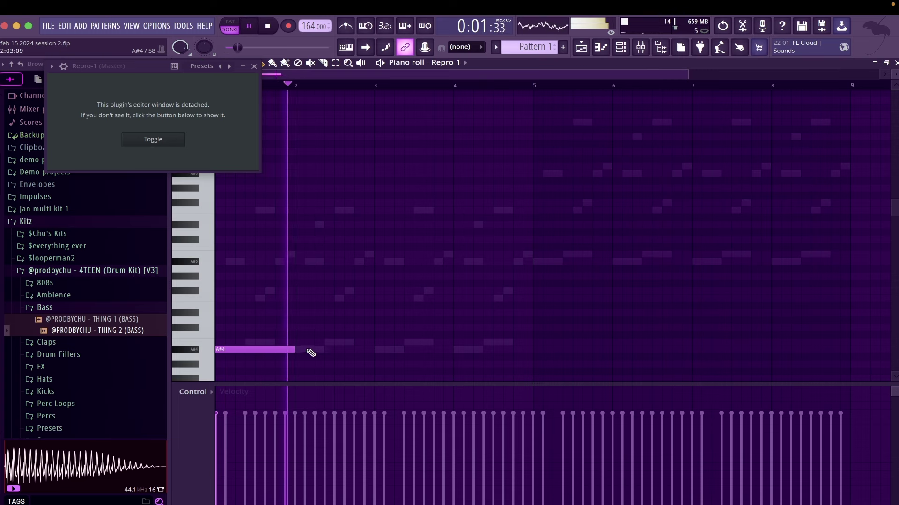
pyautogui.click(316, 342)
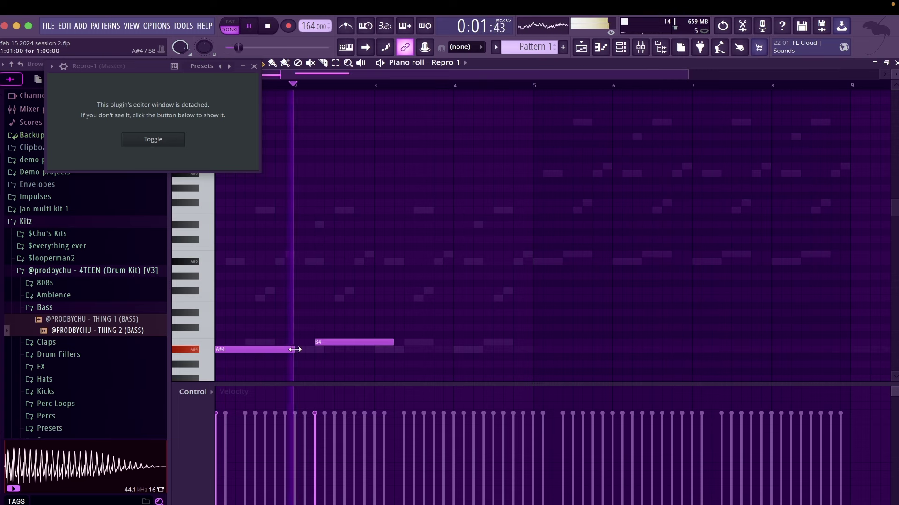
pyautogui.press('super+l')
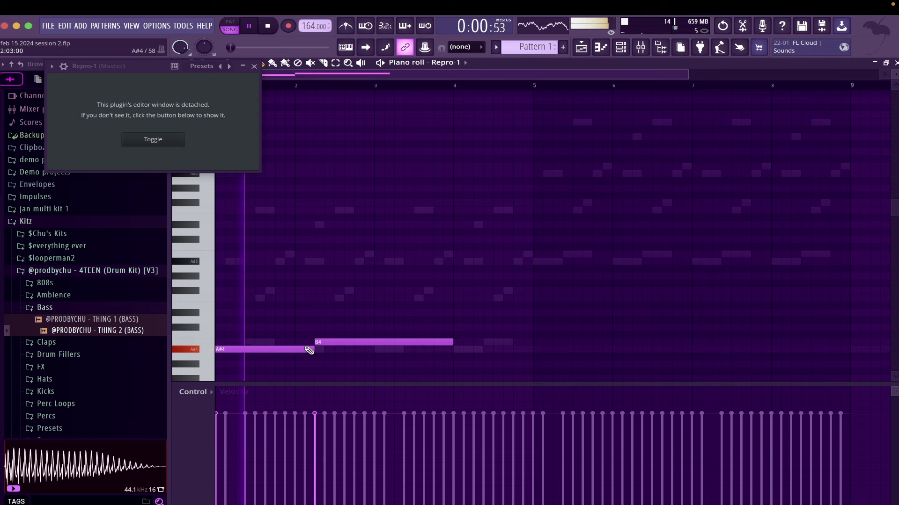
# Slice the long B4 note into three parts, cutting it in the middle of bar 2 and at the start of bar 3
pyautogui.press('space')
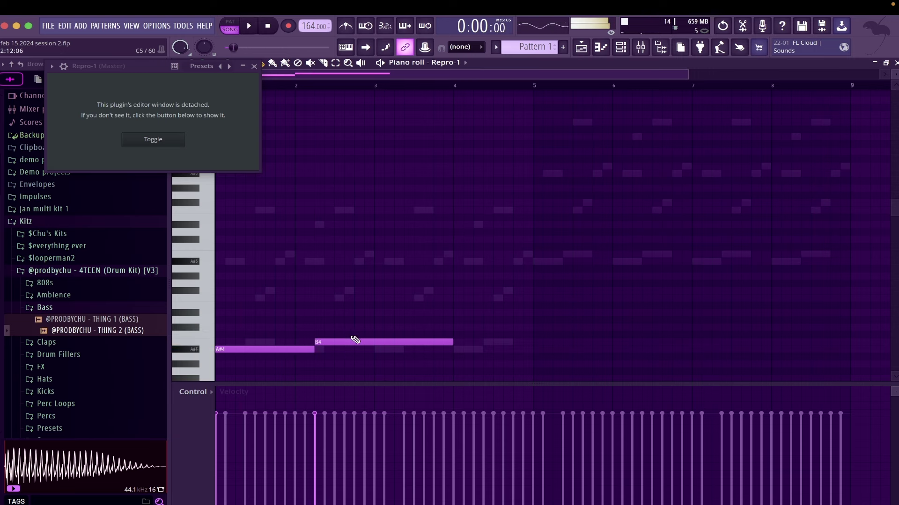
pyautogui.press('space')
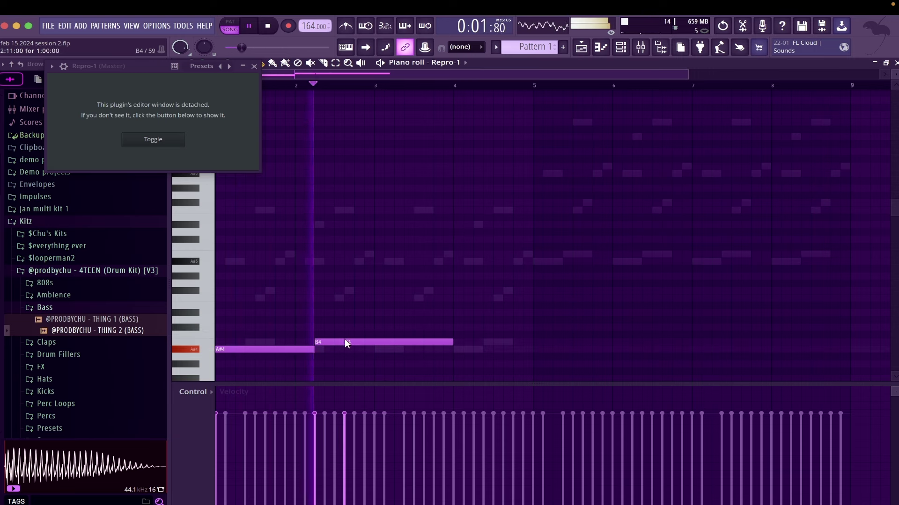
pyautogui.press('space')
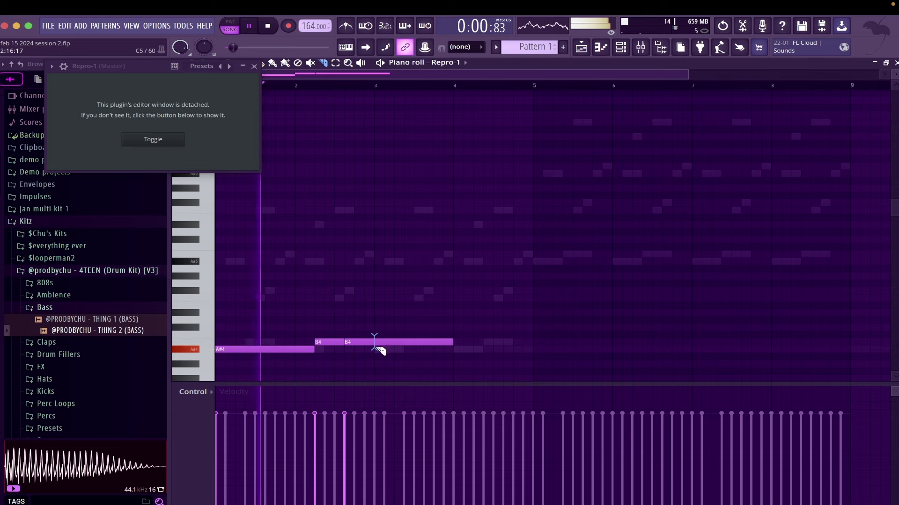
pyautogui.click(377, 346)
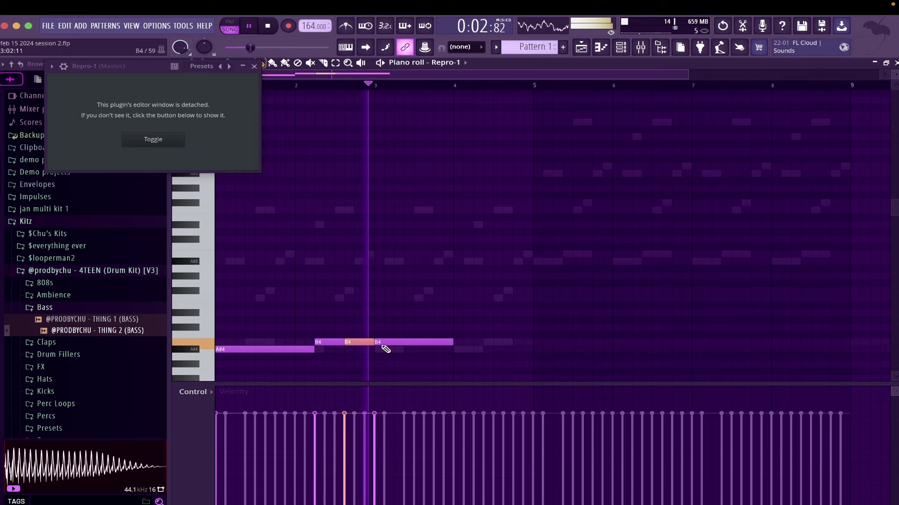
# Repeat the first two bars' bass phrase into bars 3 and 4, and replace bar 2's two B4 notes with one sustained B4
pyautogui.hotkey('ctrl', 'z')
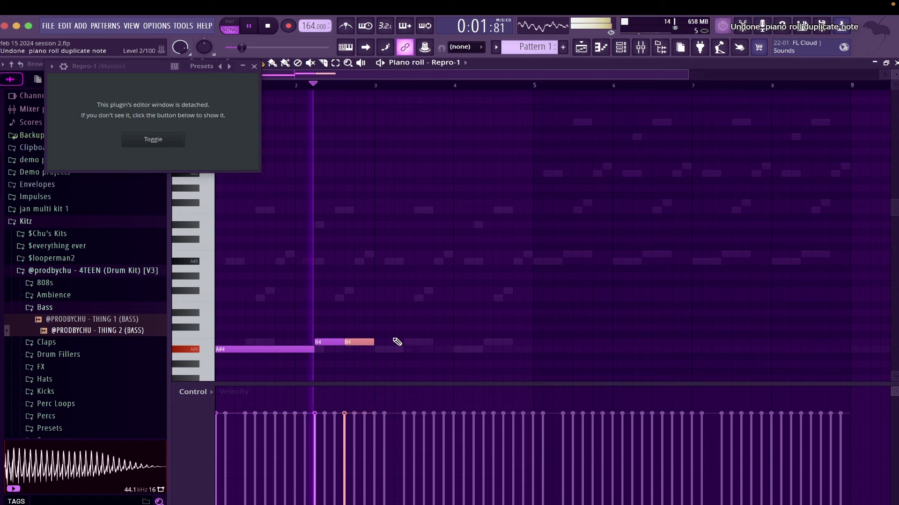
pyautogui.hotkey('ctrl', 'a')
pyautogui.hotkey('ctrl', 'b')
pyautogui.rightClick(361, 342)
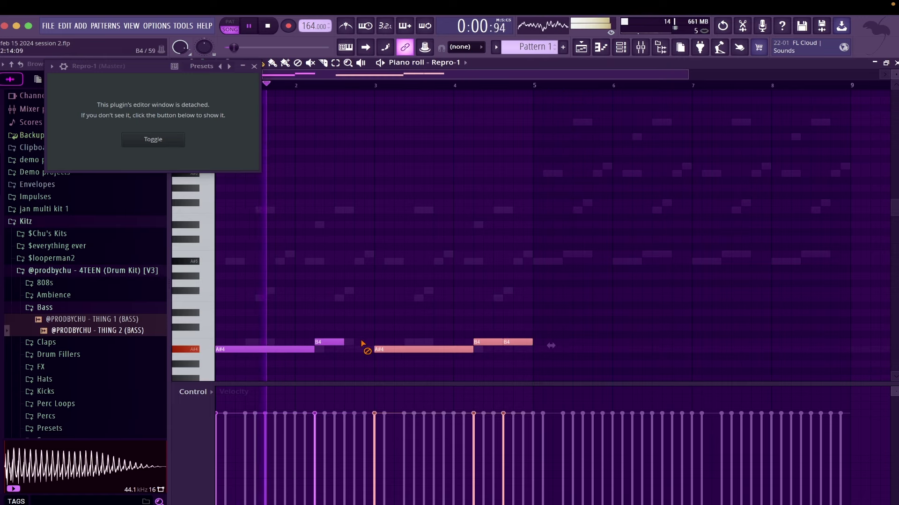
pyautogui.hotkey('ctrl', 'd')
pyautogui.hotkey('ctrl', 'l')
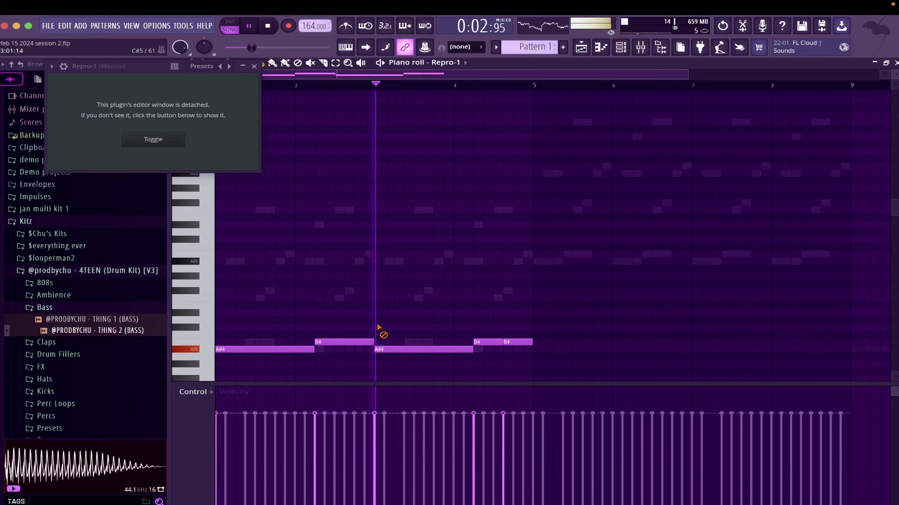
# Duplicate the four-bar phrase into bars 5 to 8 with its last B4 an octave higher, and transpose all notes down an octave
pyautogui.hotkey('ctrl', 'b')
pyautogui.hotkey('ctrl', 'd')
pyautogui.moveTo(837, 351); pyautogui.dragTo(838, 313)
pyautogui.hotkey('ctrl', 'Up')
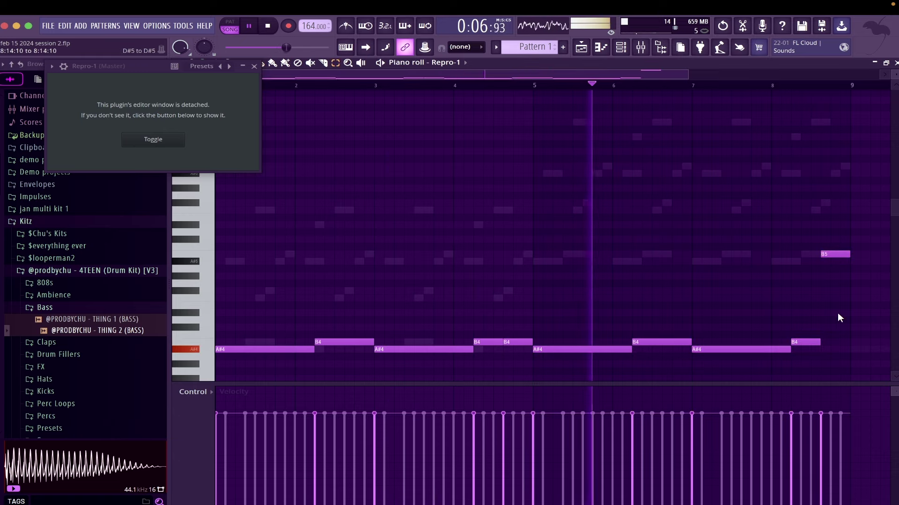
pyautogui.hotkey('ctrl', 'Down')
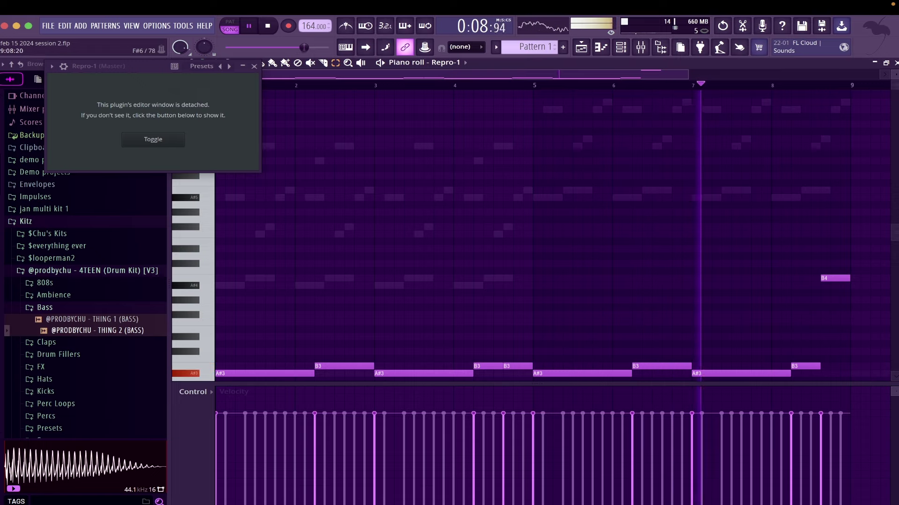
# Audition Repro-1's bass presets in order from CK Cloud Bass and settle on CK Q Bass
pyautogui.click(896, 63)
pyautogui.click(555, 118)
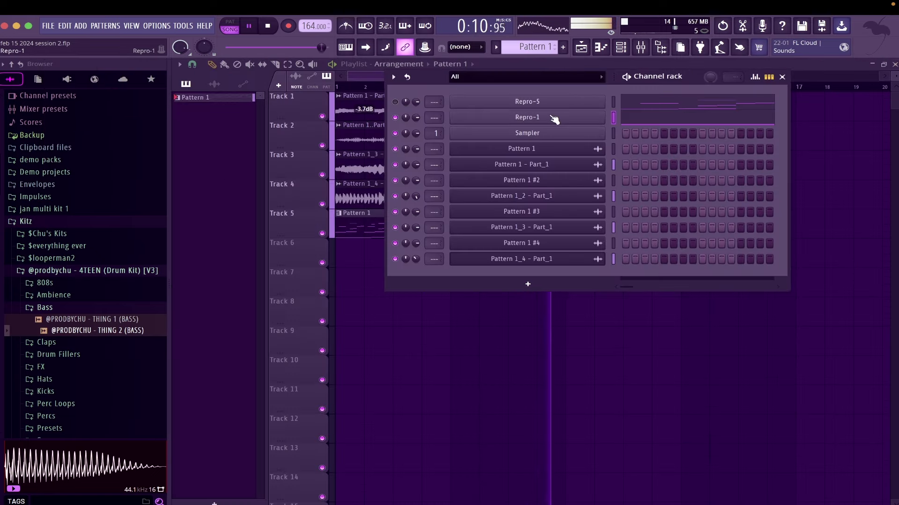
pyautogui.click(484, 119)
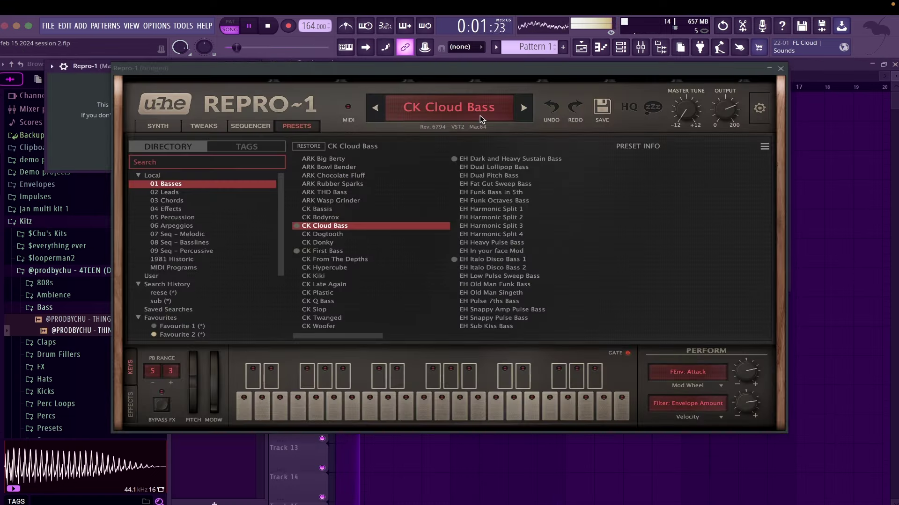
pyautogui.click(522, 108)
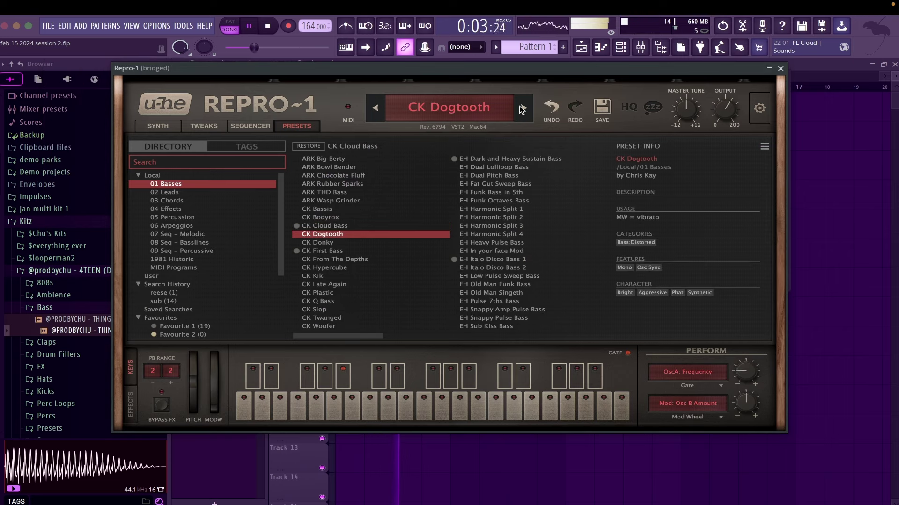
pyautogui.click(522, 108)
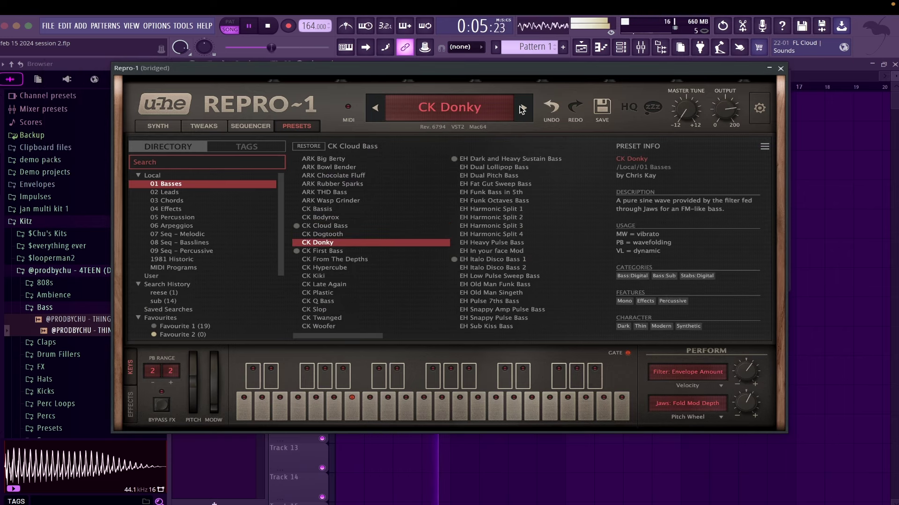
pyautogui.click(522, 108)
pyautogui.click(522, 109)
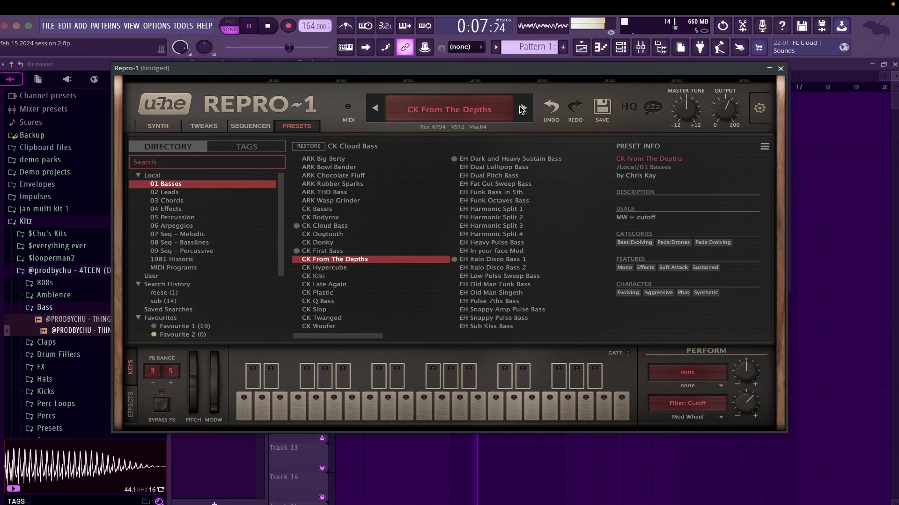
pyautogui.click(522, 108)
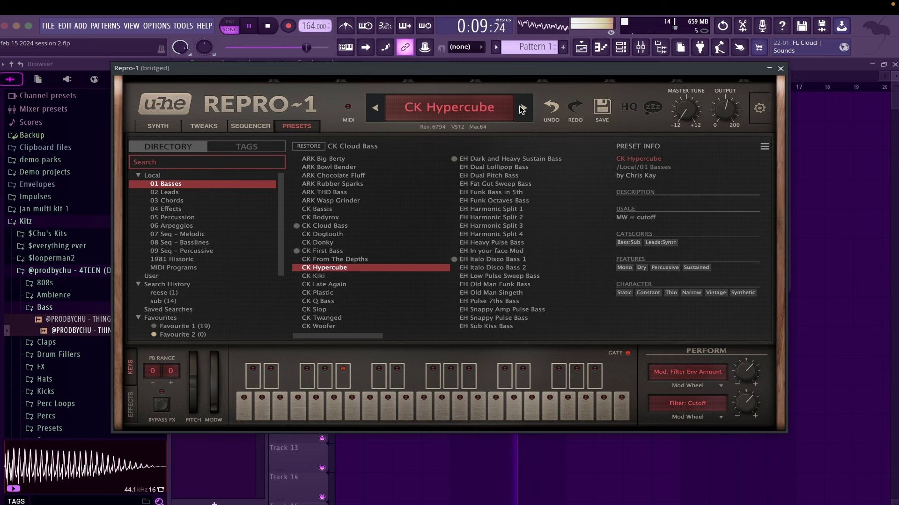
pyautogui.click(521, 108)
pyautogui.click(522, 109)
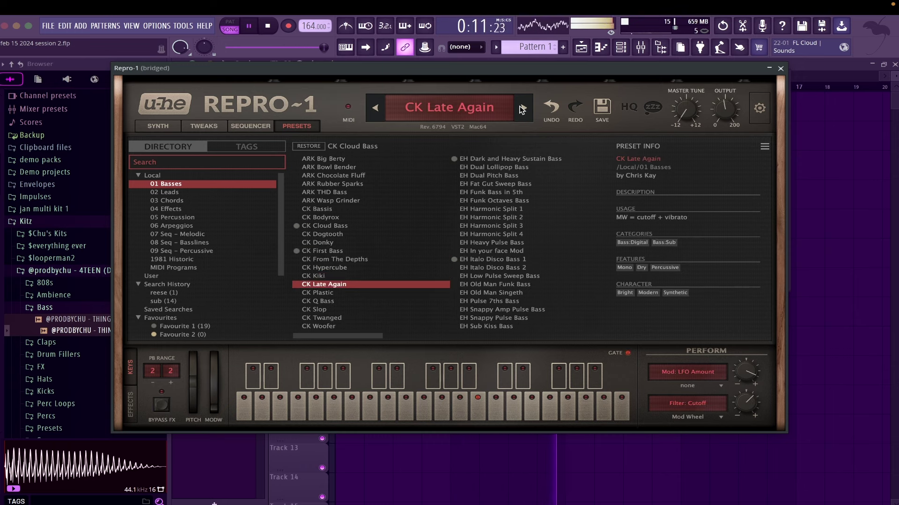
pyautogui.click(521, 108)
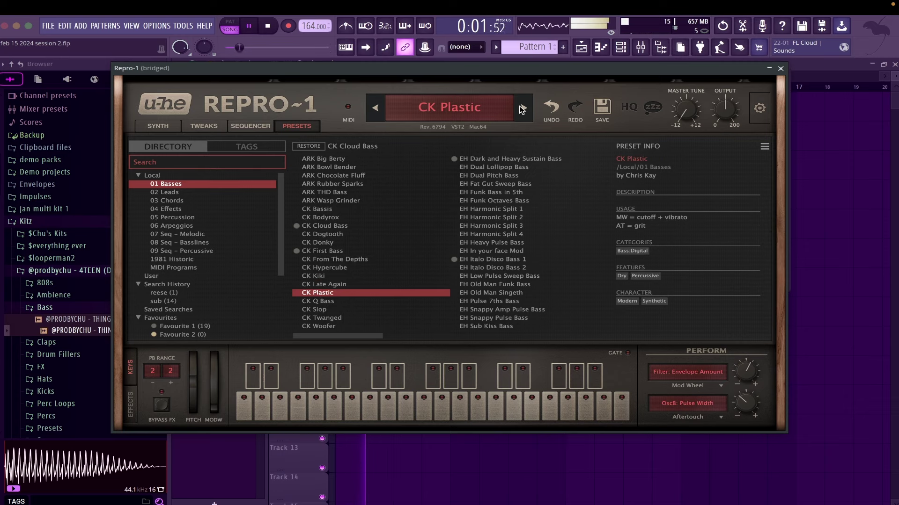
pyautogui.click(522, 108)
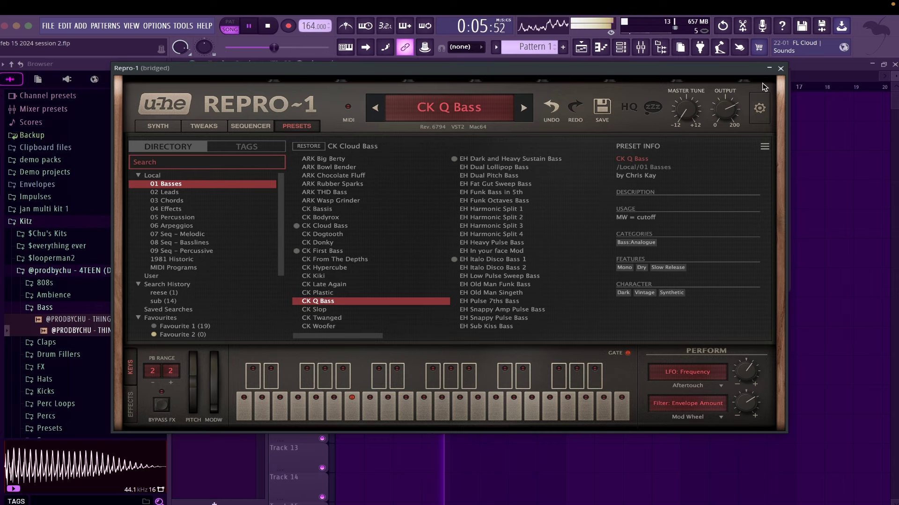
pyautogui.click(780, 69)
# Try Repro-1's bass notes one octave lower and return them to the A#4 octave
pyautogui.click(650, 117)
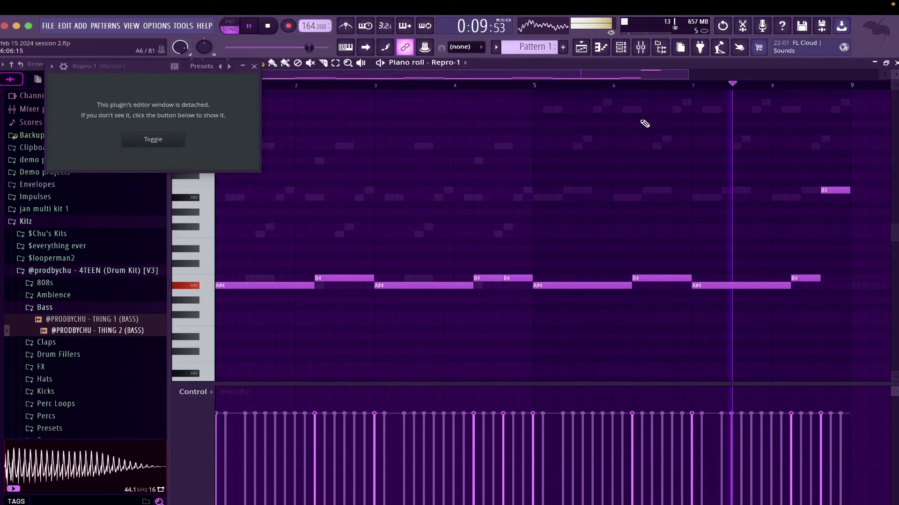
pyautogui.hotkey('ctrl', 'Down')
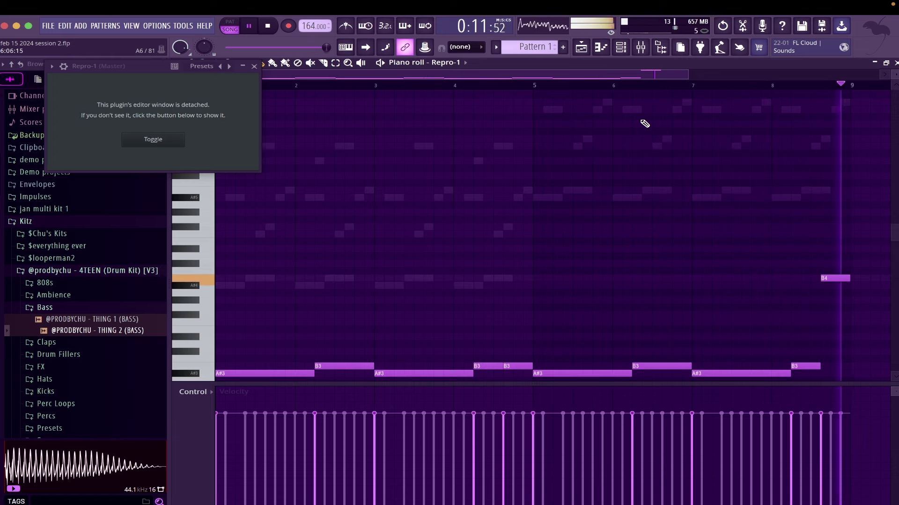
pyautogui.hotkey('ctrl', 'Up')
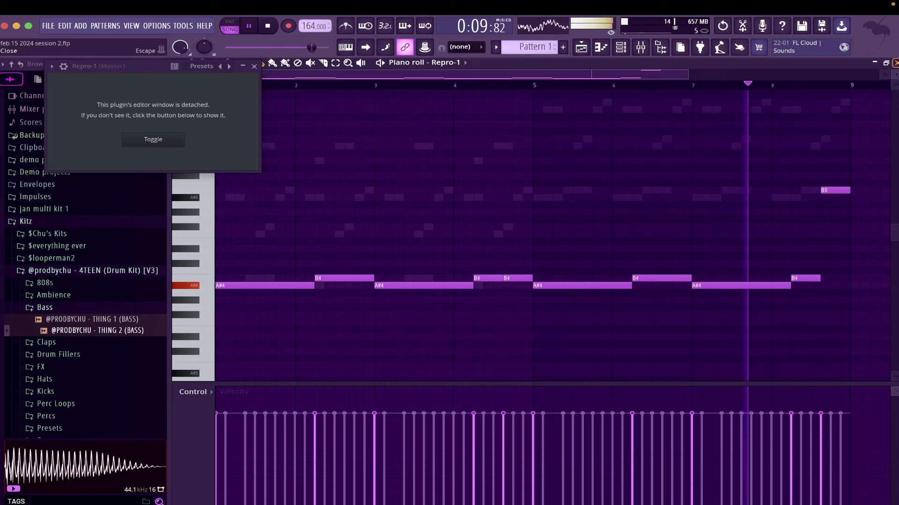
pyautogui.click(895, 63)
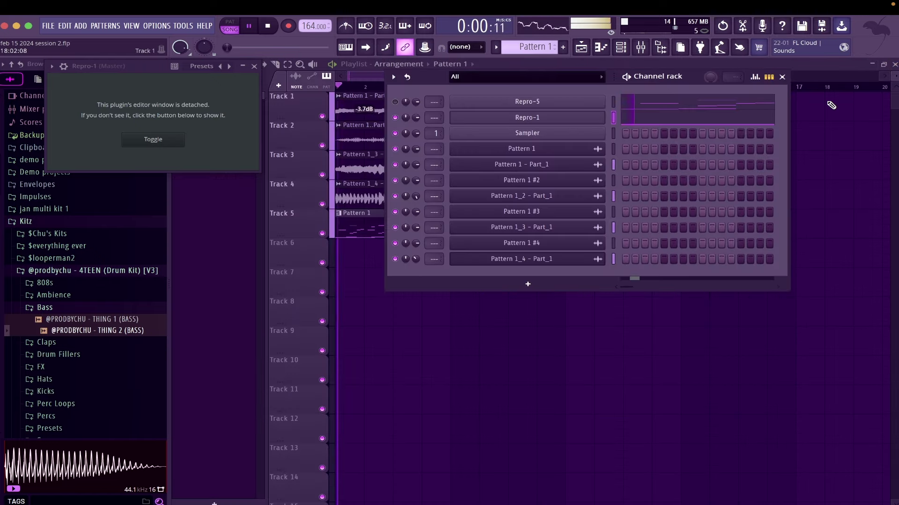
# Dock mixer inserts 1 to 10 to the left side of the mixer and return to the playlist
pyautogui.press('F6')
pyautogui.click(641, 47)
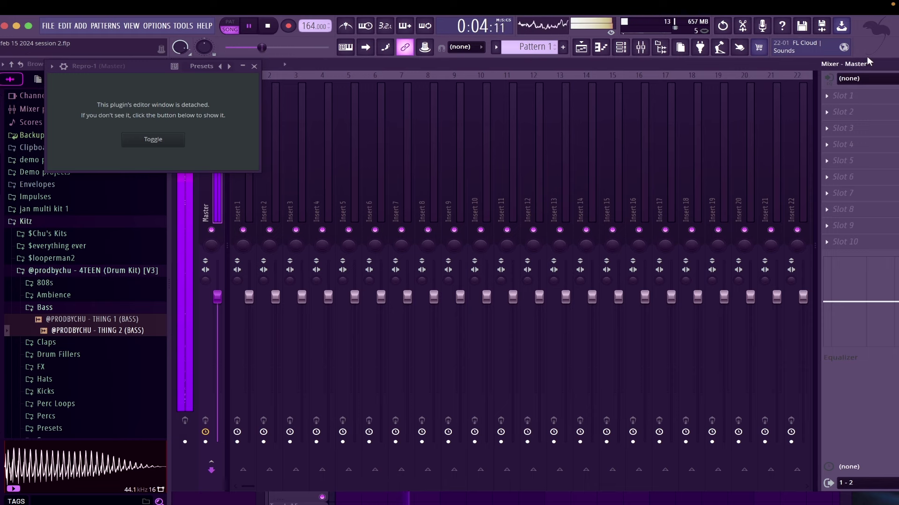
pyautogui.moveTo(249, 202); pyautogui.dragTo(400, 208)
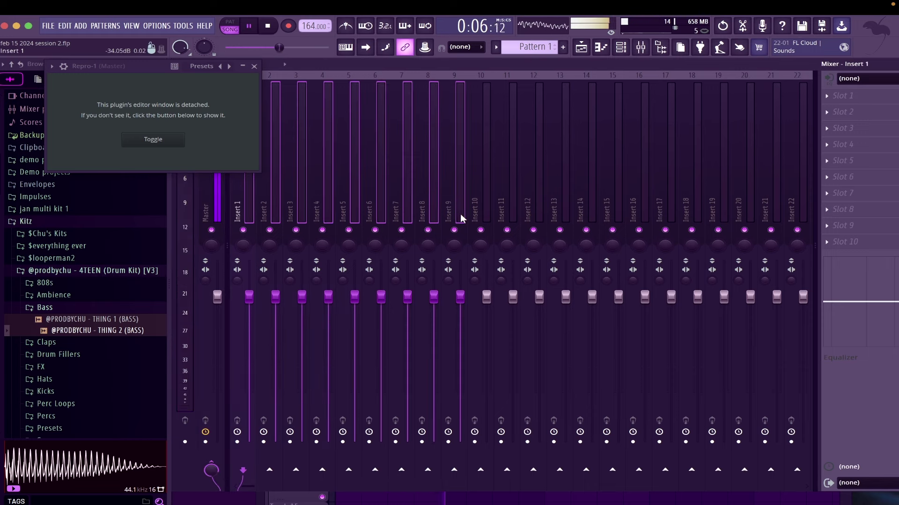
pyautogui.rightClick(487, 206)
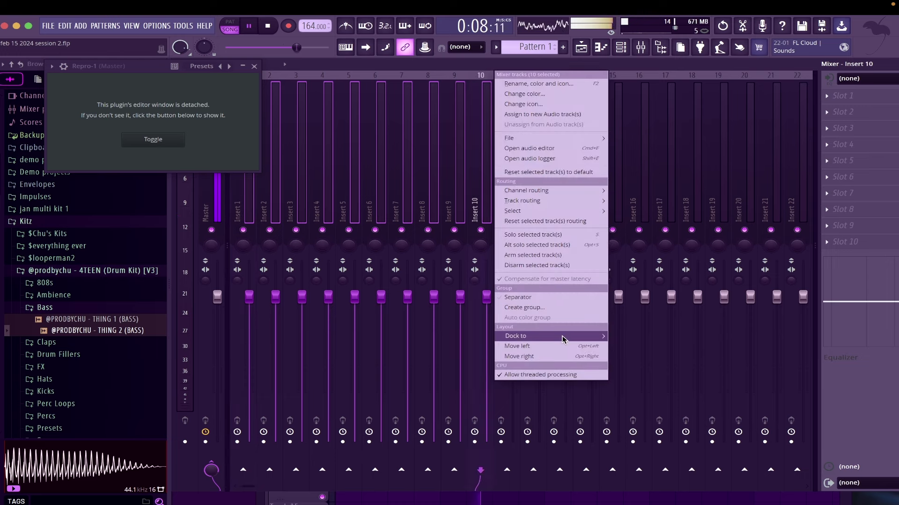
pyautogui.click(624, 336)
pyautogui.press('F9')
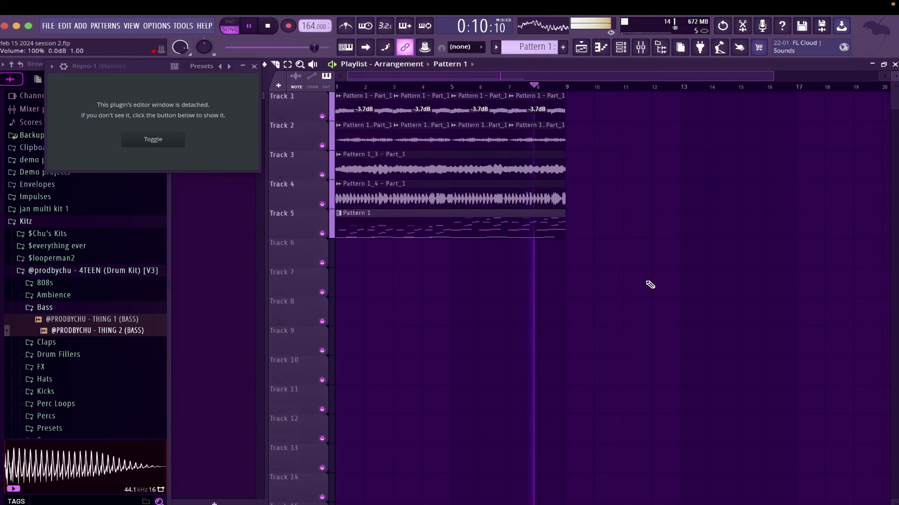
# Mute playlist Tracks 2, 3 and 4, and rename Track 1's audio clip as main lead
pyautogui.click(323, 146)
pyautogui.click(323, 175)
pyautogui.click(323, 204)
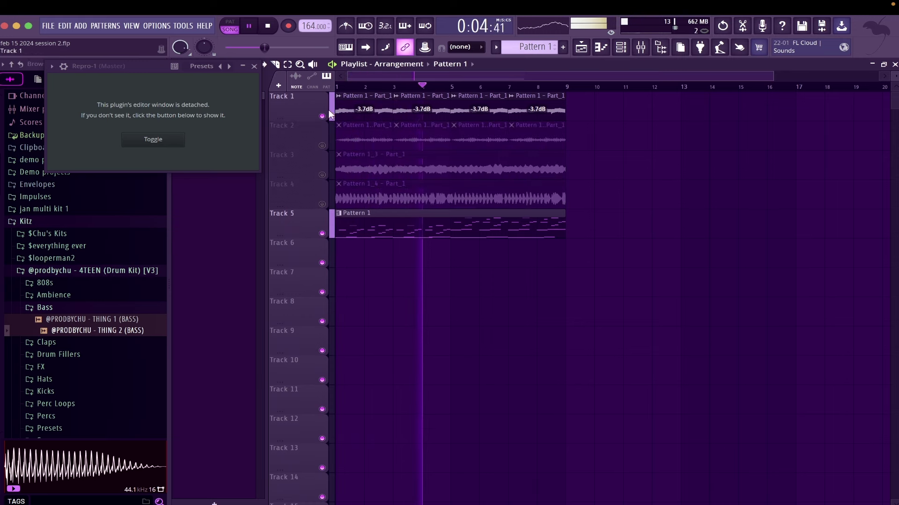
pyautogui.press('F2')
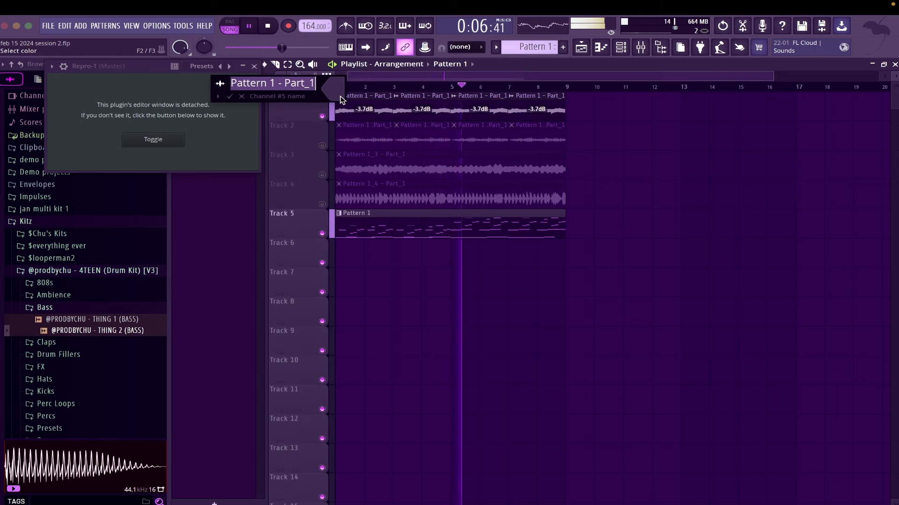
pyautogui.write('m')
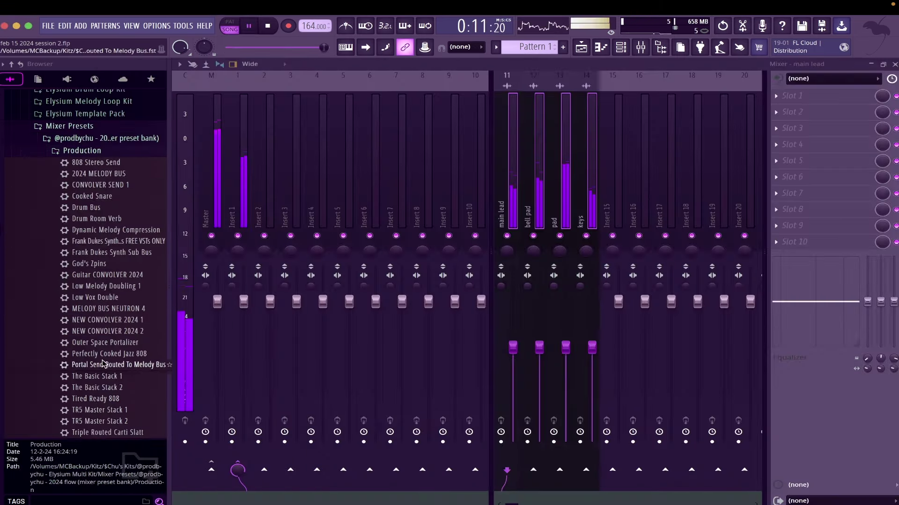
# Load the mixer presets TR5 Master Stack 2 on Master, 2024 MELODY BUS on Insert 1 and CONVOLVER SEND 1 on Insert 2
pyautogui.moveTo(104, 426); pyautogui.dragTo(214, 213)
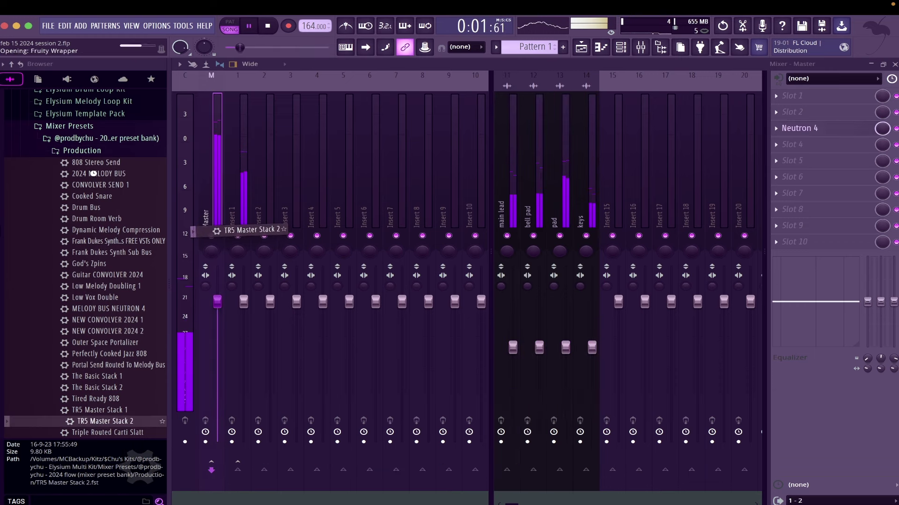
pyautogui.moveTo(89, 173); pyautogui.dragTo(237, 199)
pyautogui.moveTo(104, 187); pyautogui.dragTo(255, 213)
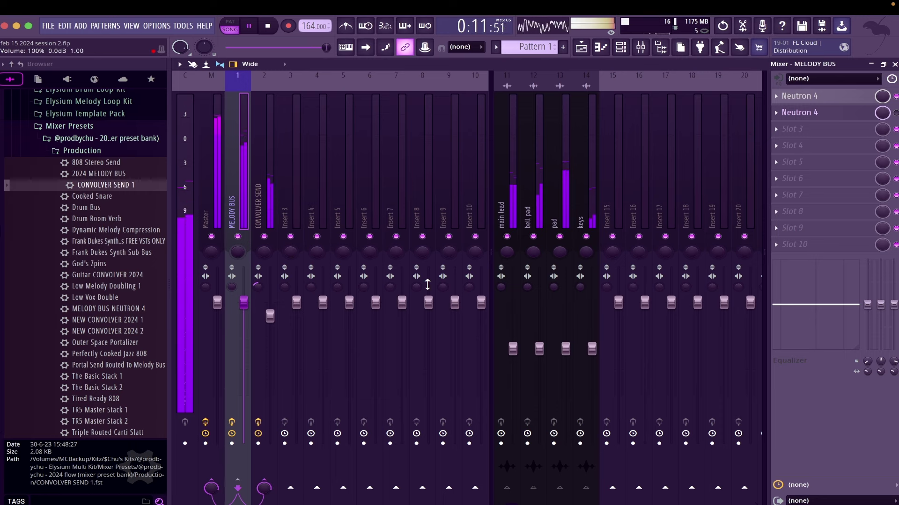
# Lower the main lead, bell pad, pad and keys mixer faders together to about 30%
pyautogui.click(505, 224)
pyautogui.moveTo(534, 224); pyautogui.dragTo(585, 225)
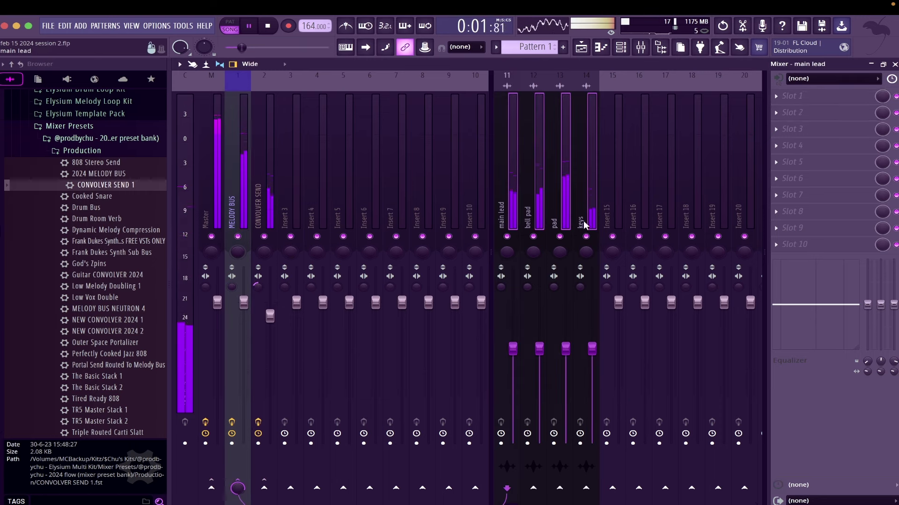
pyautogui.moveTo(545, 355); pyautogui.dragTo(545, 388)
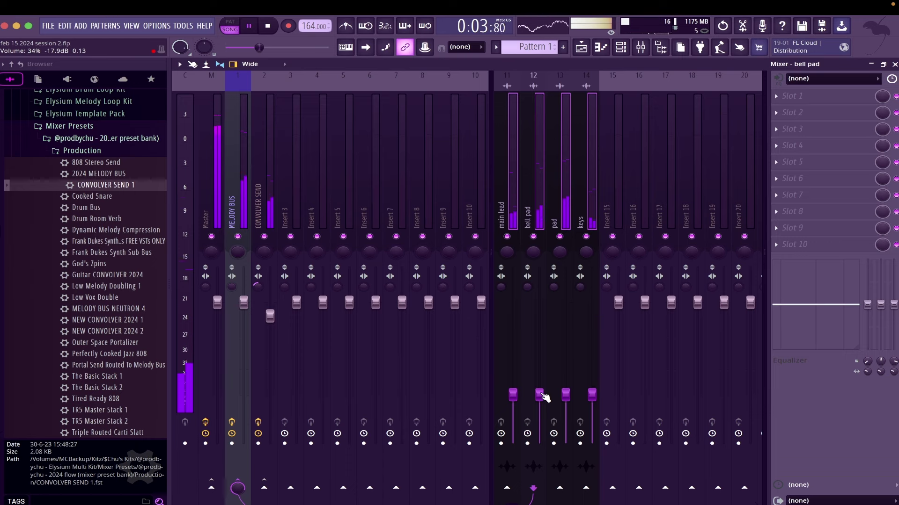
# Move the bass channel up the channel rack to sit directly below keys
pyautogui.click(622, 47)
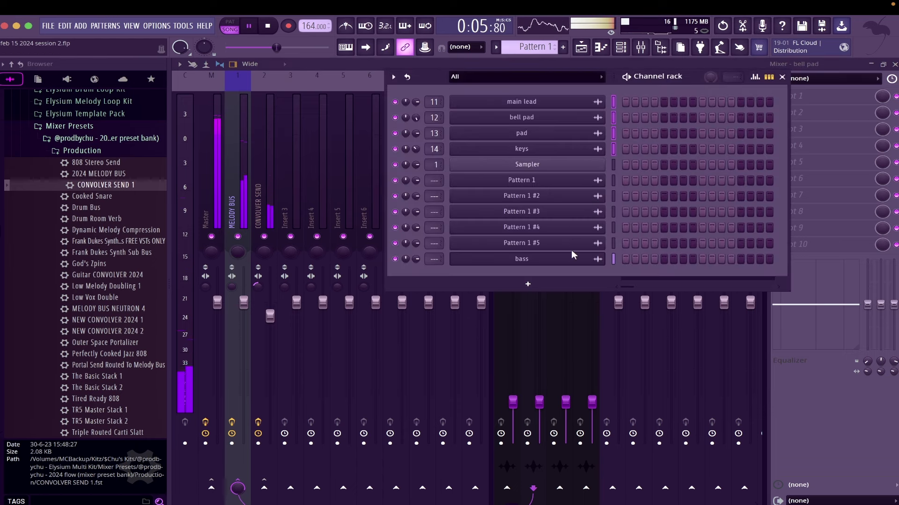
pyautogui.hotkey('alt', 'Up')
pyautogui.hotkey('alt', 'Up')
pyautogui.hotkey('alt', 'Up')
pyautogui.hotkey('alt', 'Up')
pyautogui.hotkey('alt', 'Up')
pyautogui.hotkey('alt', 'Up')
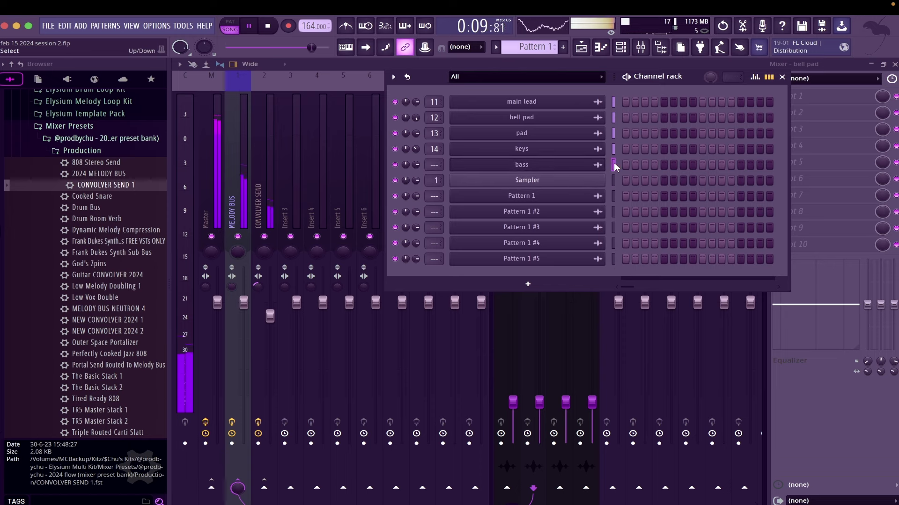
pyautogui.click(782, 77)
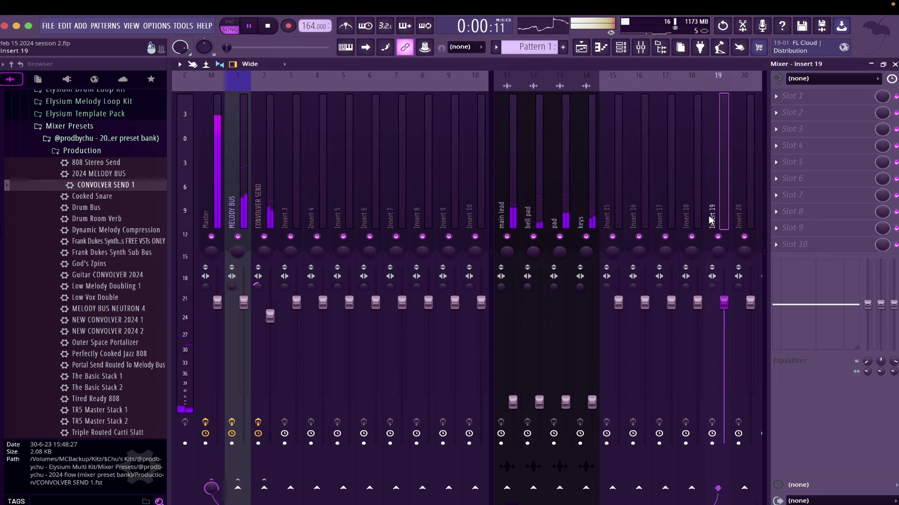
# Route the bass channel to mixer Insert 19 and pull the bass, bell pad, pad and keys faders all the way down
pyautogui.click(710, 220)
pyautogui.moveTo(723, 302); pyautogui.dragTo(725, 404)
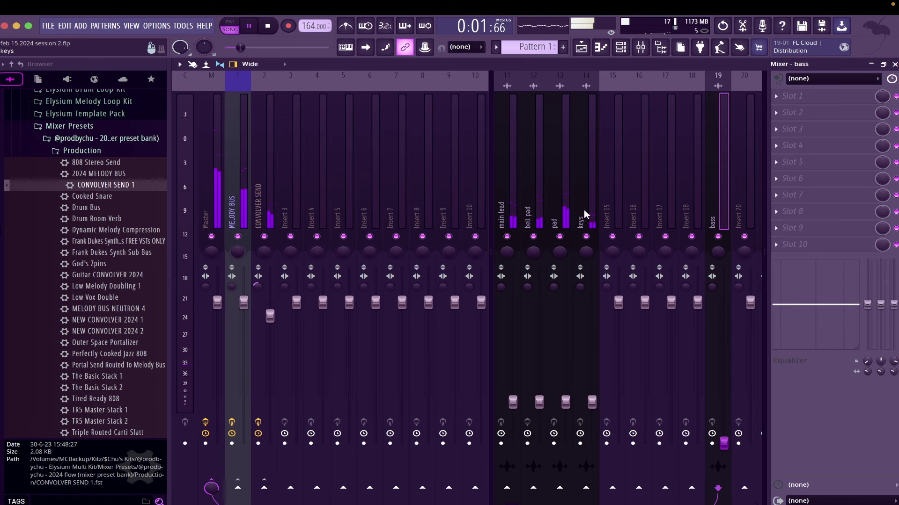
pyautogui.click(565, 401)
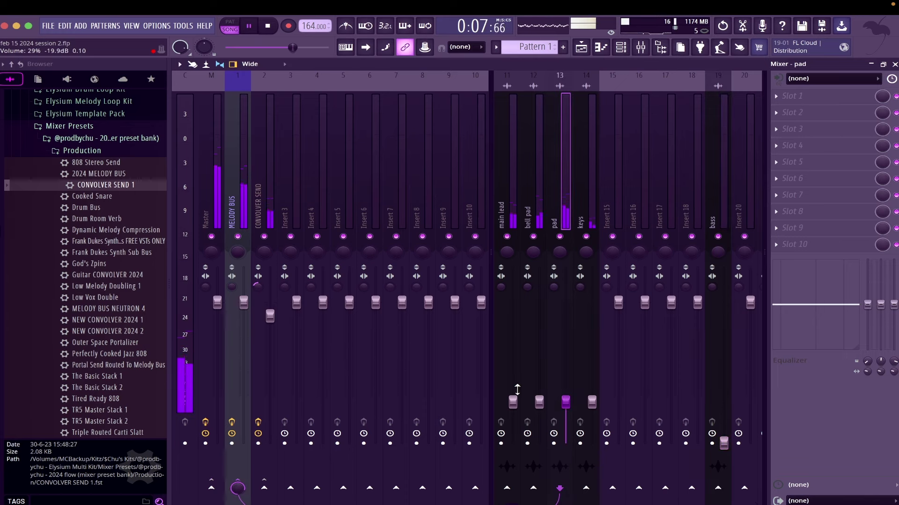
pyautogui.moveTo(541, 397); pyautogui.dragTo(542, 443)
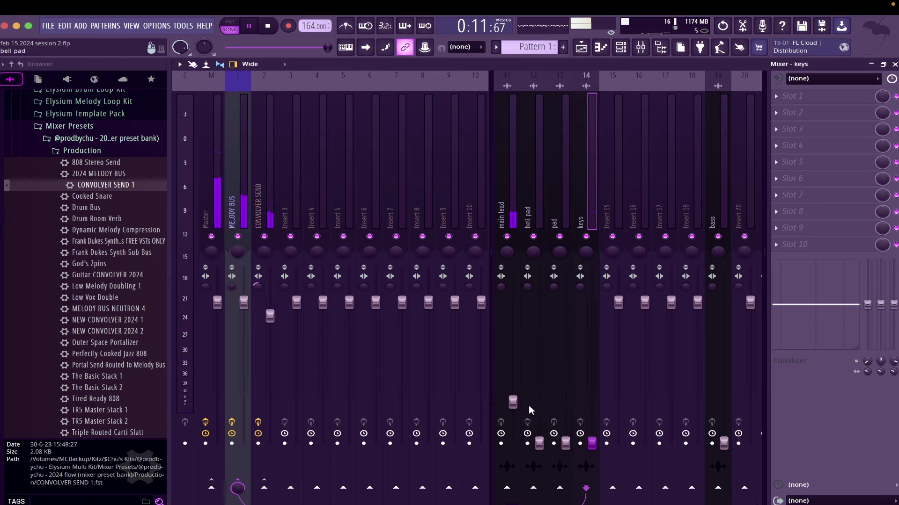
# Raise the main lead mixer fader to about 46% and load Portal in its first effect slot
pyautogui.moveTo(513, 402); pyautogui.dragTo(512, 397)
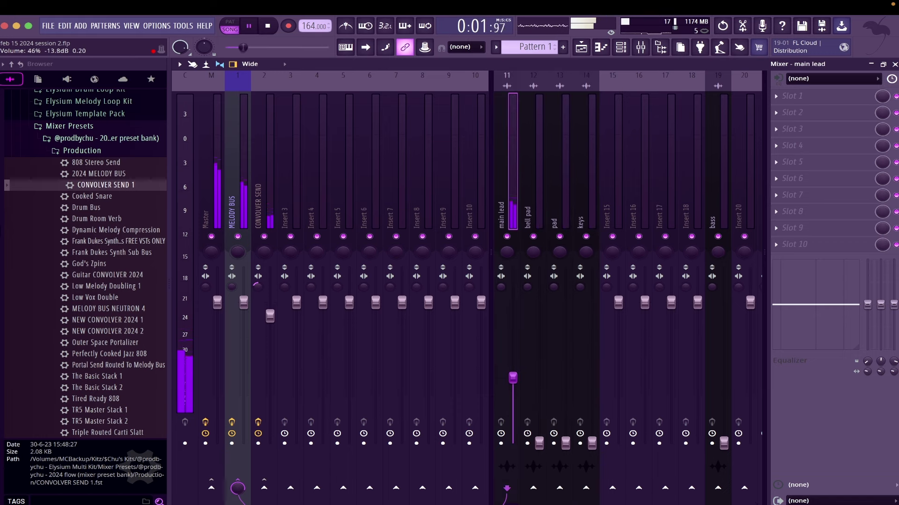
pyautogui.click(783, 104)
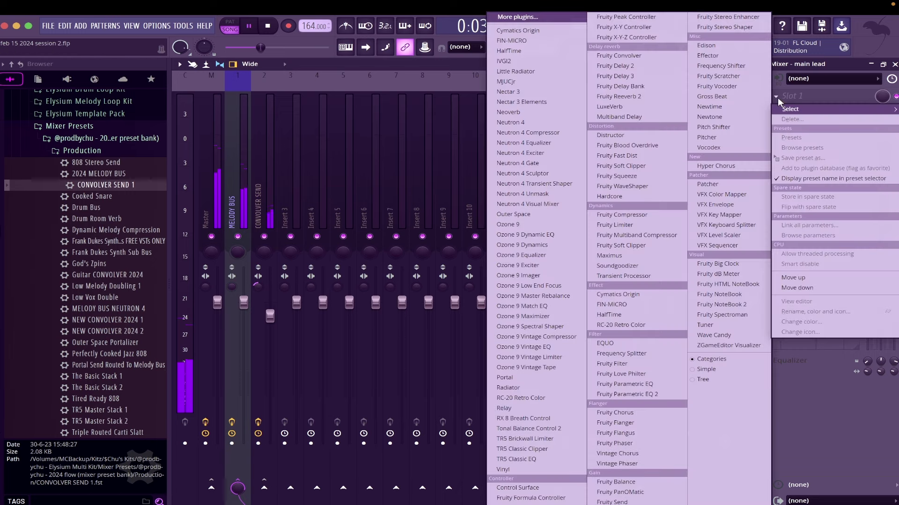
pyautogui.click(506, 377)
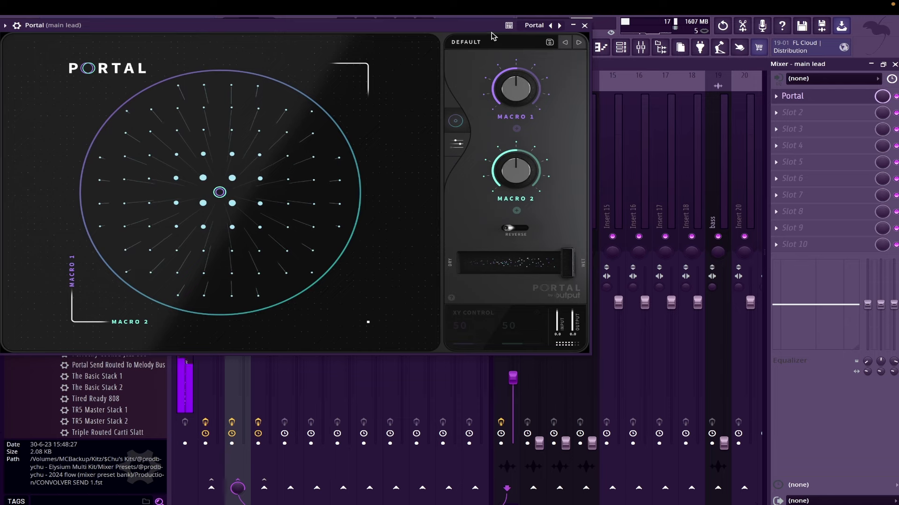
# Audition Portal's Drums presets from Laser Goes Bang onward on the main lead and keep Cagey Backbeat
pyautogui.click(490, 37)
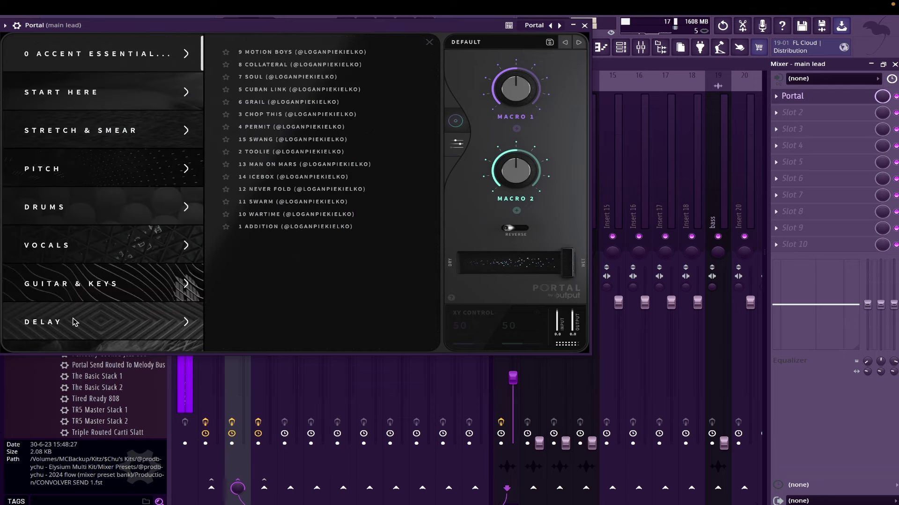
pyautogui.scroll(-5, 104, 205)
pyautogui.scroll(5, 104, 205)
pyautogui.click(81, 206)
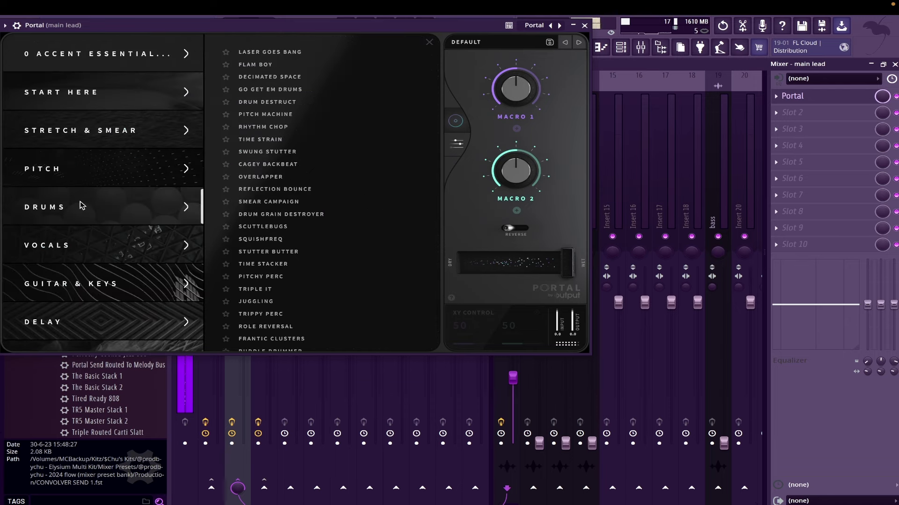
pyautogui.click(241, 54)
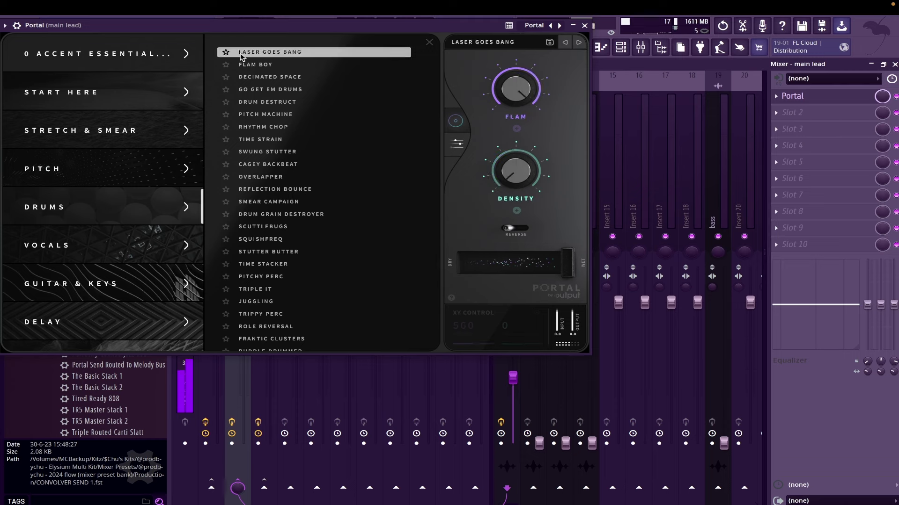
pyautogui.click(272, 64)
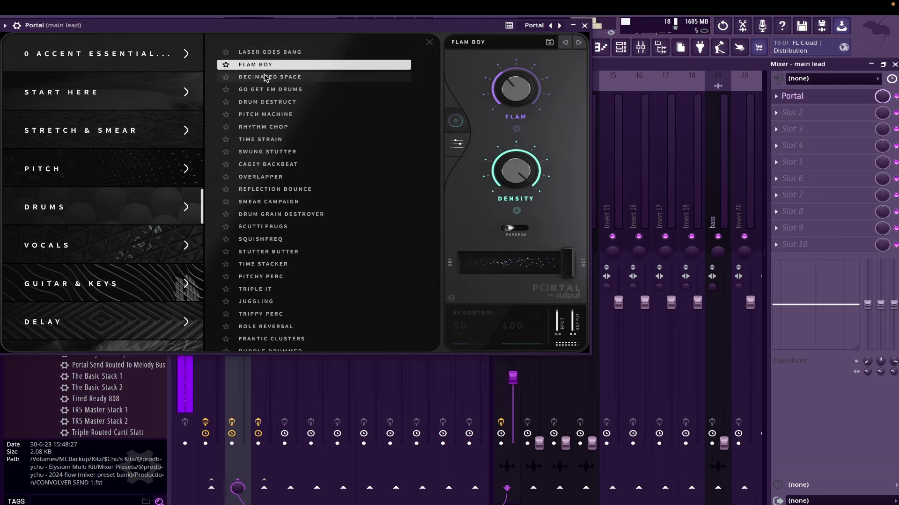
pyautogui.click(265, 77)
pyautogui.click(266, 92)
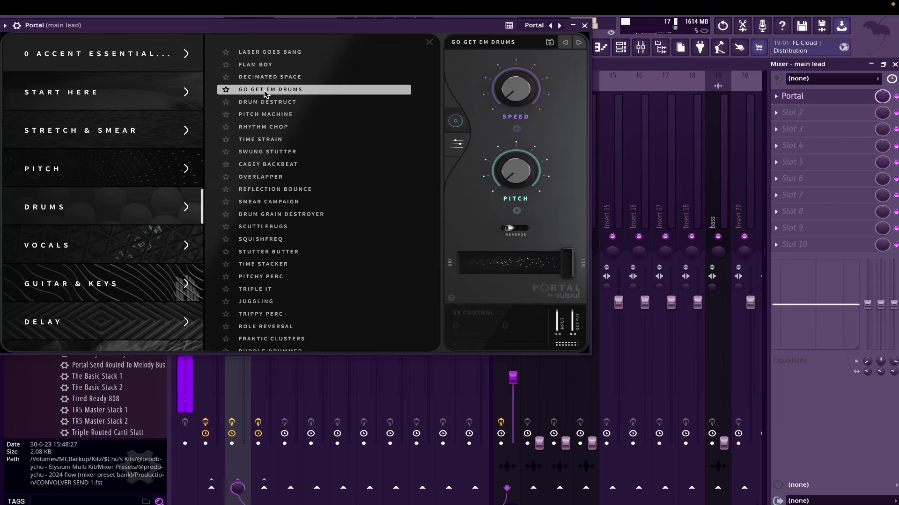
pyautogui.click(267, 102)
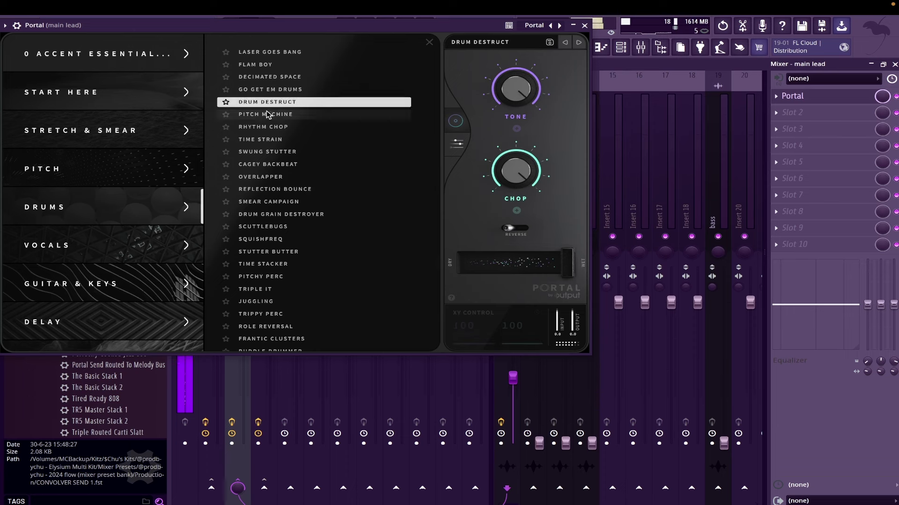
pyautogui.click(267, 114)
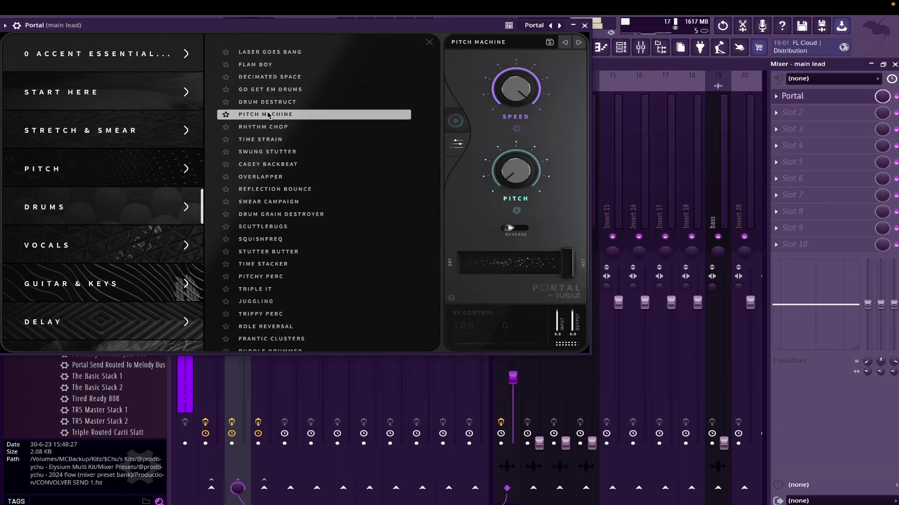
pyautogui.click(261, 127)
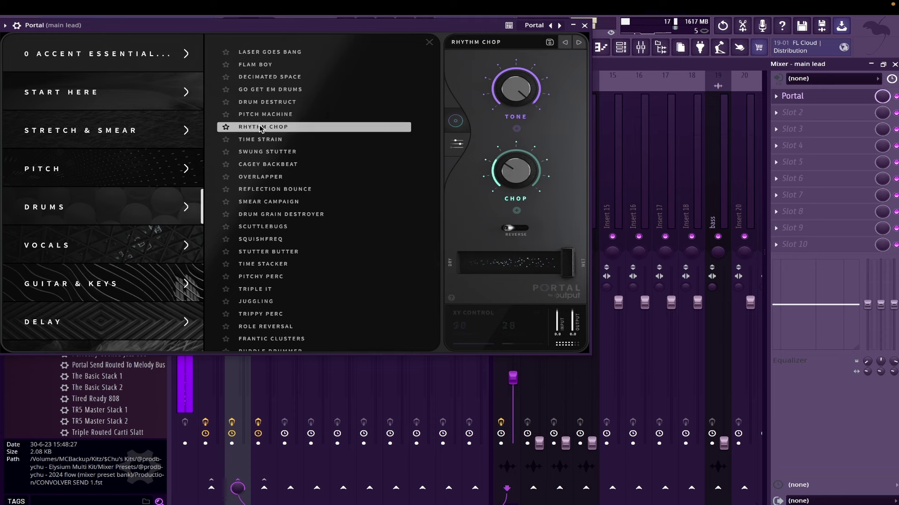
pyautogui.click(259, 139)
pyautogui.click(255, 152)
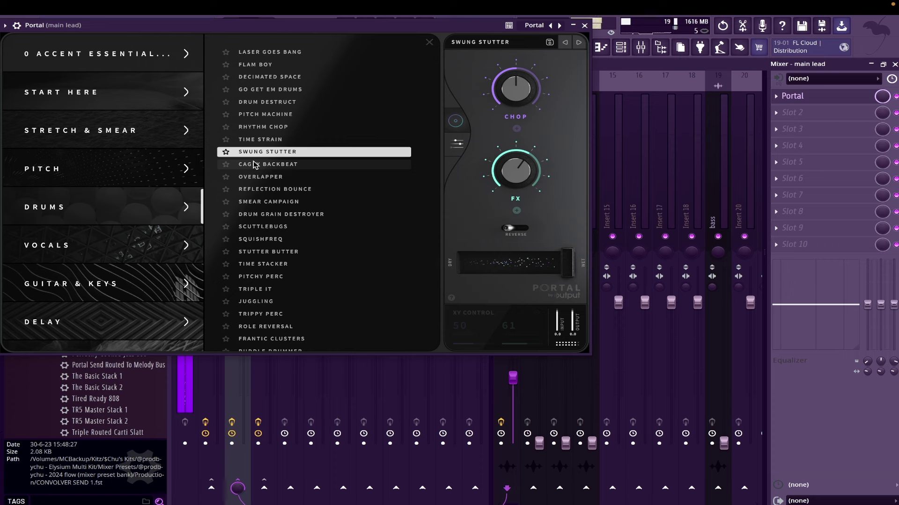
pyautogui.click(255, 165)
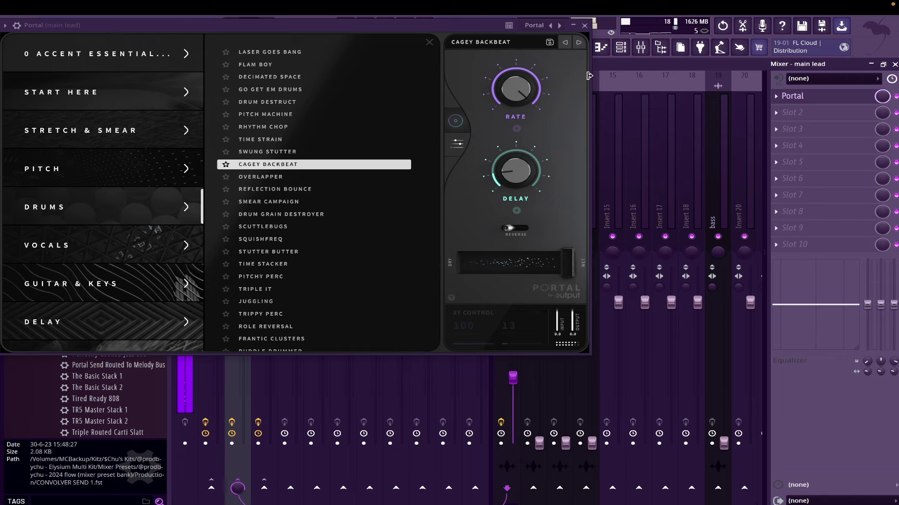
pyautogui.click(588, 28)
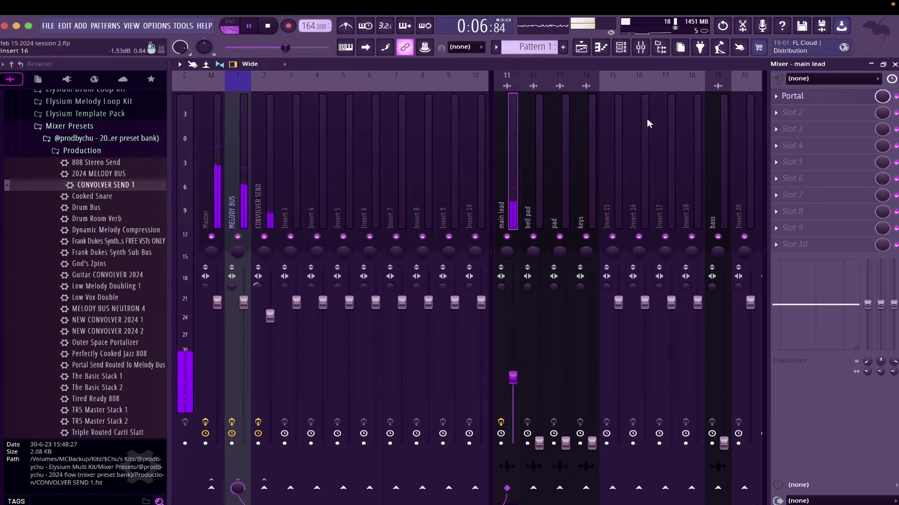
# Add Hyper Chorus to the main lead's second effect slot and step through its presets to Mild chorus
pyautogui.click(779, 114)
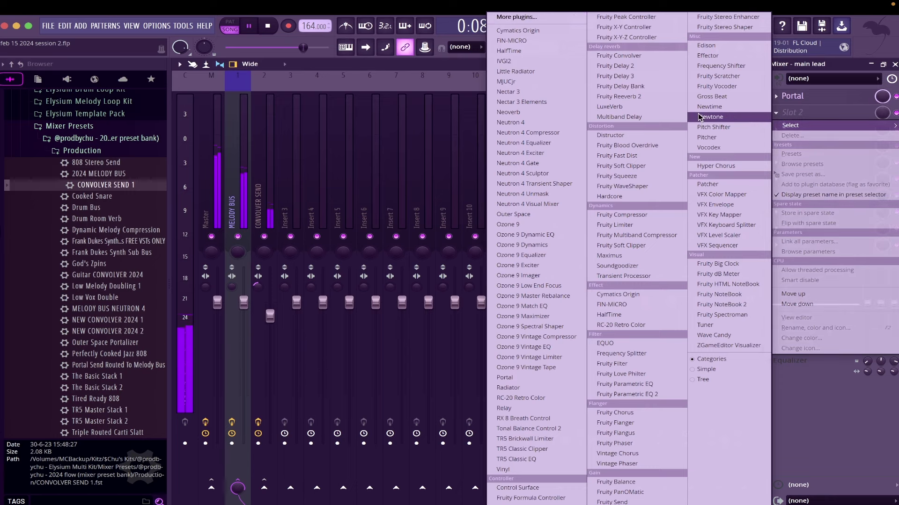
pyautogui.click(737, 167)
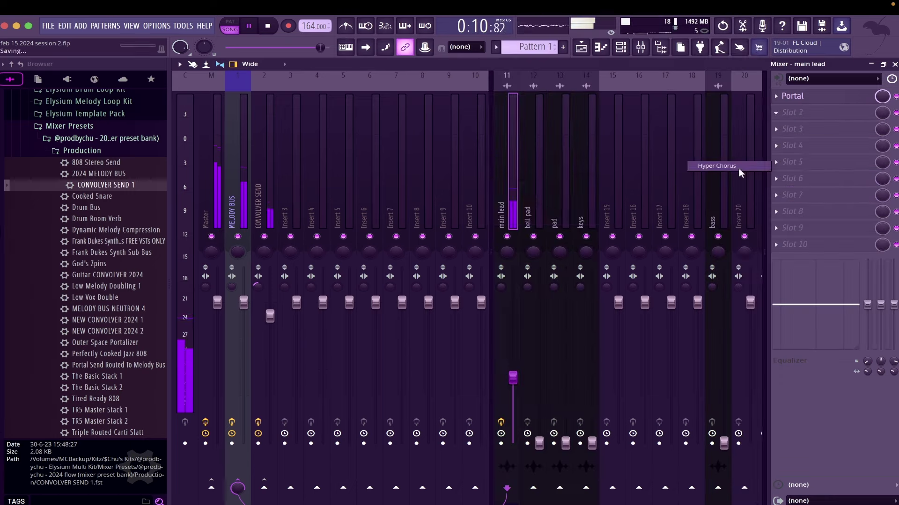
pyautogui.click(609, 101)
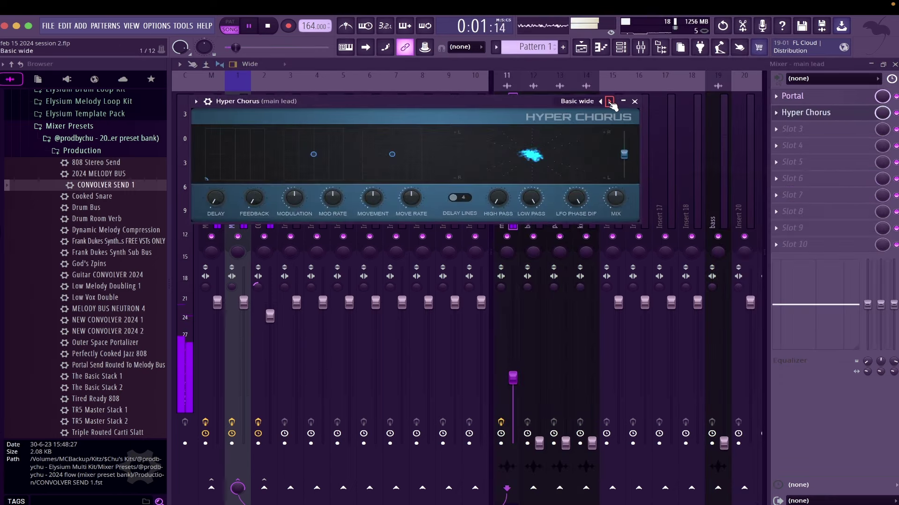
pyautogui.click(610, 102)
pyautogui.click(609, 102)
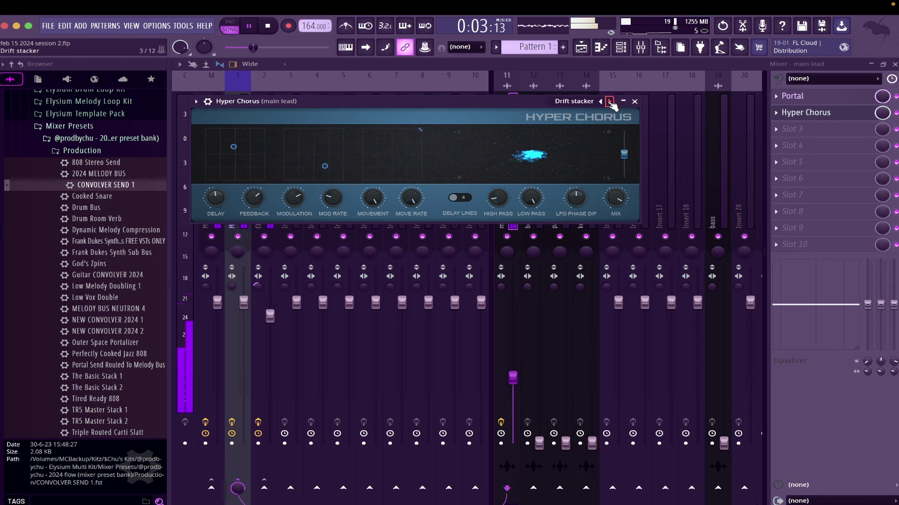
pyautogui.click(609, 102)
pyautogui.click(610, 101)
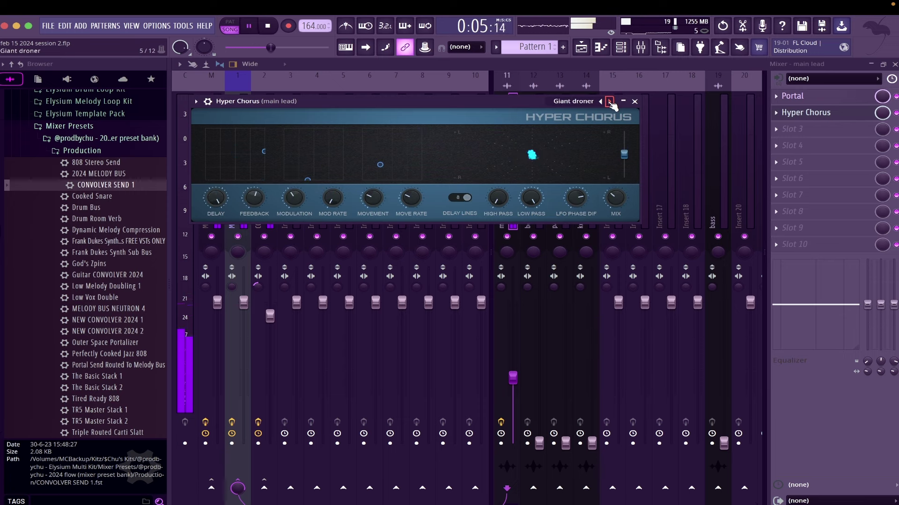
pyautogui.click(609, 102)
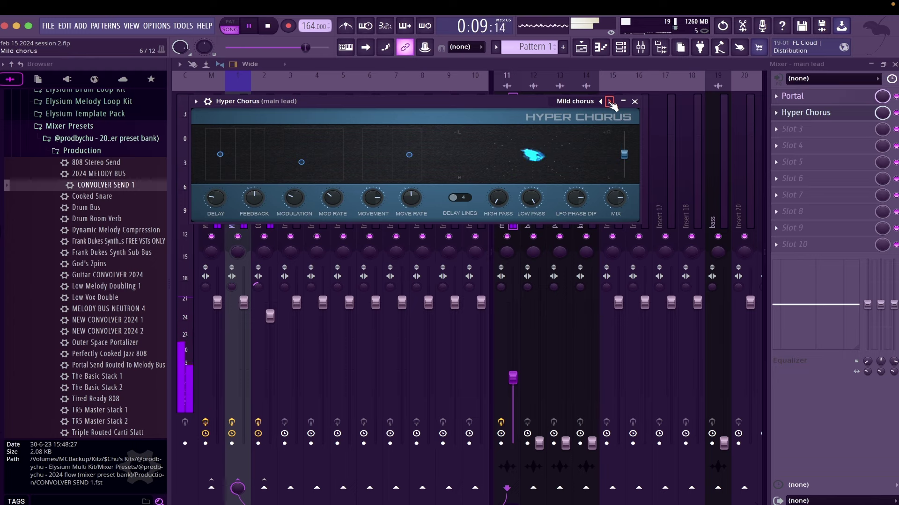
# Add Fruity Delay 2 to the main lead's third effect slot with the Widen preset
pyautogui.click(783, 130)
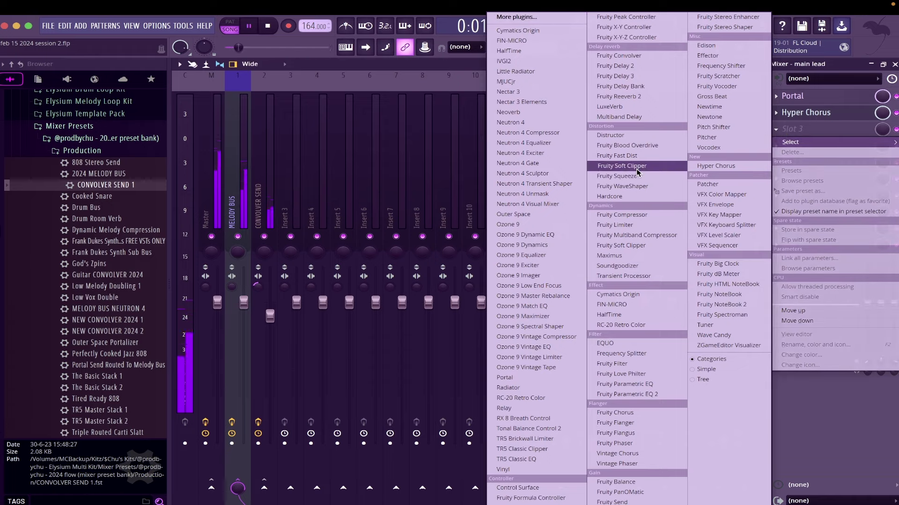
pyautogui.click(618, 66)
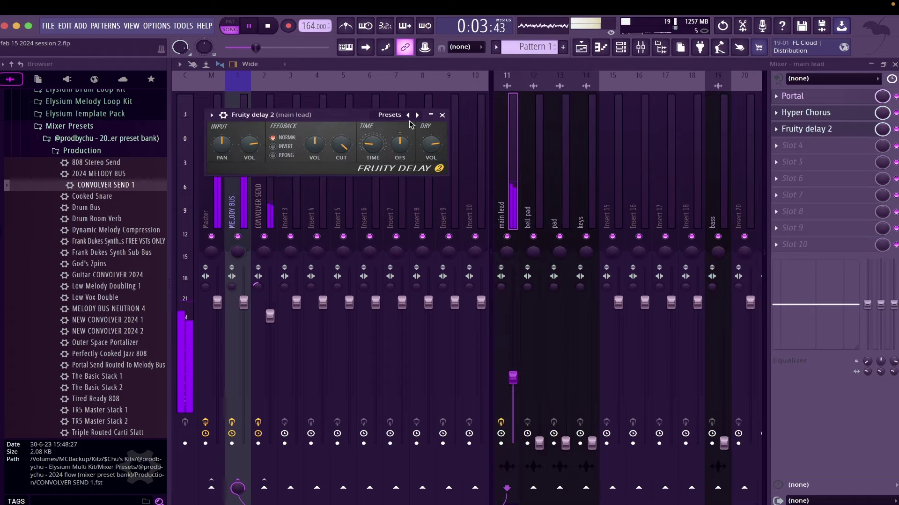
pyautogui.click(410, 114)
pyautogui.click(438, 184)
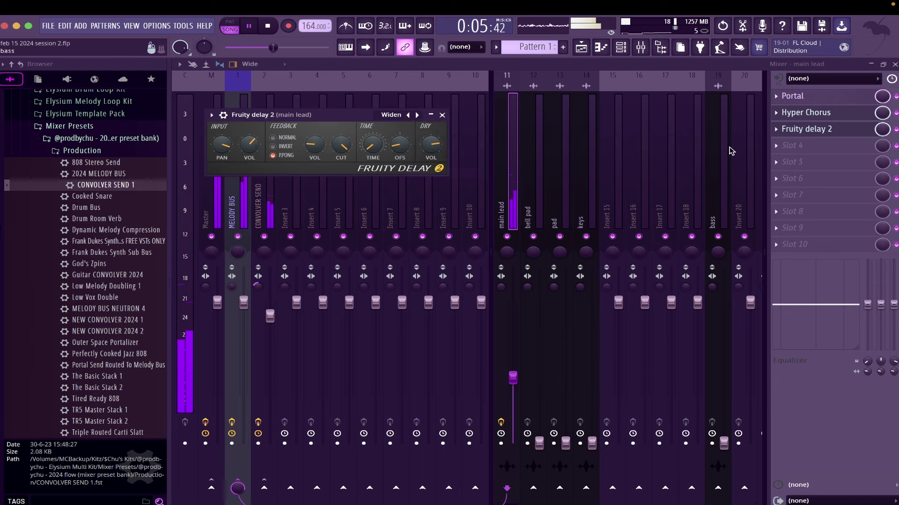
# Load HalfTime on the bell pad mixer track and raise its fader to about 49% during playback
pyautogui.write('half')
pyautogui.press('Return')
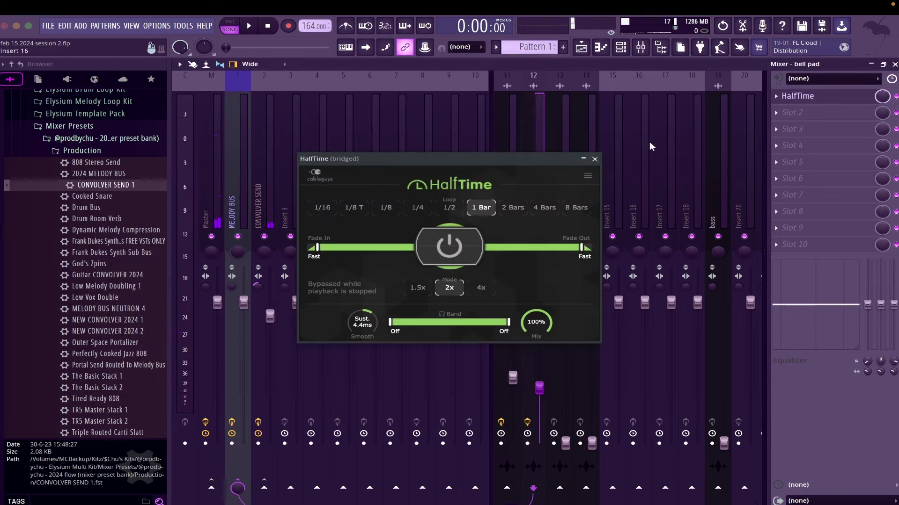
pyautogui.click(250, 26)
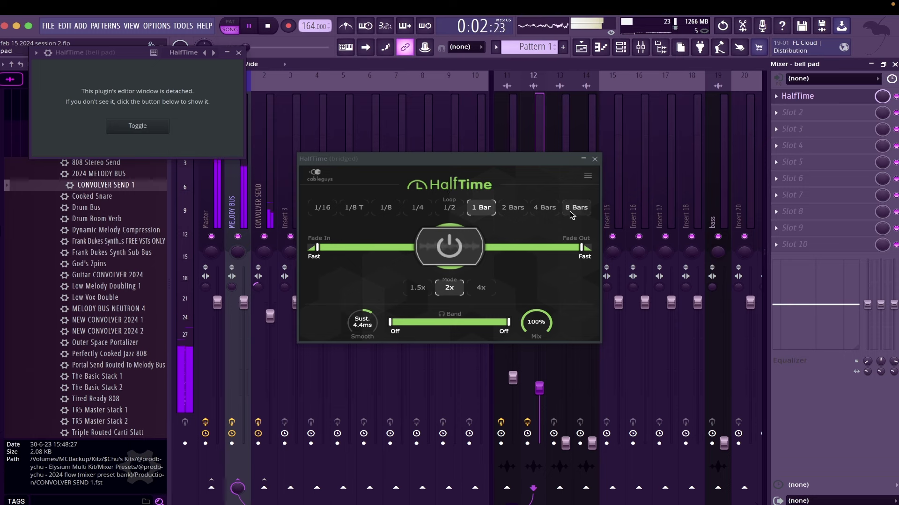
pyautogui.moveTo(540, 386); pyautogui.dragTo(540, 373)
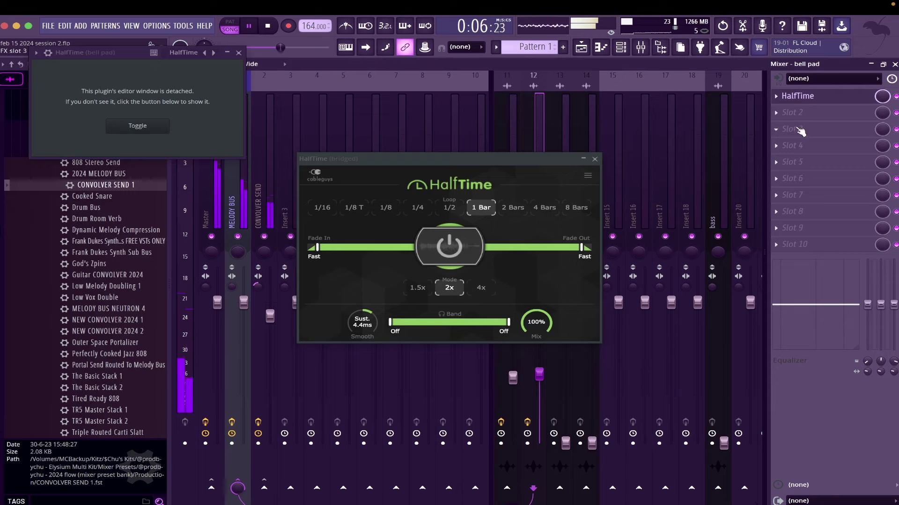
# Add Fruity Parametric EQ 2 after HalfTime on the bell pad, cutting lows below about 500 Hz and boosting the highs with band 7
pyautogui.click(777, 112)
pyautogui.click(634, 394)
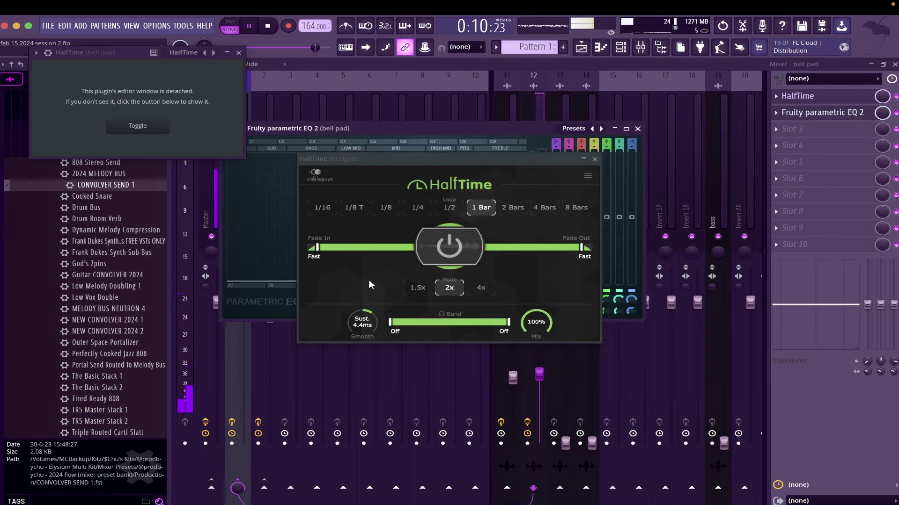
pyautogui.moveTo(557, 163); pyautogui.dragTo(555, 356)
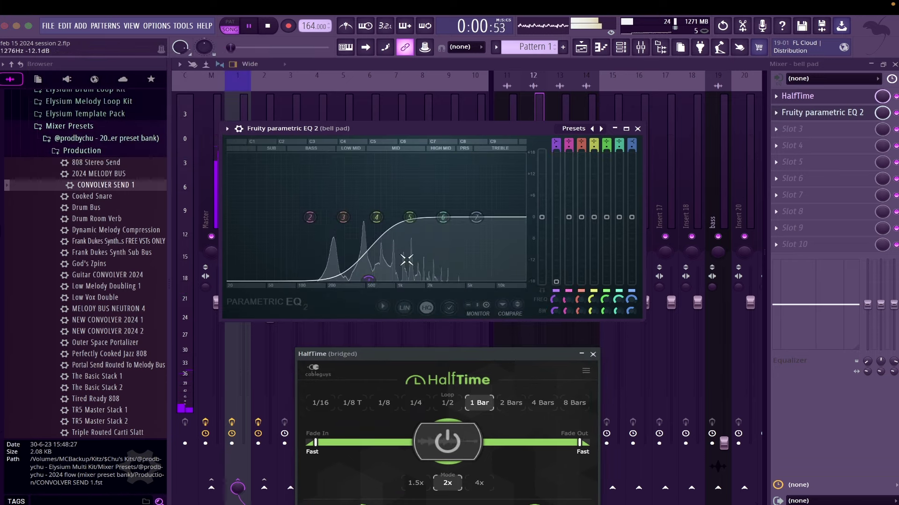
pyautogui.moveTo(476, 217); pyautogui.dragTo(423, 202)
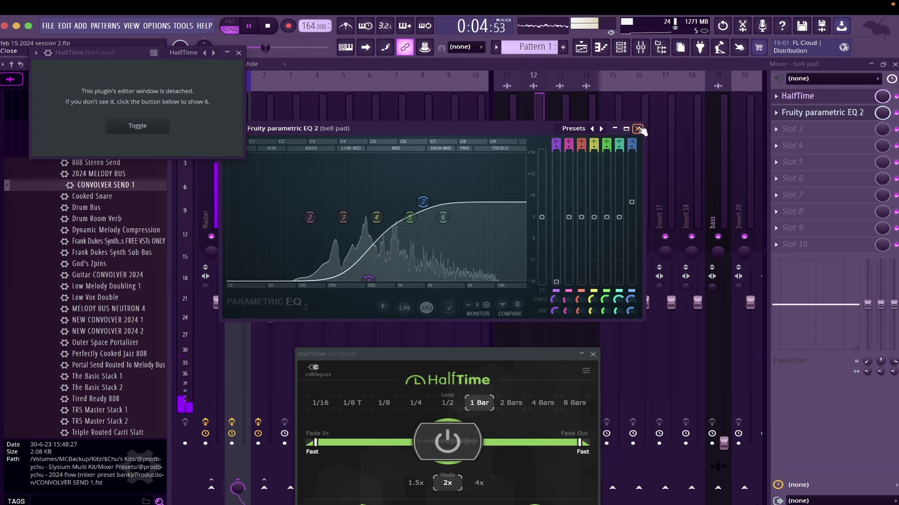
pyautogui.click(637, 128)
pyautogui.click(593, 354)
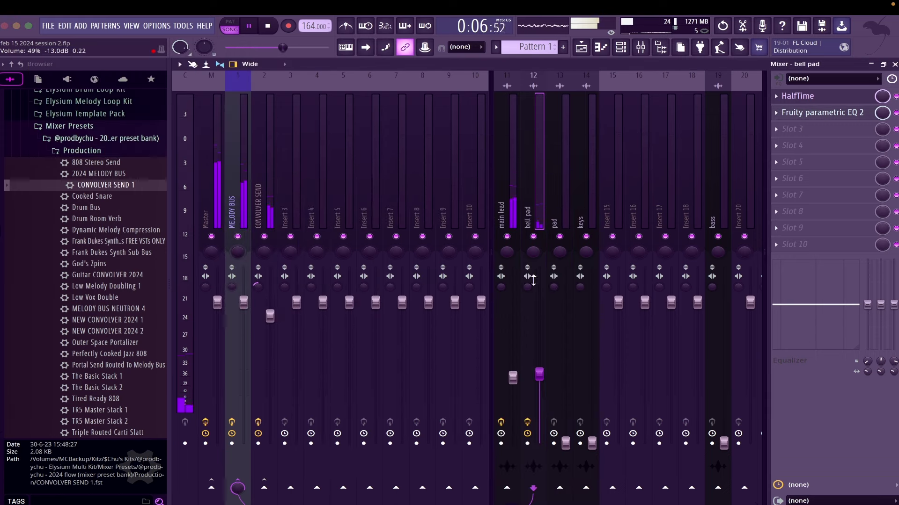
# Adjust the bell pad's stereo separation and raise its mixer fader, leaving the mixer for the playlist
pyautogui.moveTo(527, 286); pyautogui.dragTo(527, 289)
pyautogui.moveTo(542, 390); pyautogui.dragTo(543, 315)
pyautogui.moveTo(540, 360); pyautogui.dragTo(540, 348)
pyautogui.click(895, 65)
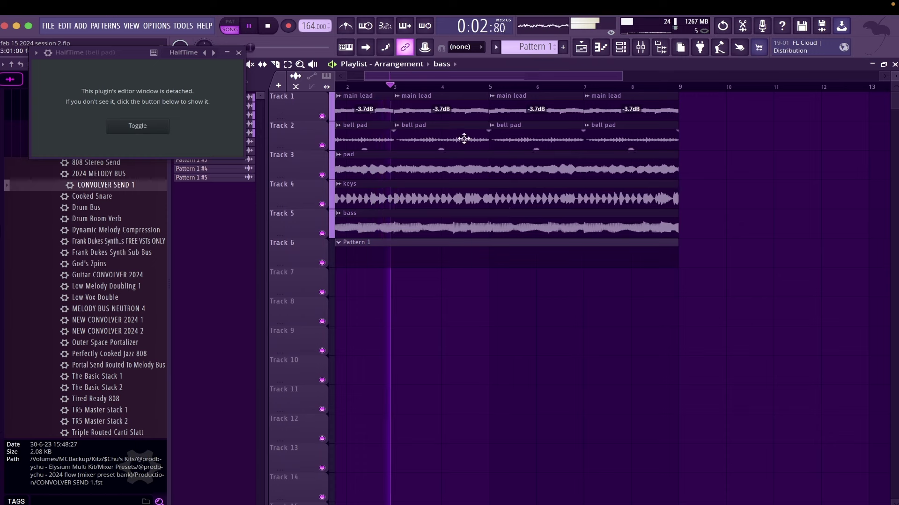
# Make the bell pad clip at bar 5 on Track 2 a unique sample and adjust its sample settings
pyautogui.click(494, 125)
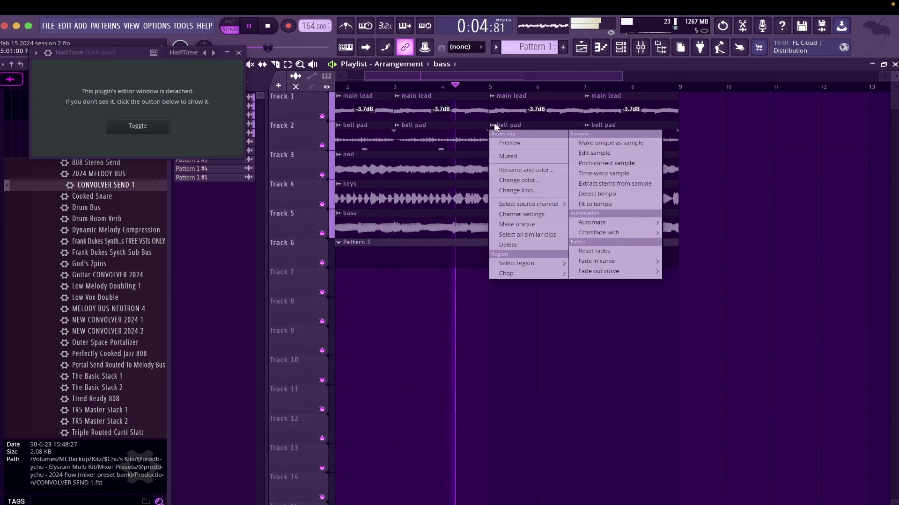
pyautogui.press('u')
pyautogui.doubleClick(503, 135)
pyautogui.moveTo(447, 228); pyautogui.dragTo(449, 196)
pyautogui.keyDown('ctrl'); pyautogui.click(710, 177); pyautogui.keyUp('ctrl')
# Replace the bell pad clip at bar 7 with a duplicate of the unique bar 5 clip
pyautogui.keyDown('ctrl'); pyautogui.click(644, 142); pyautogui.keyUp('ctrl')
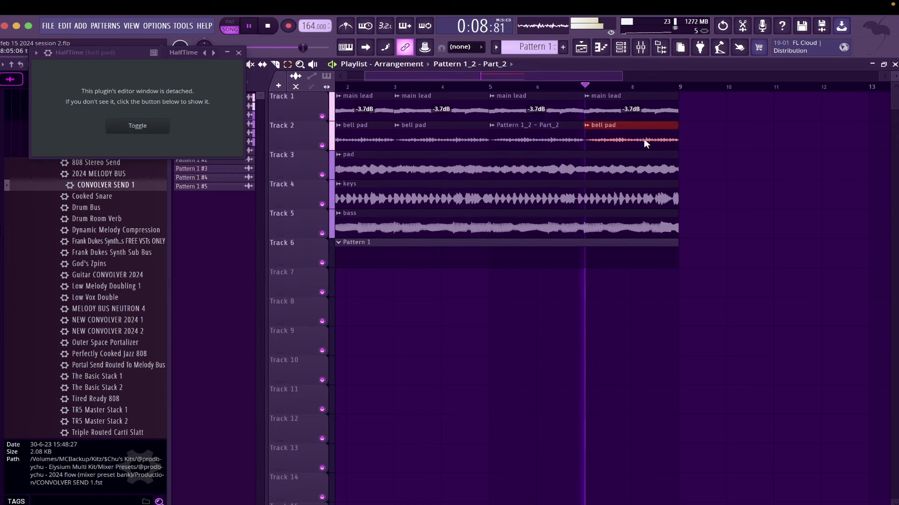
pyautogui.press('Delete')
pyautogui.keyDown('ctrl'); pyautogui.click(568, 129); pyautogui.keyUp('ctrl')
pyautogui.hotkey('ctrl', 'b')
# Move the pad, keys, bass and Pattern 1 clips down one track to free Track 3
pyautogui.scroll(-1, 611, 139)
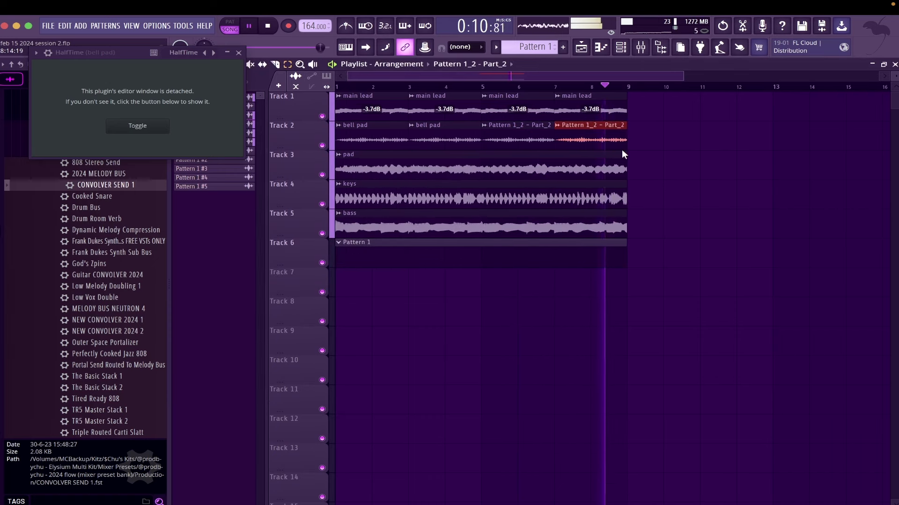
pyautogui.moveTo(611, 151); pyautogui.dragTo(199, 312)
pyautogui.hotkey('shift', 'Down')
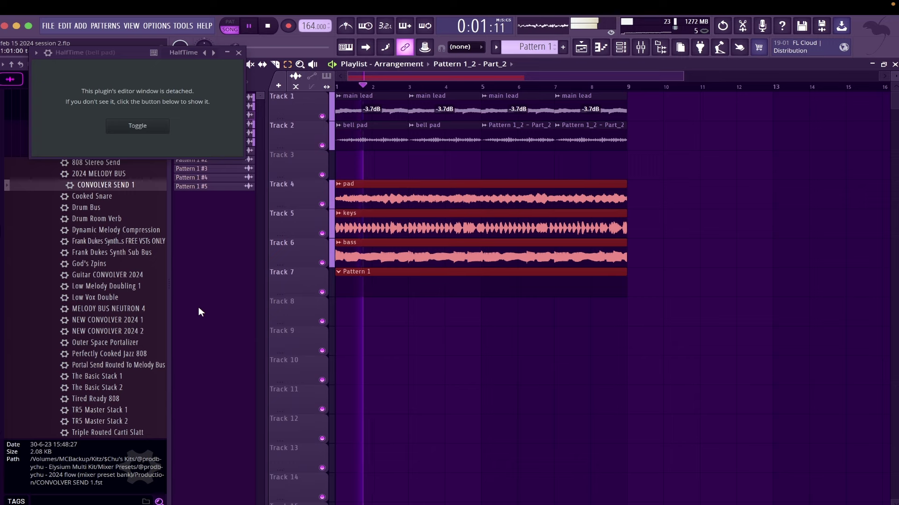
# Move the two Pattern 1_2 - Part_2 clips at bars 5 and 7 from Track 2 down to Track 3
pyautogui.moveTo(516, 159); pyautogui.dragTo(611, 148)
pyautogui.hotkey('shift', 'Down')
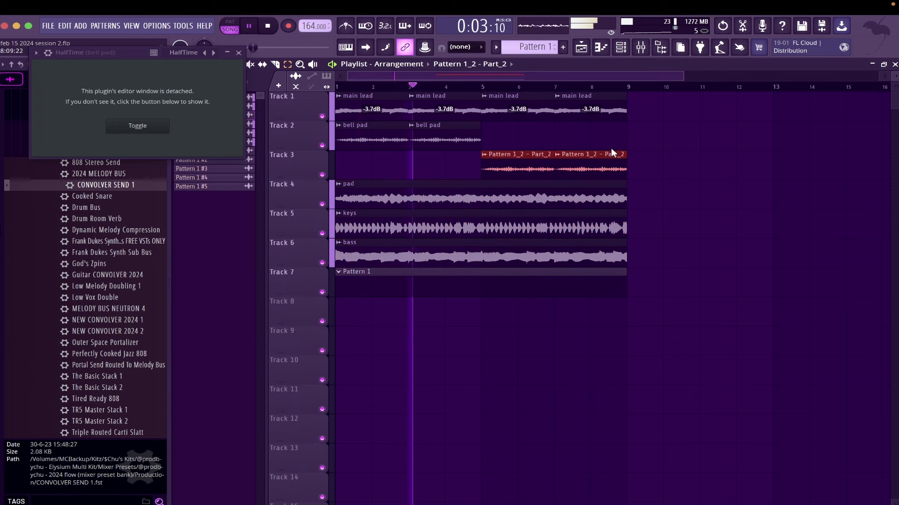
# Add Radiator to the bell pad's slot 3 with the A Hint of Too Much preset and lower the bell pad's fader
pyautogui.click(641, 48)
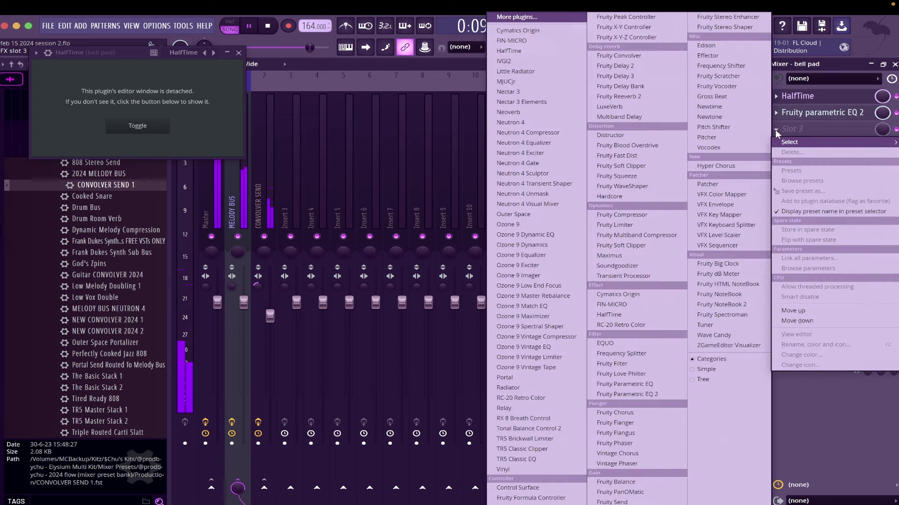
pyautogui.click(775, 130)
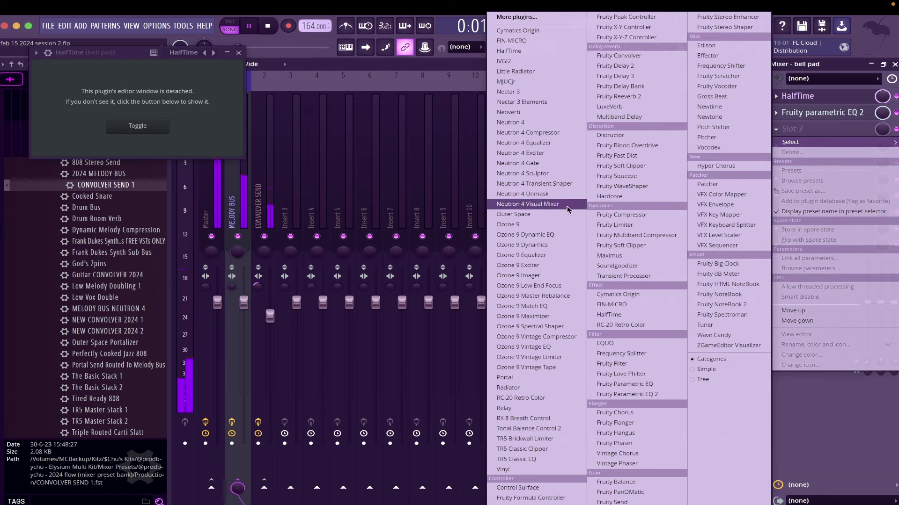
pyautogui.click(536, 388)
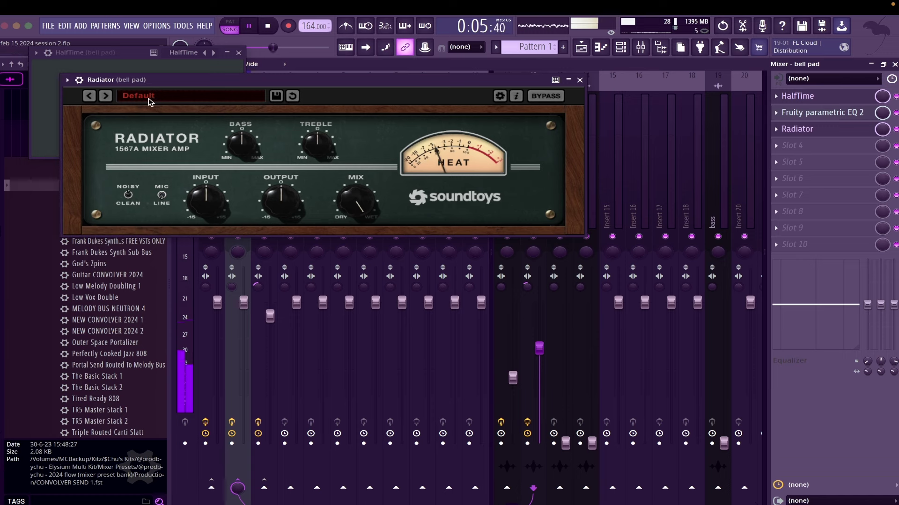
pyautogui.click(106, 95)
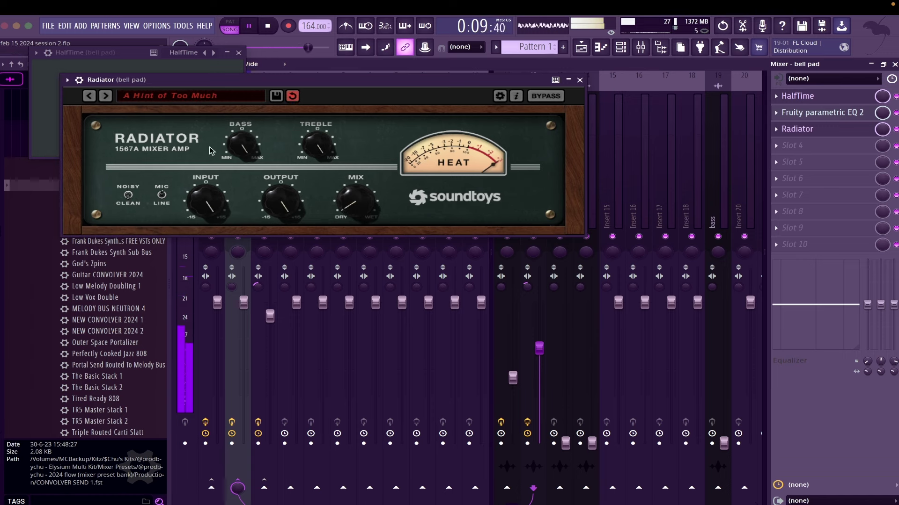
pyautogui.click(579, 80)
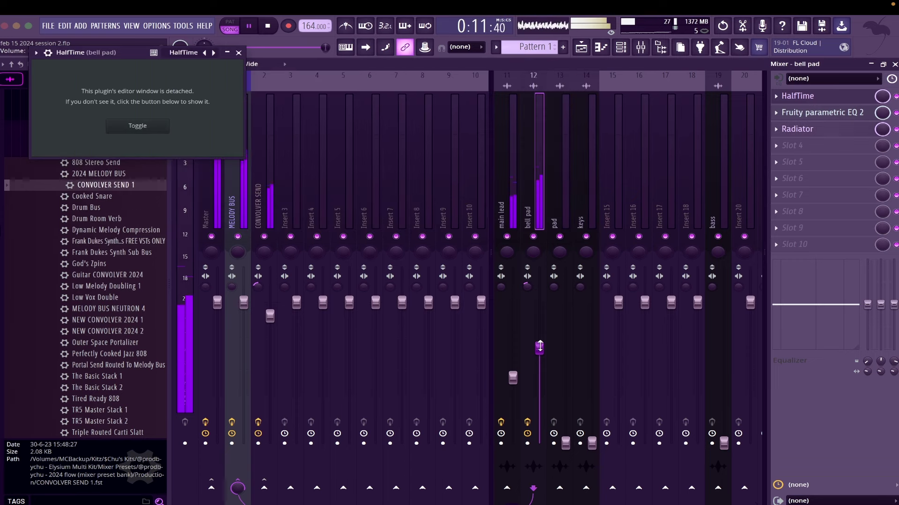
pyautogui.moveTo(539, 347); pyautogui.dragTo(540, 351)
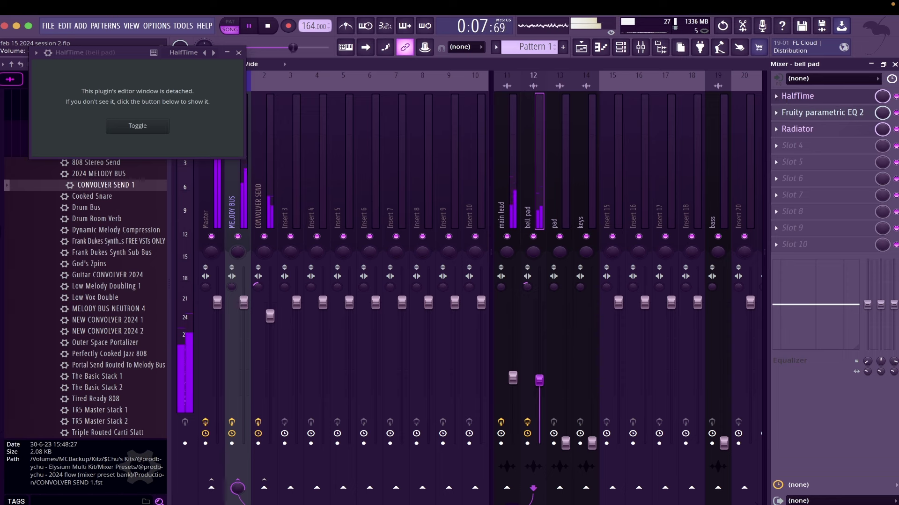
# Add TR5 Classic EQ to the bell pad's slot 6 with the A Little Darker preset and set its high band to -9.8 dB at 1.18 kHz
pyautogui.click(781, 180)
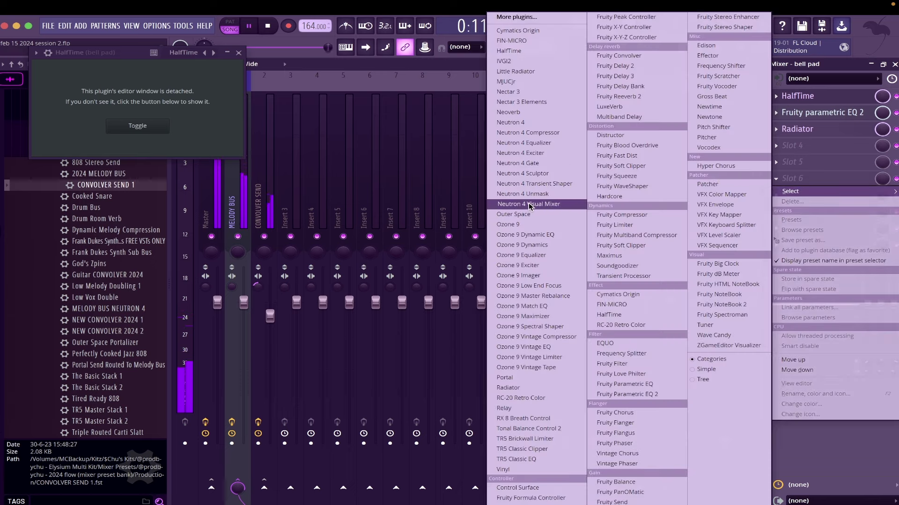
pyautogui.click(535, 460)
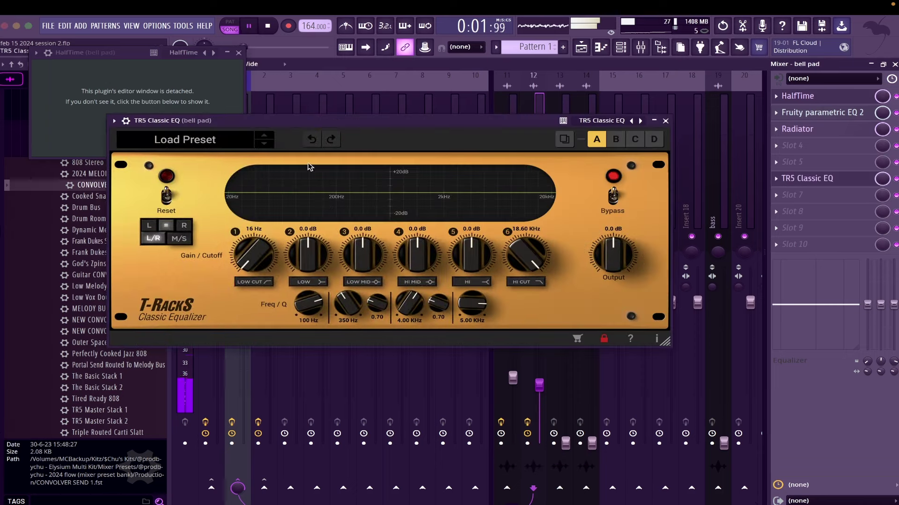
pyautogui.click(264, 144)
pyautogui.click(264, 144)
pyautogui.click(264, 144)
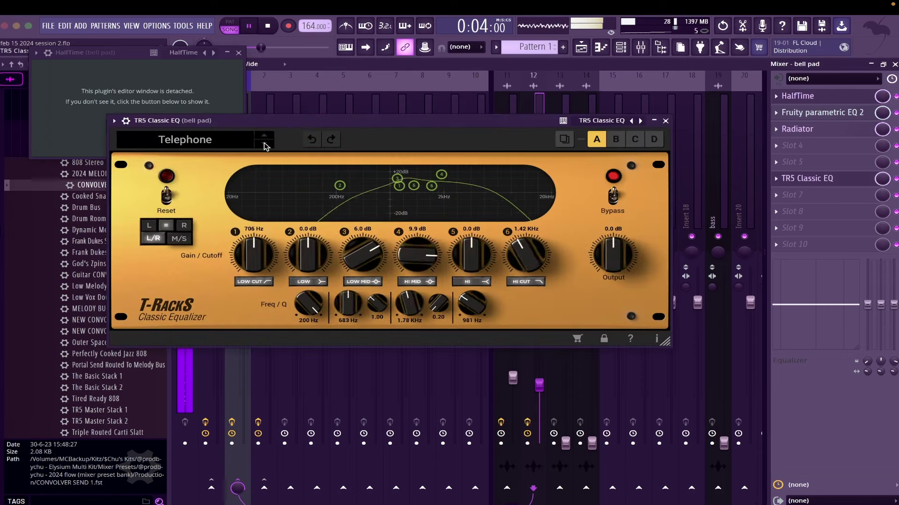
pyautogui.click(264, 144)
pyautogui.click(264, 144)
pyautogui.click(264, 144)
pyautogui.click(264, 144)
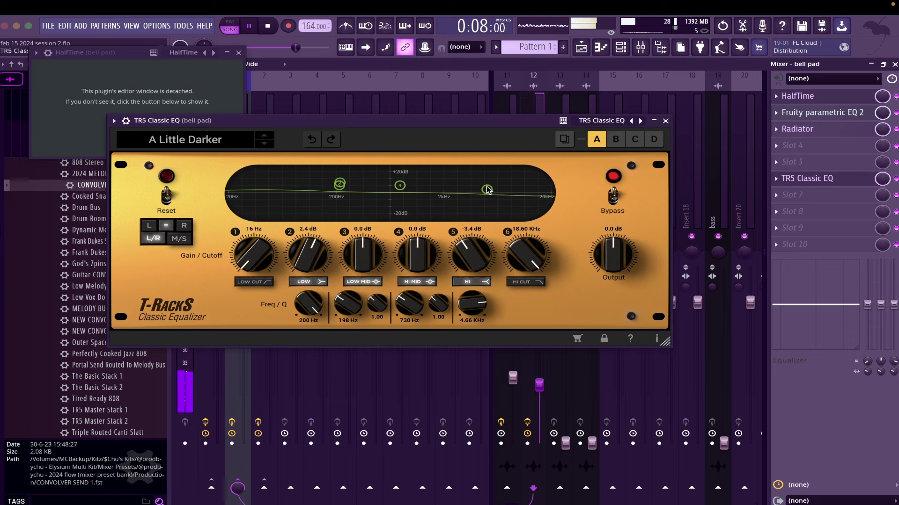
pyautogui.moveTo(487, 189); pyautogui.dragTo(424, 196)
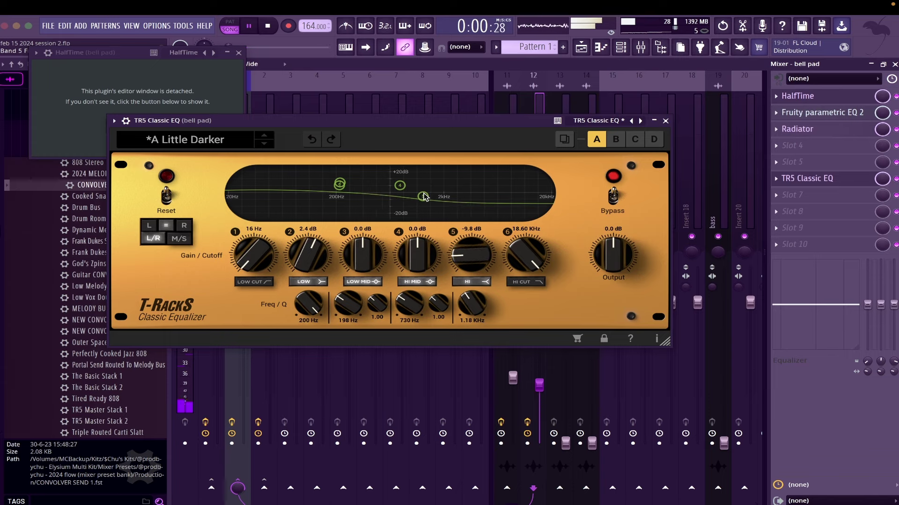
pyautogui.click(665, 121)
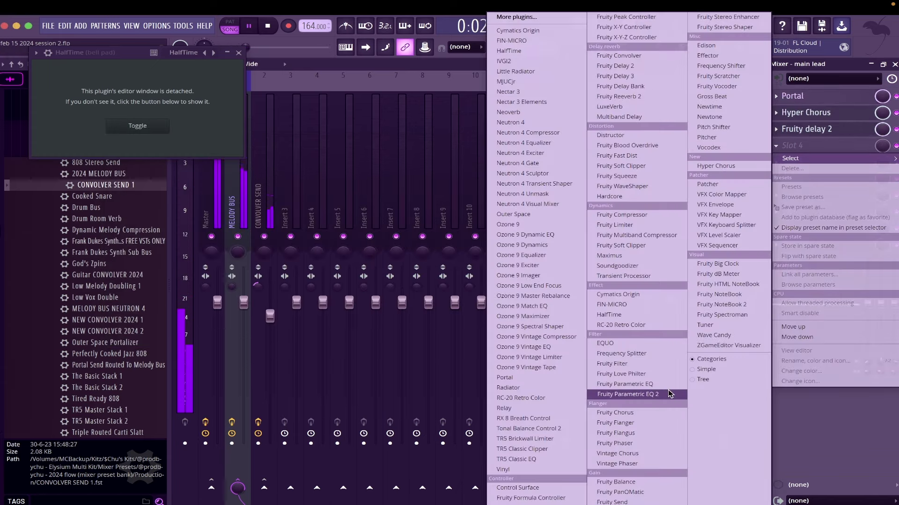
# Add Fruity Parametric EQ 2 to the main lead's slot 4 and cut the highs with band 7
pyautogui.click(667, 394)
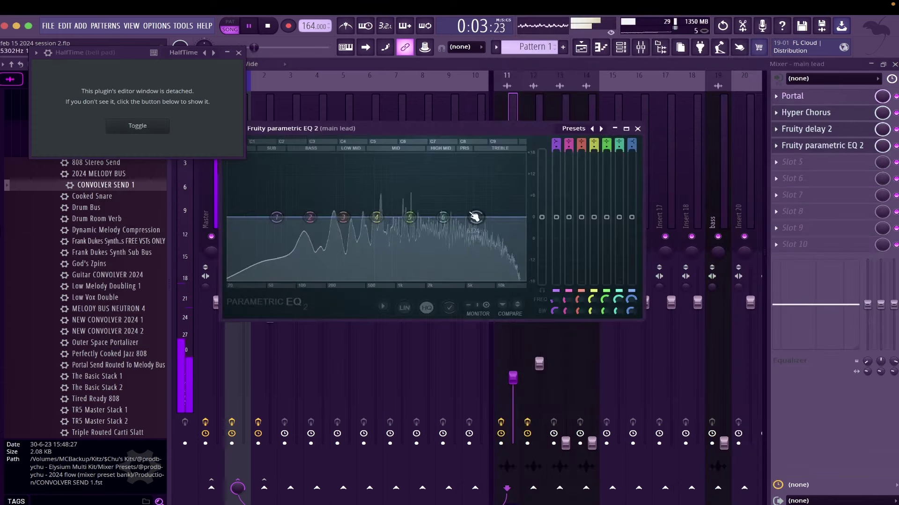
pyautogui.moveTo(476, 216); pyautogui.dragTo(434, 236)
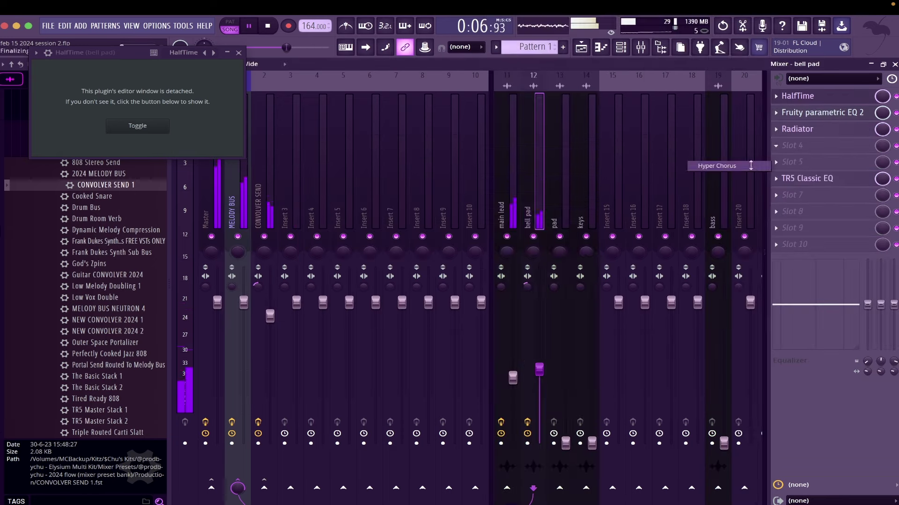
# Add Hyper Chorus to the bell pad's slot 4 and audition its presets from Default past Orion belt
pyautogui.click(716, 167)
pyautogui.click(671, 156)
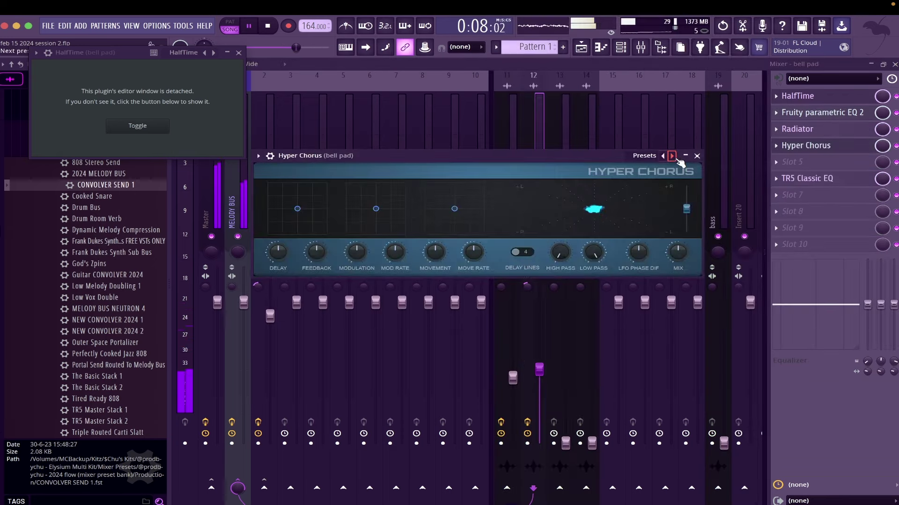
pyautogui.click(672, 156)
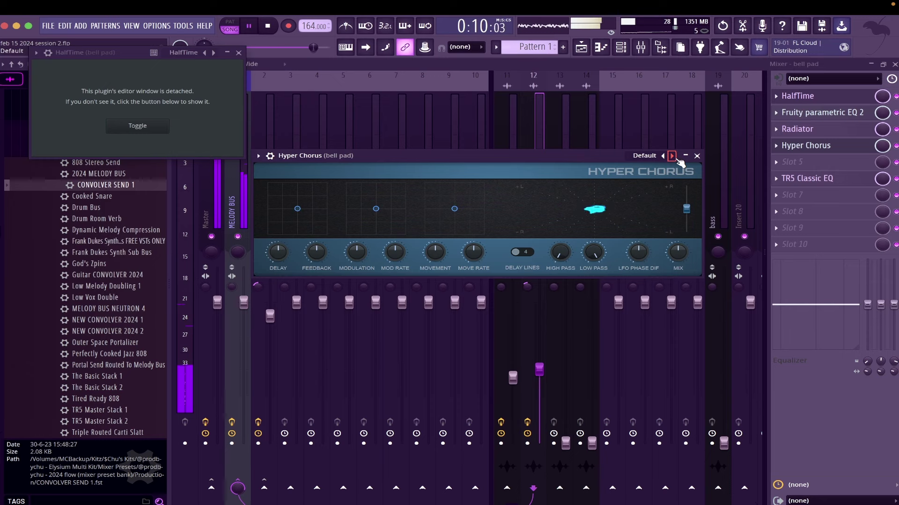
pyautogui.click(671, 156)
pyautogui.click(671, 156)
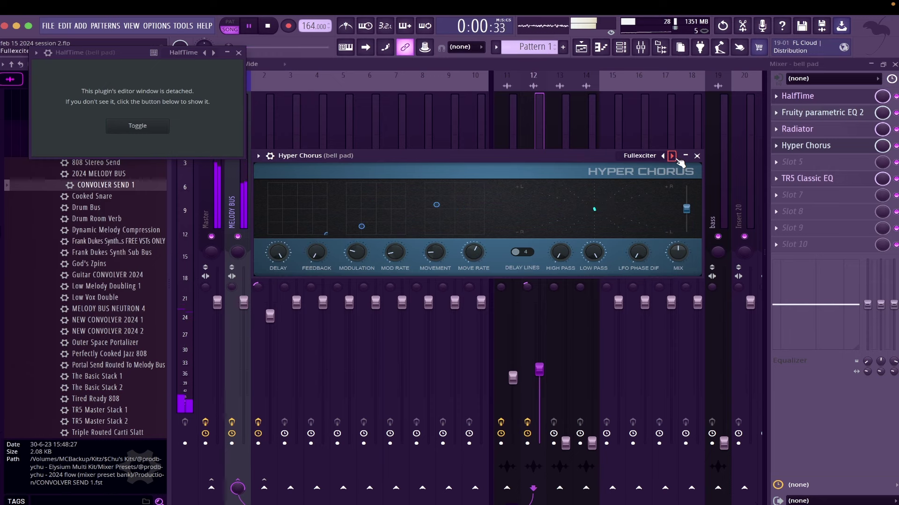
pyautogui.click(672, 156)
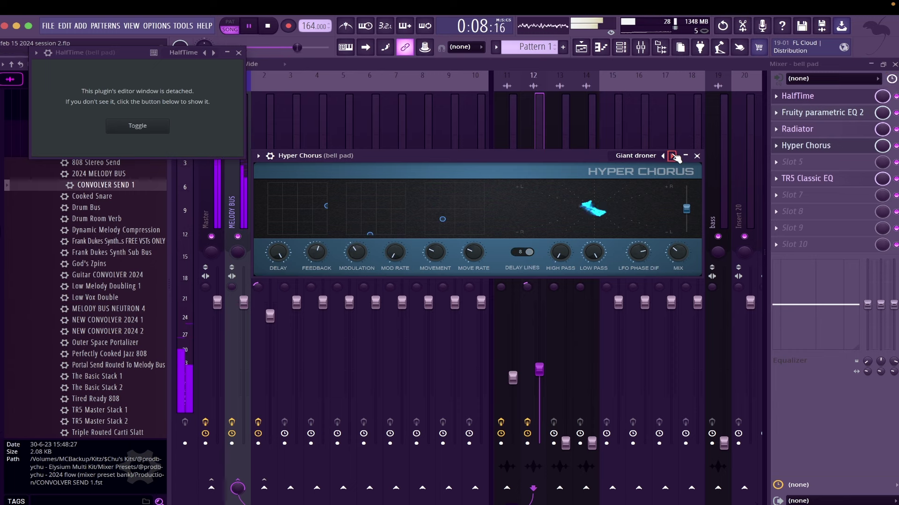
pyautogui.click(672, 156)
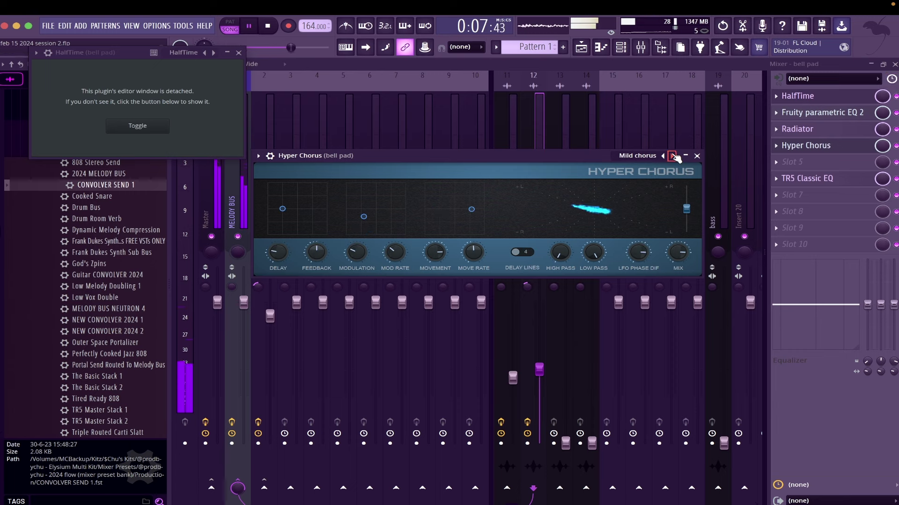
pyautogui.click(672, 156)
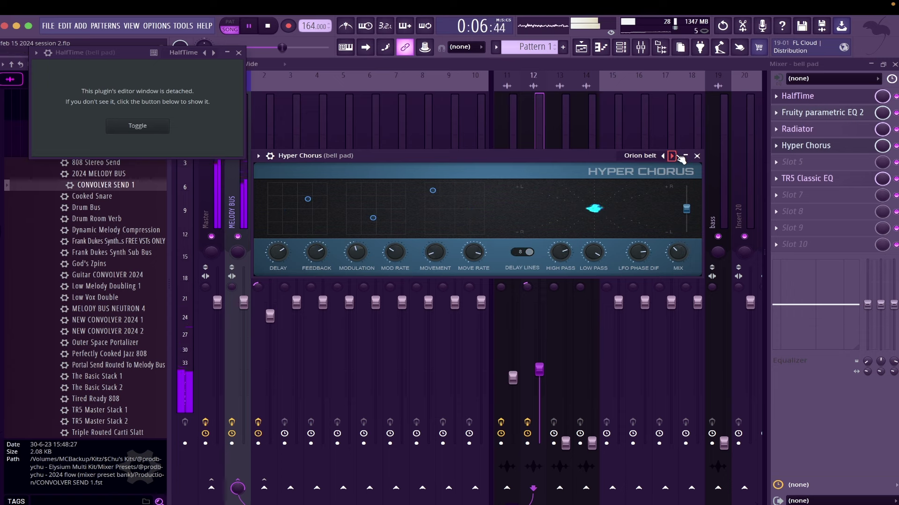
pyautogui.click(672, 156)
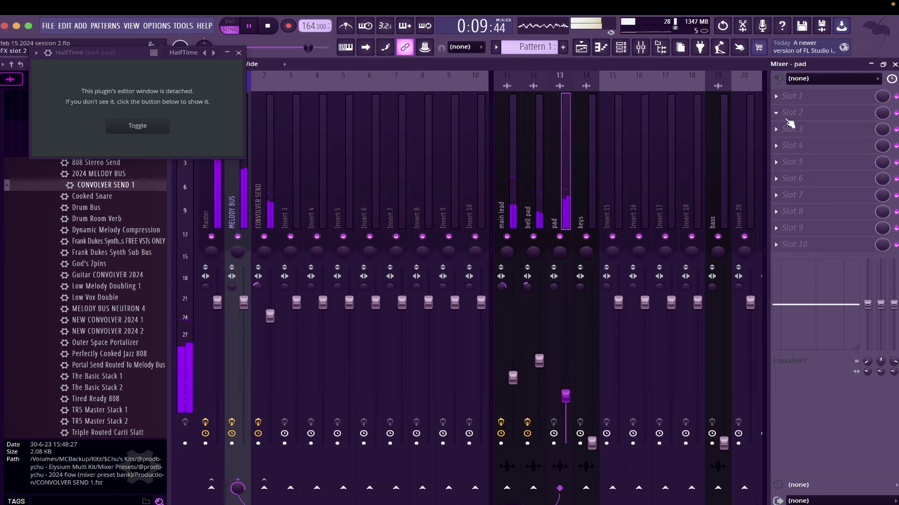
# Add Fruity Parametric EQ 2 to the pad's slot 2, cutting lows around 340 Hz and highs around 7.5 kHz, and shift band 4 lower
pyautogui.click(784, 113)
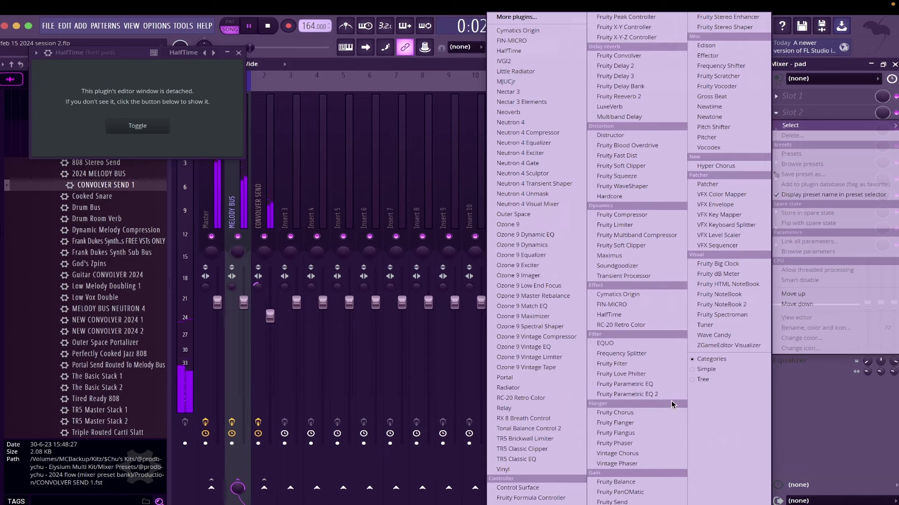
pyautogui.click(645, 394)
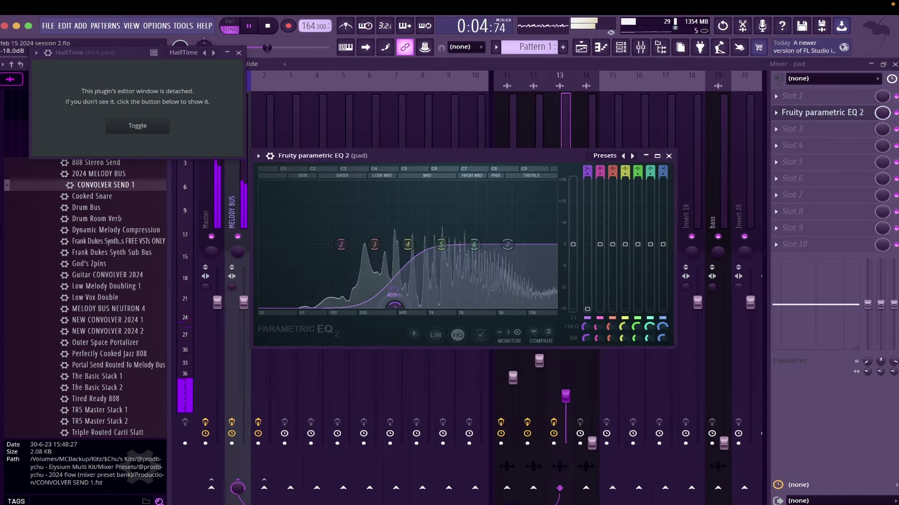
pyautogui.moveTo(395, 305); pyautogui.dragTo(380, 305)
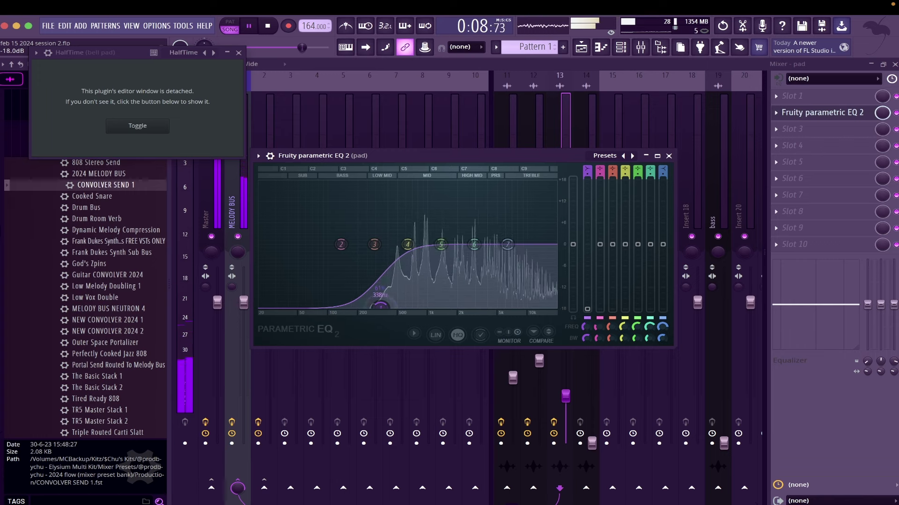
pyautogui.moveTo(507, 244); pyautogui.dragTo(515, 306)
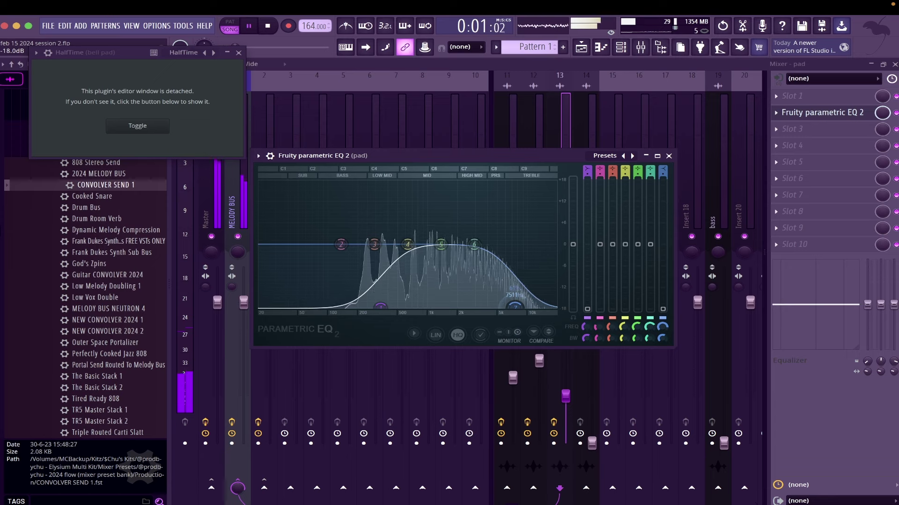
pyautogui.moveTo(407, 245); pyautogui.dragTo(386, 245)
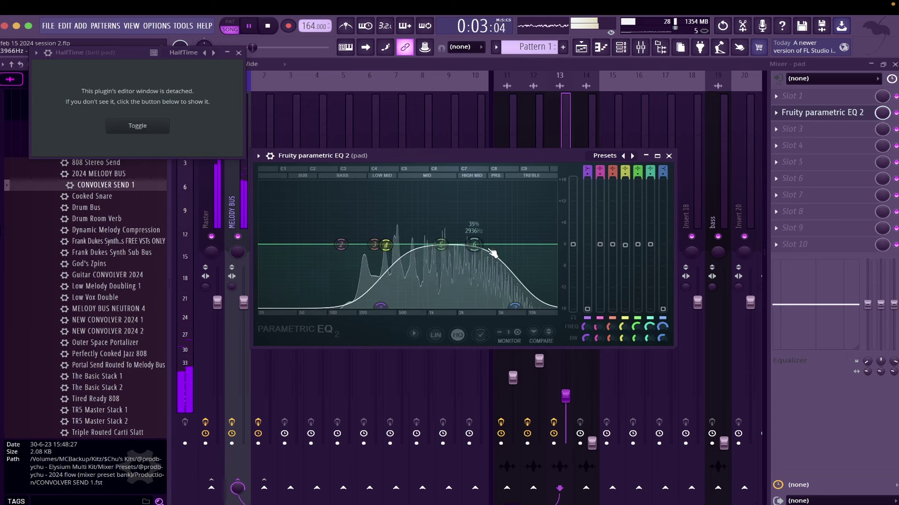
pyautogui.click(668, 156)
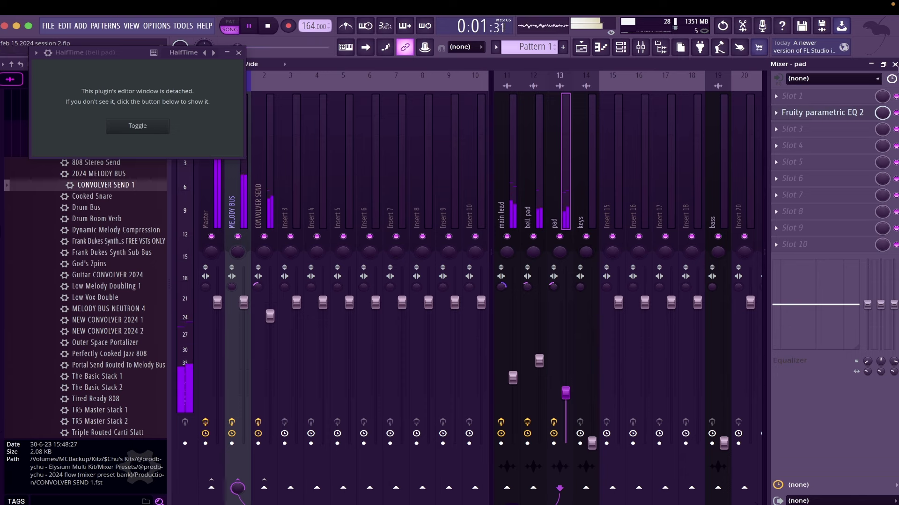
# View the pad clip's sample settings from the playlist and return to the mixer
pyautogui.press('F5')
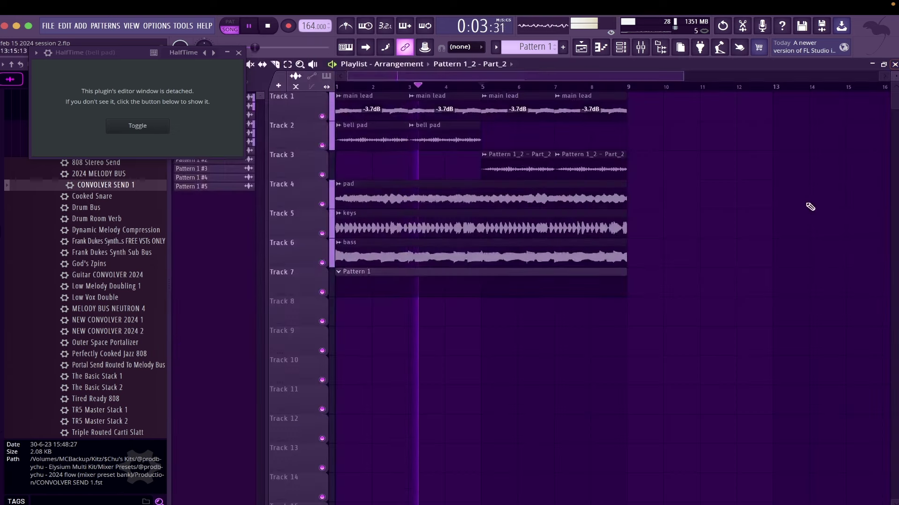
pyautogui.doubleClick(527, 193)
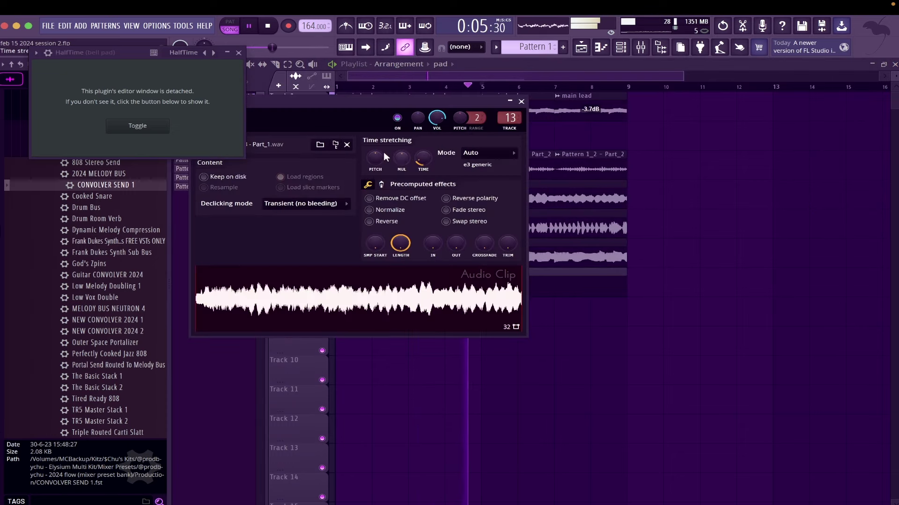
pyautogui.click(640, 48)
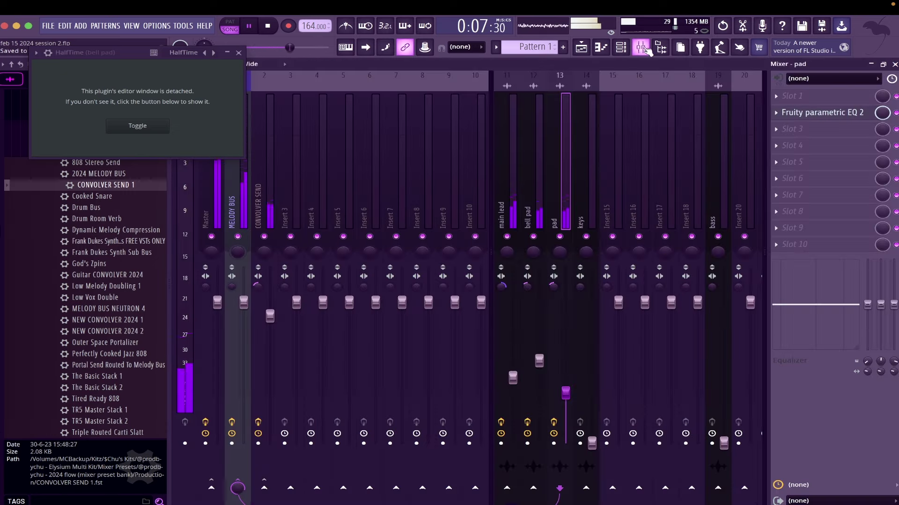
# Add HalfTime to the pad's slot 3 and set its upper band limit to 10.3 kHz during playback
pyautogui.press('space')
pyautogui.click(782, 130)
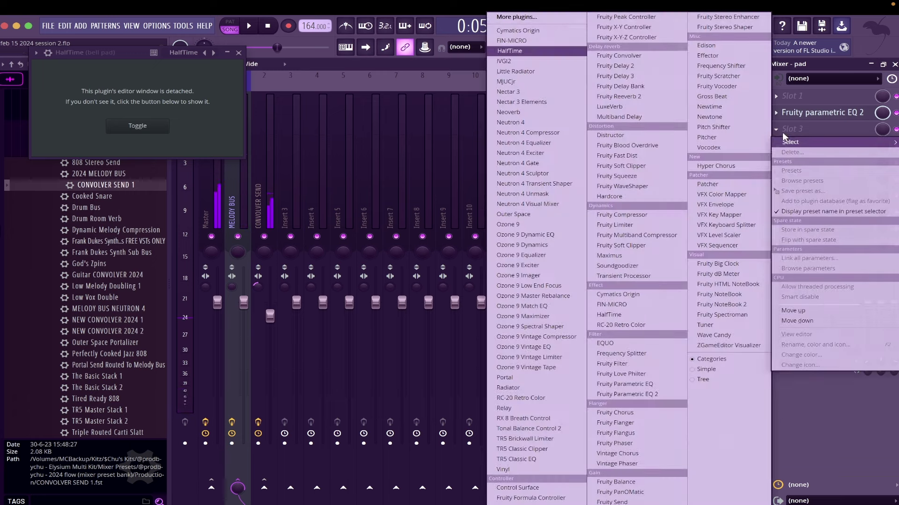
pyautogui.click(609, 315)
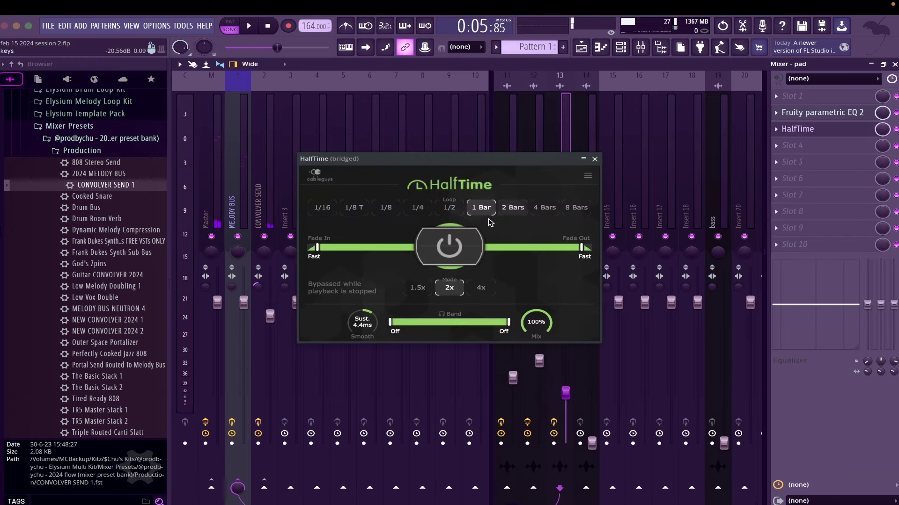
pyautogui.click(249, 27)
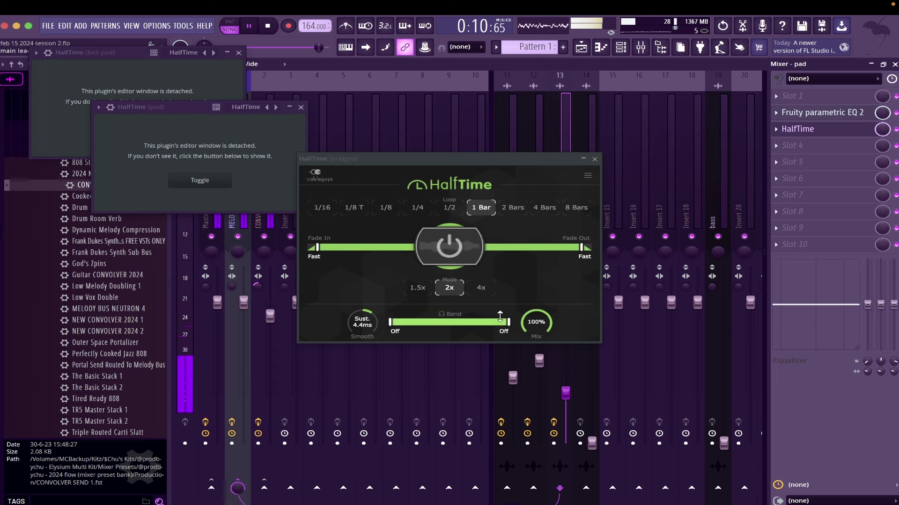
pyautogui.moveTo(519, 311); pyautogui.dragTo(520, 318)
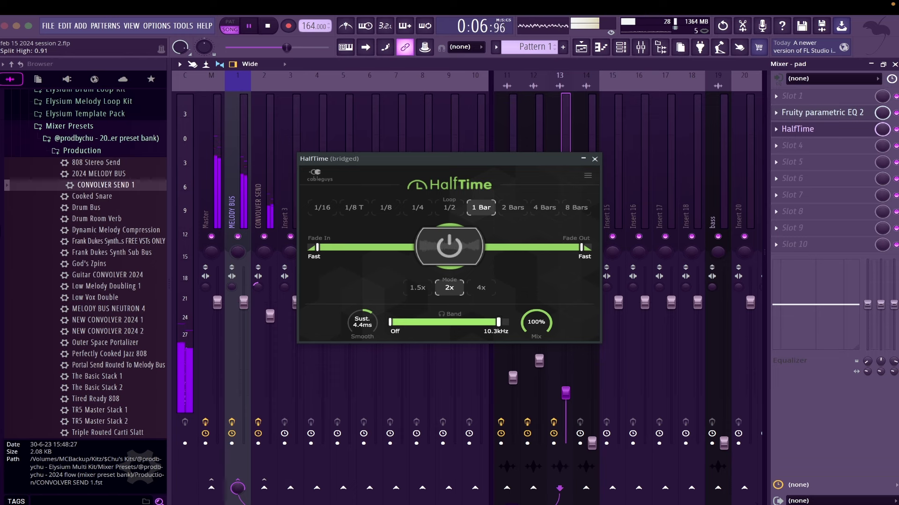
# Save the project and close the HalfTime windows belonging to the pad and bell pad channels
pyautogui.click(594, 158)
pyautogui.click(565, 206)
pyautogui.press('super+s')
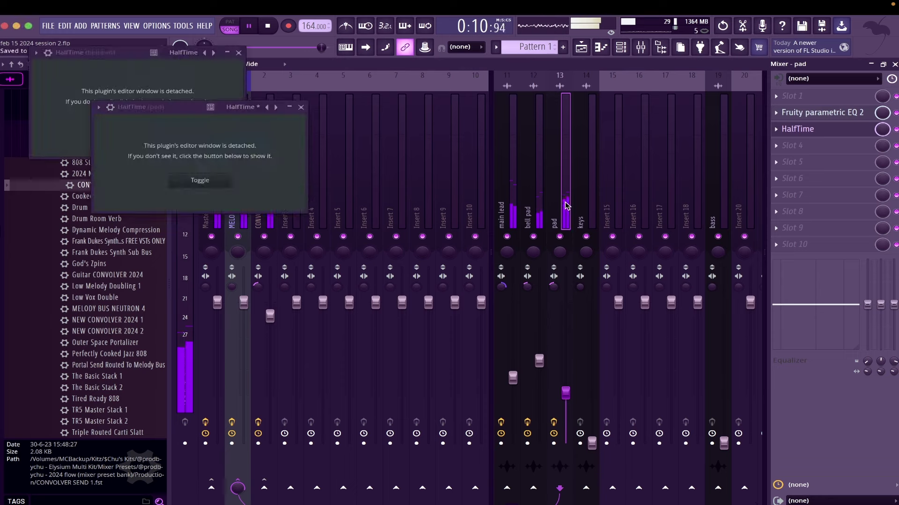
pyautogui.click(300, 108)
pyautogui.click(539, 141)
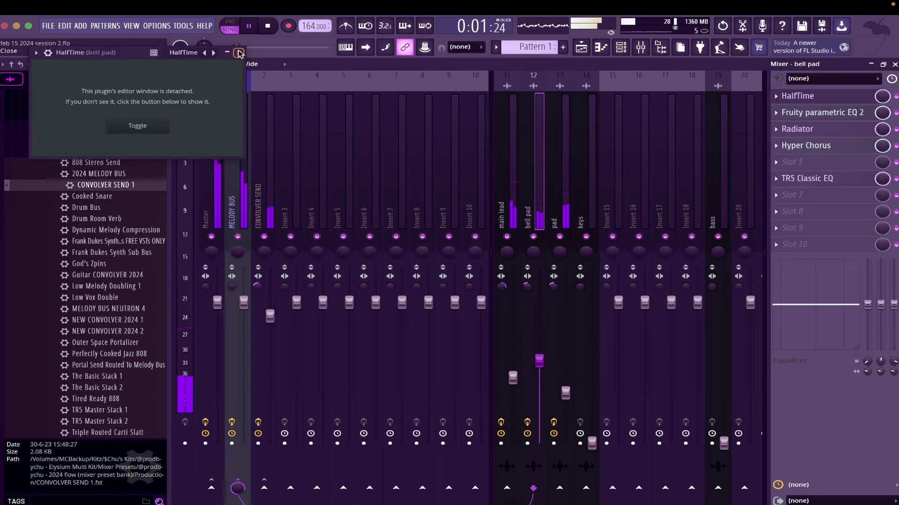
pyautogui.click(238, 52)
# Raise the keys channel's volume to about -10.9 dB in the mixer during playback
pyautogui.click(591, 187)
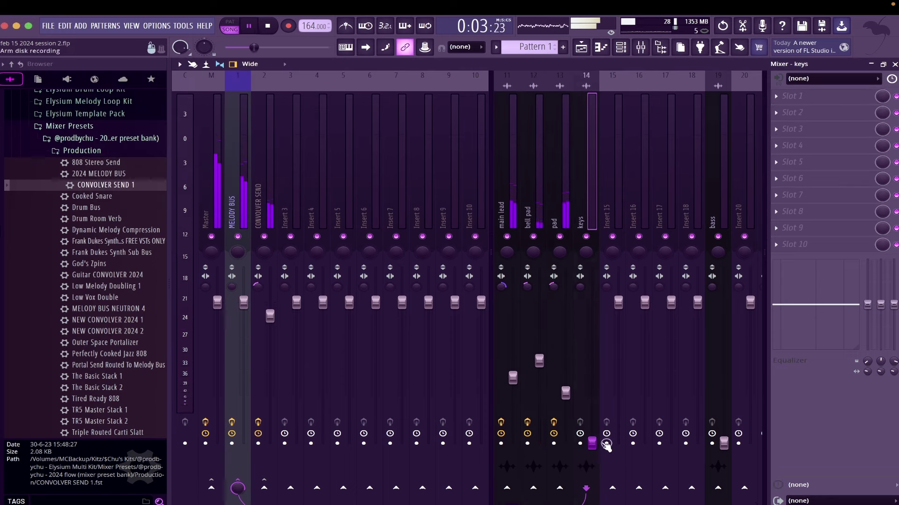
pyautogui.moveTo(591, 442); pyautogui.dragTo(592, 425)
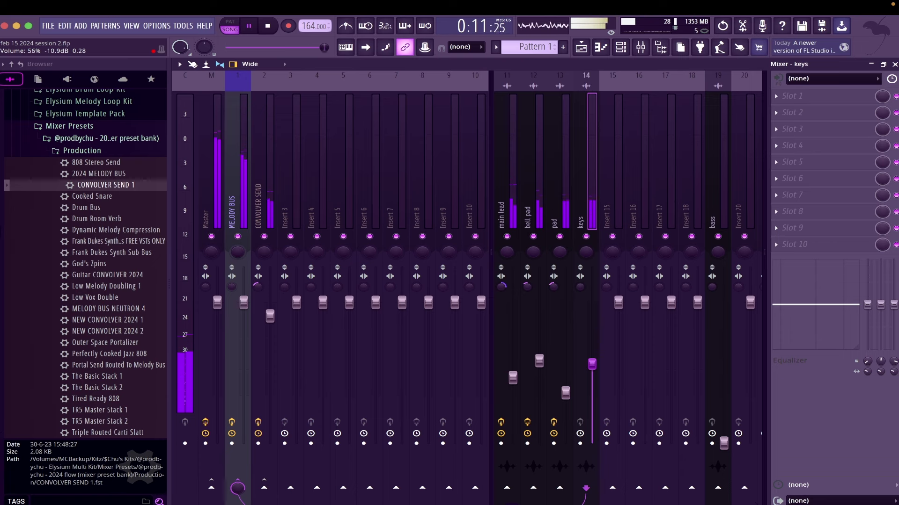
pyautogui.moveTo(592, 361); pyautogui.dragTo(592, 359)
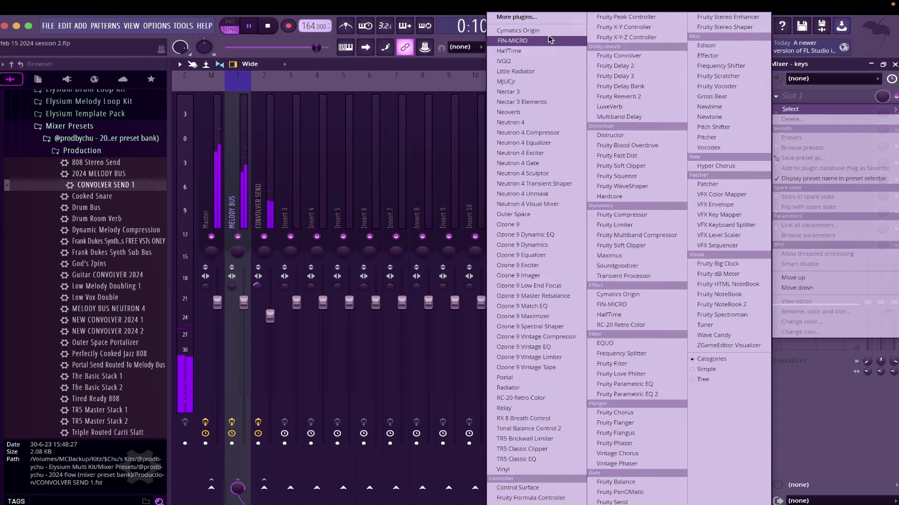
# Add Portal to the keys' slot 1 and audition the Rhythmic presets Standard Rate and Scattergate, settling on Data Extension
pyautogui.press('p')
pyautogui.press('Return')
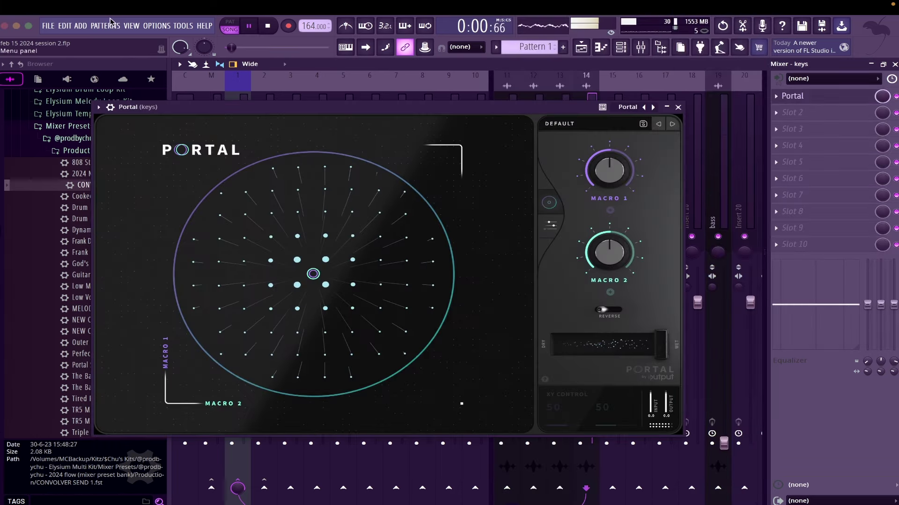
pyautogui.click(558, 124)
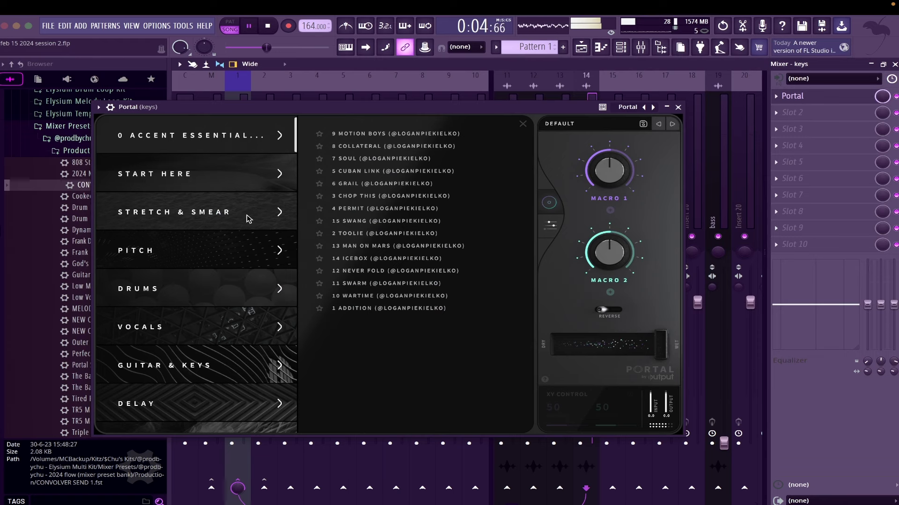
pyautogui.scroll(-5, 248, 219)
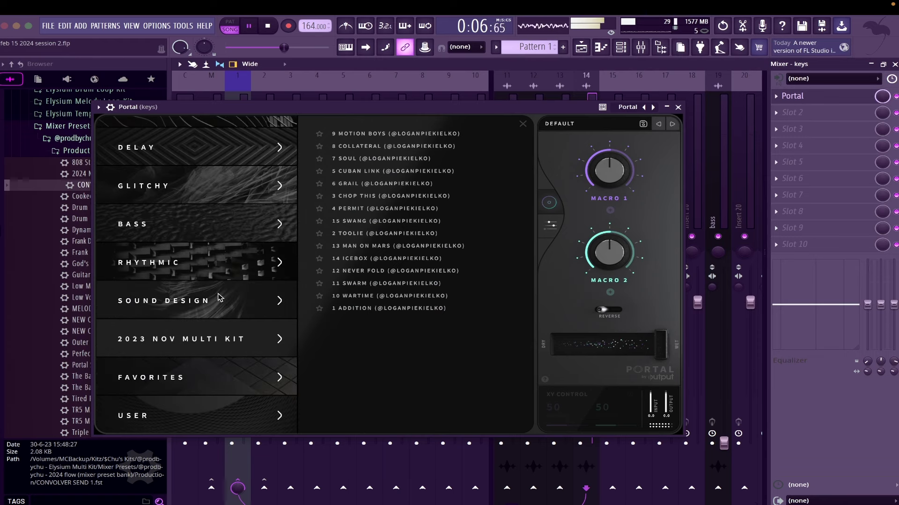
pyautogui.click(212, 277)
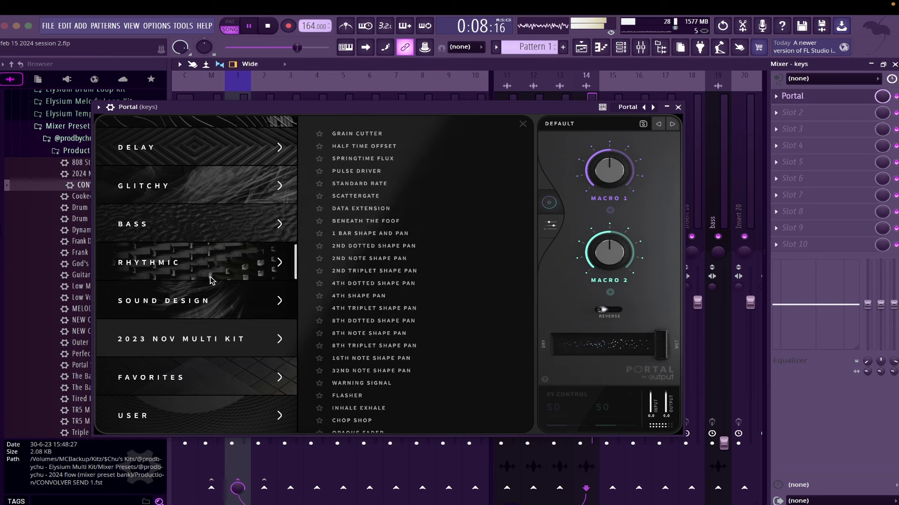
pyautogui.click(359, 186)
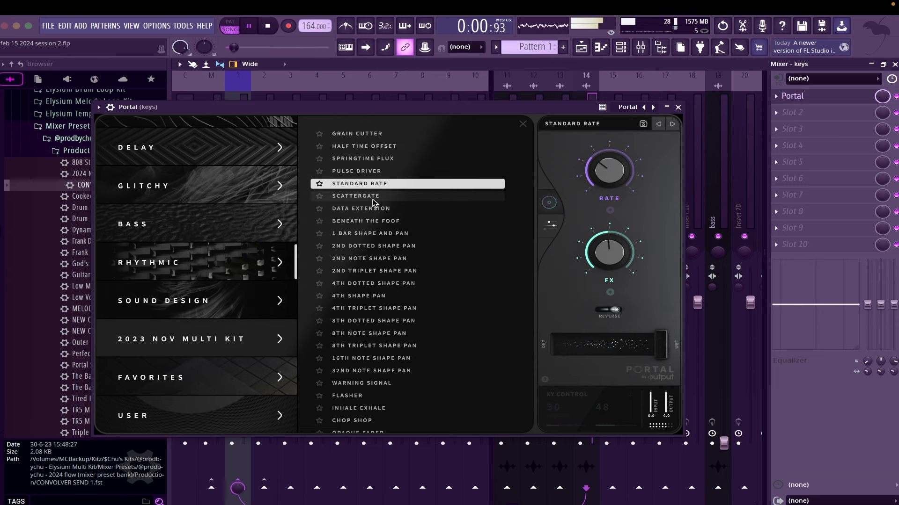
pyautogui.click(374, 199)
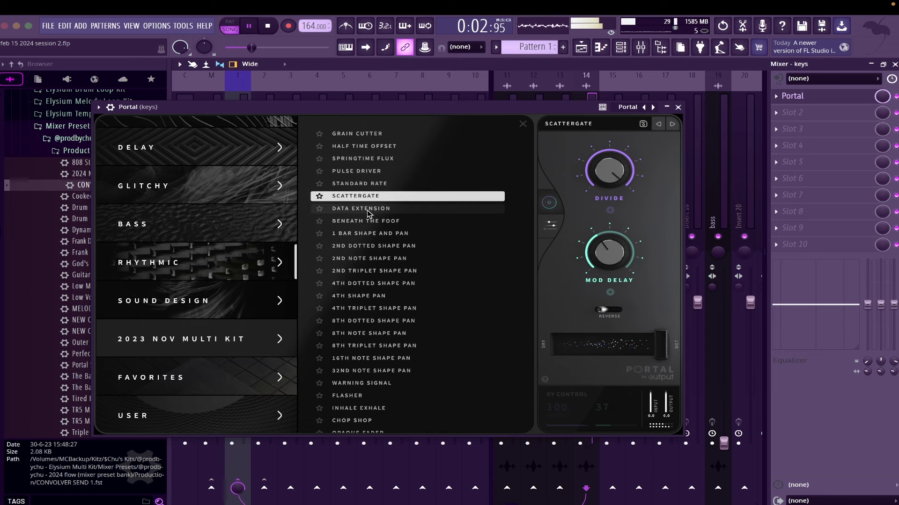
pyautogui.click(364, 215)
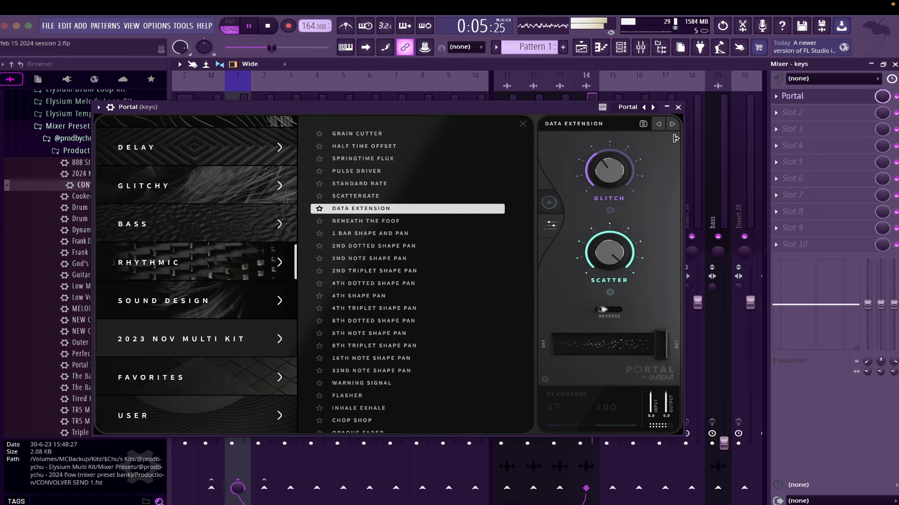
# Set Portal's Glitch to 16 and Scatter to 75 percent on the keys, and lower CONVOLVER SEND to about -10.5 dB
pyautogui.moveTo(615, 167); pyautogui.dragTo(615, 184)
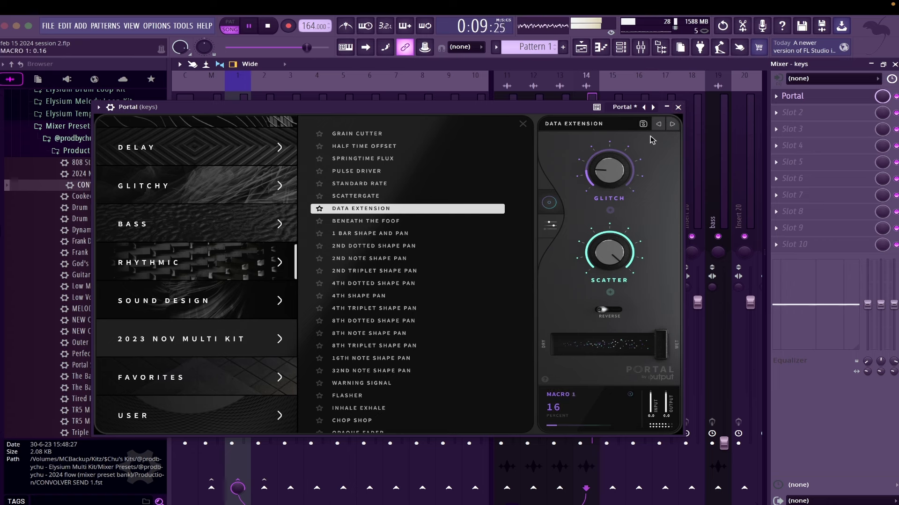
pyautogui.click(678, 108)
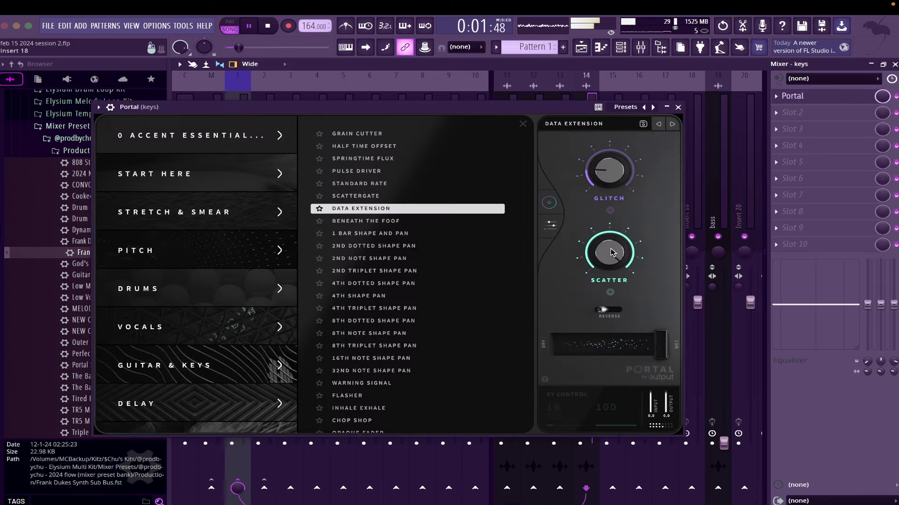
pyautogui.moveTo(612, 252); pyautogui.dragTo(627, 302)
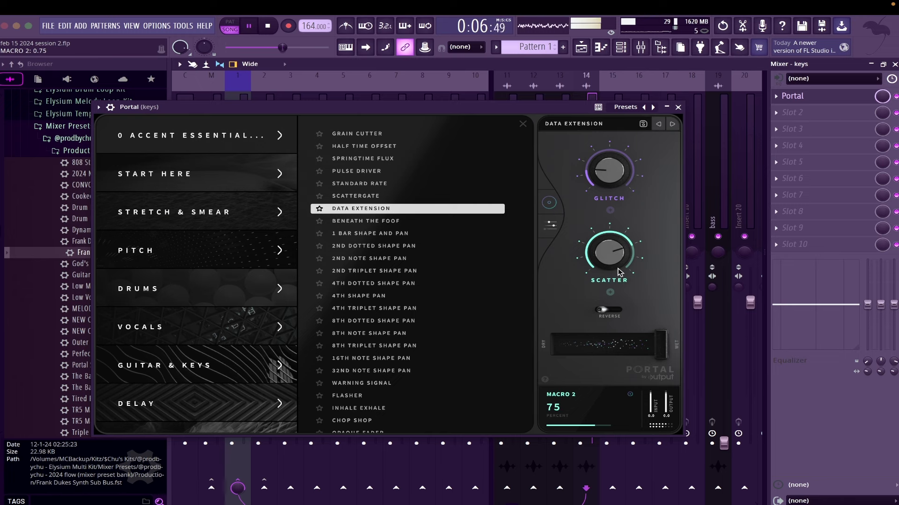
pyautogui.click(677, 108)
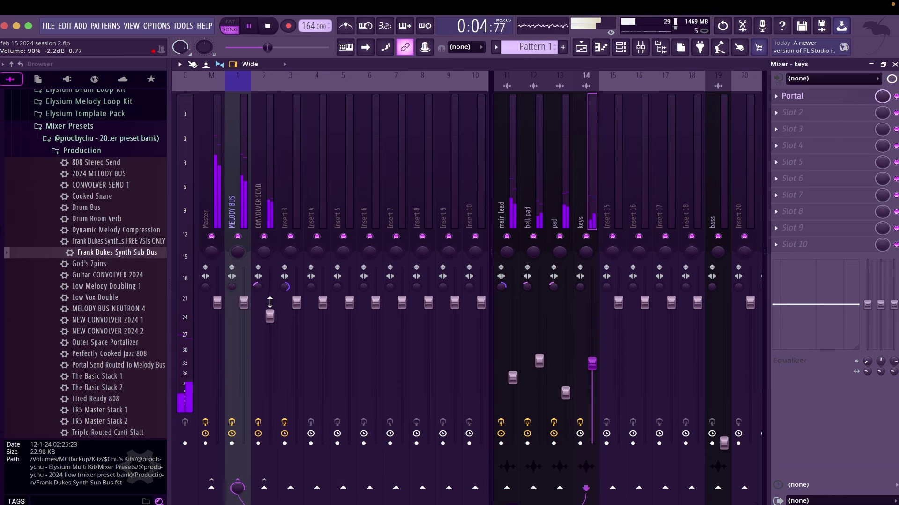
pyautogui.moveTo(270, 302); pyautogui.dragTo(269, 380)
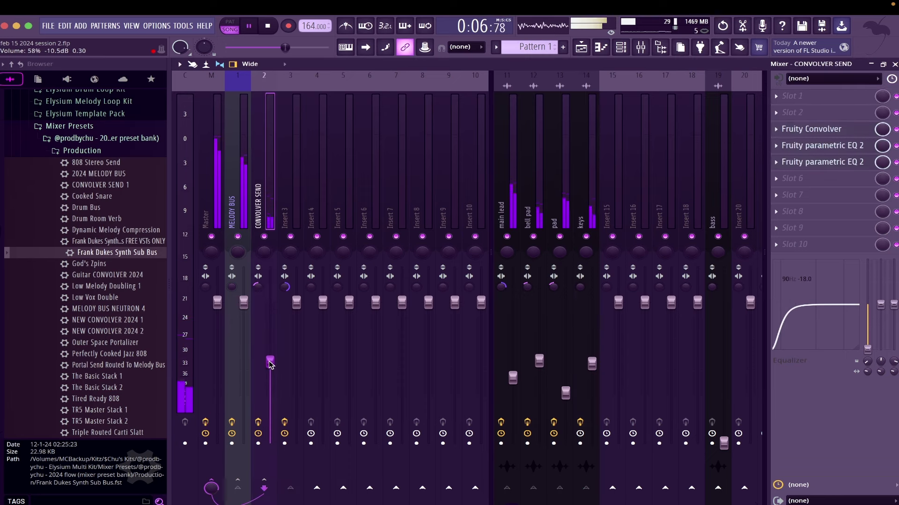
# Return to the playlist, close the pad clip's settings, and duplicate the whole eight-bar arrangement twice, extending it to bar 25
pyautogui.click(894, 64)
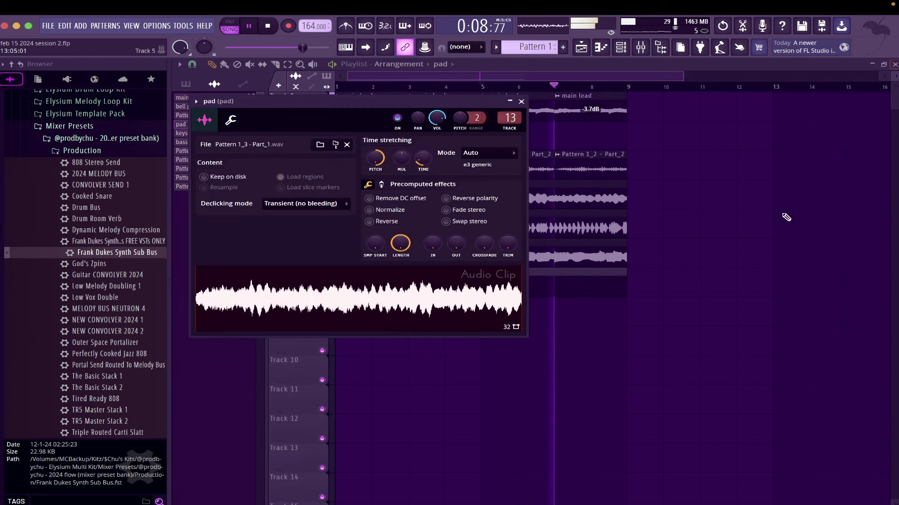
pyautogui.press('Escape')
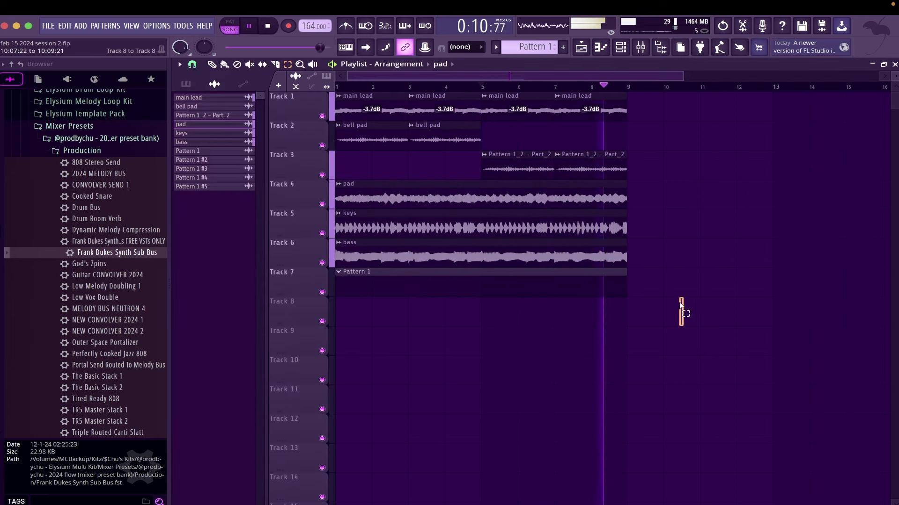
pyautogui.moveTo(679, 305); pyautogui.dragTo(300, 75)
pyautogui.press('super+b')
pyautogui.press('super+b')
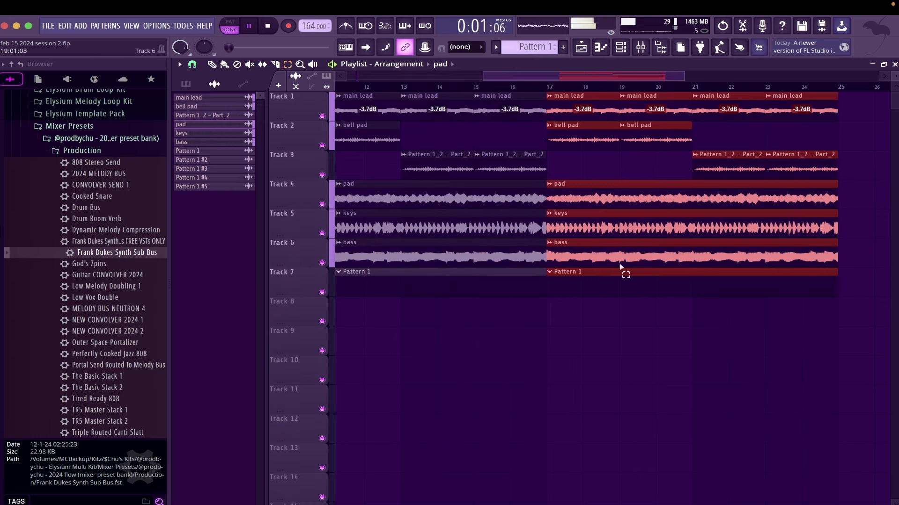
pyautogui.keyDown('ctrl'); pyautogui.click(629, 334); pyautogui.keyUp('ctrl')
# Mute the bell pad, Part_2, pad, keys and bass clips in bars 9–16, plus the pad and bass clips from bar 17
pyautogui.scroll(-2, 622, 265)
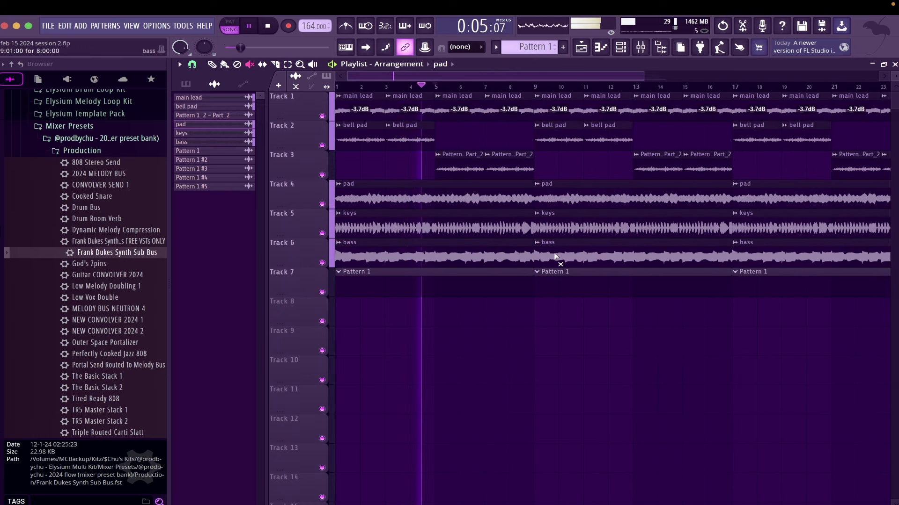
pyautogui.moveTo(554, 253)
pyautogui.mouseDown()
pyautogui.moveTo(562, 150)
pyautogui.moveTo(608, 150)
pyautogui.moveTo(662, 175)
pyautogui.moveTo(711, 172)
pyautogui.mouseUp()
pyautogui.scroll(-1, 710, 187)
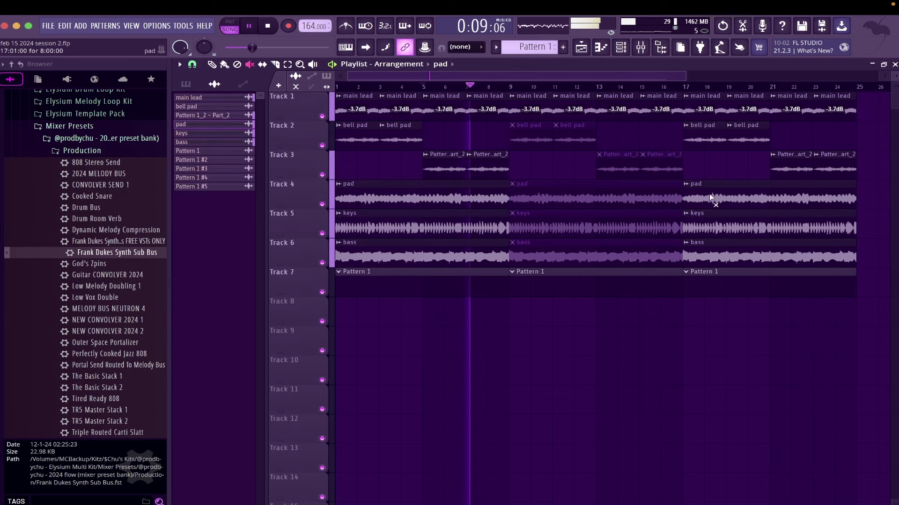
pyautogui.click(719, 208)
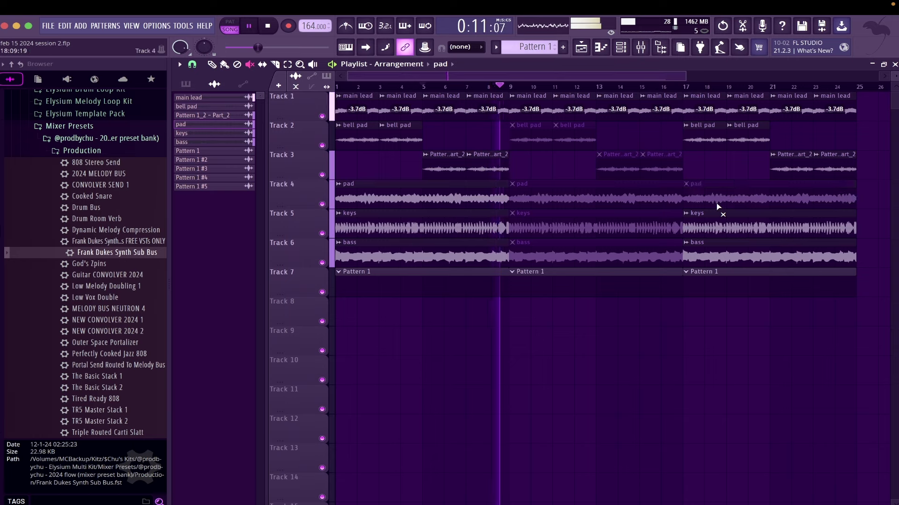
pyautogui.click(721, 253)
pyautogui.scroll(-1, 722, 254)
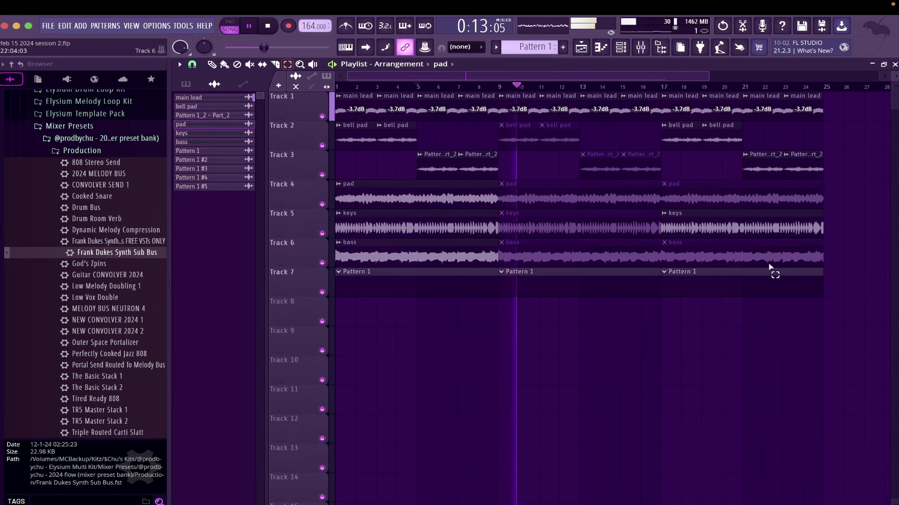
# Duplicate all clips from bar 9 to bar 25 directly after themselves, extending the arrangement to bar 41
pyautogui.moveTo(833, 321); pyautogui.dragTo(518, 74)
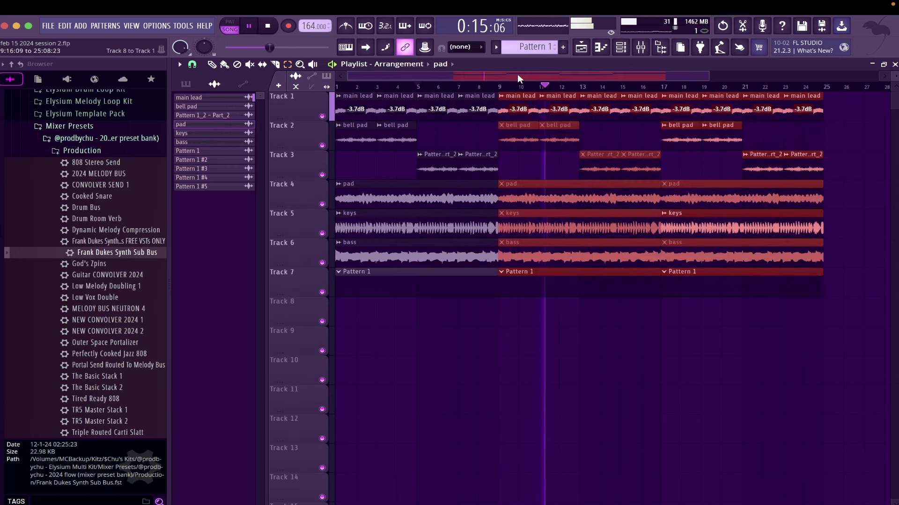
pyautogui.hotkey('ctrl', 'b')
pyautogui.click(610, 295)
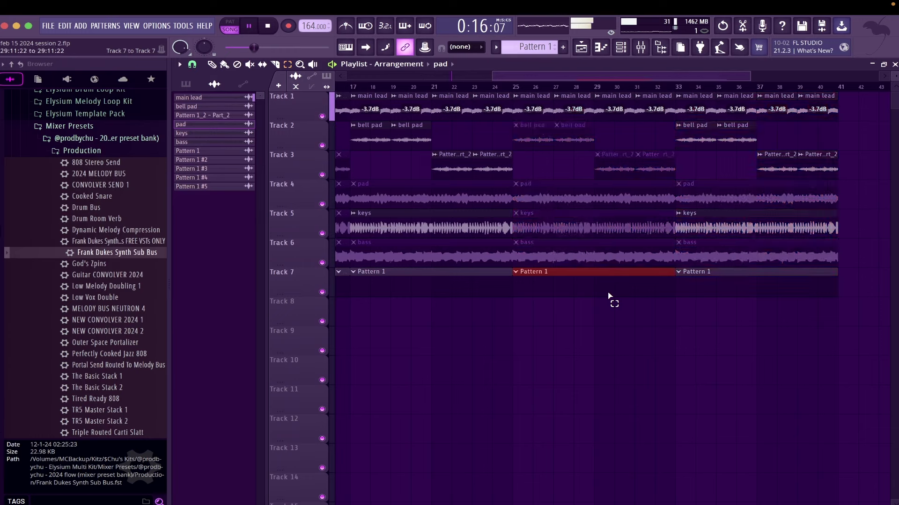
# Unmute the keys and pad clips at bar 25, then mute the keys clip and unmute the pad clip at bar 33
pyautogui.click(558, 230)
pyautogui.hscroll(-3, 556, 275)
pyautogui.scroll(-1, 708, 253)
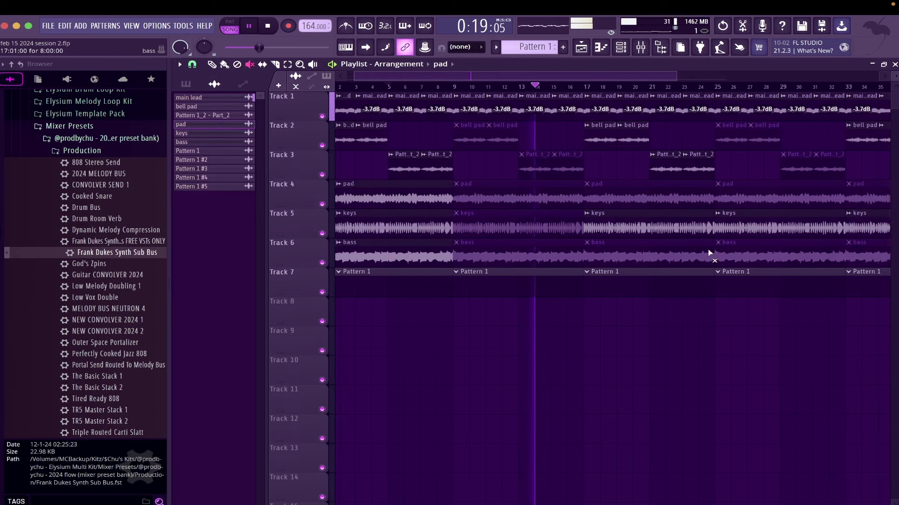
pyautogui.click(731, 205)
pyautogui.scroll(-1, 732, 207)
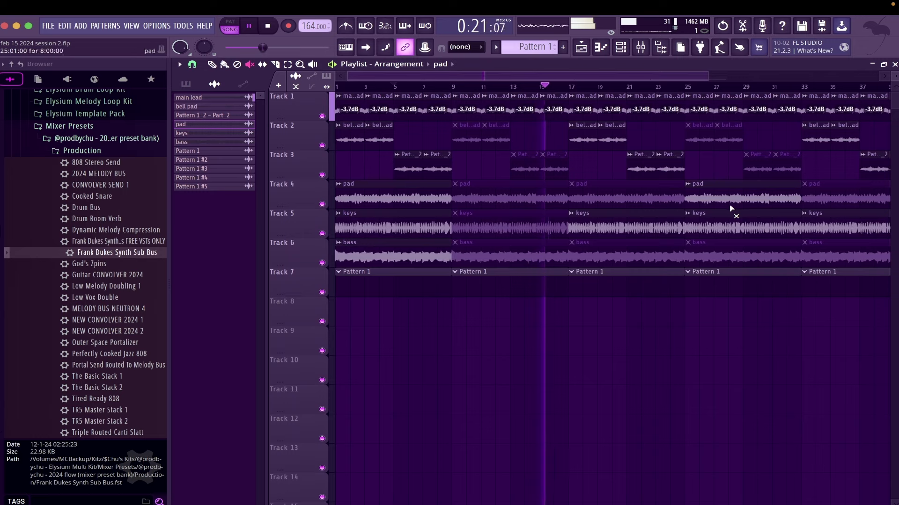
pyautogui.click(813, 231)
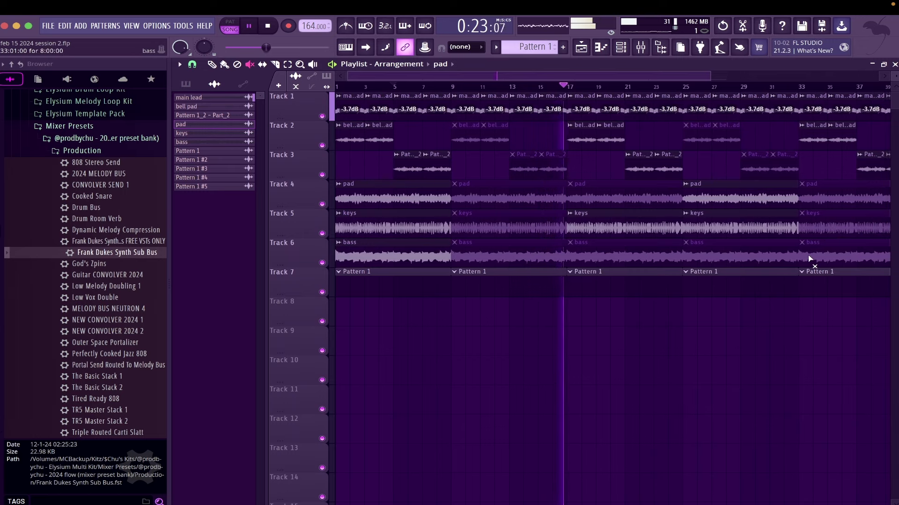
pyautogui.scroll(-1, 808, 259)
pyautogui.scroll(-1, 780, 272)
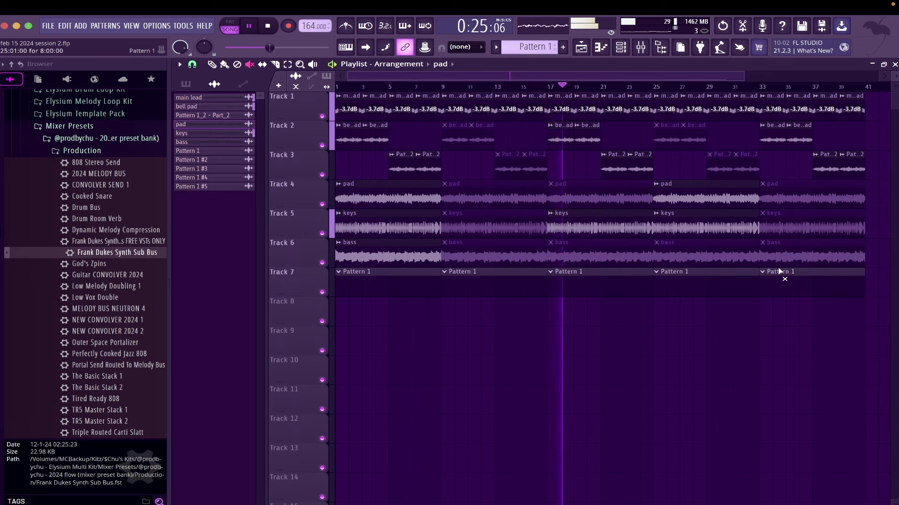
pyautogui.scroll(-1, 792, 203)
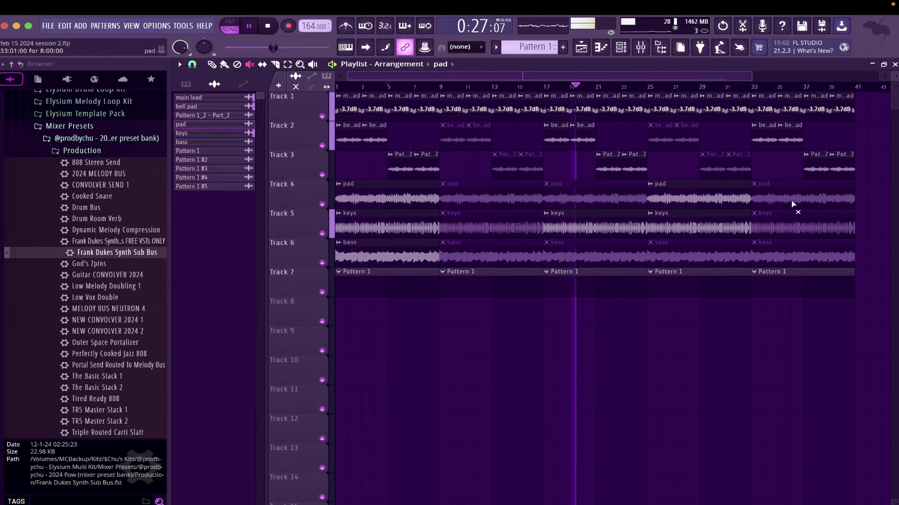
pyautogui.click(793, 203)
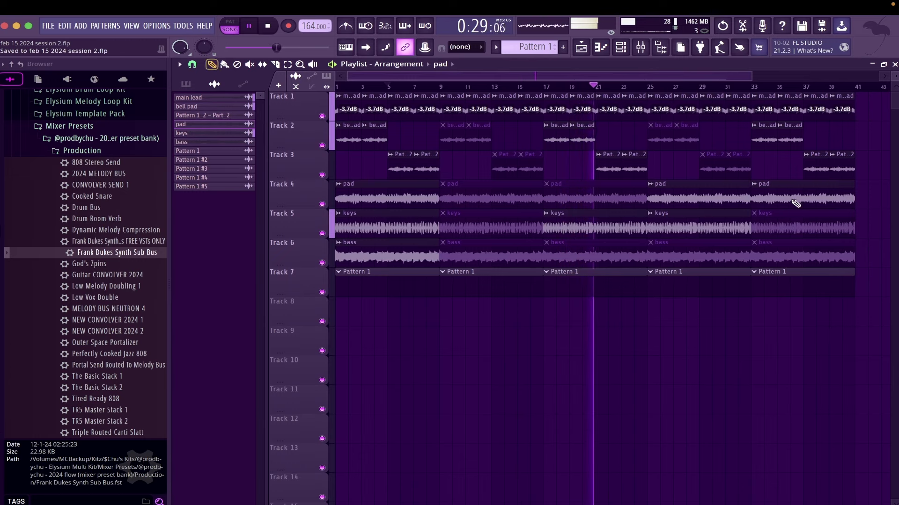
# Move both Neutron 4 effects on the MELODY BUS down one slot, freeing slot 1, and pause playback
pyautogui.click(641, 48)
pyautogui.click(238, 201)
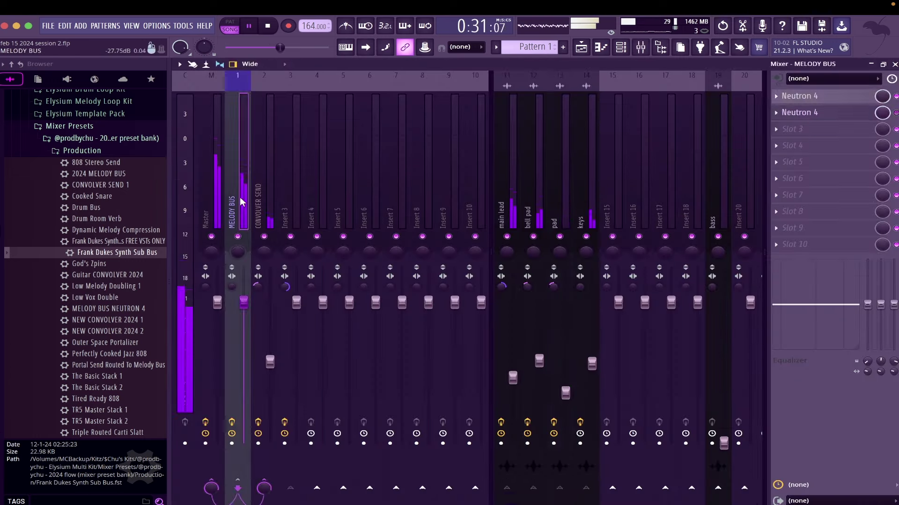
pyautogui.moveTo(789, 115); pyautogui.dragTo(791, 129)
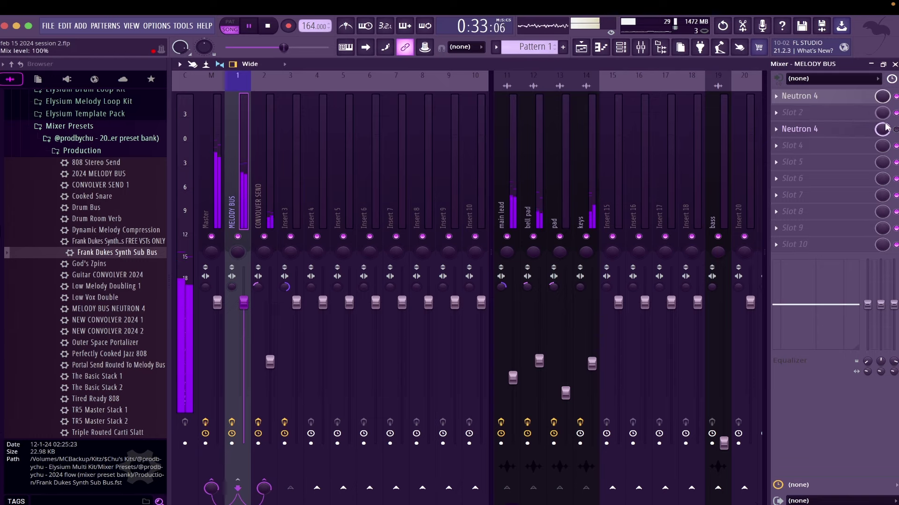
pyautogui.click(776, 99)
pyautogui.click(797, 288)
pyautogui.press('space')
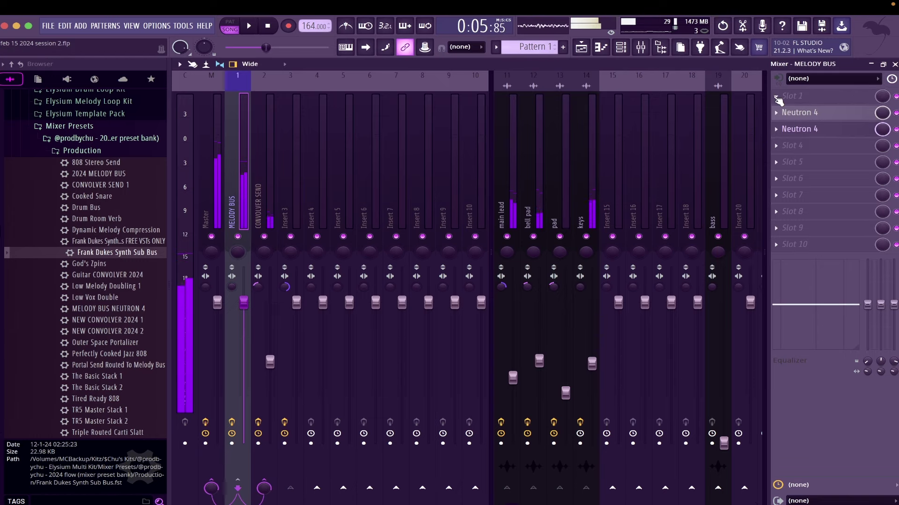
# Load HalfTime into slot 1 of the MELODY BUS and set its loop length to 1/8 during playback
pyautogui.click(776, 99)
pyautogui.click(607, 314)
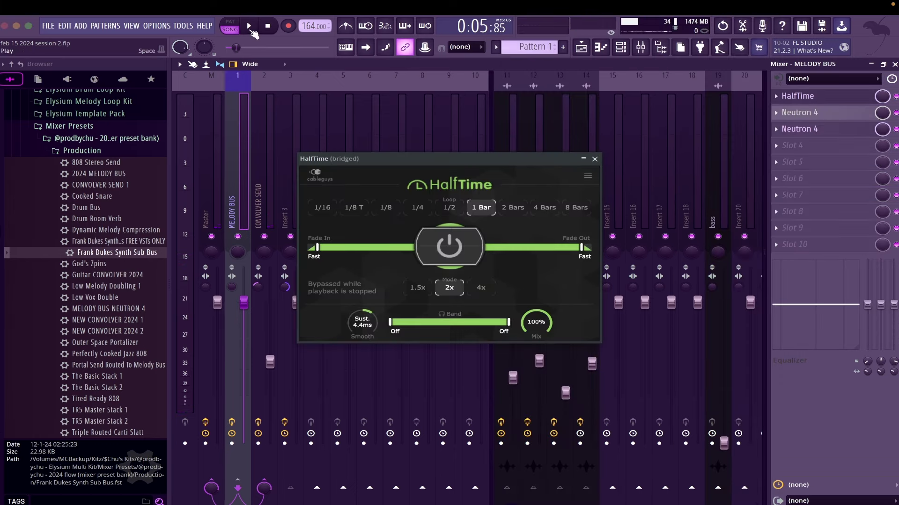
pyautogui.click(250, 28)
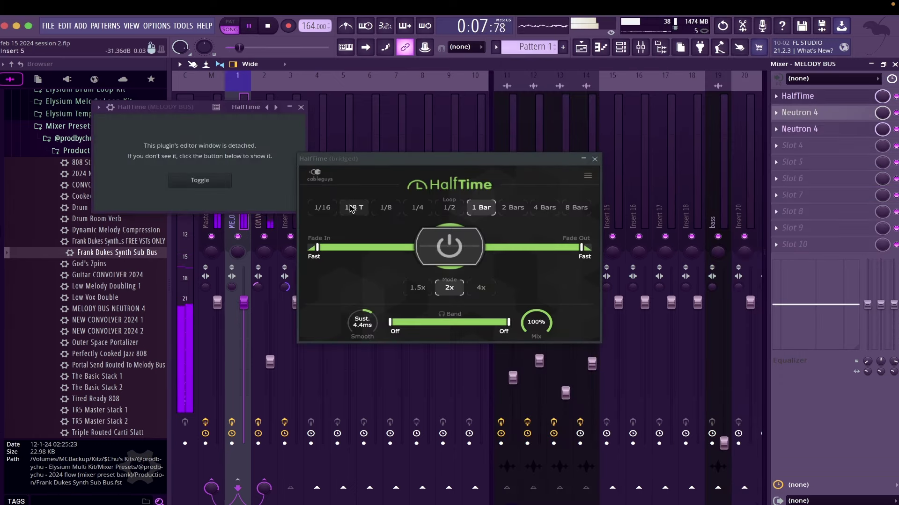
pyautogui.click(384, 208)
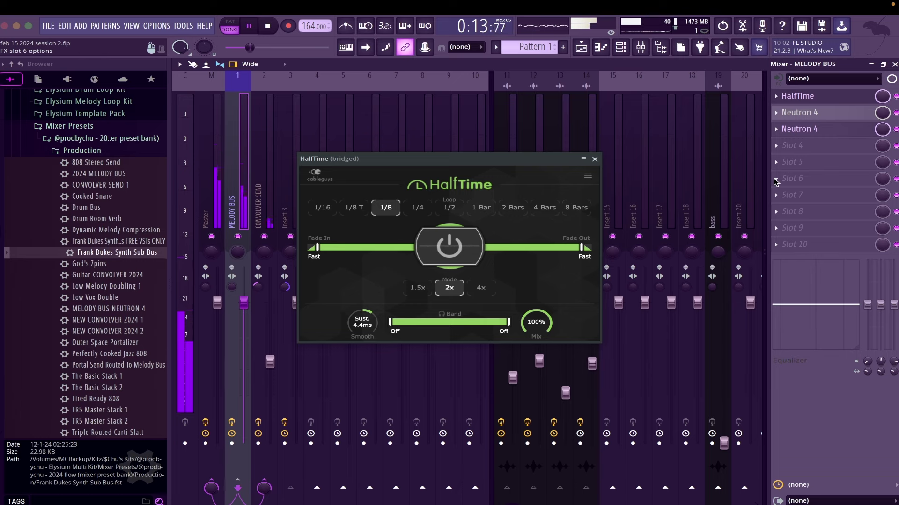
# Create an automation clip for HalfTime's mix level on the MELODY BUS and move it to start at bar 1 on Track 8
pyautogui.rightClick(882, 99)
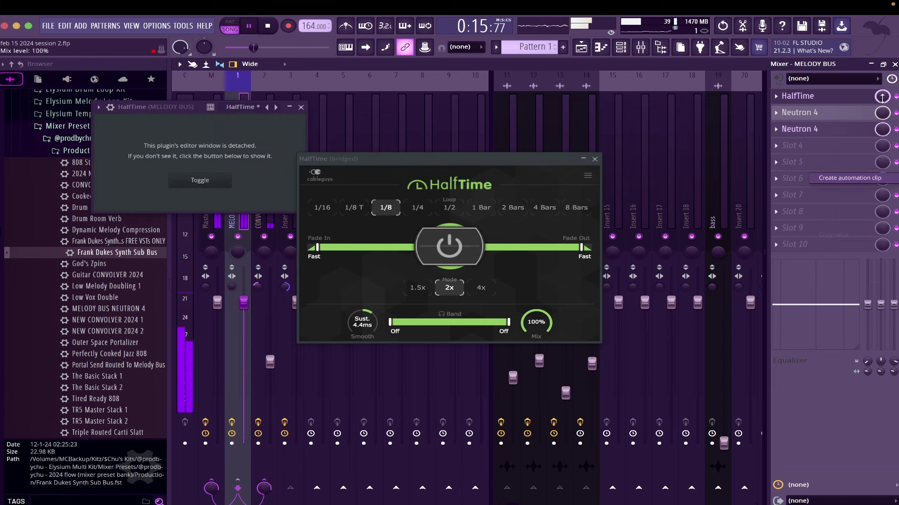
pyautogui.click(854, 180)
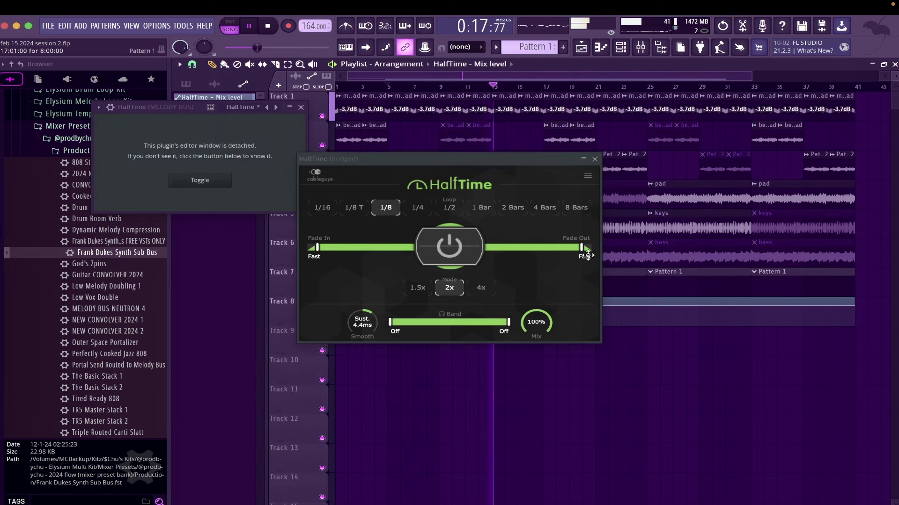
pyautogui.click(594, 159)
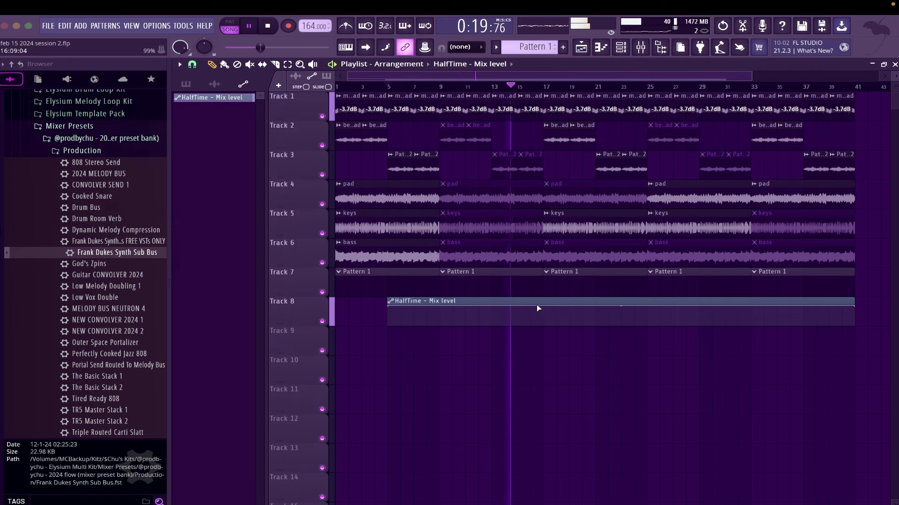
pyautogui.moveTo(537, 302); pyautogui.dragTo(441, 297)
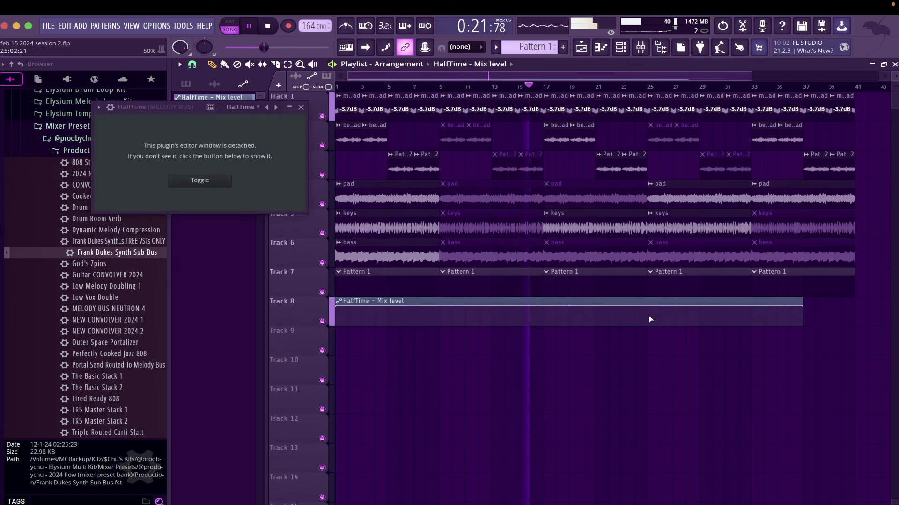
# Shape the HalfTime mix automation to curve up to full level at bar 25 and curve down to zero at bar 33
pyautogui.keyDown('ctrl'); pyautogui.scroll(3, 625, 318); pyautogui.keyUp('ctrl')
pyautogui.rightClick(628, 323)
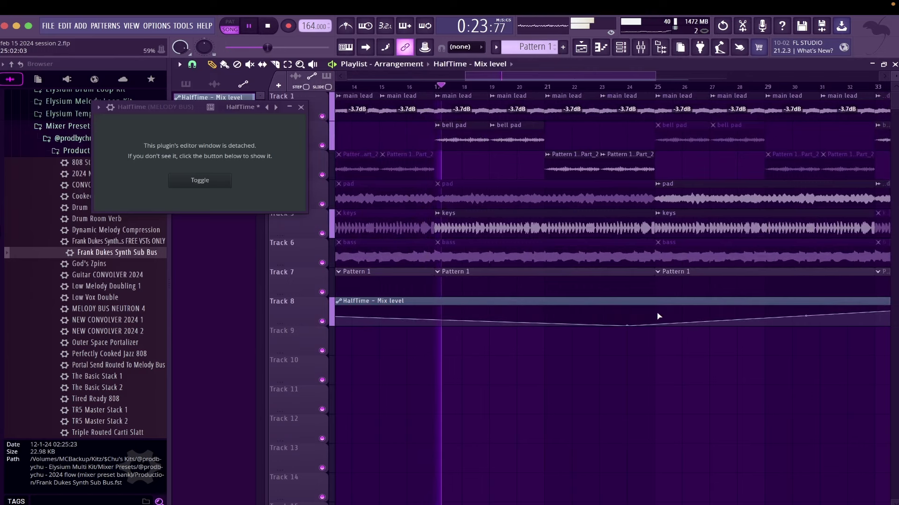
pyautogui.rightClick(654, 310)
pyautogui.moveTo(641, 317); pyautogui.dragTo(640, 323)
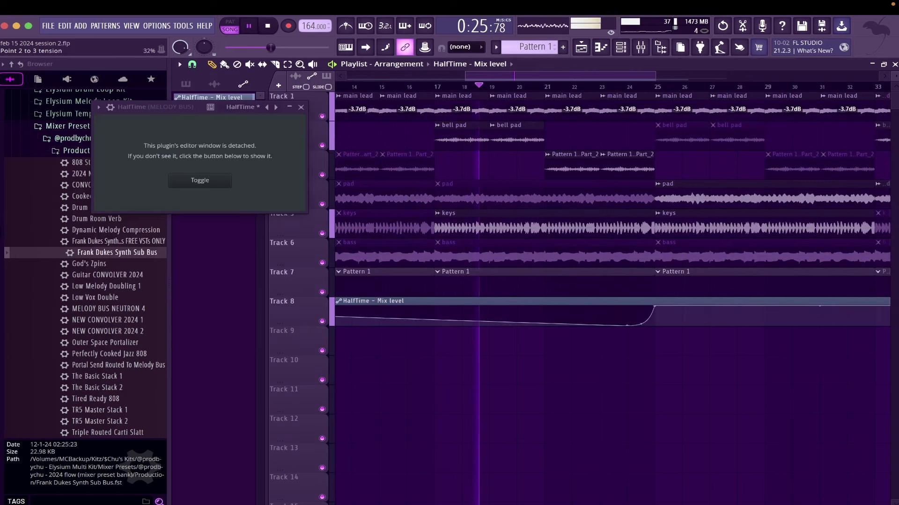
pyautogui.rightClick(874, 325)
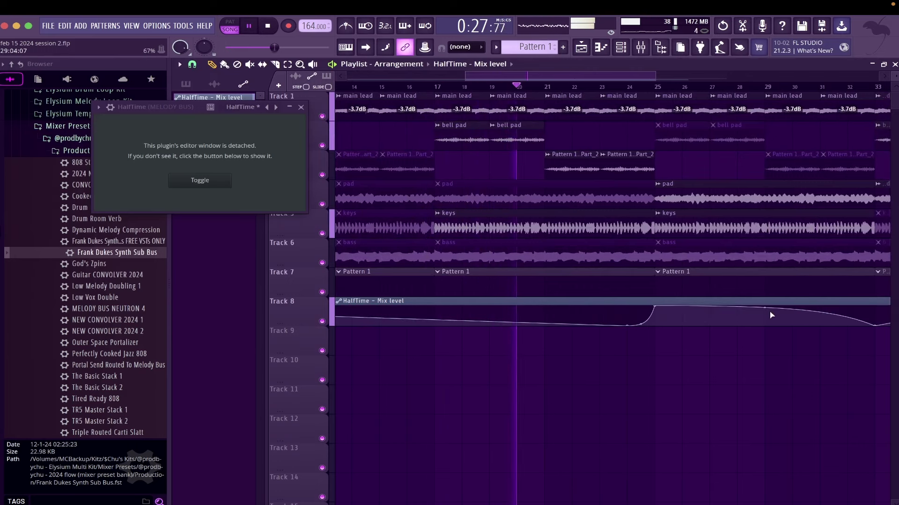
pyautogui.moveTo(764, 309); pyautogui.dragTo(764, 306)
# Lower the HalfTime mix automation's first and last points to zero, extending the clip's end to bar 41
pyautogui.keyDown('ctrl'); pyautogui.rightClick(554, 333); pyautogui.keyUp('ctrl')
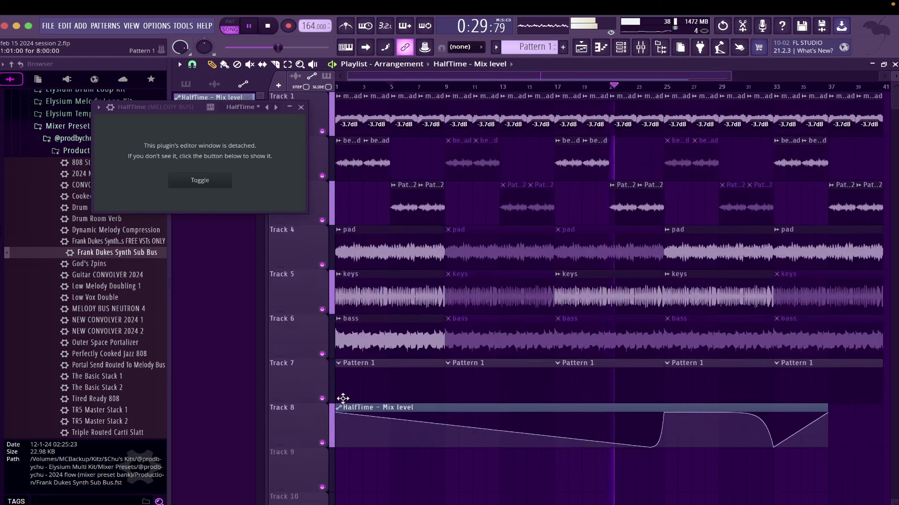
pyautogui.moveTo(336, 413); pyautogui.dragTo(336, 448)
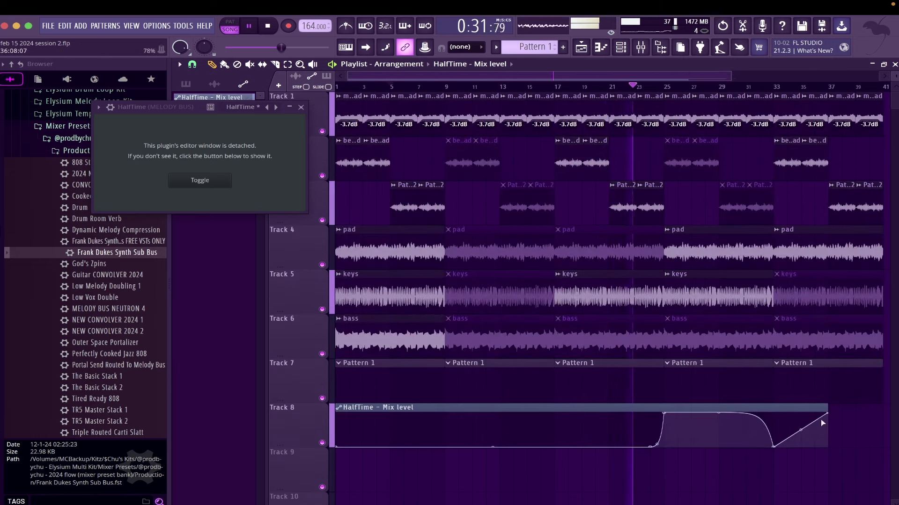
pyautogui.moveTo(827, 414); pyautogui.dragTo(881, 448)
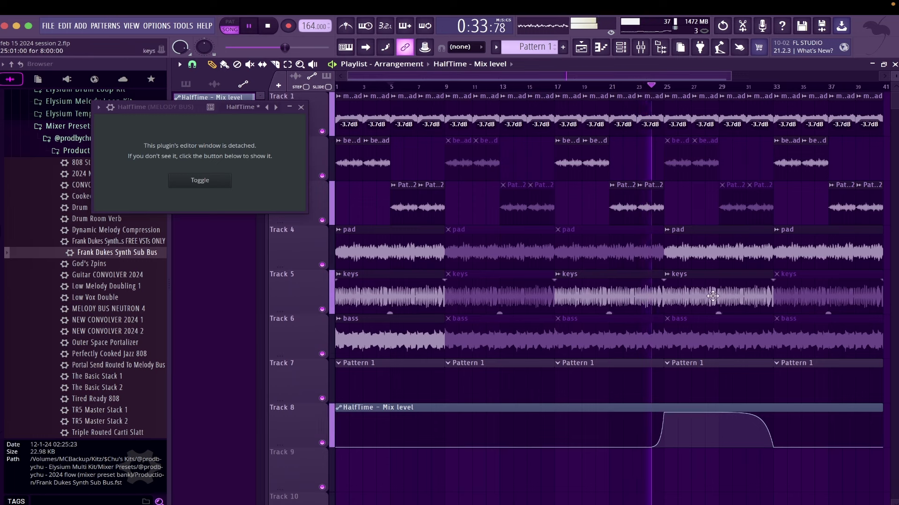
# Rename Pattern 1 as 808 and place a clip of it on Track 9 at bar 3
pyautogui.click(563, 46)
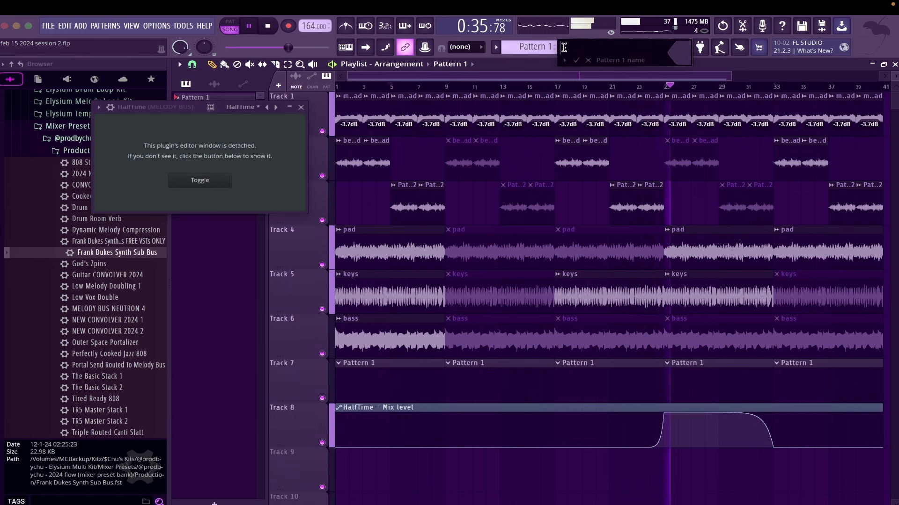
pyautogui.write('808')
pyautogui.press('Return')
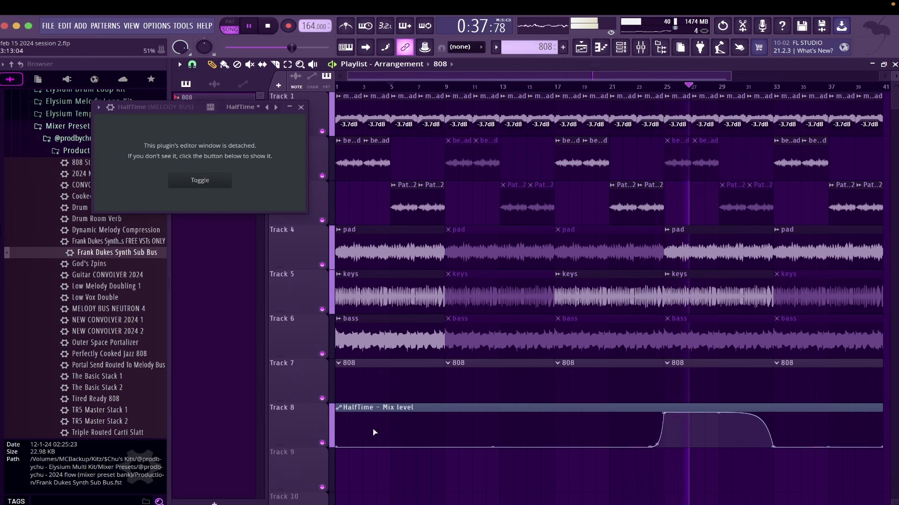
pyautogui.click(365, 466)
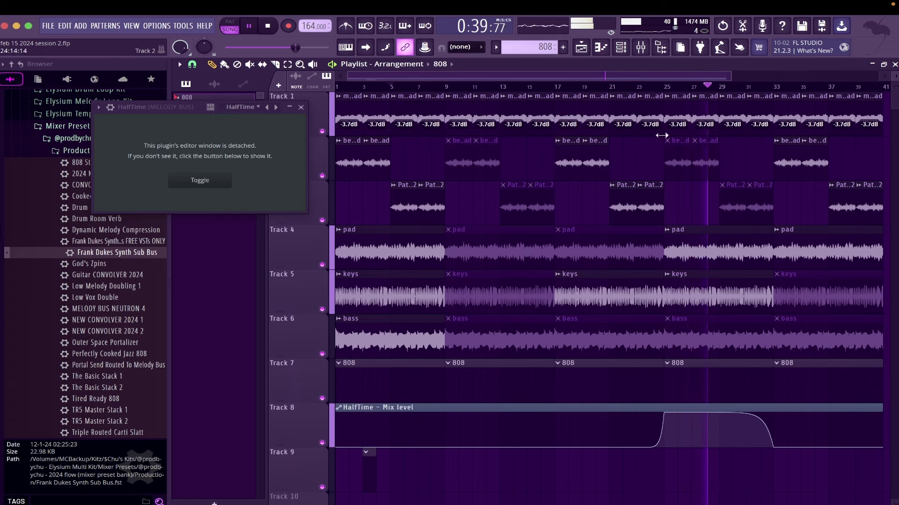
# Play the arrangement from bar 25 and set HalfTime's loop length on the MELODY BUS to 1/2
pyautogui.scroll(3, 664, 135)
pyautogui.click(667, 88)
pyautogui.click(639, 47)
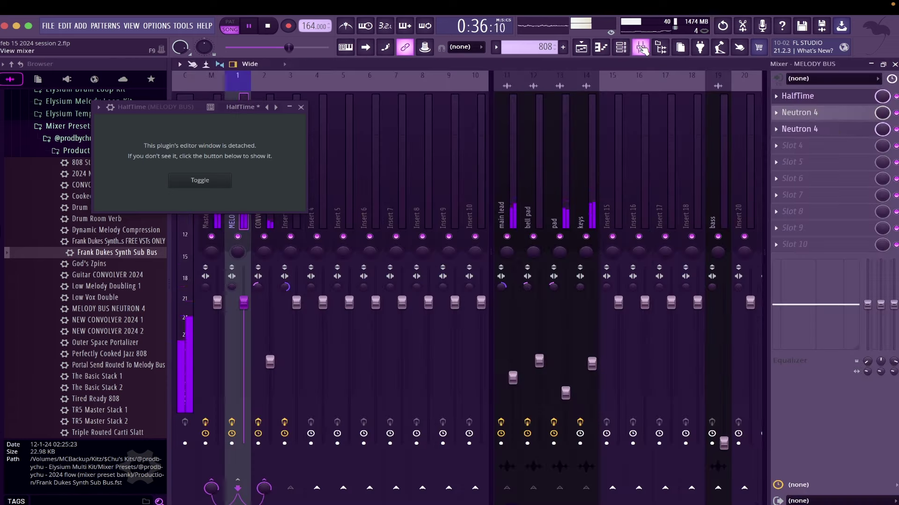
pyautogui.click(824, 98)
pyautogui.click(830, 100)
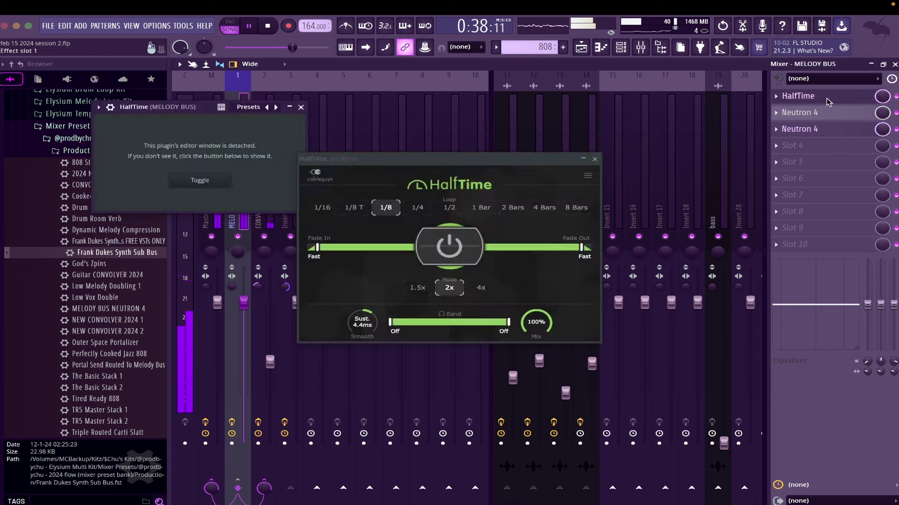
pyautogui.click(450, 208)
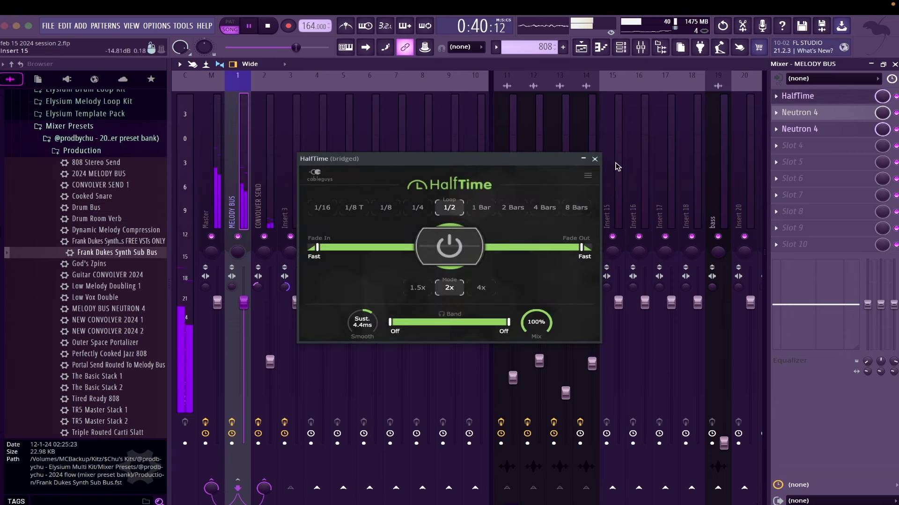
pyautogui.click(269, 26)
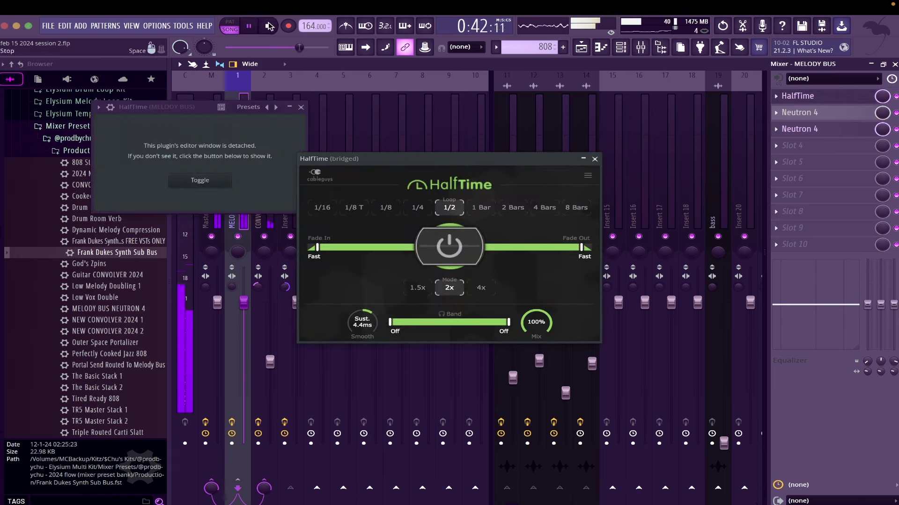
pyautogui.click(895, 64)
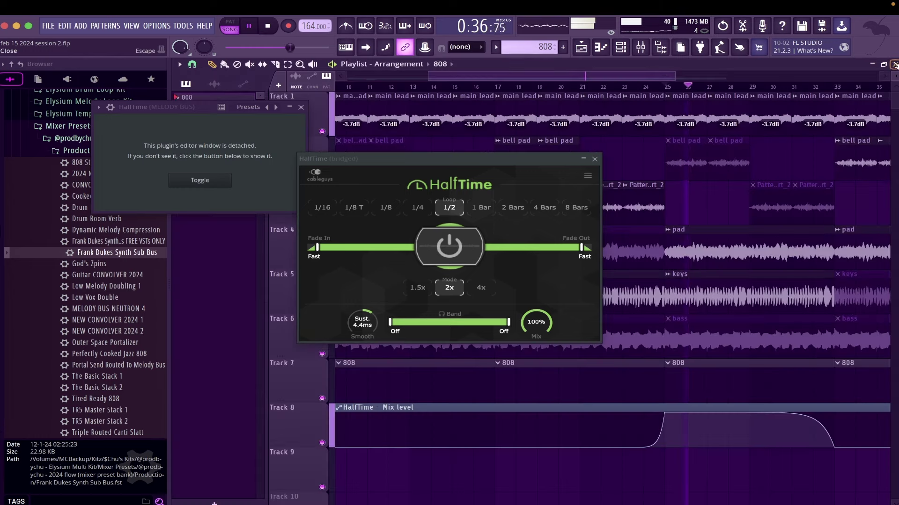
# Fill Track 9 from bar 1 to bar 41 with five consecutive eight-bar 808 pattern clips
pyautogui.keyDown('ctrl'); pyautogui.rightClick(697, 477); pyautogui.keyUp('ctrl')
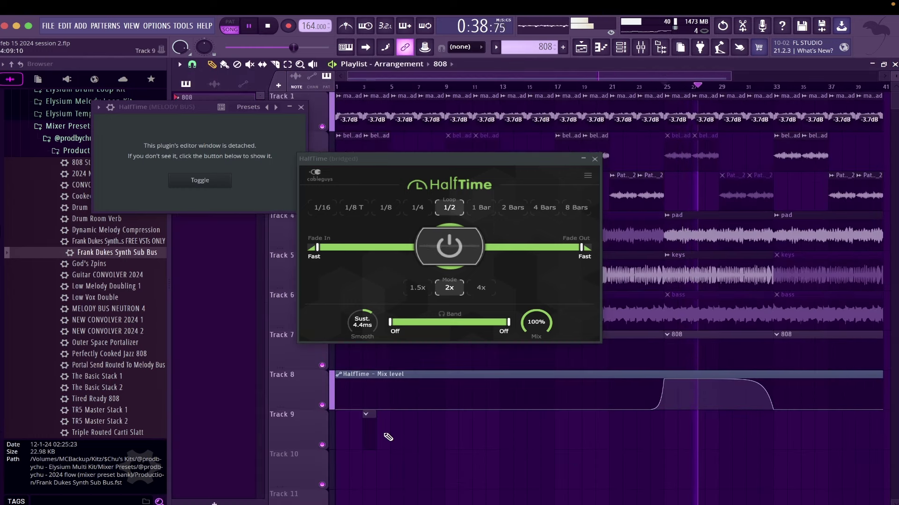
pyautogui.click(344, 421)
pyautogui.moveTo(349, 421); pyautogui.dragTo(445, 424)
pyautogui.keyDown('super'); pyautogui.click(439, 425); pyautogui.keyUp('super')
pyautogui.press('super+b')
pyautogui.press('super+b')
pyautogui.press('super+b')
pyautogui.press('super+b')
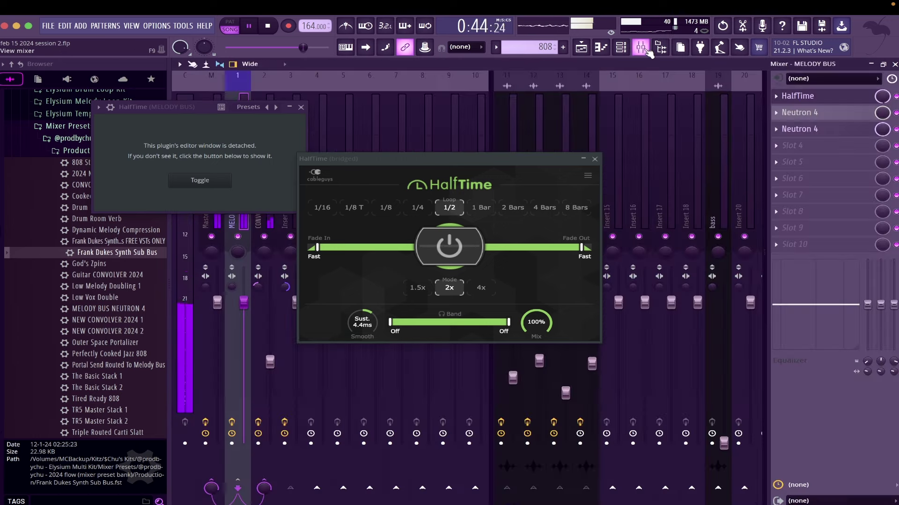
# Close HalfTime and mute the bell pad and Part_2 clips in bars 33–40
pyautogui.click(640, 46)
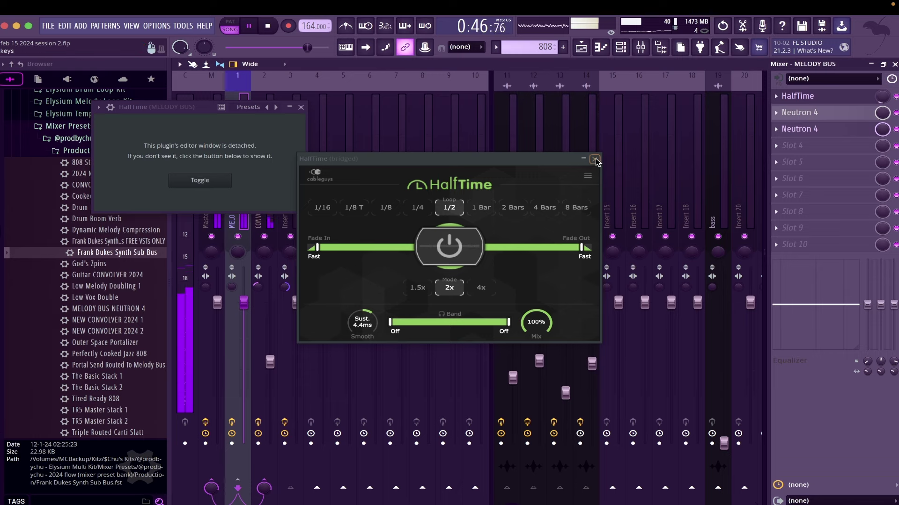
pyautogui.click(595, 159)
pyautogui.click(895, 64)
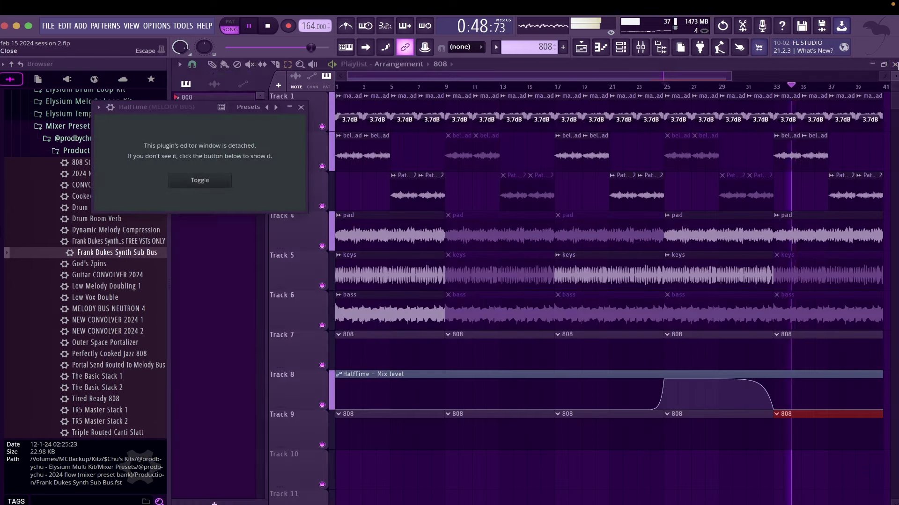
pyautogui.press('t')
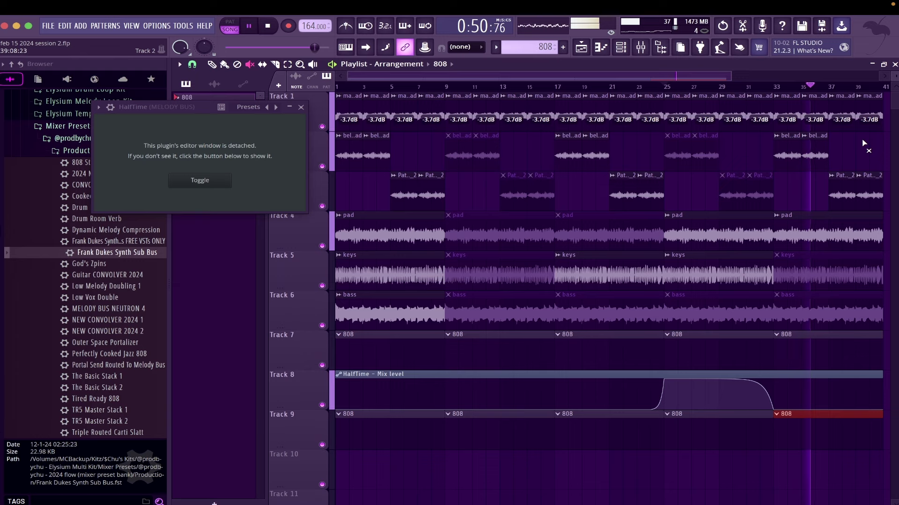
pyautogui.click(803, 139)
pyautogui.click(841, 187)
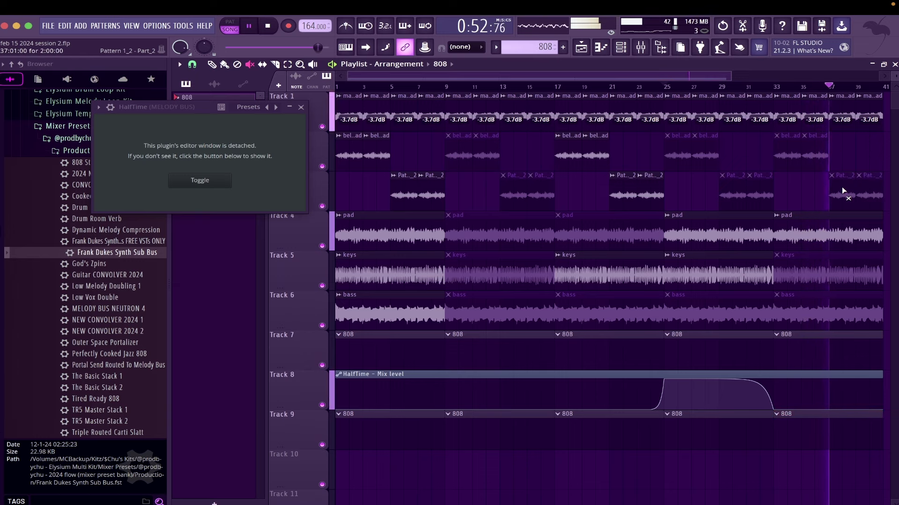
pyautogui.scroll(3, 840, 162)
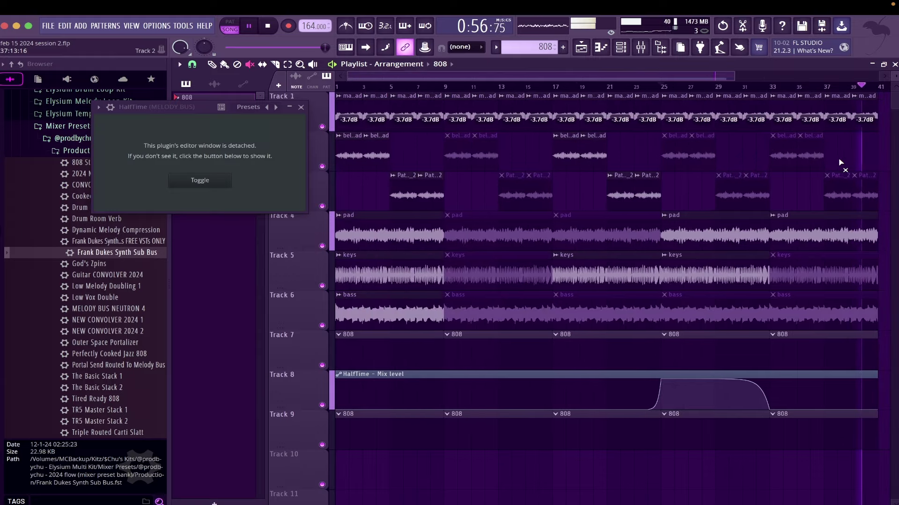
# Mute the pad clip at bar 33 and unmute the bell pad and Part_2 clips in bars 25–32
pyautogui.click(640, 48)
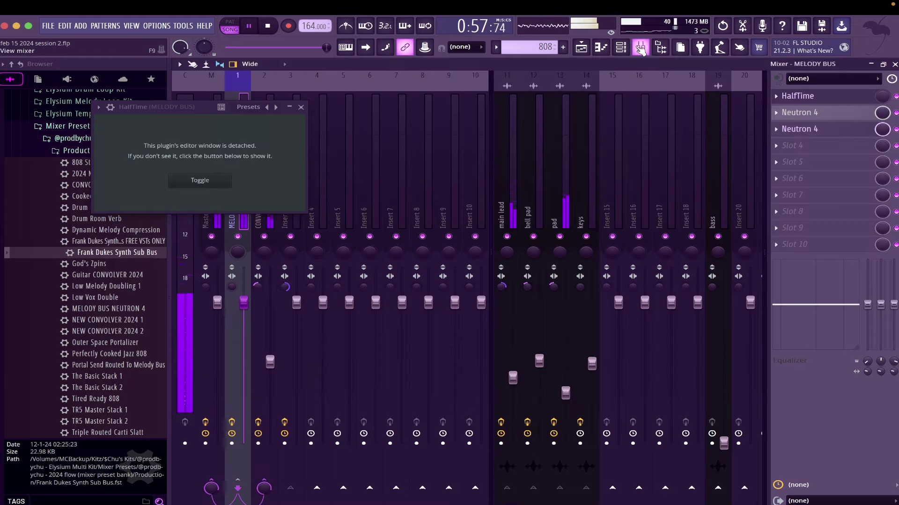
pyautogui.click(895, 64)
pyautogui.click(844, 234)
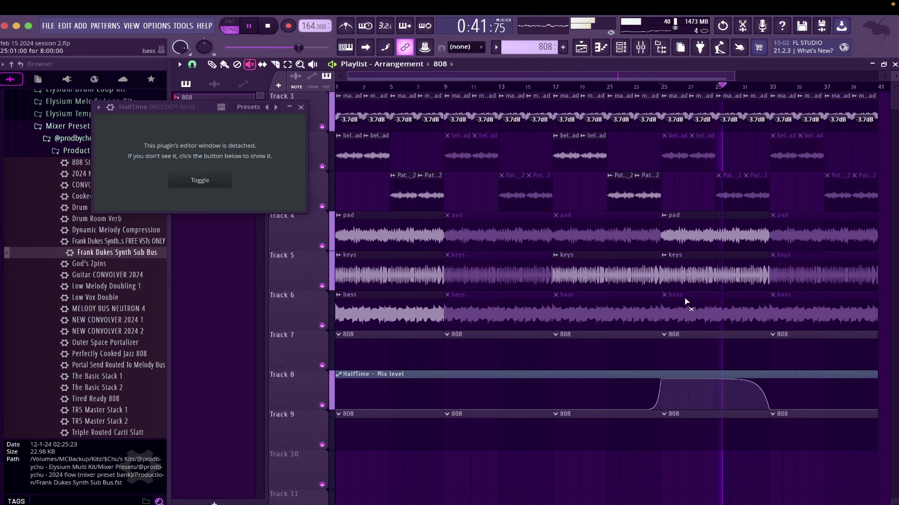
pyautogui.moveTo(700, 161); pyautogui.dragTo(754, 200)
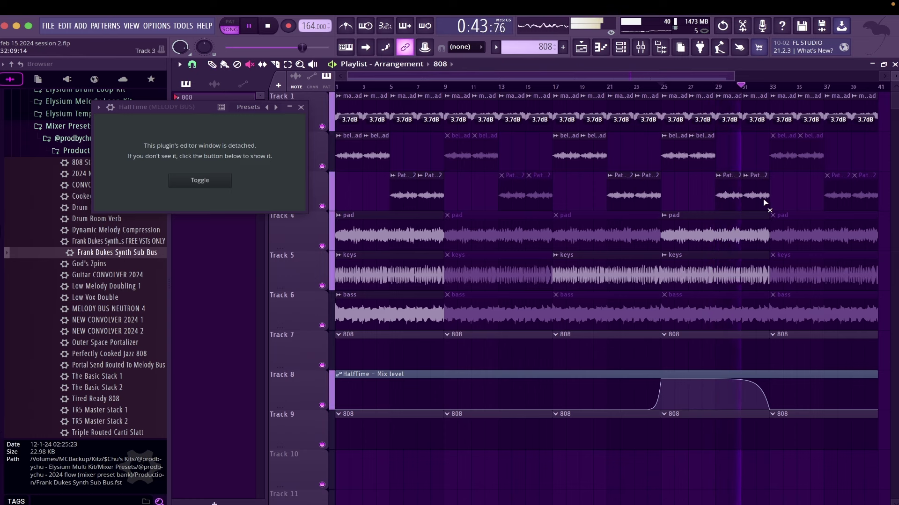
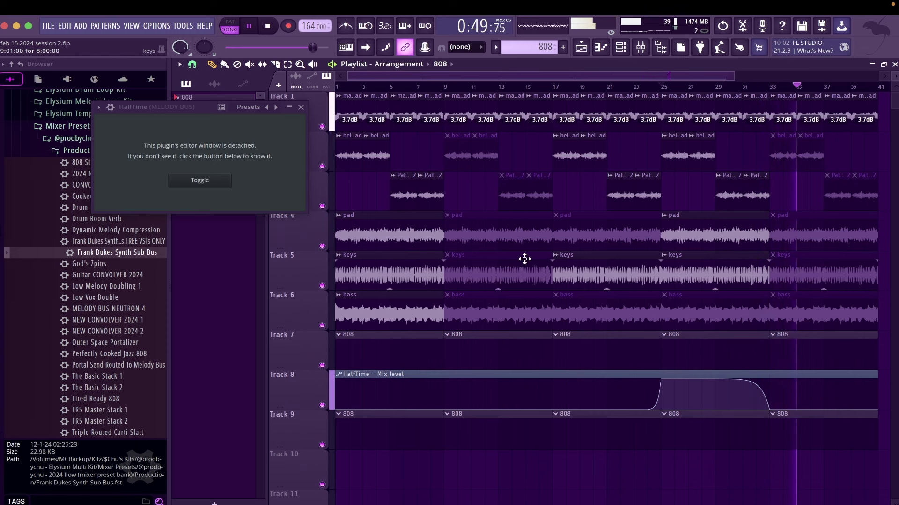
pyautogui.click(63, 151)
pyautogui.click(65, 126)
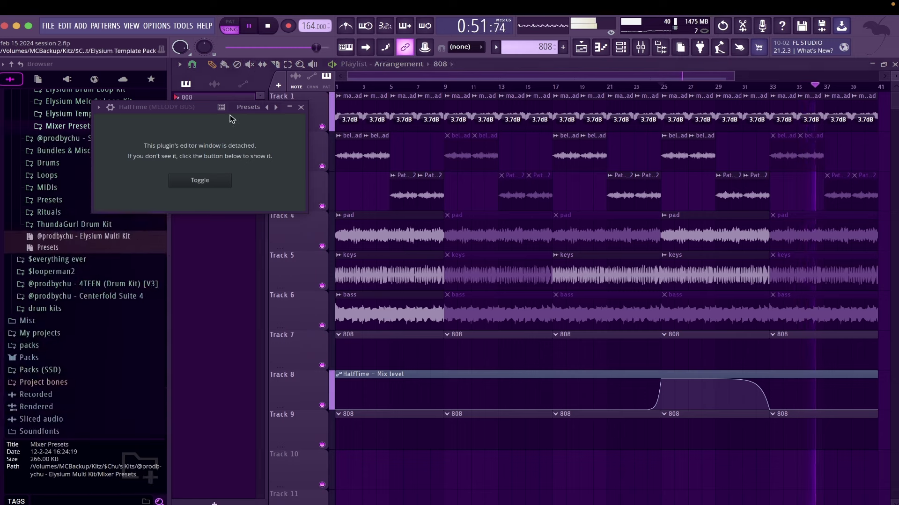
pyautogui.click(300, 109)
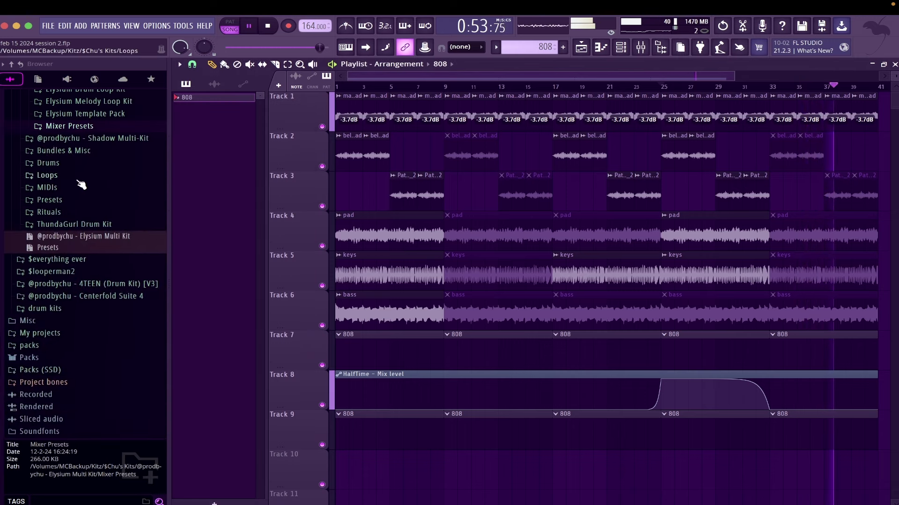
pyautogui.click(108, 284)
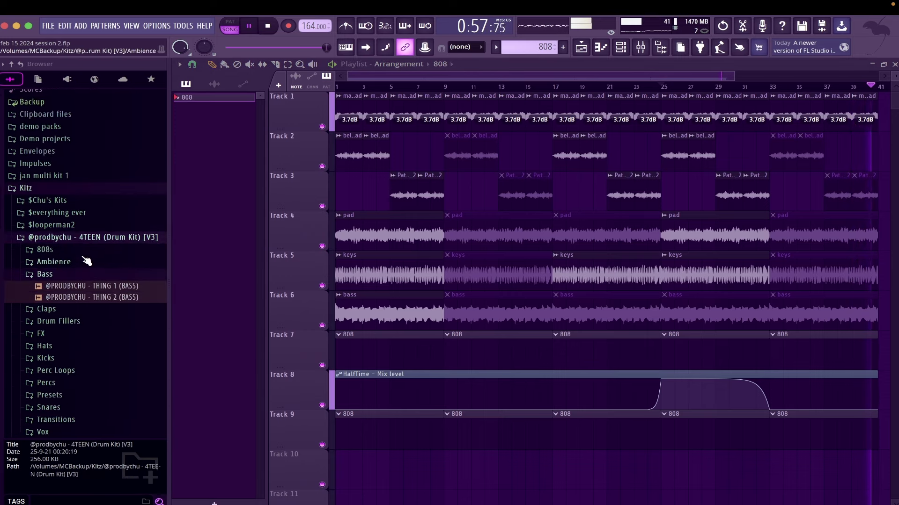
pyautogui.click(45, 250)
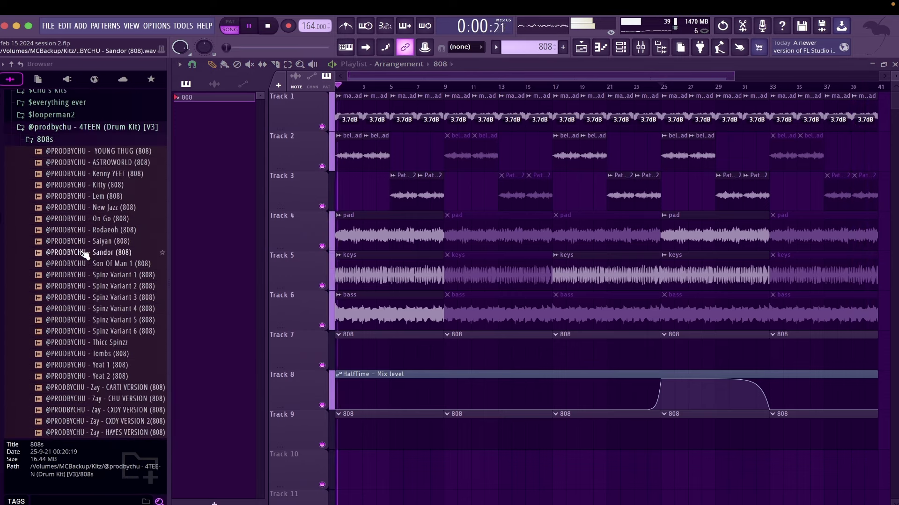
# Audition the Kitty, Lem and New Jazz 808 samples and load New Jazz (808) into a new sampler channel
pyautogui.click(104, 186)
pyautogui.click(102, 196)
pyautogui.click(101, 209)
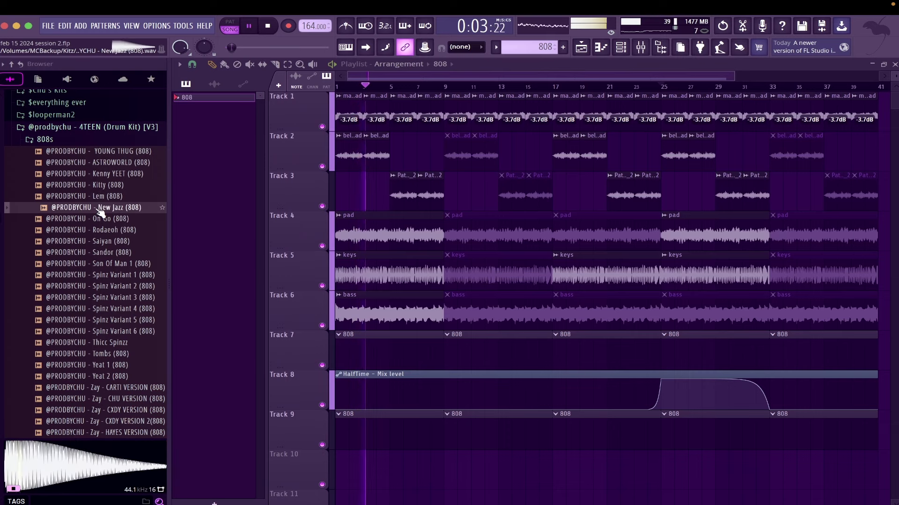
pyautogui.rightClick(101, 212)
pyautogui.click(107, 225)
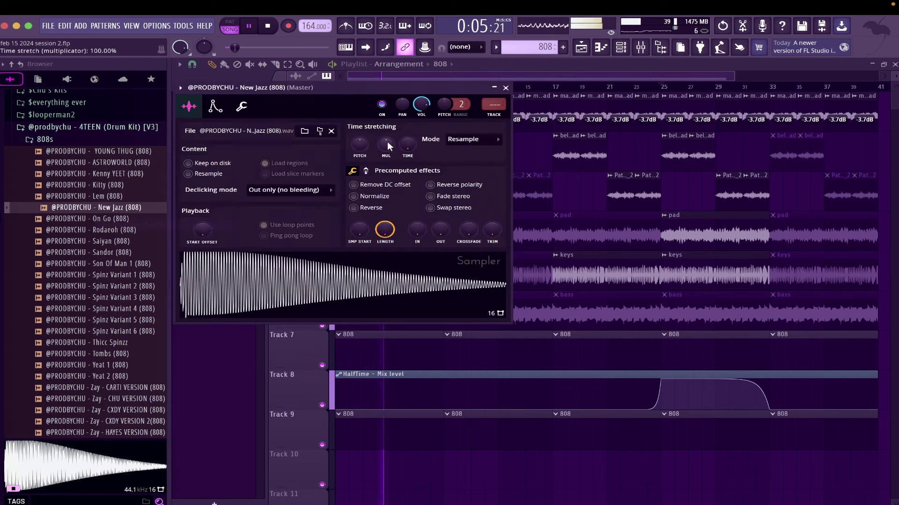
# Set the New Jazz 808's volume envelope to maximum hold, no decay and 0% sustain
pyautogui.click(215, 107)
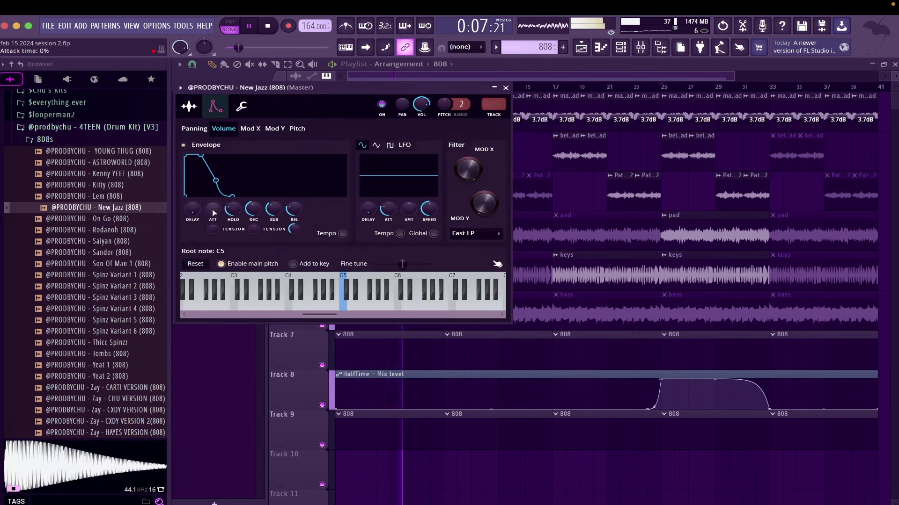
pyautogui.rightClick(242, 41)
pyautogui.click(234, 23)
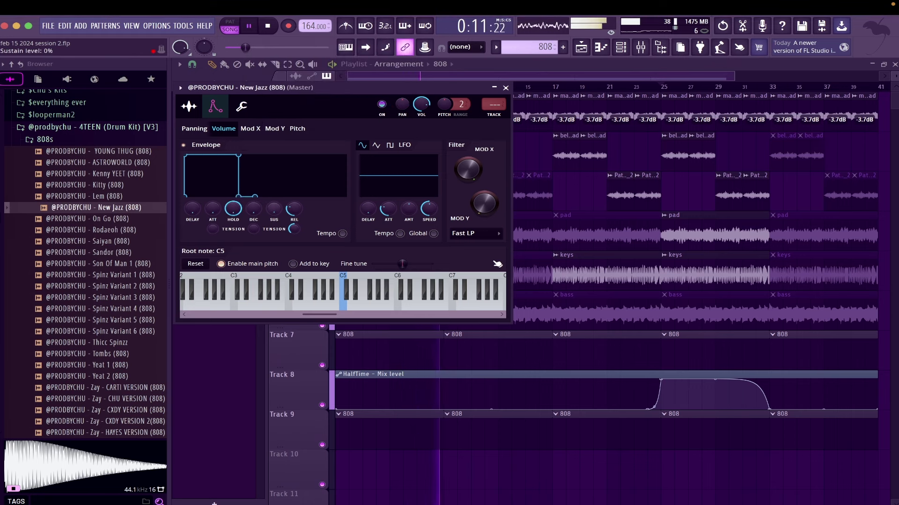
# Open the piano roll of the New Jazz (808) channel from the channel rack
pyautogui.press('F6')
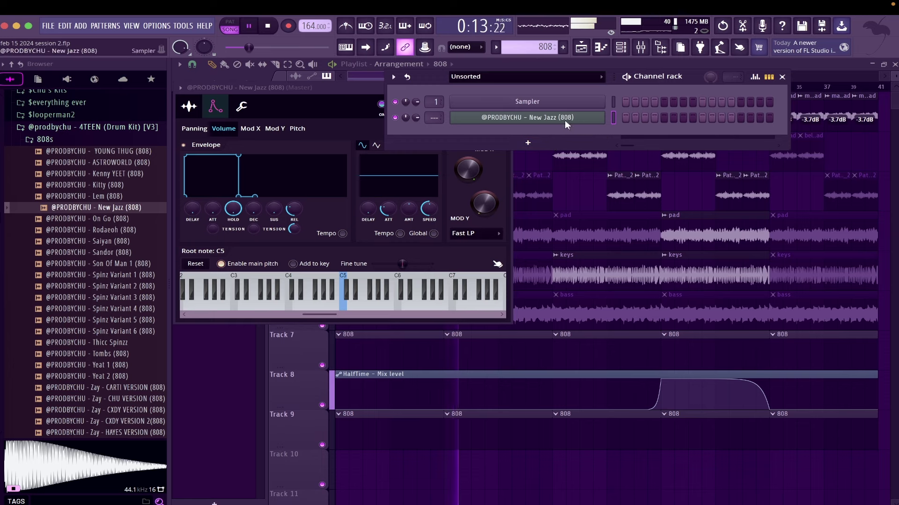
pyautogui.rightClick(607, 120)
pyautogui.click(614, 117)
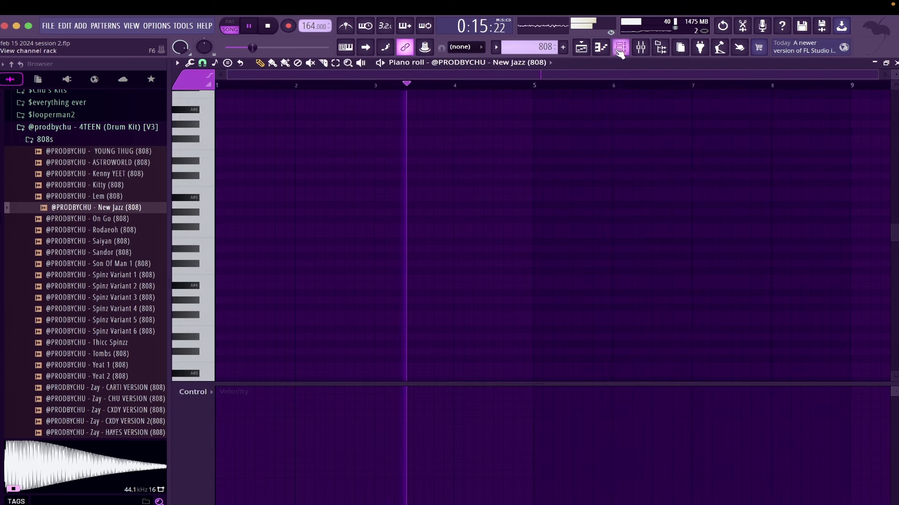
pyautogui.click(463, 117)
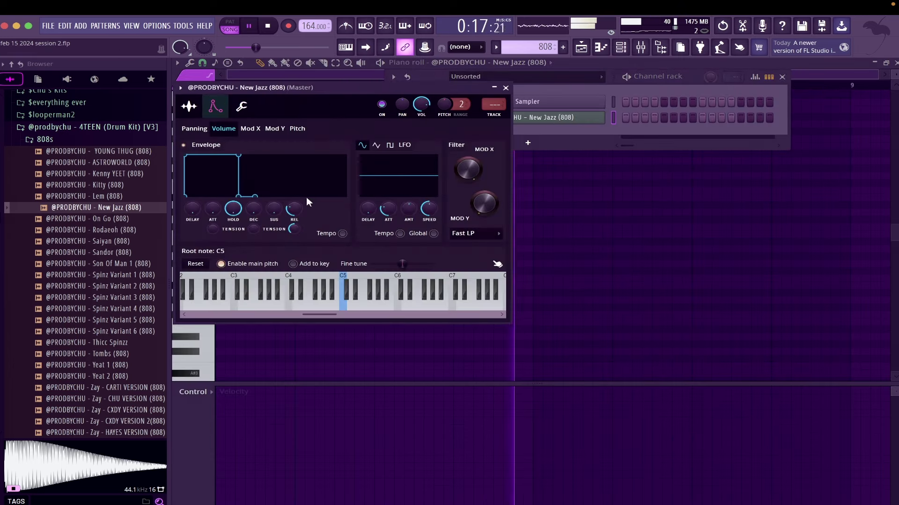
pyautogui.click(566, 263)
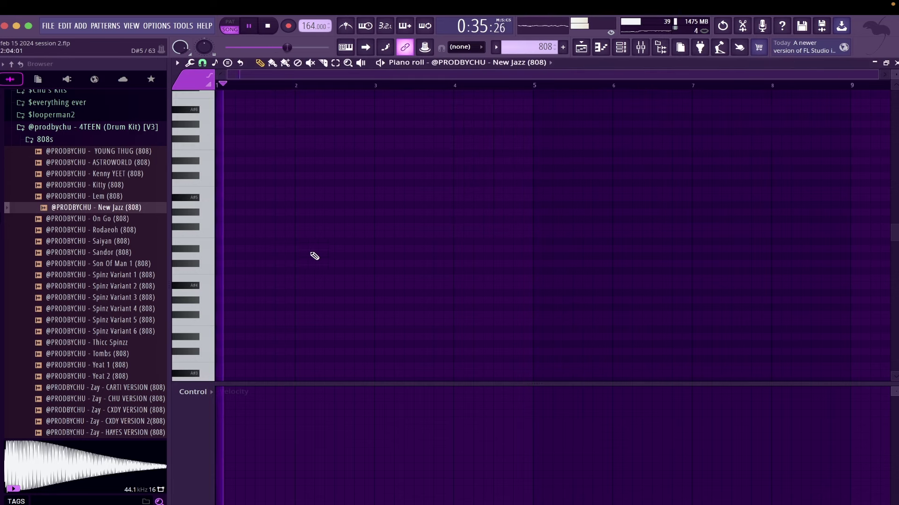
# Place two consecutive A#5 notes, each 14 steps long, starting shortly before bar 2 and at 2:11
pyautogui.press('space')
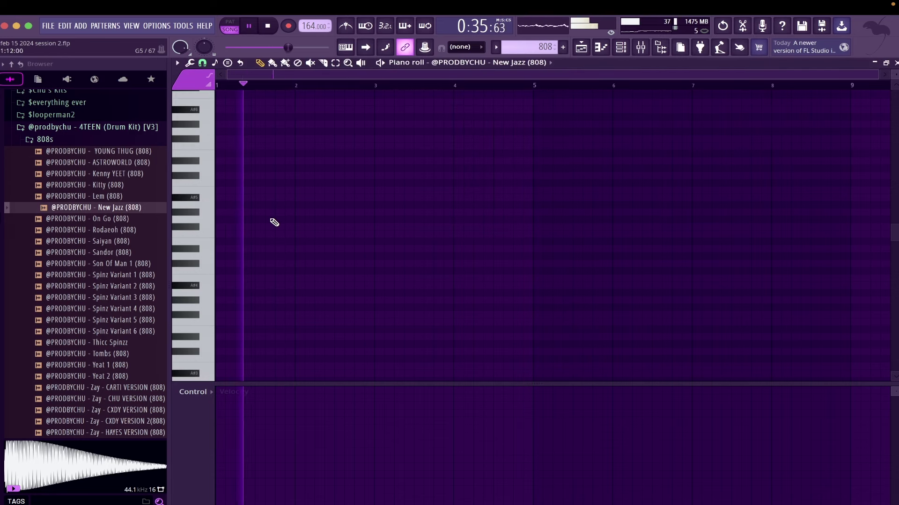
pyautogui.scroll(3, 227, 225)
pyautogui.press('space')
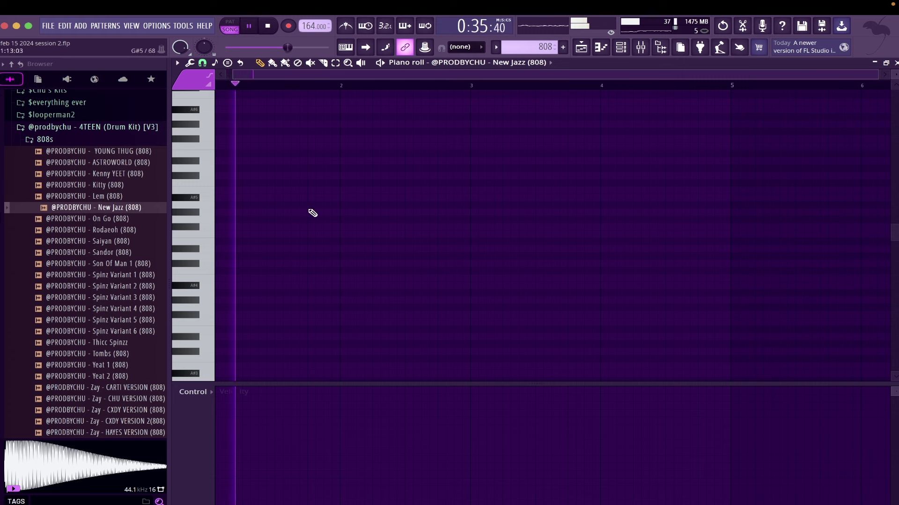
pyautogui.moveTo(311, 206); pyautogui.dragTo(311, 198)
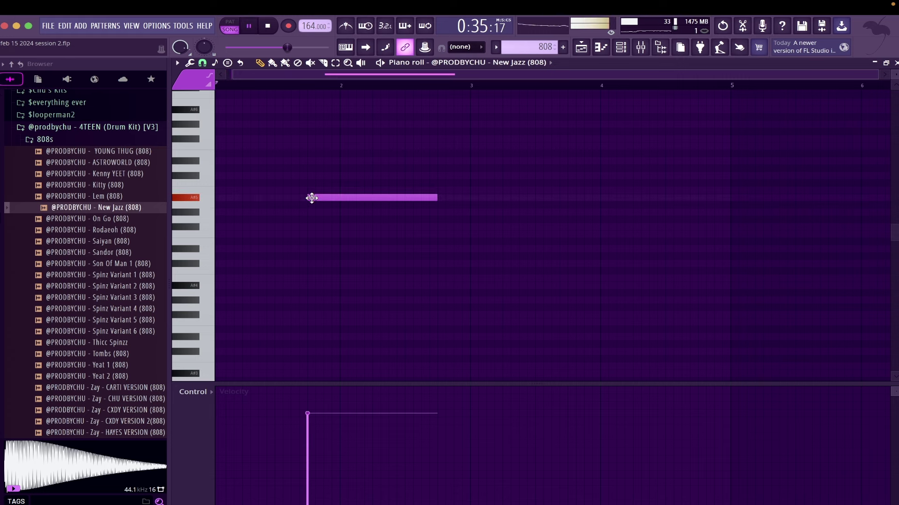
pyautogui.press('space')
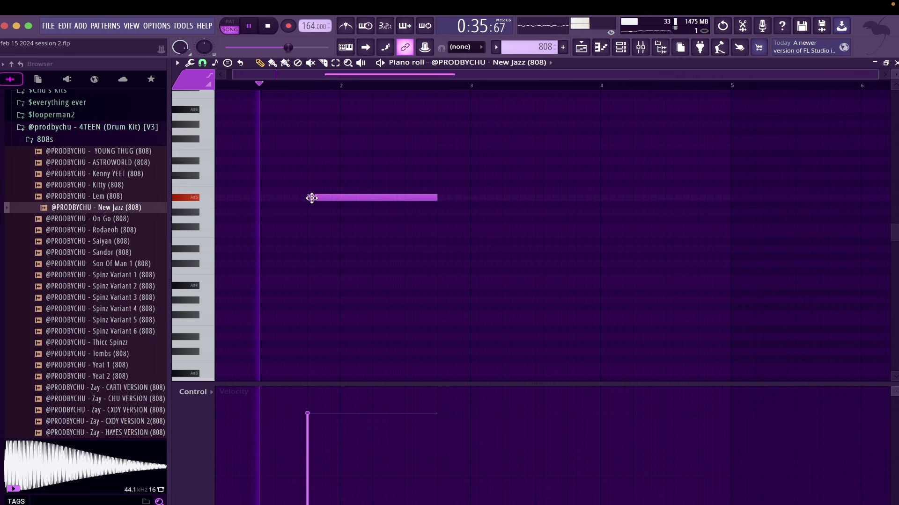
pyautogui.moveTo(438, 197)
pyautogui.mouseDown()
pyautogui.moveTo(421, 197)
pyautogui.moveTo(432, 197)
pyautogui.mouseUp()
pyautogui.click(428, 197)
pyautogui.press('space')
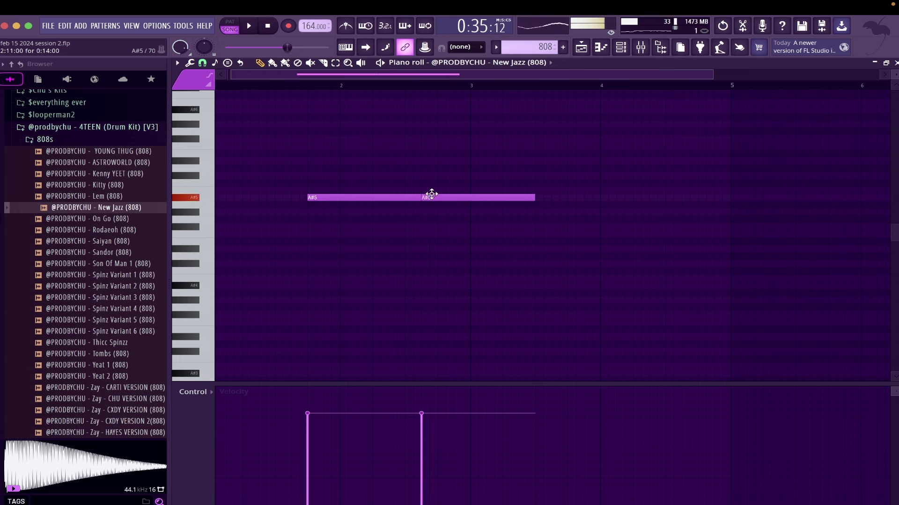
# Lower the second note one octave to A#4 and slice it at 2:13
pyautogui.click(431, 194)
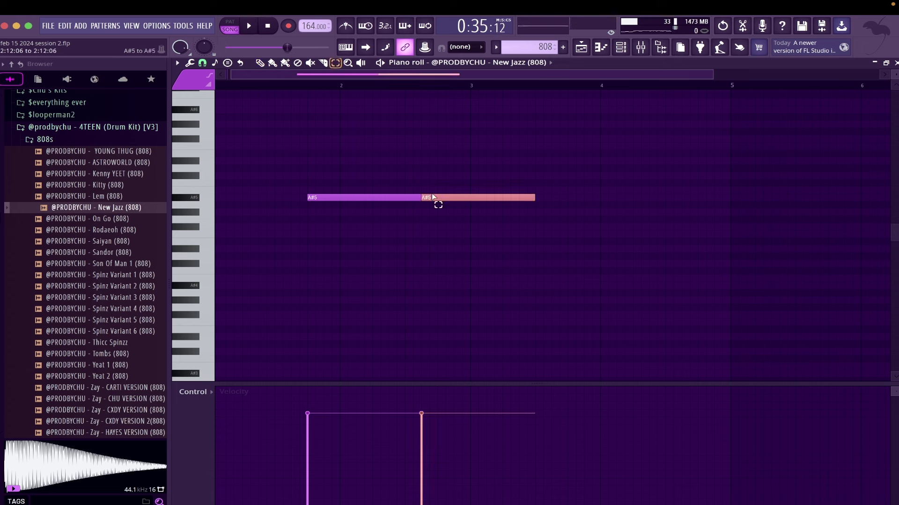
pyautogui.hotkey('ctrl', 'Down')
pyautogui.scroll(2, 456, 234)
pyautogui.scroll(2, 457, 234)
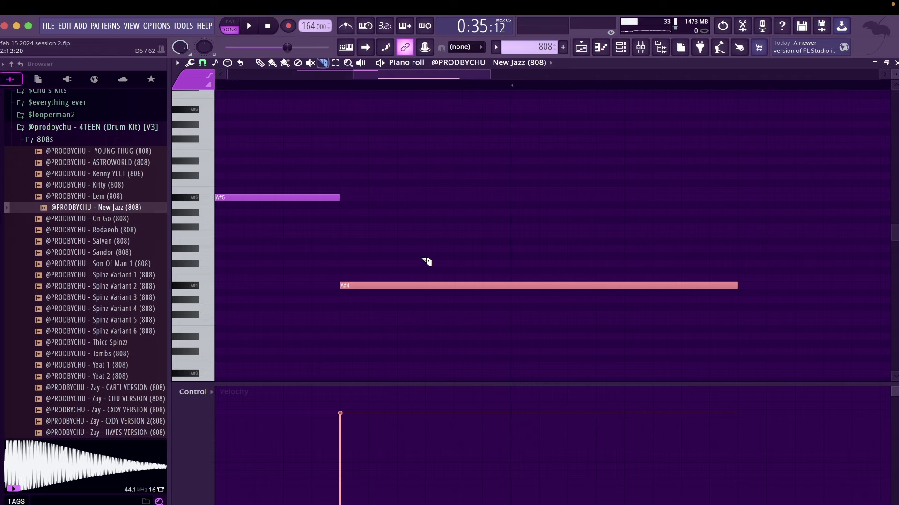
pyautogui.press('c')
pyautogui.moveTo(396, 274); pyautogui.dragTo(397, 302)
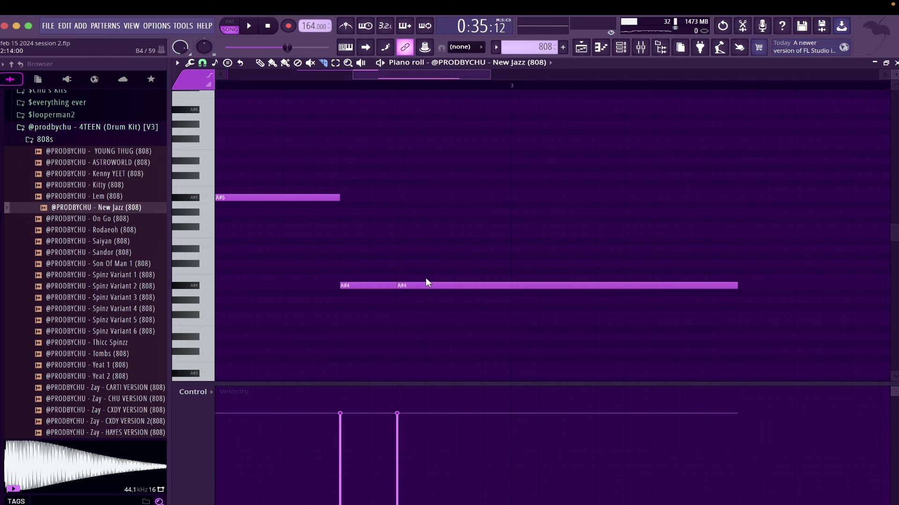
# Add a G#4 note at 2:13 and slice it down to one step, deleting the excess part
pyautogui.click(406, 302)
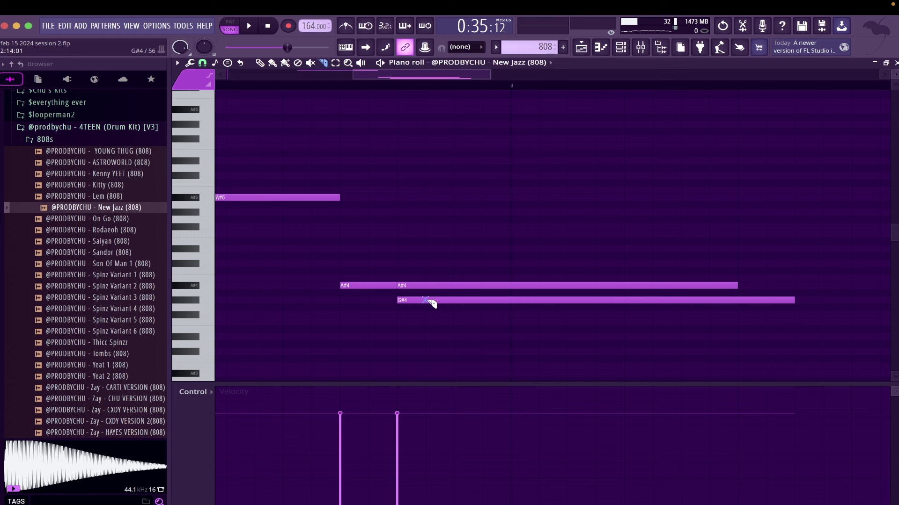
pyautogui.moveTo(424, 295); pyautogui.dragTo(424, 305)
pyautogui.click(450, 302)
pyautogui.press('Delete')
pyautogui.press('p')
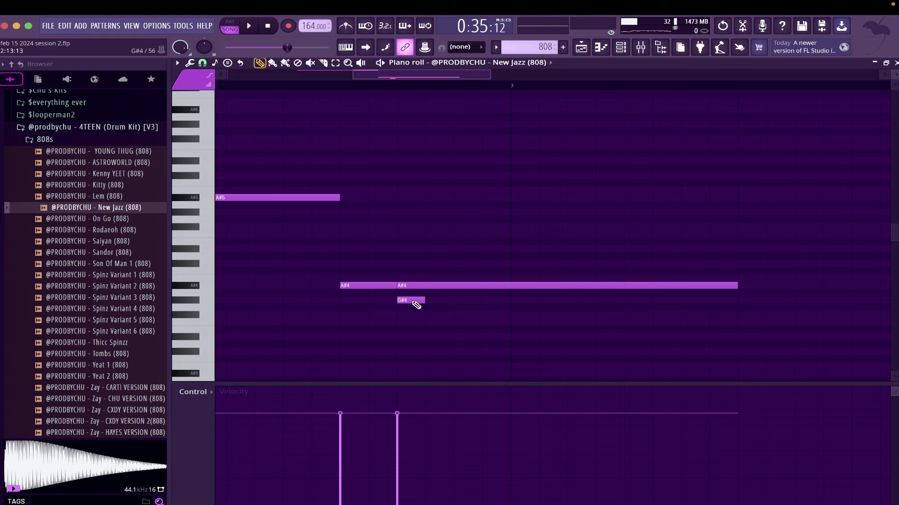
# Turn the one-step G#4 note into a slide note and move it up to A#4
pyautogui.doubleClick(414, 303)
pyautogui.click(380, 241)
pyautogui.press('Return')
pyautogui.press('e')
pyautogui.click(414, 302)
pyautogui.hotkey('shift', 'Up')
pyautogui.press('p')
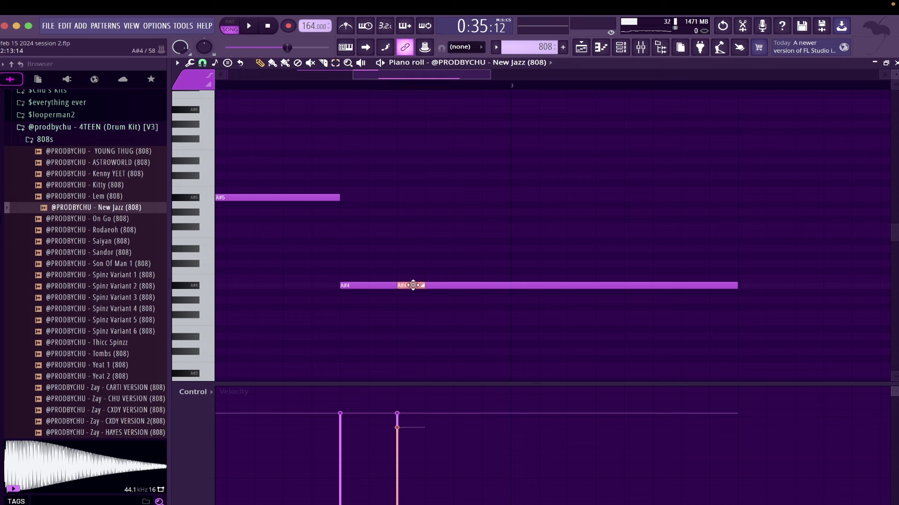
# Add a one-step slide note at 2:14, right after the first slide note, and place it on A#4
pyautogui.click(431, 293)
pyautogui.press('e')
pyautogui.click(434, 296)
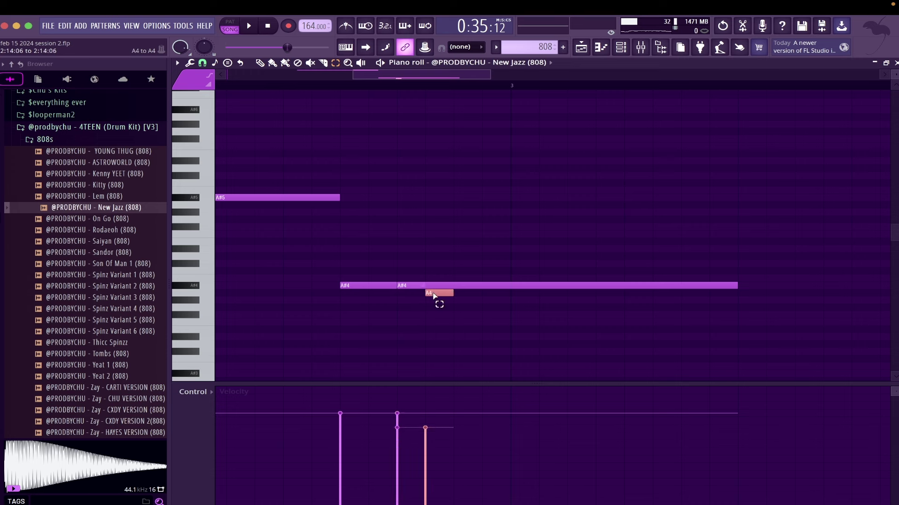
pyautogui.press('p')
pyautogui.click(432, 293)
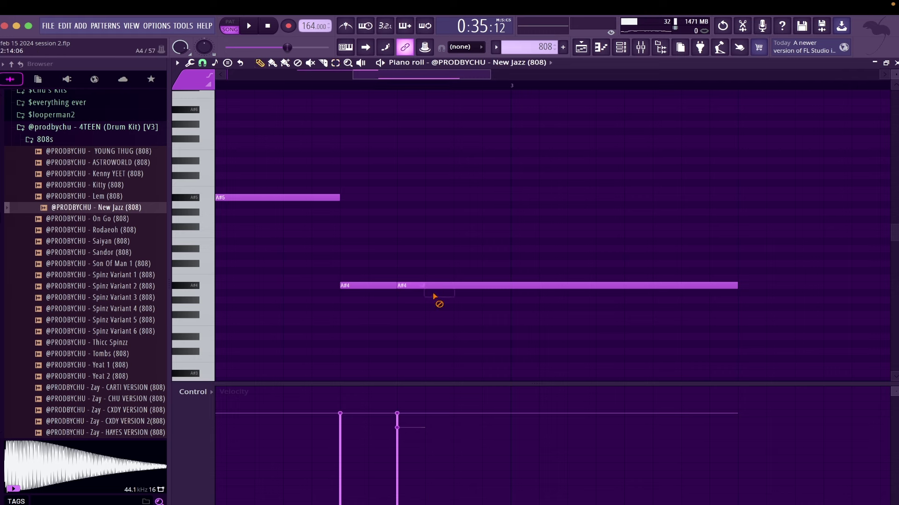
pyautogui.doubleClick(431, 295)
pyautogui.click(384, 241)
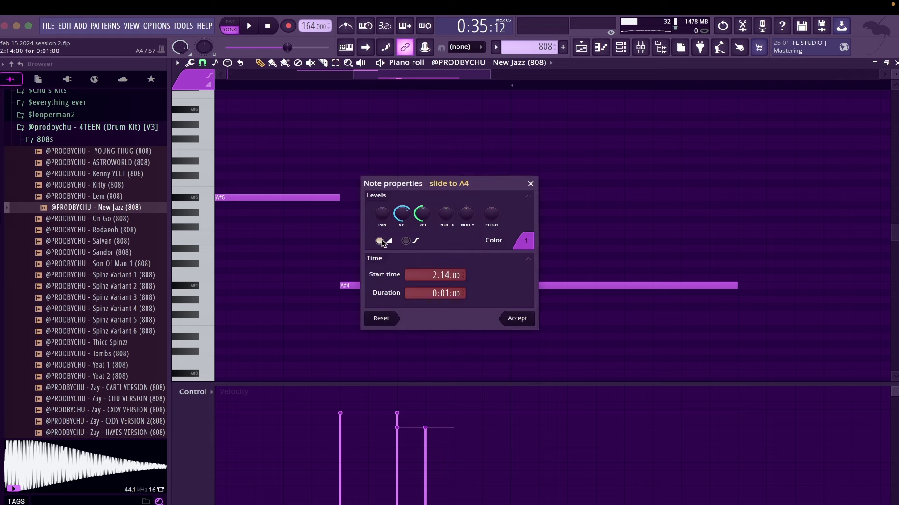
pyautogui.press('Return')
# Lower the velocity of the slide note at 2:14 to about 39%
pyautogui.press('space')
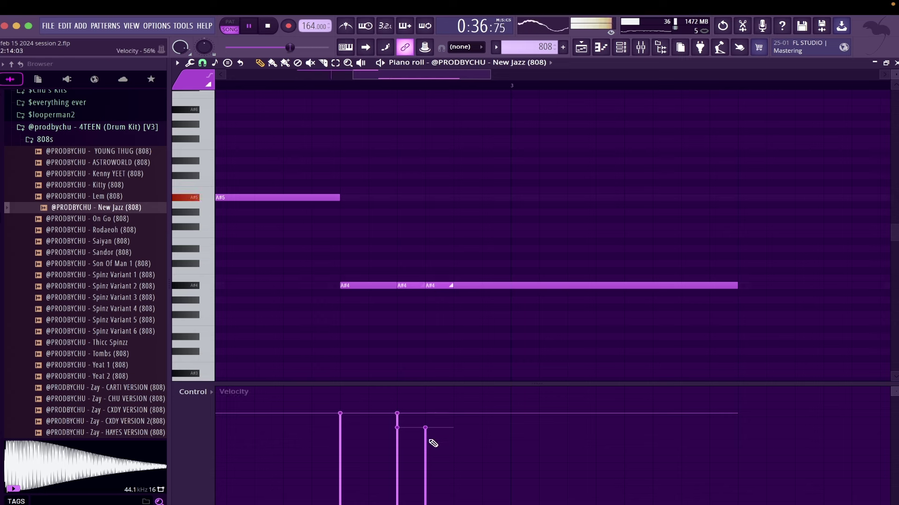
pyautogui.moveTo(434, 459)
pyautogui.mouseDown()
pyautogui.moveTo(434, 469)
pyautogui.moveTo(427, 461)
pyautogui.mouseUp()
pyautogui.press('space')
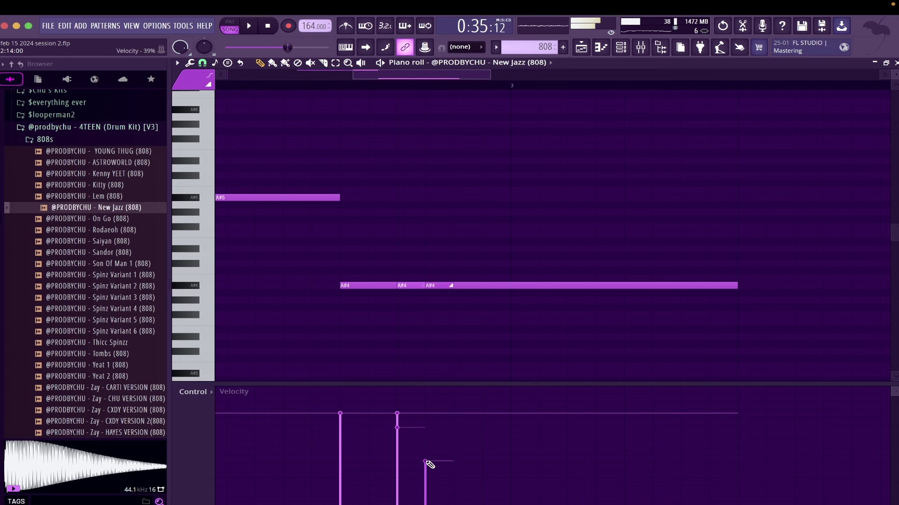
# Repeat the pair of A#4 slide notes up to bar 3 and play the 808 pattern
pyautogui.doubleClick(422, 286)
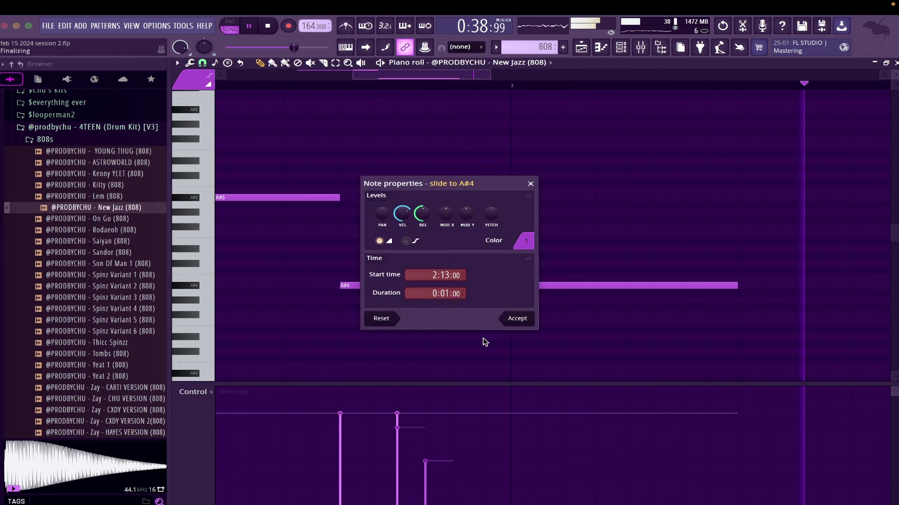
pyautogui.click(531, 184)
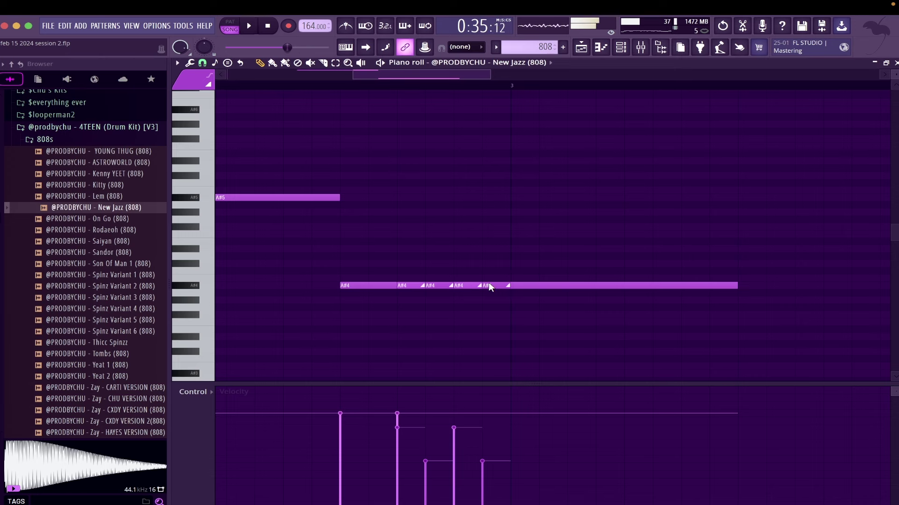
pyautogui.scroll(-2, 521, 279)
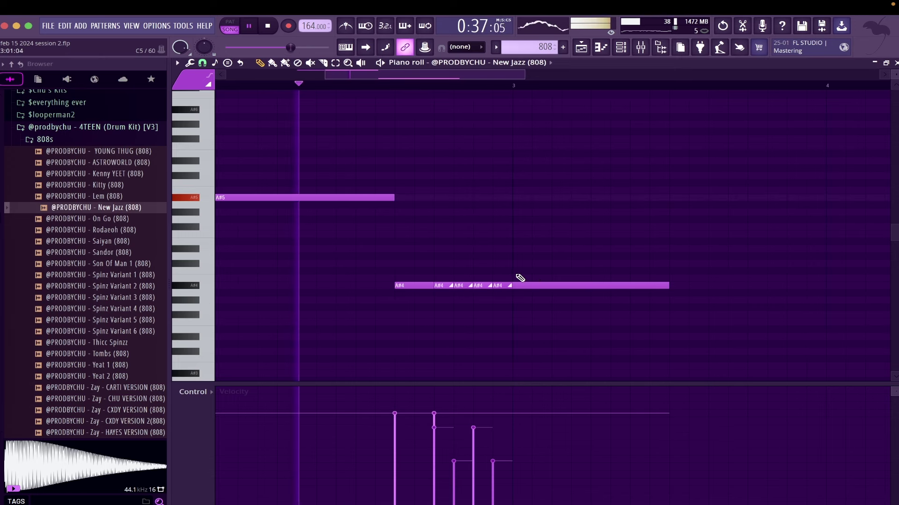
pyautogui.scroll(-4, 520, 276)
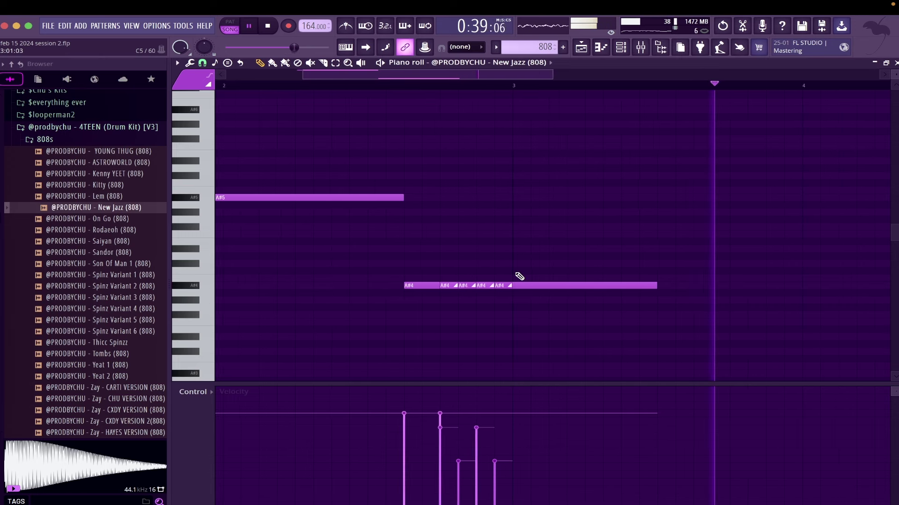
pyautogui.scroll(2, 519, 277)
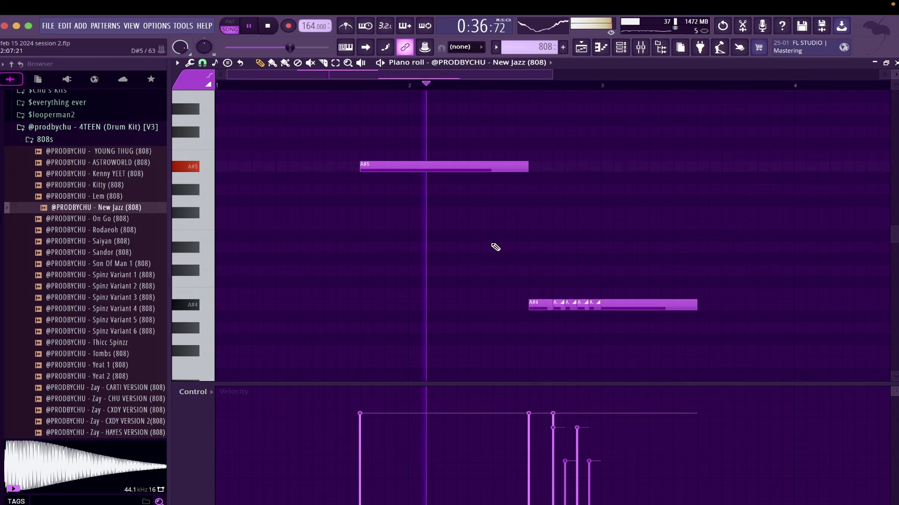
# Raise all the 808 notes by one octave and play the pattern again
pyautogui.press('space')
pyautogui.press('super+Up')
pyautogui.press('space')
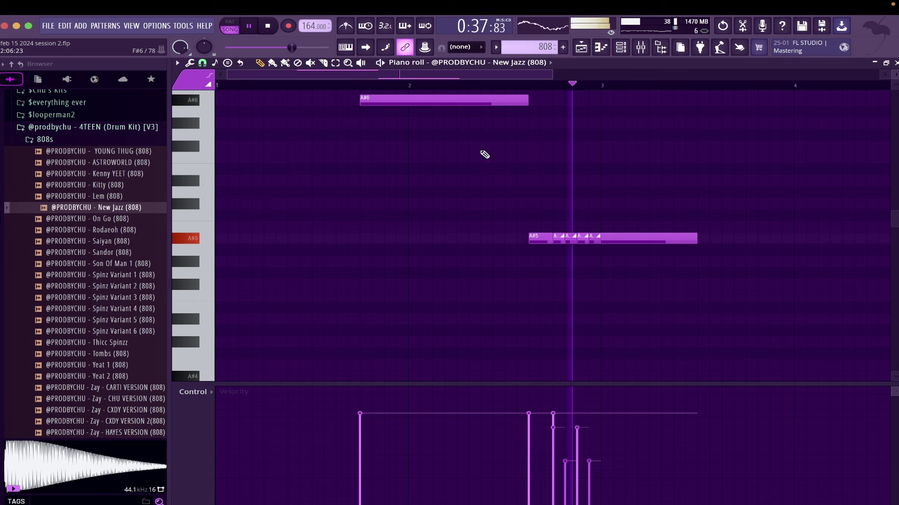
pyautogui.press('space')
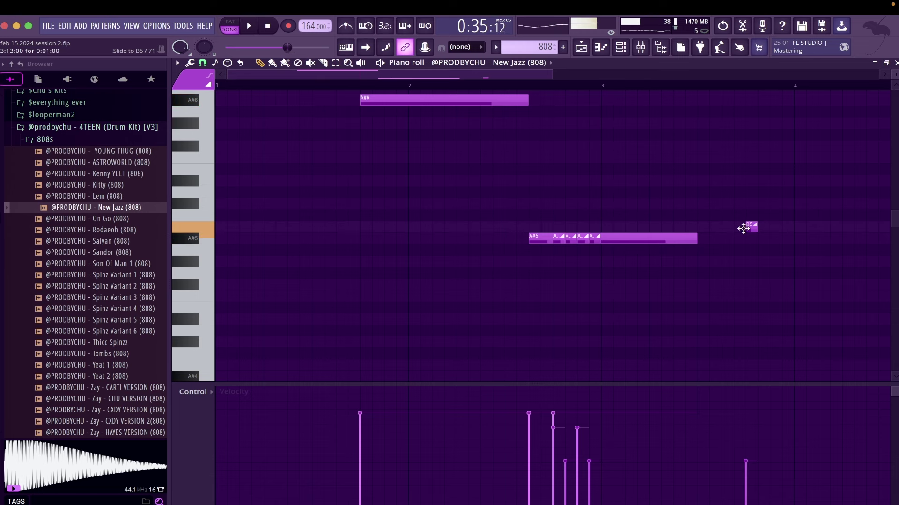
# Add a regular, non-slide B5 note at 3:13 to the 808 pattern and make it eight steps long
pyautogui.press('space')
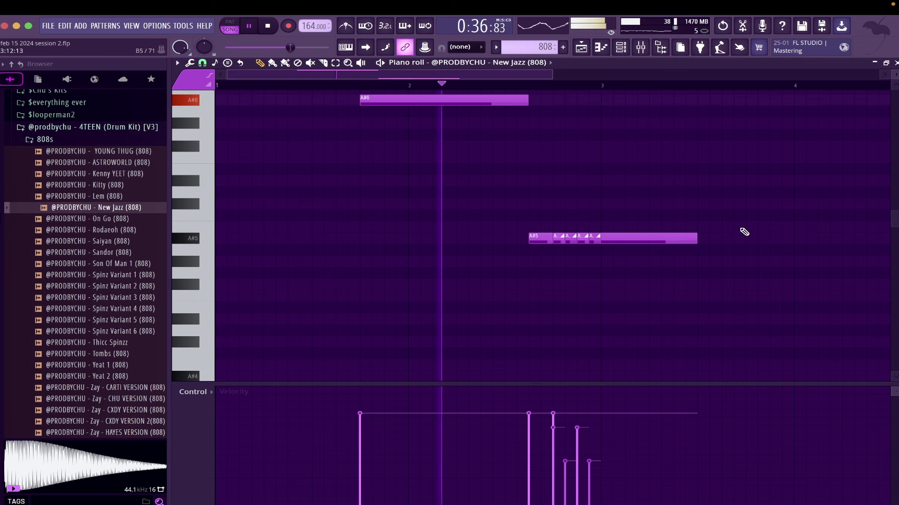
pyautogui.click(745, 227)
pyautogui.click(793, 227)
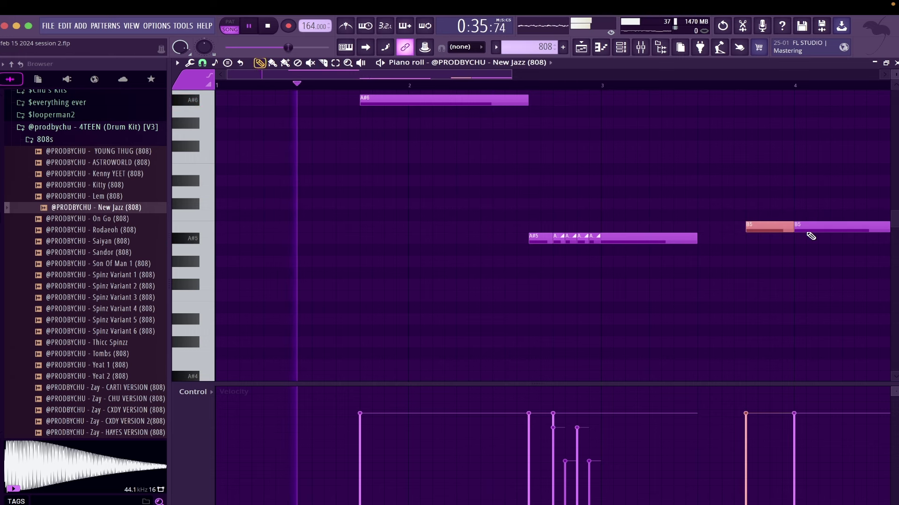
pyautogui.rightClick(811, 236)
pyautogui.moveTo(795, 227); pyautogui.dragTo(841, 231)
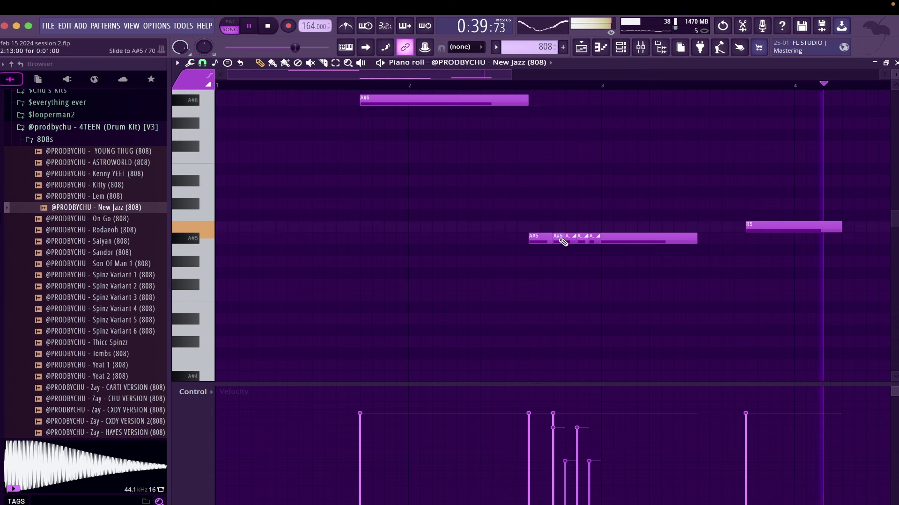
# Add four one-step B5 slide notes from 4:01 to 4:04, lowering the velocity of the one at 4:03
pyautogui.click(796, 227)
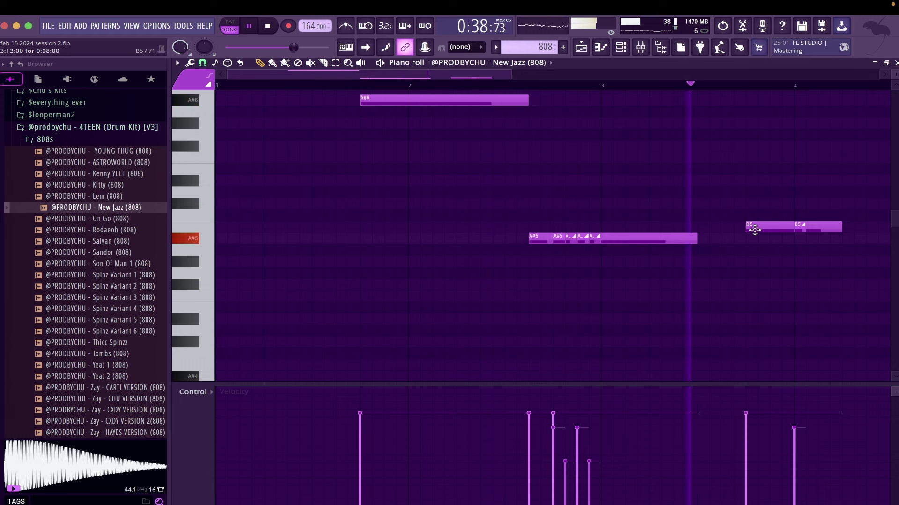
pyautogui.click(807, 227)
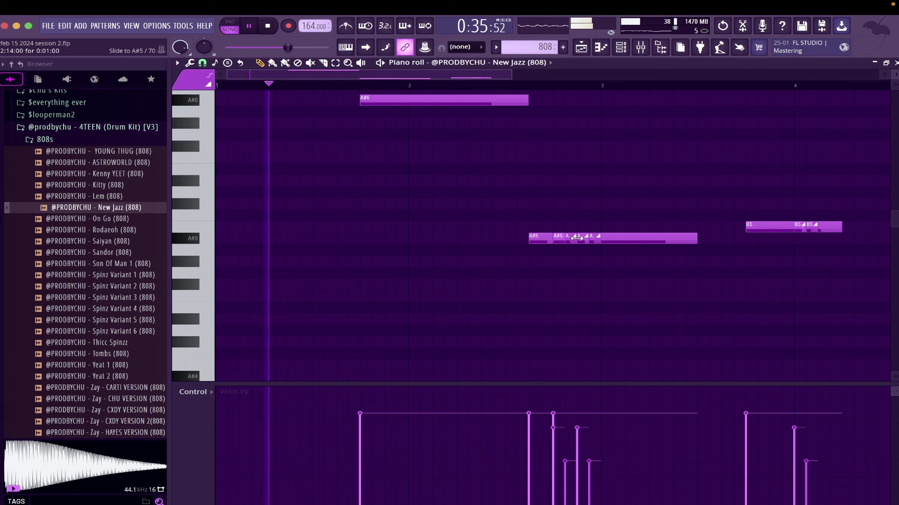
pyautogui.click(820, 227)
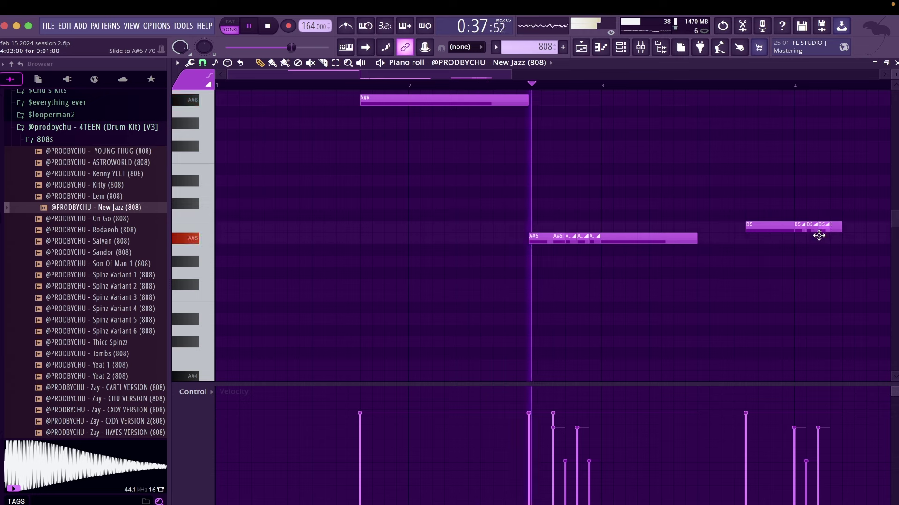
pyautogui.click(818, 447)
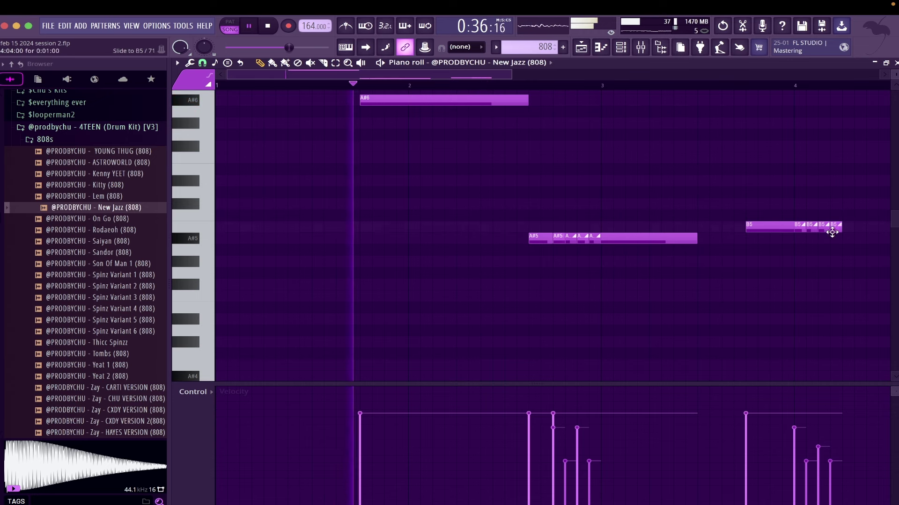
pyautogui.click(829, 228)
# Try the last two B5 slide notes an octave lower at B4, and return them to B5
pyautogui.hotkey('ctrl', 'Down')
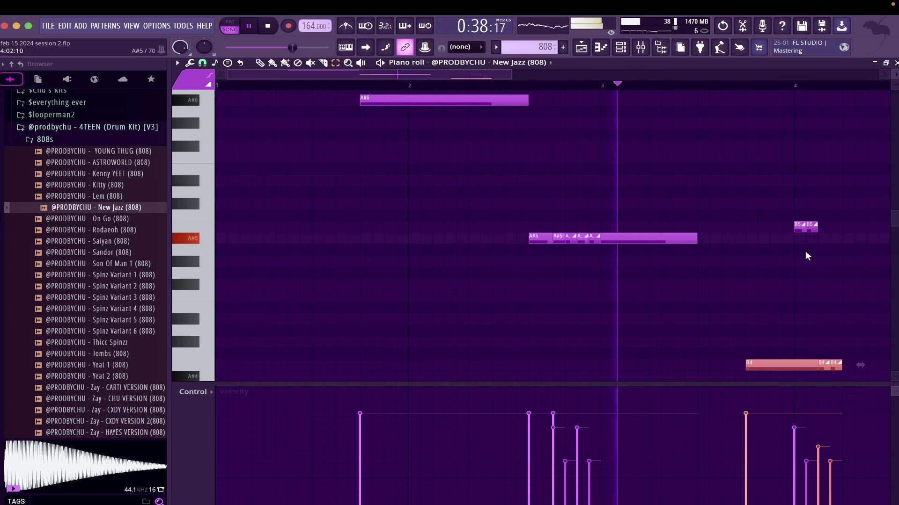
pyautogui.keyDown('ctrl'); pyautogui.click(780, 358); pyautogui.keyUp('ctrl')
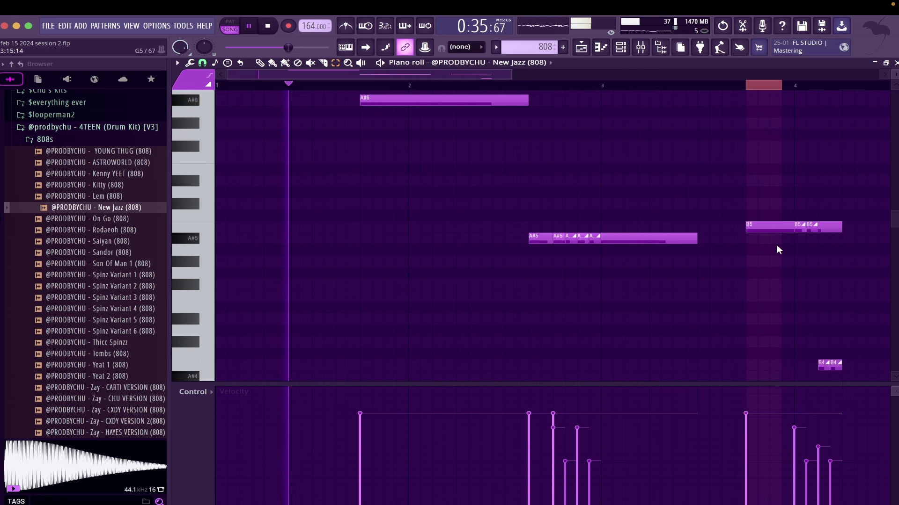
pyautogui.keyDown('ctrl'); pyautogui.click(790, 87); pyautogui.keyUp('ctrl')
pyautogui.keyDown('ctrl'); pyautogui.rightClick(770, 115); pyautogui.keyUp('ctrl')
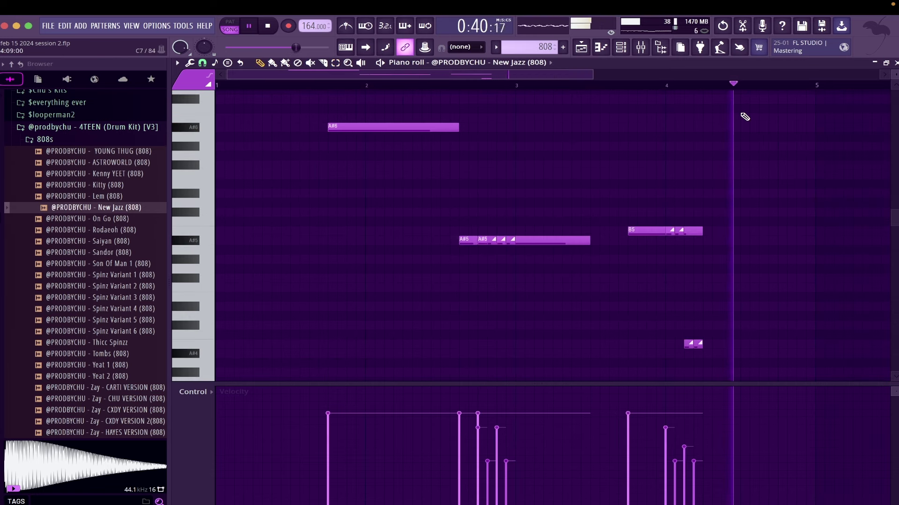
pyautogui.moveTo(724, 330); pyautogui.dragTo(665, 350)
pyautogui.hotkey('ctrl', 'Up')
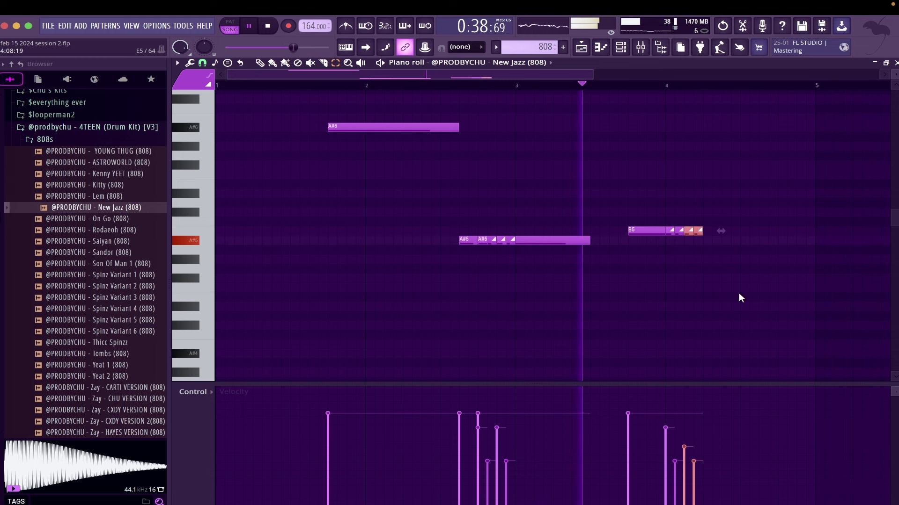
# Lower all the 808 notes by one octave and duplicate the whole four-bar phrase
pyautogui.hotkey('ctrl', 'd')
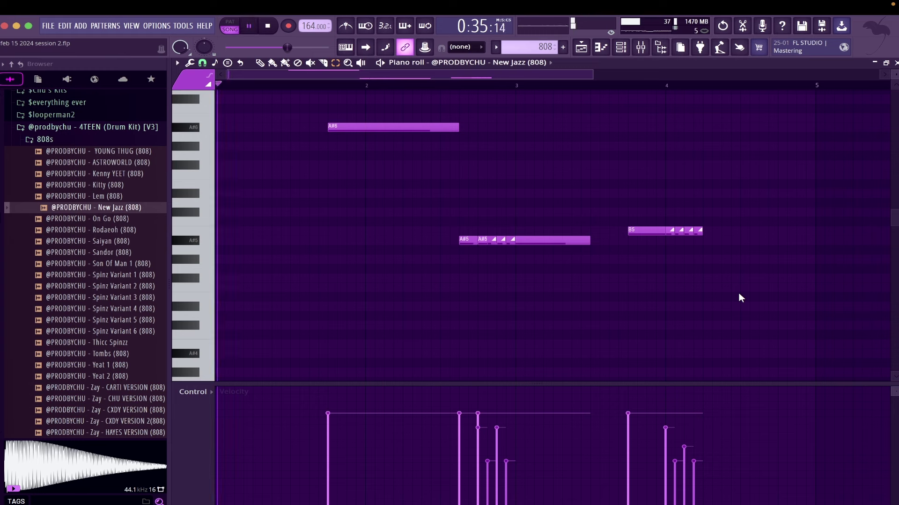
pyautogui.hotkey('ctrl', 'Down')
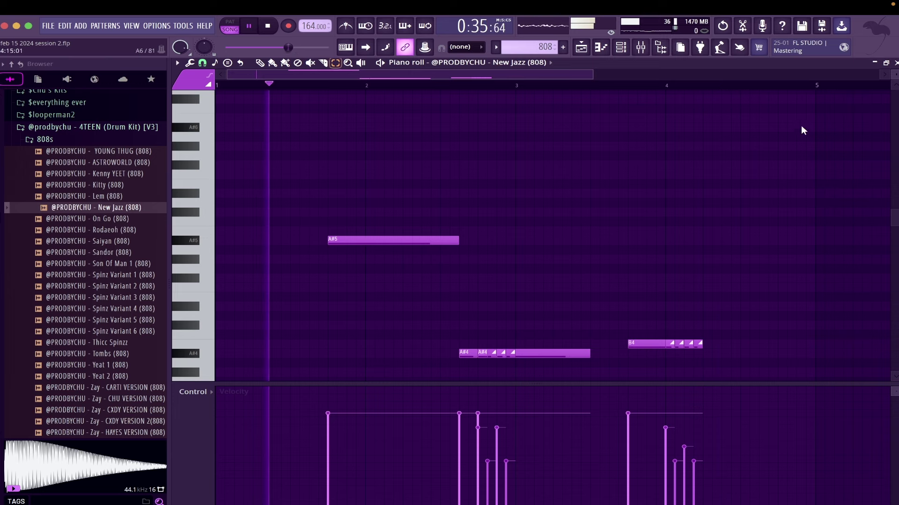
pyautogui.hotkey('ctrl', 'a')
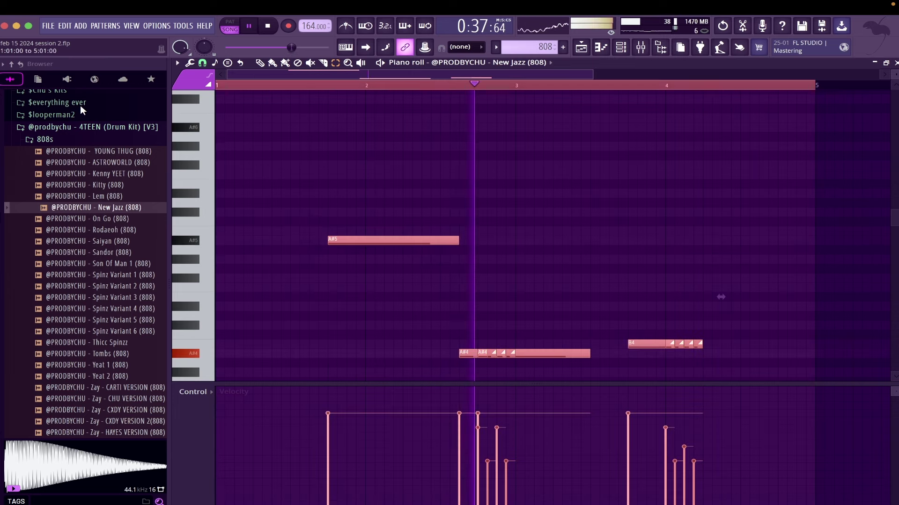
pyautogui.hotkey('ctrl', 'b')
pyautogui.click(896, 62)
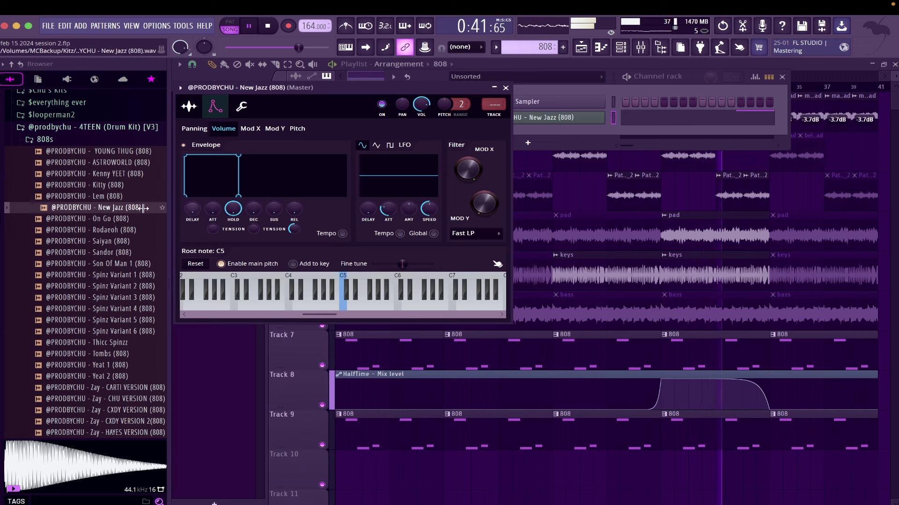
# Preview the Kitty (808) sample and add it to the channel rack as a new channel
pyautogui.click(128, 187)
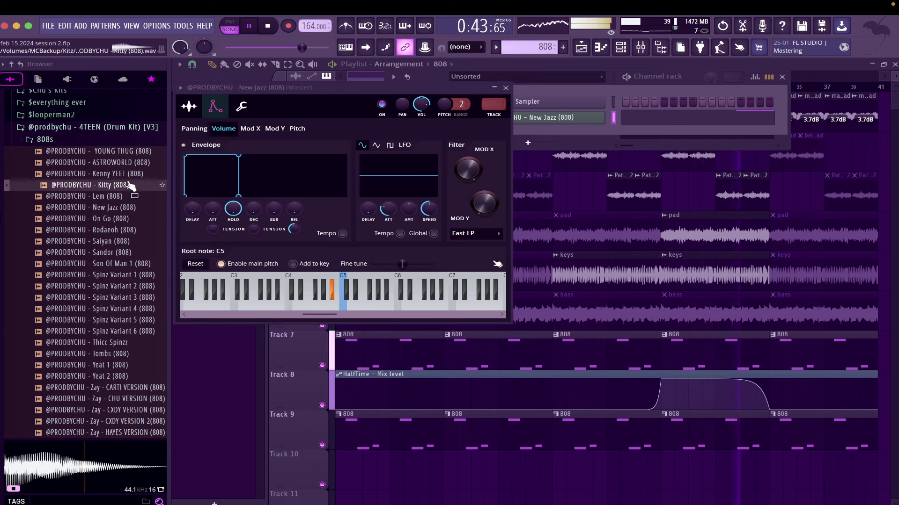
pyautogui.moveTo(131, 186); pyautogui.dragTo(132, 183)
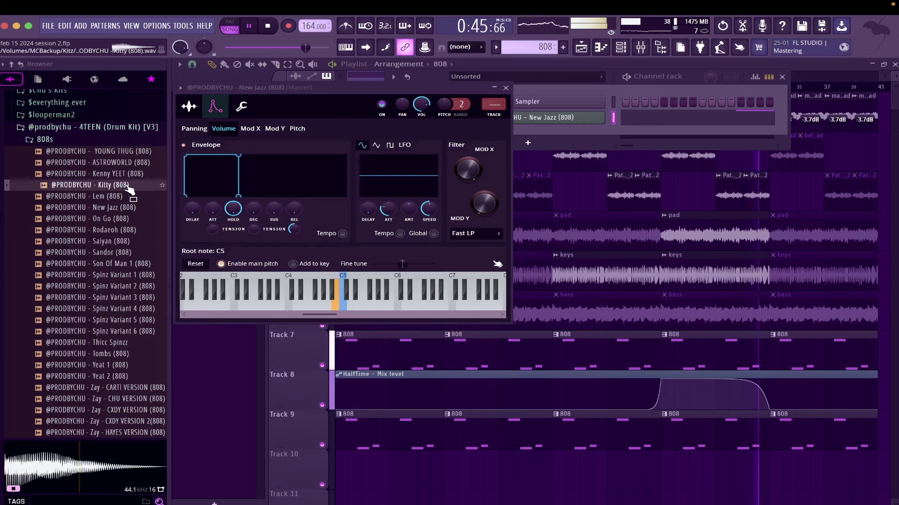
pyautogui.rightClick(129, 188)
pyautogui.click(141, 201)
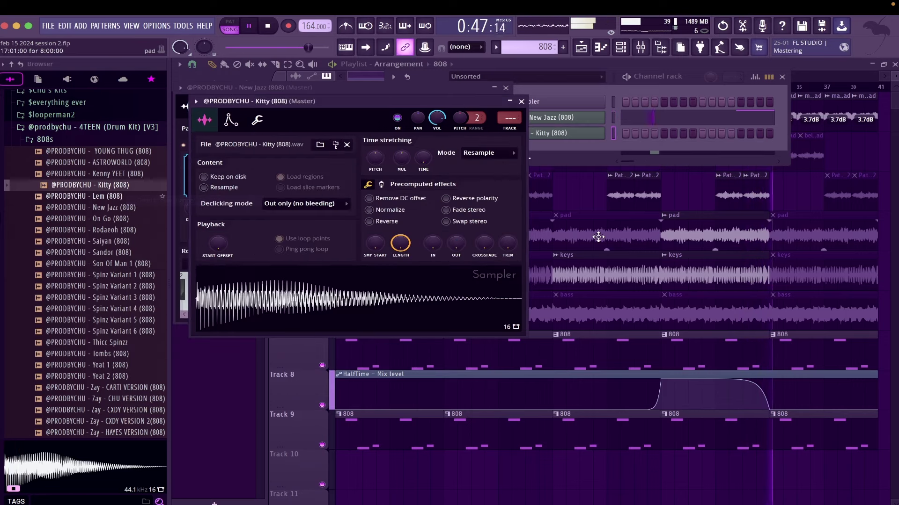
# Enable the volume envelope of the Kitty 808 and set its release time to about 31%
pyautogui.click(586, 137)
pyautogui.click(587, 137)
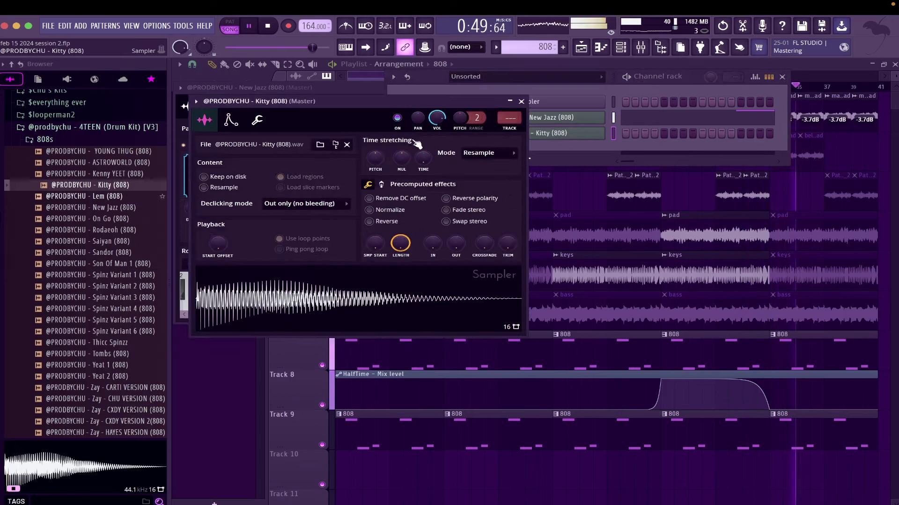
pyautogui.click(238, 124)
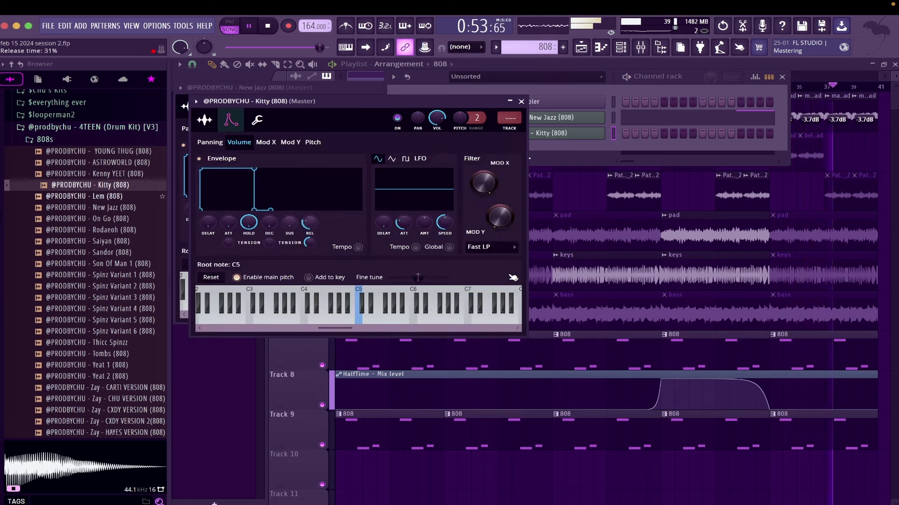
# In the Kitty 808's piano roll, add a 13-step B4 note at 4:05 and slightly lower its velocity
pyautogui.rightClick(600, 139)
pyautogui.click(631, 135)
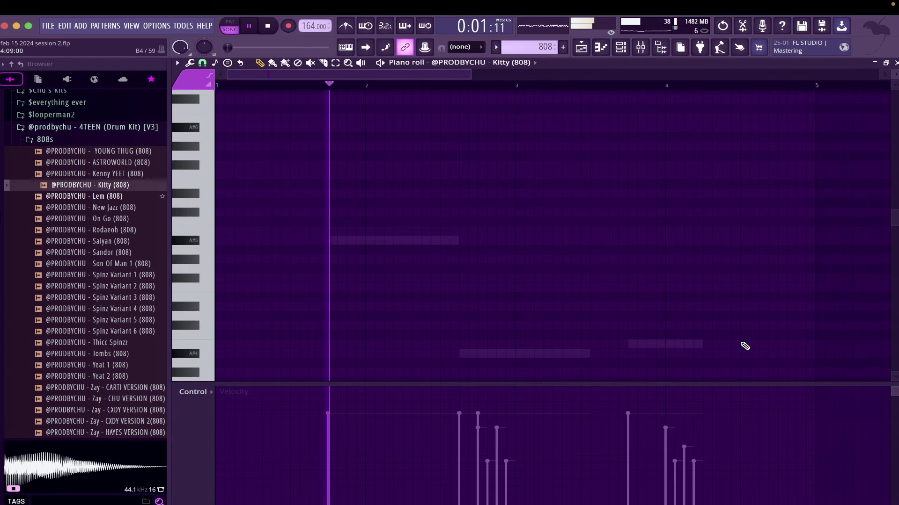
pyautogui.click(705, 344)
pyautogui.moveTo(712, 344); pyautogui.dragTo(824, 346)
pyautogui.click(724, 417)
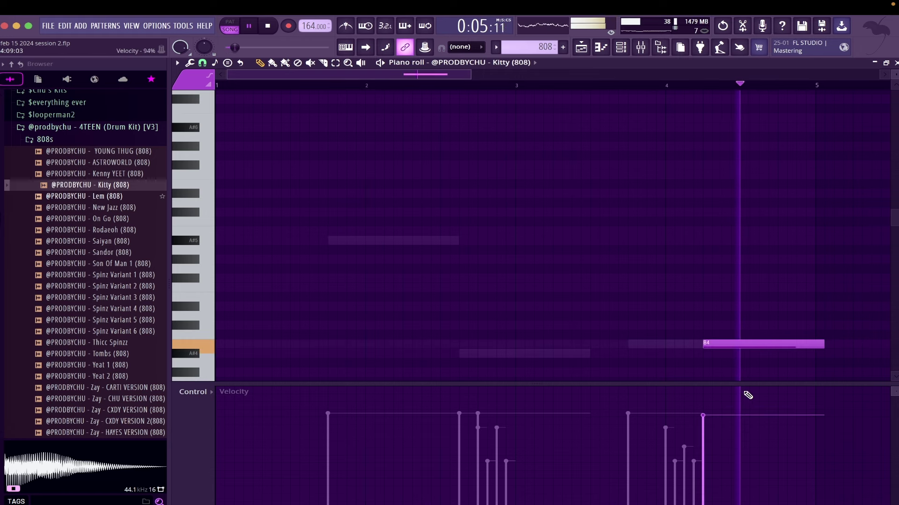
# Raise the Kitty note to C7, play it from bar 4, and lower it to B6
pyautogui.press('space')
pyautogui.moveTo(759, 342); pyautogui.dragTo(756, 331)
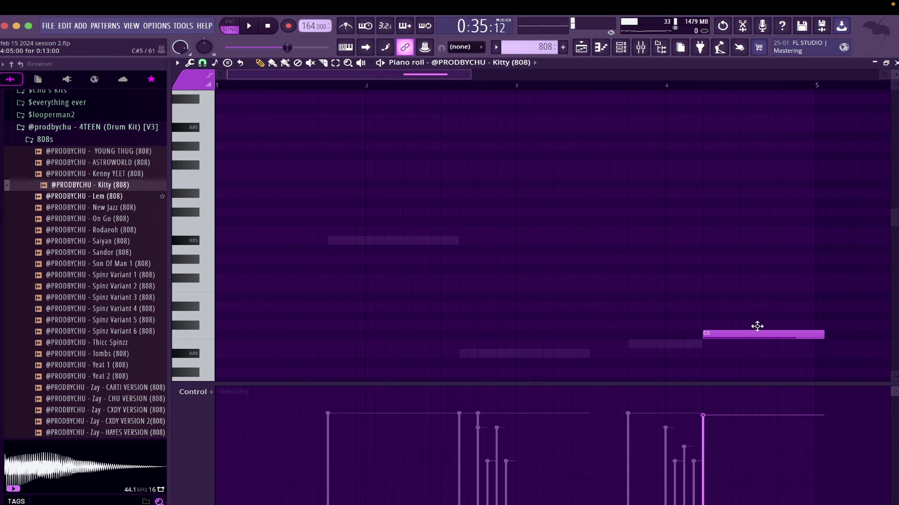
pyautogui.press('space')
pyautogui.hotkey('ctrl', 'Up')
pyautogui.hotkey('ctrl', 'Up')
pyautogui.click(665, 86)
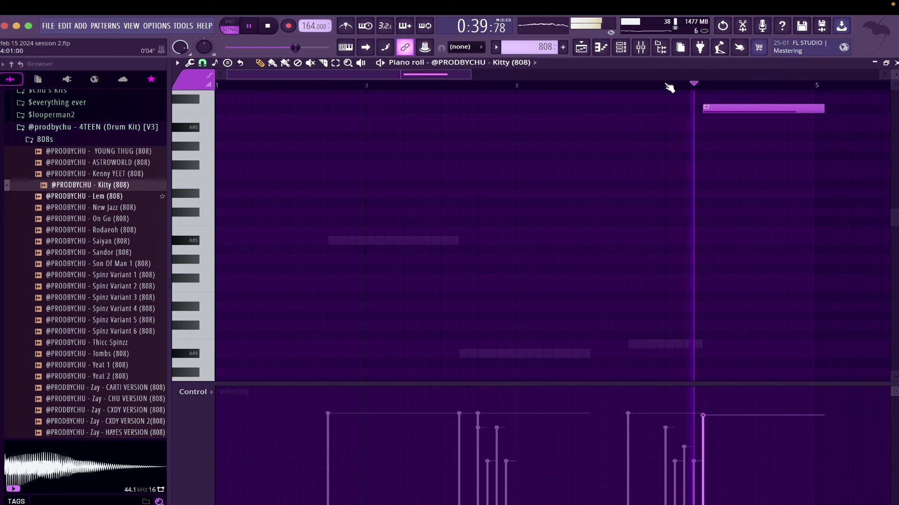
pyautogui.press('space')
pyautogui.moveTo(711, 108); pyautogui.dragTo(711, 117)
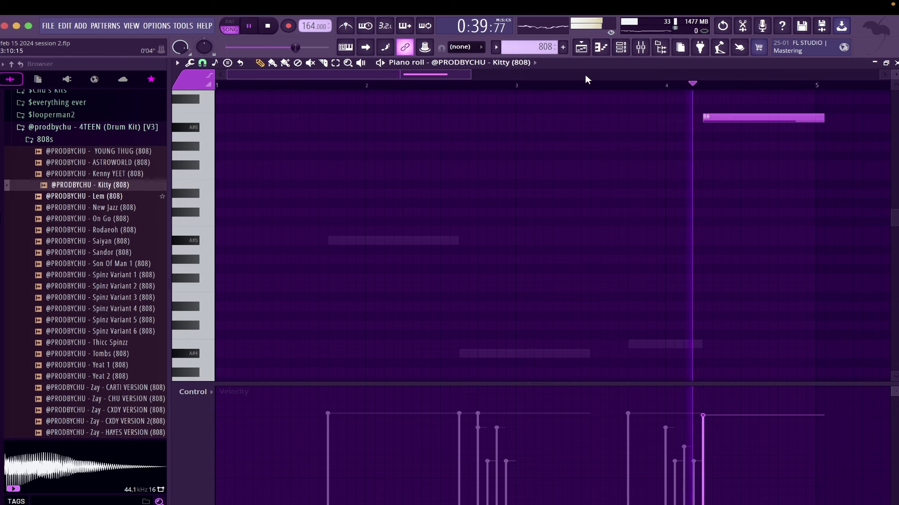
pyautogui.press('space')
# Add a 13-step A#6 note to the Kitty 808 starting at 4:11 and split it at 4:13
pyautogui.click(778, 128)
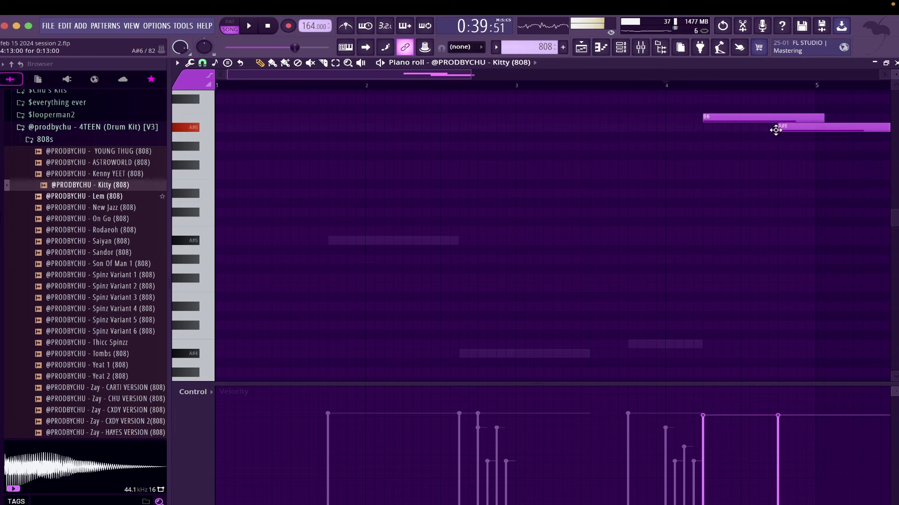
pyautogui.press('space')
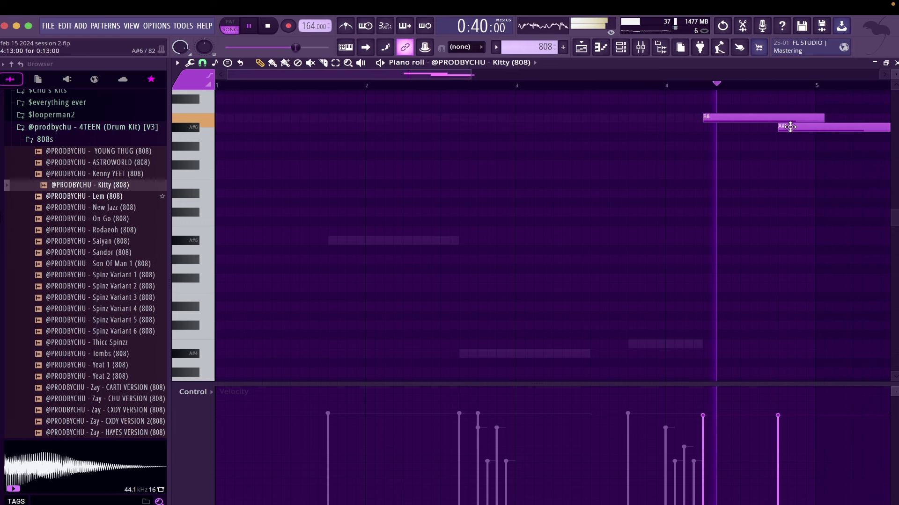
pyautogui.press('space')
pyautogui.moveTo(790, 126); pyautogui.dragTo(775, 126)
pyautogui.press('space')
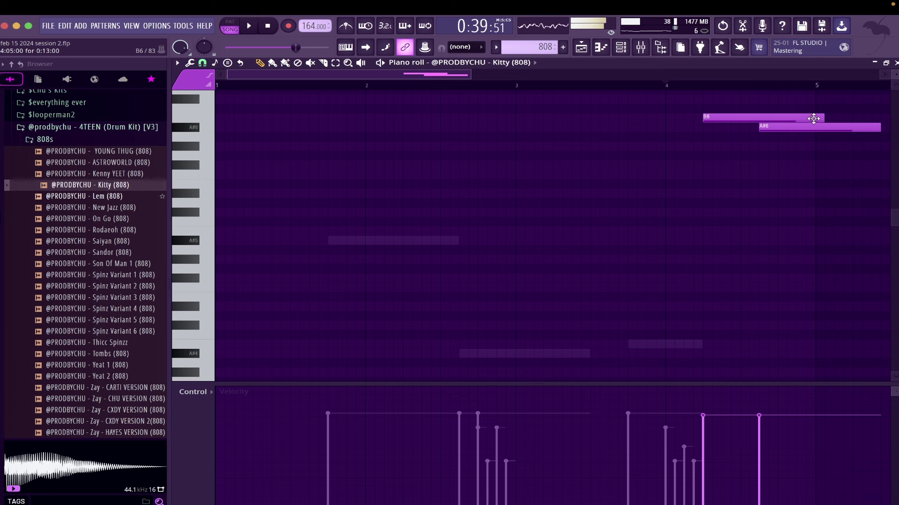
pyautogui.click(778, 127)
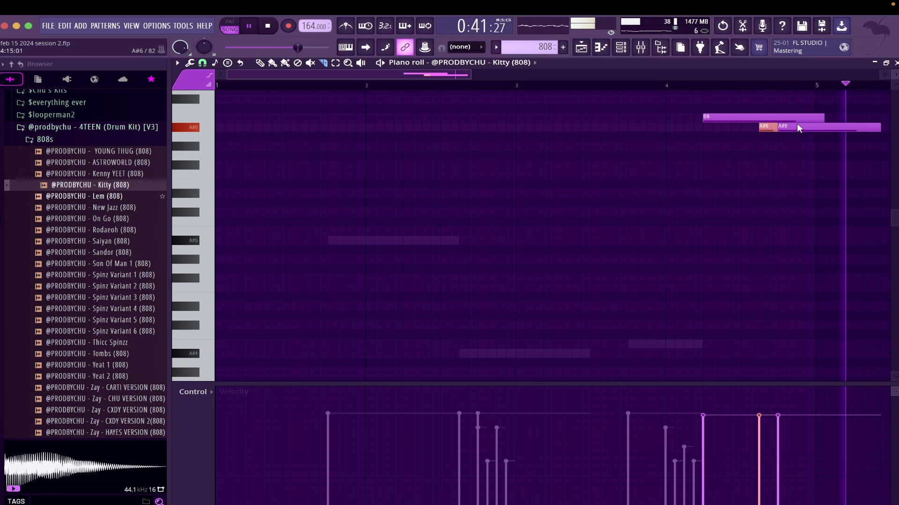
pyautogui.press('space')
# Slice the B6 note and delete the cut pieces to make it end at 4:11, where the A#6 note starts
pyautogui.press('c')
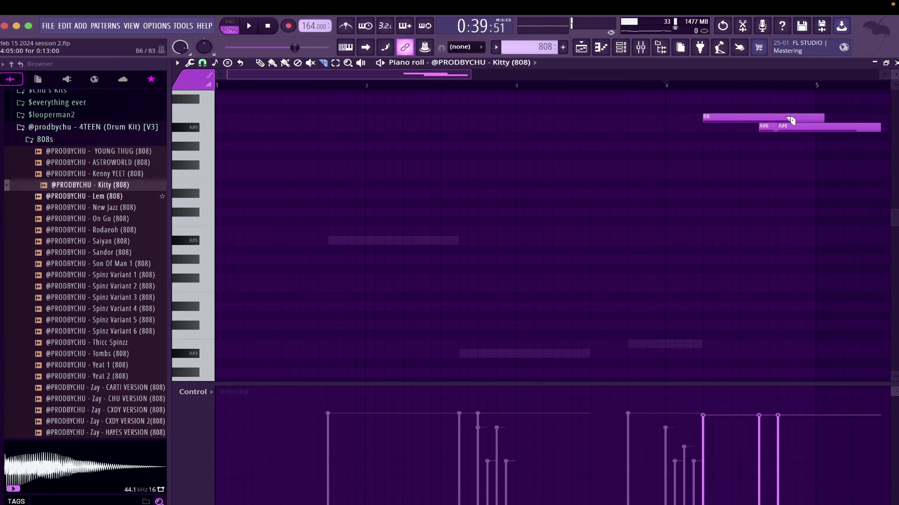
pyautogui.click(777, 118)
pyautogui.press('t')
pyautogui.rightClick(781, 119)
pyautogui.press('c')
pyautogui.moveTo(759, 117); pyautogui.dragTo(759, 125)
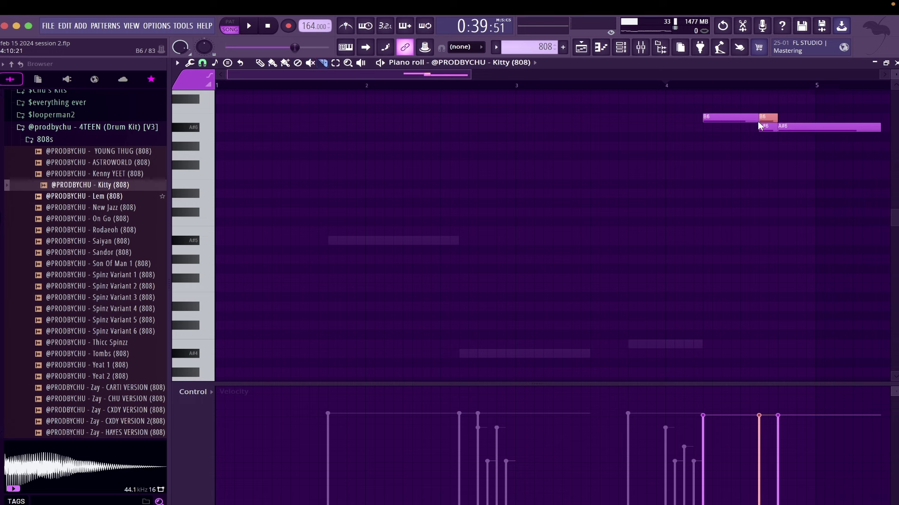
pyautogui.press('p')
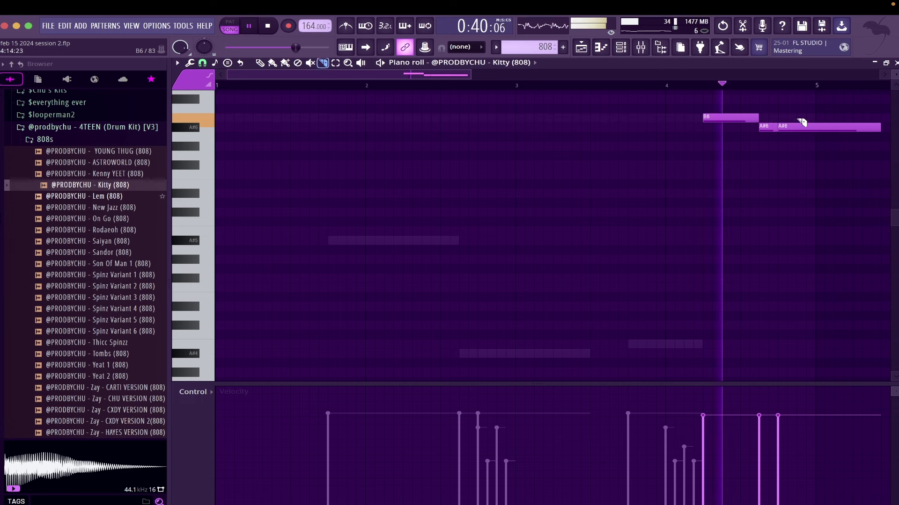
# Cut off the part of the A#6 note past the start of bar 5, and lower all Kitty notes by two octaves
pyautogui.press('c')
pyautogui.moveTo(816, 119); pyautogui.dragTo(829, 134)
pyautogui.press('e')
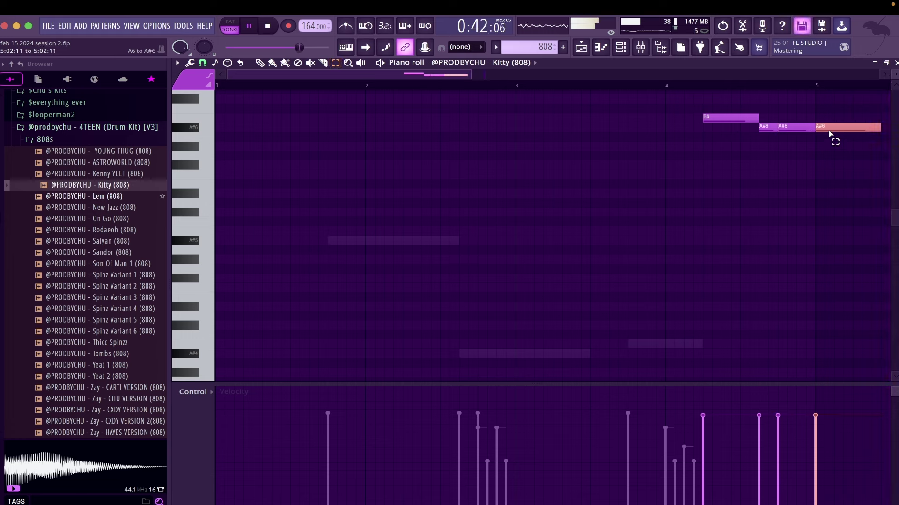
pyautogui.hotkey('ctrl', 'Down')
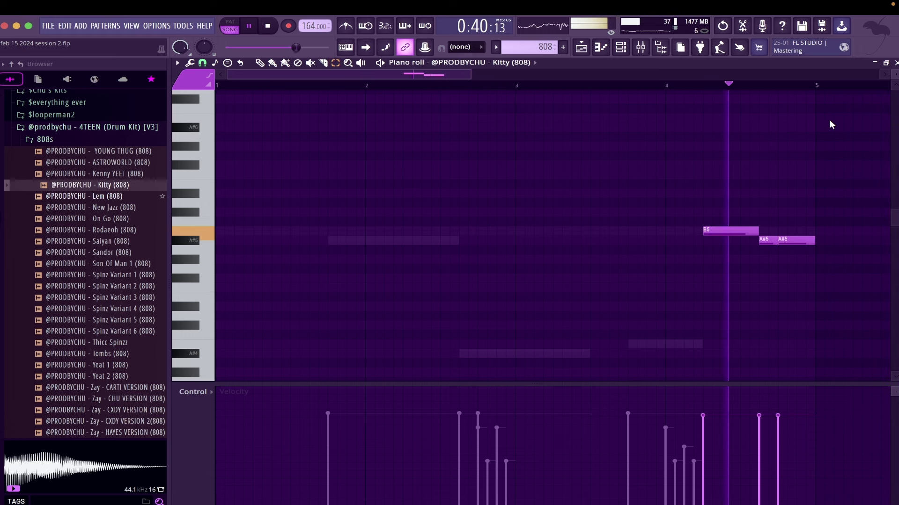
pyautogui.hotkey('ctrl', 'Down')
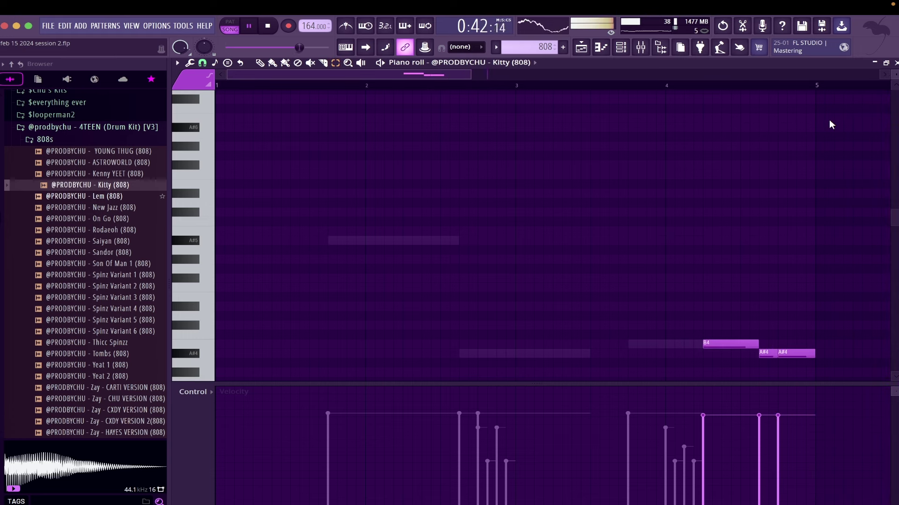
# Duplicate the Kitty 808's end-of-phrase notes into bars 5 to 8 and close its piano roll
pyautogui.moveTo(818, 88); pyautogui.dragTo(128, 129)
pyautogui.press('super+b')
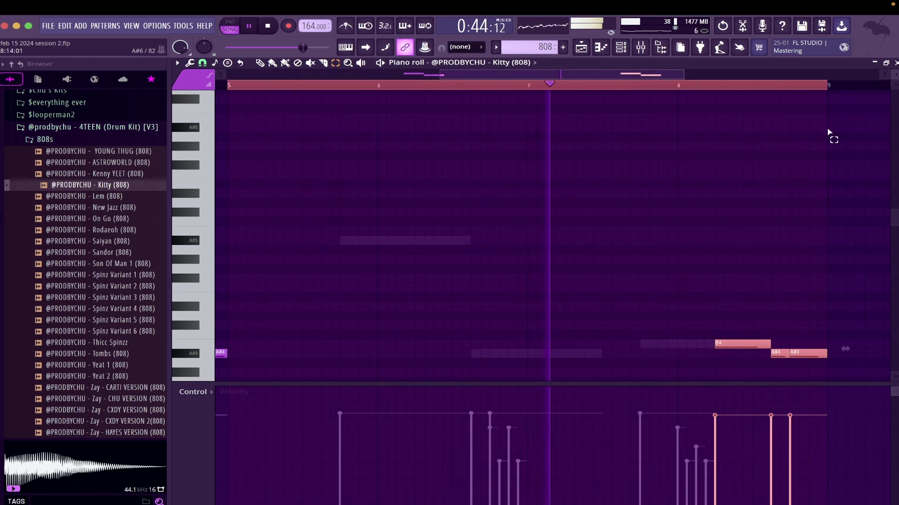
pyautogui.click(895, 62)
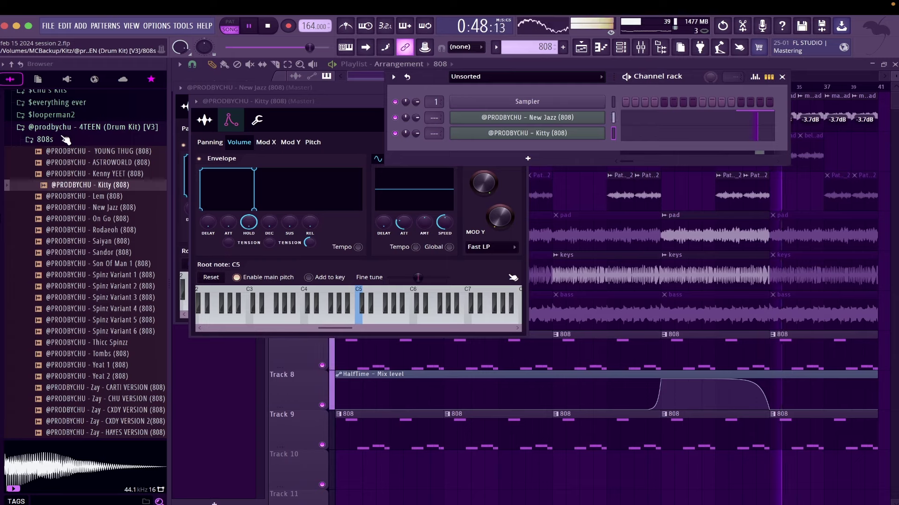
# Browse to the 808s folder in the Centerfold Suite 4 kit's one-shot drums
pyautogui.click(63, 138)
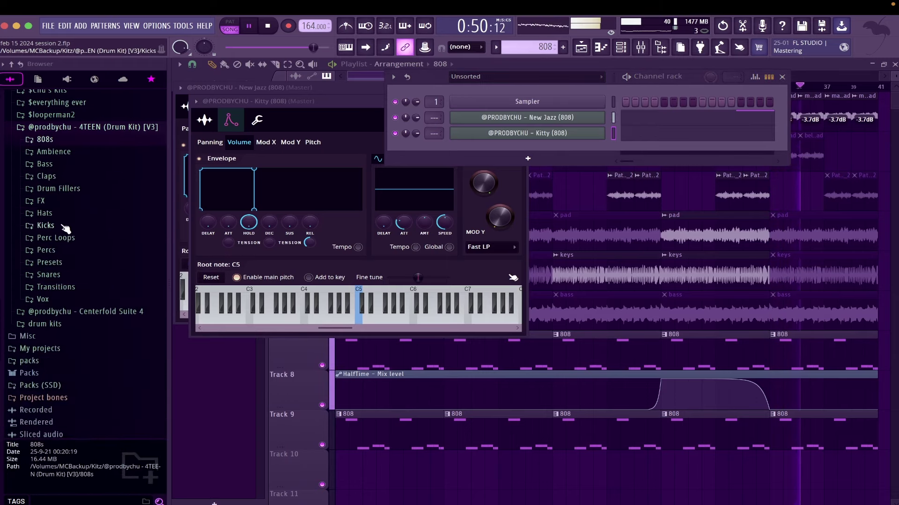
pyautogui.click(84, 311)
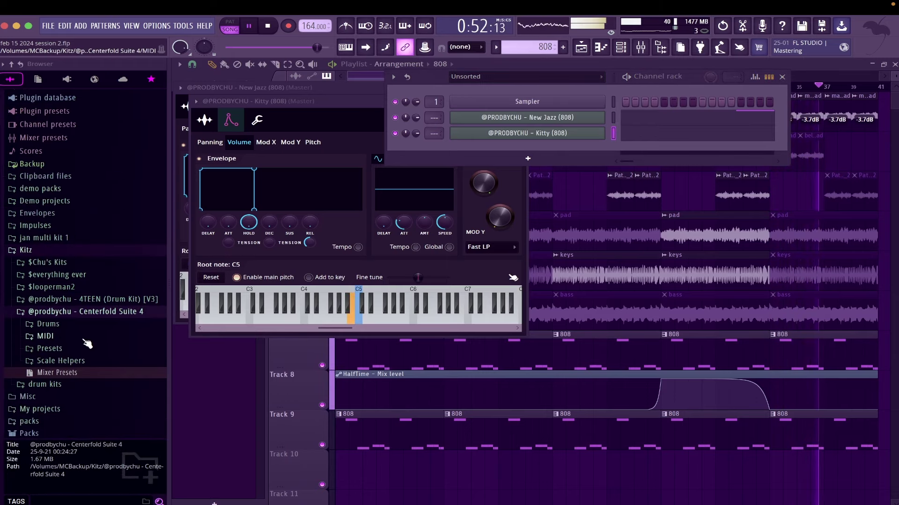
pyautogui.click(76, 327)
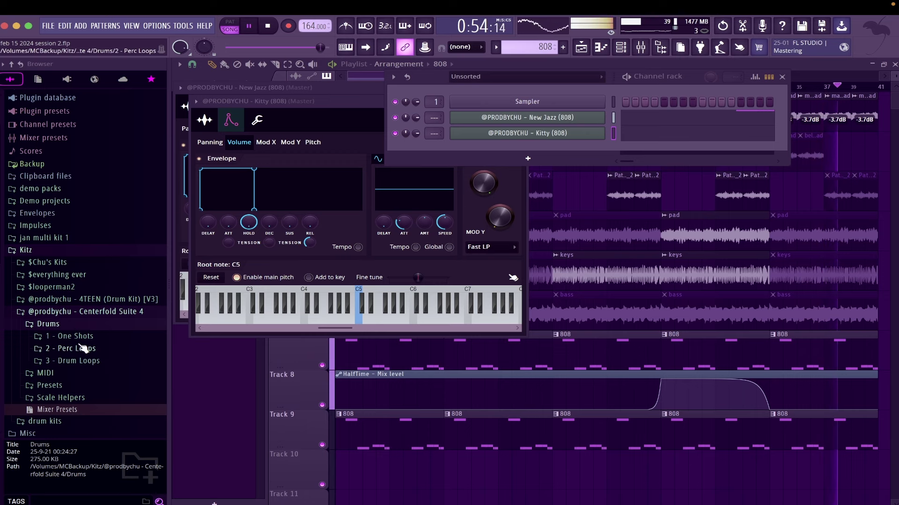
pyautogui.click(77, 341)
pyautogui.click(77, 349)
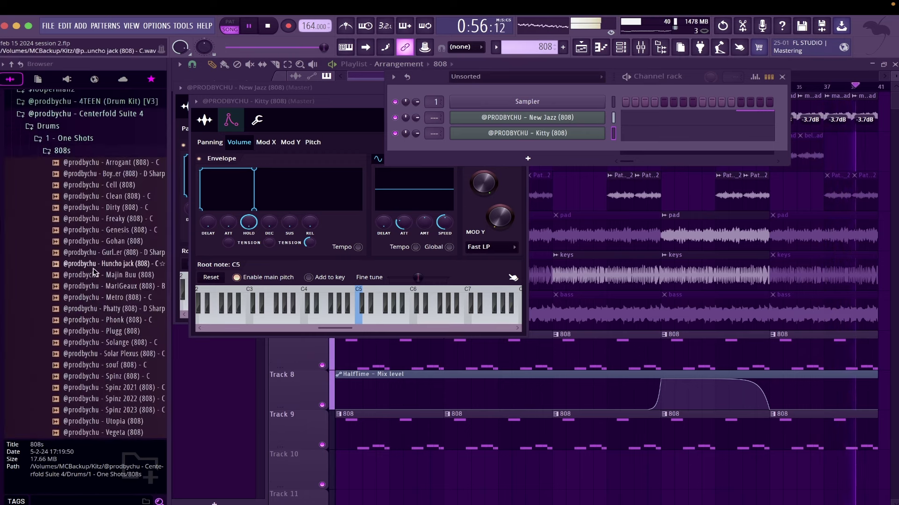
# Audition several Centerfold Suite 4 808s and load Utopia (808) into a new channel
pyautogui.click(109, 220)
pyautogui.click(110, 243)
pyautogui.click(104, 309)
pyautogui.click(110, 377)
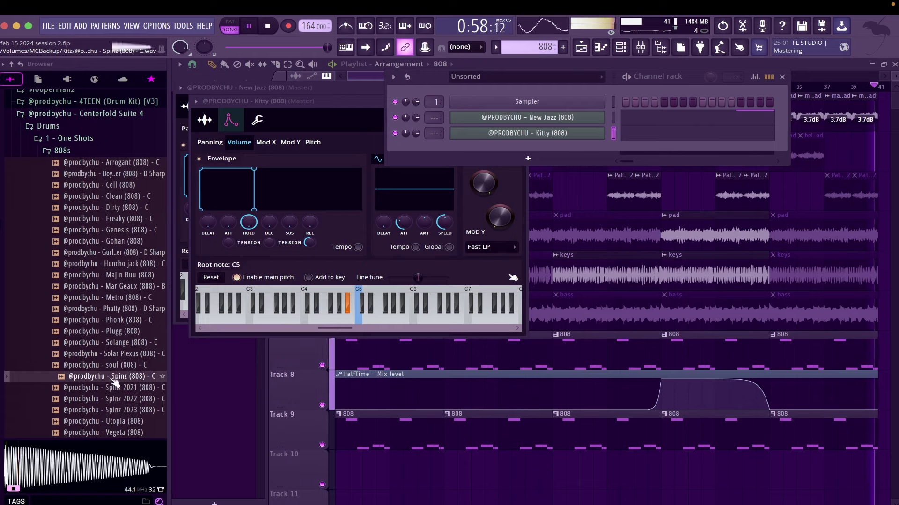
pyautogui.click(117, 433)
pyautogui.click(115, 421)
pyautogui.rightClick(115, 422)
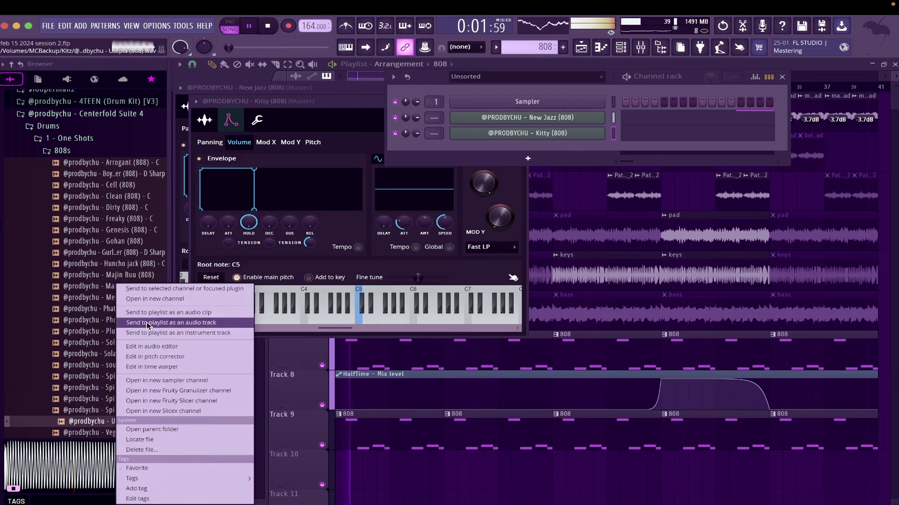
pyautogui.click(147, 300)
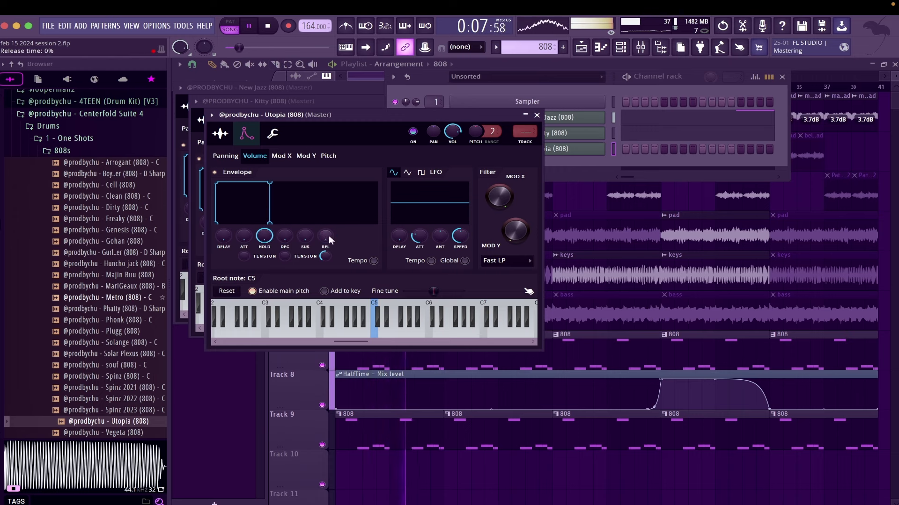
# Open the Utopia 808's piano roll and restart the song from the beginning to hear where its notes belong
pyautogui.click(591, 170)
pyautogui.rightClick(586, 148)
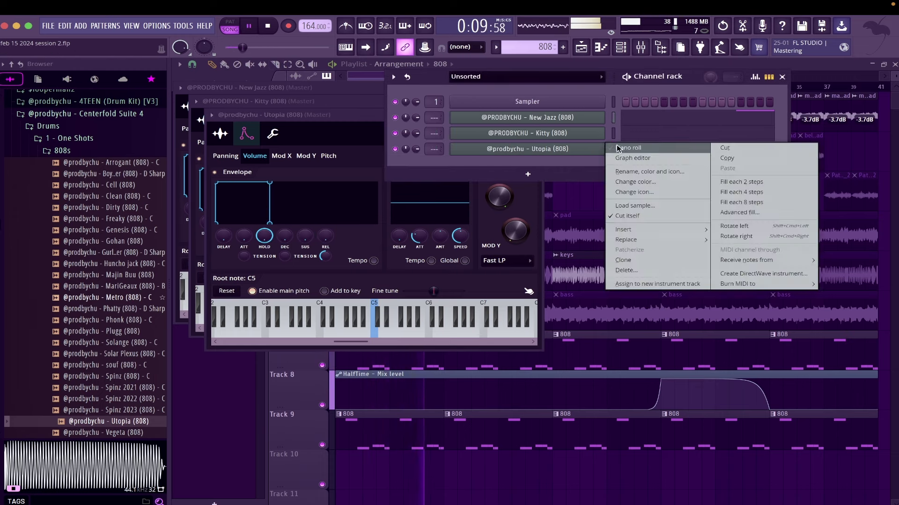
pyautogui.click(628, 148)
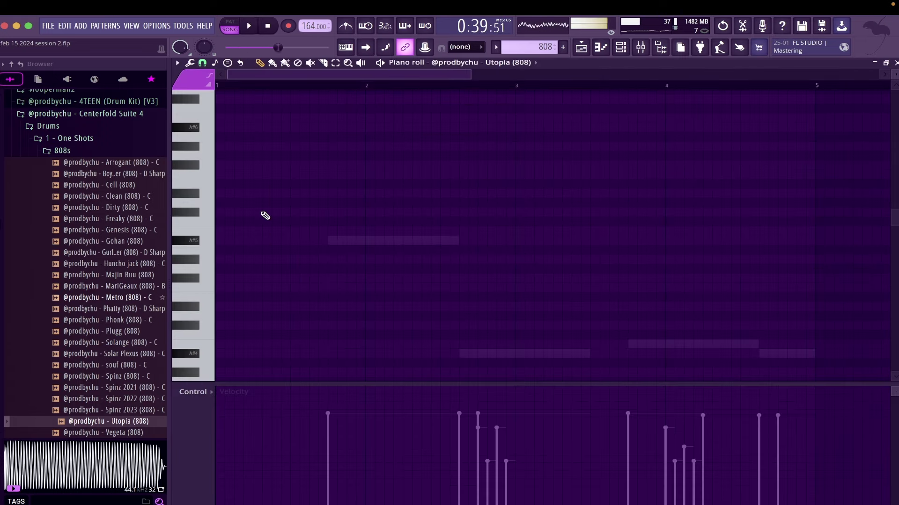
pyautogui.press('space')
pyautogui.click(239, 85)
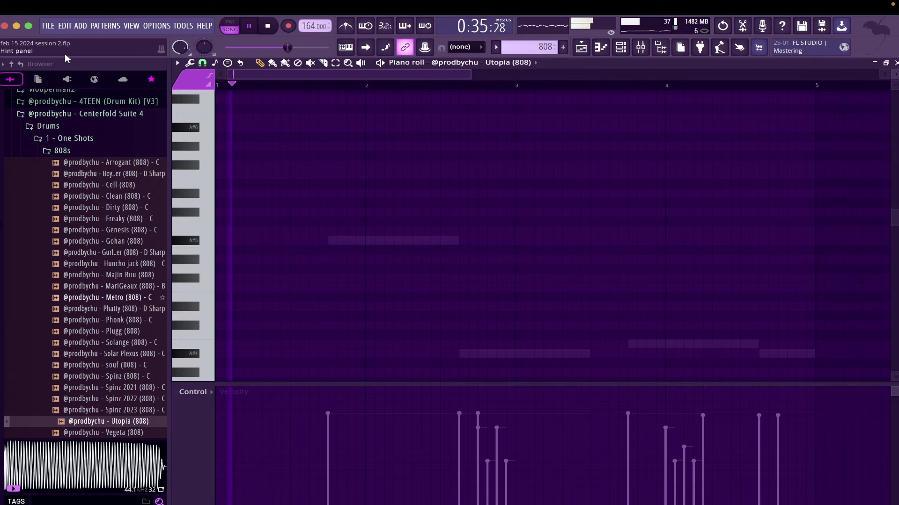
pyautogui.click(275, 30)
pyautogui.press('space')
pyautogui.press('space')
pyautogui.press('space')
pyautogui.press('space')
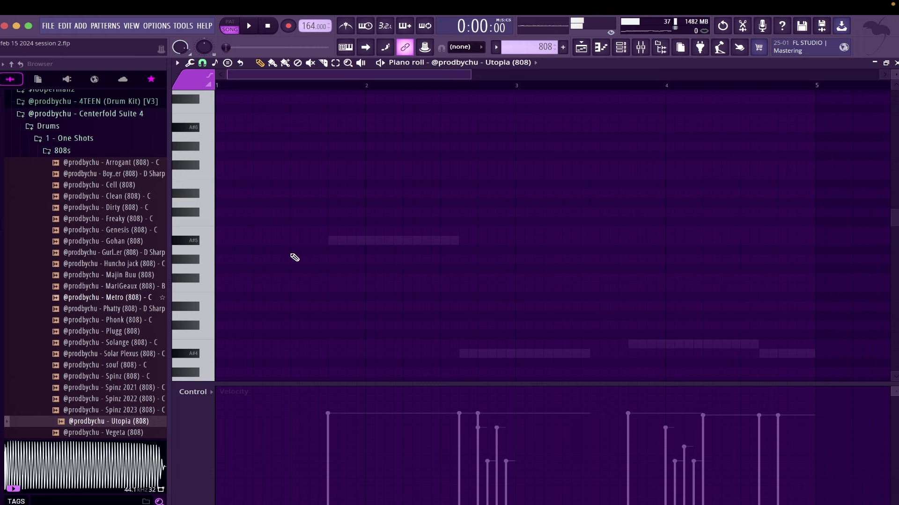
# Draw an A#5 Utopia note at the start of bar 1, play it, and shorten it to about three and a half steps
pyautogui.moveTo(293, 268)
pyautogui.mouseDown()
pyautogui.moveTo(296, 285)
pyautogui.moveTo(307, 276)
pyautogui.moveTo(231, 261)
pyautogui.moveTo(216, 246)
pyautogui.moveTo(215, 238)
pyautogui.moveTo(237, 239)
pyautogui.mouseUp()
pyautogui.press('space')
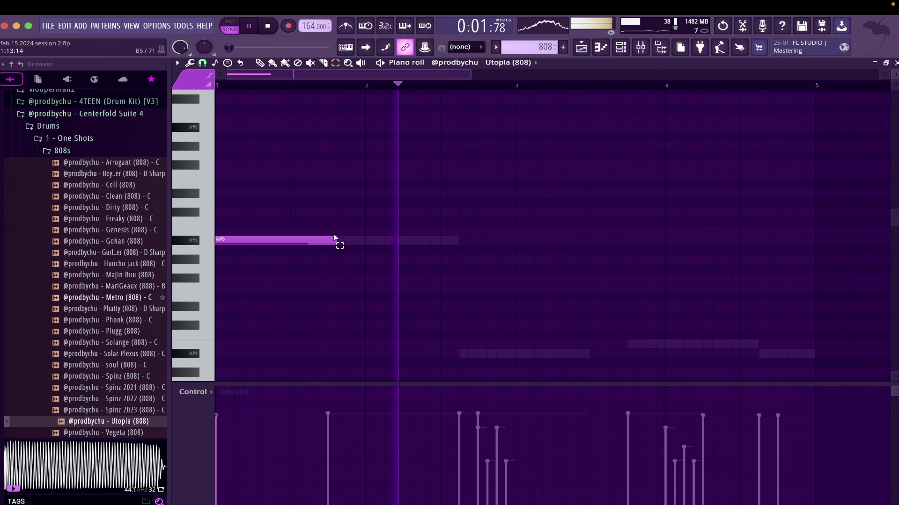
pyautogui.press('space')
pyautogui.moveTo(335, 239); pyautogui.dragTo(249, 233)
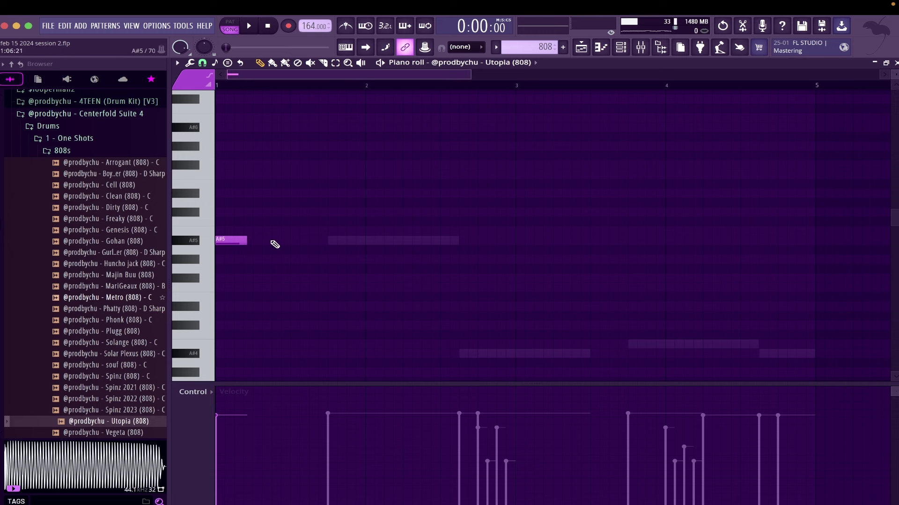
# Add a second Utopia note of the same length at 1:05, lower it an octave to A#4, and play it
pyautogui.click(257, 241)
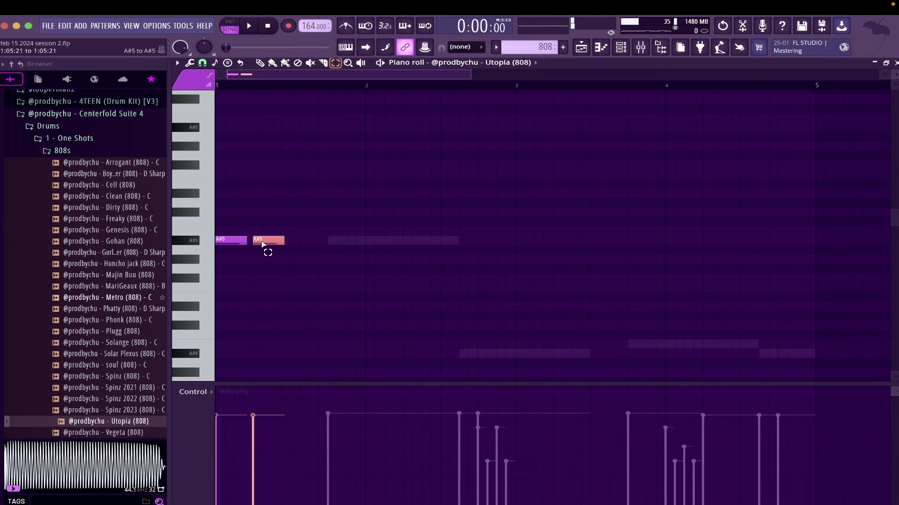
pyautogui.hotkey('ctrl', 'Down')
pyautogui.press('space')
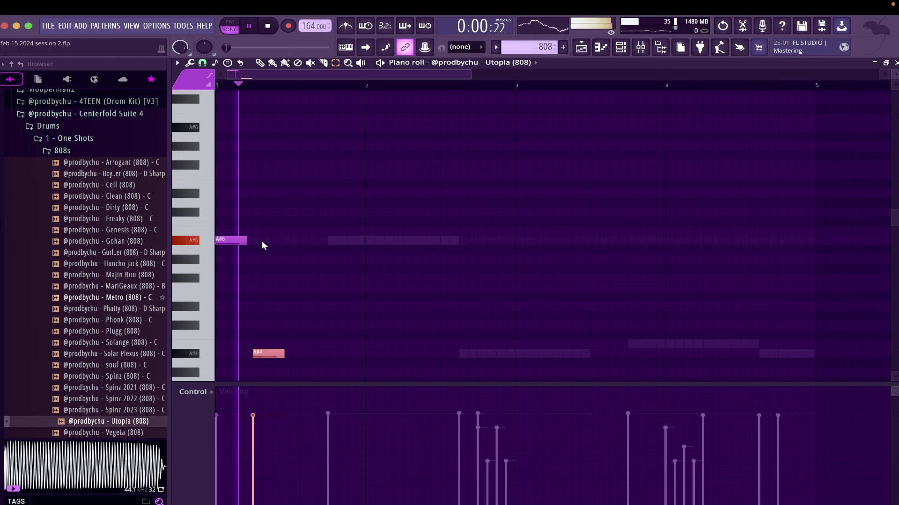
# Add an A#4 Utopia note at 2:05, check it in playback, and make it about four steps long
pyautogui.click(406, 355)
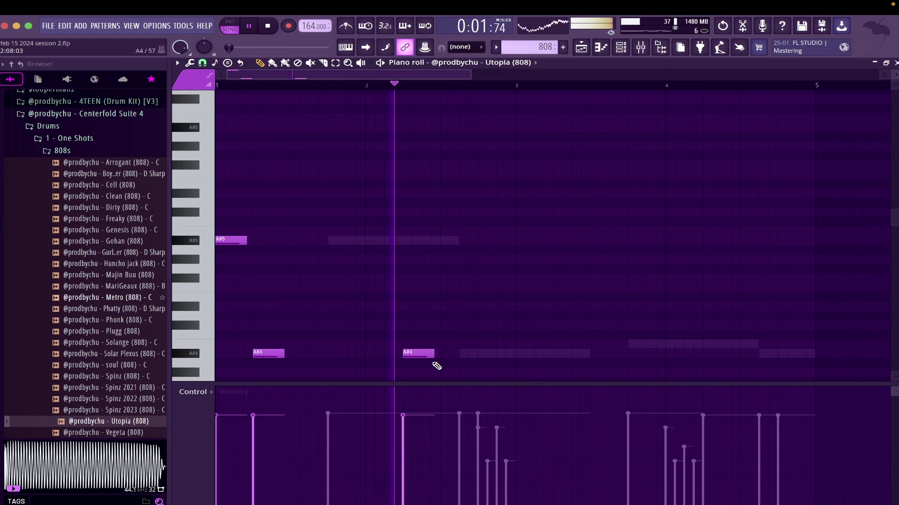
pyautogui.press('space')
pyautogui.press('space')
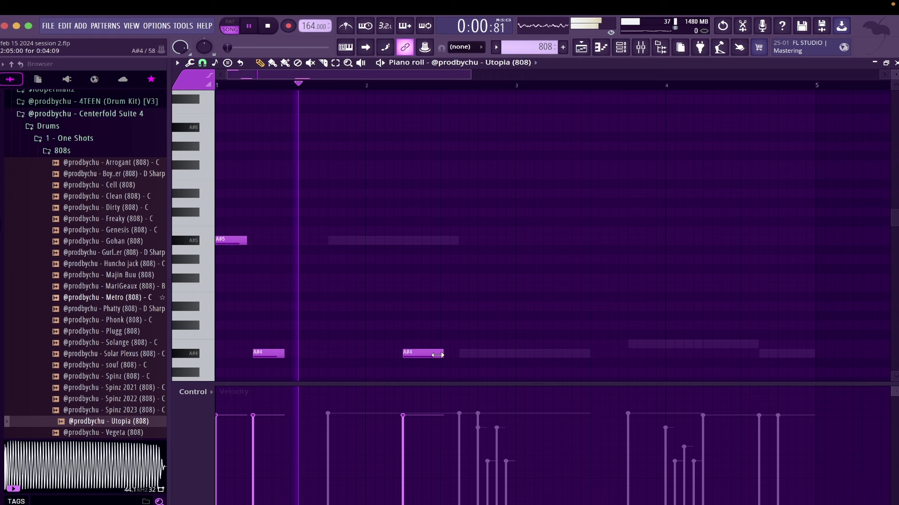
pyautogui.moveTo(434, 355); pyautogui.dragTo(437, 354)
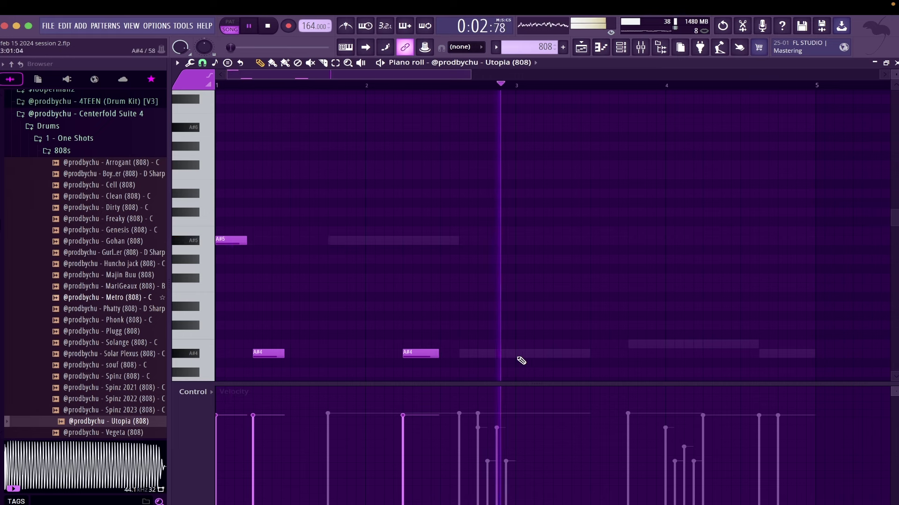
# Place an A#4 Utopia note at 3:07 instead of 3:09 and lengthen it to just over five steps
pyautogui.click(590, 354)
pyautogui.rightClick(591, 355)
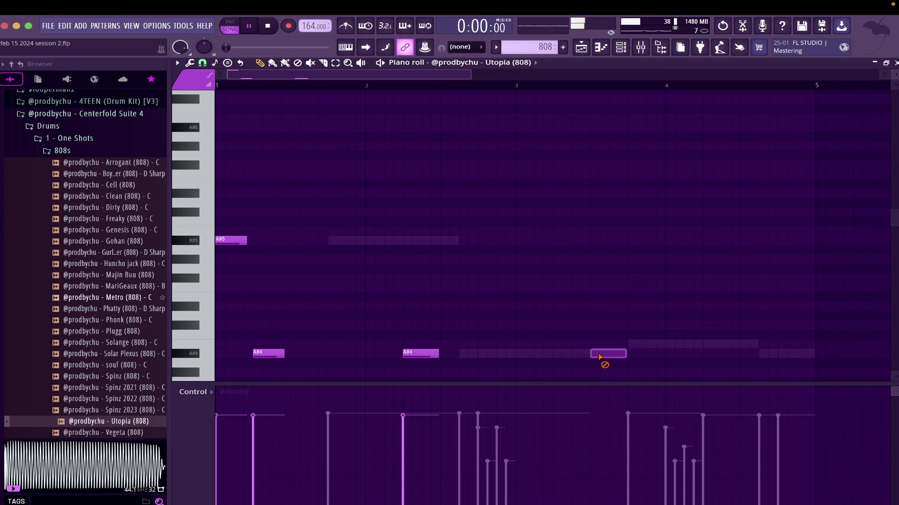
pyautogui.click(575, 355)
pyautogui.moveTo(607, 354); pyautogui.dragTo(622, 355)
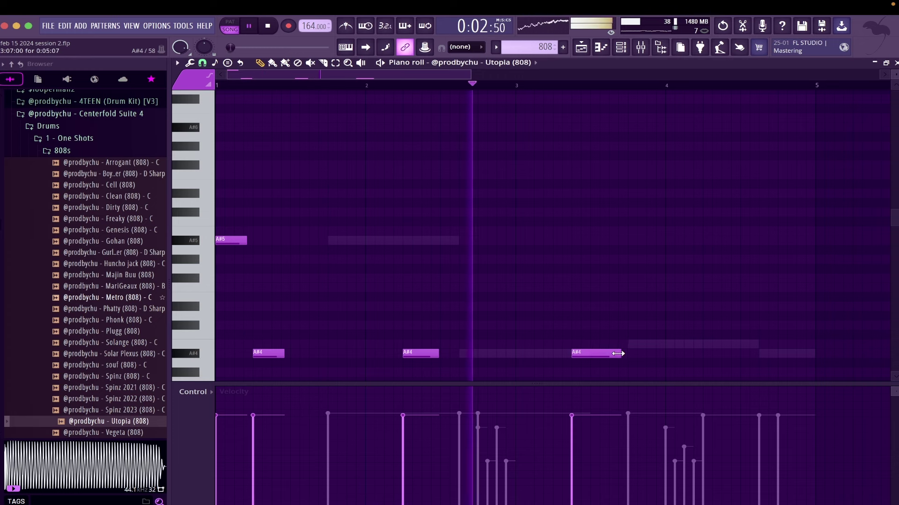
# Add a short Utopia note of under two steps, move it to 4:03, and raise it an octave to A#5
pyautogui.click(647, 356)
pyautogui.press('space')
pyautogui.press('space')
pyautogui.moveTo(692, 353); pyautogui.dragTo(661, 352)
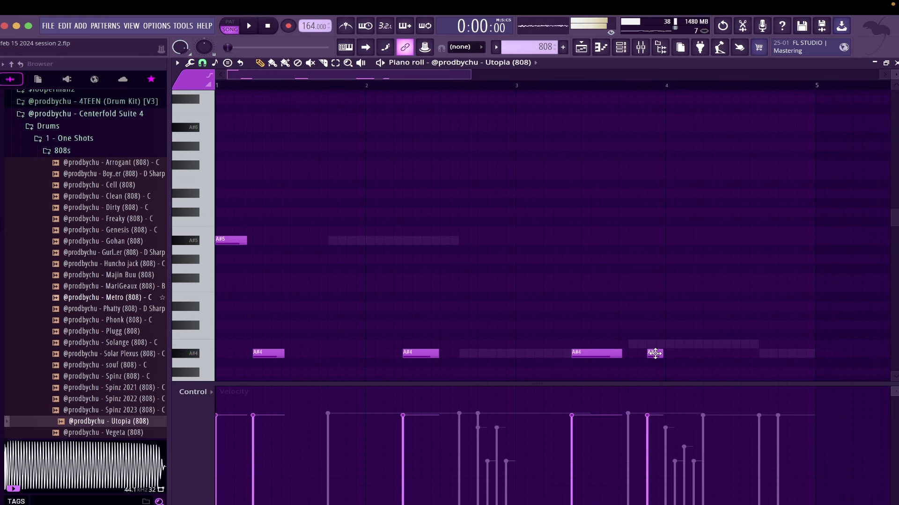
pyautogui.moveTo(653, 353); pyautogui.dragTo(693, 360)
pyautogui.hotkey('ctrl', 'Up')
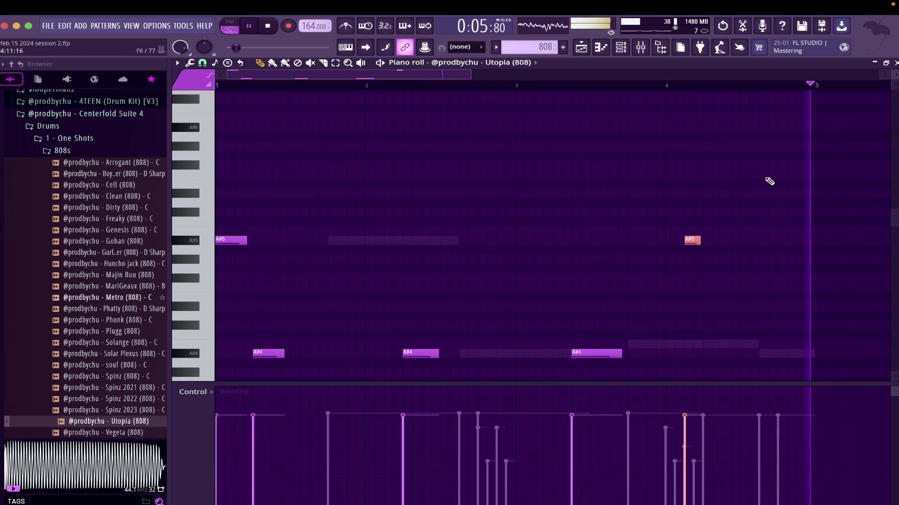
# Duplicate all Utopia notes into bars 5 to 8, deselect them, and close the piano roll
pyautogui.hotkey('ctrl', 'a')
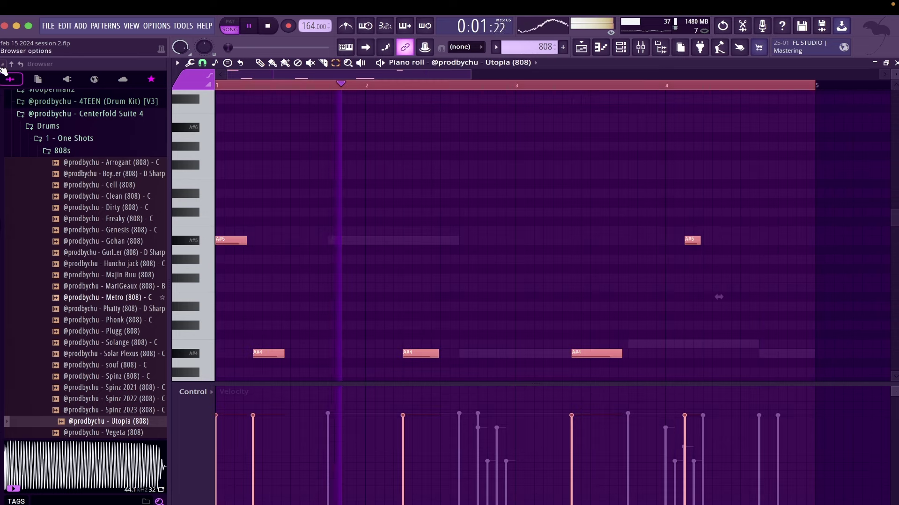
pyautogui.hotkey('ctrl', 'b')
pyautogui.hotkey('ctrl', 'd')
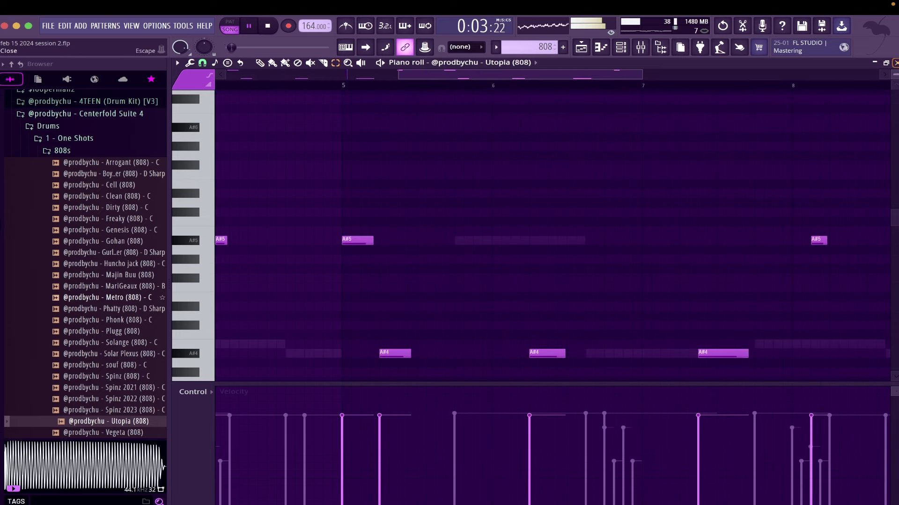
pyautogui.click(895, 63)
# Show the mixer and browse to the Production folder of the Elysium Multi Kit's mixer presets
pyautogui.click(640, 47)
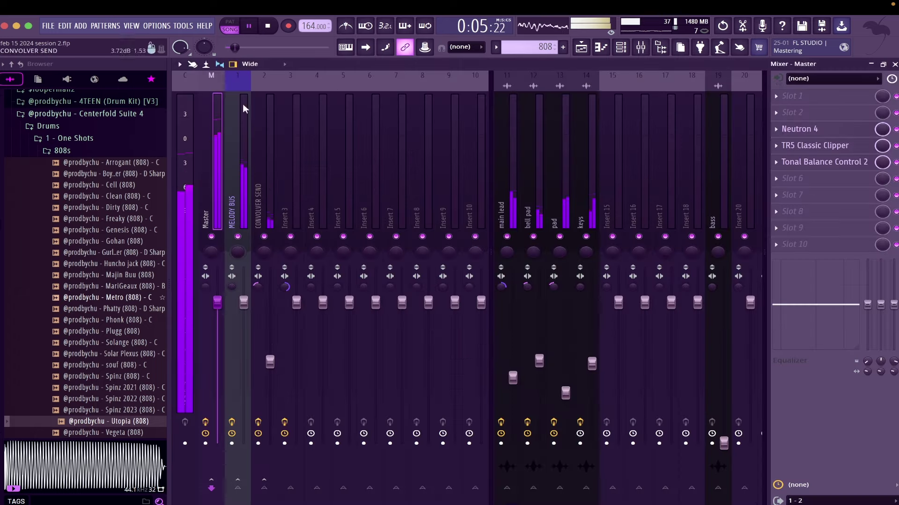
pyautogui.scroll(3, 66, 128)
pyautogui.scroll(2, 66, 127)
pyautogui.click(47, 178)
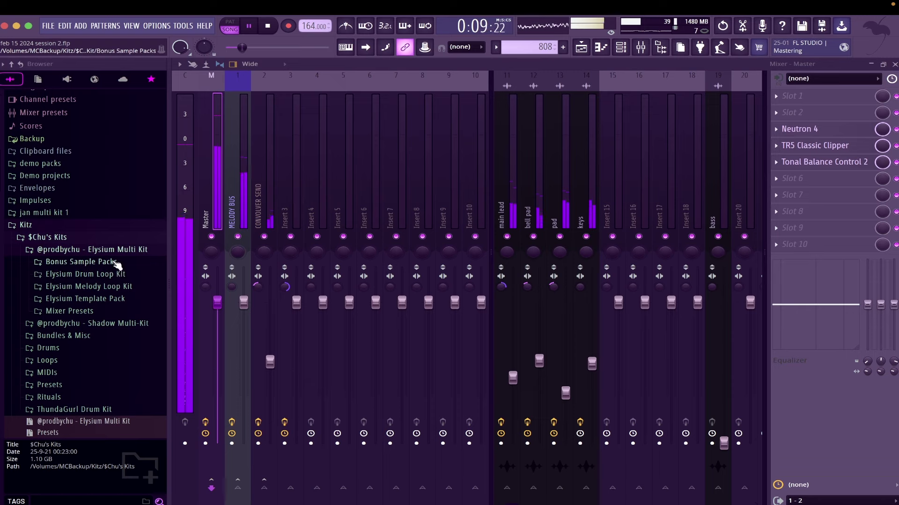
pyautogui.click(70, 311)
pyautogui.click(84, 323)
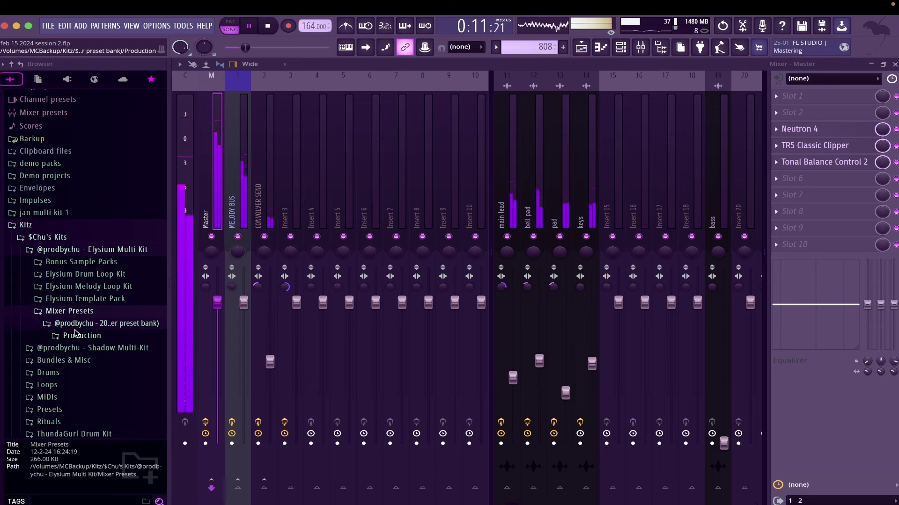
pyautogui.click(80, 335)
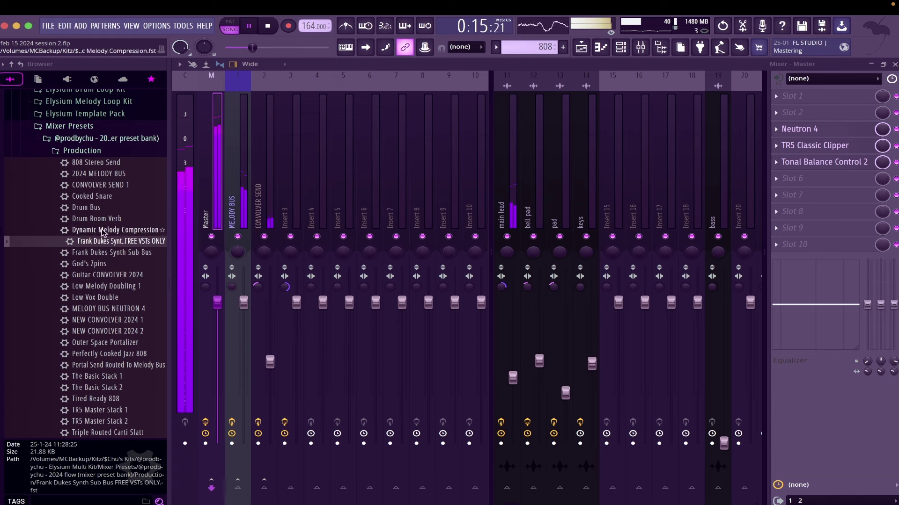
# Load the Drum Bus preset on mixer insert 4 and the Drum Room Verb preset on insert 5
pyautogui.moveTo(94, 207); pyautogui.dragTo(173, 210)
pyautogui.moveTo(313, 215); pyautogui.dragTo(314, 216)
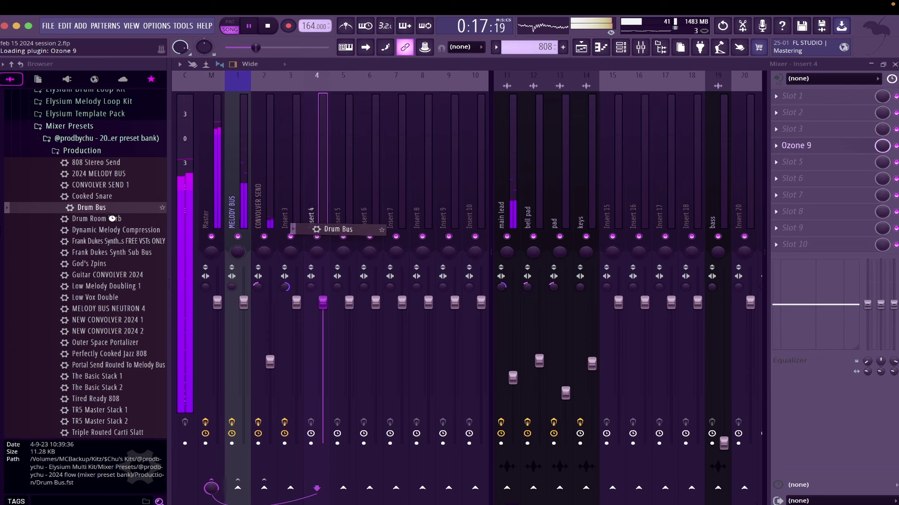
pyautogui.moveTo(112, 219); pyautogui.dragTo(343, 219)
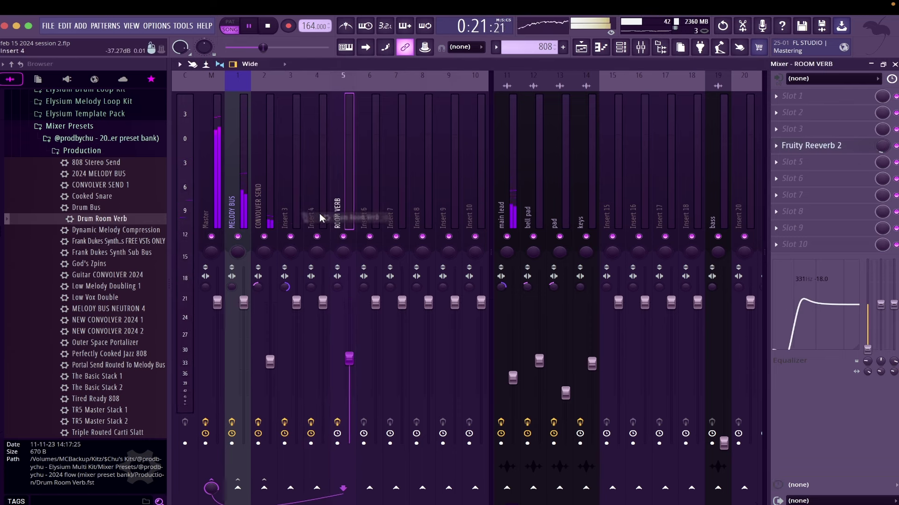
# Rename mixer insert 4 as "drum bus" and close the mixer
pyautogui.rightClick(321, 218)
pyautogui.press('F2')
pyautogui.write('drum bus')
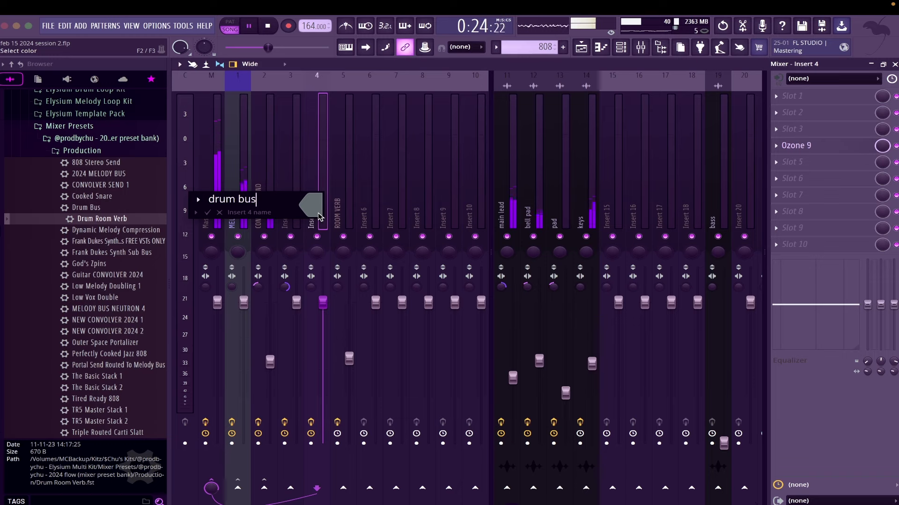
pyautogui.press('Return')
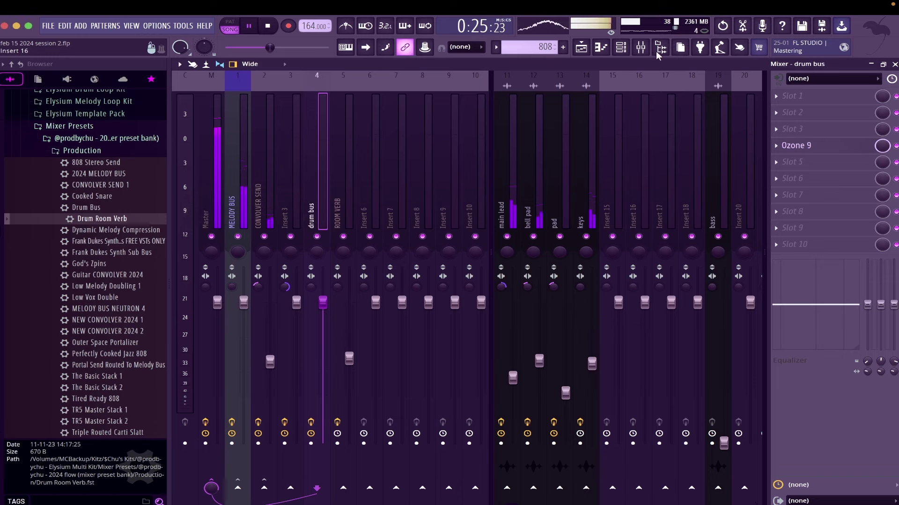
pyautogui.click(641, 47)
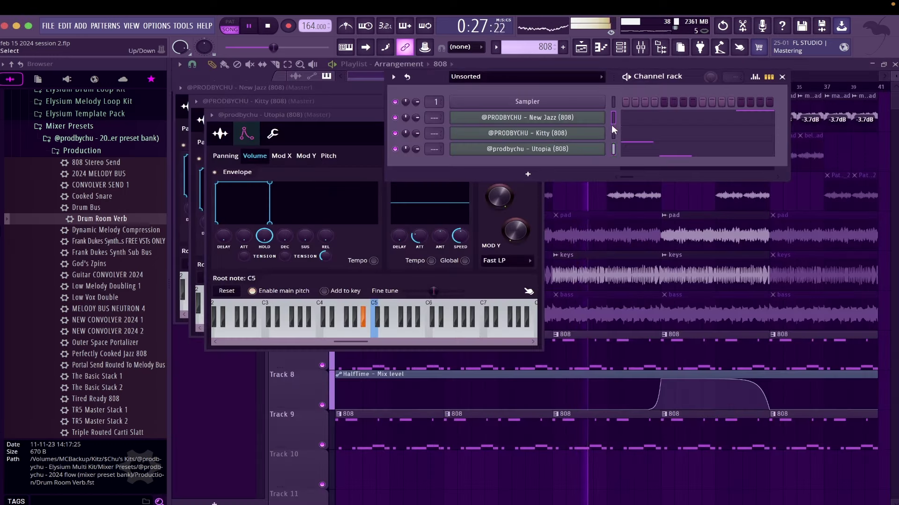
# Show the mixer and assign the New Jazz, Kitty and Utopia 808 channels to inserts 20 to 22
pyautogui.click(641, 47)
pyautogui.click(744, 206)
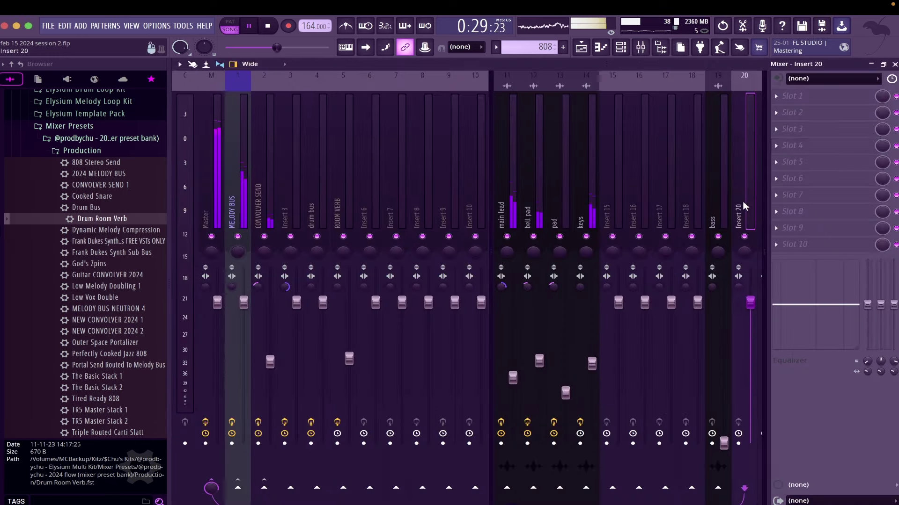
pyautogui.hotkey('ctrl', 'shift', 'l')
pyautogui.hscroll(6, 743, 206)
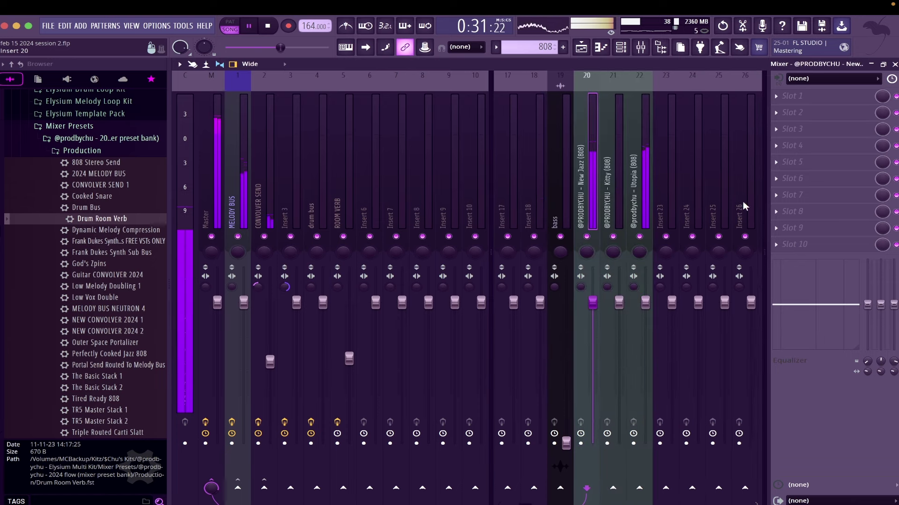
# Select the bass track and the three 808 tracks together and route them only to the drum bus
pyautogui.moveTo(556, 212); pyautogui.dragTo(631, 214)
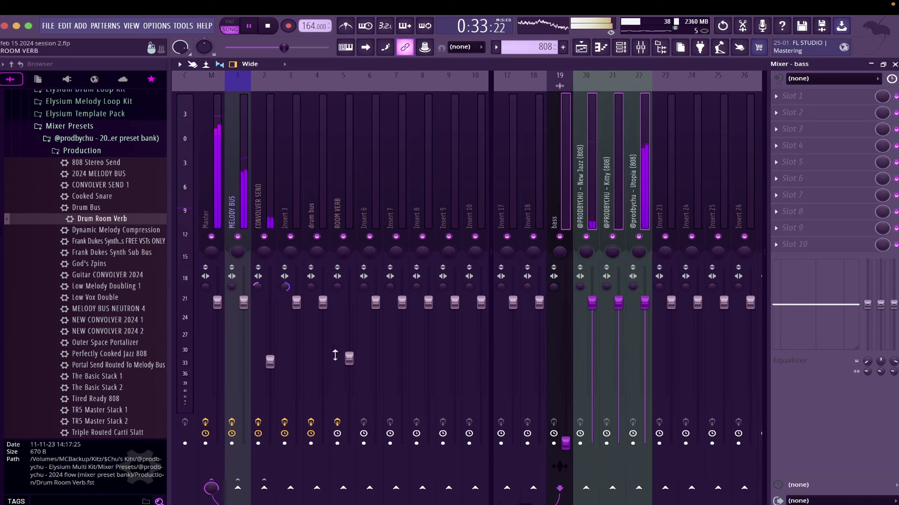
pyautogui.rightClick(317, 488)
pyautogui.click(347, 464)
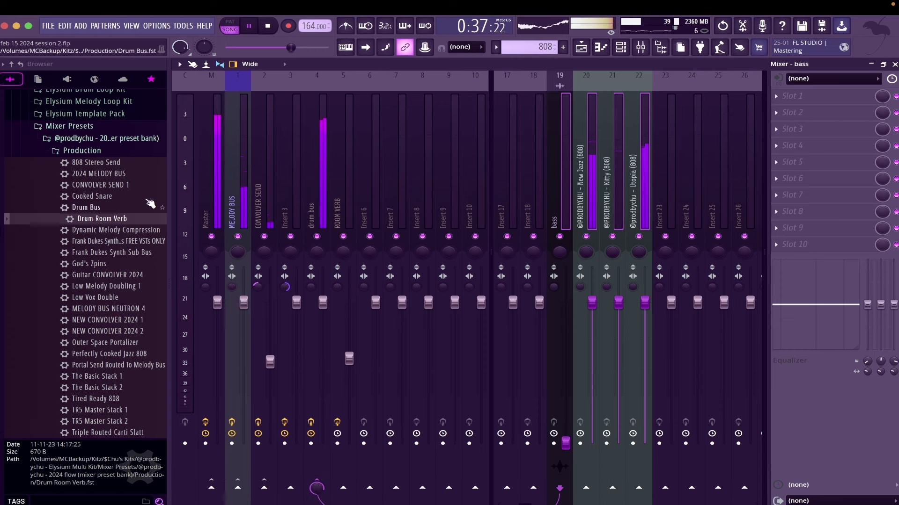
# Load the 808 Stereo Send preset on insert 6 and send the New Jazz, Kitty and Utopia tracks to it
pyautogui.moveTo(118, 162); pyautogui.dragTo(381, 219)
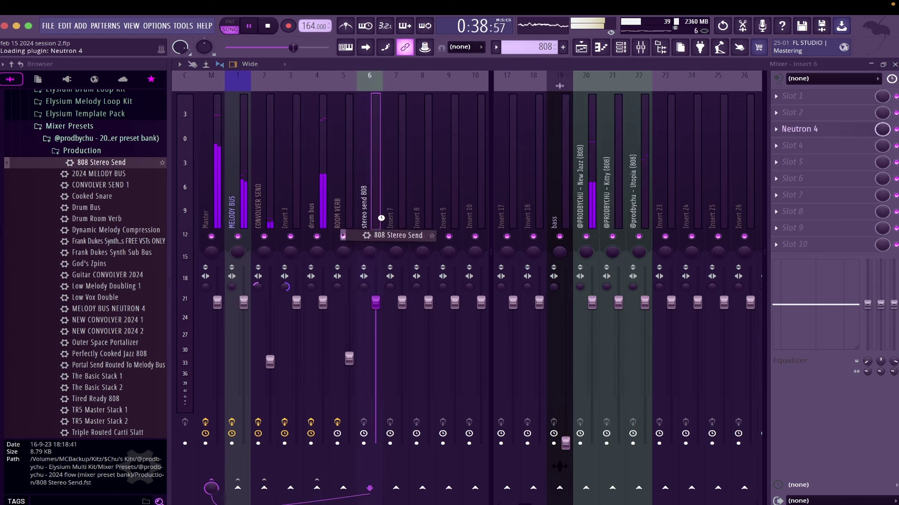
pyautogui.click(593, 215)
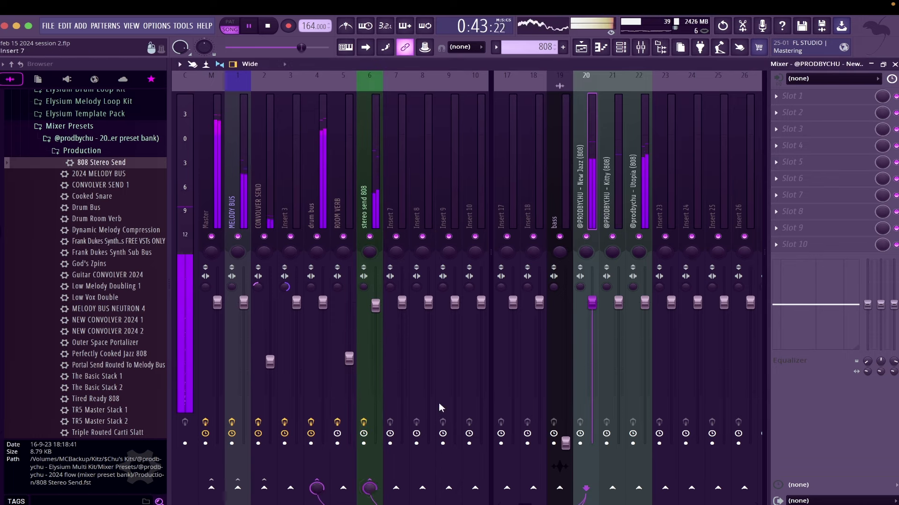
pyautogui.click(620, 206)
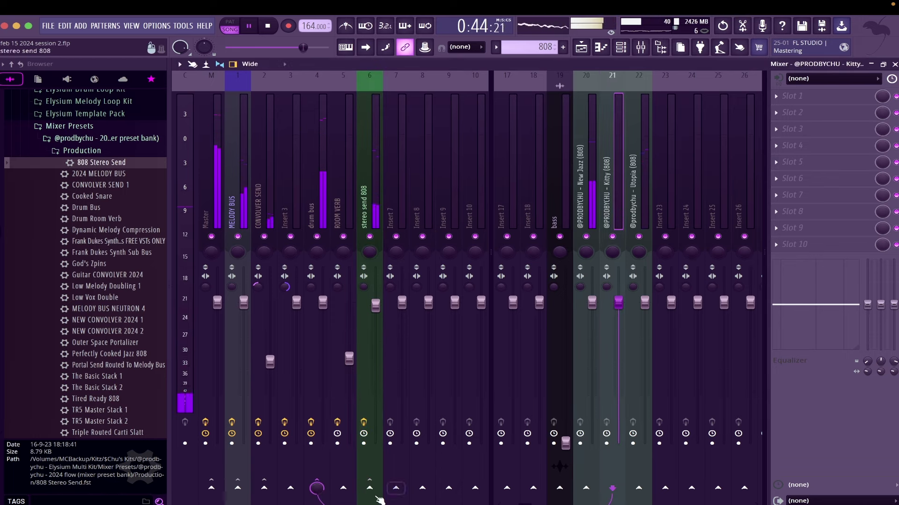
pyautogui.click(641, 225)
pyautogui.click(371, 491)
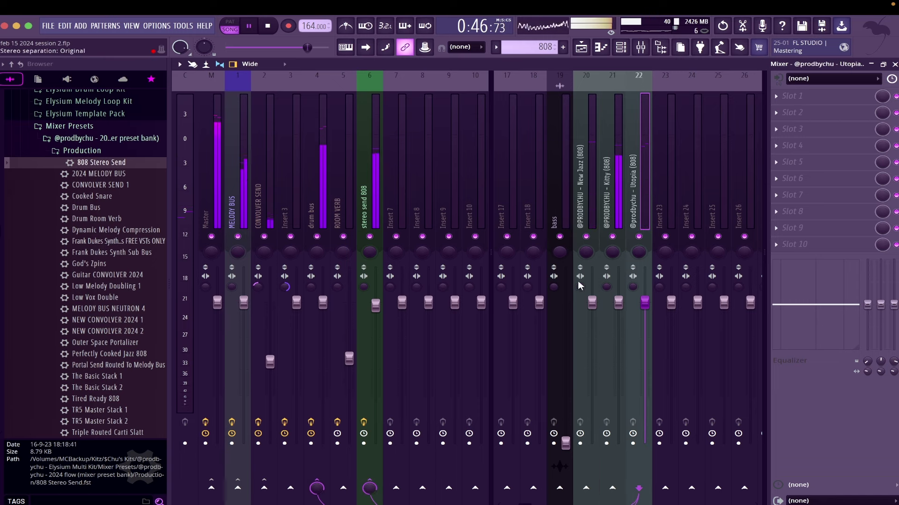
# Balance the 808 layers by lowering the New Jazz, Kitty and Utopia faders, with Utopia at about -5.3 dB, muting and unmuting layers to compare
pyautogui.click(612, 237)
pyautogui.click(639, 237)
pyautogui.click(590, 302)
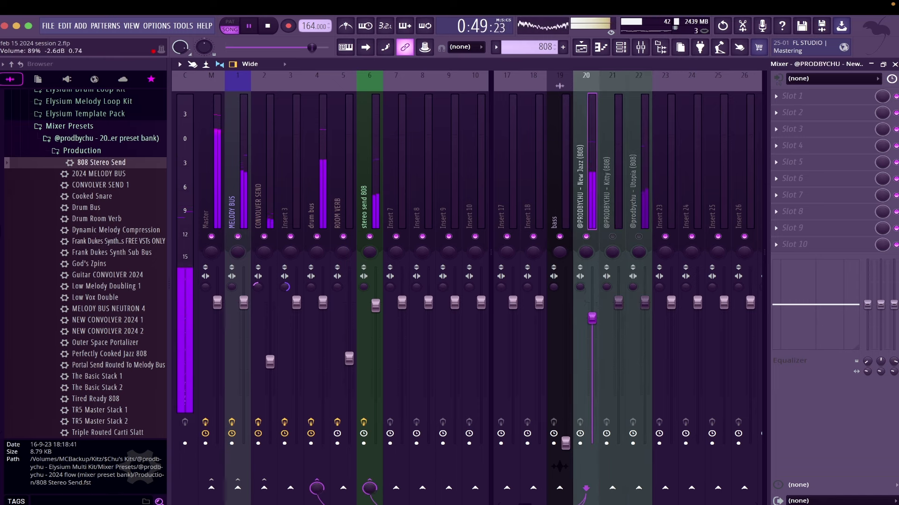
pyautogui.moveTo(592, 333); pyautogui.dragTo(592, 343)
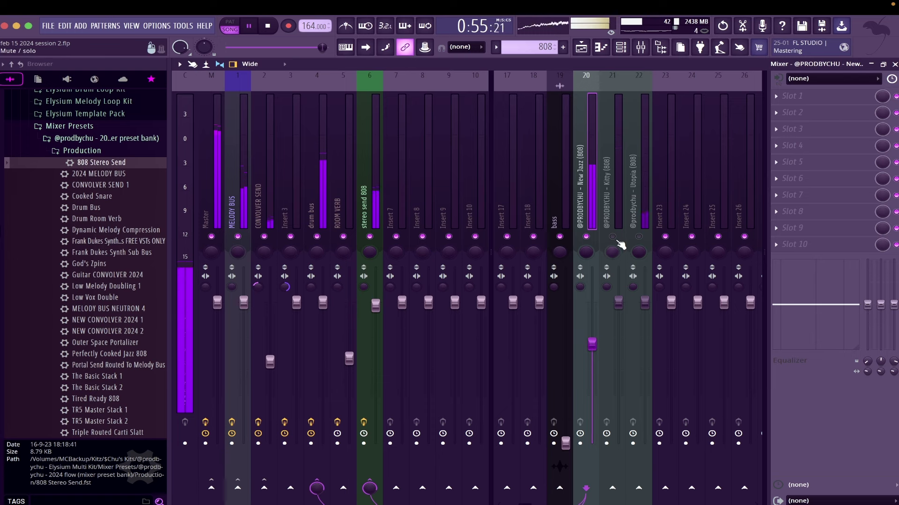
pyautogui.moveTo(617, 302); pyautogui.dragTo(618, 344)
pyautogui.click(639, 237)
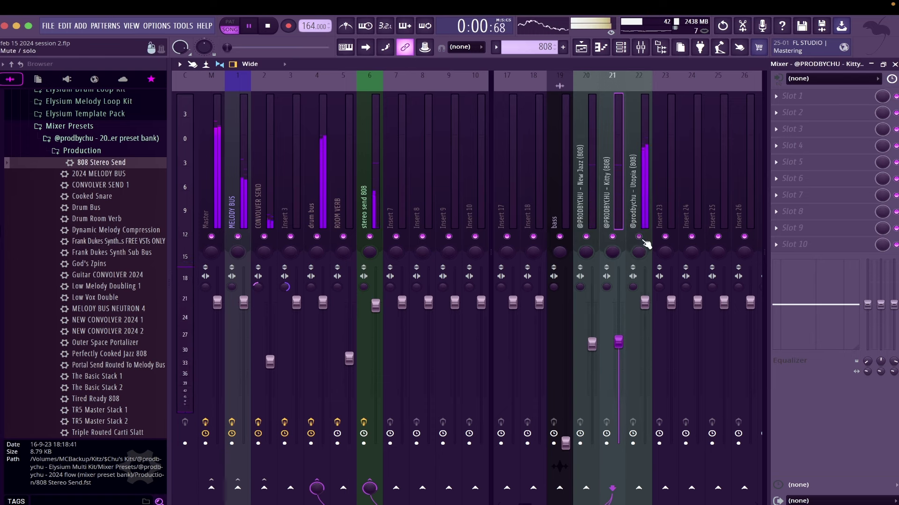
pyautogui.moveTo(644, 303); pyautogui.dragTo(645, 332)
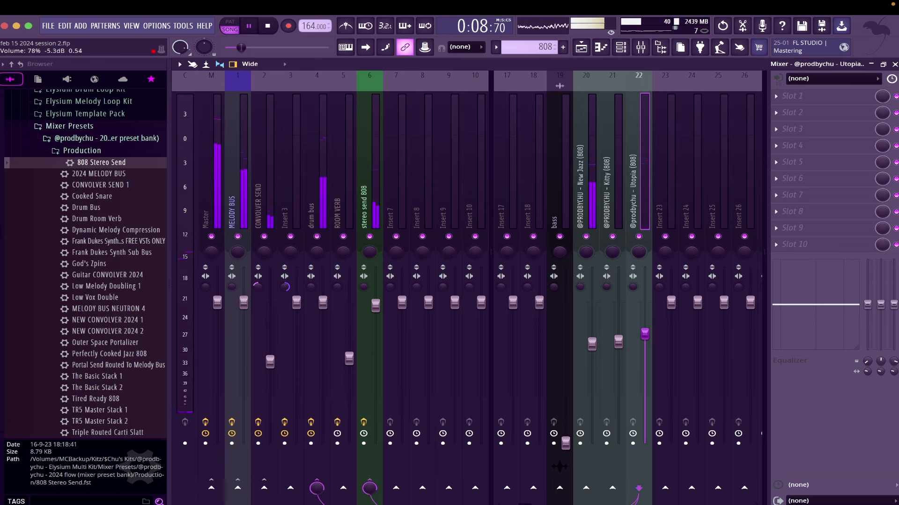
pyautogui.moveTo(592, 344); pyautogui.dragTo(592, 352)
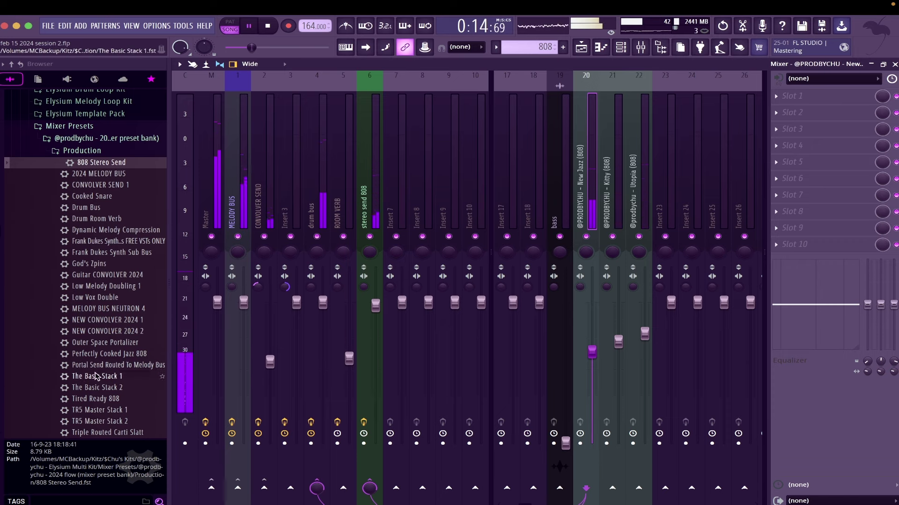
# Load the Perfectly Cooked Jazz 808 preset on the New Jazz track, then set its high shelf to about -6.9 dB at 1146 Hz and lower its fader
pyautogui.moveTo(105, 354); pyautogui.dragTo(588, 161)
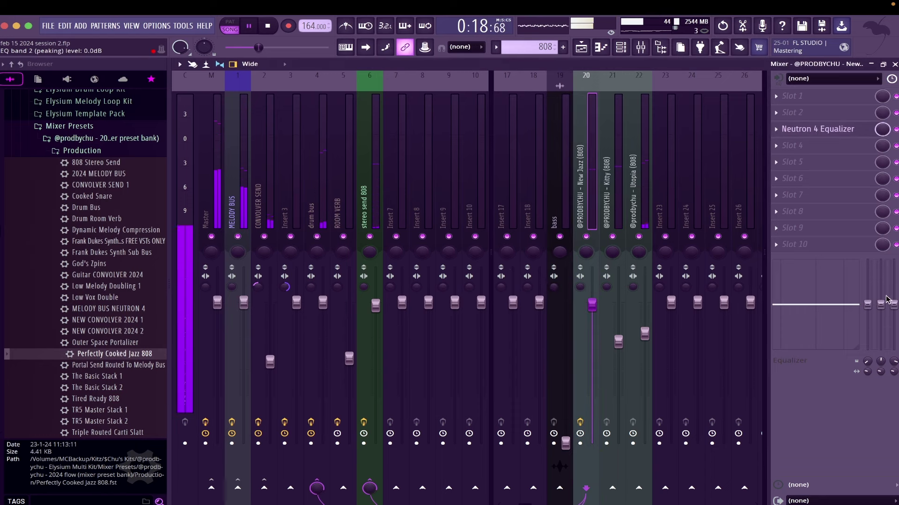
pyautogui.moveTo(894, 305); pyautogui.dragTo(893, 306)
pyautogui.moveTo(893, 362); pyautogui.dragTo(894, 371)
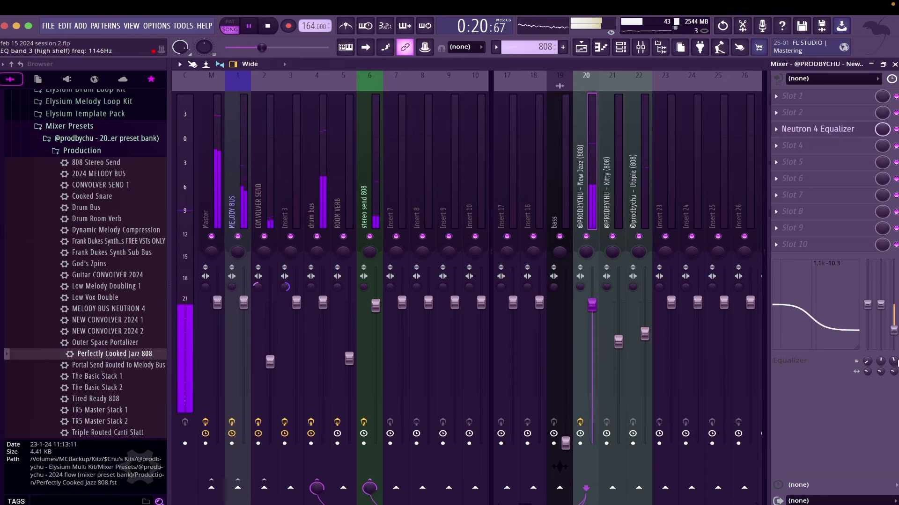
pyautogui.moveTo(592, 305); pyautogui.dragTo(592, 326)
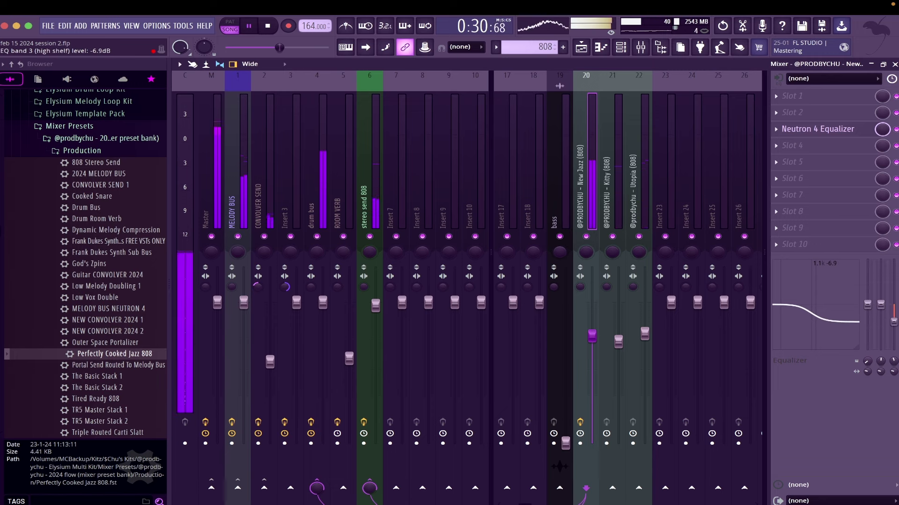
# Close the mixer and collapse the Mixer Presets and $Chu's Kits folders in the browser
pyautogui.click(895, 64)
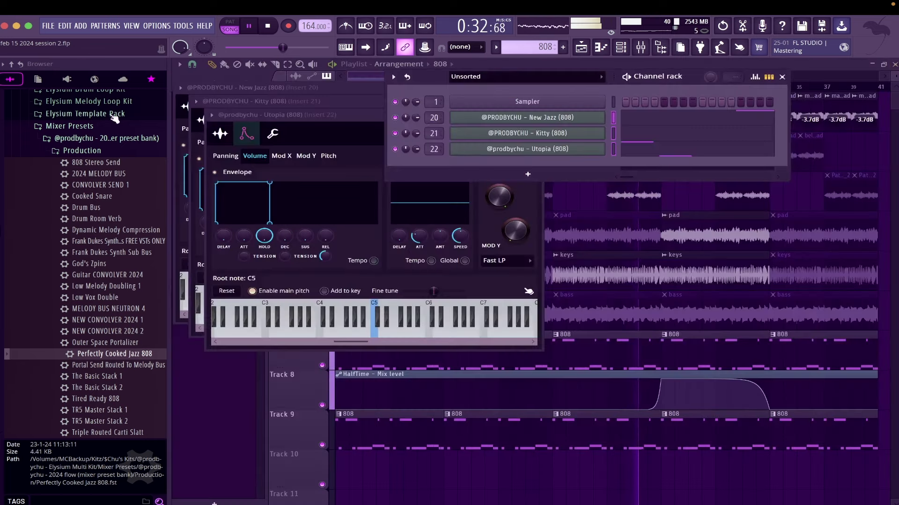
pyautogui.click(112, 126)
pyautogui.scroll(5, 114, 207)
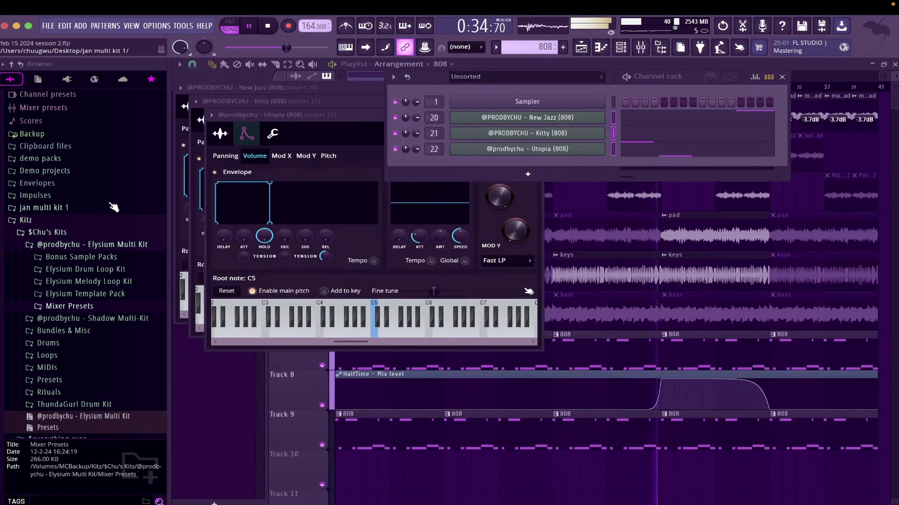
pyautogui.click(72, 234)
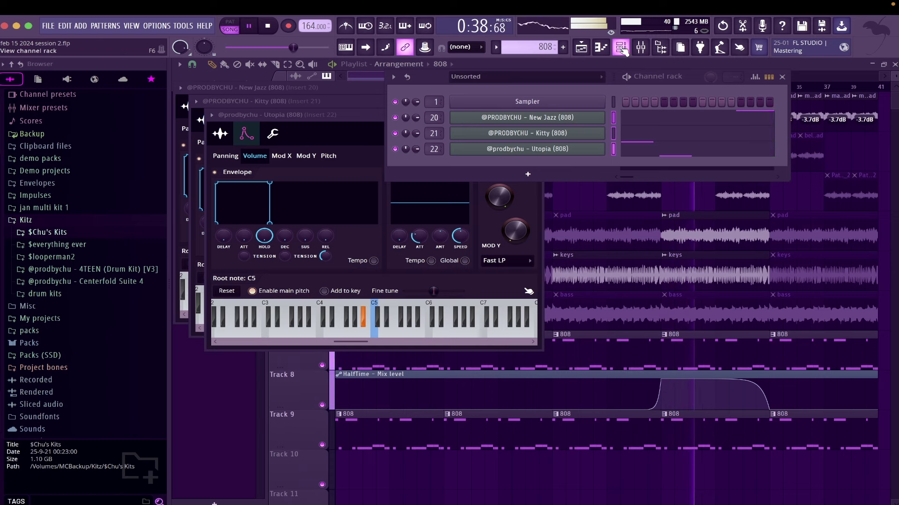
# Create a pattern named drums and place five back-to-back eight-bar clips of it on playlist Track 10, starting at bar 1
pyautogui.click(563, 47)
pyautogui.press('Return')
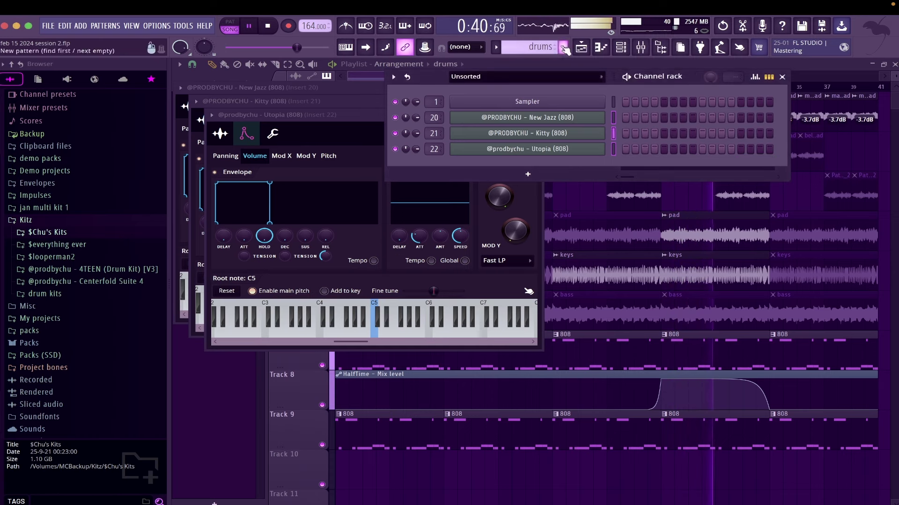
pyautogui.moveTo(394, 483); pyautogui.dragTo(326, 480)
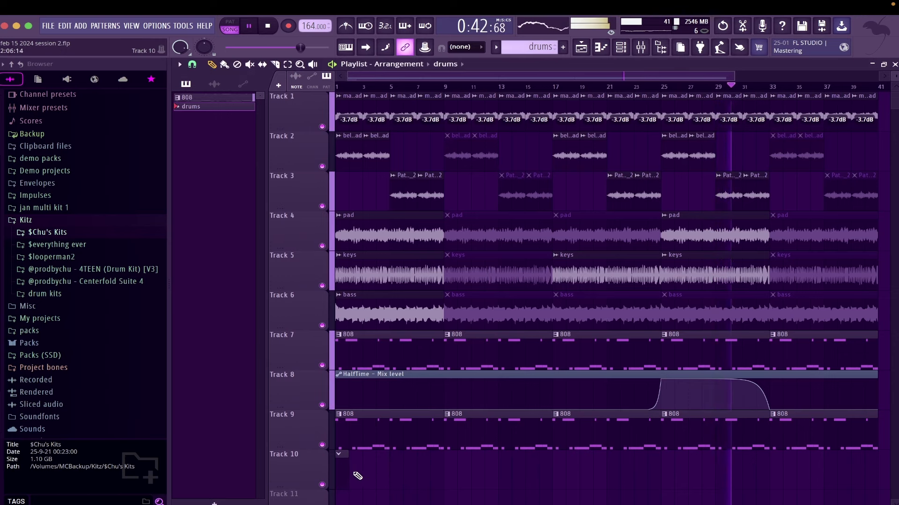
pyautogui.moveTo(394, 473); pyautogui.dragTo(440, 477)
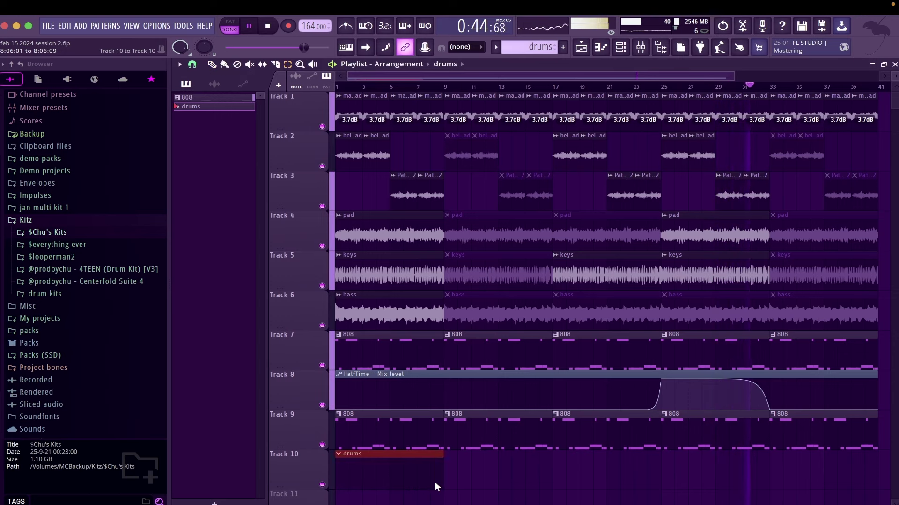
pyautogui.hotkey('ctrl', 'b')
pyautogui.hotkey('ctrl', 'b')
pyautogui.hotkey('ctrl', 'b')
pyautogui.hotkey('ctrl', 'b')
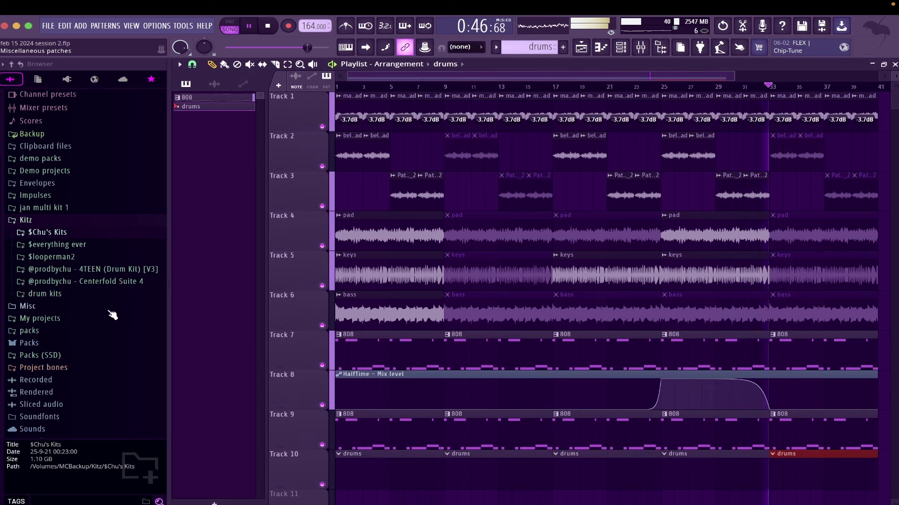
# Browse to the Centerfold Suite 4 kick one-shots, audition several kicks, and load piccolo 2 (kick) into a new sampler channel
pyautogui.click(85, 281)
pyautogui.click(87, 285)
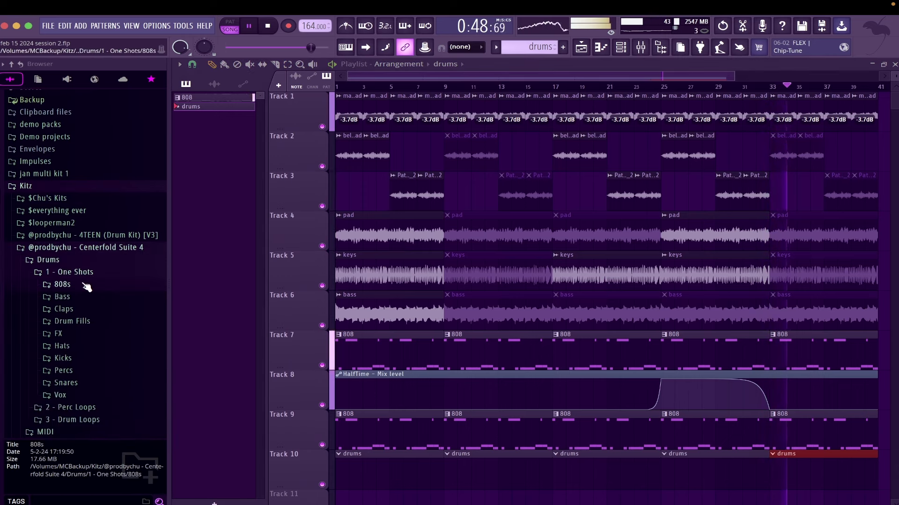
pyautogui.click(84, 361)
pyautogui.click(87, 356)
pyautogui.click(88, 366)
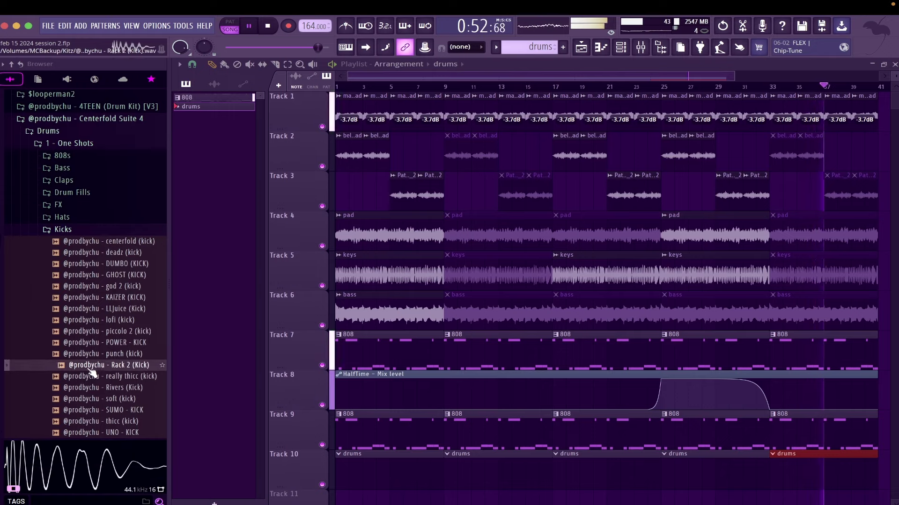
pyautogui.click(89, 356)
pyautogui.rightClick(111, 334)
pyautogui.click(140, 298)
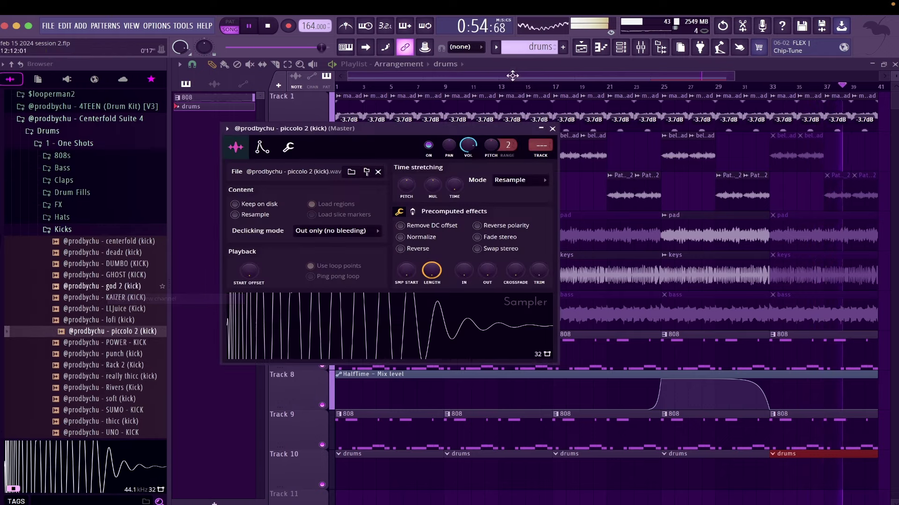
# Open the piccolo 2 kick's piano roll and place C5 notes on beats 1 and 2 of bar 1 and at the start of bar 3
pyautogui.press('F6')
pyautogui.rightClick(594, 162)
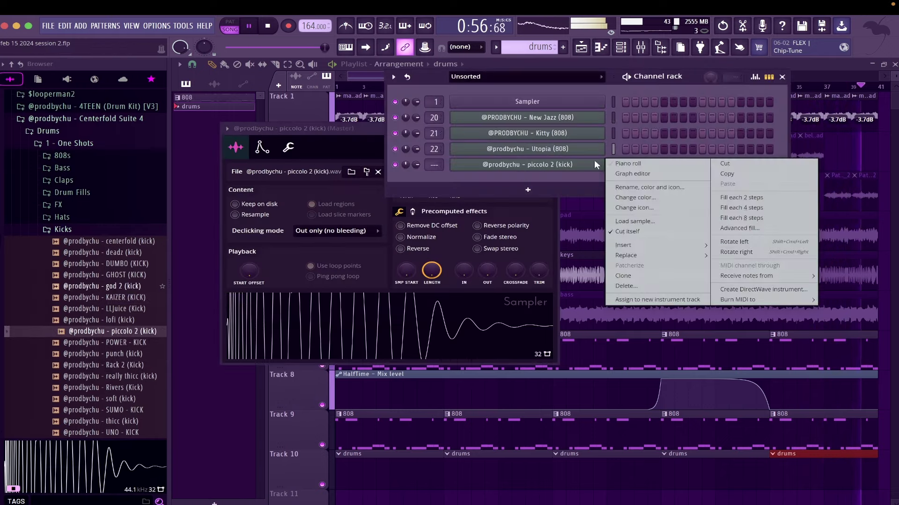
pyautogui.click(606, 161)
pyautogui.click(311, 278)
pyautogui.moveTo(166, 294)
pyautogui.mouseDown()
pyautogui.moveTo(156, 193)
pyautogui.moveTo(133, 343)
pyautogui.moveTo(133, 311)
pyautogui.moveTo(136, 339)
pyautogui.moveTo(136, 330)
pyautogui.mouseUp()
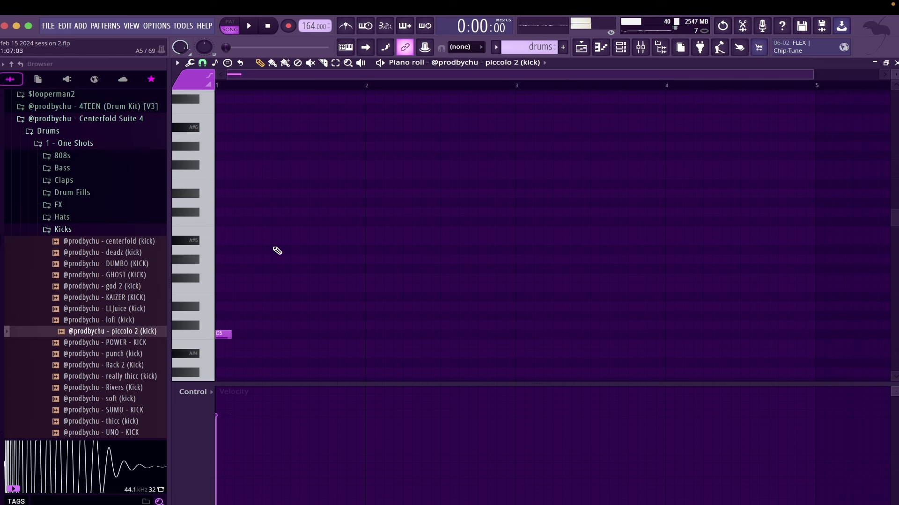
pyautogui.click(253, 335)
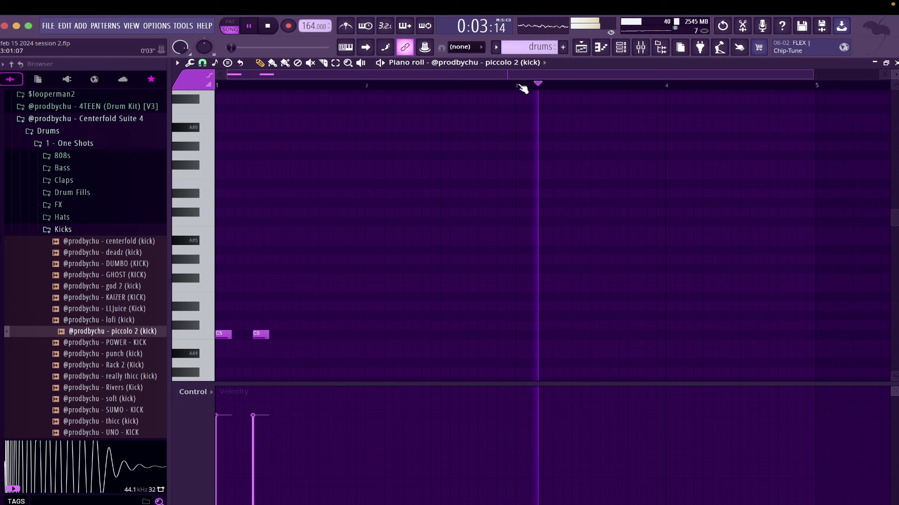
pyautogui.click(518, 335)
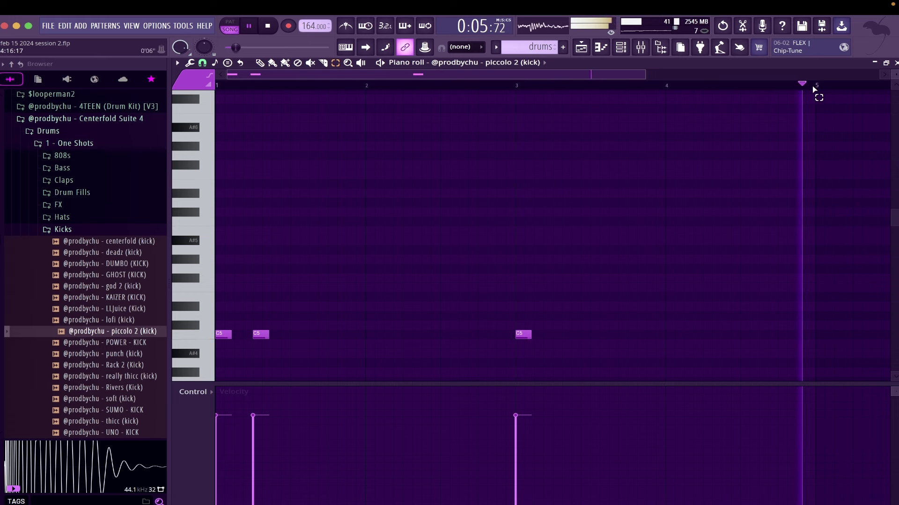
# Duplicate the four-bar kick pattern into bars 5 to 8 and close the piano roll
pyautogui.moveTo(817, 90); pyautogui.dragTo(55, 119)
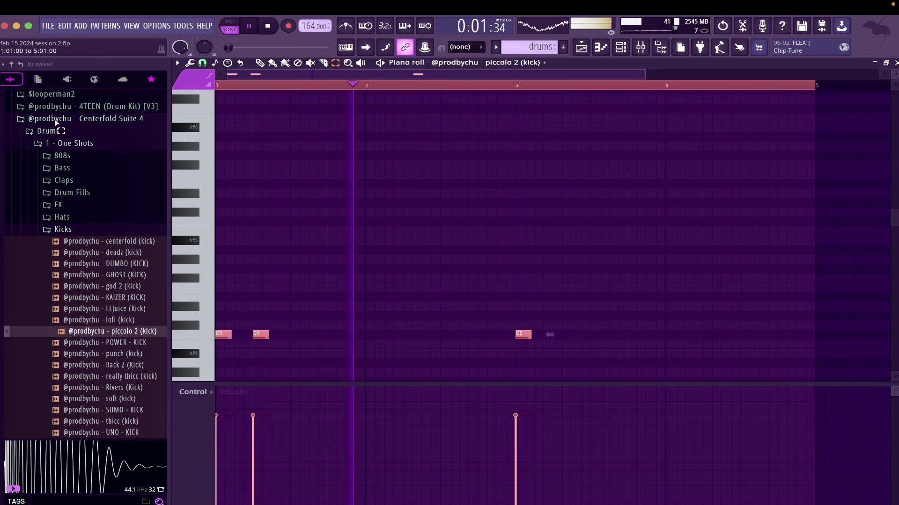
pyautogui.hotkey('ctrl', 'b')
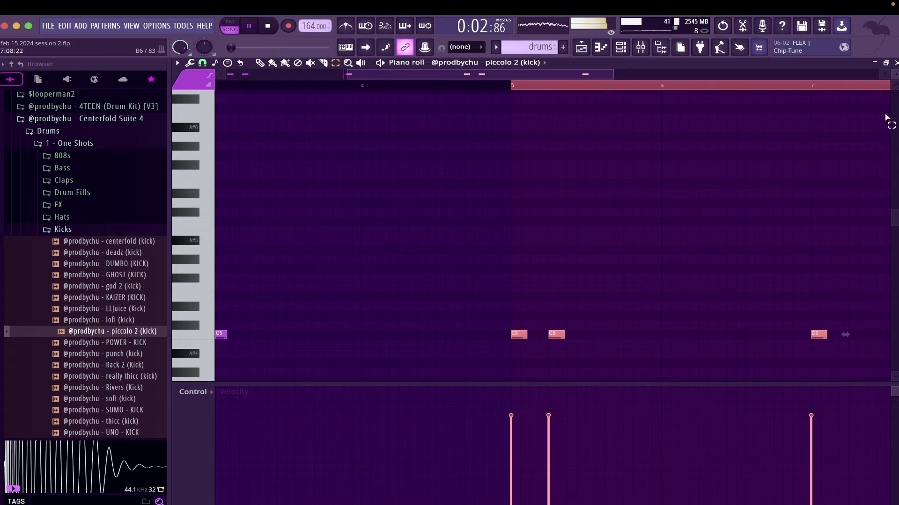
pyautogui.click(895, 63)
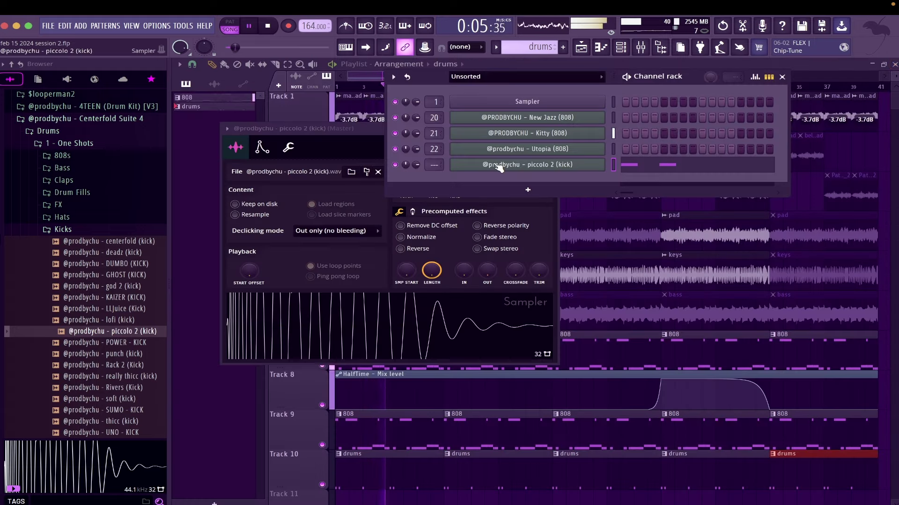
# Show the mixer and assign the piccolo 2 kick channel to insert 23
pyautogui.click(641, 47)
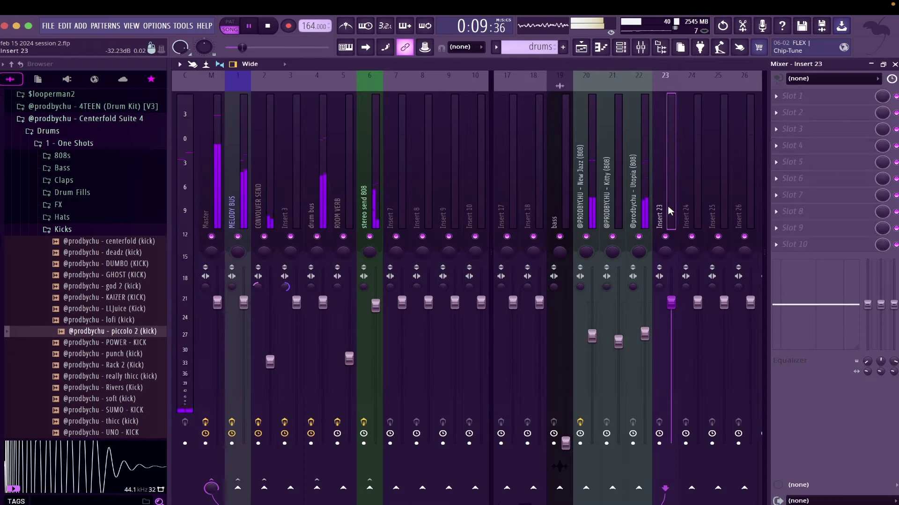
pyautogui.hotkey('ctrl', 'l')
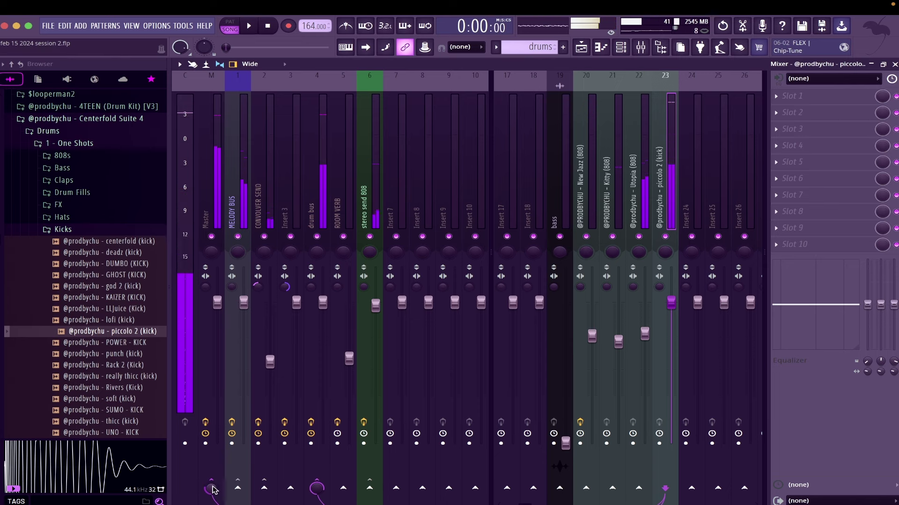
# Lower the piccolo 2 kick's fader on insert 23 while checking the level in playback, and close the mixer
pyautogui.press('space')
pyautogui.press('space')
pyautogui.moveTo(672, 303); pyautogui.dragTo(673, 331)
pyautogui.press('space')
pyautogui.press('space')
pyautogui.press('space')
pyautogui.press('space')
pyautogui.press('space')
pyautogui.press('space')
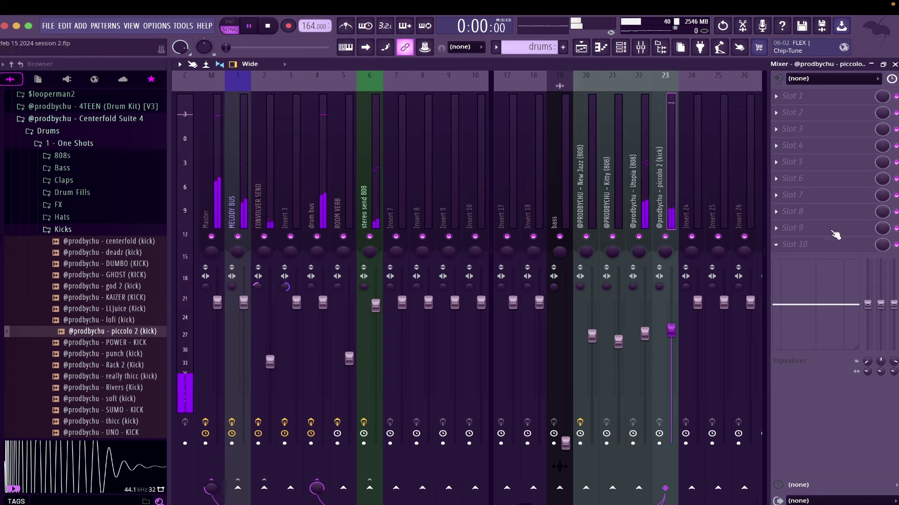
pyautogui.click(895, 65)
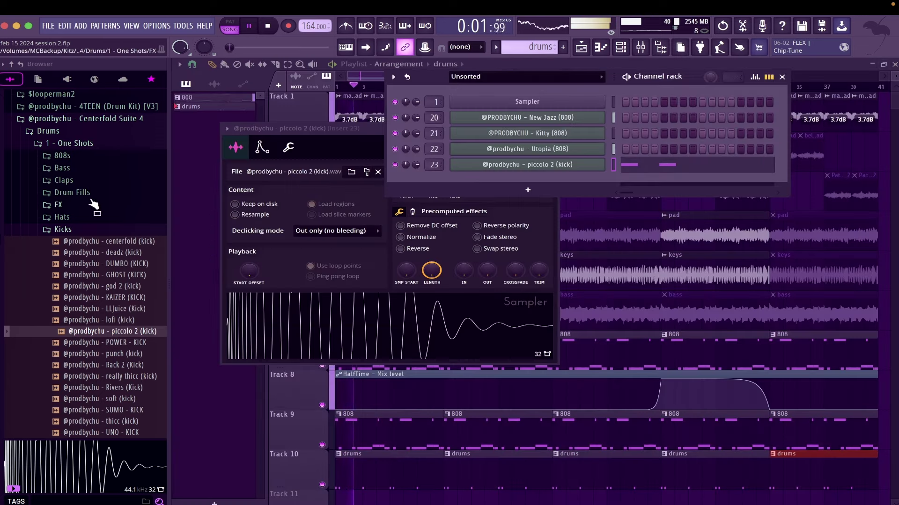
# Browse to the HH folder under Hats, audition several hi-hats, and load COLD DAY - HH into a new channel
pyautogui.click(69, 229)
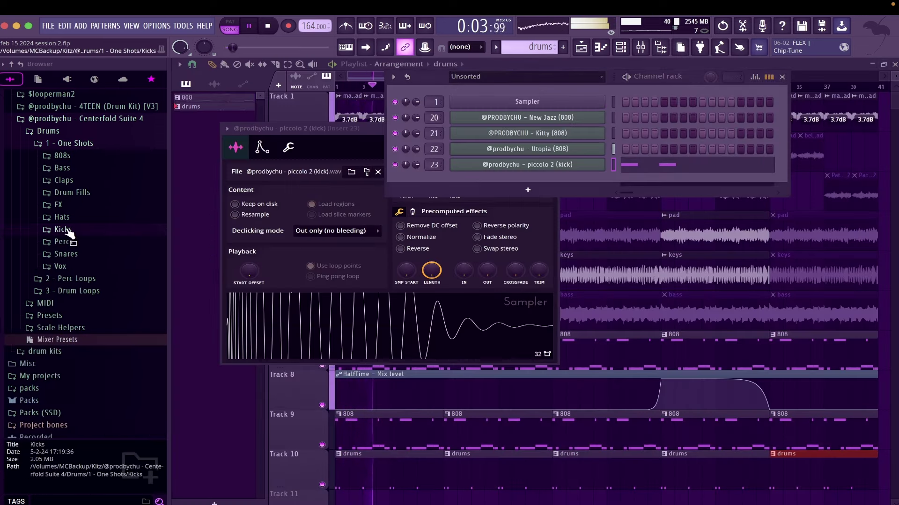
pyautogui.click(78, 219)
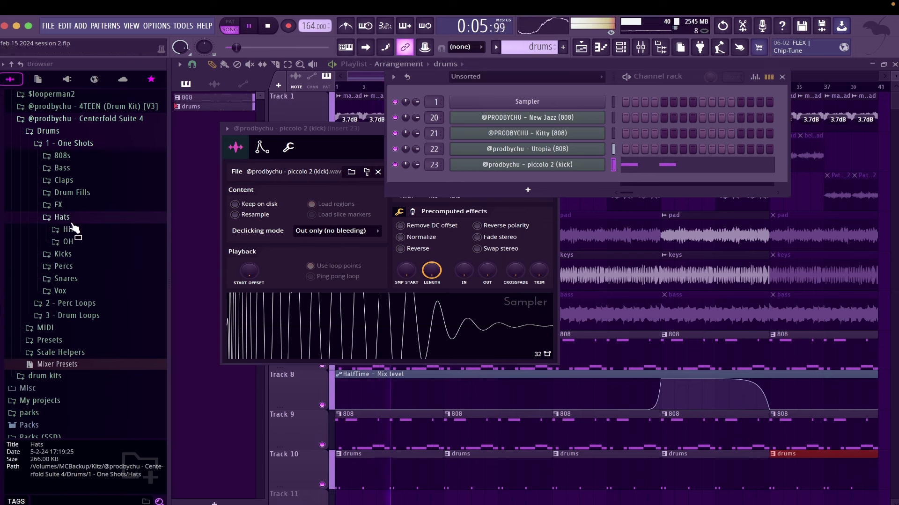
pyautogui.click(67, 229)
pyautogui.click(91, 387)
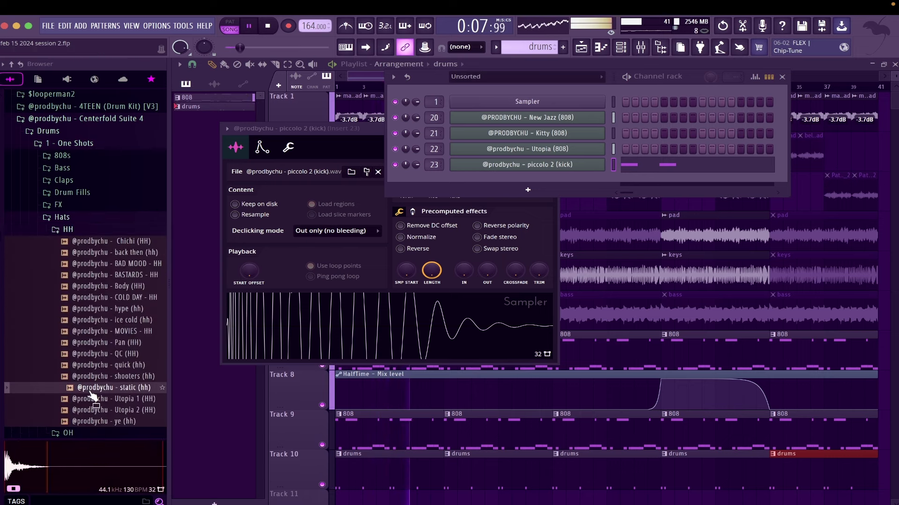
pyautogui.click(119, 321)
pyautogui.click(122, 299)
pyautogui.click(123, 308)
pyautogui.scroll(-1, 122, 307)
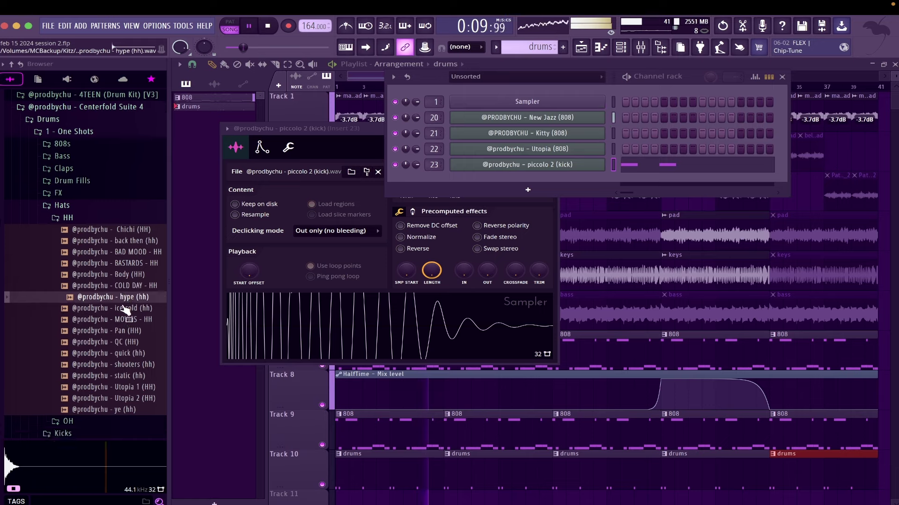
pyautogui.scroll(-3, 126, 309)
pyautogui.click(121, 253)
pyautogui.rightClick(121, 254)
pyautogui.click(137, 270)
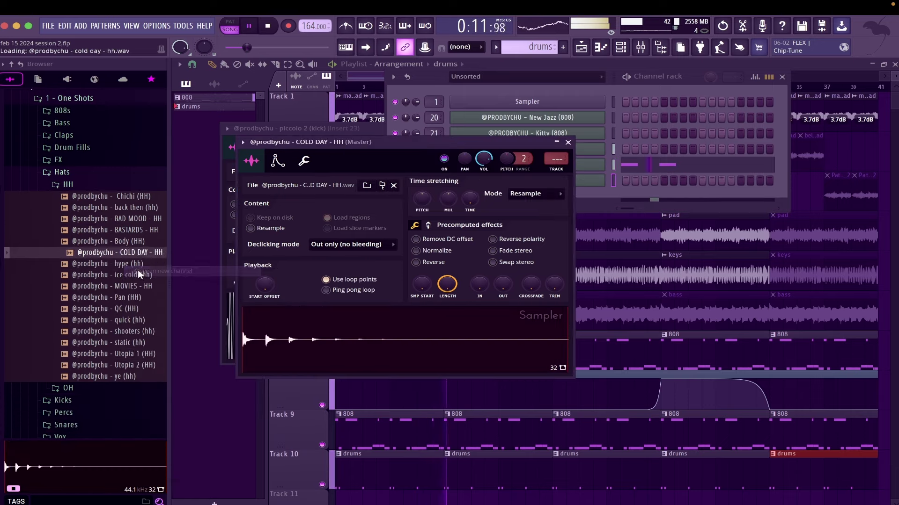
# Audition the Utopia 2 (HH) hi-hat and load it into a new channel
pyautogui.click(106, 365)
pyautogui.rightClick(110, 369)
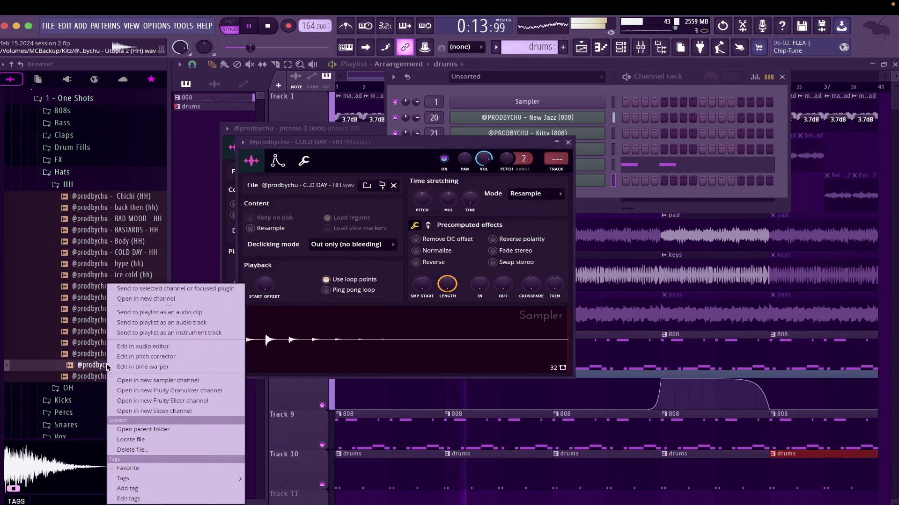
pyautogui.click(140, 299)
# Fill bars 1 to 8 of the COLD DAY - HH piano roll with one-bar C5 notes and close it
pyautogui.click(632, 211)
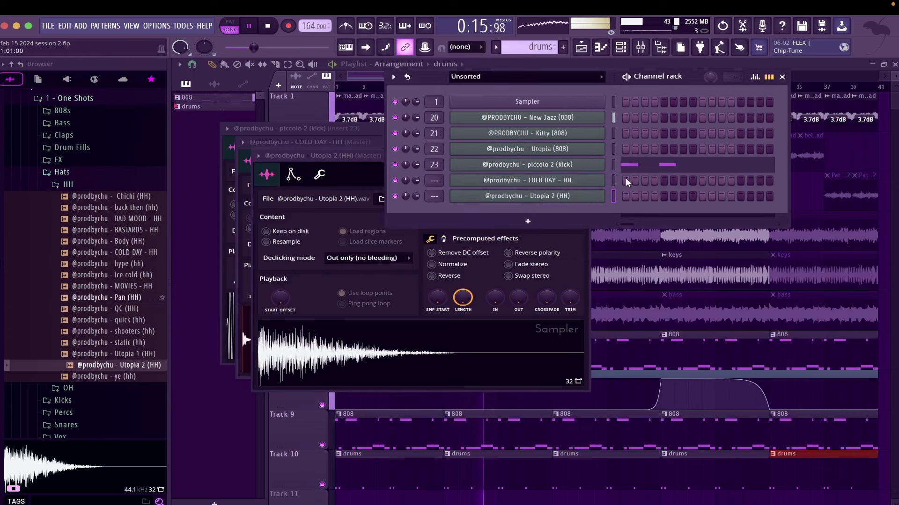
pyautogui.rightClick(600, 182)
pyautogui.click(617, 179)
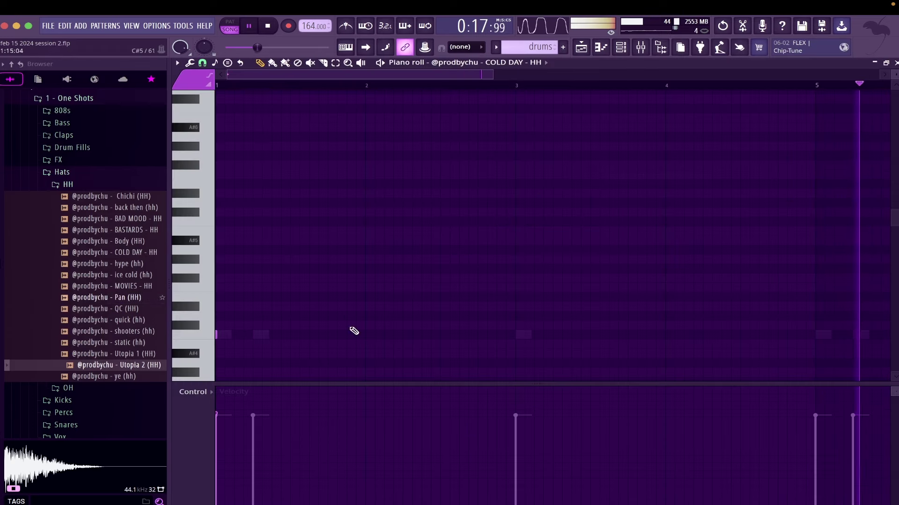
pyautogui.click(372, 335)
pyautogui.press('super+l')
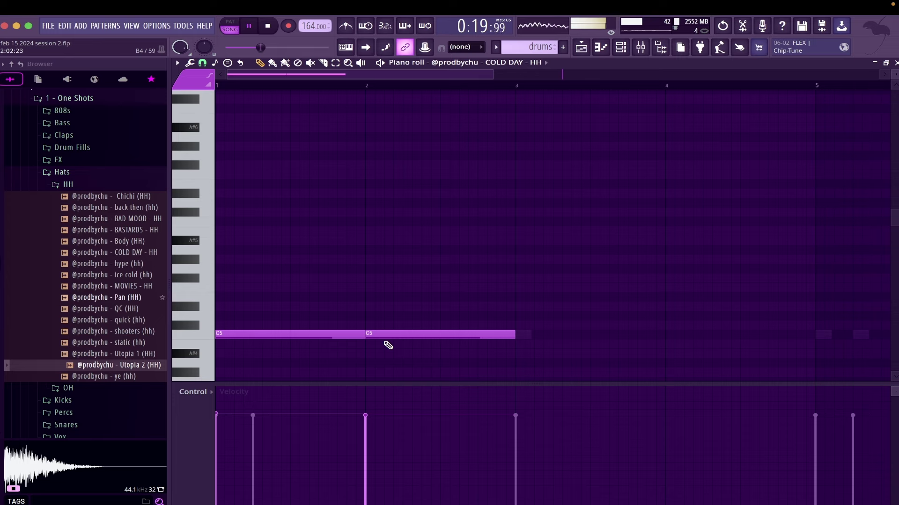
pyautogui.hotkey('ctrl', 'b')
pyautogui.hotkey('ctrl', 'b')
pyautogui.hotkey('ctrl', 'b')
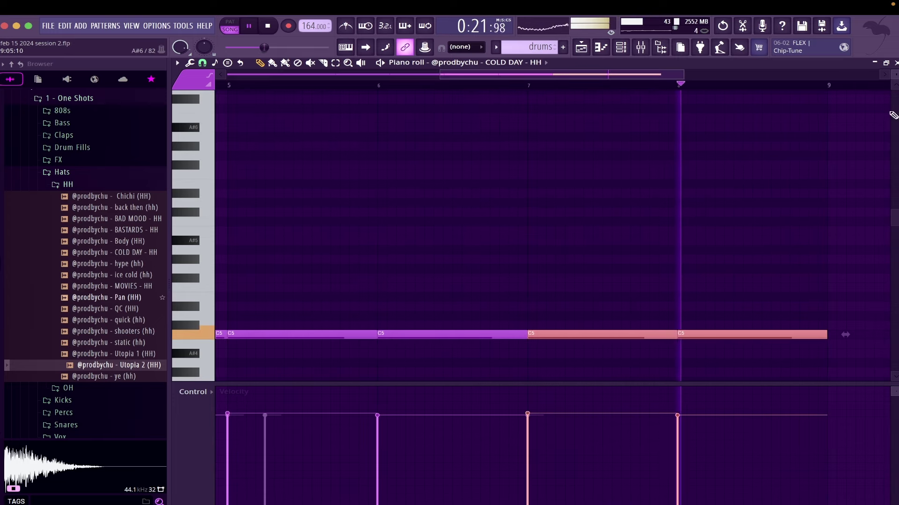
pyautogui.click(895, 63)
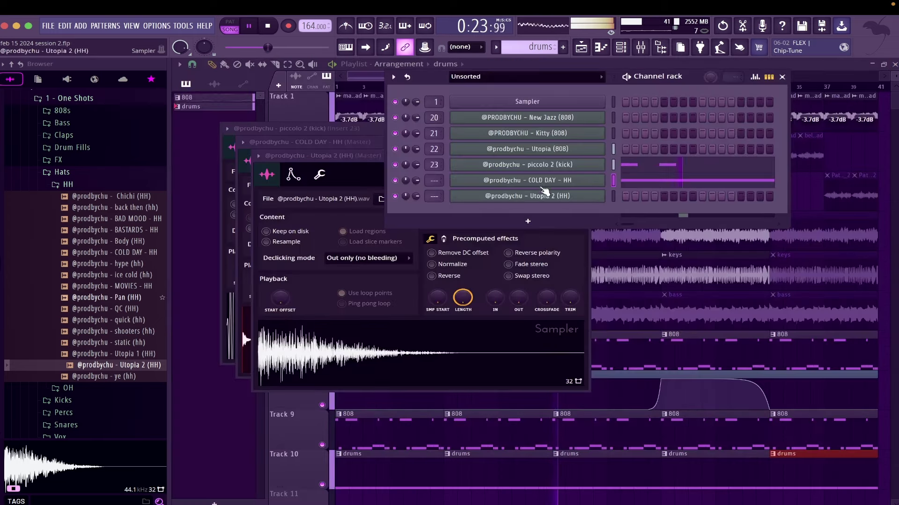
# Turn off loop points in the COLD DAY - HH sampler and set its time stretch to 3:14:15 during playback
pyautogui.click(461, 181)
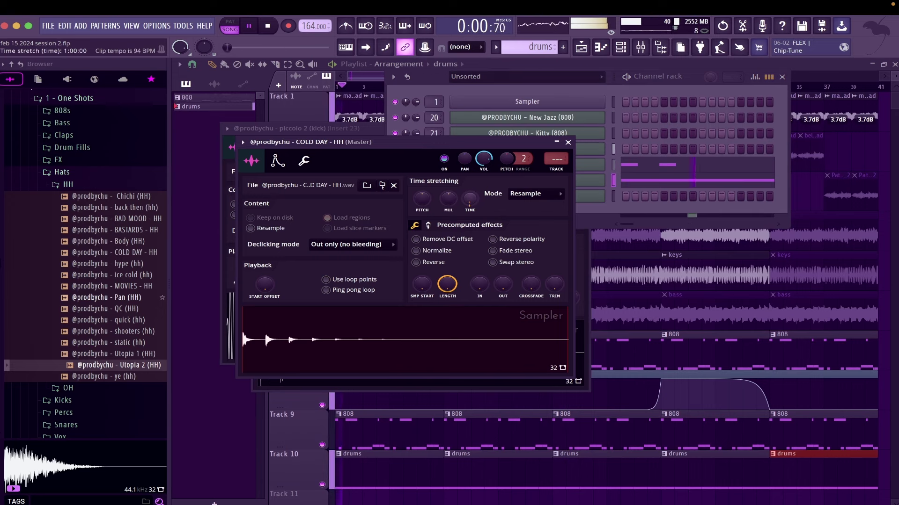
pyautogui.press('space')
pyautogui.moveTo(469, 199); pyautogui.dragTo(470, 200)
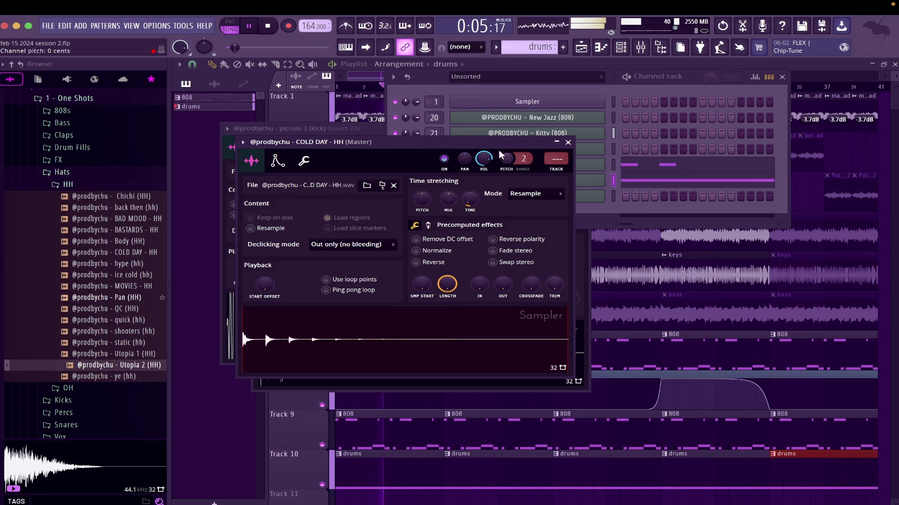
pyautogui.click(569, 141)
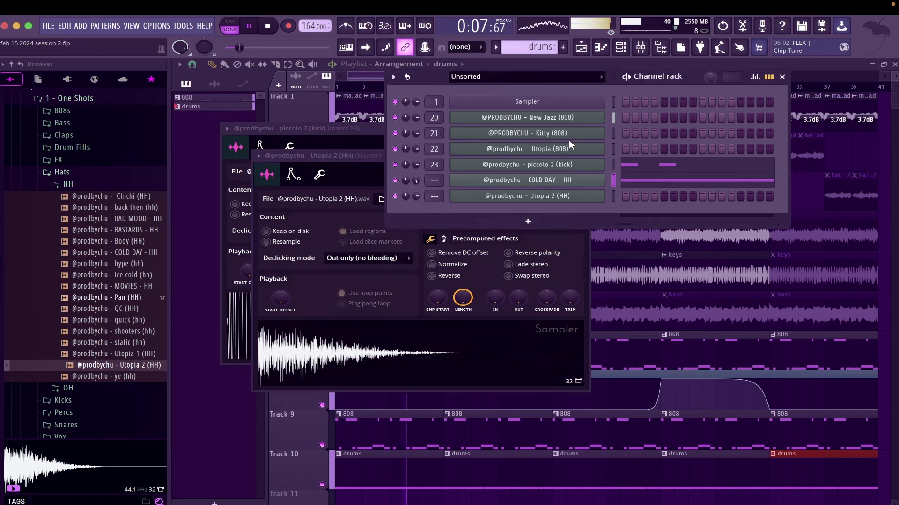
pyautogui.click(584, 181)
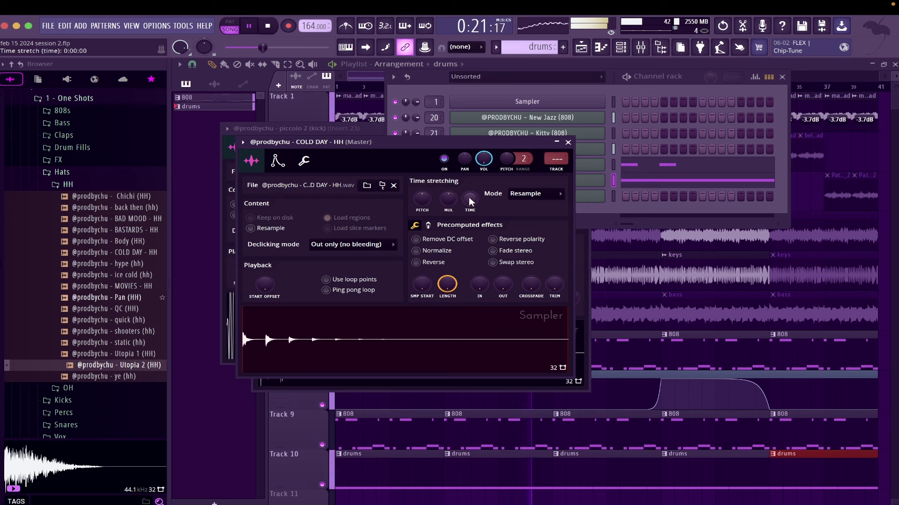
pyautogui.moveTo(470, 202); pyautogui.dragTo(471, 185)
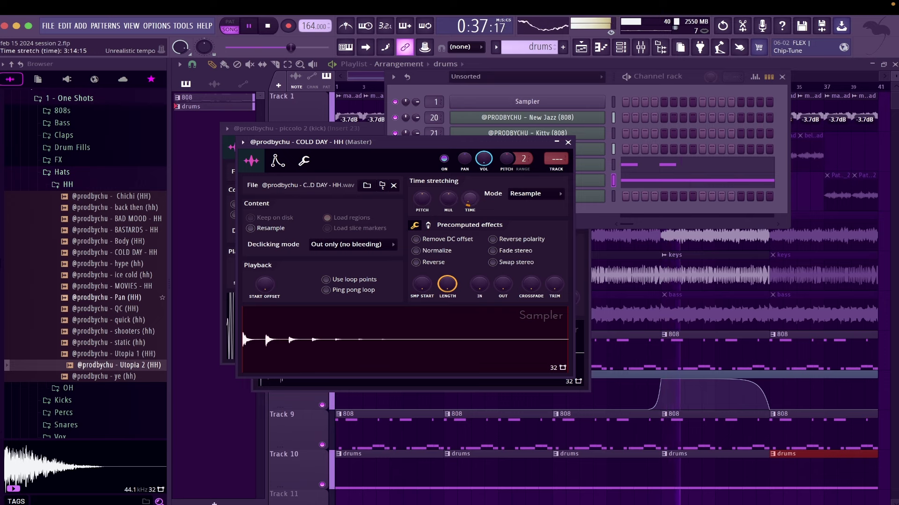
# Browse to the FX one-shots, audition effects, and load Mannie Fresh (FX) into a new channel
pyautogui.click(103, 161)
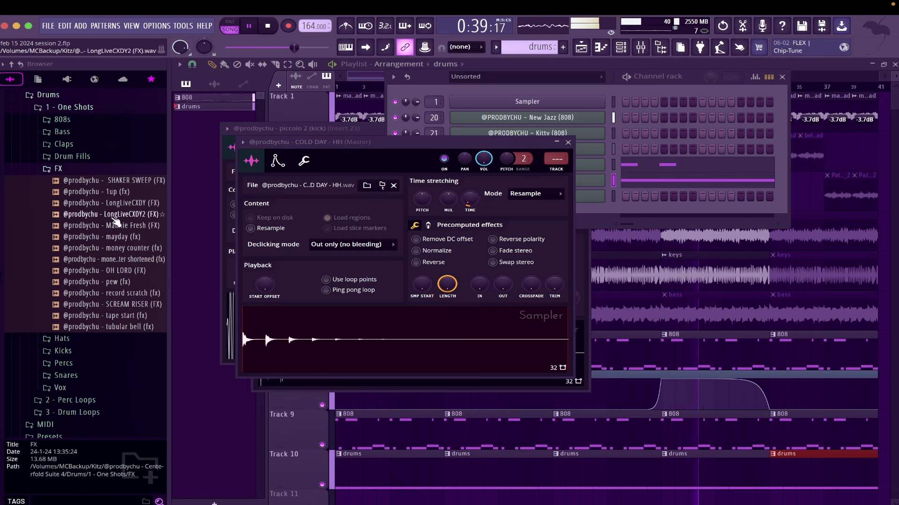
pyautogui.click(113, 227)
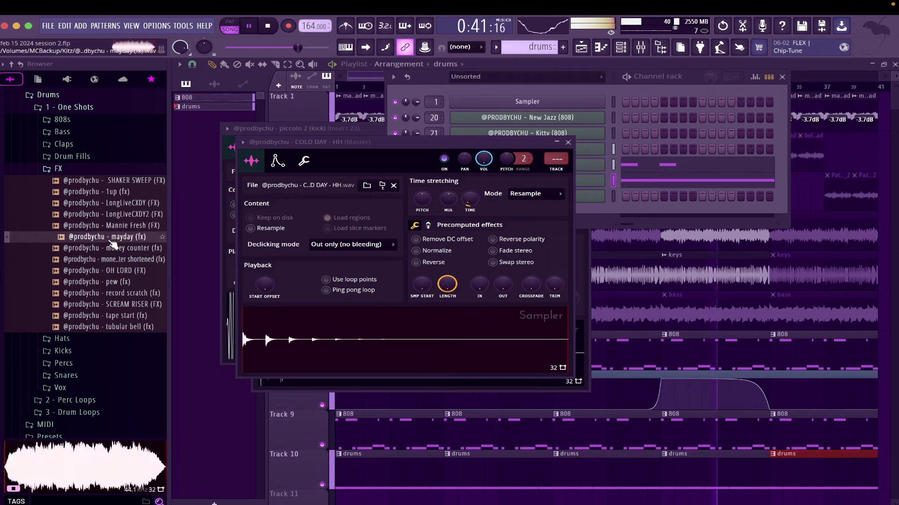
pyautogui.rightClick(108, 225)
pyautogui.click(140, 243)
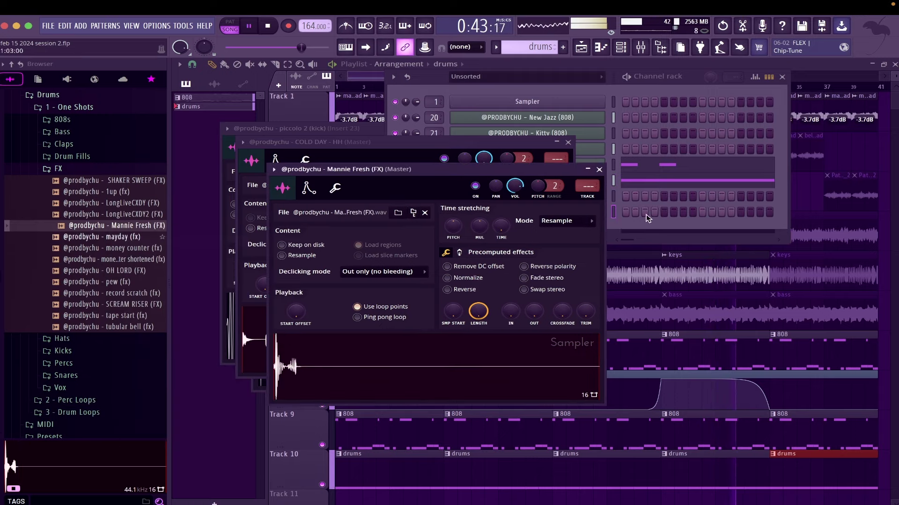
# Place C5 notes on beats 3 and 4 of bar 8 for Mannie Fresh (FX) and turn off its loop points
pyautogui.rightClick(605, 210)
pyautogui.click(623, 211)
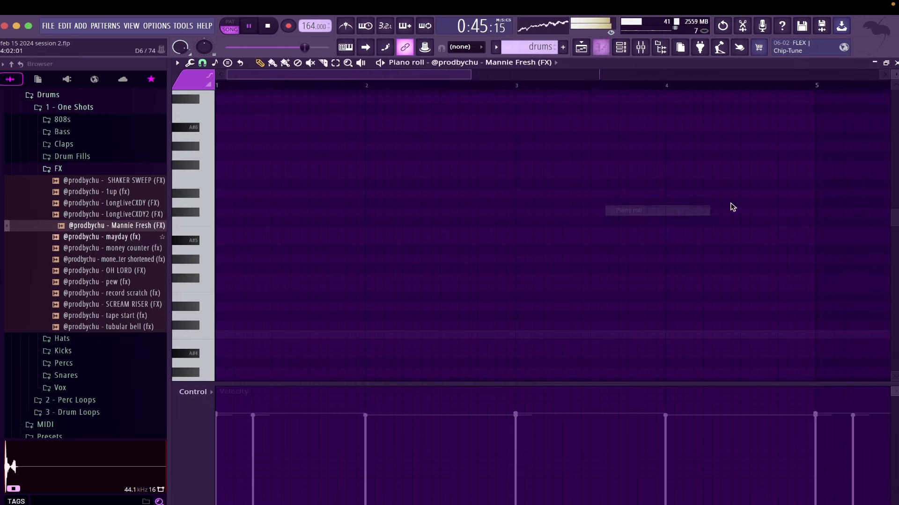
pyautogui.scroll(2, 850, 229)
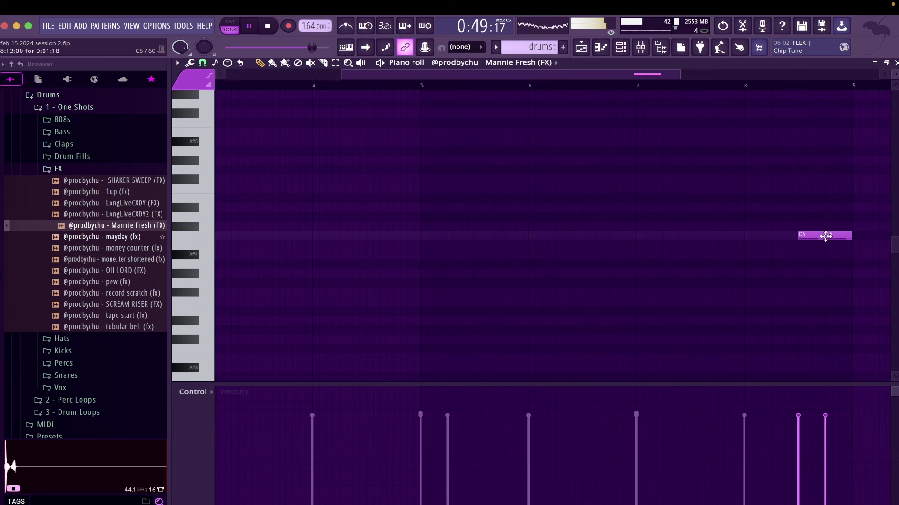
pyautogui.click(895, 63)
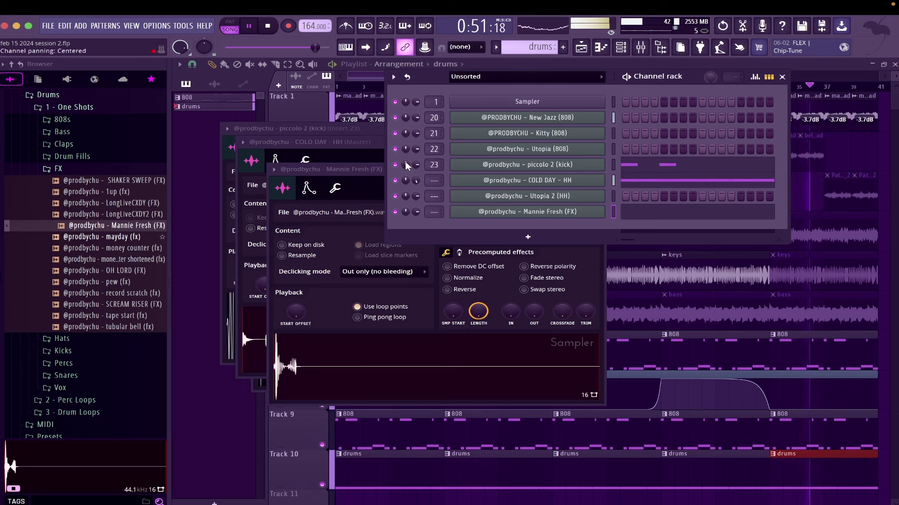
pyautogui.click(367, 309)
# Audition the pew (fx) one-shot and load it into a new channel
pyautogui.click(134, 282)
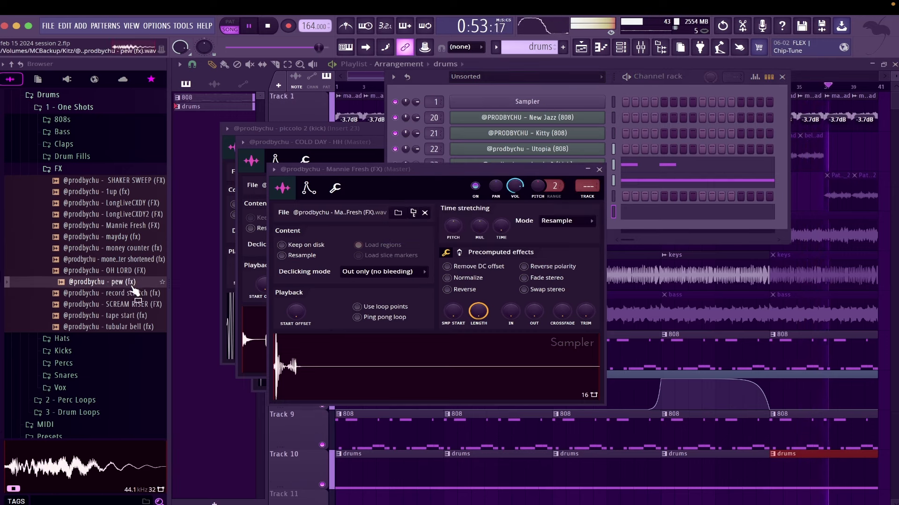
pyautogui.rightClick(133, 291)
pyautogui.click(162, 299)
pyautogui.click(597, 234)
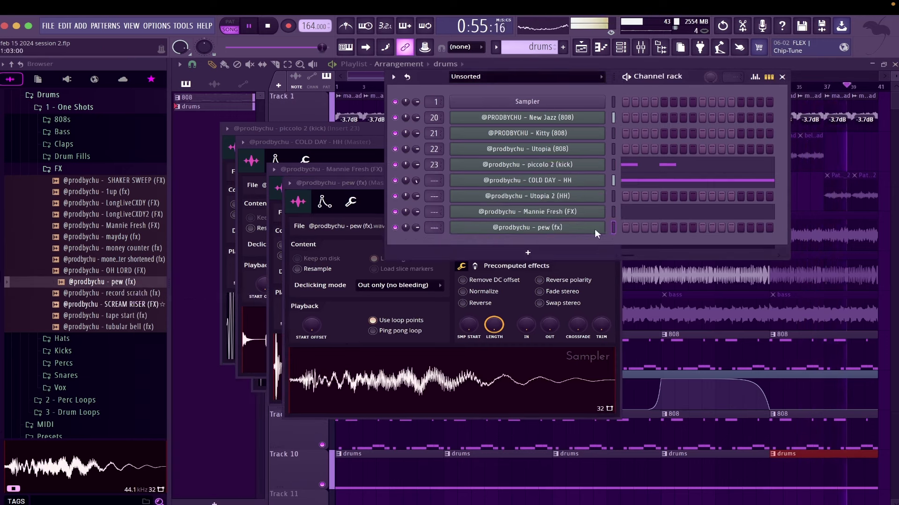
# Place a C5 note on beat 4 of bar 4 for pew (fx) and turn off its loop points
pyautogui.rightClick(596, 234)
pyautogui.click(622, 231)
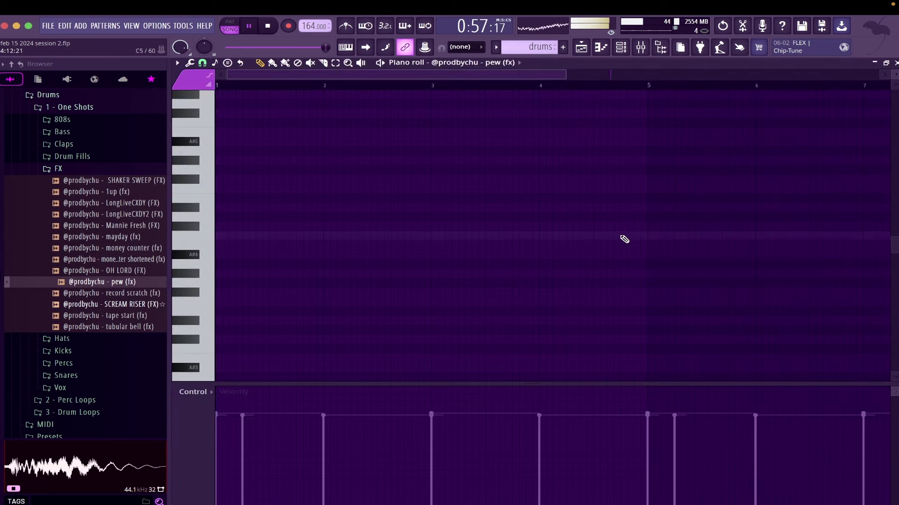
pyautogui.moveTo(630, 235); pyautogui.dragTo(644, 234)
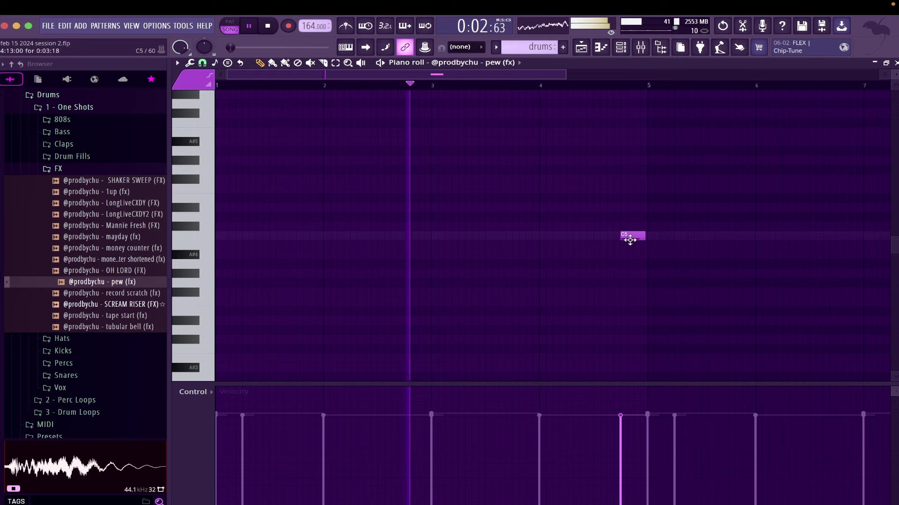
pyautogui.click(895, 62)
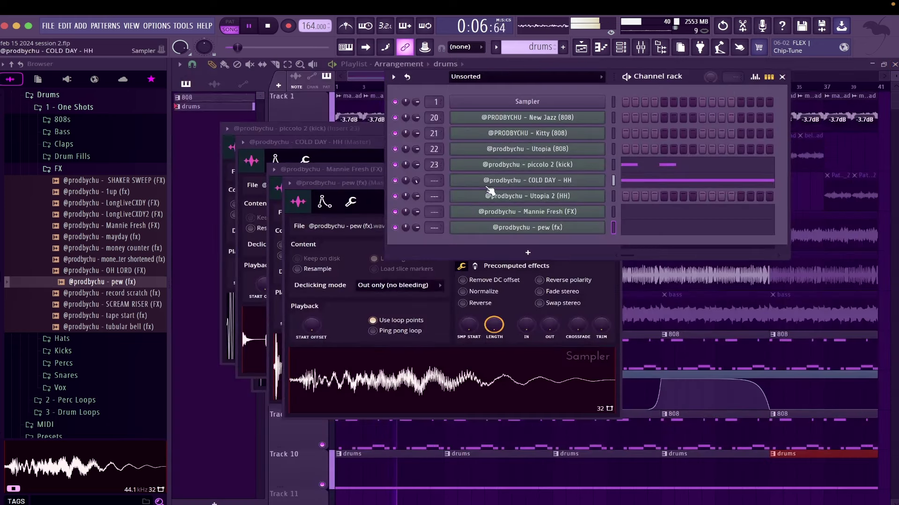
pyautogui.click(501, 228)
pyautogui.click(496, 229)
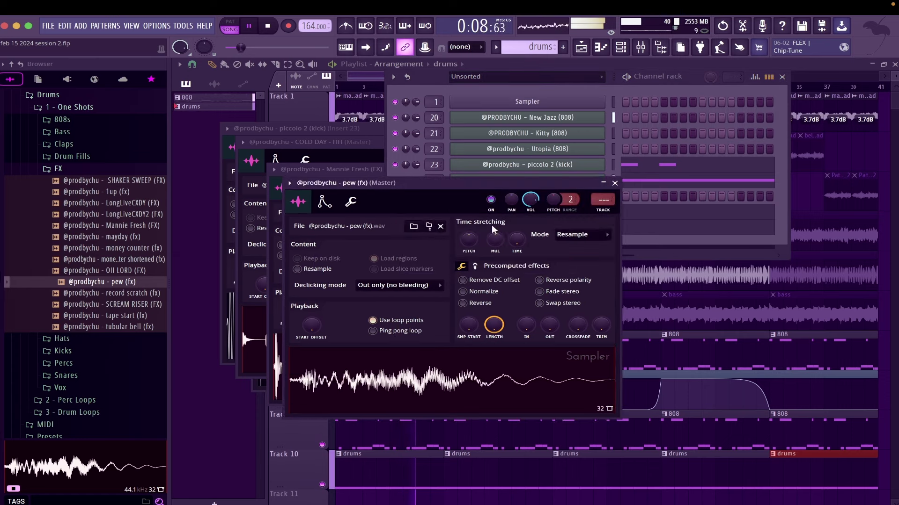
pyautogui.click(385, 322)
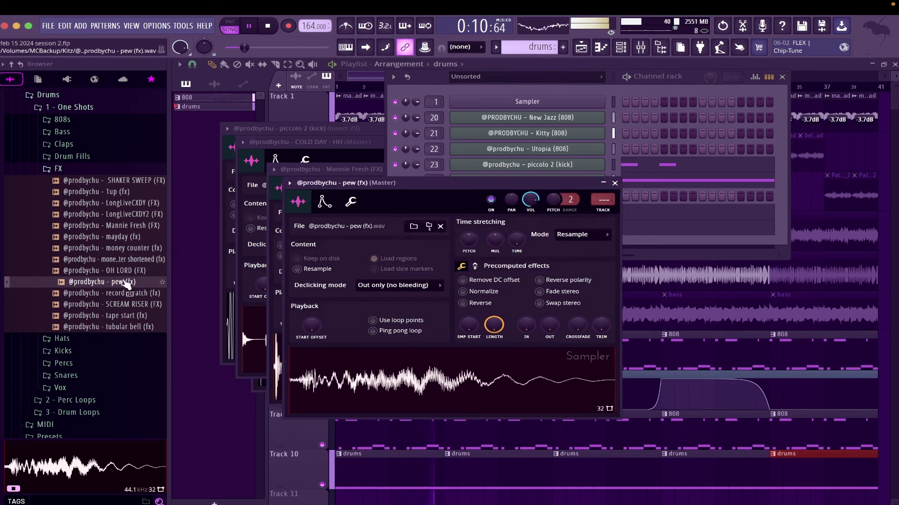
# Audition both money counter effects and add money counter (fx) as an audio clip at the start of the playlist
pyautogui.click(125, 259)
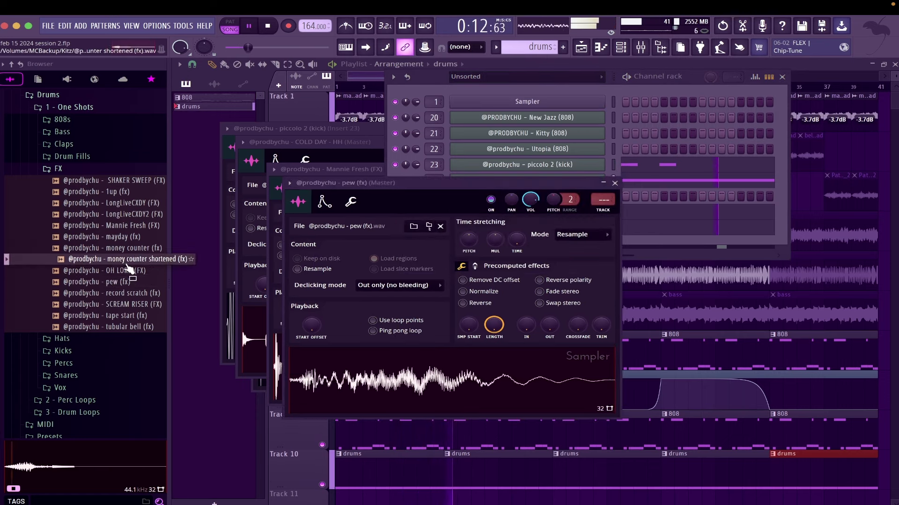
pyautogui.click(131, 248)
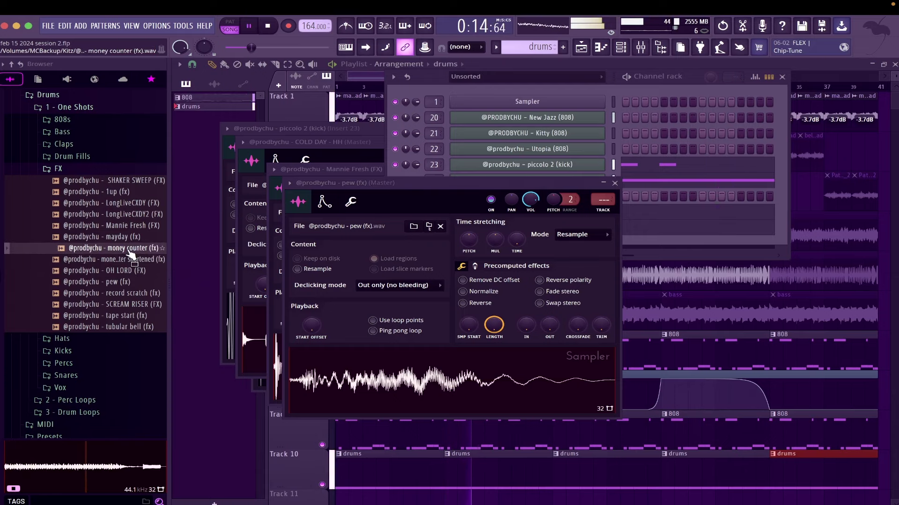
pyautogui.moveTo(131, 253); pyautogui.dragTo(324, 457)
# Shift the playlist tracks so money counter sits on Track 11 and the drums clips on Track 12, and replay from the start
pyautogui.keyDown('super'); pyautogui.click(314, 428); pyautogui.keyUp('super')
pyautogui.hotkey('shift', 'Down')
pyautogui.hotkey('shift', 'Down')
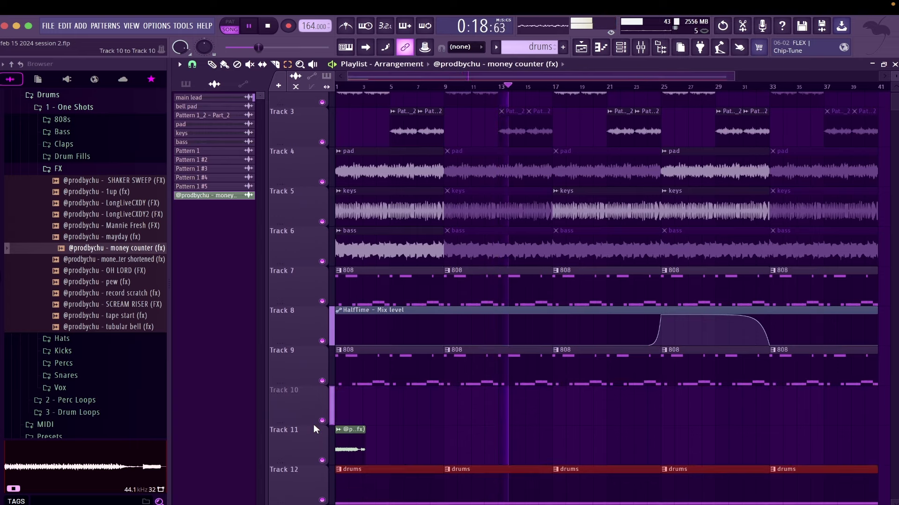
pyautogui.press('space')
pyautogui.press('space')
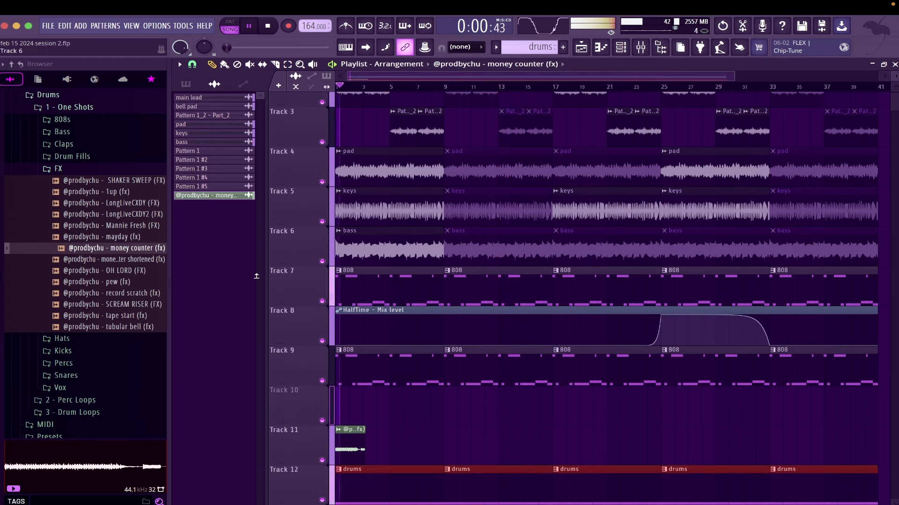
# With snapping at Bar, stretch the money counter clip shorter to end just past the start of bar 3, and open its audio clip settings
pyautogui.scroll(10, 338, 433)
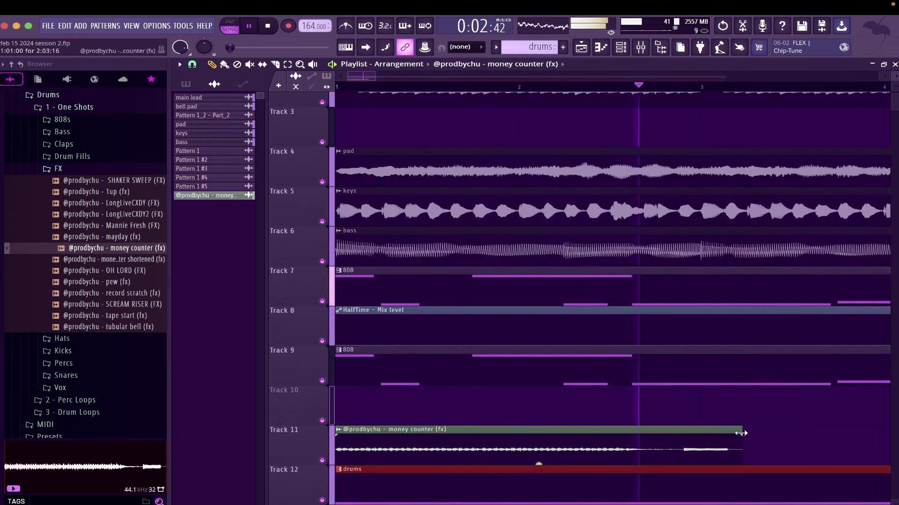
pyautogui.click(192, 64)
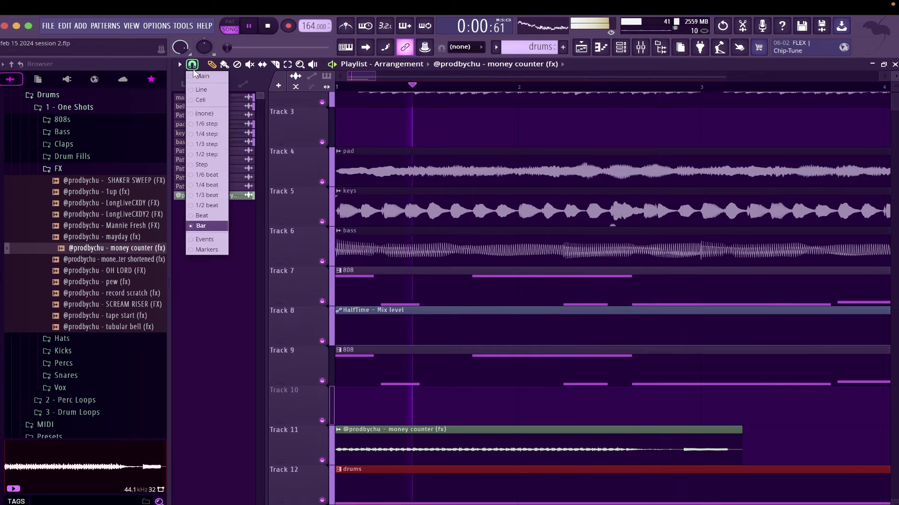
pyautogui.click(217, 227)
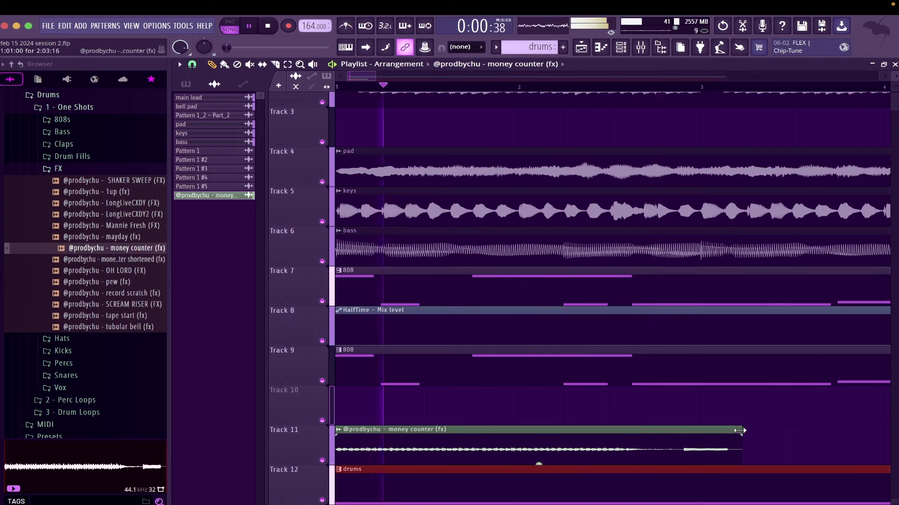
pyautogui.moveTo(739, 431); pyautogui.dragTo(709, 431)
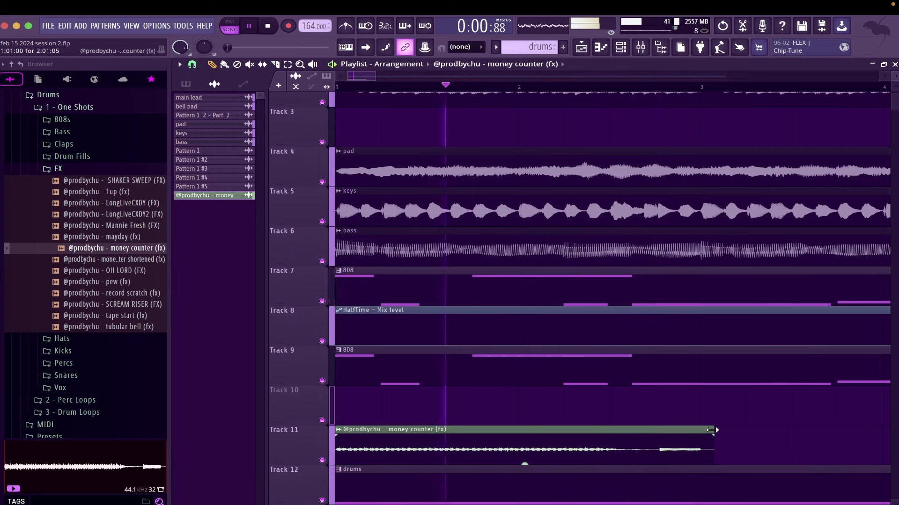
pyautogui.doubleClick(669, 441)
pyautogui.click(361, 141)
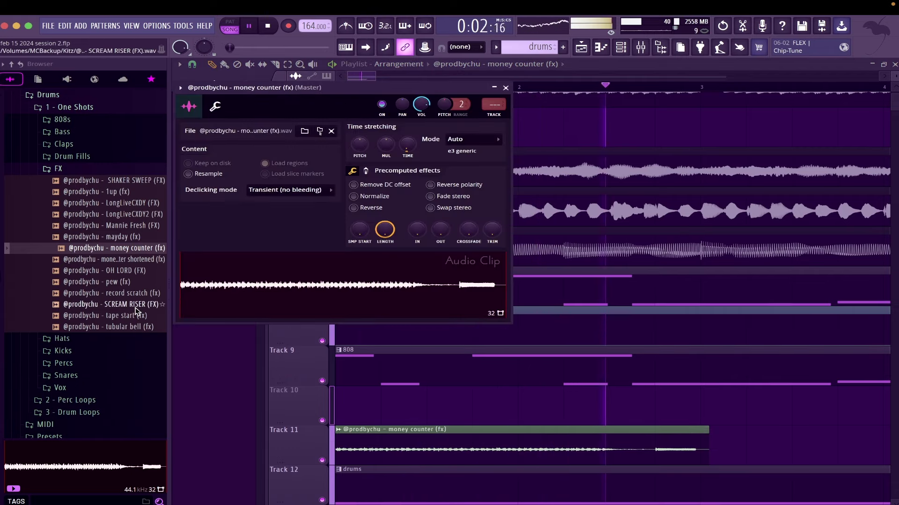
# Audition tubular bell (fx), load it into a new channel and open that channel's piano roll
pyautogui.moveTo(136, 326); pyautogui.dragTo(140, 333)
pyautogui.rightClick(138, 332)
pyautogui.click(168, 300)
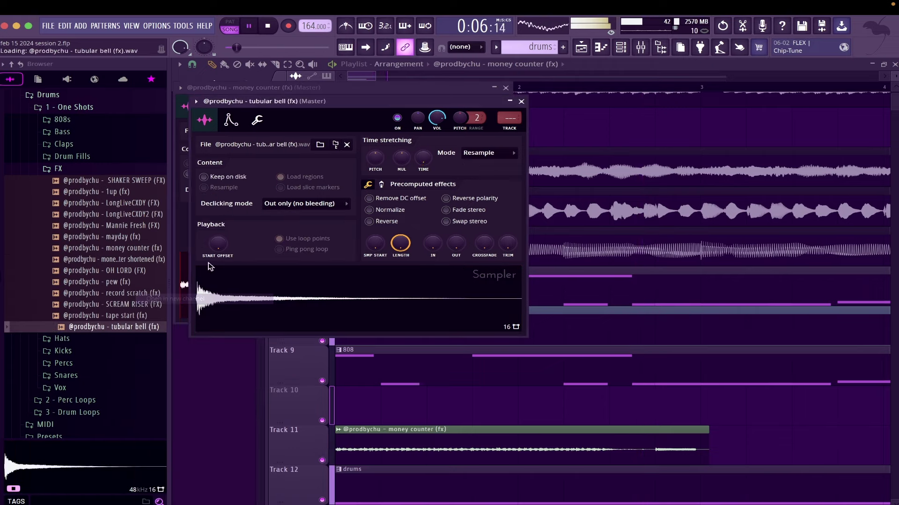
pyautogui.click(619, 49)
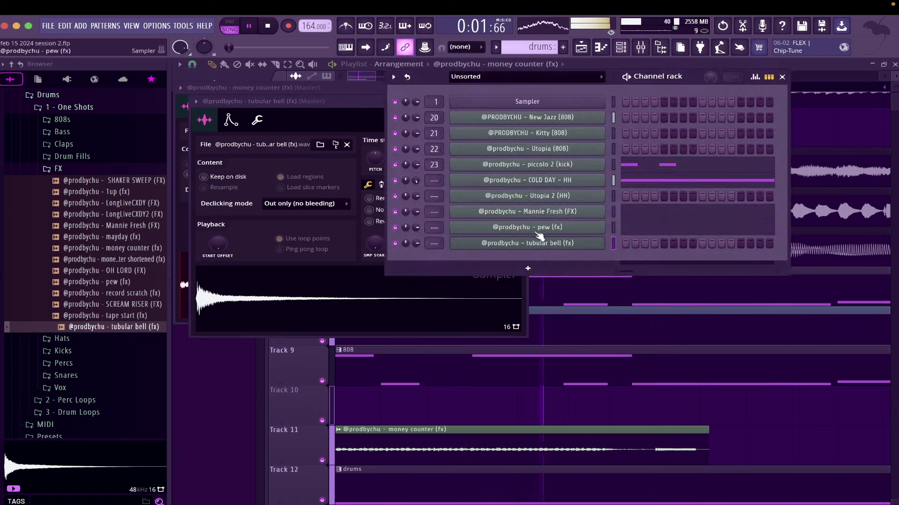
pyautogui.rightClick(594, 249)
pyautogui.click(613, 243)
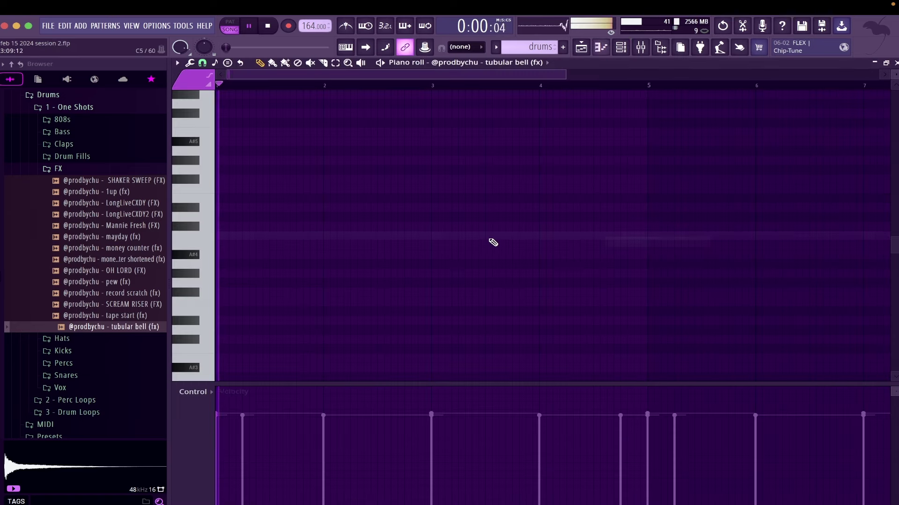
# Place F#4 notes for tubular bell (fx) at the start of bars 1 and 5, tuning the first down by semitones against playback
pyautogui.click(293, 271)
pyautogui.moveTo(293, 271); pyautogui.dragTo(188, 236)
pyautogui.press('space')
pyautogui.press('space')
pyautogui.hotkey('shift', 'Down')
pyautogui.press('space')
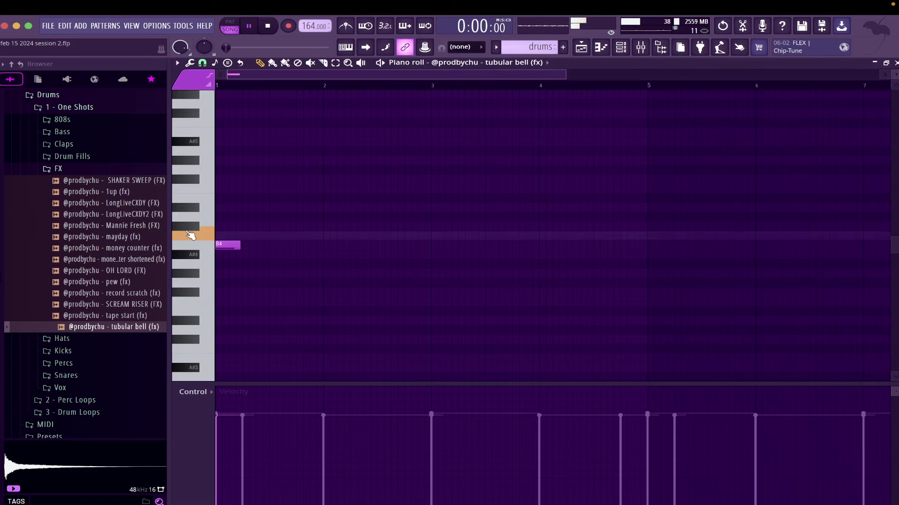
pyautogui.press('space')
pyautogui.hotkey('shift', 'Down')
pyautogui.press('space')
pyautogui.hotkey('shift', 'Down')
pyautogui.hotkey('shift', 'Down')
pyautogui.hotkey('shift', 'Down')
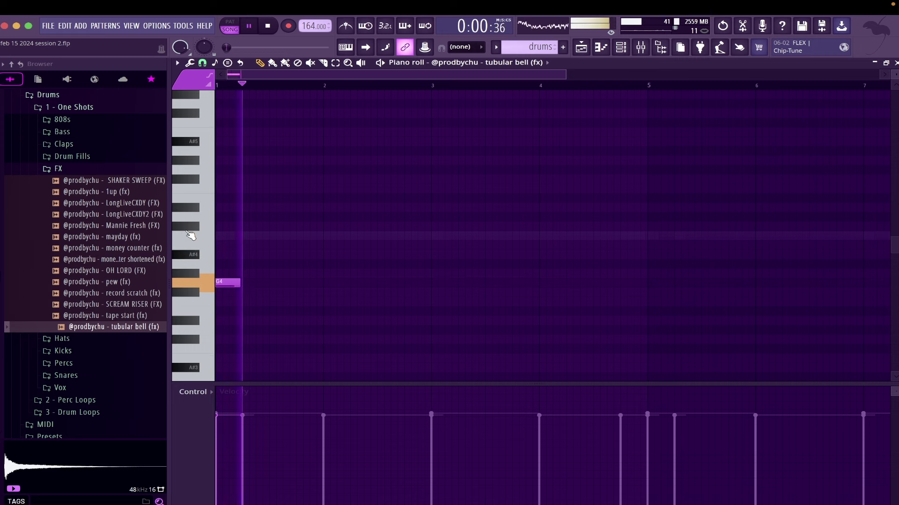
pyautogui.hotkey('shift', 'Down')
pyautogui.press('space')
pyautogui.press('space')
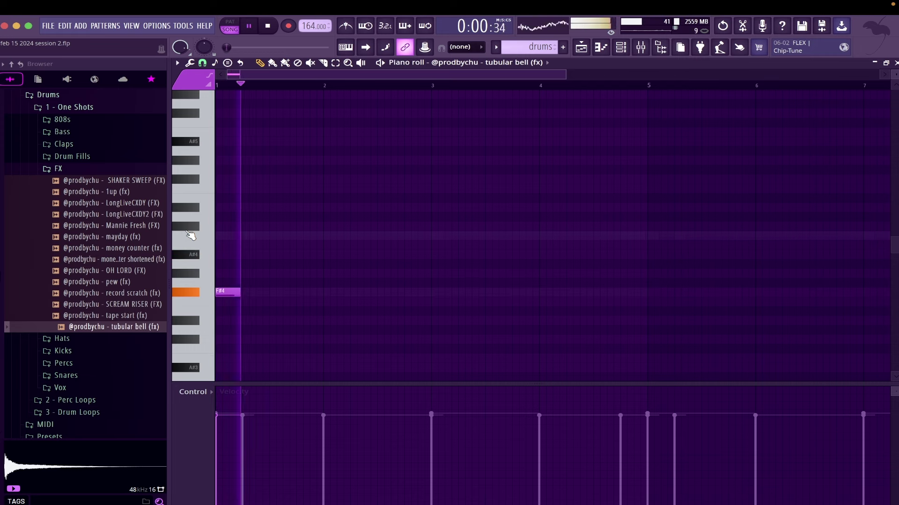
pyautogui.click(653, 293)
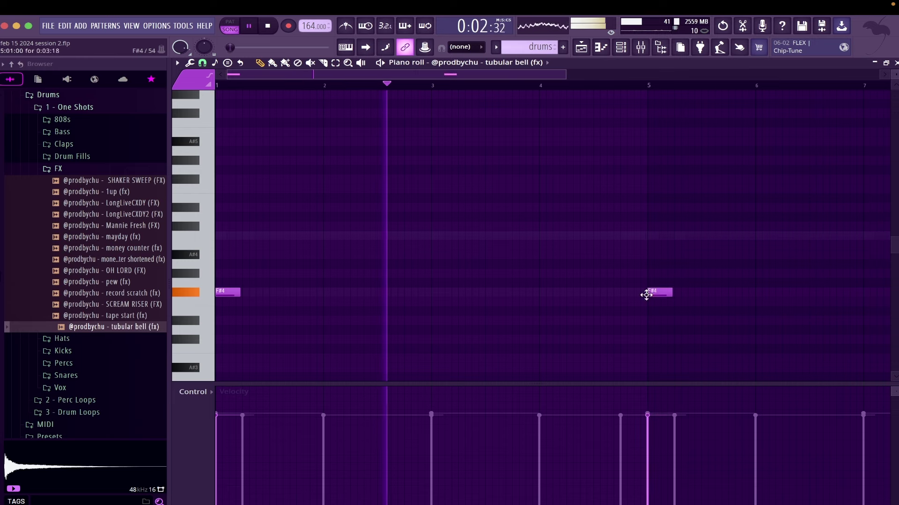
pyautogui.click(896, 62)
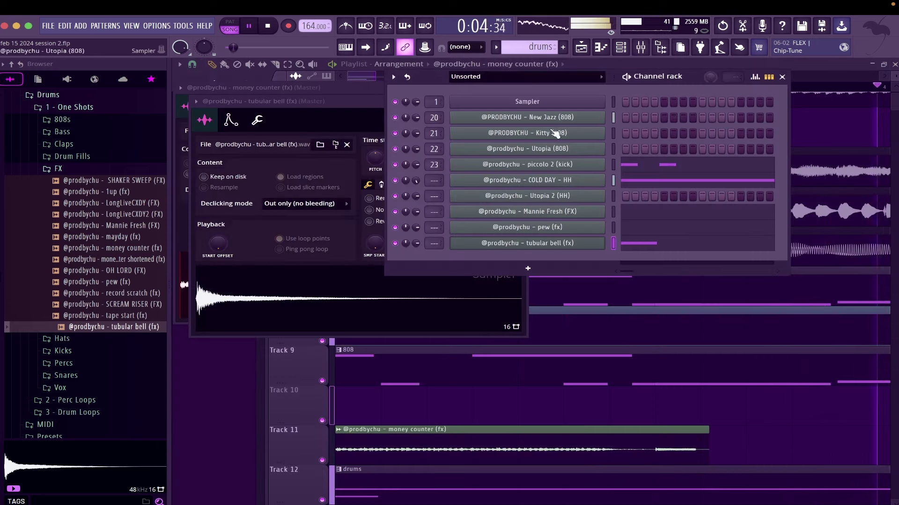
# Insert a FLEX instrument channel at the Sampler channel in the channel rack
pyautogui.rightClick(562, 103)
pyautogui.moveTo(655, 183)
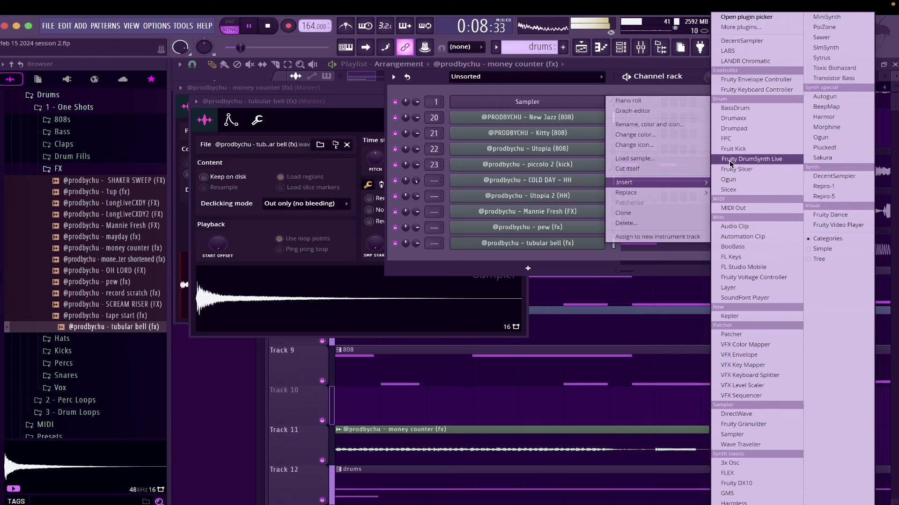
pyautogui.press('f')
pyautogui.press('f')
pyautogui.press('f')
pyautogui.press('f')
pyautogui.press('f')
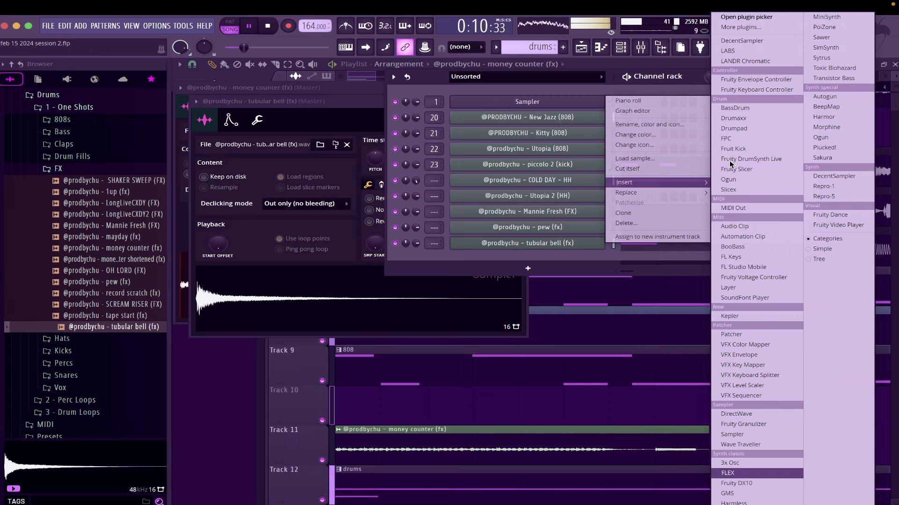
pyautogui.press('Return')
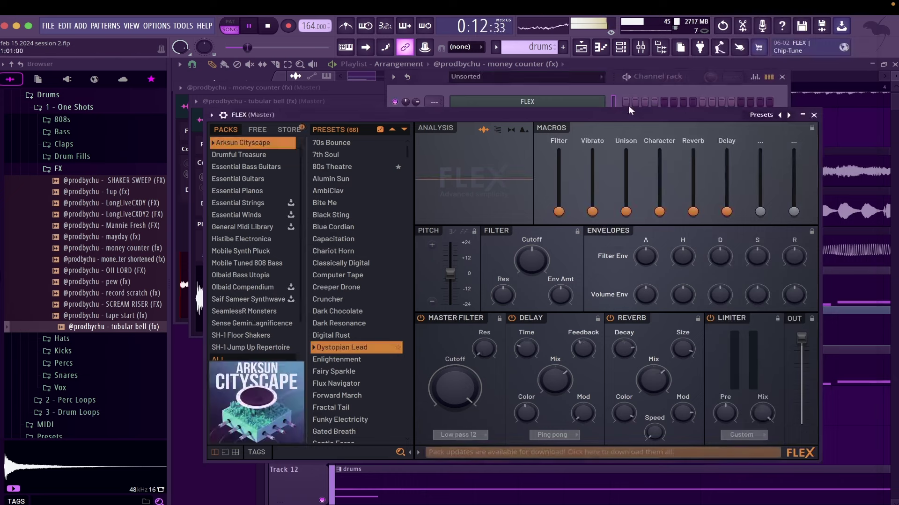
# Search all FLEX packs for "stein" and load the Steinway D preset
pyautogui.click(281, 452)
pyautogui.write('stri')
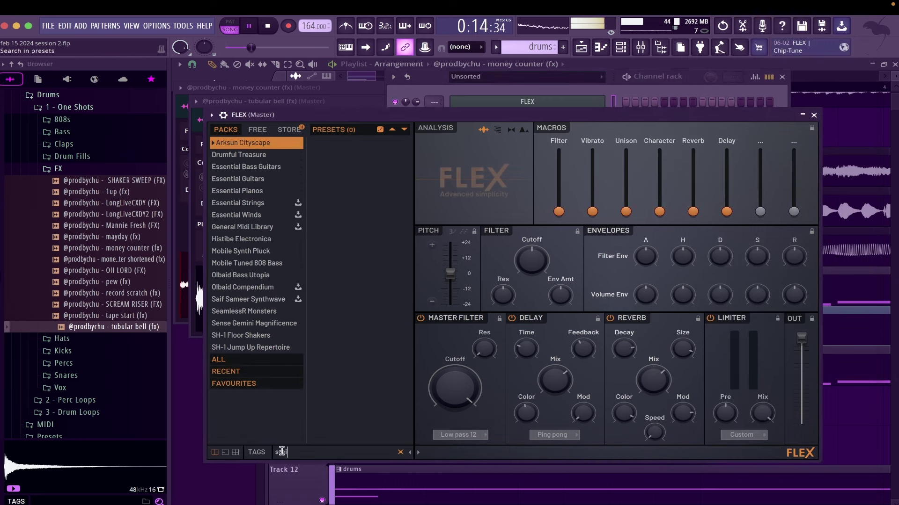
pyautogui.click(254, 359)
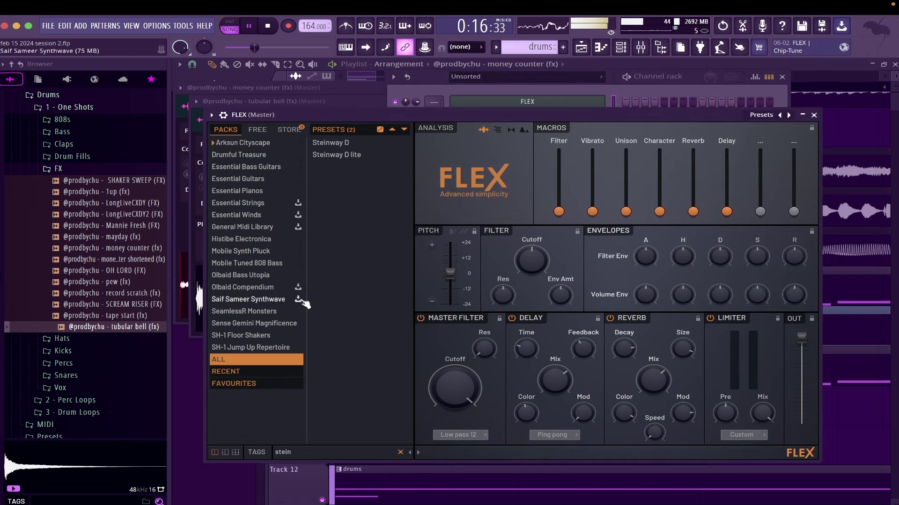
pyautogui.click(350, 143)
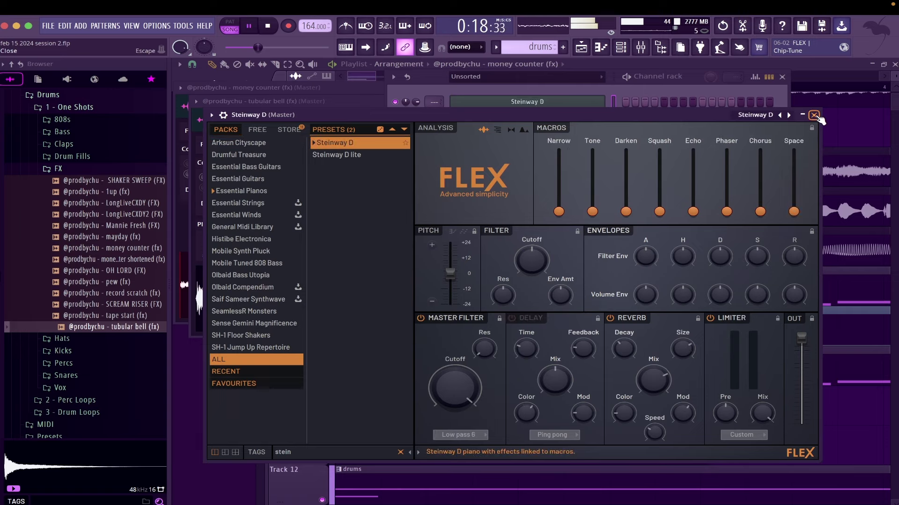
pyautogui.click(814, 115)
# Draw a Steinway D note spanning bars 1 to 3 and lower it two octaves to A#2
pyautogui.rightClick(608, 99)
pyautogui.click(619, 103)
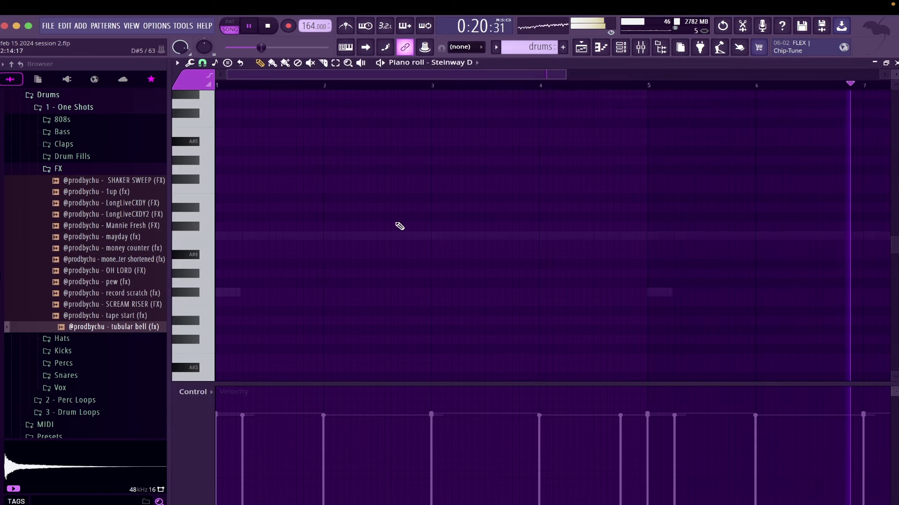
pyautogui.click(224, 254)
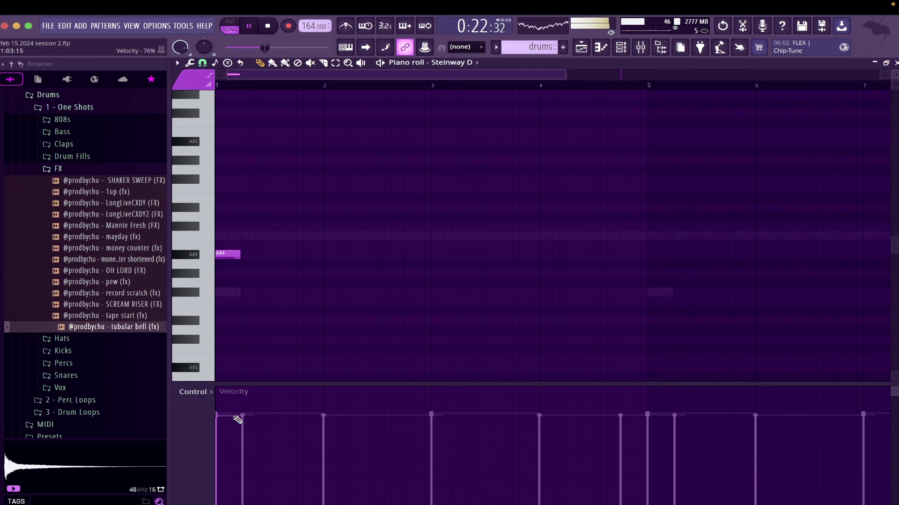
pyautogui.moveTo(240, 254); pyautogui.dragTo(536, 282)
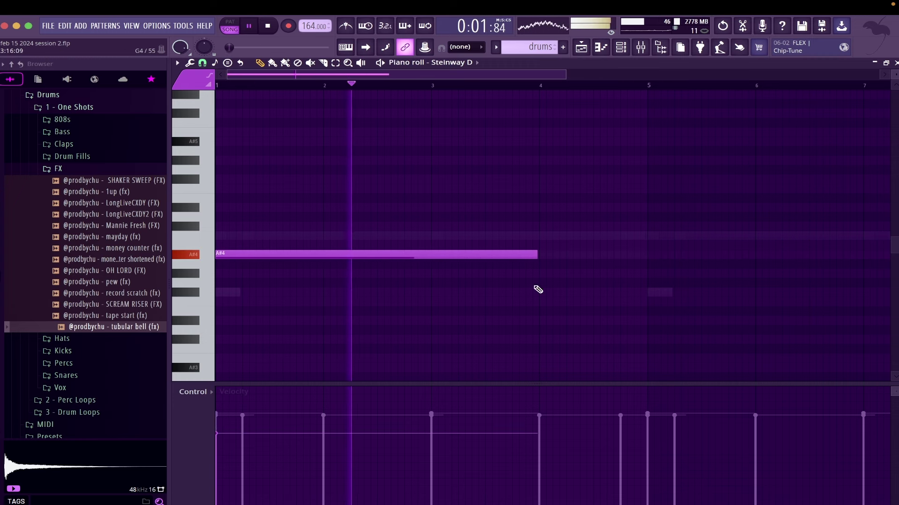
pyautogui.press('space')
pyautogui.hotkey('ctrl', 'Down')
pyautogui.hotkey('ctrl', 'Down')
pyautogui.press('space')
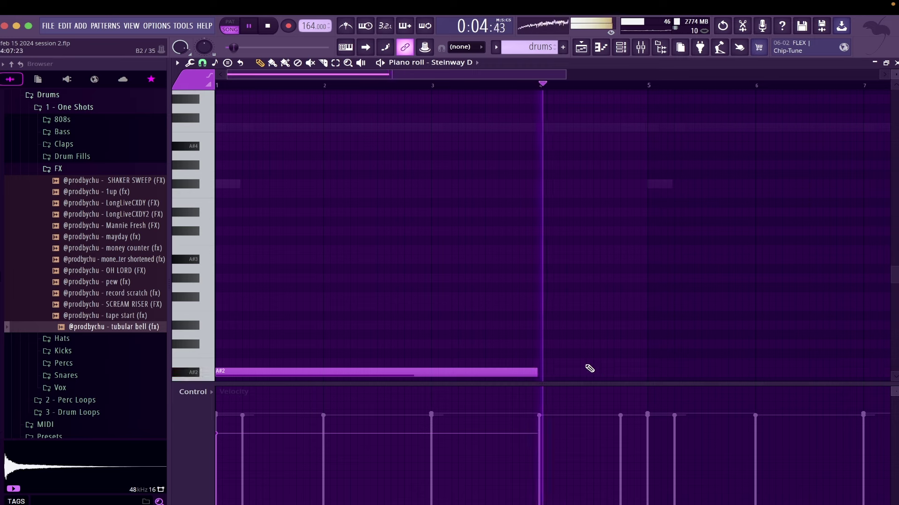
# Add a long B2 piano note on beat 2 of bar 4, removing the trial C3 at bar 5, and duplicate the pattern
pyautogui.click(565, 362)
pyautogui.click(649, 352)
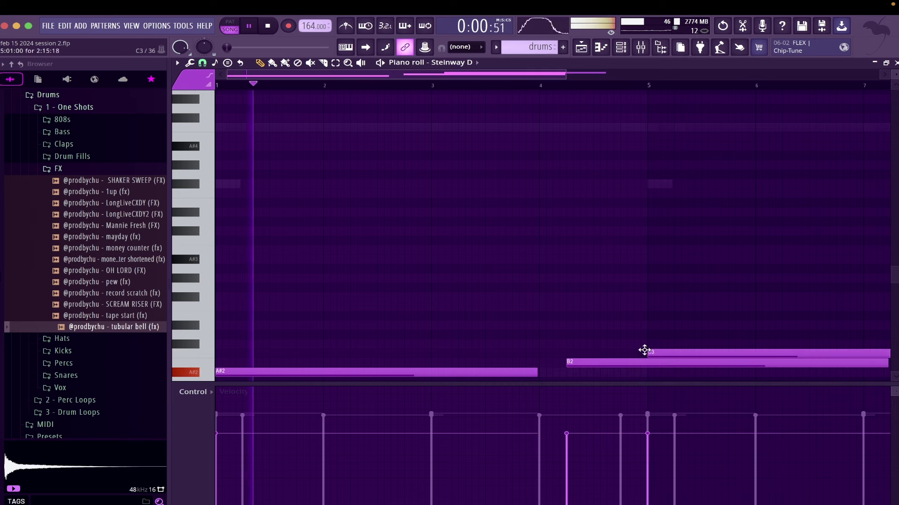
pyautogui.press('super+l')
pyautogui.rightClick(665, 354)
pyautogui.hotkey('ctrl', 'b')
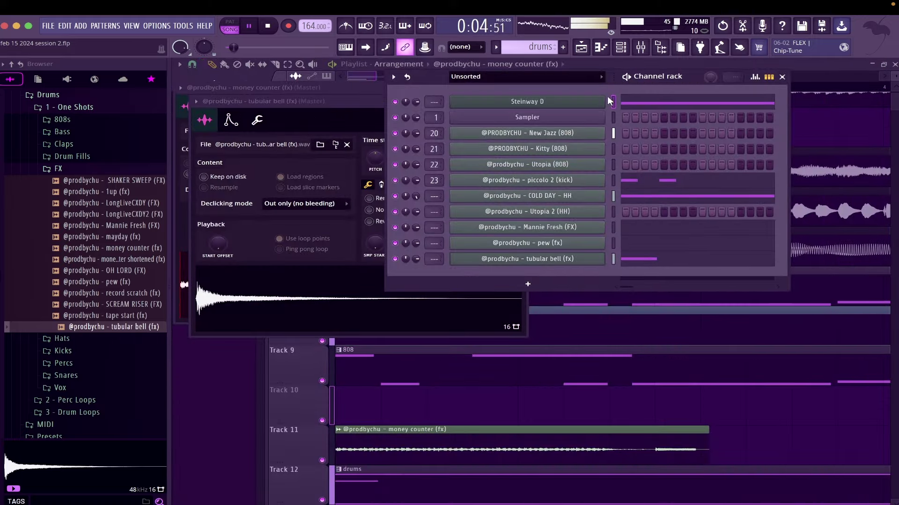
# Assign Steinway D to mixer track 24 and route it to MELODY BUS and drum bus instead of Master
pyautogui.click(642, 48)
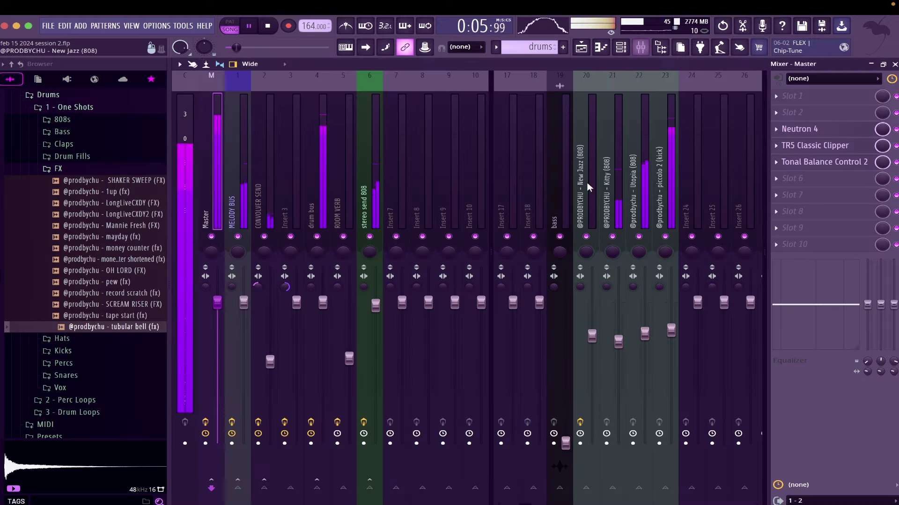
pyautogui.click(696, 217)
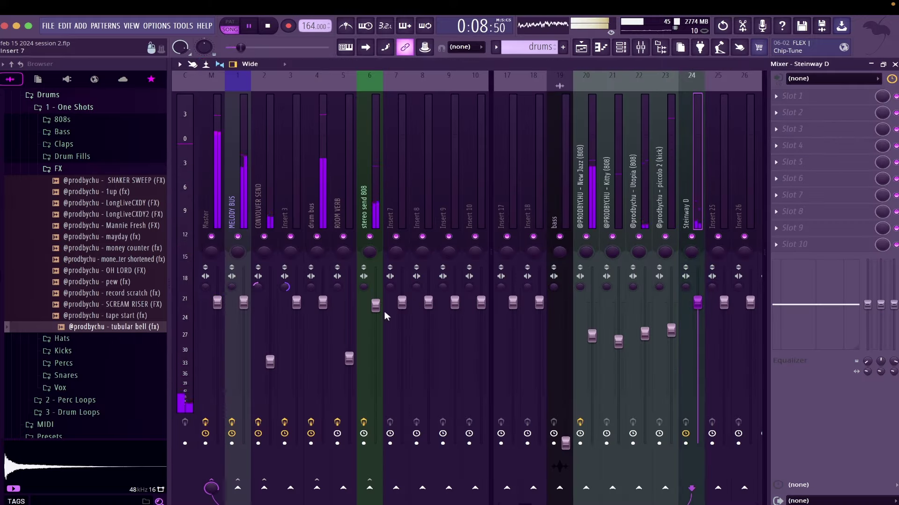
pyautogui.click(238, 490)
pyautogui.click(214, 488)
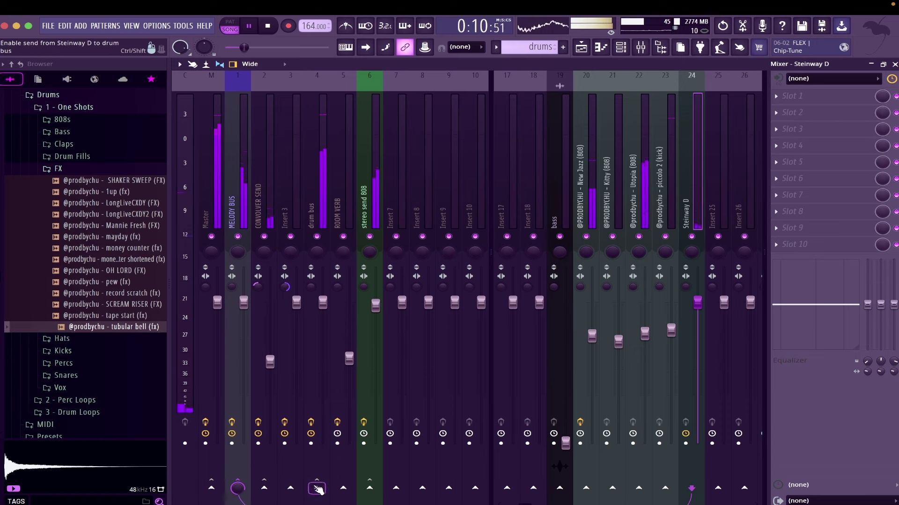
pyautogui.click(318, 489)
# Lower Steinway D's volume to about the level of the 808 faders, cut its lows by 16.1 dB at 90 Hz, and save the project
pyautogui.moveTo(697, 302); pyautogui.dragTo(697, 314)
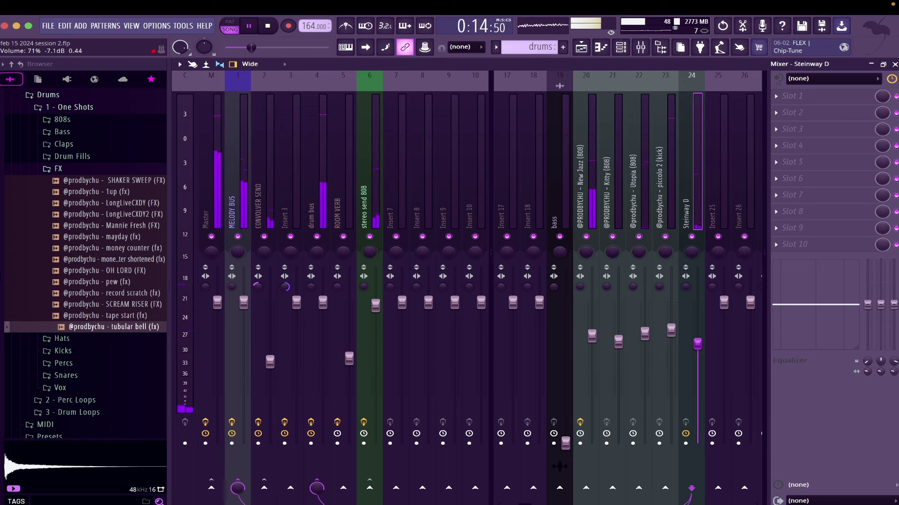
pyautogui.moveTo(697, 344); pyautogui.dragTo(697, 336)
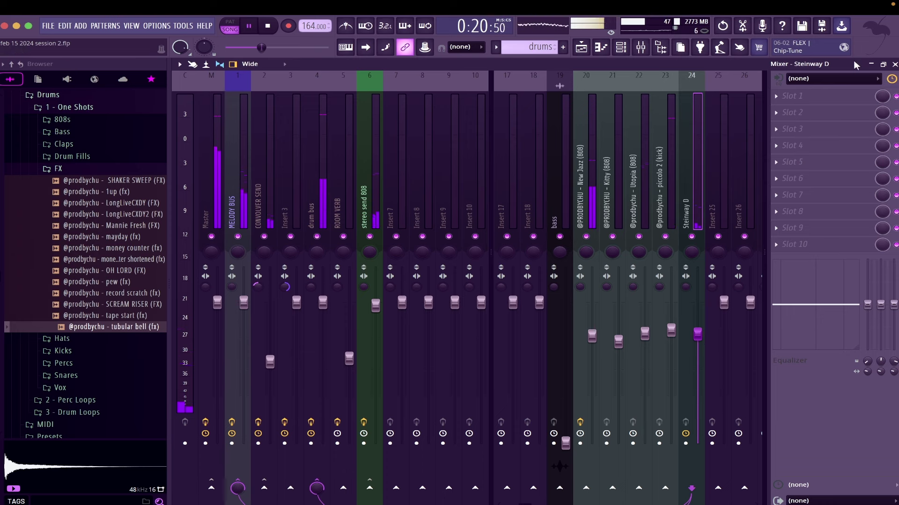
pyautogui.moveTo(867, 304); pyautogui.dragTo(867, 344)
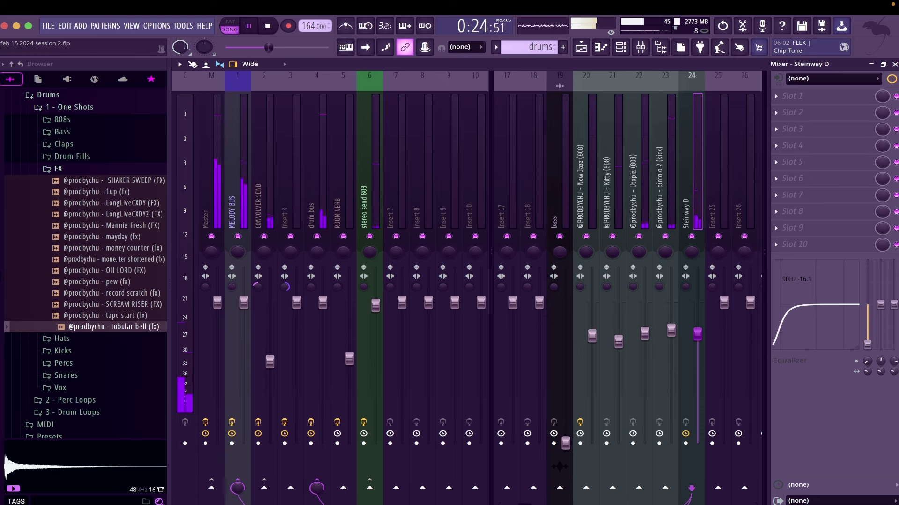
pyautogui.hotkey('ctrl', 's')
pyautogui.click(895, 64)
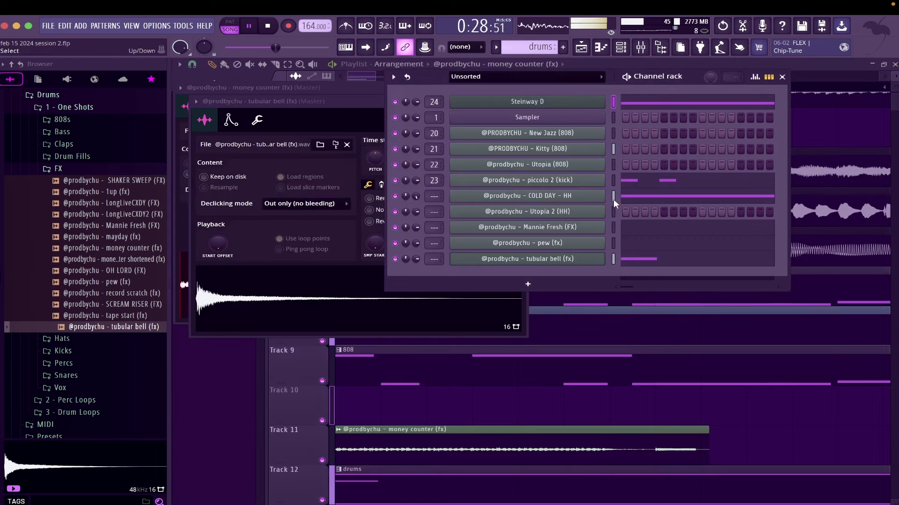
# Assign the channels from COLD DAY - HH through tubular bell (fx) to mixer tracks 25 to 29 and select those tracks together
pyautogui.click(640, 47)
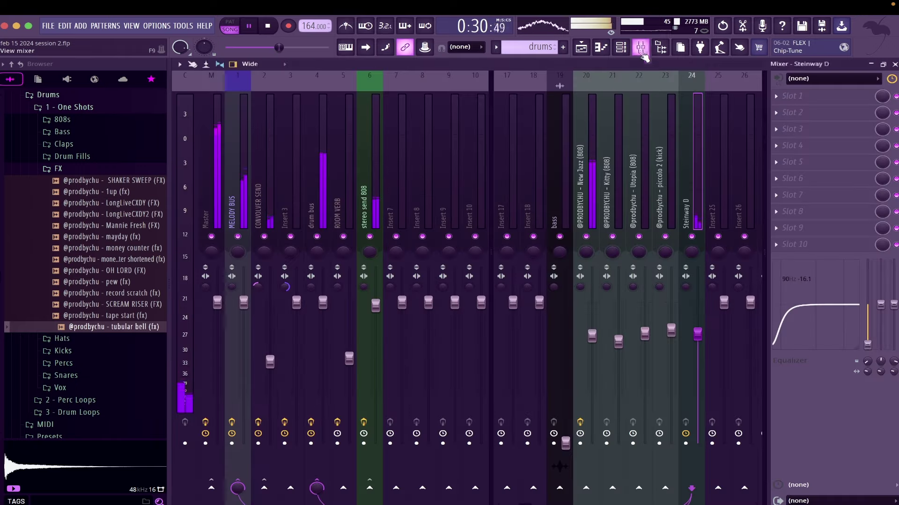
pyautogui.click(727, 206)
pyautogui.hotkey('ctrl', 'shift', 'l')
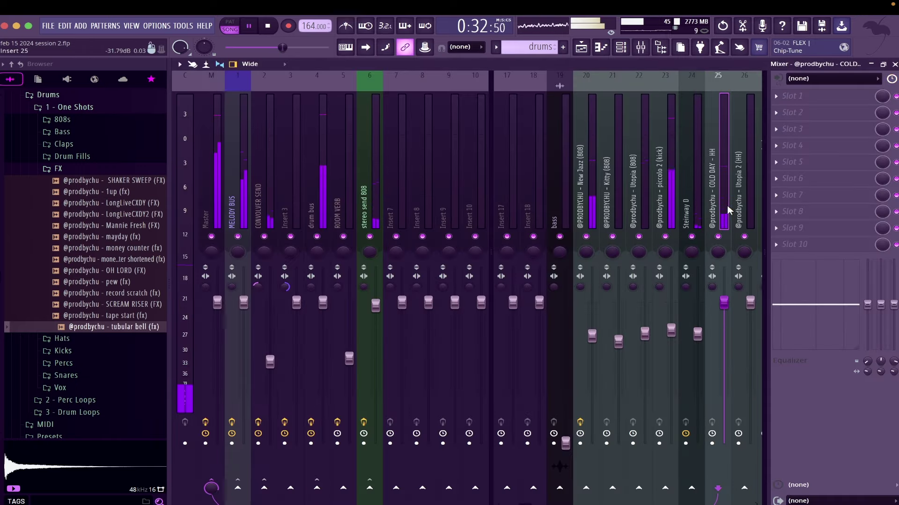
pyautogui.scroll(-5, 726, 206)
pyautogui.moveTo(591, 211); pyautogui.dragTo(686, 210)
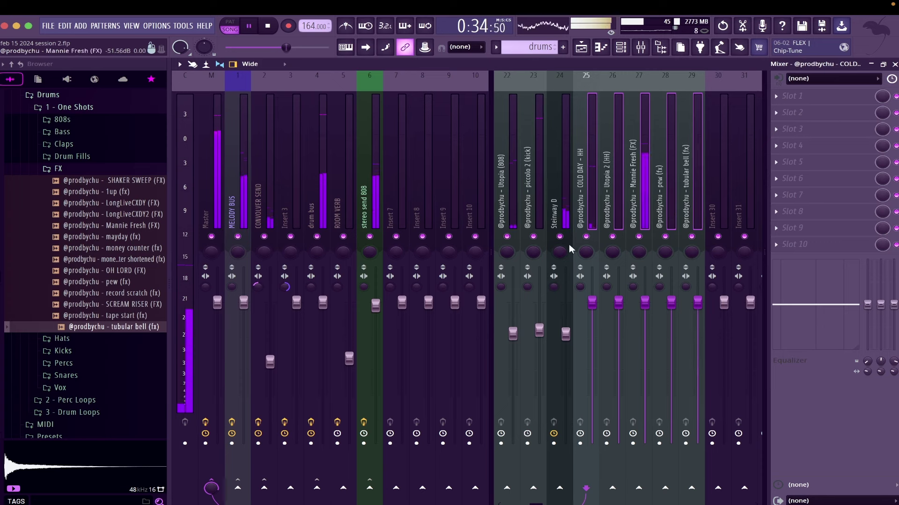
# Route the selected tracks 25 to 29 only to drum bus and lower the COLD DAY - HH fader to about -4.7 dB
pyautogui.rightClick(317, 488)
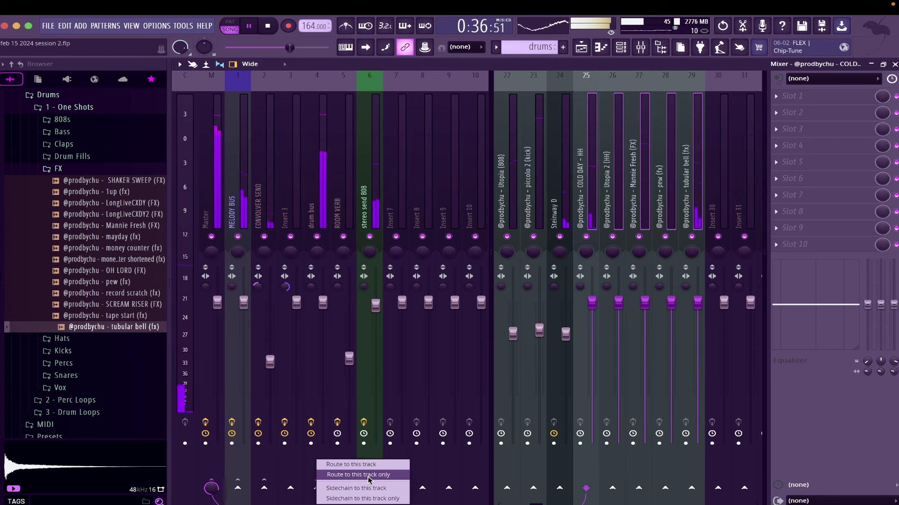
pyautogui.click(369, 476)
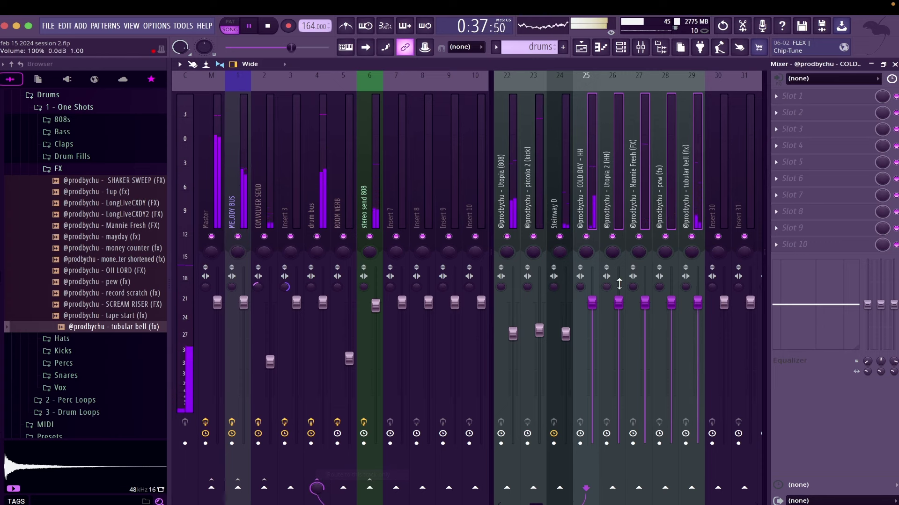
pyautogui.click(585, 206)
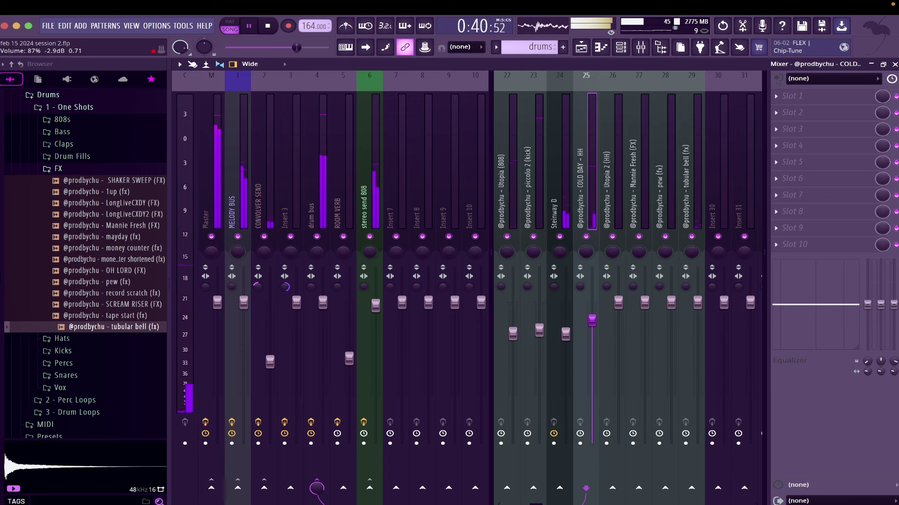
pyautogui.moveTo(592, 320); pyautogui.dragTo(592, 327)
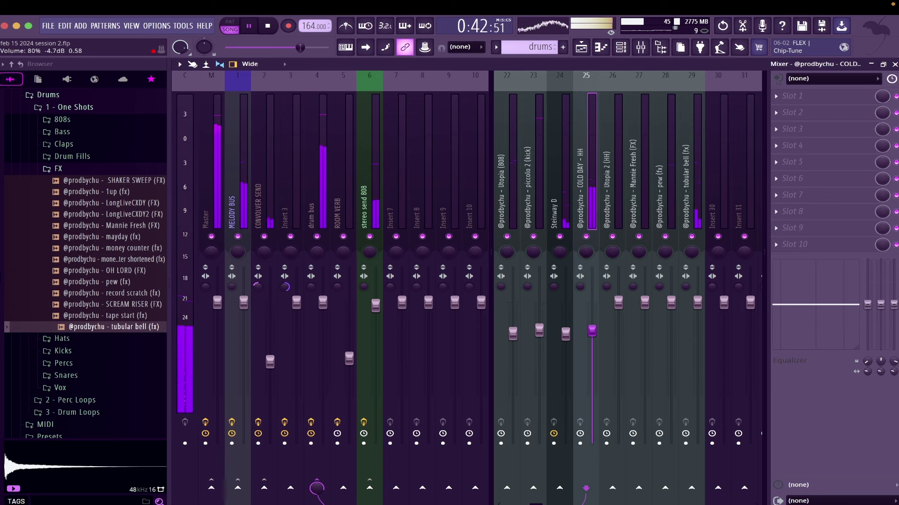
# Lower Mannie Fresh (FX) to about -8.6 dB, pew (fx) to about -8.0 dB and tubular bell (fx) below both, also routing the bell to MELODY BUS
pyautogui.click(645, 302)
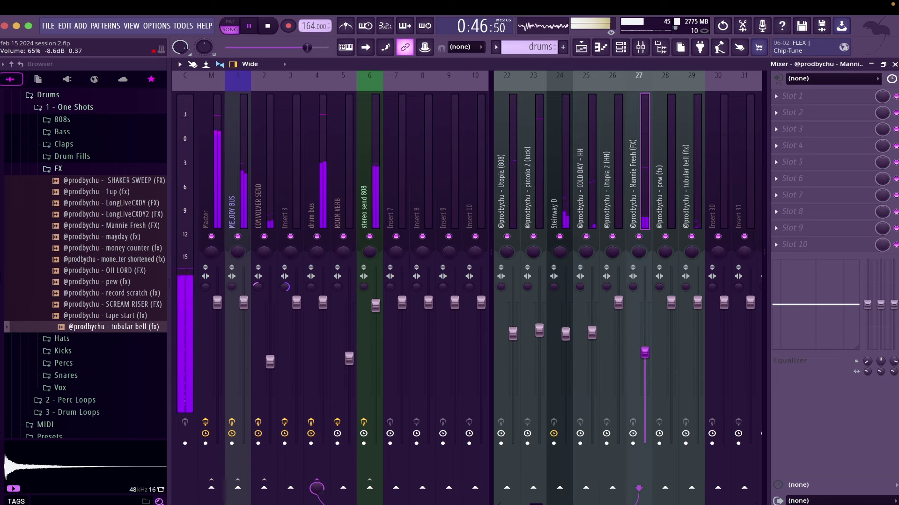
pyautogui.moveTo(645, 352); pyautogui.dragTo(648, 358)
pyautogui.moveTo(671, 309); pyautogui.dragTo(670, 348)
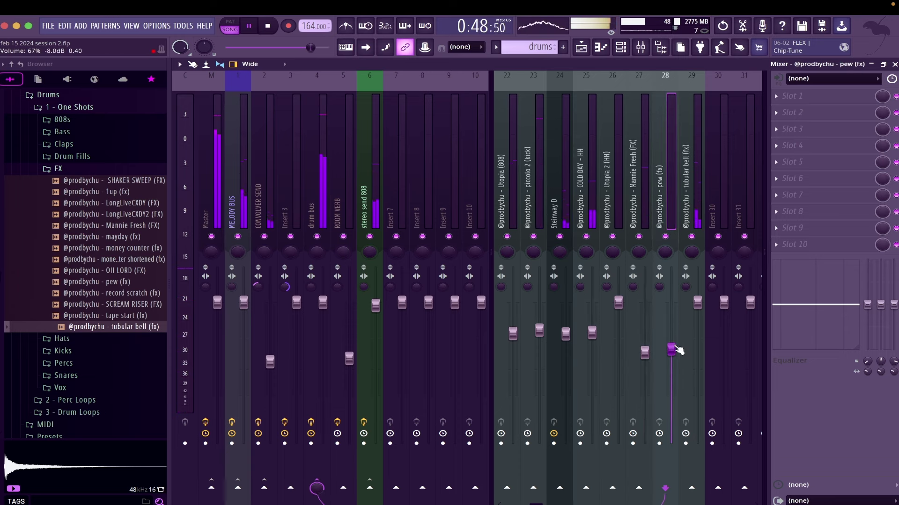
pyautogui.moveTo(697, 303); pyautogui.dragTo(698, 339)
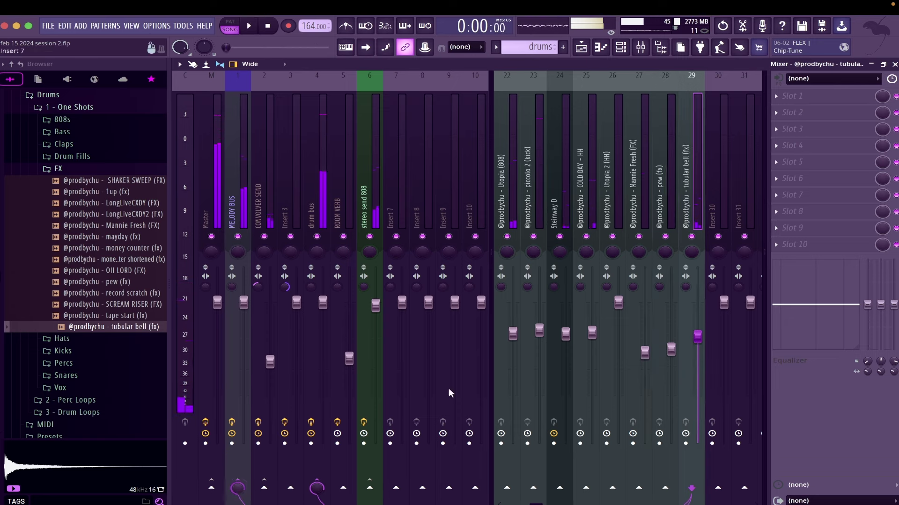
pyautogui.press('space')
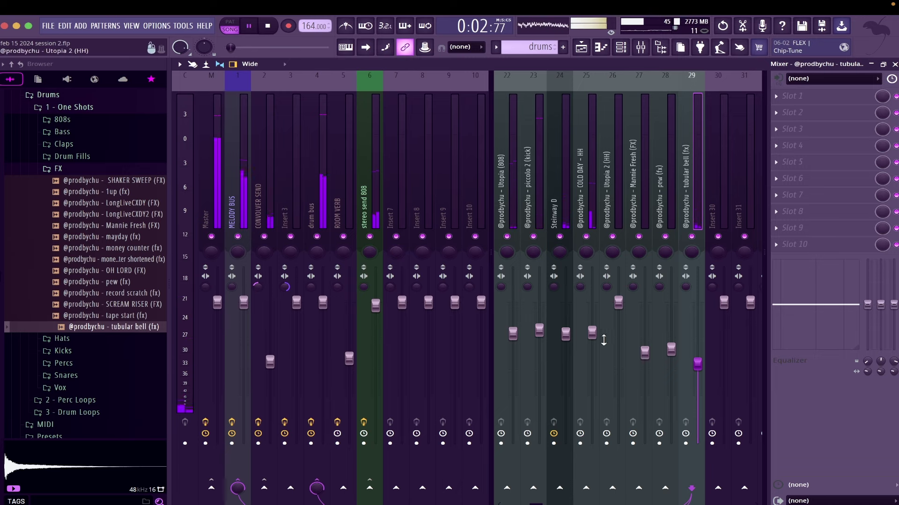
# Add Gross Beat in slot 3 of the COLD DAY - HH track with the 1 Beat Gate volume preset, and close the mixer
pyautogui.moveTo(592, 332); pyautogui.dragTo(592, 338)
pyautogui.click(776, 133)
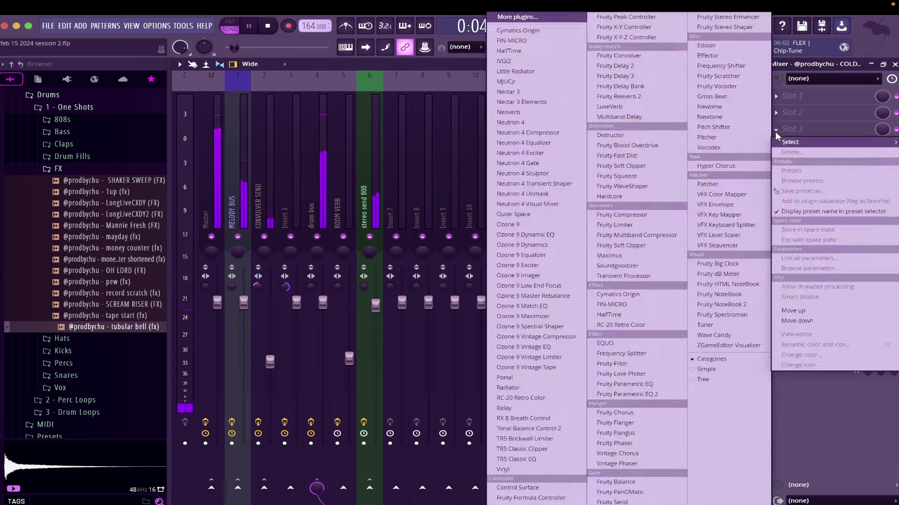
pyautogui.click(746, 135)
pyautogui.click(364, 328)
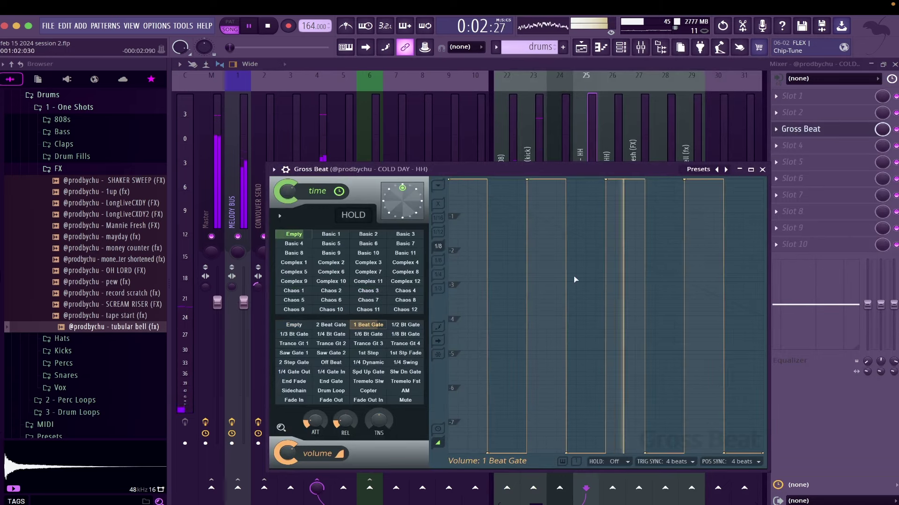
pyautogui.click(895, 64)
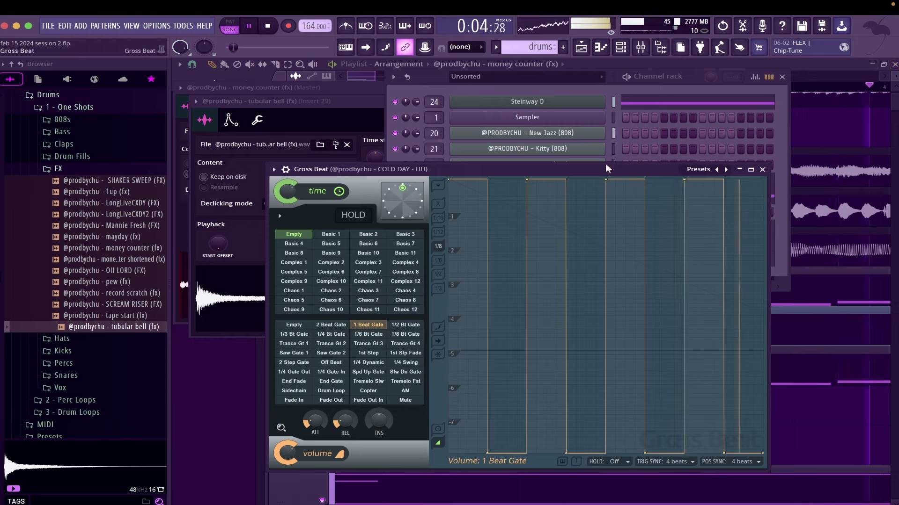
# Bring the channel rack forward and expand the drum kits folder inside Kitz in the browser
pyautogui.click(519, 94)
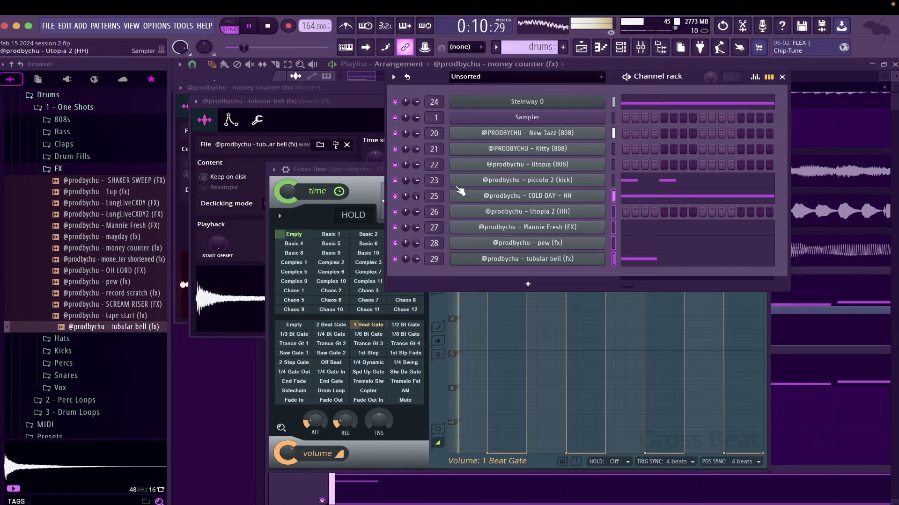
pyautogui.click(74, 94)
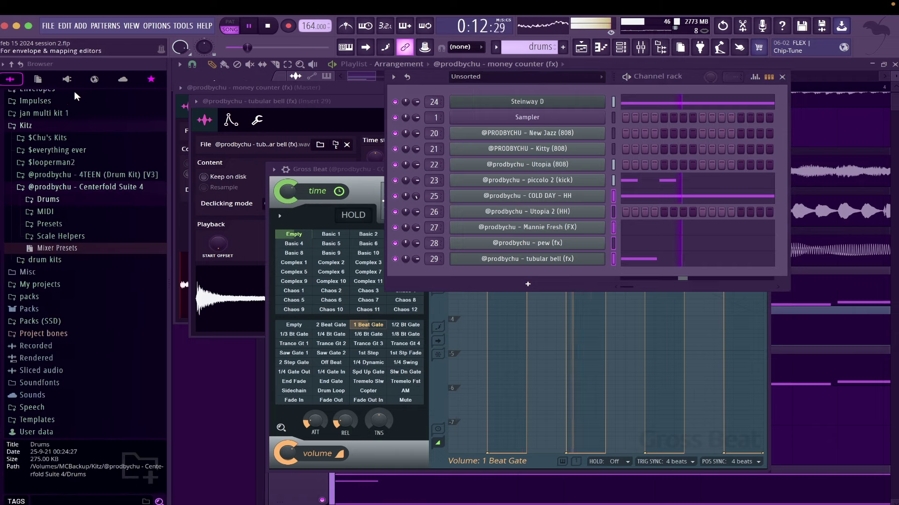
pyautogui.scroll(1, 95, 177)
pyautogui.scroll(4, 95, 175)
pyautogui.click(56, 278)
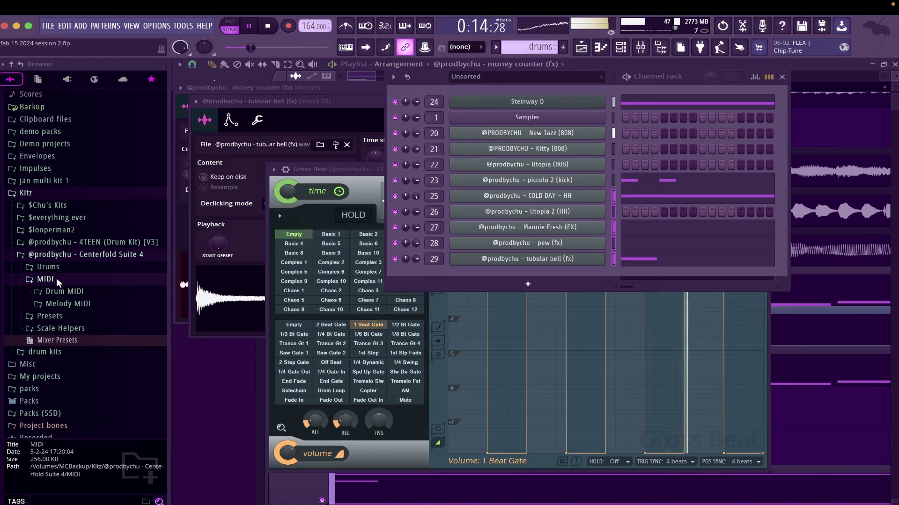
pyautogui.click(94, 244)
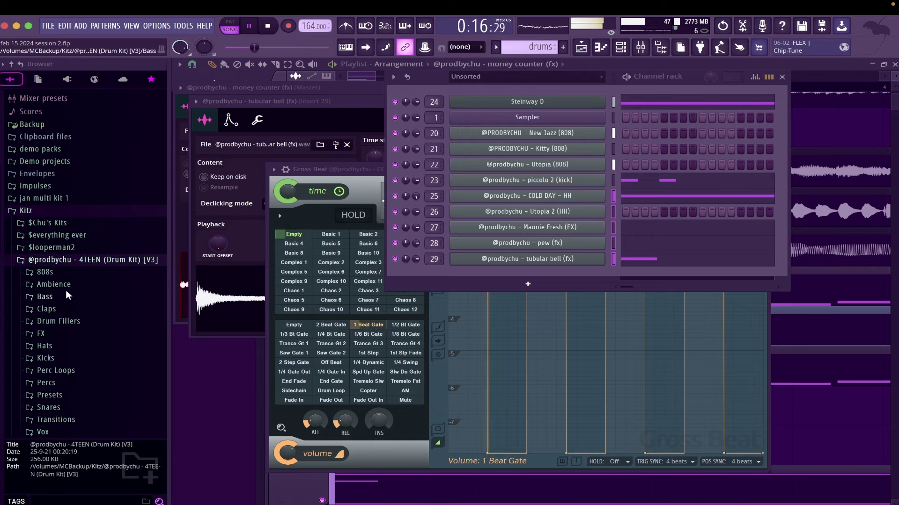
pyautogui.click(55, 261)
pyautogui.click(63, 285)
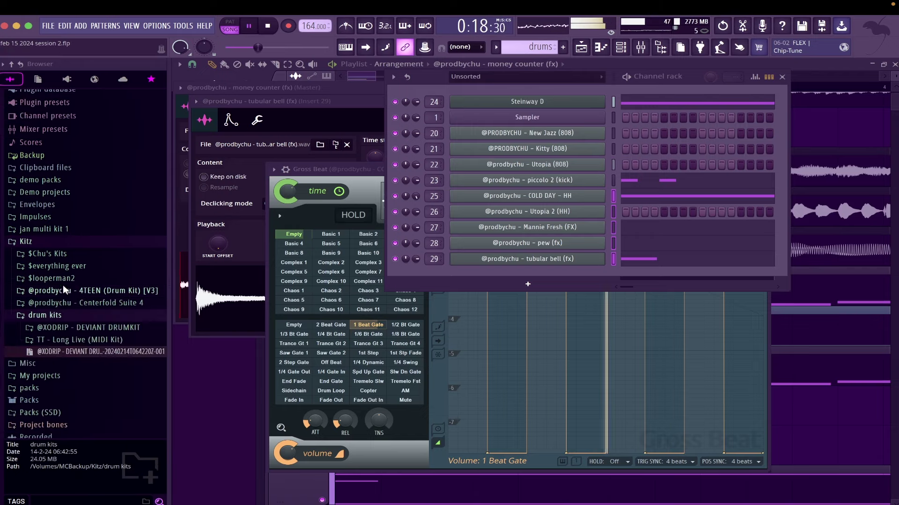
# Load LONGLIVE_HIHAT_MIDI_21 from the HiHat MIDIs folder of TT - Long Live (MIDI Kit) onto the Utopia 2 (HH) channel
pyautogui.click(97, 340)
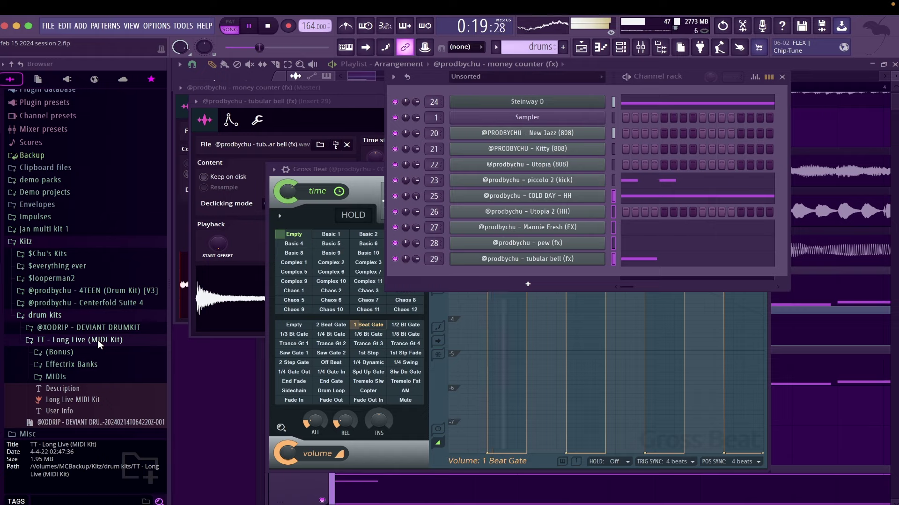
pyautogui.click(94, 376)
pyautogui.click(93, 383)
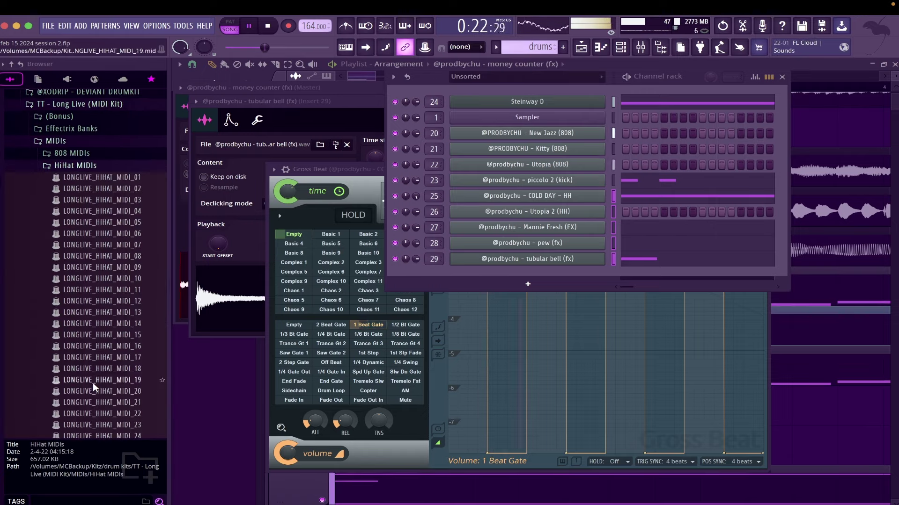
pyautogui.moveTo(130, 402); pyautogui.dragTo(566, 212)
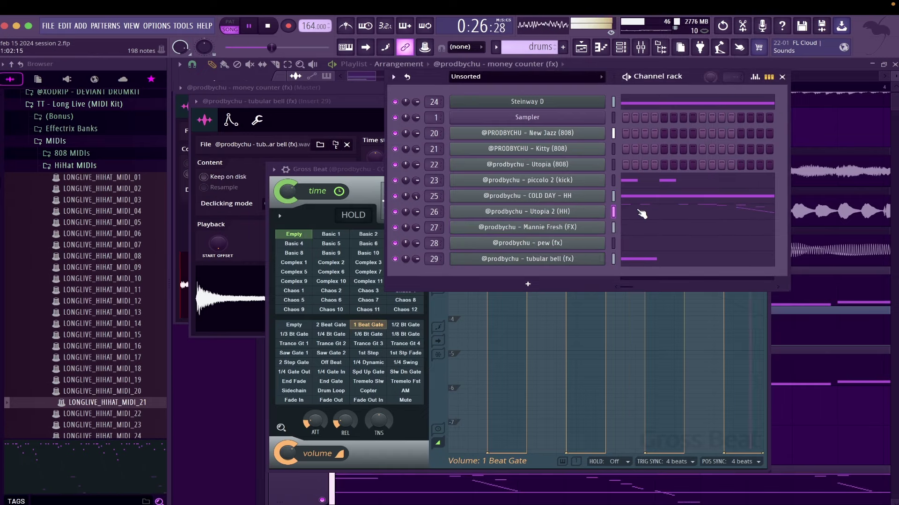
# Open the Utopia 2 (HH) piano roll and mute the second C5 hat note in bar 1
pyautogui.click(642, 214)
pyautogui.scroll(3, 235, 183)
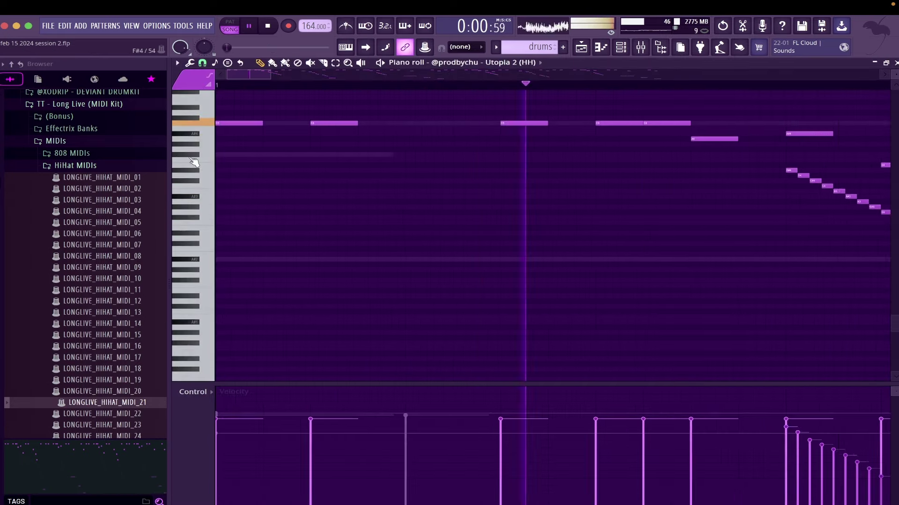
pyautogui.scroll(-2, 397, 150)
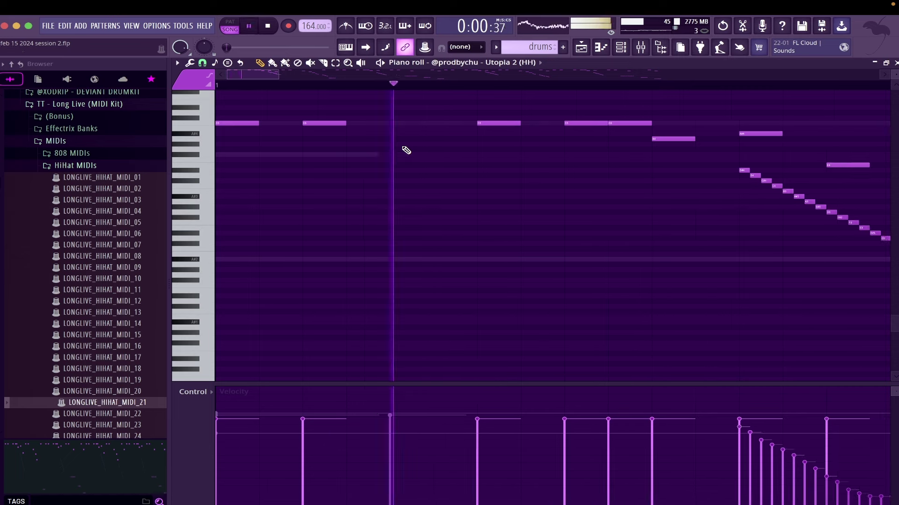
pyautogui.press('t')
pyautogui.click(335, 124)
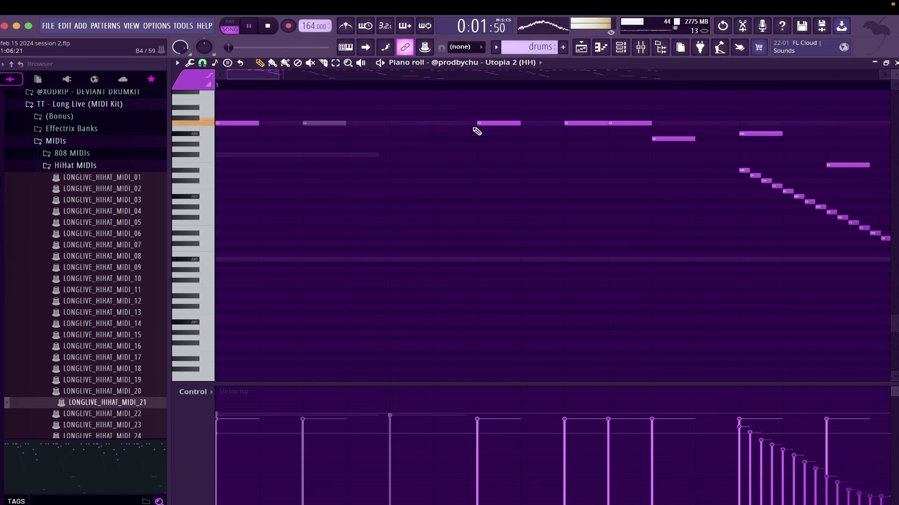
pyautogui.press('p')
# Move the last two short hat rolls in bar 4 two steps earlier, starting them on steps 9 and 13
pyautogui.scroll(-1, 476, 131)
pyautogui.scroll(-4, 476, 131)
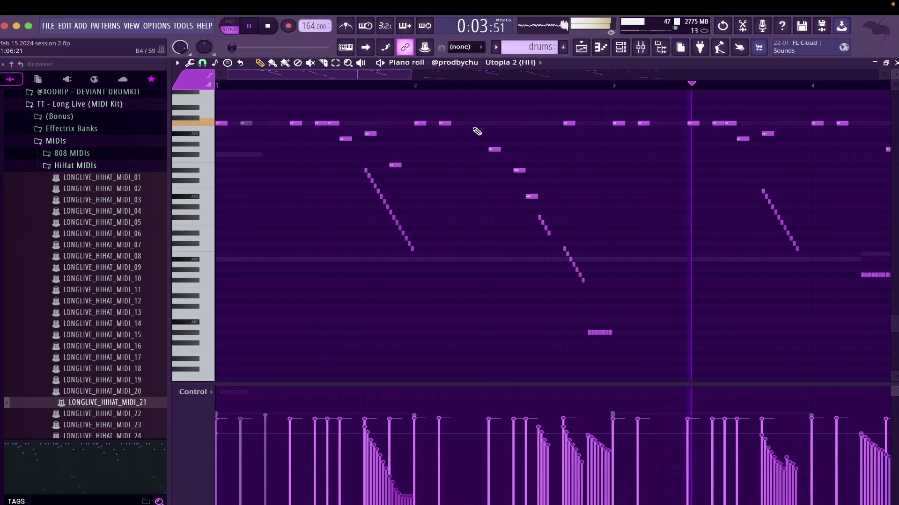
pyautogui.scroll(-2, 649, 138)
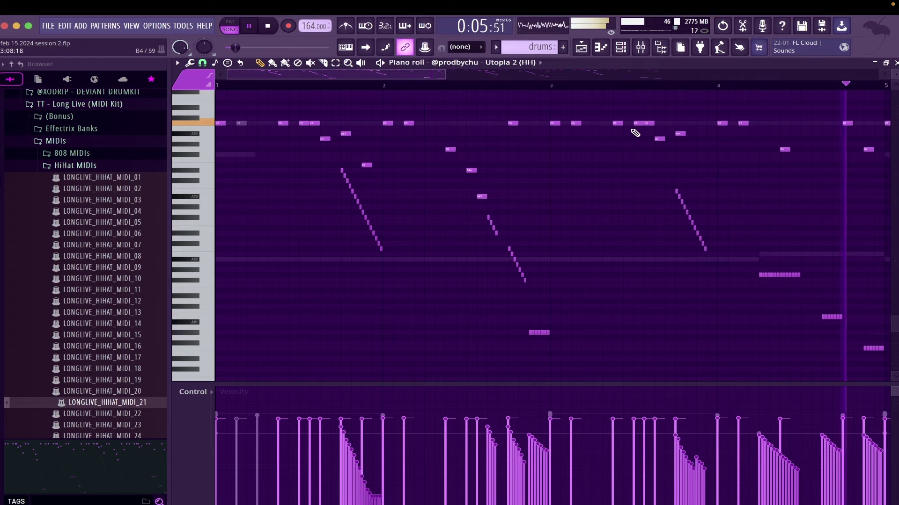
pyautogui.scroll(-1, 635, 133)
pyautogui.press('space')
pyautogui.press('space')
pyautogui.press('t')
pyautogui.scroll(3, 749, 187)
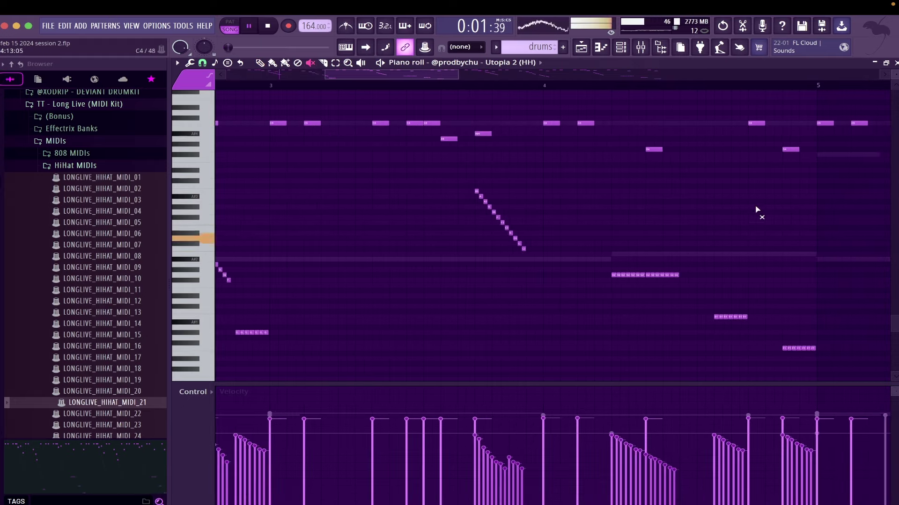
pyautogui.moveTo(736, 322); pyautogui.dragTo(679, 341)
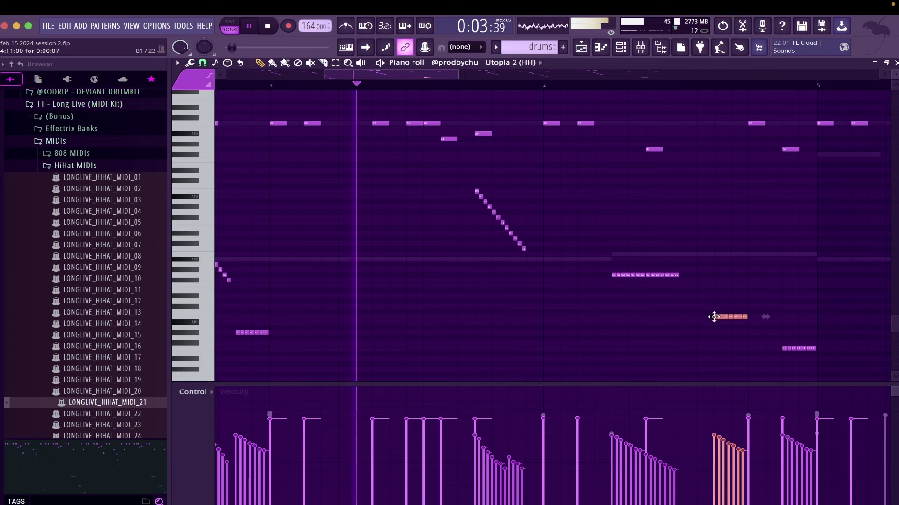
pyautogui.moveTo(722, 317); pyautogui.dragTo(687, 317)
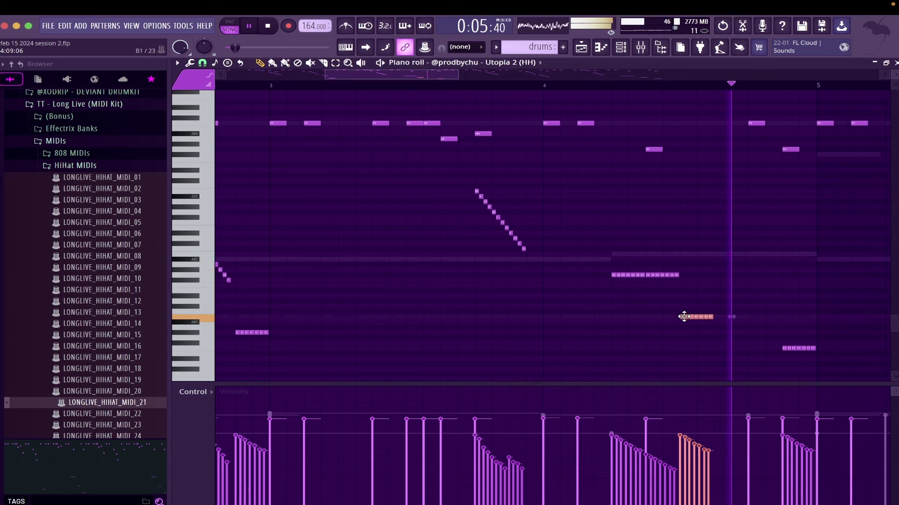
pyautogui.moveTo(828, 361); pyautogui.dragTo(752, 348)
pyautogui.press('space')
pyautogui.press('space')
# Mute the second C5 hat note in both bar 3 and bar 4
pyautogui.hscroll(-4, 673, 294)
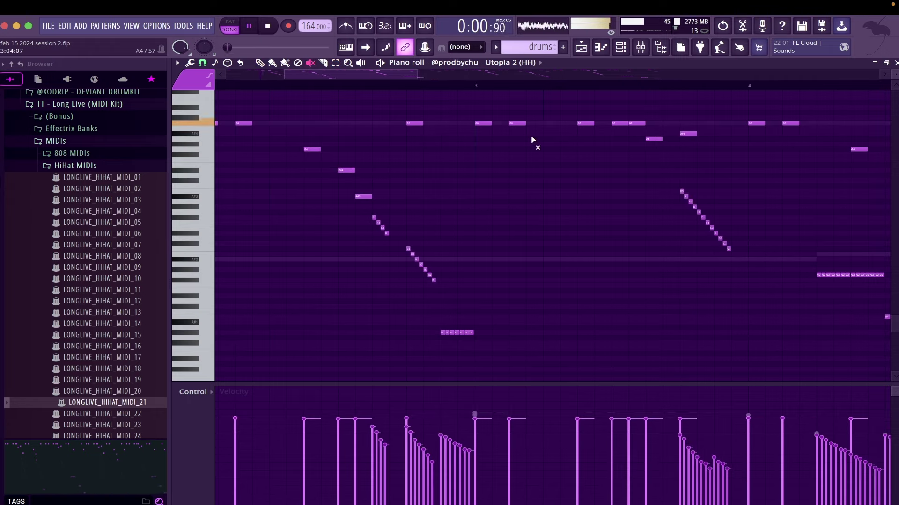
pyautogui.press('p')
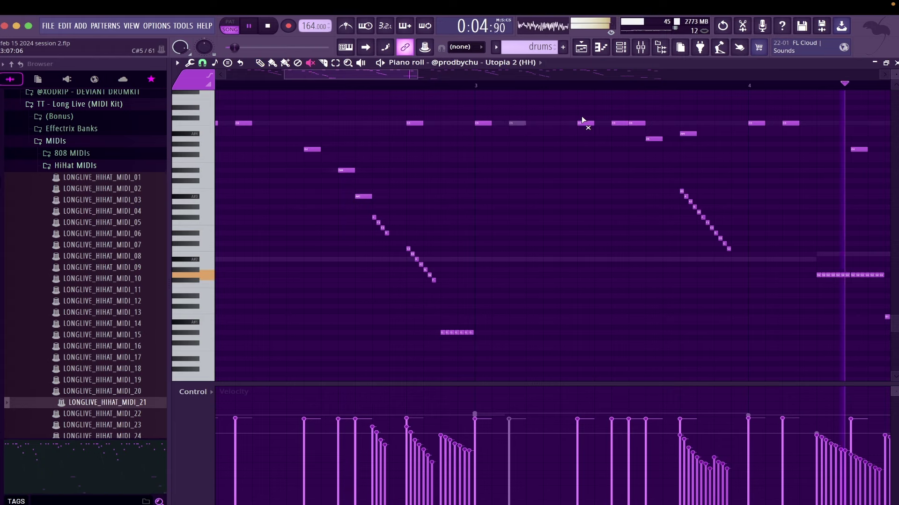
pyautogui.press('t')
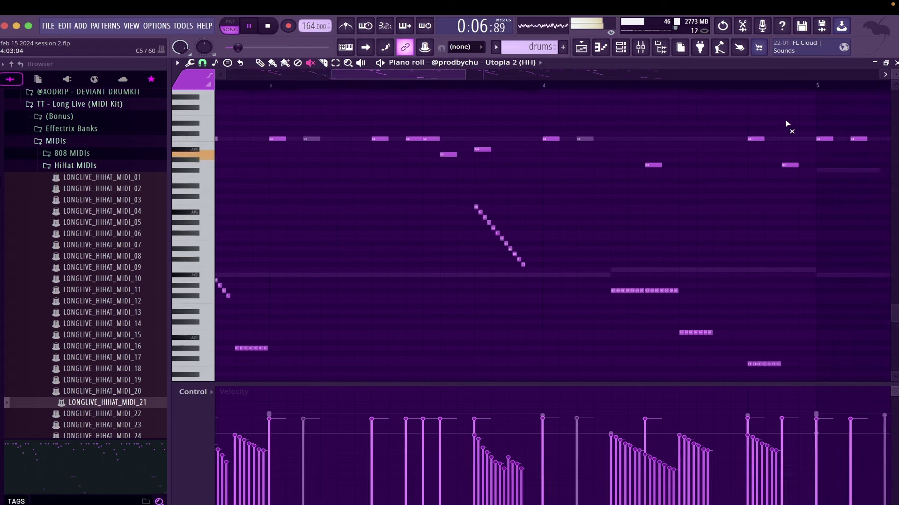
pyautogui.press('space')
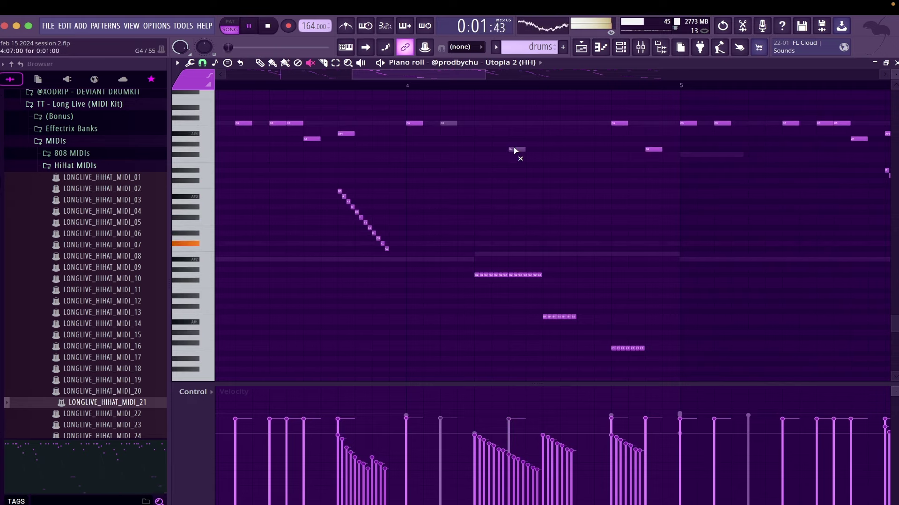
# Move the first G4 hat note in bar 4 two steps earlier to step 5 and mute it
pyautogui.moveTo(495, 149); pyautogui.dragTo(487, 151)
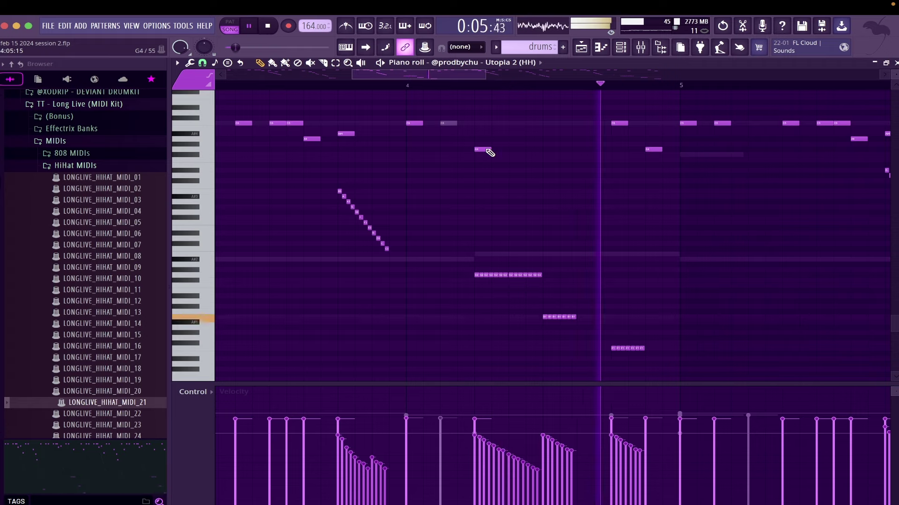
pyautogui.click(487, 150)
pyautogui.press('p')
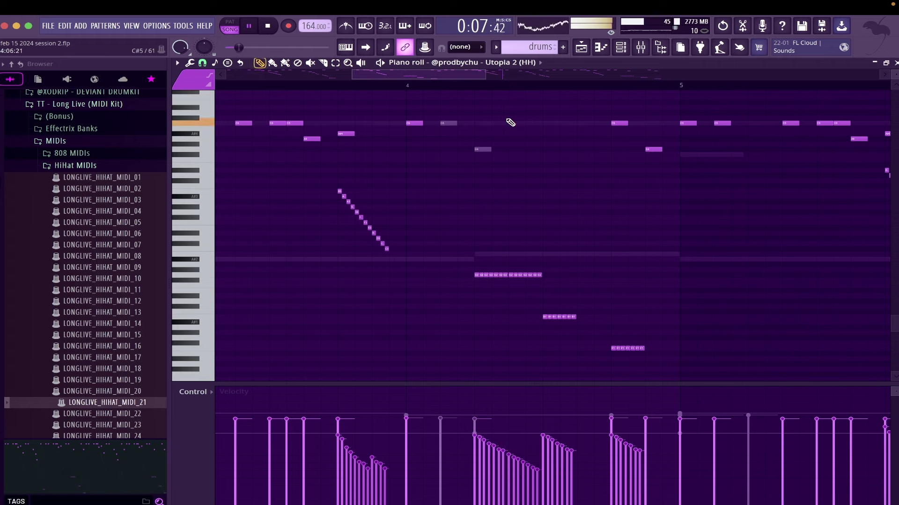
# Delete the Utopia 2 (HH) notes in bars 5 to 8 and select the notes of bars 1 to 4
pyautogui.scroll(-5, 509, 120)
pyautogui.press('e')
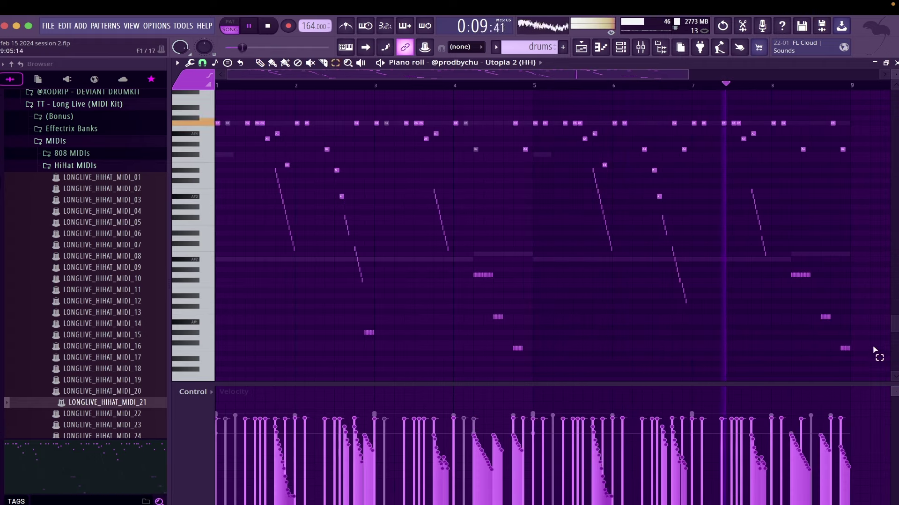
pyautogui.moveTo(872, 360); pyautogui.dragTo(216, 85)
pyautogui.press('Delete')
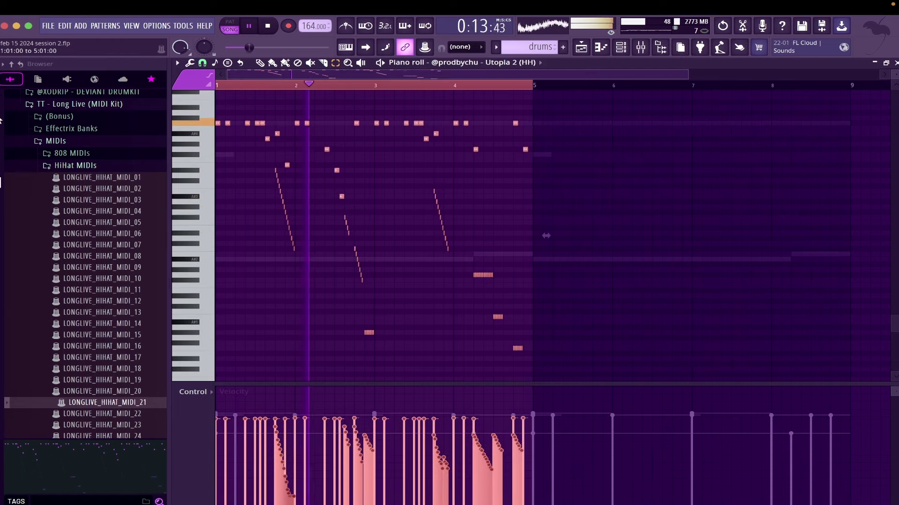
# Mute the third C5 hat note in bar 1 and the second C5 hat note in bar 2, and close the piano roll
pyautogui.press('space')
pyautogui.press('space')
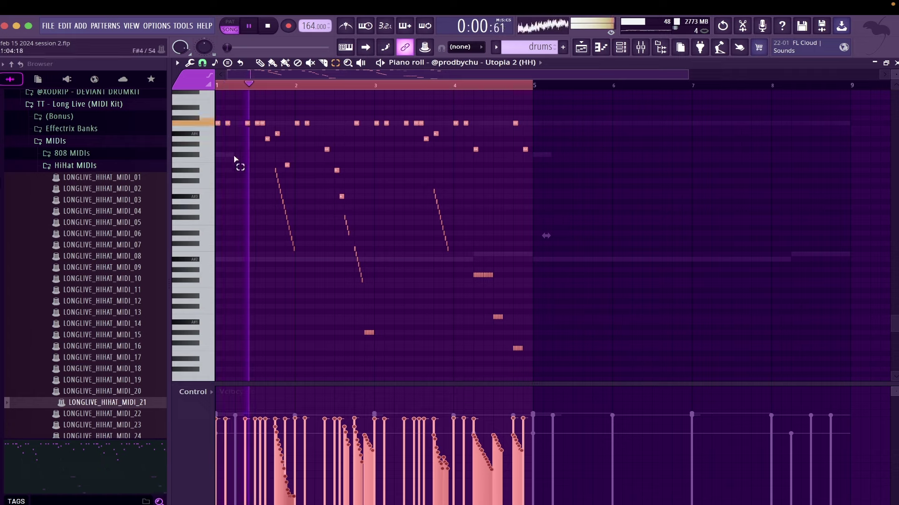
pyautogui.keyDown('super'); pyautogui.click(244, 181); pyautogui.keyUp('super')
pyautogui.scroll(5, 221, 167)
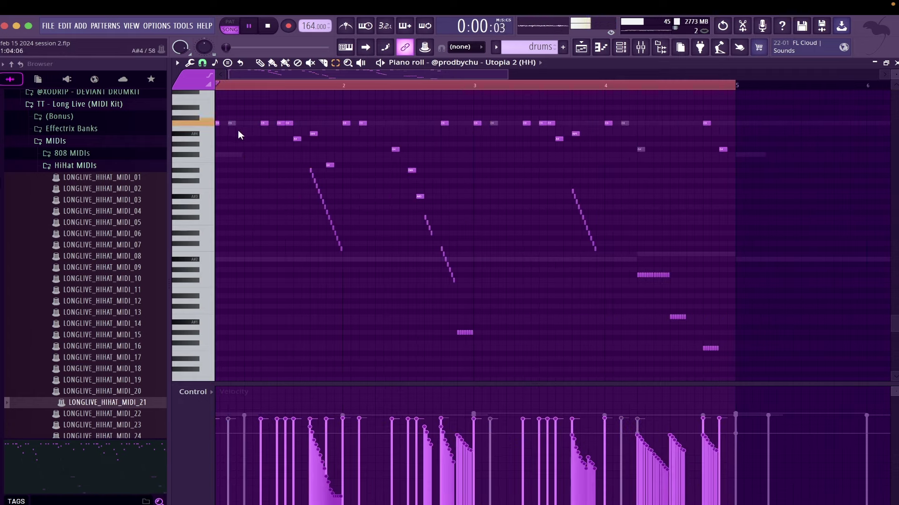
pyautogui.press('t')
pyautogui.click(264, 123)
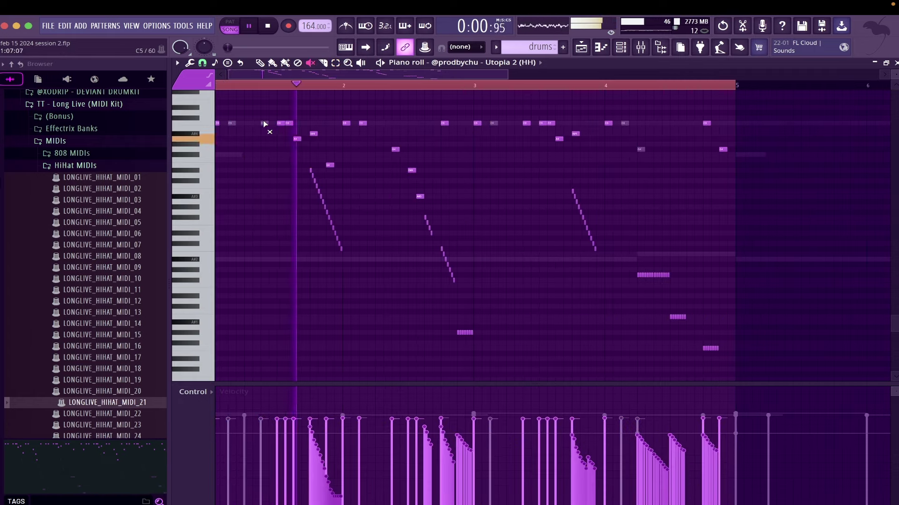
pyautogui.press('space')
pyautogui.press('space')
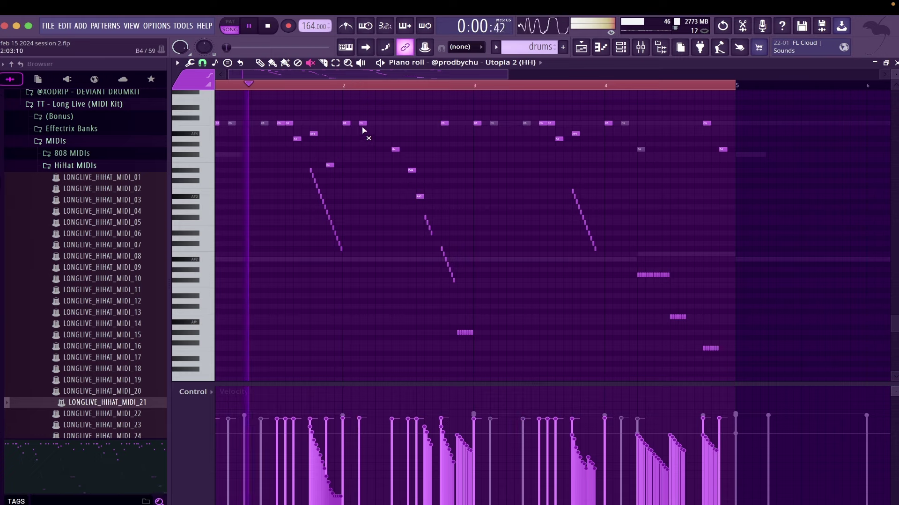
pyautogui.click(363, 124)
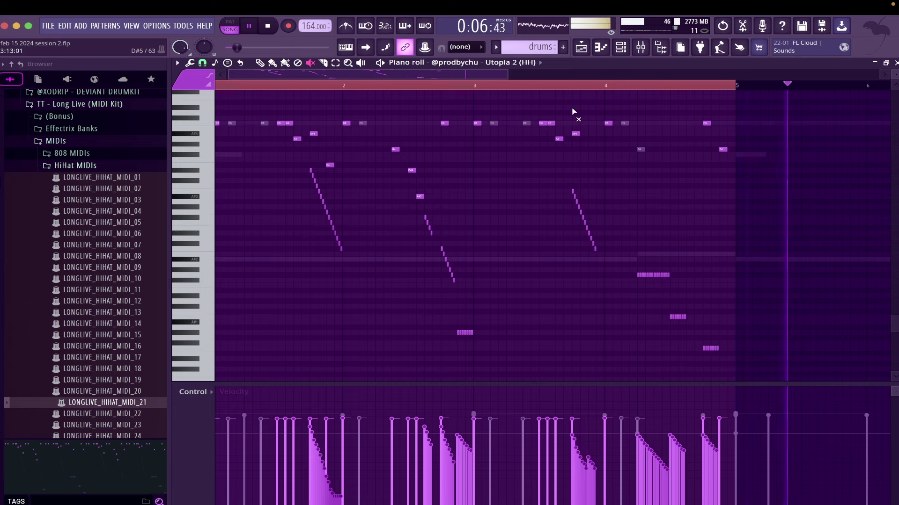
pyautogui.click(895, 63)
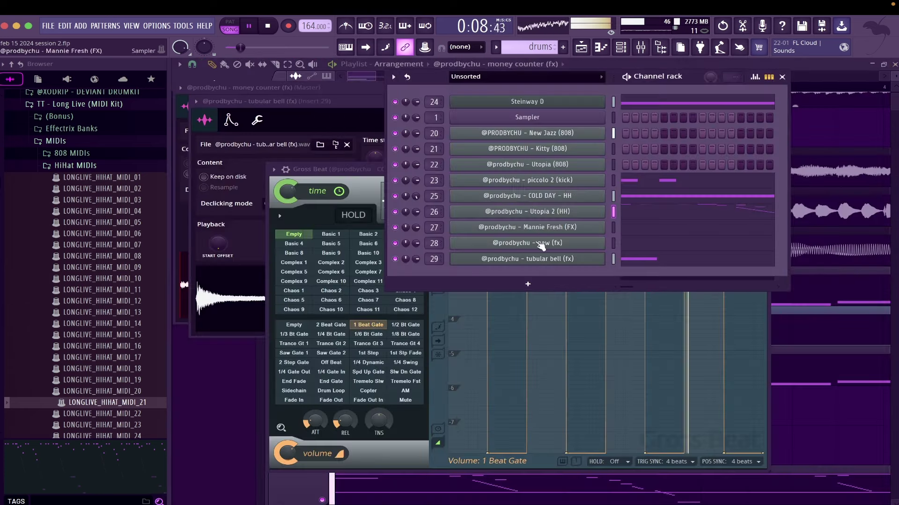
# Shorten the Utopia 2 (HH) volume envelope: set hold to 0%, minimise decay and sustain, and leave a short release
pyautogui.click(562, 211)
pyautogui.click(293, 175)
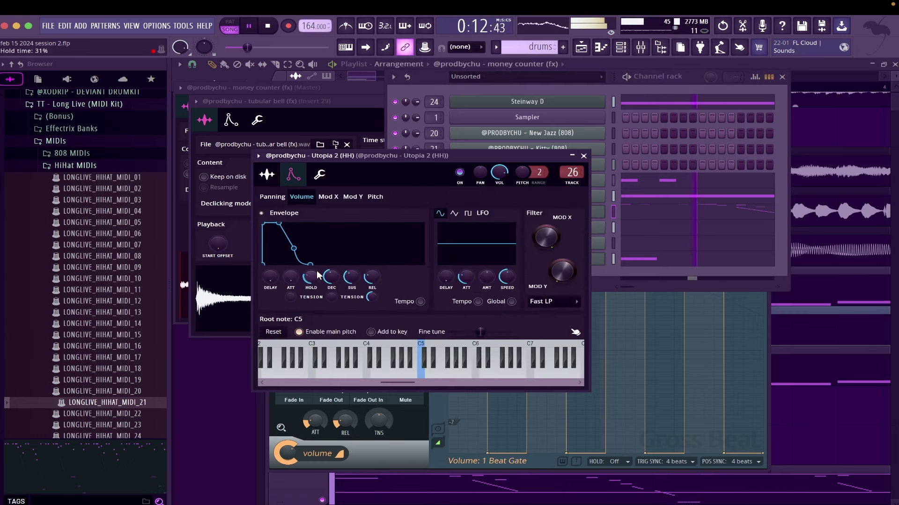
pyautogui.moveTo(317, 274); pyautogui.dragTo(314, 278)
pyautogui.moveTo(372, 276); pyautogui.dragTo(372, 285)
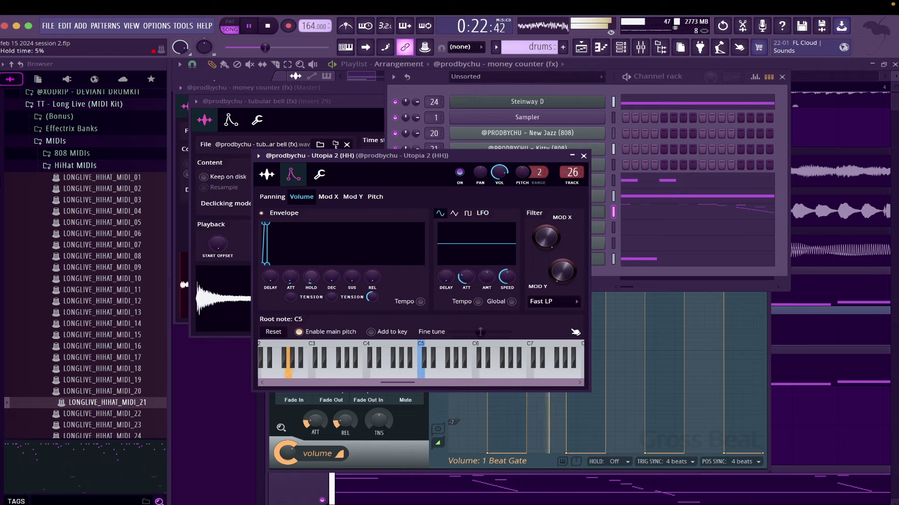
pyautogui.moveTo(330, 278); pyautogui.dragTo(340, 278)
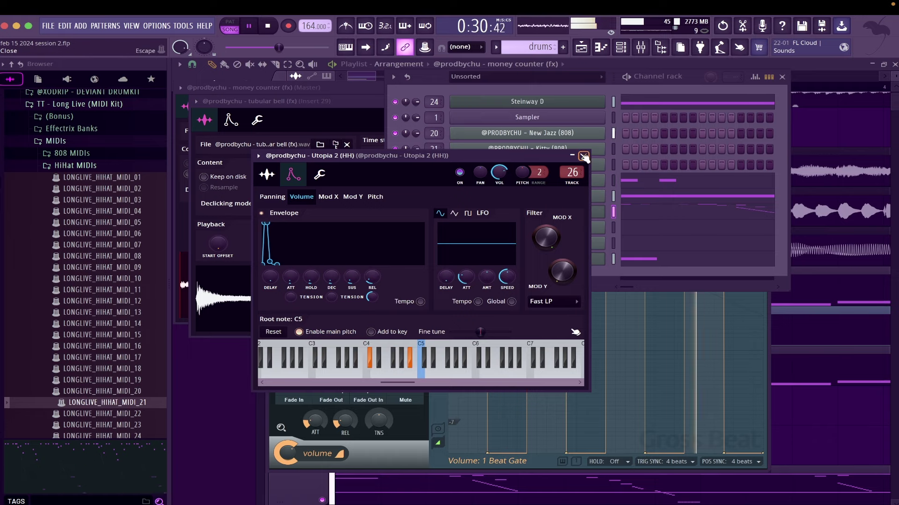
# Set the attack time of the New Jazz (808) volume envelope to 6%
pyautogui.click(577, 133)
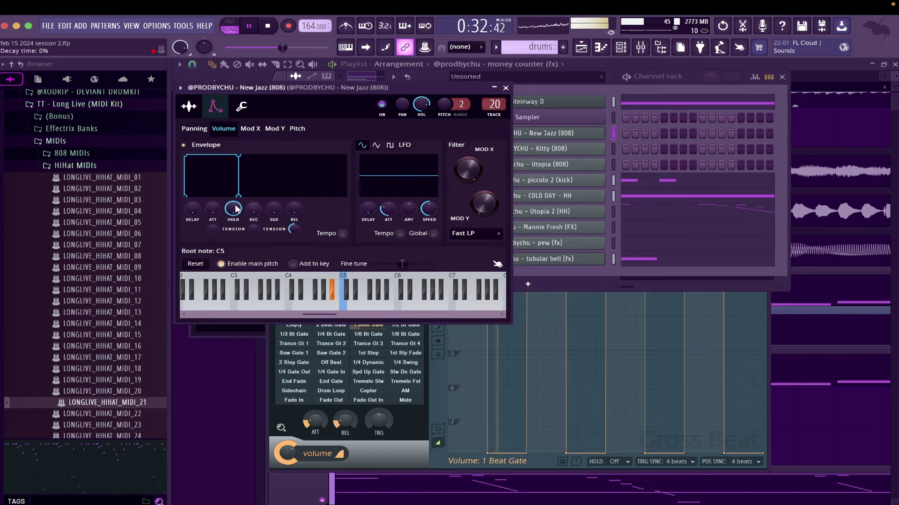
pyautogui.moveTo(212, 209); pyautogui.dragTo(213, 205)
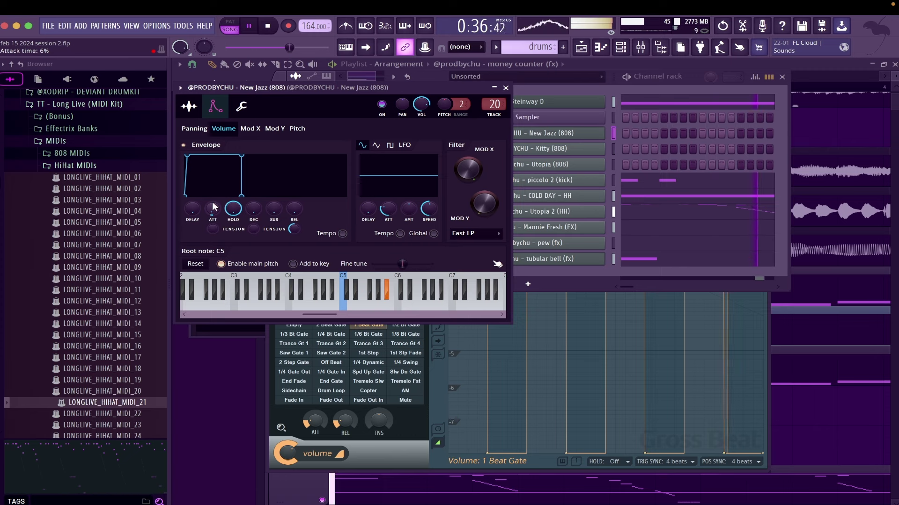
pyautogui.click(506, 88)
# Lower the compressor threshold and set the attack to 2.05 ms in the Fruity Limiter on Utopia (808)
pyautogui.click(621, 46)
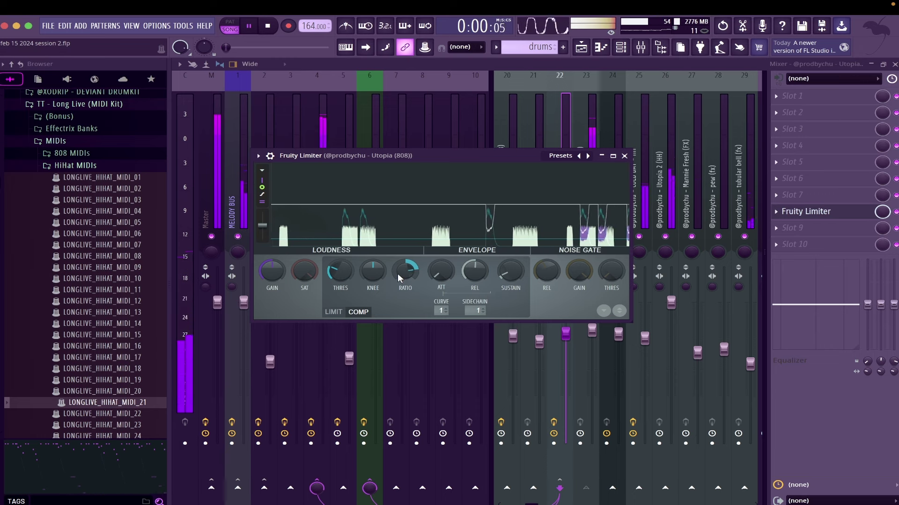
pyautogui.moveTo(338, 274); pyautogui.dragTo(337, 285)
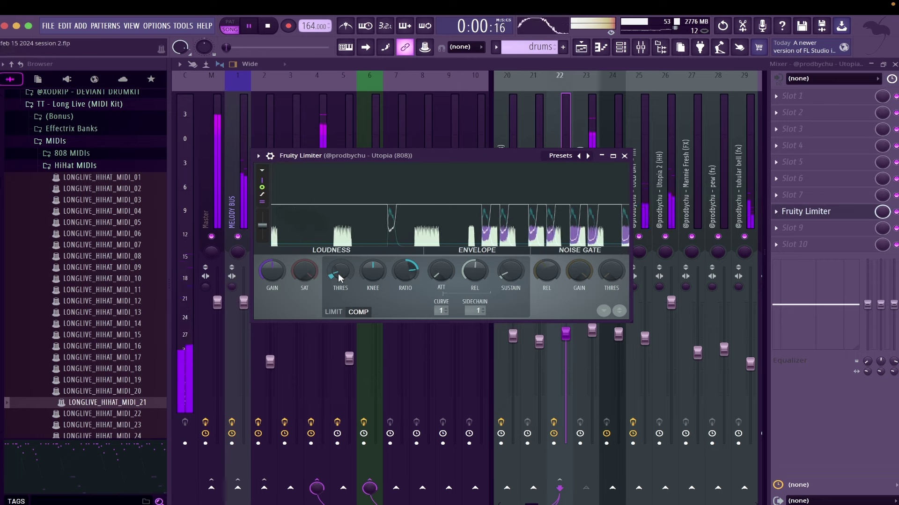
pyautogui.moveTo(441, 271); pyautogui.dragTo(441, 266)
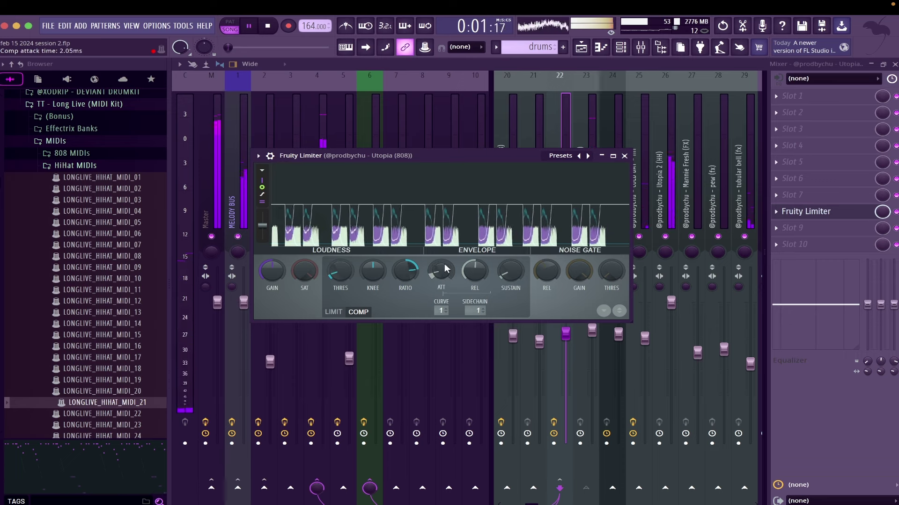
pyautogui.click(624, 156)
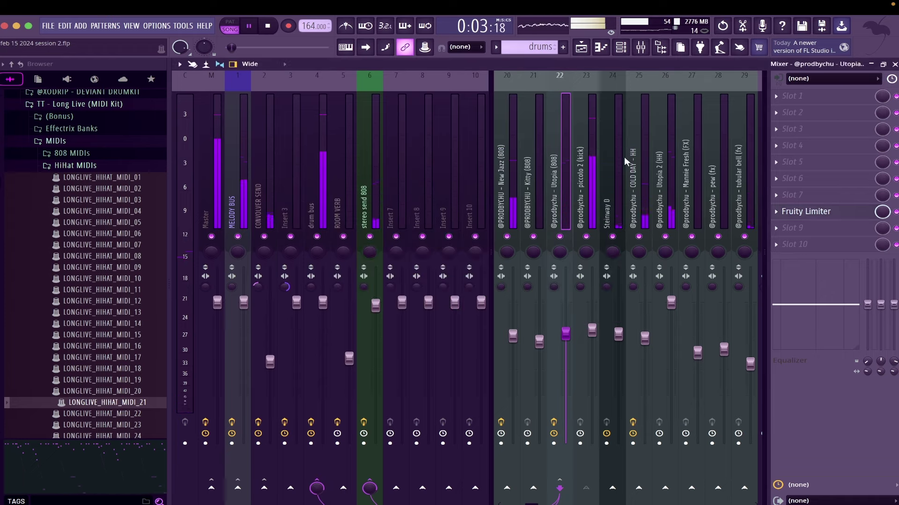
# Copy the Fruity Limiter with its settings from Utopia (808) to the New Jazz (808) and Kitty (808) mixer tracks
pyautogui.click(781, 211)
pyautogui.moveTo(811, 277); pyautogui.dragTo(514, 190)
pyautogui.click(578, 115)
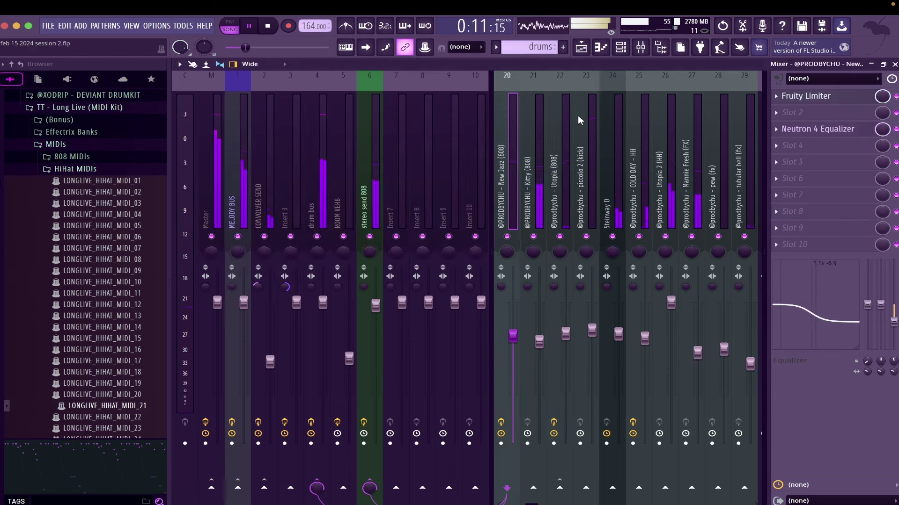
pyautogui.click(779, 97)
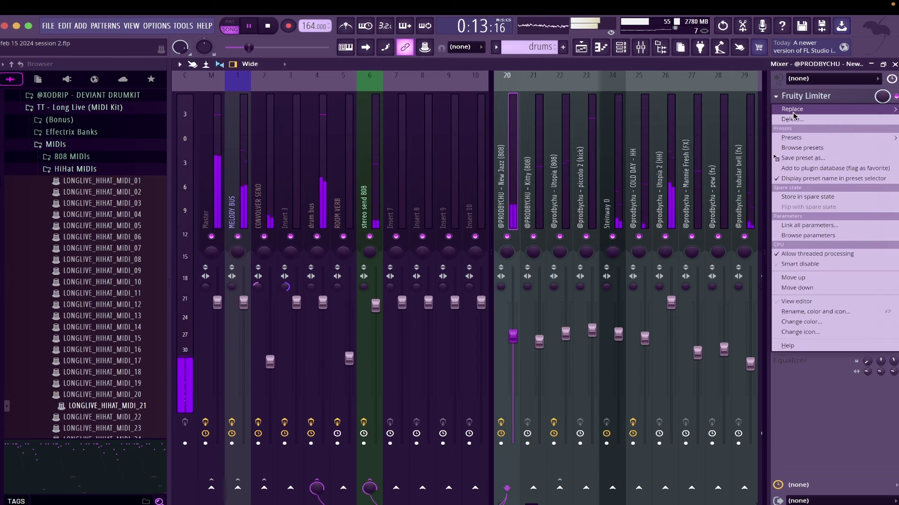
pyautogui.moveTo(802, 157); pyautogui.dragTo(542, 158)
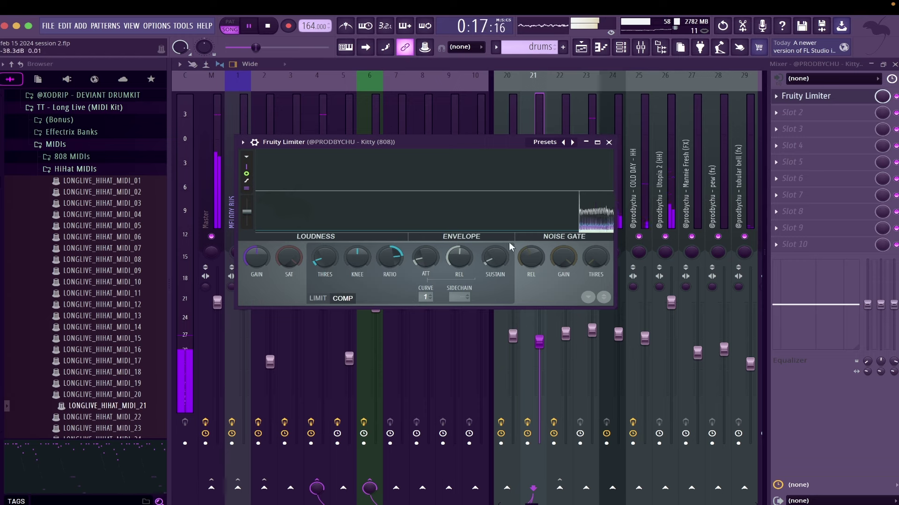
pyautogui.click(608, 143)
# Sidechain the piccolo 2 (kick) mixer track to the New Jazz (808) and Kitty (808) tracks
pyautogui.rightClick(593, 199)
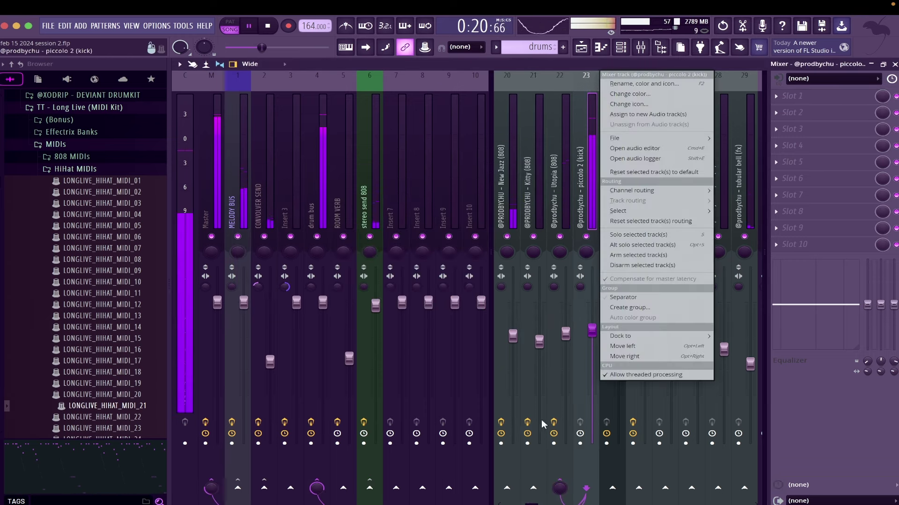
pyautogui.click(508, 488)
pyautogui.rightClick(507, 490)
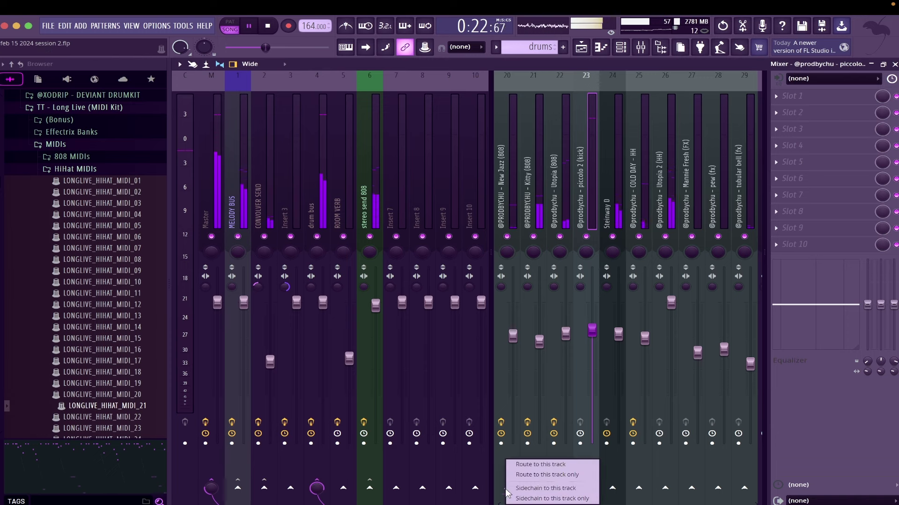
pyautogui.click(548, 475)
pyautogui.rightClick(539, 489)
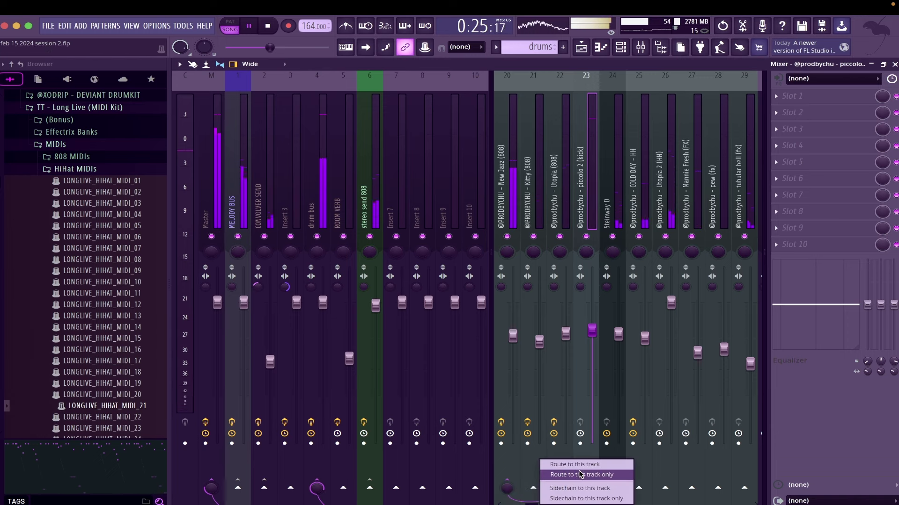
pyautogui.click(580, 475)
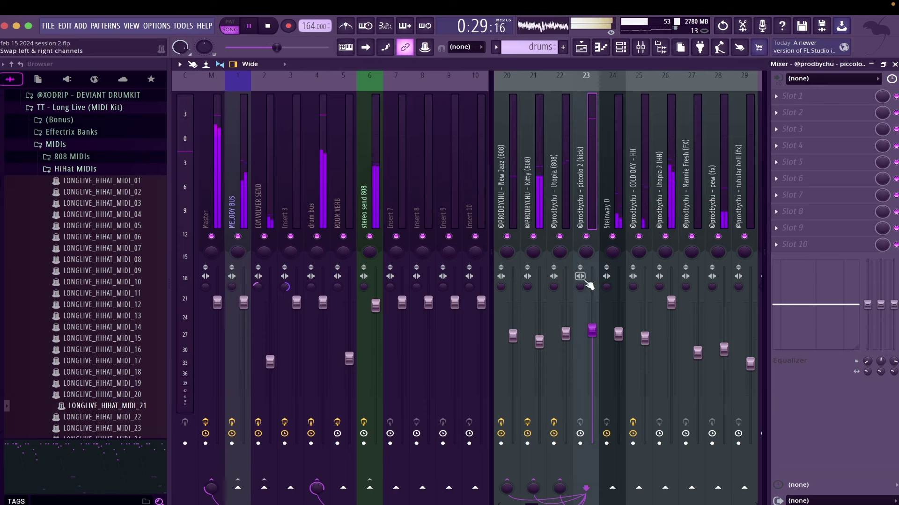
# Raise the Utopia (808) mixer fader slightly and set its Fruity Limiter to a 3.8:1 ratio with a shorter release
pyautogui.click(566, 333)
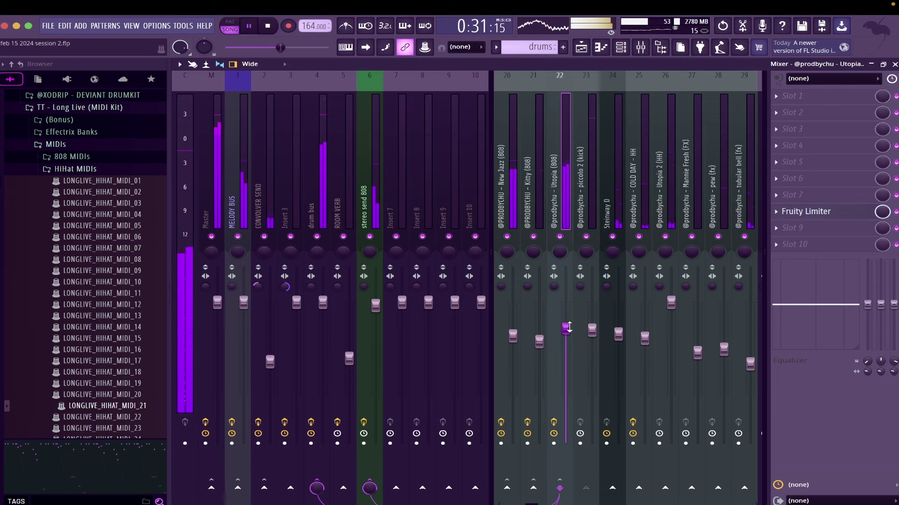
pyautogui.click(589, 197)
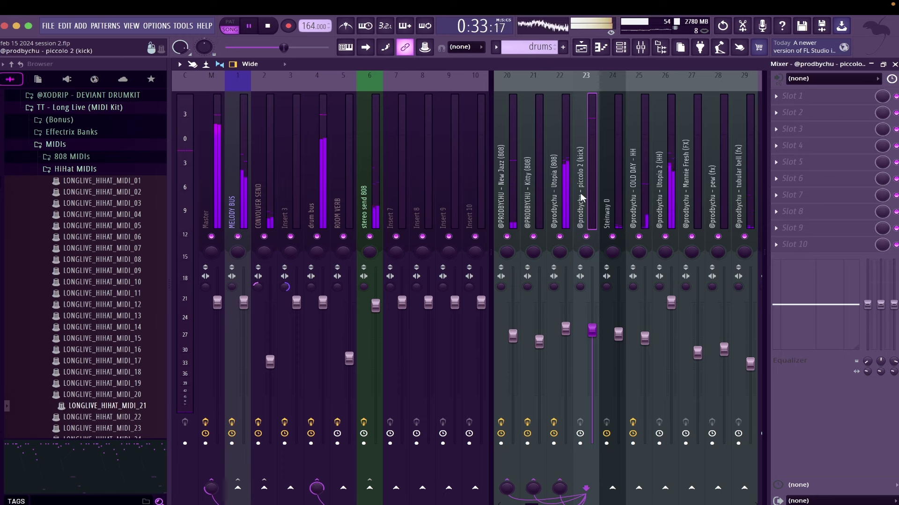
pyautogui.click(562, 205)
pyautogui.click(804, 212)
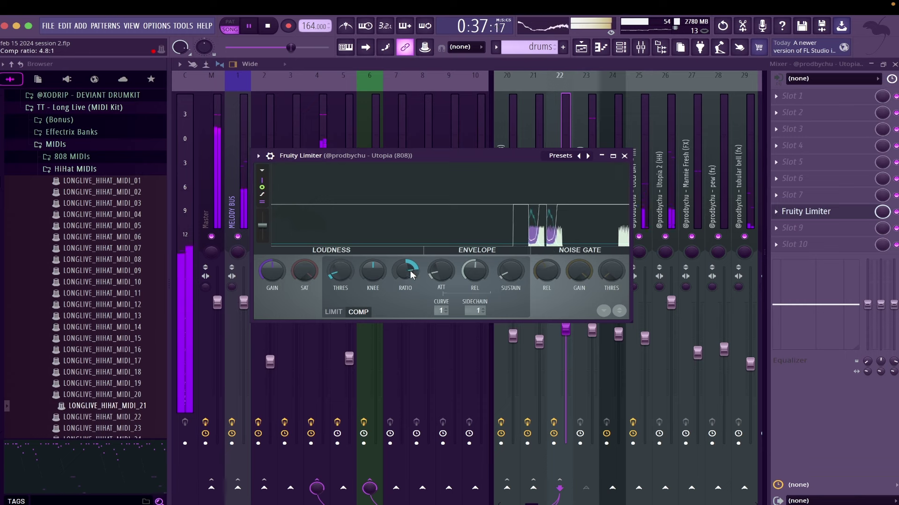
pyautogui.press('space')
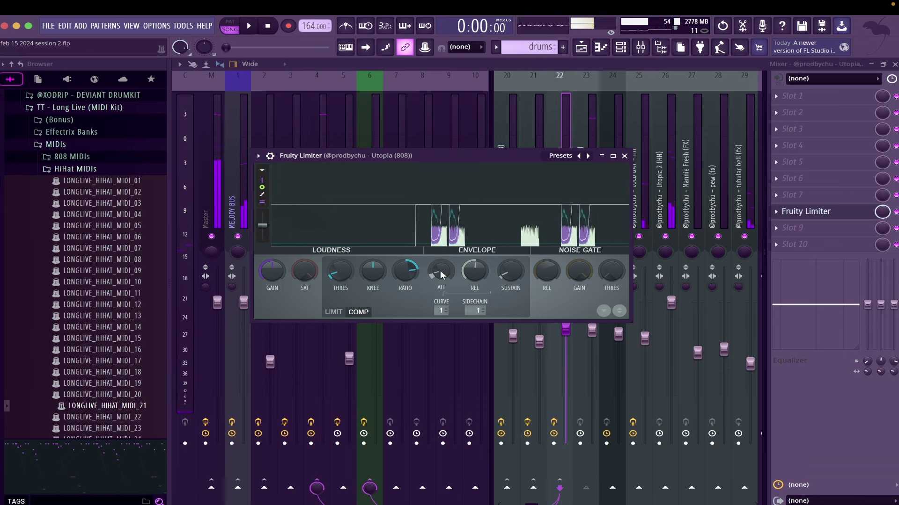
pyautogui.press('space')
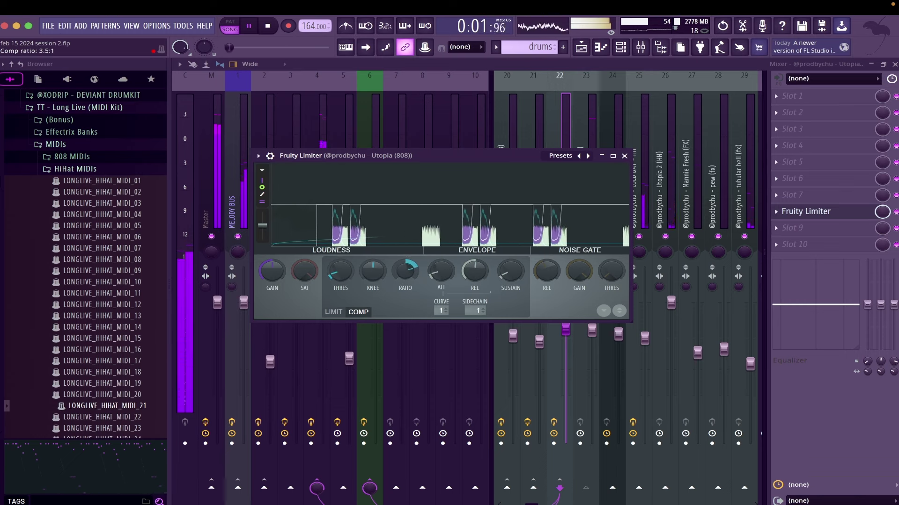
pyautogui.press('space')
pyautogui.press('space')
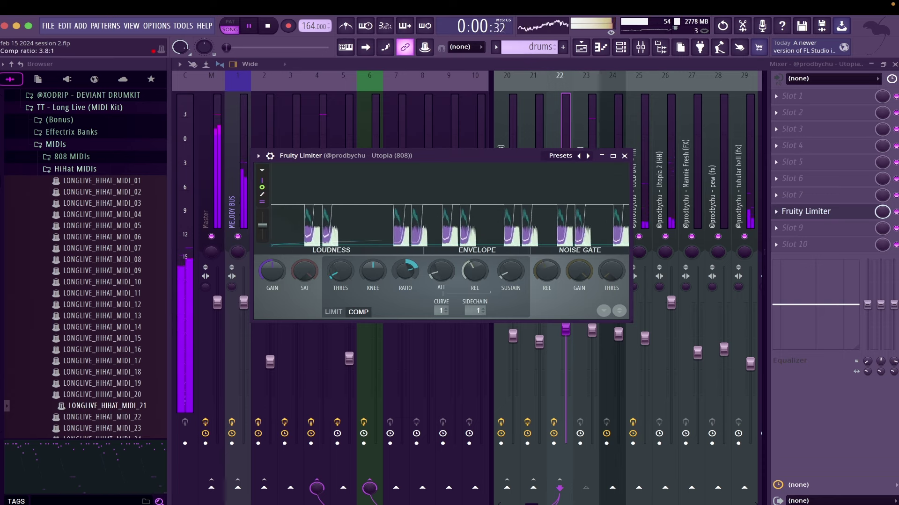
pyautogui.click(624, 156)
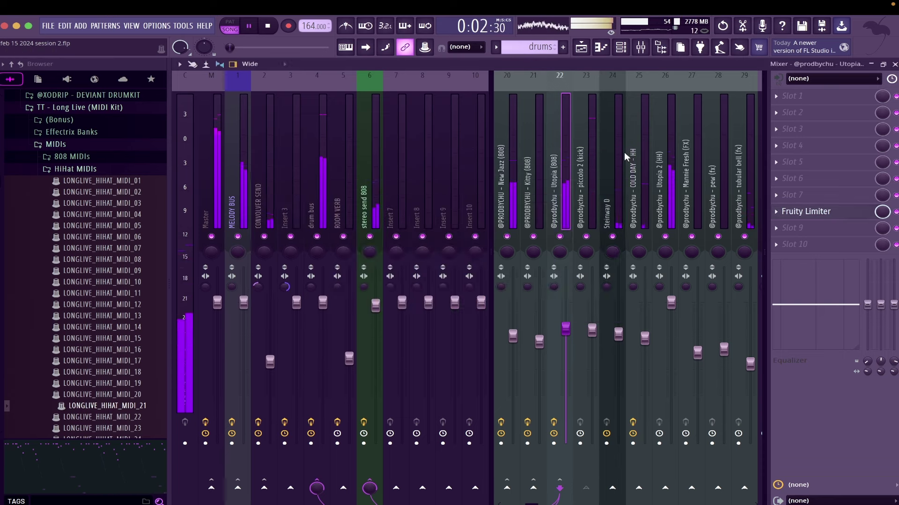
# Close the mixer and bring the playlist arrangement to the front
pyautogui.scroll(-3, 626, 157)
pyautogui.click(621, 47)
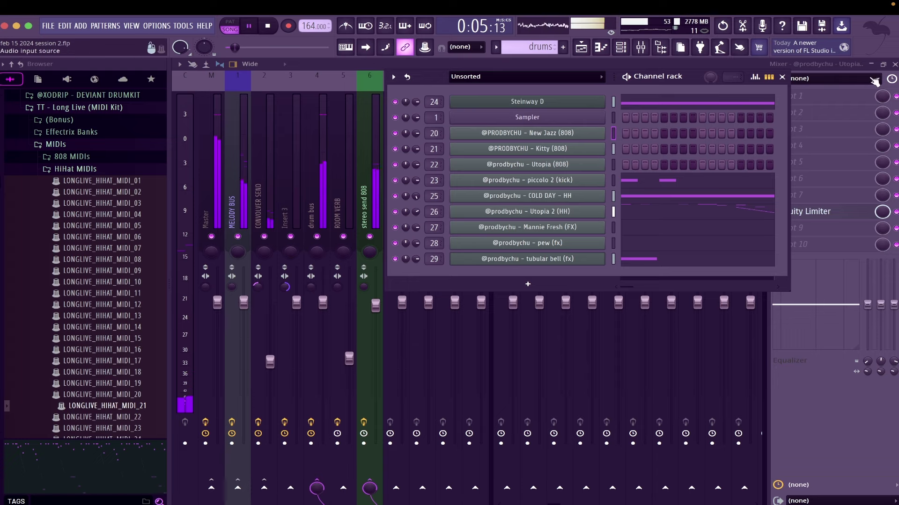
pyautogui.click(894, 65)
pyautogui.click(822, 469)
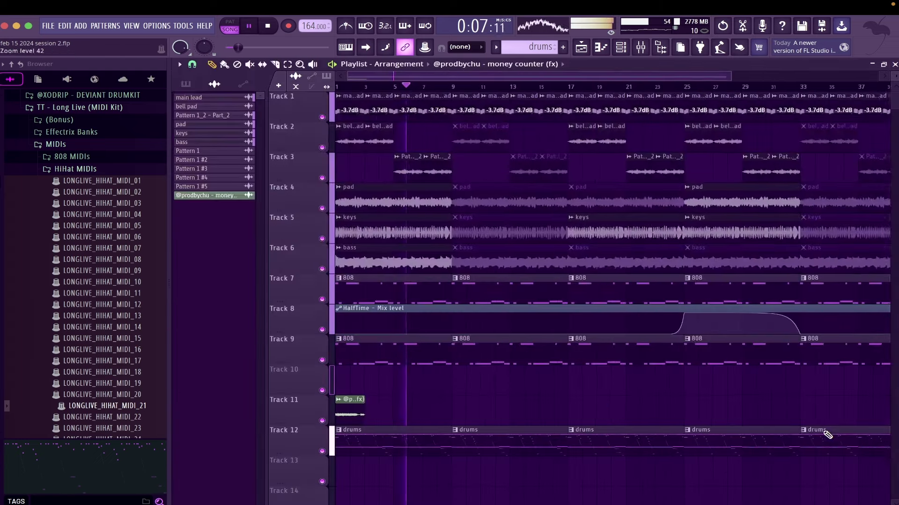
# Assign the money counter (fx) clip to mixer insert 30 and route that insert only to the drum bus
pyautogui.doubleClick(336, 413)
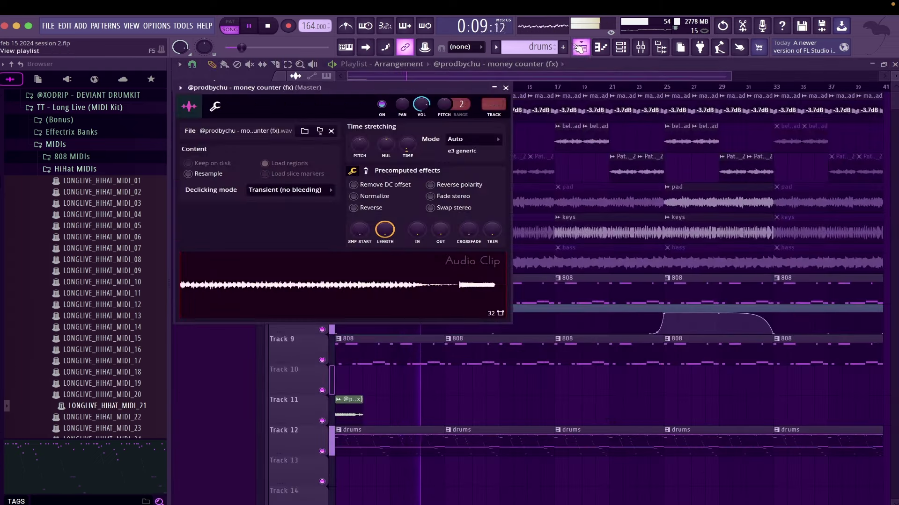
pyautogui.click(641, 47)
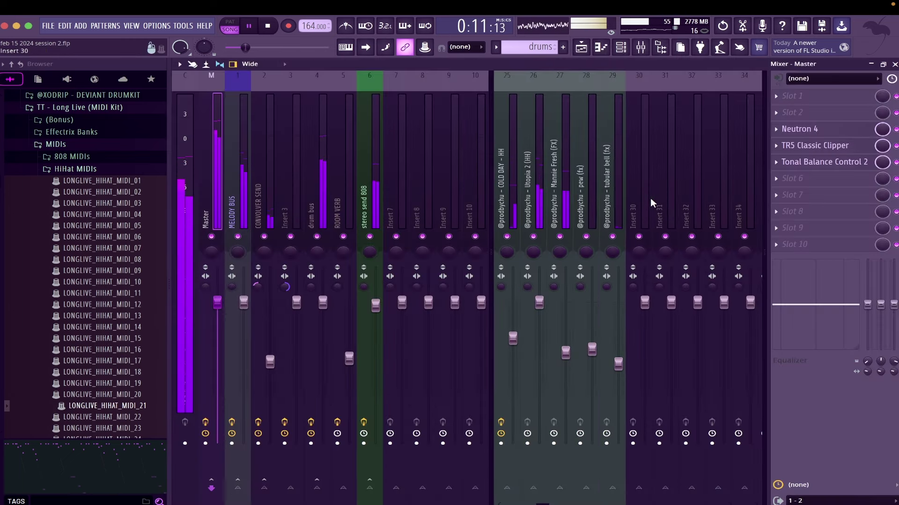
pyautogui.click(647, 197)
pyautogui.hotkey('ctrl', 'l')
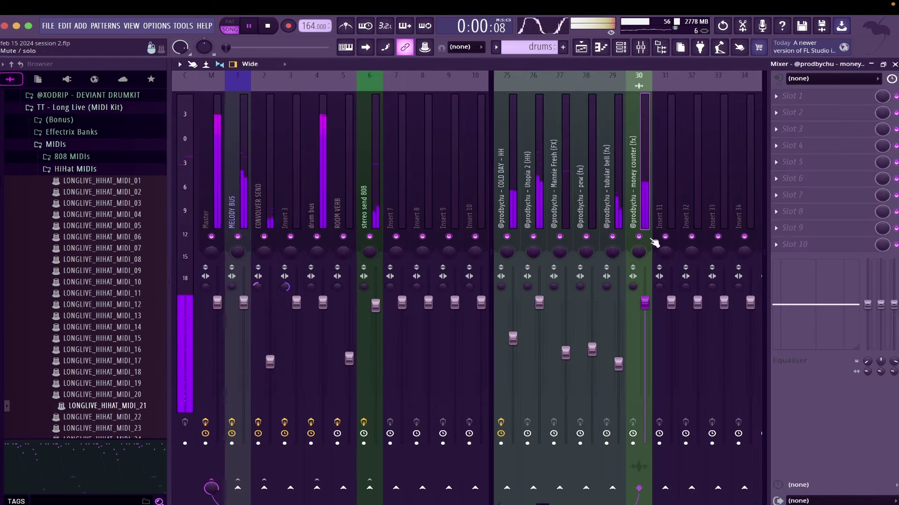
pyautogui.click(328, 486)
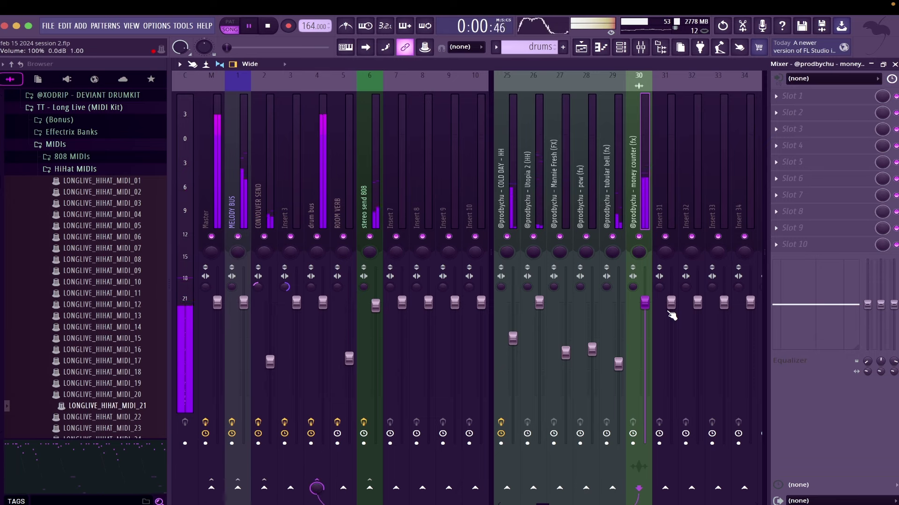
# Load Outer Space into slot 4 of the money counter (fx) insert and set its Head 1 delay to 1/16
pyautogui.click(791, 146)
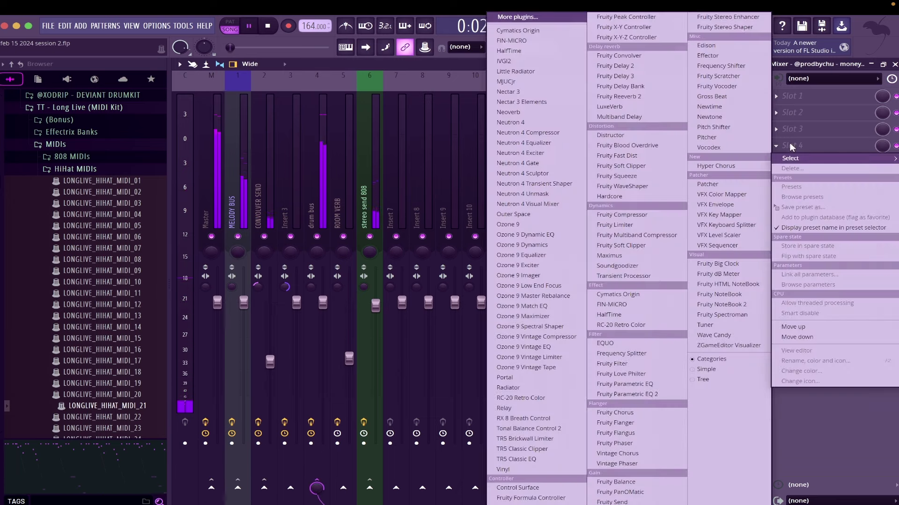
pyautogui.click(514, 214)
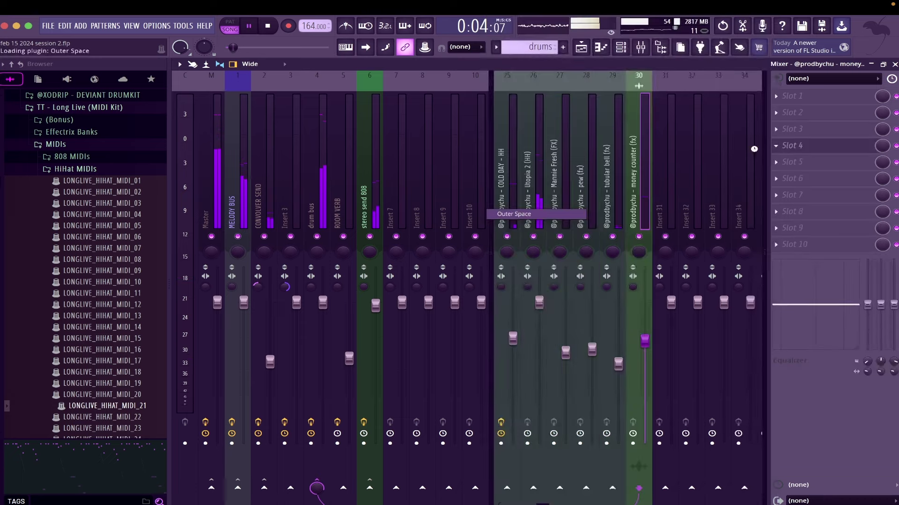
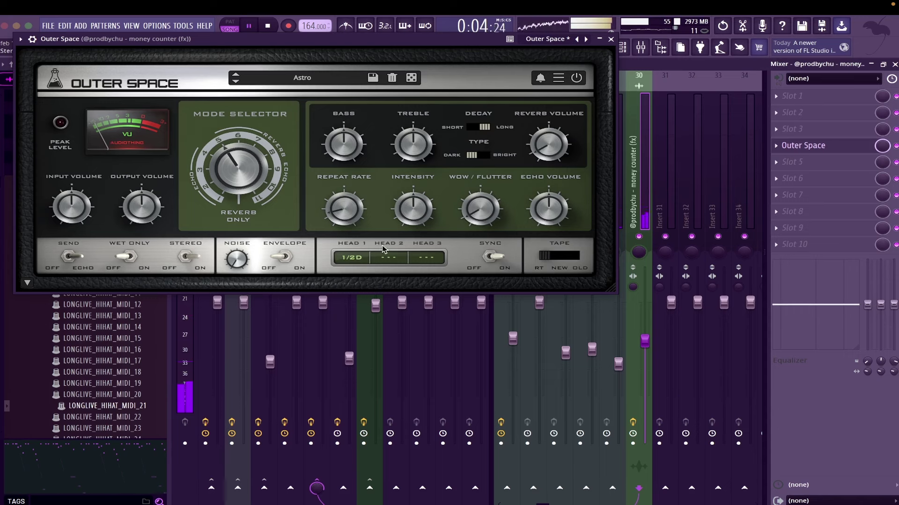
pyautogui.click(354, 257)
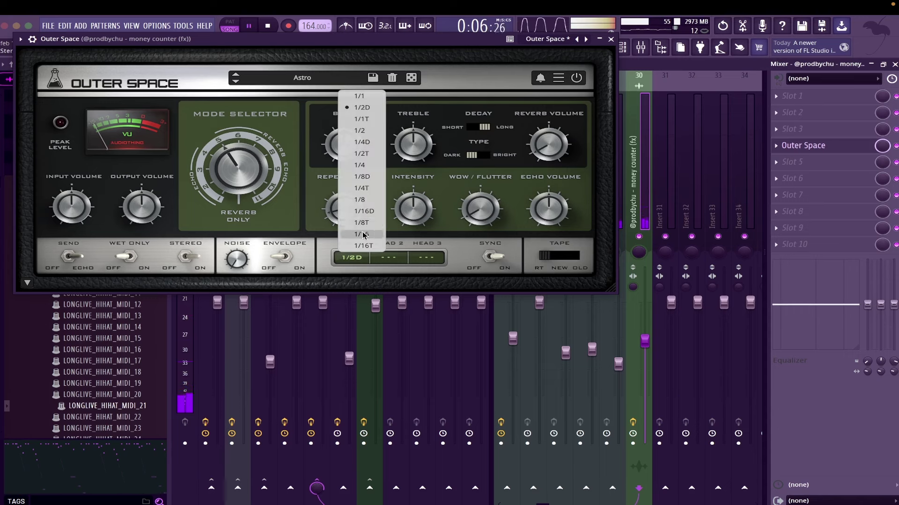
pyautogui.click(366, 238)
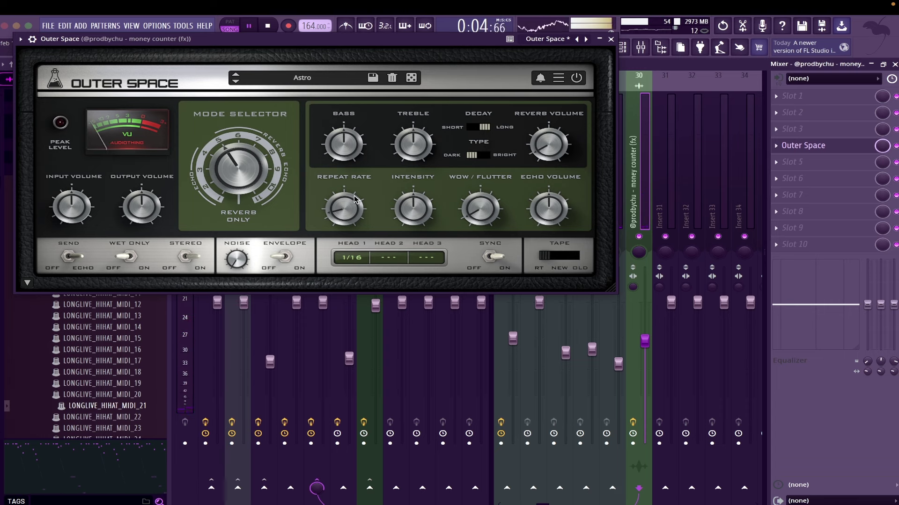
# Change Outer Space's Head 1 delay to 1/8, close the plugin and nudge the insert's fader up slightly
pyautogui.press('space')
pyautogui.click(352, 259)
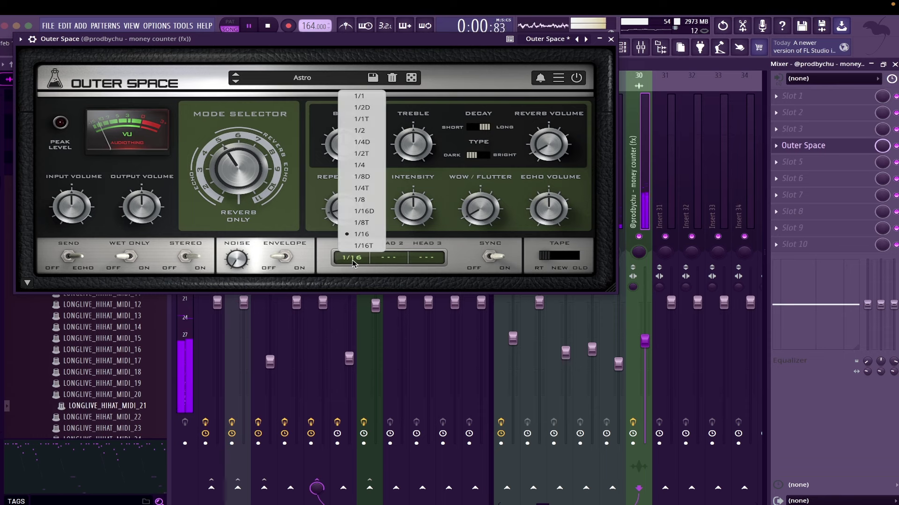
pyautogui.click(361, 210)
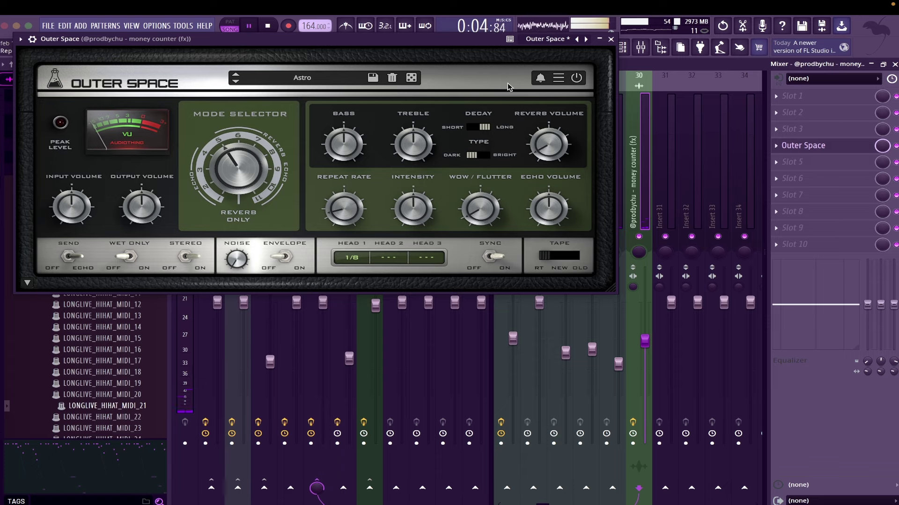
pyautogui.click(611, 39)
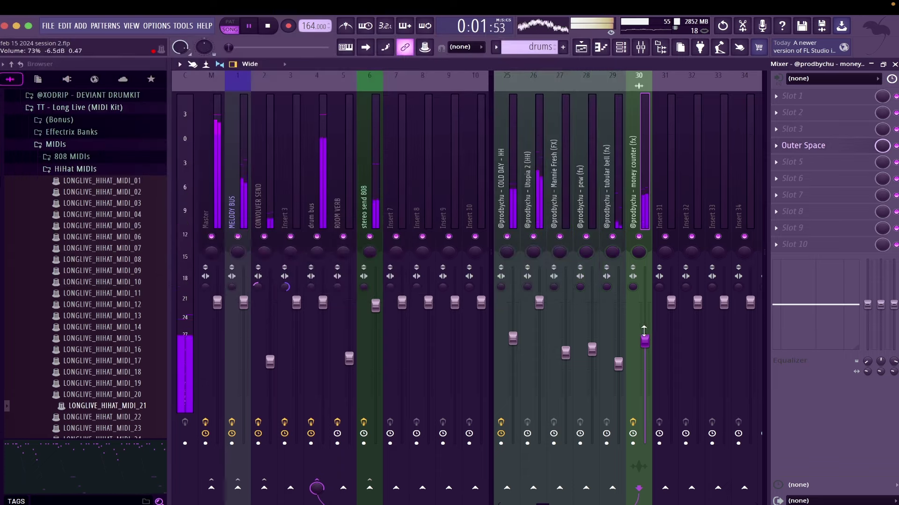
pyautogui.moveTo(644, 321); pyautogui.dragTo(646, 316)
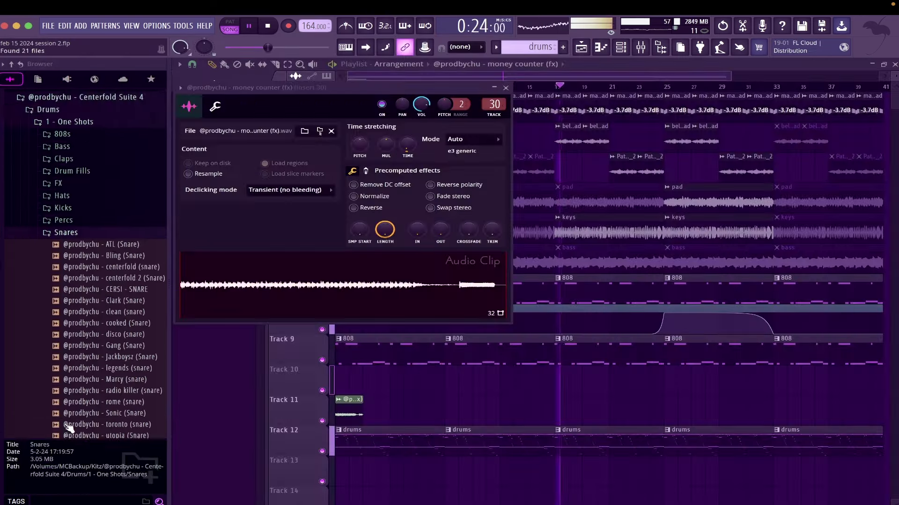
# Audition the toronto snare from the Snares folder and load Sonic (Snare) into a new sampler channel
pyautogui.scroll(-1, 80, 281)
pyautogui.click(79, 399)
pyautogui.click(78, 388)
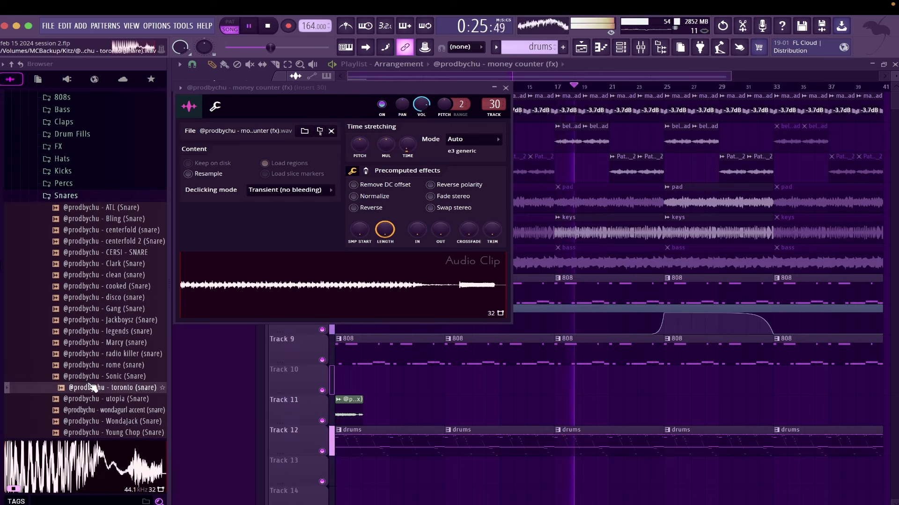
pyautogui.click(94, 376)
pyautogui.rightClick(94, 376)
pyautogui.click(154, 299)
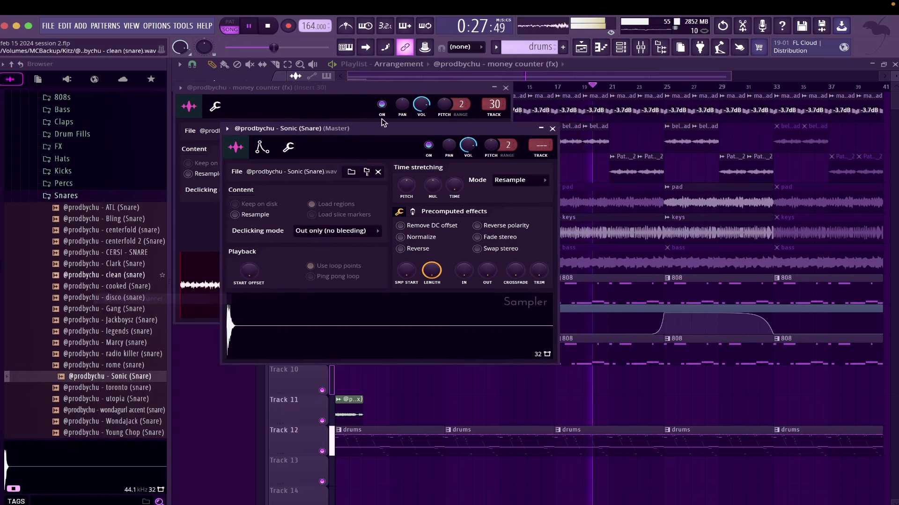
# Open the Sonic (Snare) channel's piano roll and place an A#2 note on the last beat of bar 1
pyautogui.click(622, 48)
pyautogui.rightClick(580, 271)
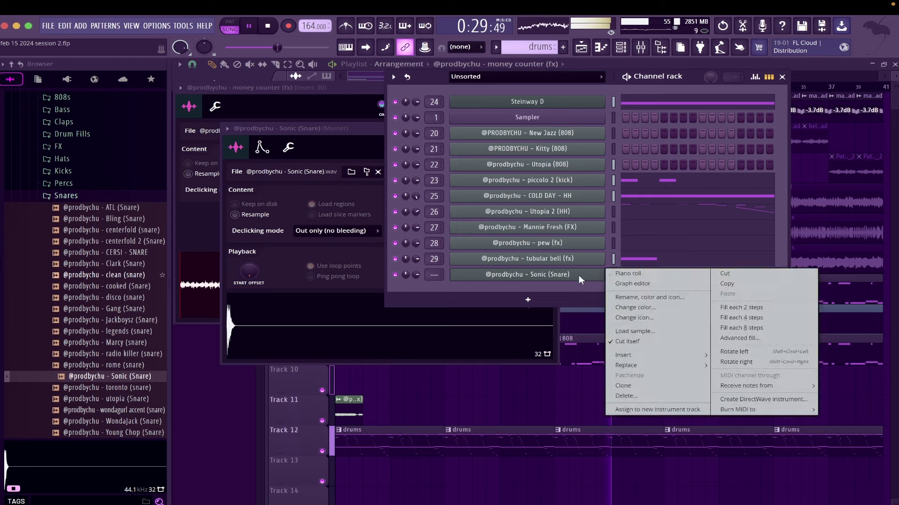
pyautogui.click(608, 275)
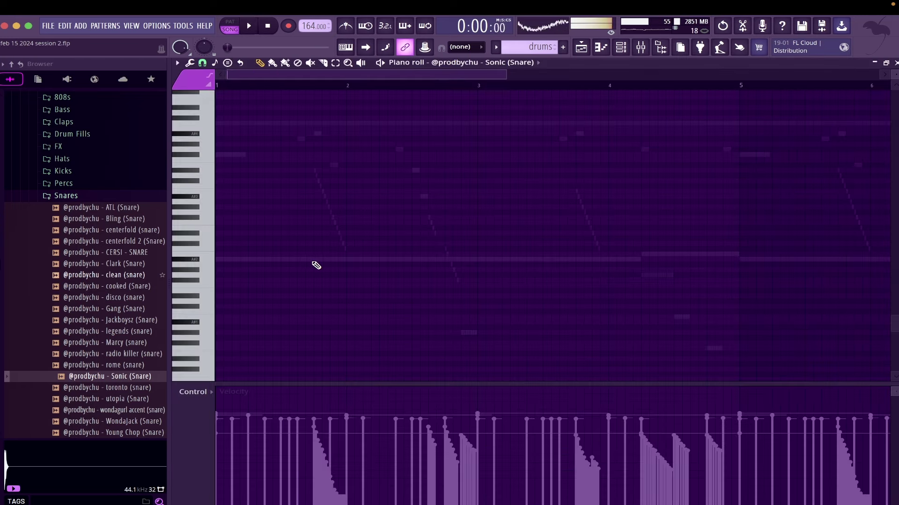
pyautogui.click(317, 259)
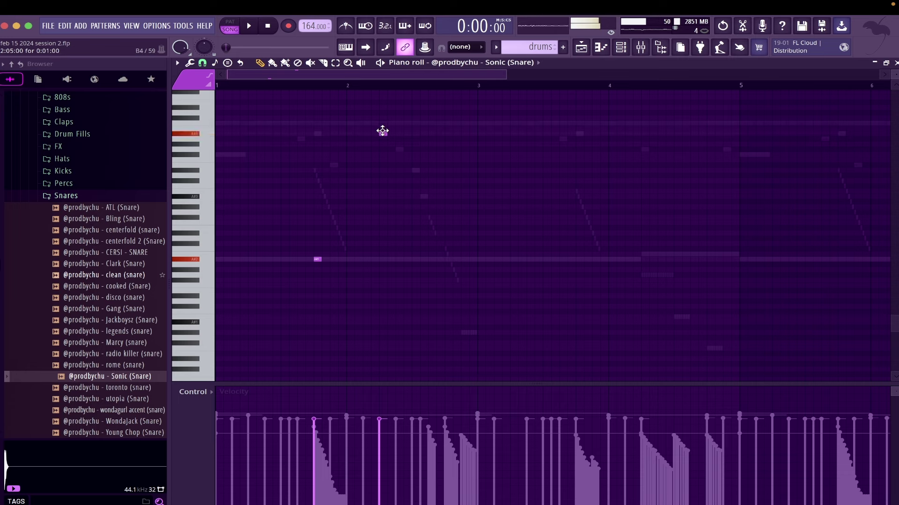
pyautogui.press('space')
# Place two G4 snare notes in bar 2, with the second two steps long, and adjust their velocities
pyautogui.moveTo(380, 154); pyautogui.dragTo(411, 149)
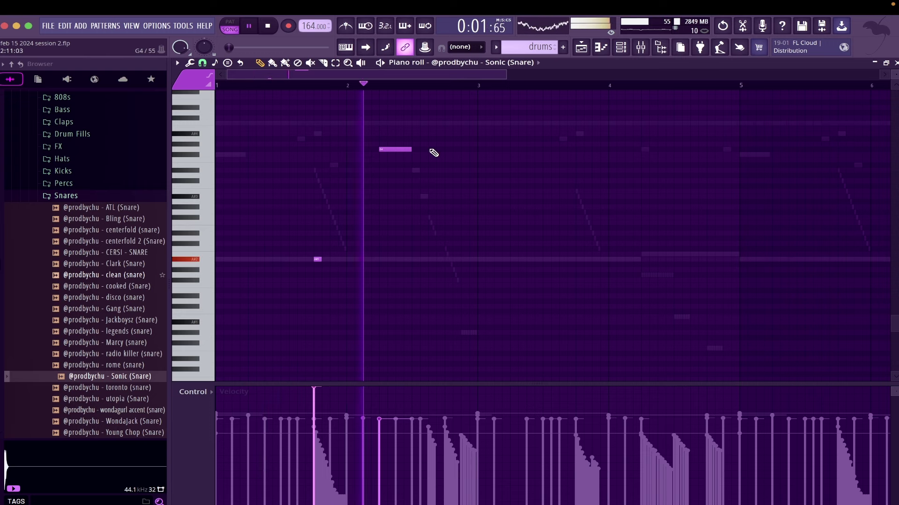
pyautogui.click(428, 149)
pyautogui.click(391, 393)
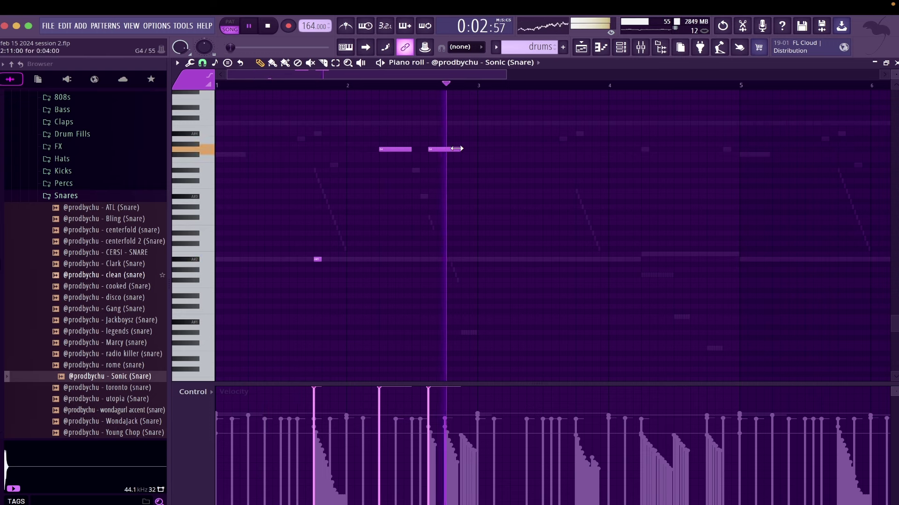
pyautogui.moveTo(460, 149); pyautogui.dragTo(445, 149)
pyautogui.press('space')
pyautogui.press('space')
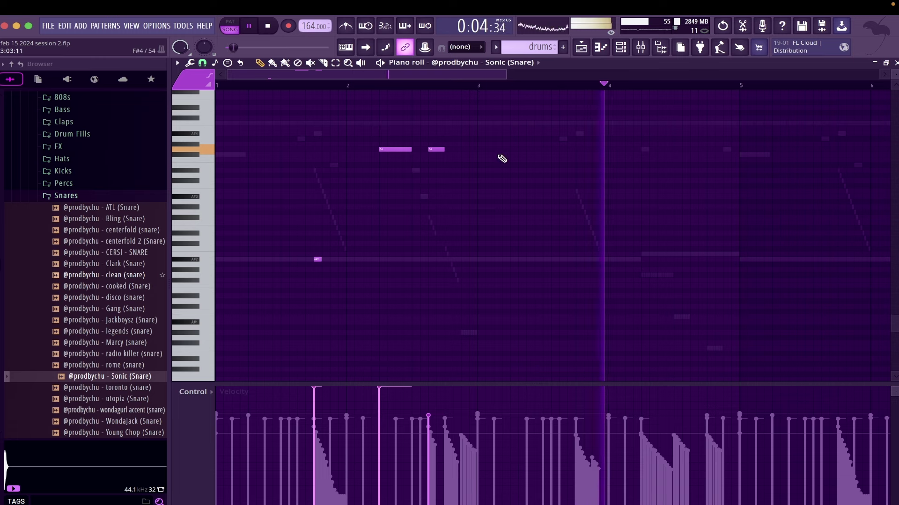
# Add three two-step G4 snare notes in bar 3 and vary their velocities, making the middle one the quietest
pyautogui.click(529, 150)
pyautogui.click(579, 150)
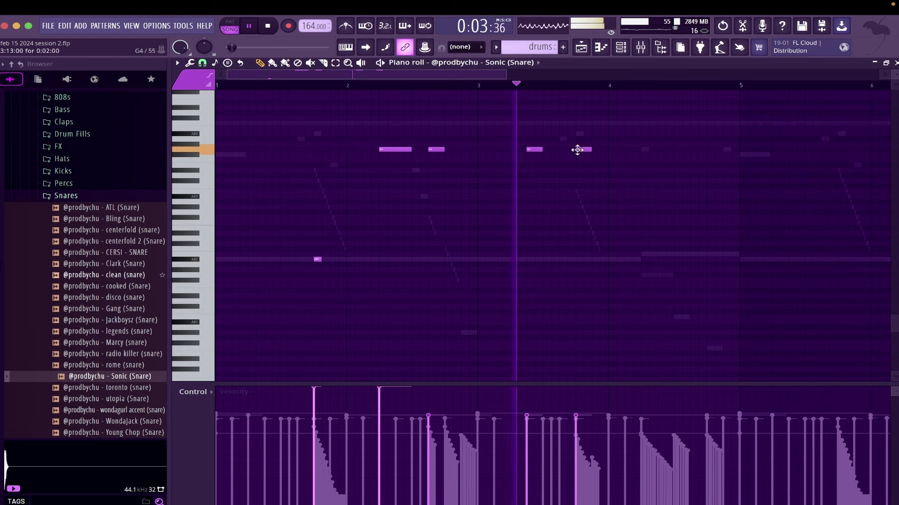
pyautogui.click(541, 405)
pyautogui.press('space')
pyautogui.press('space')
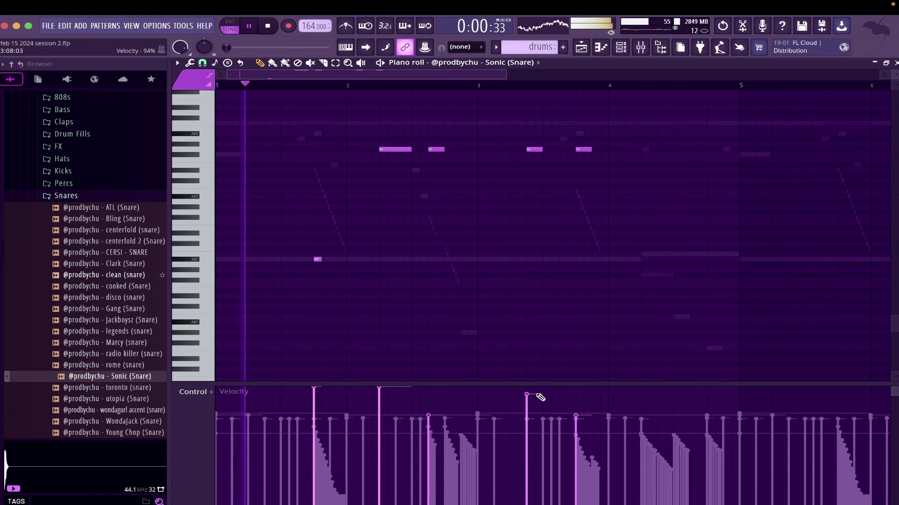
pyautogui.click(575, 401)
pyautogui.click(560, 149)
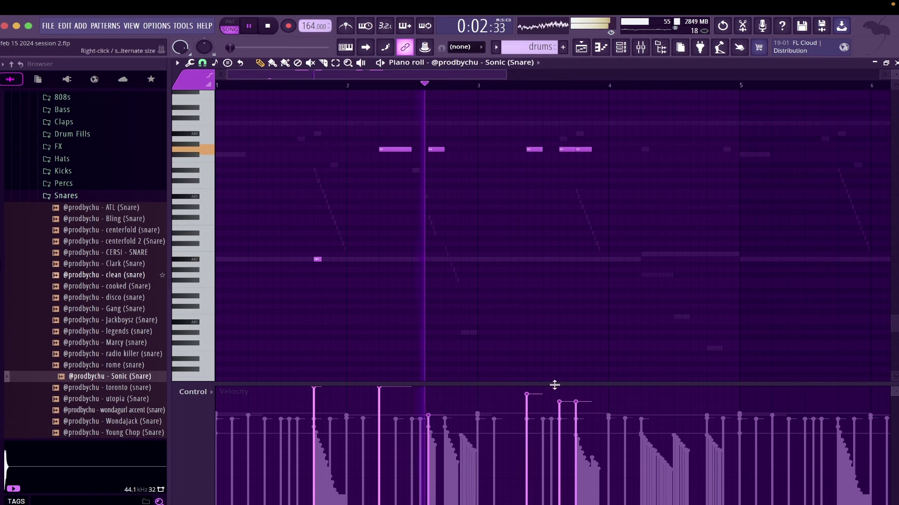
pyautogui.click(560, 434)
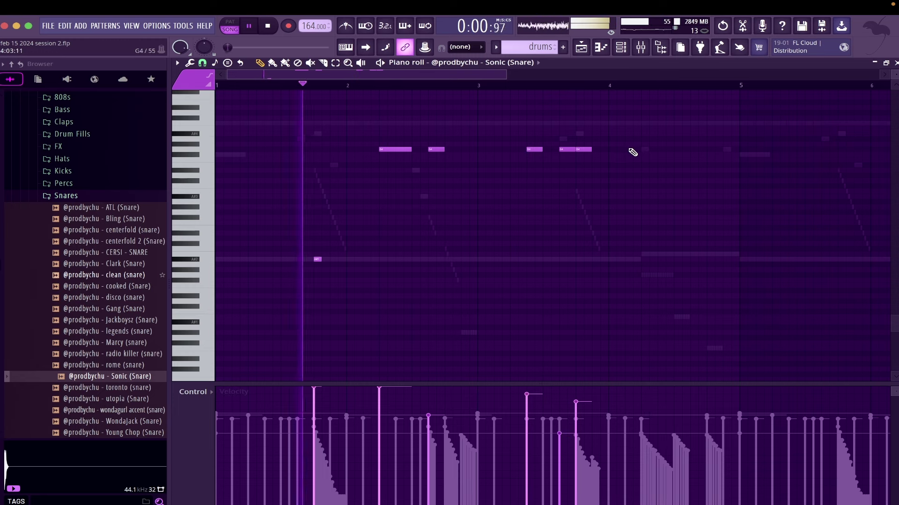
# Add two adjoining G4 snare notes in bar 4 and duplicate the four-bar snare pattern into bars 5 to 8
pyautogui.click(631, 149)
pyautogui.click(646, 150)
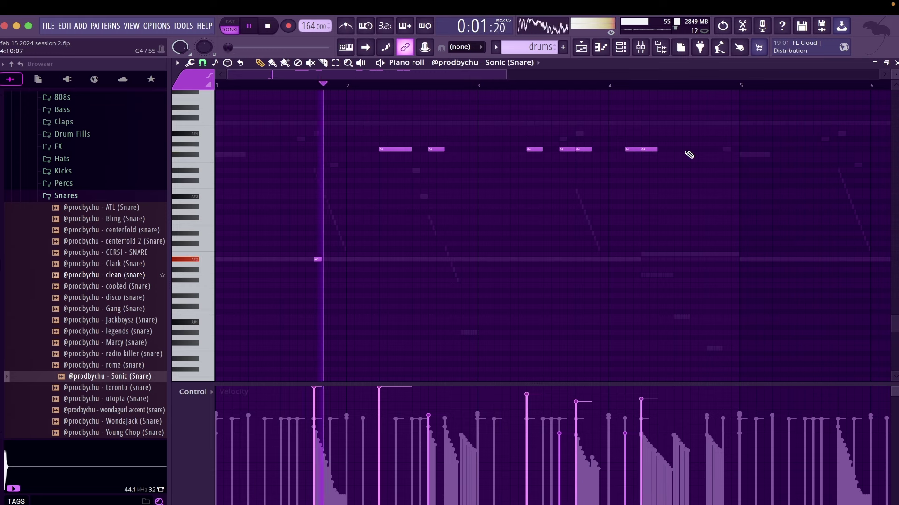
pyautogui.moveTo(740, 86); pyautogui.dragTo(86, 81)
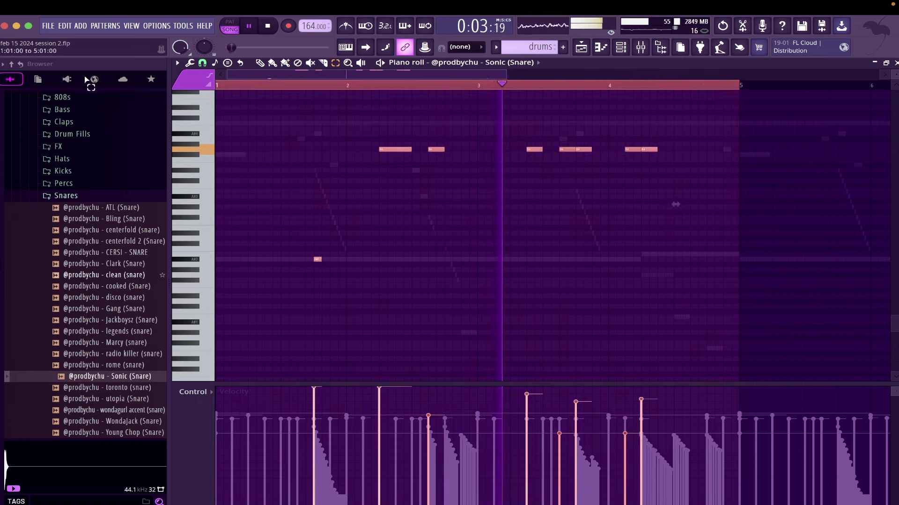
pyautogui.hotkey('ctrl', 'b')
# Replace the snare notes in bar 8 with four one-beat G4 notes filling the whole bar
pyautogui.hscroll(5, 840, 237)
pyautogui.scroll(3, 840, 236)
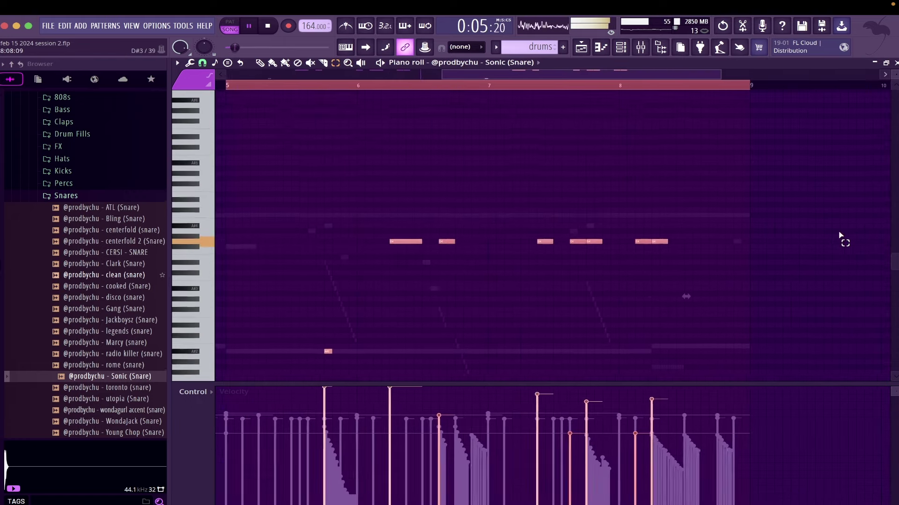
pyautogui.scroll(3, 745, 225)
pyautogui.press('p')
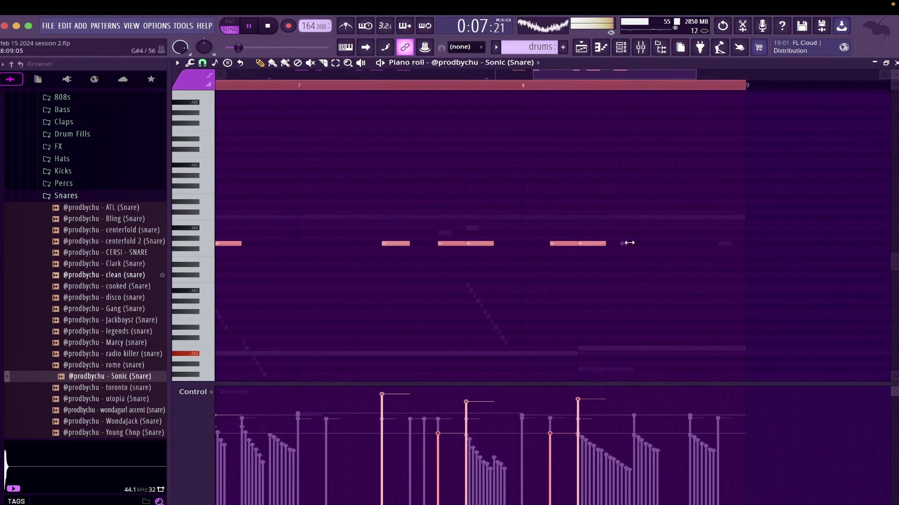
pyautogui.rightClick(600, 252)
pyautogui.moveTo(561, 244)
pyautogui.mouseDown()
pyautogui.moveTo(533, 244)
pyautogui.moveTo(577, 244)
pyautogui.mouseUp()
pyautogui.keyDown('super'); pyautogui.click(590, 85); pyautogui.keyUp('super')
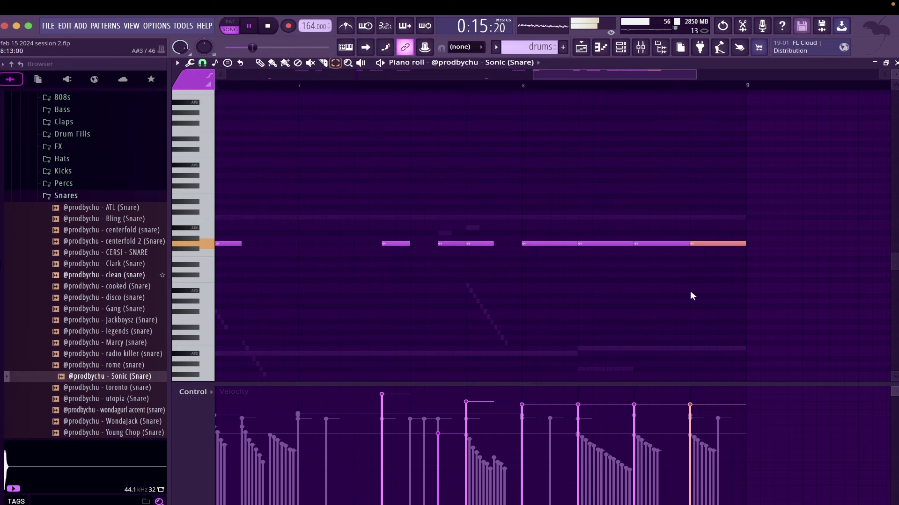
# Chop the four bar 8 snare notes into triplets with the snap set to 1/3 beat
pyautogui.moveTo(743, 261); pyautogui.dragTo(557, 213)
pyautogui.click(202, 63)
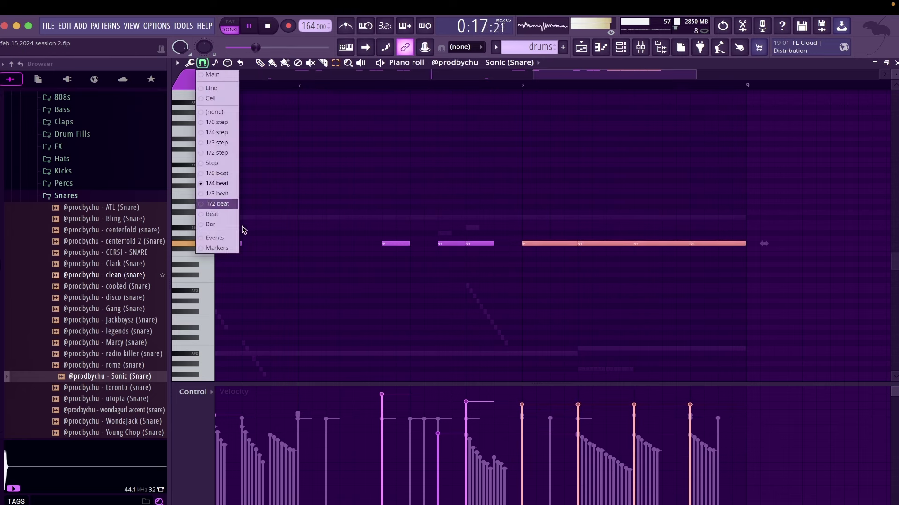
pyautogui.click(218, 194)
pyautogui.hotkey('ctrl', 'u')
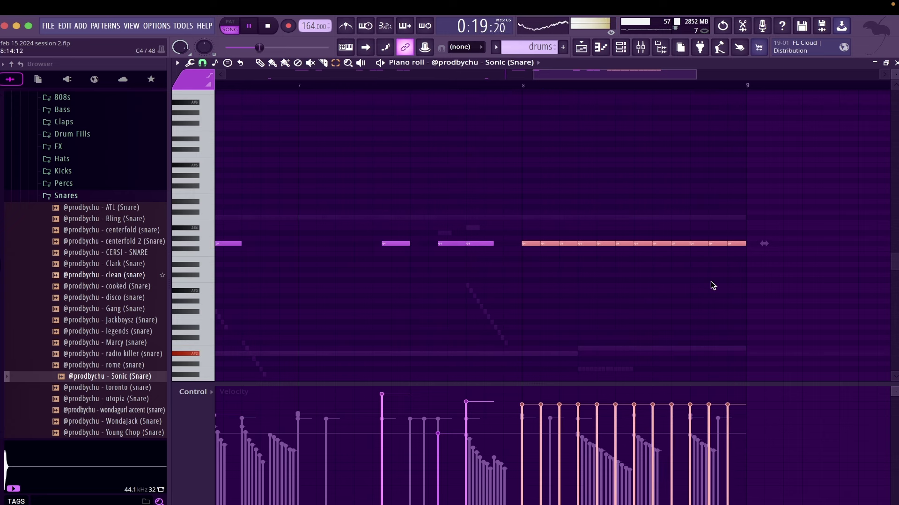
# Lower the third beat's triplets in bar 8 to E4 and the fourth beat's triplets to C4
pyautogui.moveTo(744, 281); pyautogui.dragTo(648, 216)
pyautogui.press('Down')
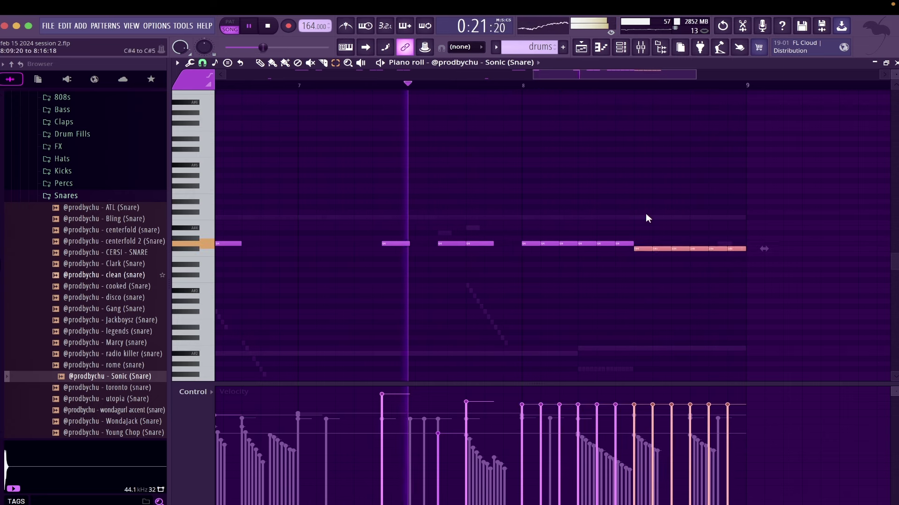
pyautogui.press('Down')
pyautogui.moveTo(787, 294); pyautogui.dragTo(707, 243)
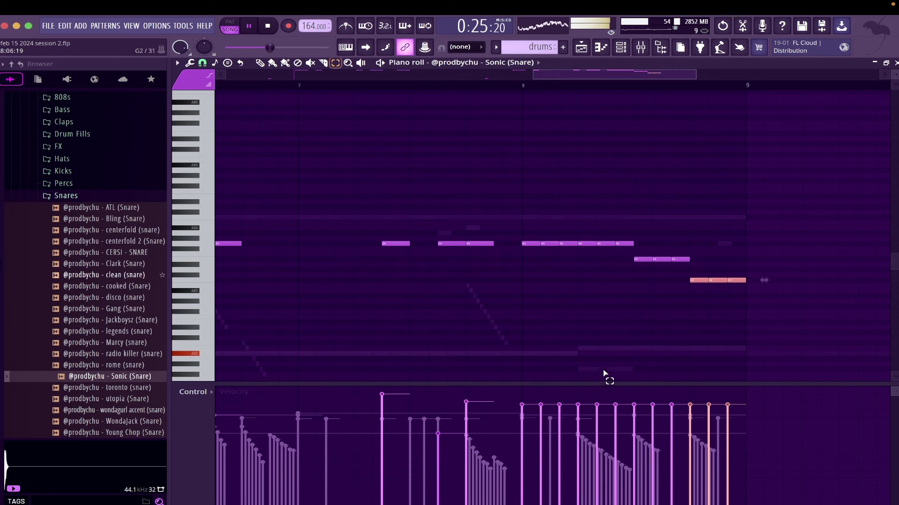
# Ramp the velocities of the six G4 triplet notes in bar 8 steadily down to about 45%
pyautogui.moveTo(624, 258); pyautogui.dragTo(510, 224)
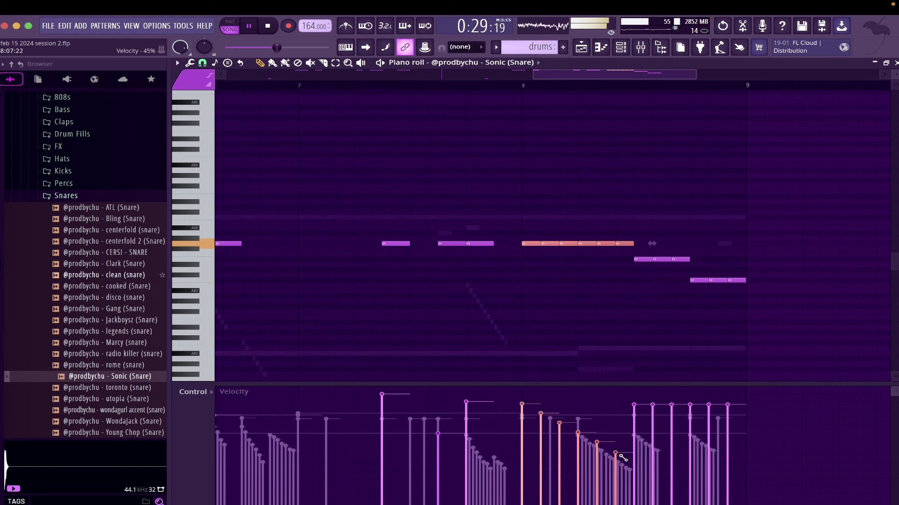
pyautogui.keyDown('ctrl'); pyautogui.click(635, 272); pyautogui.keyUp('ctrl')
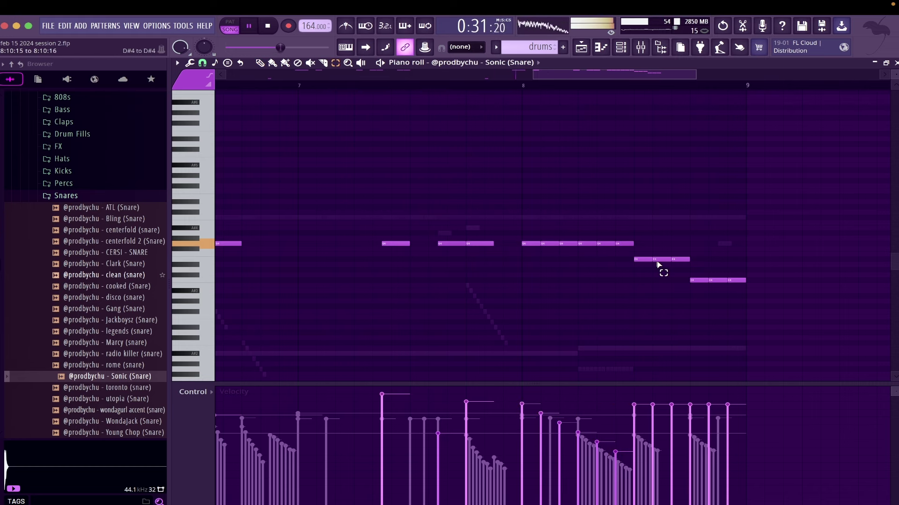
# Split the middle E4 triplet note in bar 8 into rapid repeats with the arpeggiator's default pattern
pyautogui.click(658, 260)
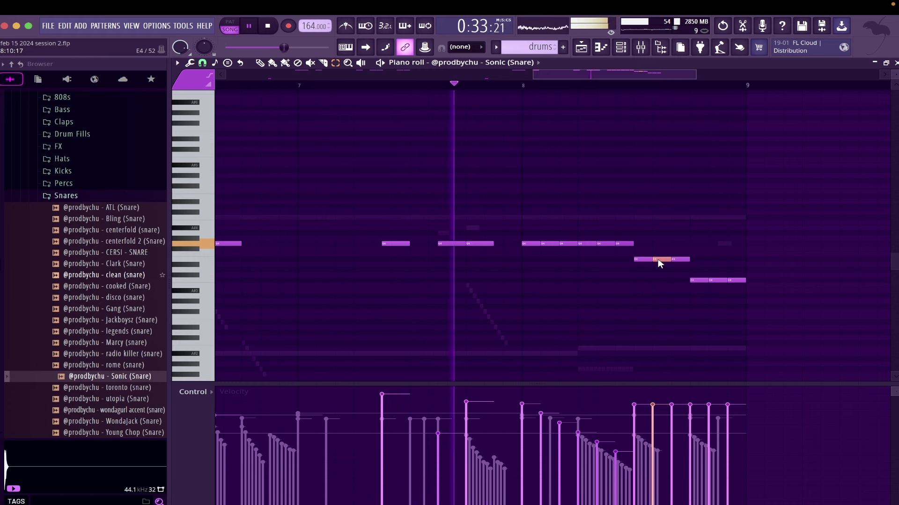
pyautogui.hotkey('alt', 'a')
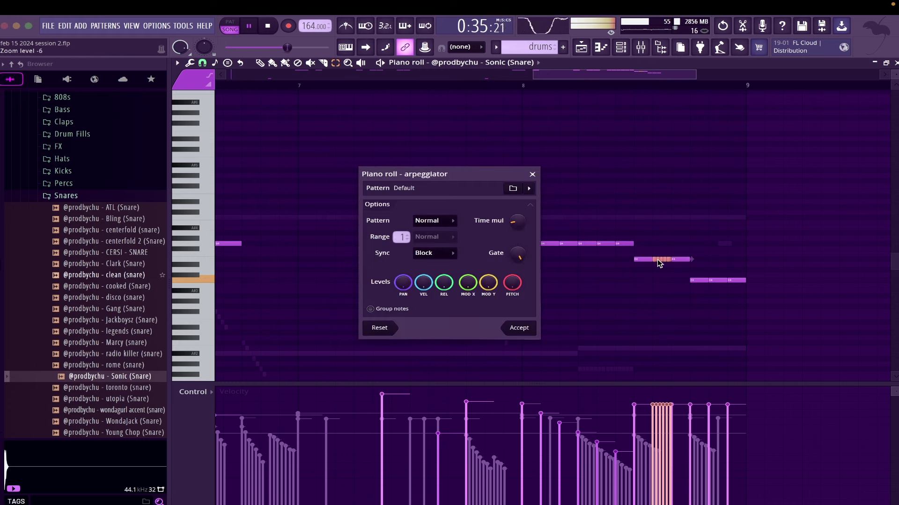
pyautogui.press('Return')
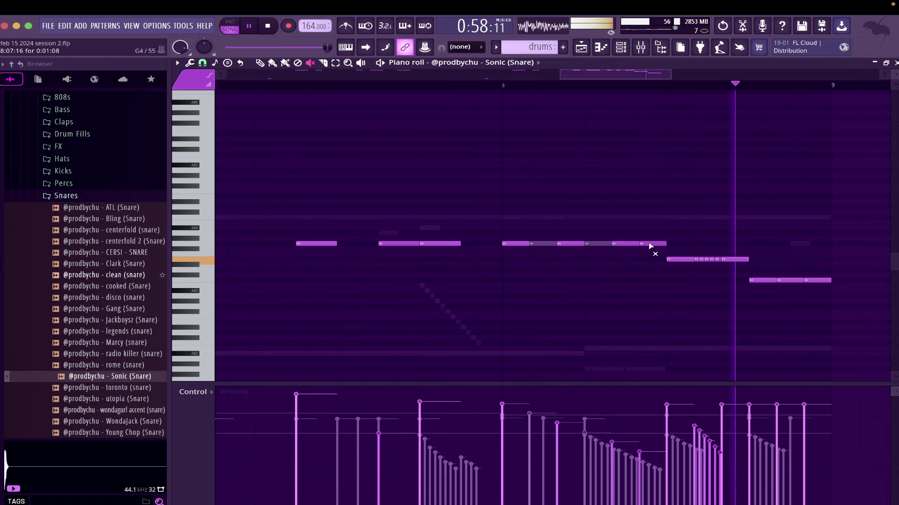
# Lower the velocity of bar 8's last G4 note and ramp the C4 triplets' velocities downward while playing back the roll
pyautogui.press('space')
pyautogui.press('space')
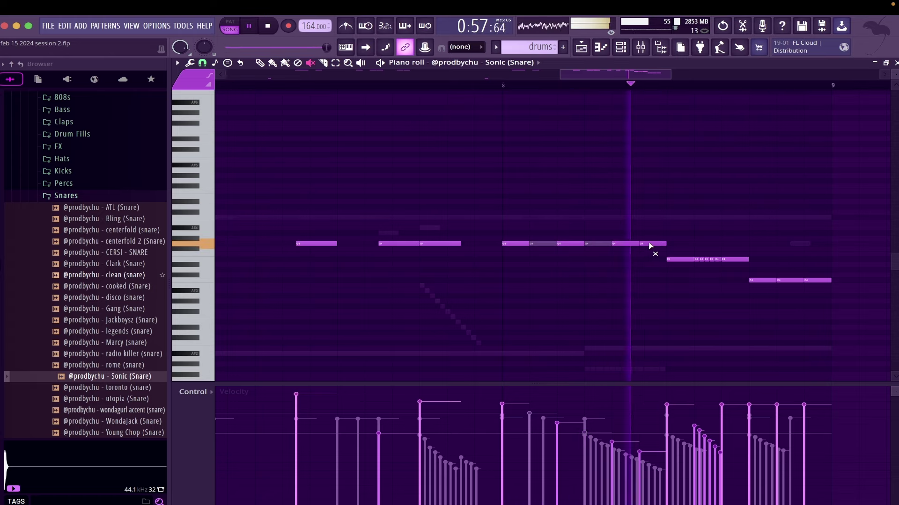
pyautogui.press('space')
pyautogui.press('p')
pyautogui.press('space')
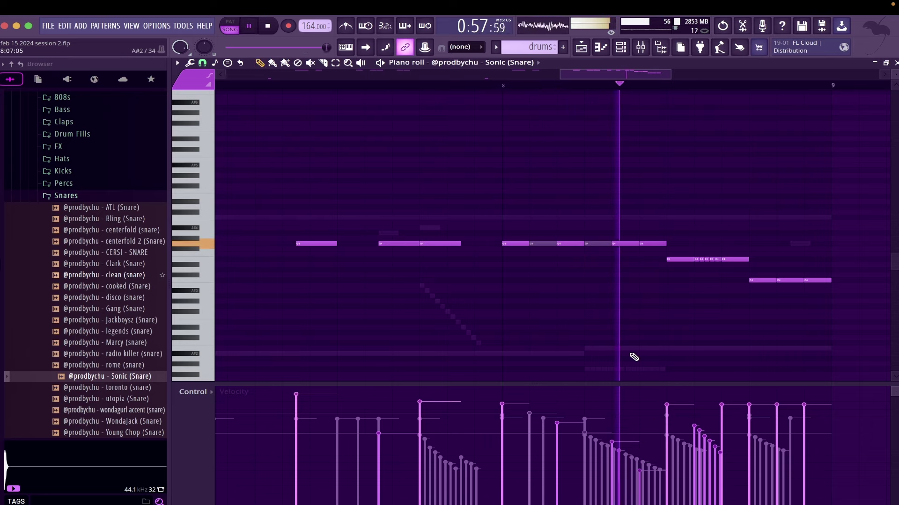
pyautogui.press('space')
pyautogui.press('space')
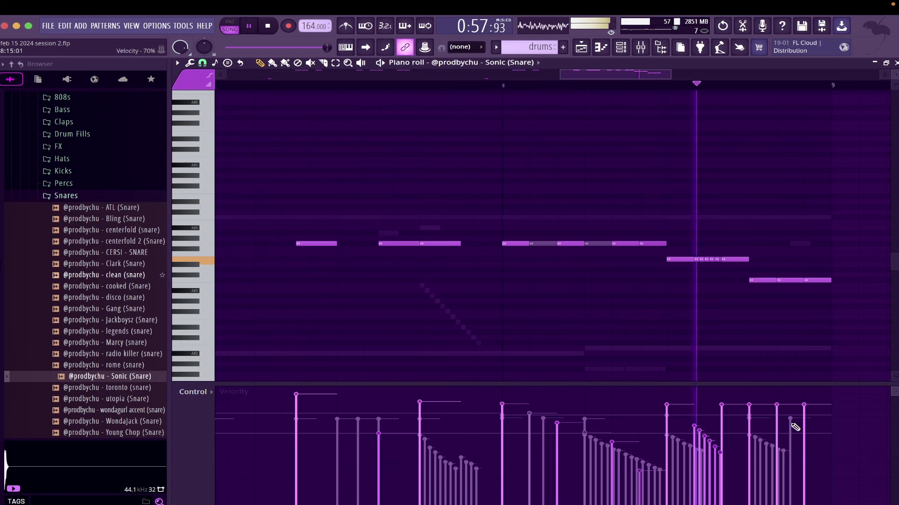
pyautogui.moveTo(804, 434); pyautogui.dragTo(742, 416)
pyautogui.click(727, 414)
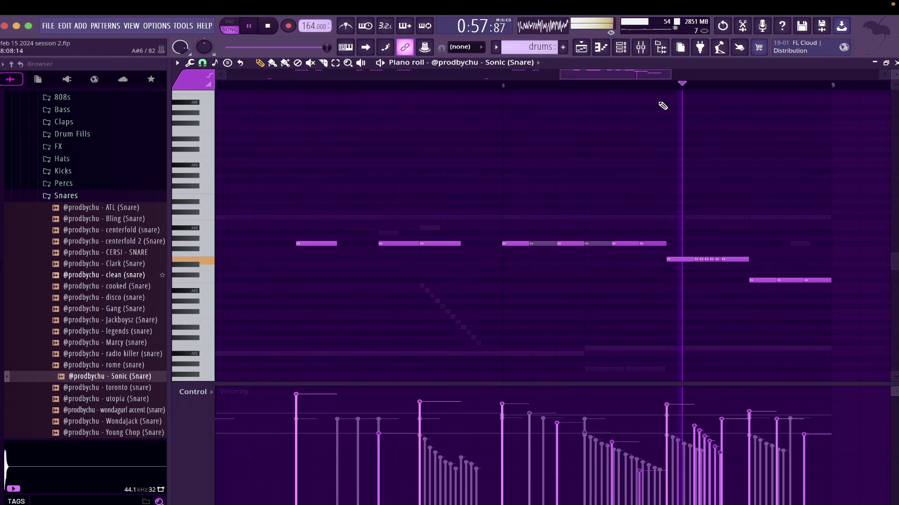
# Inspect the volume envelope of the COLD DAY - HH channel
pyautogui.click(622, 48)
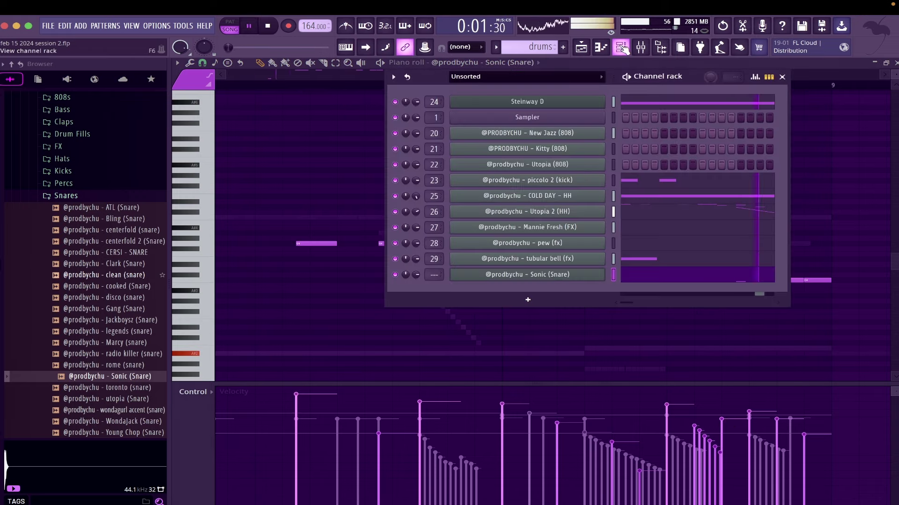
pyautogui.click(591, 196)
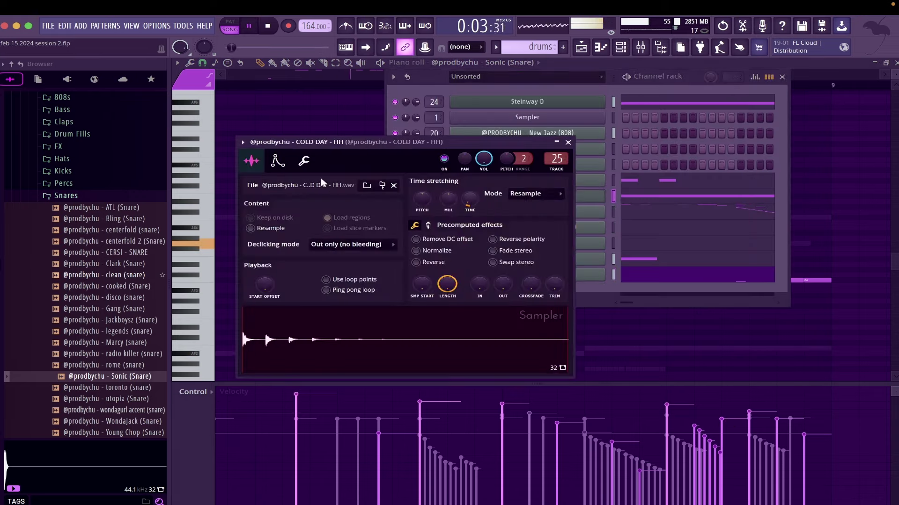
pyautogui.click(277, 161)
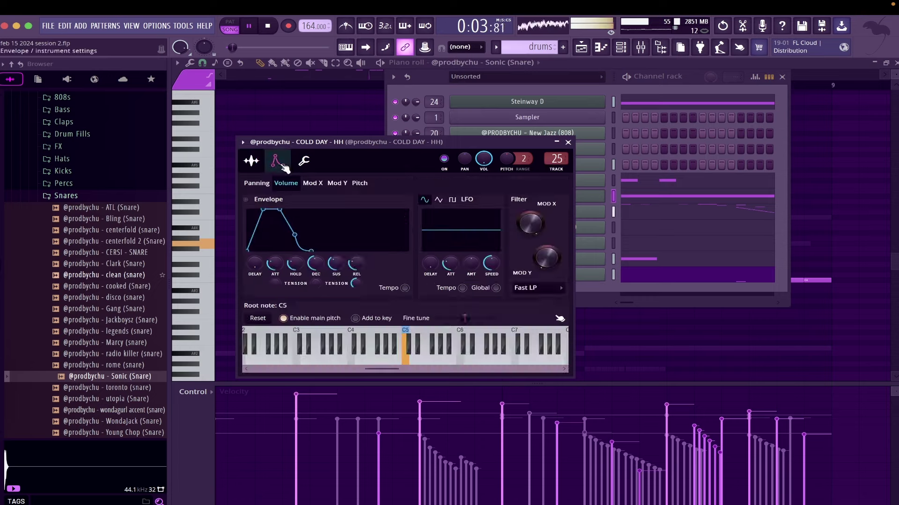
pyautogui.click(568, 143)
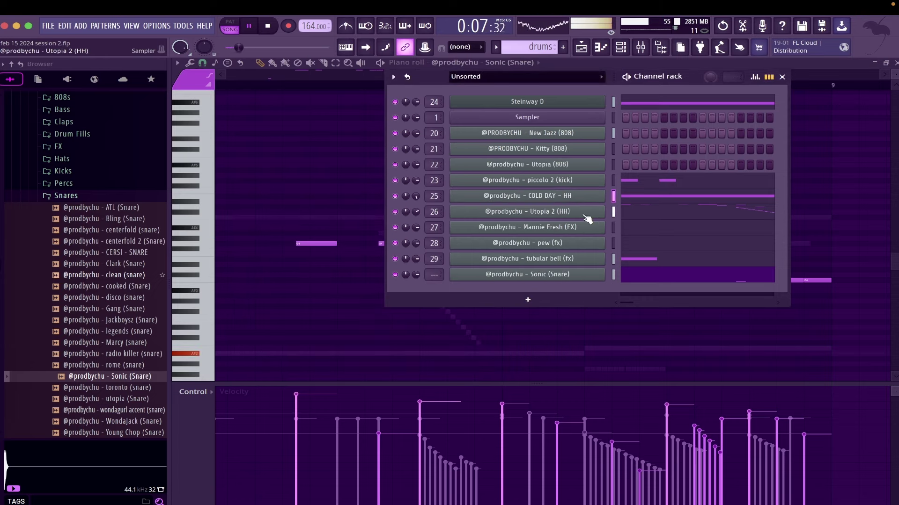
# Adjust the quick fade-out of the Utopia 2 (HH) hi-hat sample
pyautogui.click(584, 216)
pyautogui.click(267, 174)
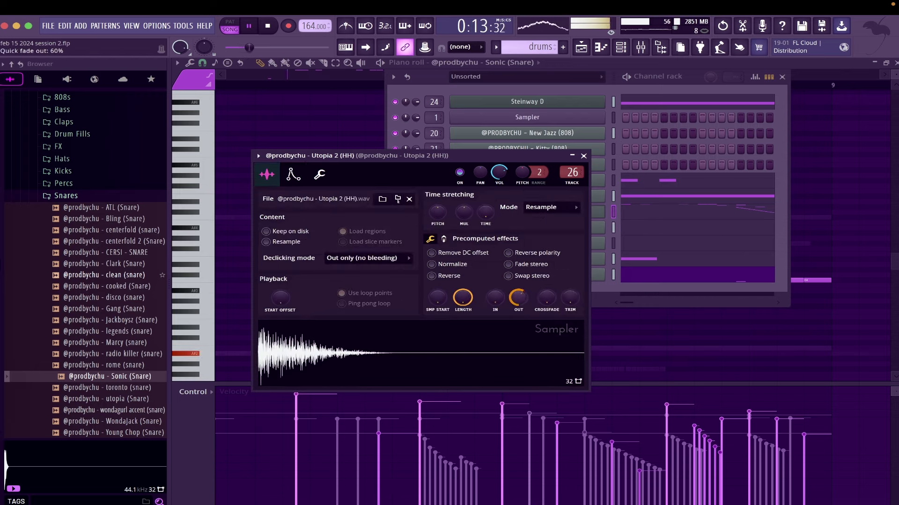
pyautogui.moveTo(518, 298); pyautogui.dragTo(520, 298)
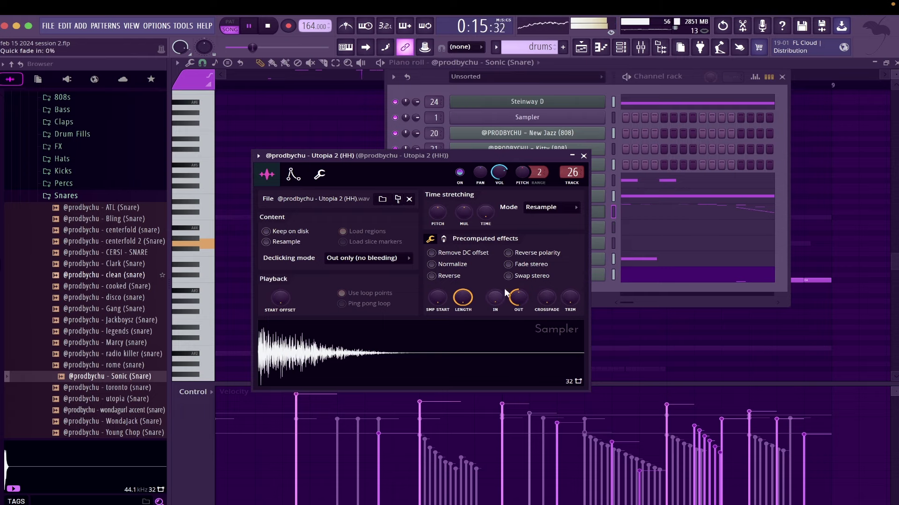
pyautogui.click(583, 156)
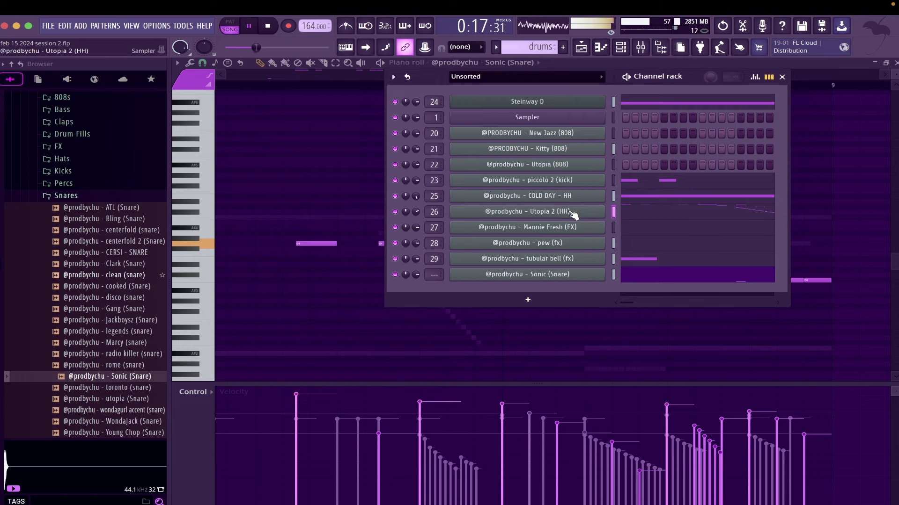
# Review the miscellaneous, sample and volume envelope settings of the Utopia 2 (HH) channel
pyautogui.rightClick(570, 212)
pyautogui.click(556, 212)
pyautogui.click(555, 212)
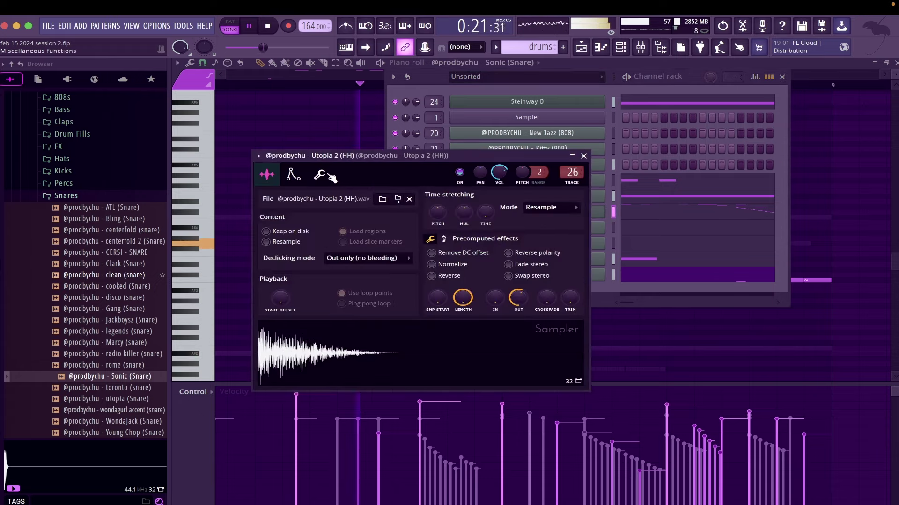
pyautogui.click(330, 176)
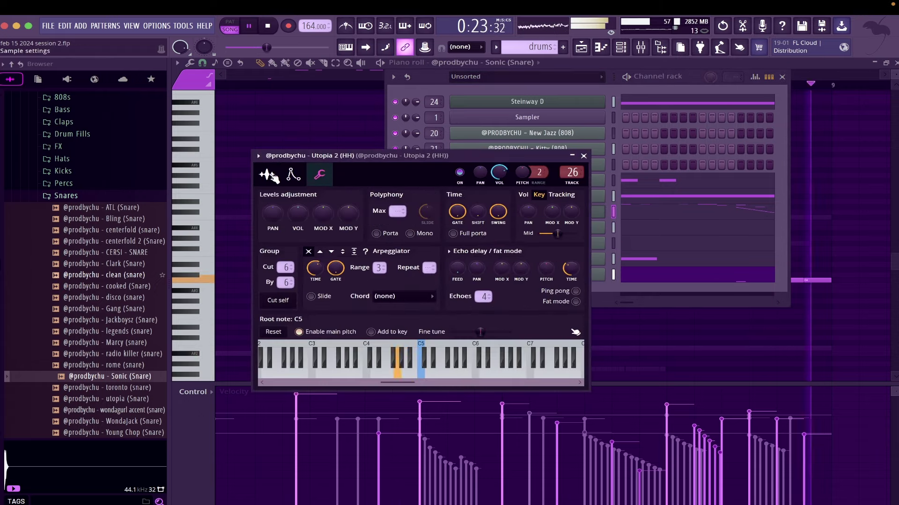
pyautogui.click(271, 175)
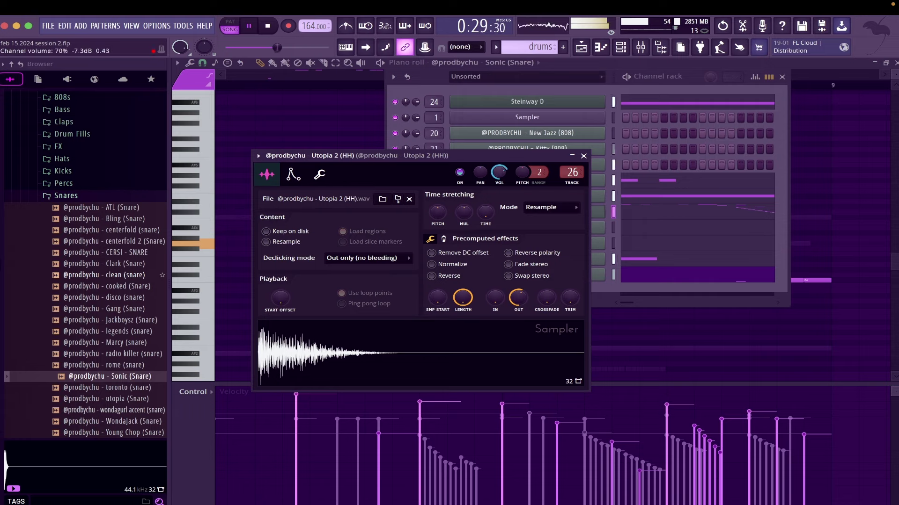
pyautogui.click(293, 175)
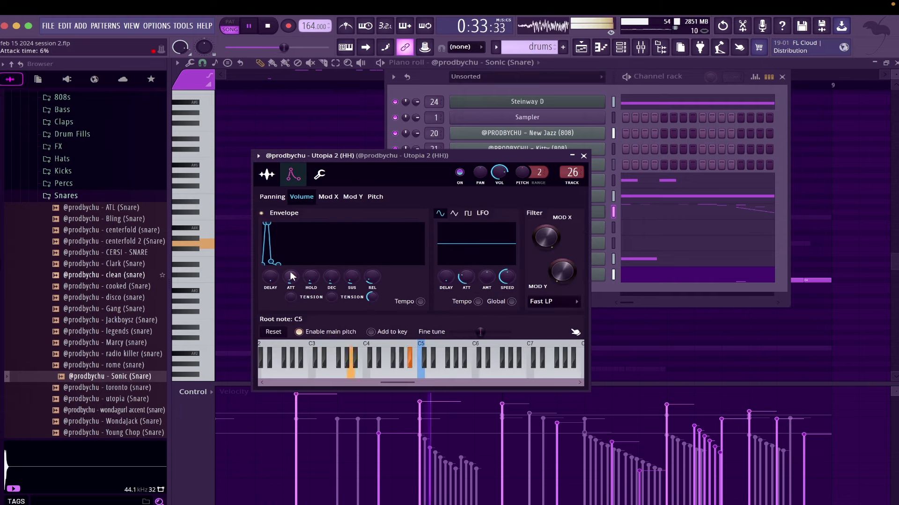
pyautogui.click(584, 156)
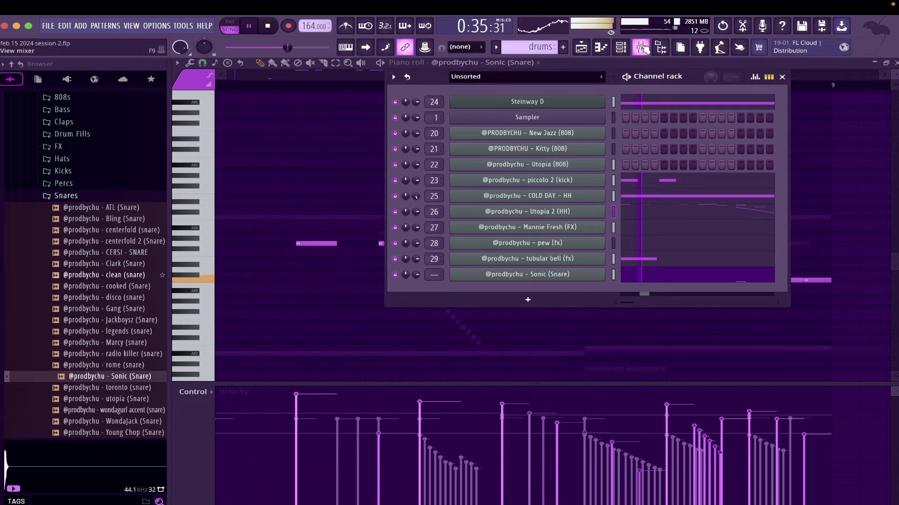
# Lower the Utopia 2 (HH) mixer track's volume to 96% (-0.8 dB)
pyautogui.press('F9')
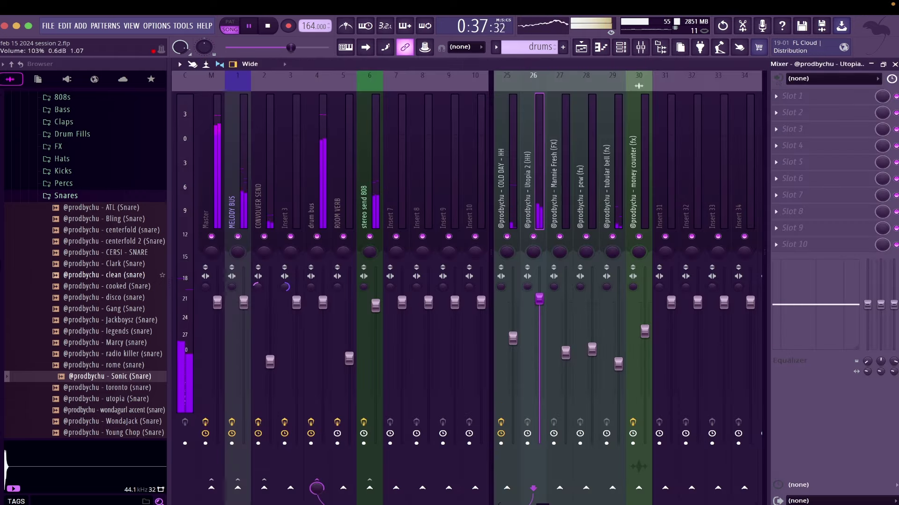
pyautogui.moveTo(539, 304); pyautogui.dragTo(539, 307)
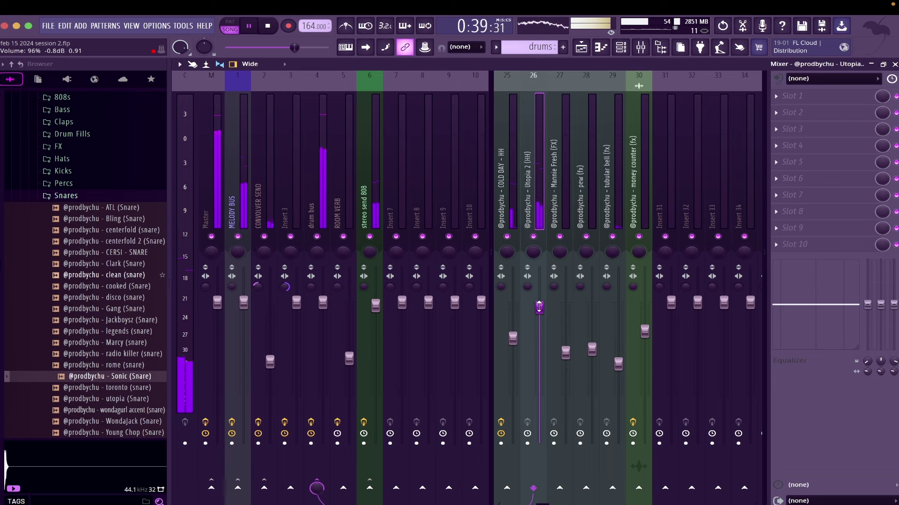
pyautogui.press('F9')
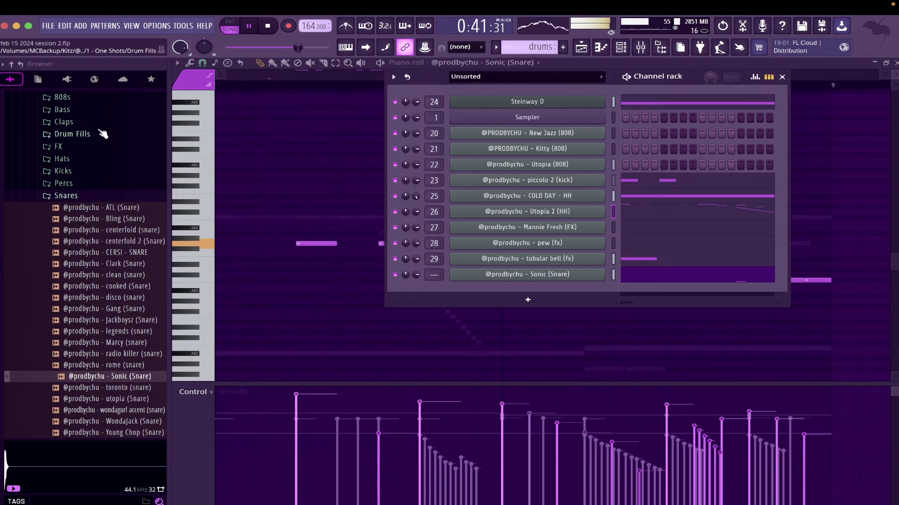
# Audition the snare samples, then load cooked (Snare) into a new channel with its piano roll open
pyautogui.click(117, 276)
pyautogui.click(120, 263)
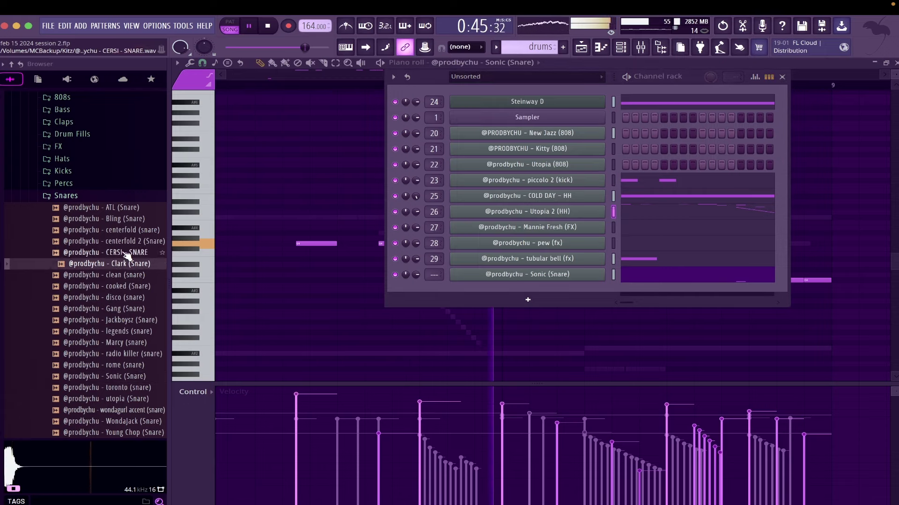
pyautogui.click(123, 276)
pyautogui.click(125, 286)
pyautogui.rightClick(122, 285)
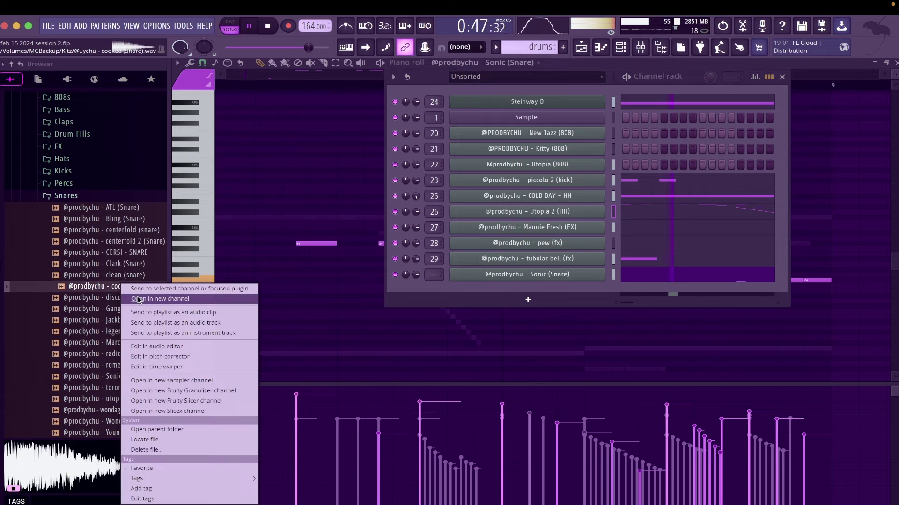
pyautogui.click(139, 300)
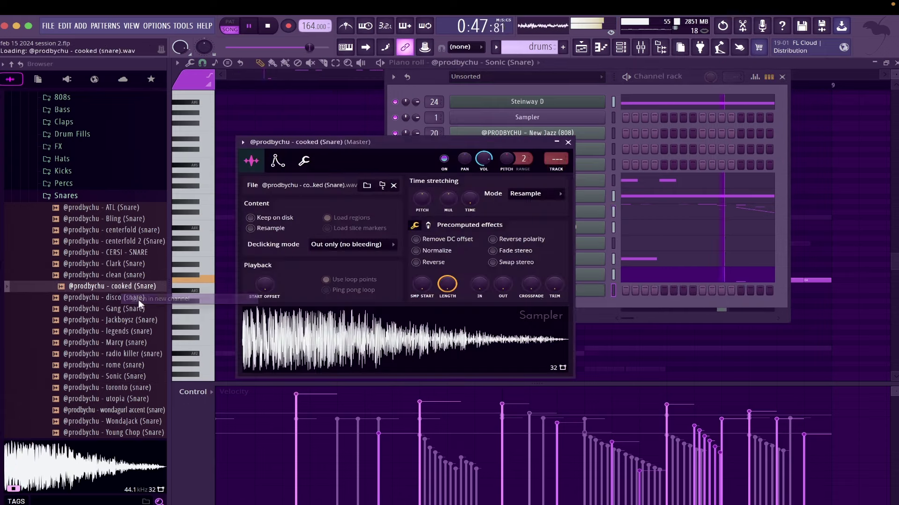
pyautogui.click(568, 142)
pyautogui.rightClick(599, 299)
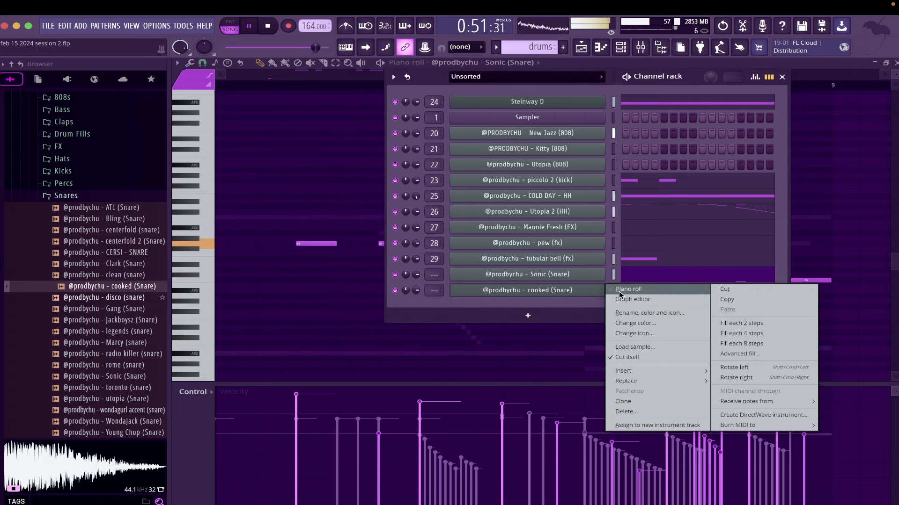
pyautogui.click(610, 291)
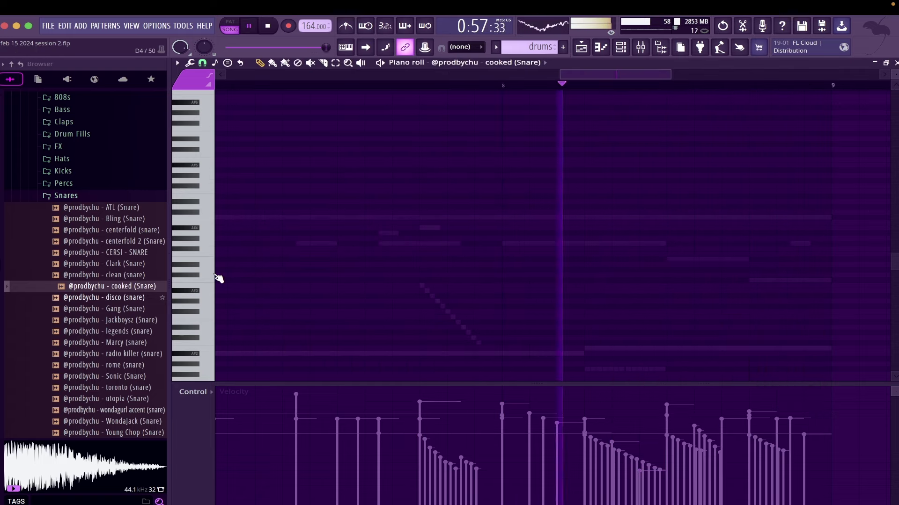
pyautogui.press('space')
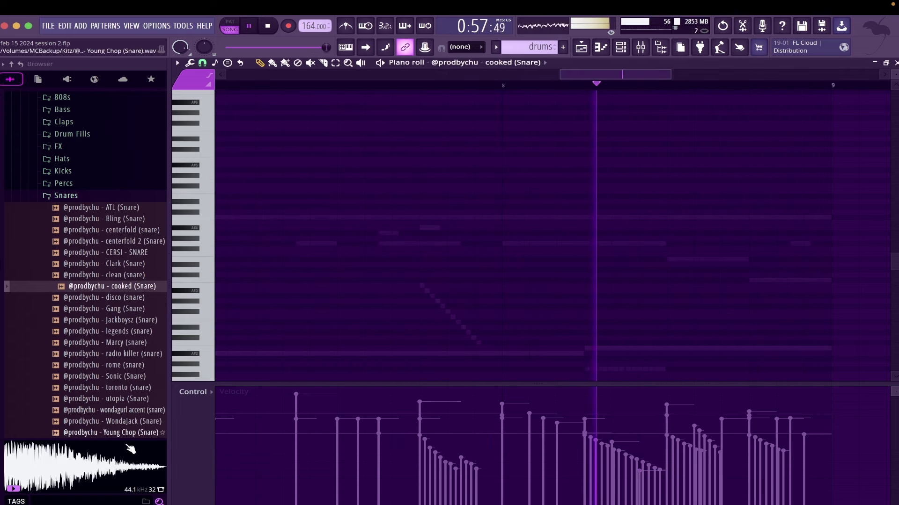
# Load the Young Chop (Snare) sample into a new channel and open its piano roll
pyautogui.click(129, 432)
pyautogui.rightClick(126, 432)
pyautogui.click(159, 298)
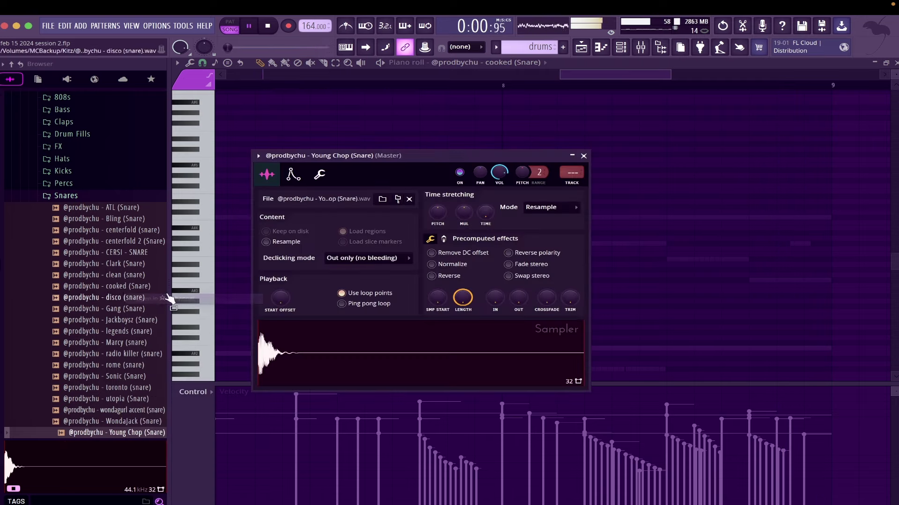
pyautogui.click(623, 47)
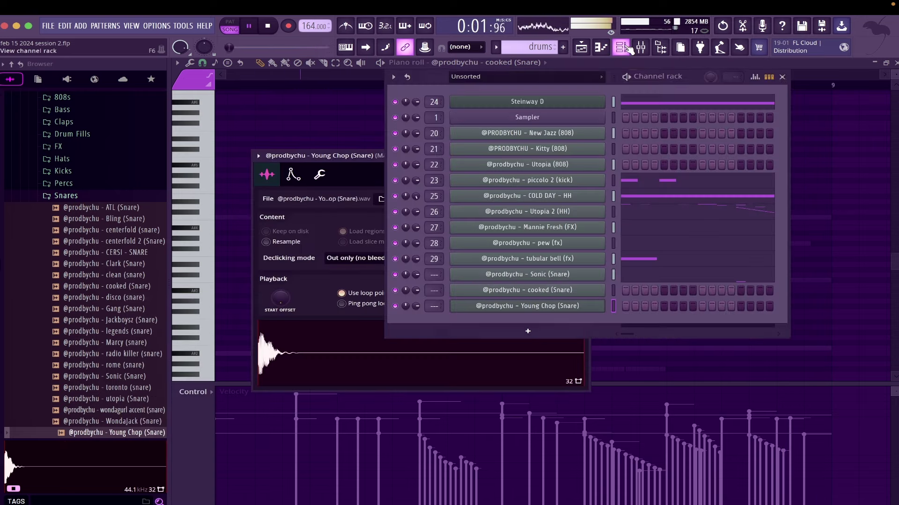
pyautogui.rightClick(593, 306)
pyautogui.click(608, 306)
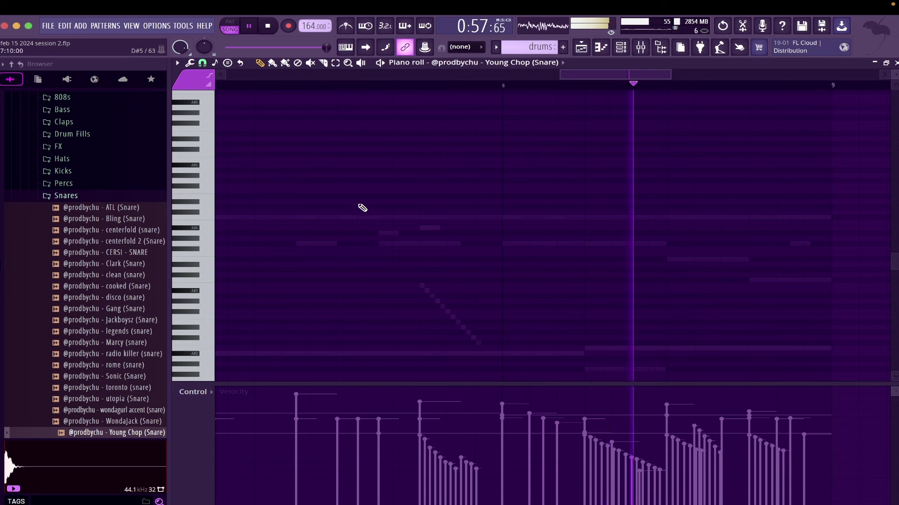
# Play the drums pattern back from bar 1 with the empty Young Chop (Snare) piano roll in view
pyautogui.moveTo(270, 85); pyautogui.dragTo(95, 78)
pyautogui.press('2')
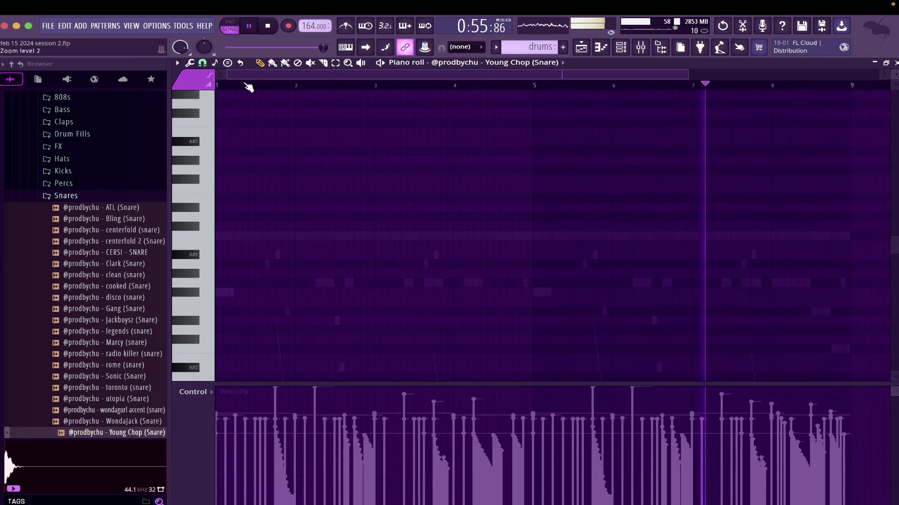
pyautogui.moveTo(244, 84); pyautogui.dragTo(178, 164)
pyautogui.scroll(2, 228, 249)
pyautogui.press('space')
pyautogui.press('space')
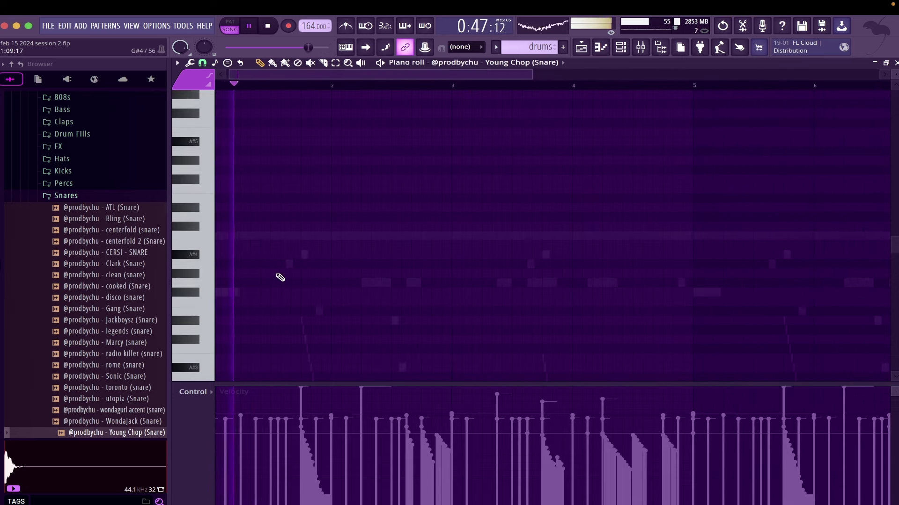
# Place louder A#4 Young Chop snare notes at the third beats of bars 1 and 3, and duplicate bars 1–4 into bars 5–8
pyautogui.click(272, 254)
pyautogui.press('space')
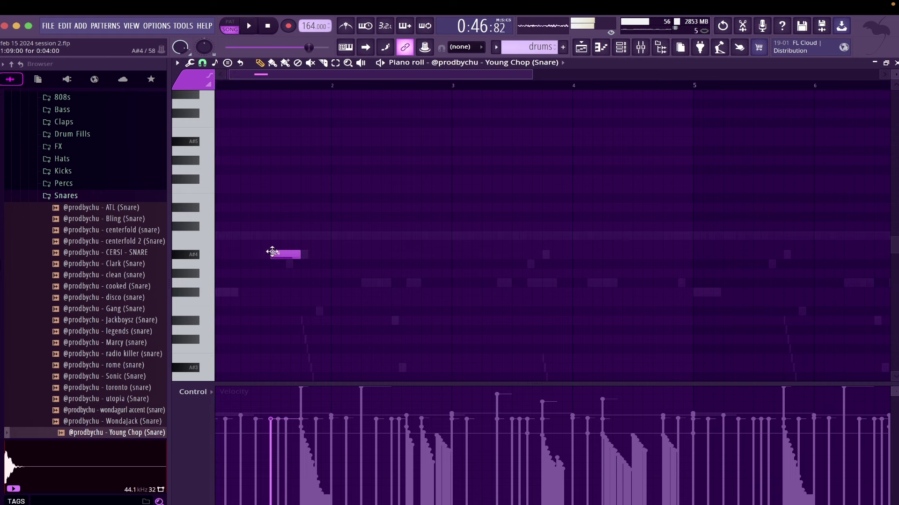
pyautogui.press('space')
pyautogui.click(271, 394)
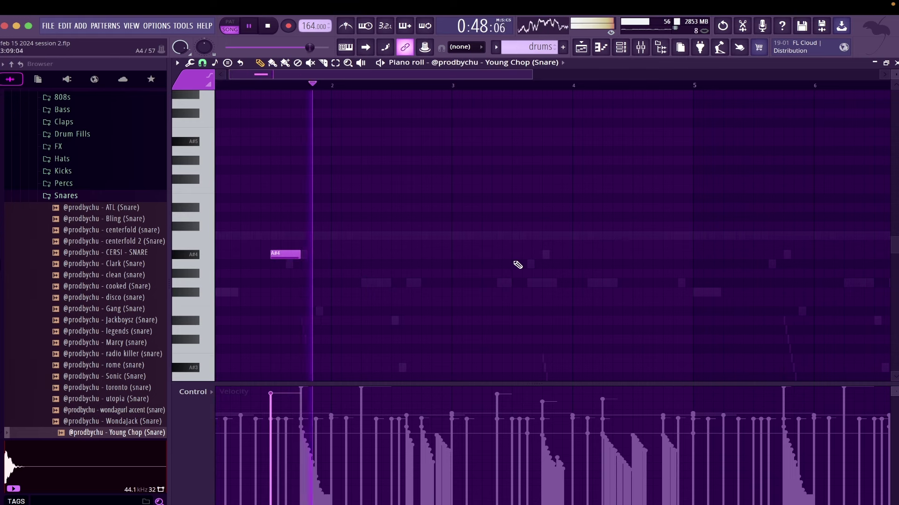
pyautogui.click(514, 254)
pyautogui.press('e')
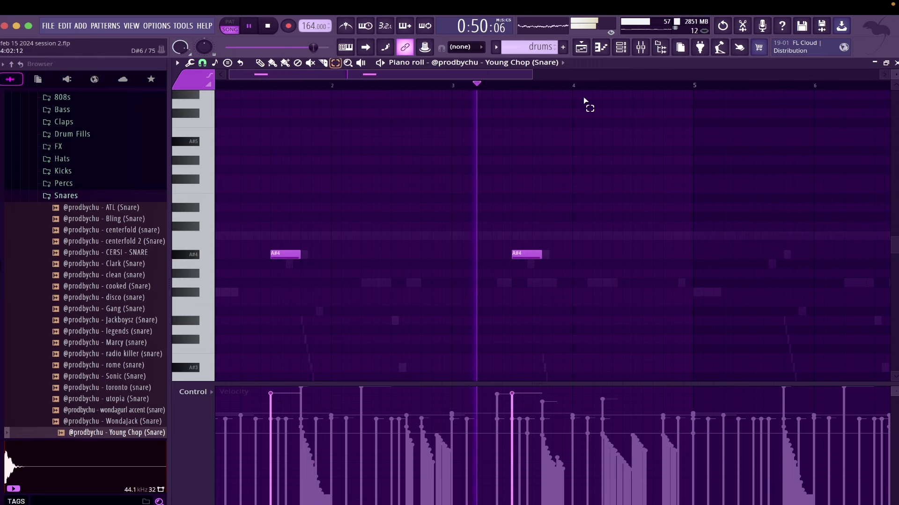
pyautogui.moveTo(697, 87); pyautogui.dragTo(43, 96)
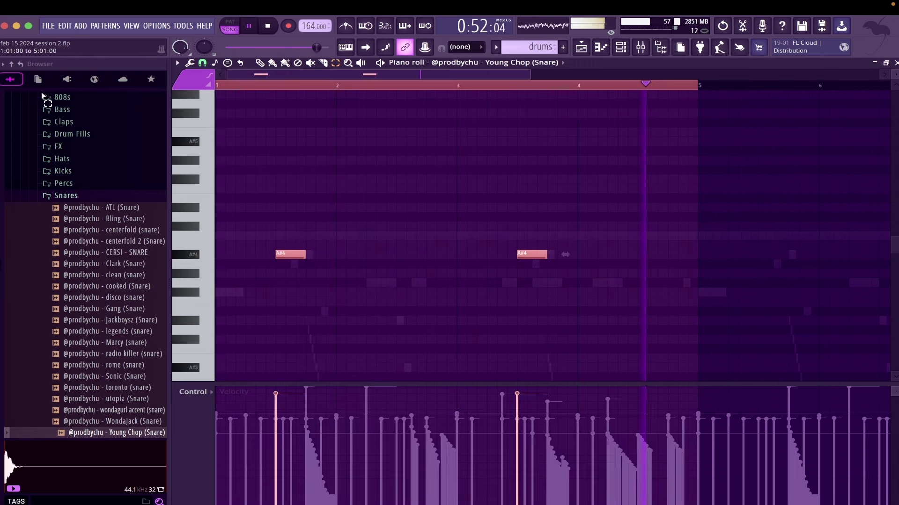
pyautogui.hotkey('ctrl', 'b')
# Add a C5 note to the cooked (Snare) channel at the third beat of bar 2 and repeat it in bars 4, 6 and 8
pyautogui.click(622, 47)
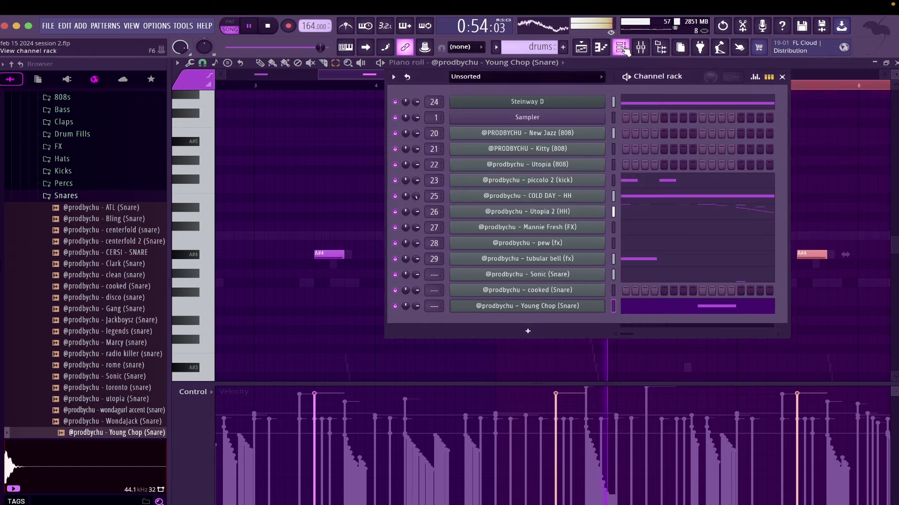
pyautogui.rightClick(609, 286)
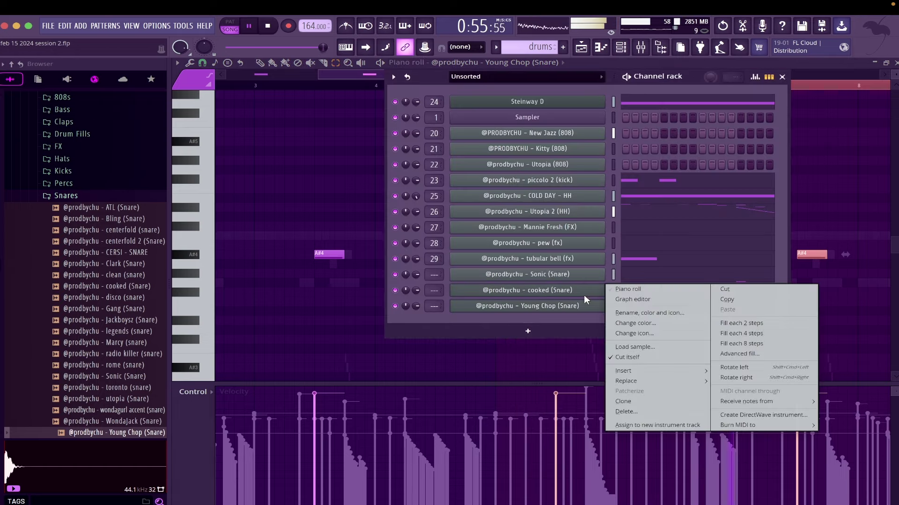
pyautogui.click(652, 289)
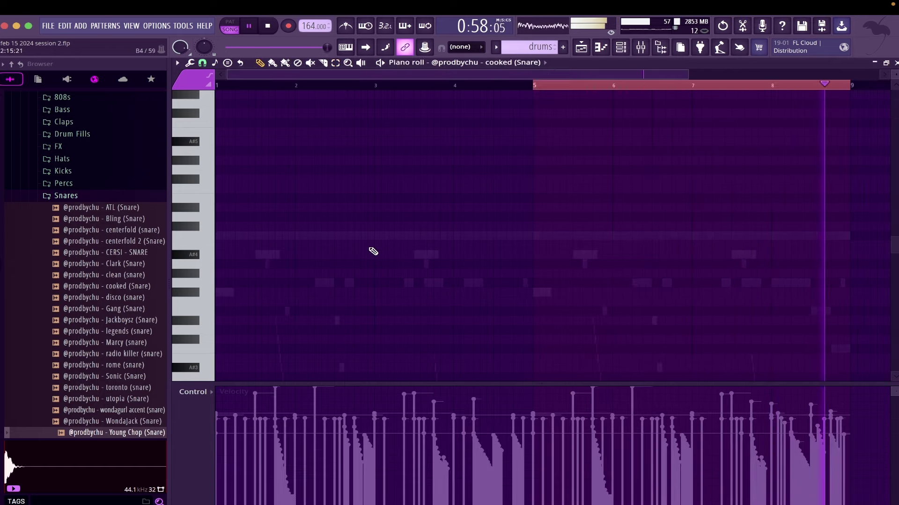
pyautogui.click(341, 236)
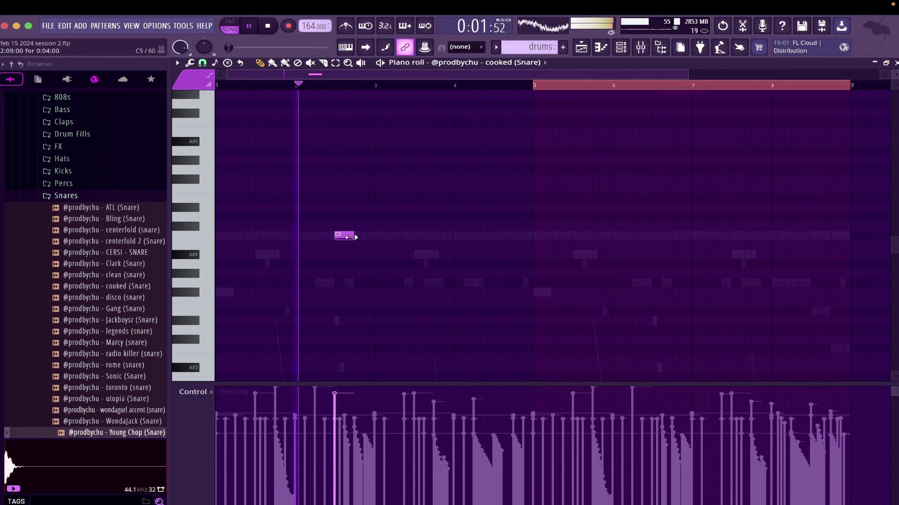
pyautogui.moveTo(381, 86); pyautogui.dragTo(192, 86)
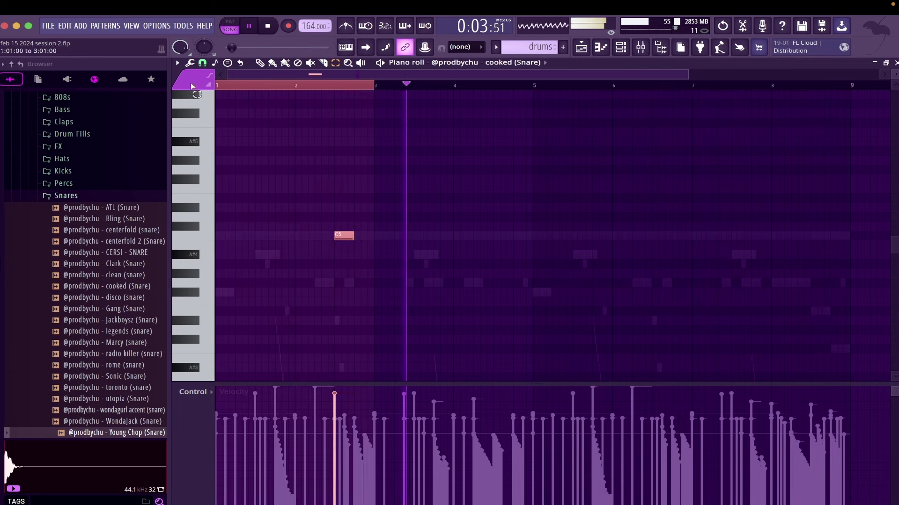
pyautogui.hotkey('ctrl', 'b')
pyautogui.hotkey('ctrl', 'b')
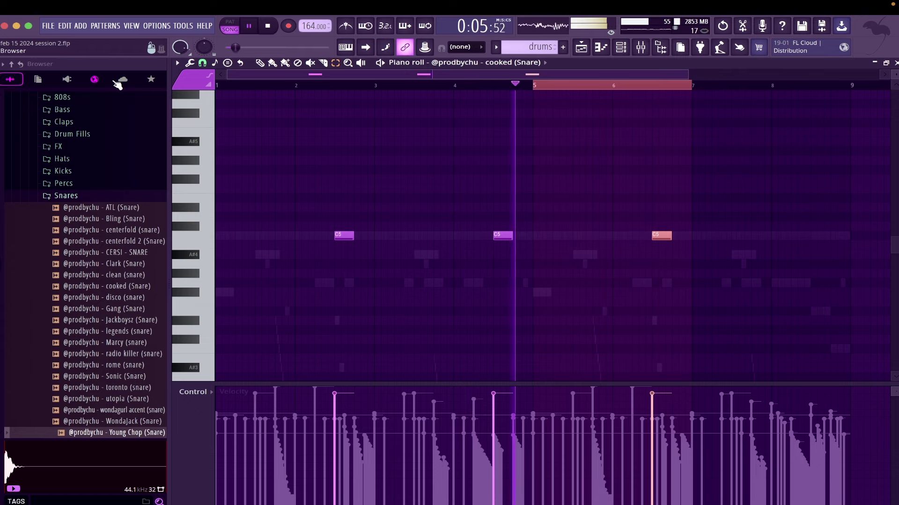
pyautogui.hotkey('ctrl', 'b')
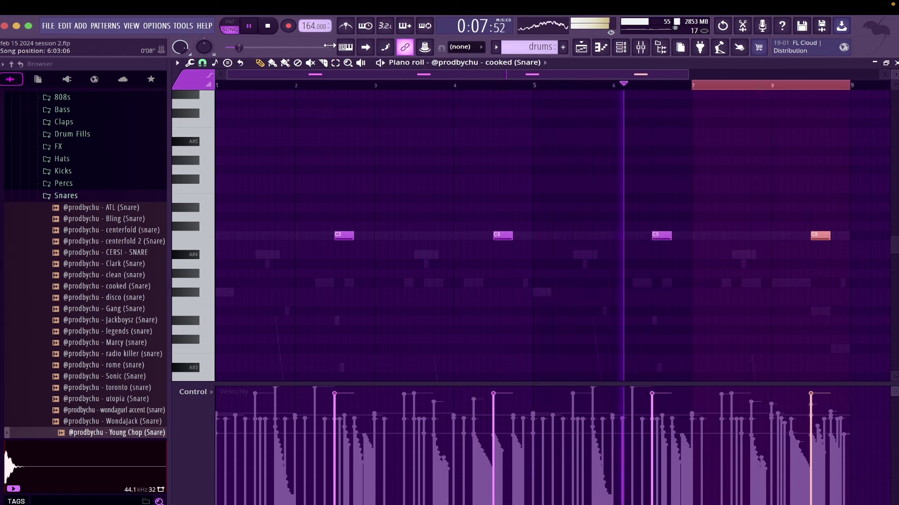
# Close the piano roll and Young Chop sample settings, and assign the Sonic, cooked and Young Chop snare channels to mixer tracks 31–33
pyautogui.click(896, 63)
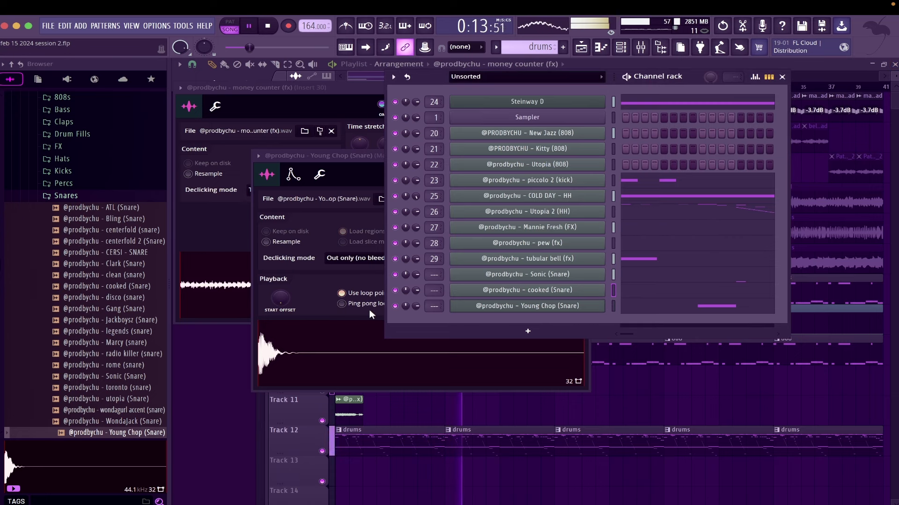
pyautogui.click(368, 295)
pyautogui.click(584, 156)
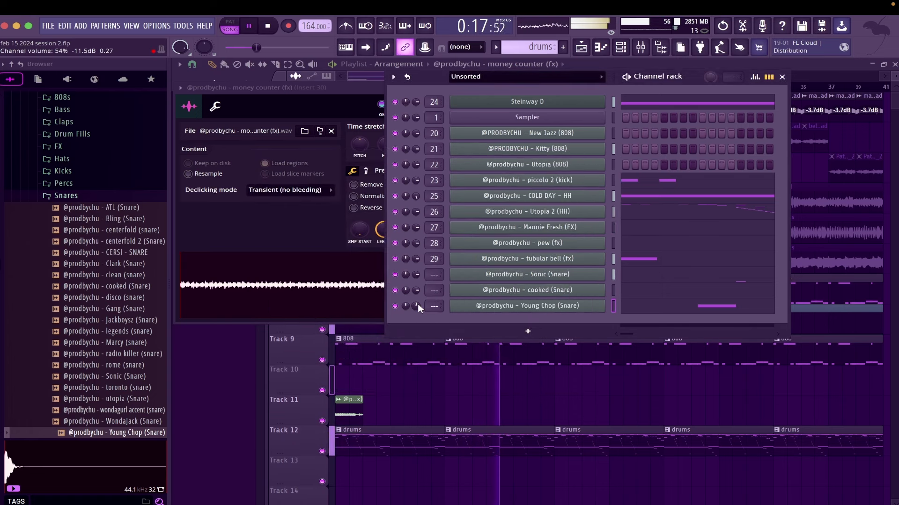
pyautogui.hotkey('ctrl', 'z')
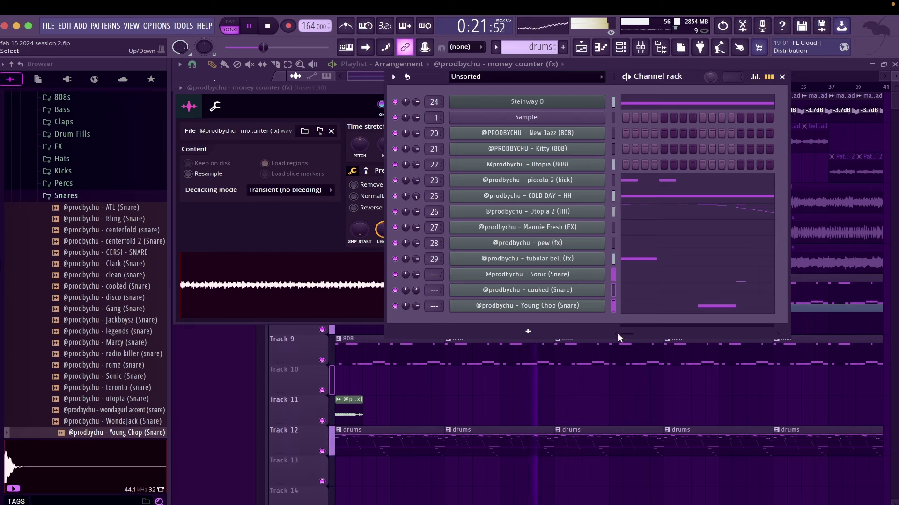
pyautogui.click(640, 47)
pyautogui.click(657, 200)
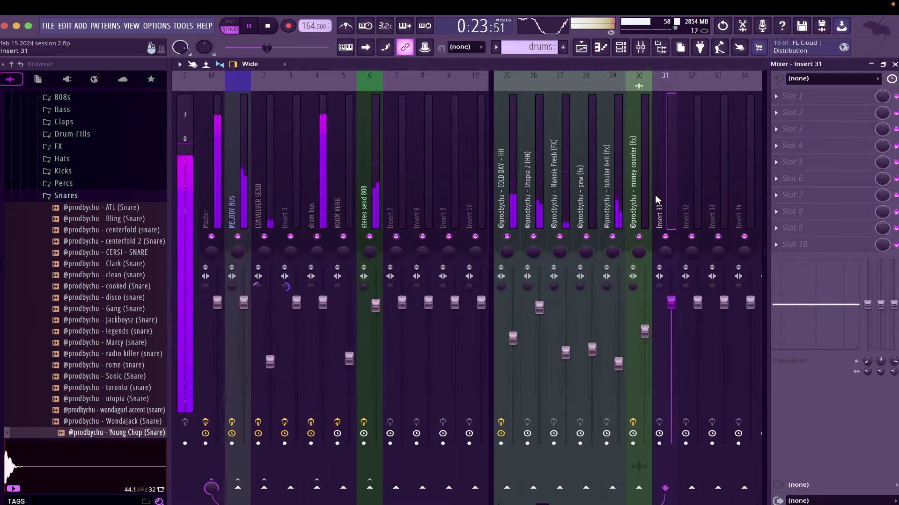
pyautogui.hotkey('ctrl', 'l')
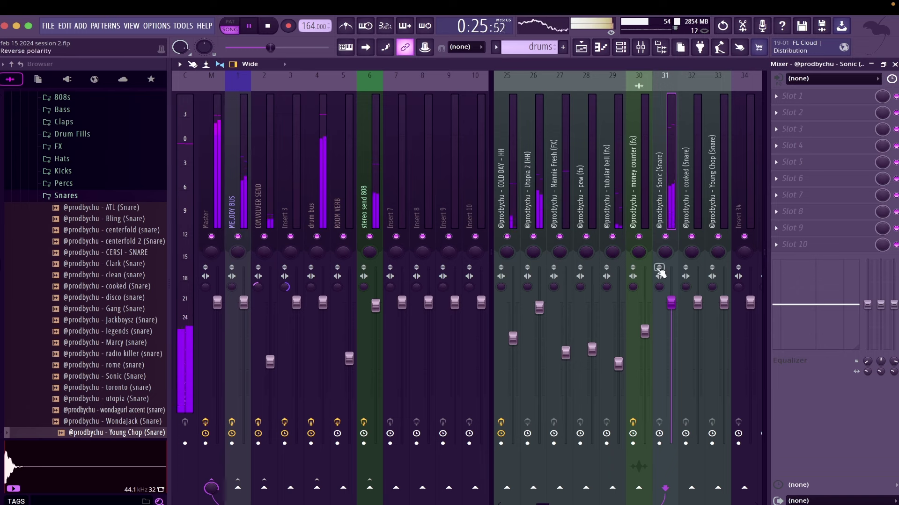
# Route the Sonic, cooked and Young Chop snare mixer tracks only to the drum bus
pyautogui.moveTo(669, 221); pyautogui.dragTo(713, 222)
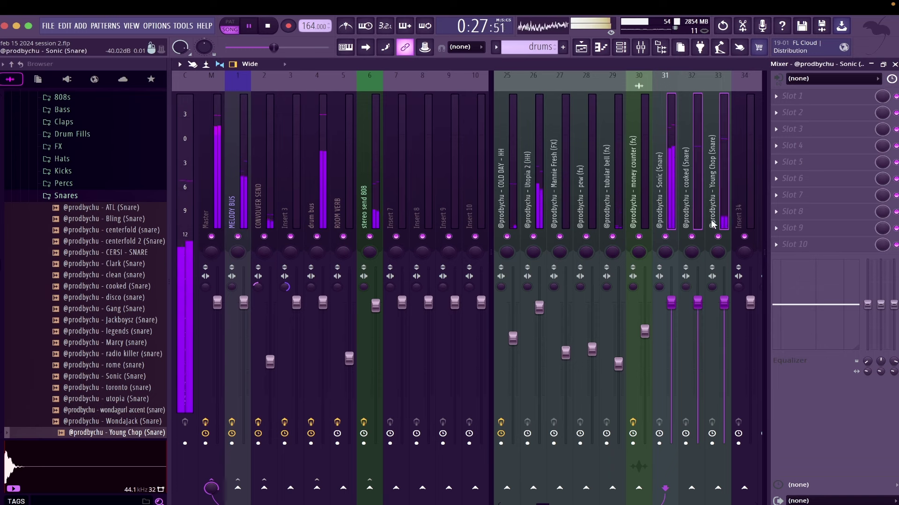
pyautogui.rightClick(317, 488)
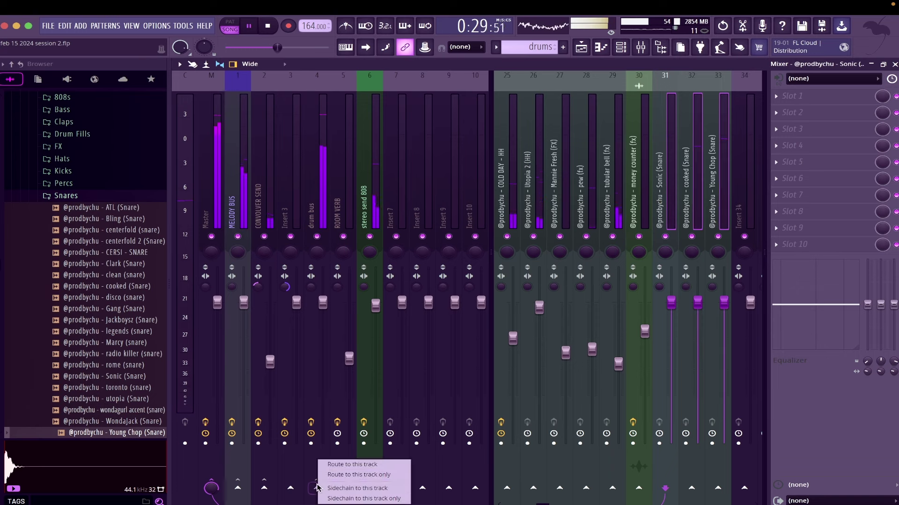
pyautogui.click(375, 475)
# Lower the snare mixer volumes: Sonic to 69% (-7.5 dB), Young Chop to 76% (-5.7 dB), and cooked slightly
pyautogui.click(674, 214)
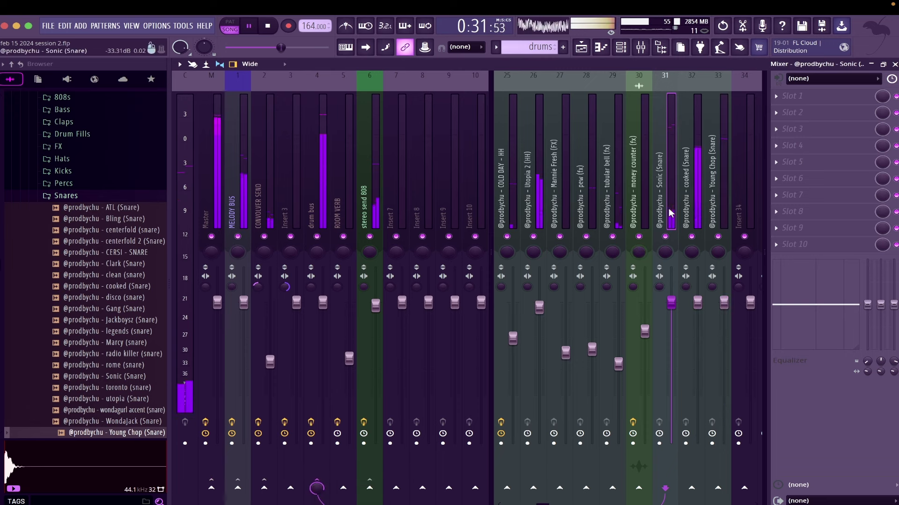
pyautogui.moveTo(672, 328); pyautogui.dragTo(670, 346)
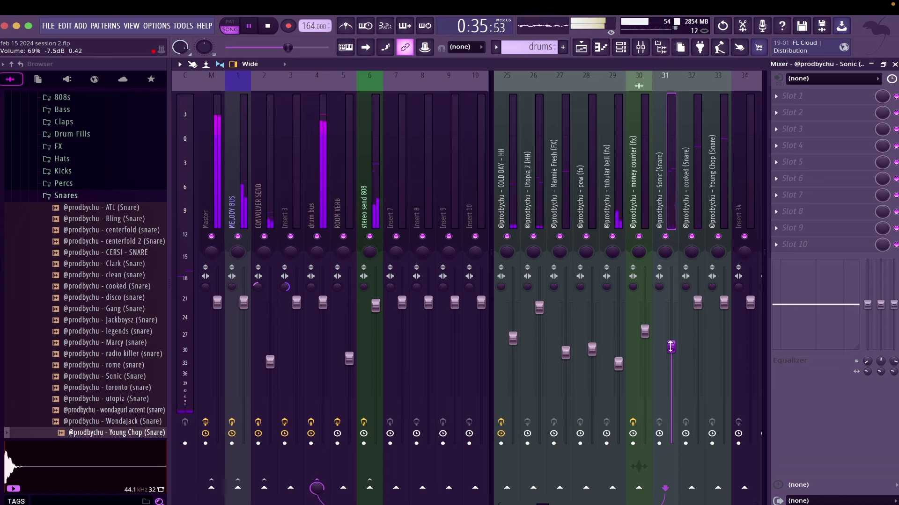
pyautogui.moveTo(697, 303); pyautogui.dragTo(697, 332)
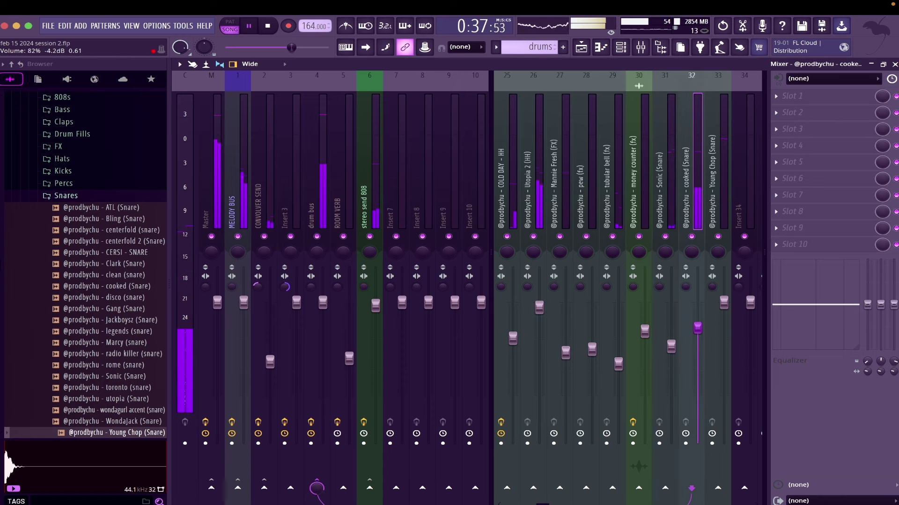
pyautogui.click(723, 302)
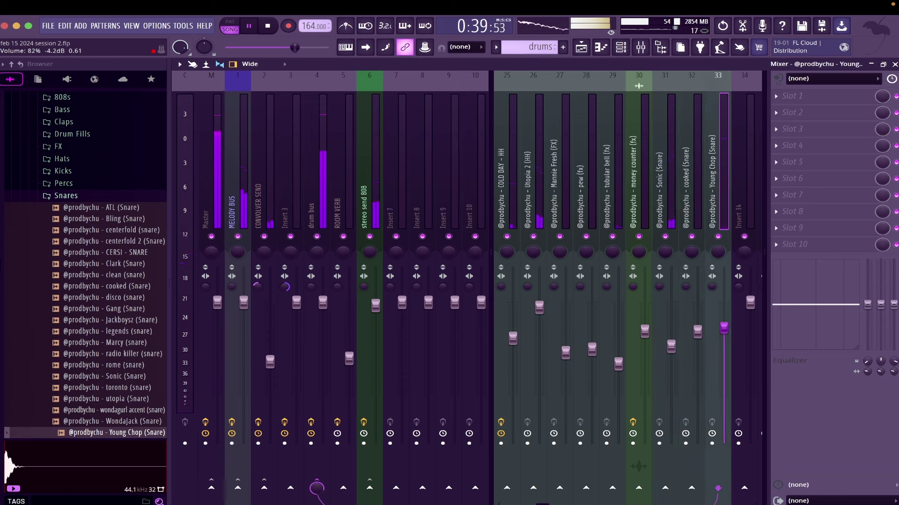
# Load the Cooked Snare preset from the Elysium kit's 2024 flow Production mixer presets onto the cooked snare's mixer track 32
pyautogui.scroll(5, 91, 170)
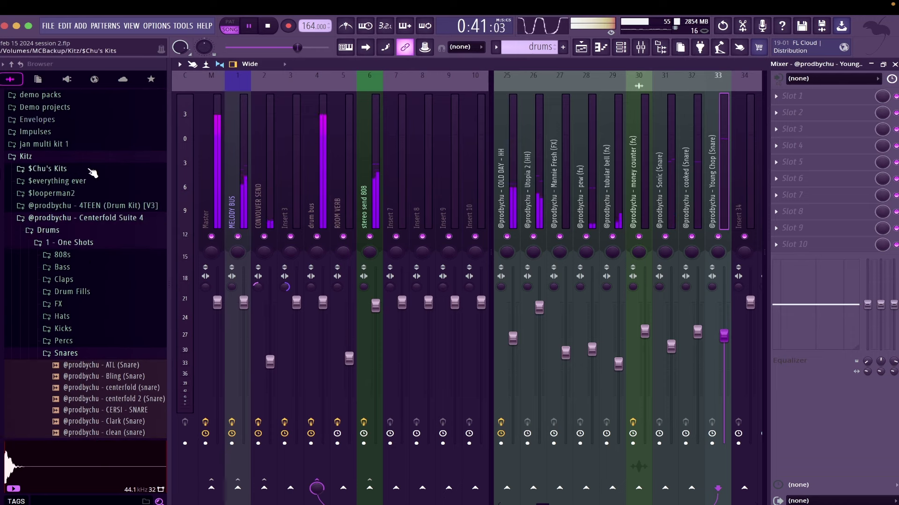
pyautogui.click(70, 168)
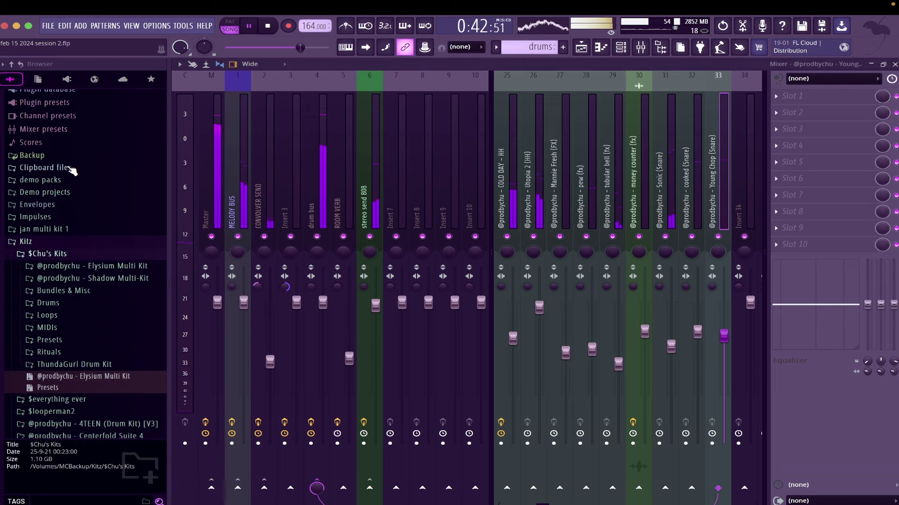
pyautogui.click(83, 266)
pyautogui.click(85, 328)
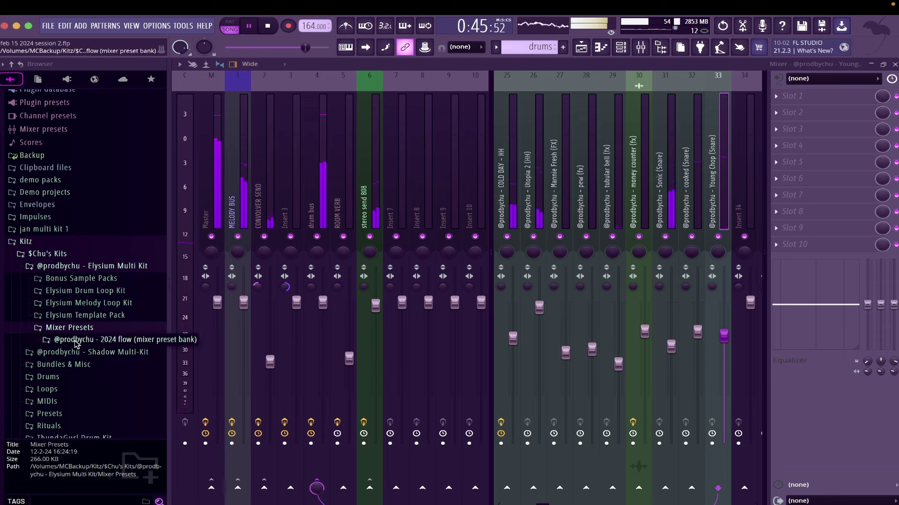
pyautogui.click(78, 341)
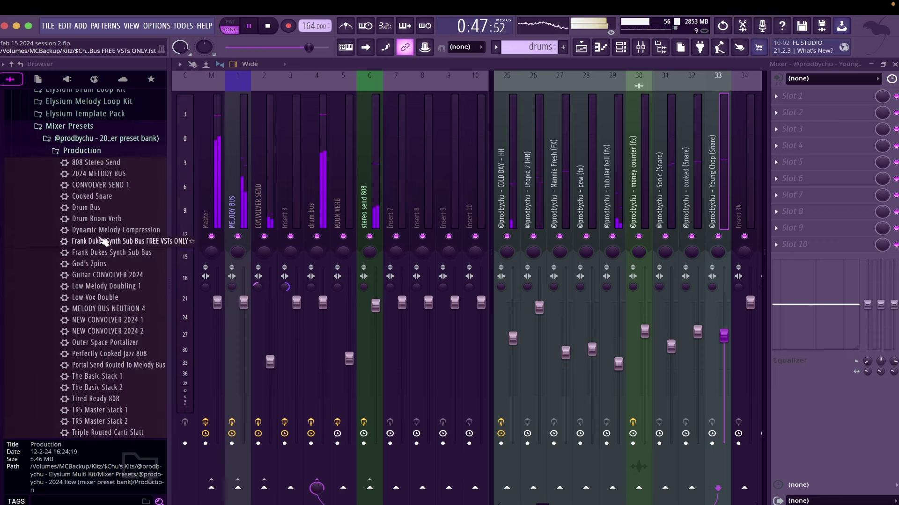
pyautogui.moveTo(96, 196); pyautogui.dragTo(696, 298)
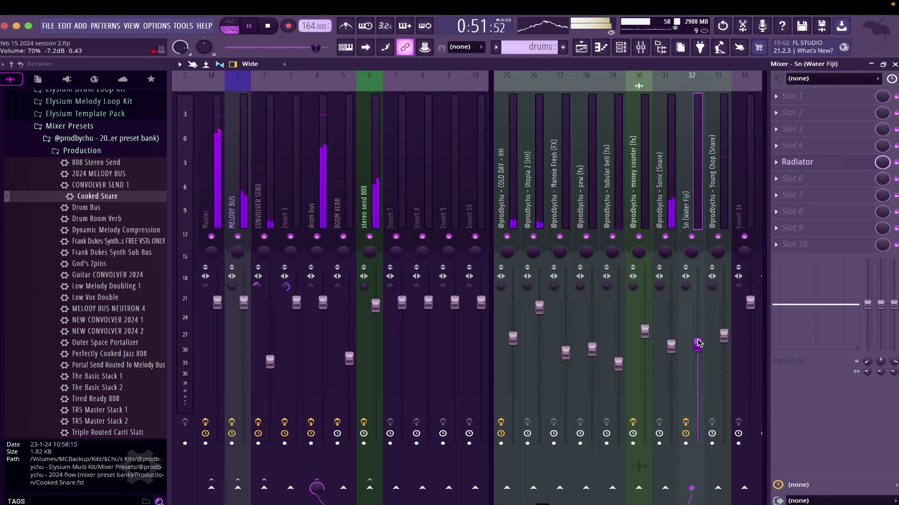
# Lower mixer track 32 to 55% (-11.2 dB), reduce the Young Chop snare track a little further, and close the mixer
pyautogui.moveTo(697, 344); pyautogui.dragTo(698, 365)
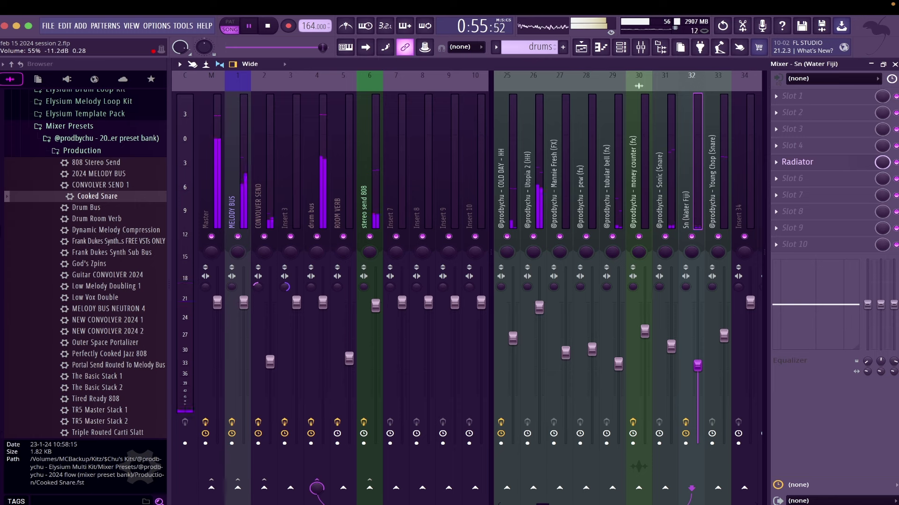
pyautogui.click(724, 336)
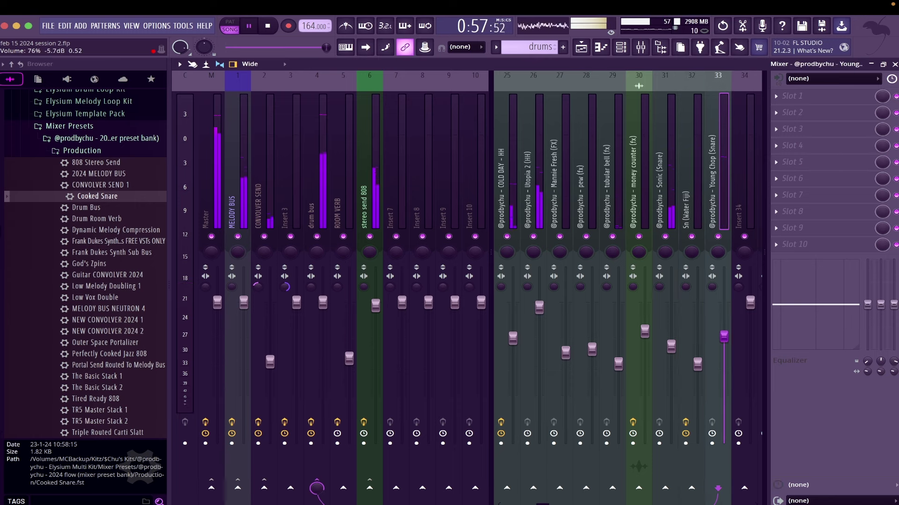
pyautogui.moveTo(724, 339); pyautogui.dragTo(724, 342)
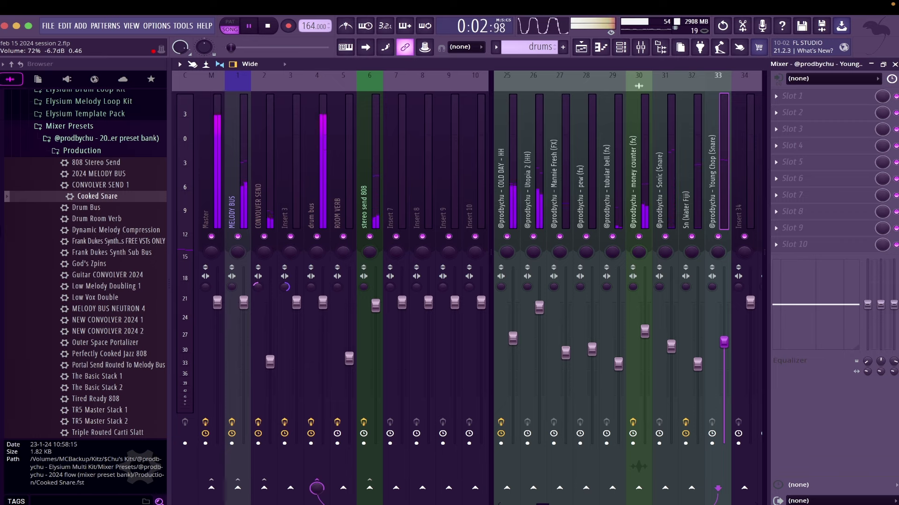
pyautogui.moveTo(723, 342); pyautogui.dragTo(724, 346)
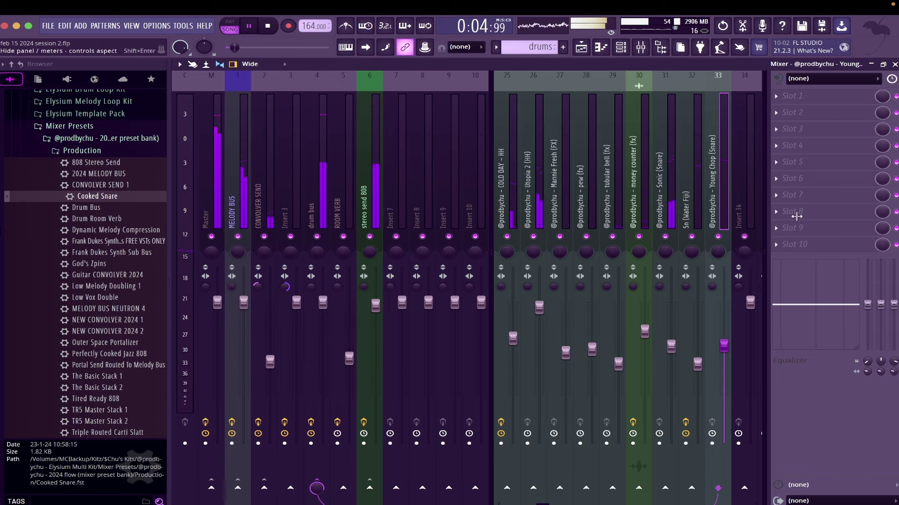
pyautogui.click(894, 64)
# Delete every drums clip from bar 9 onward on Track 12, keeping only the first one
pyautogui.click(736, 400)
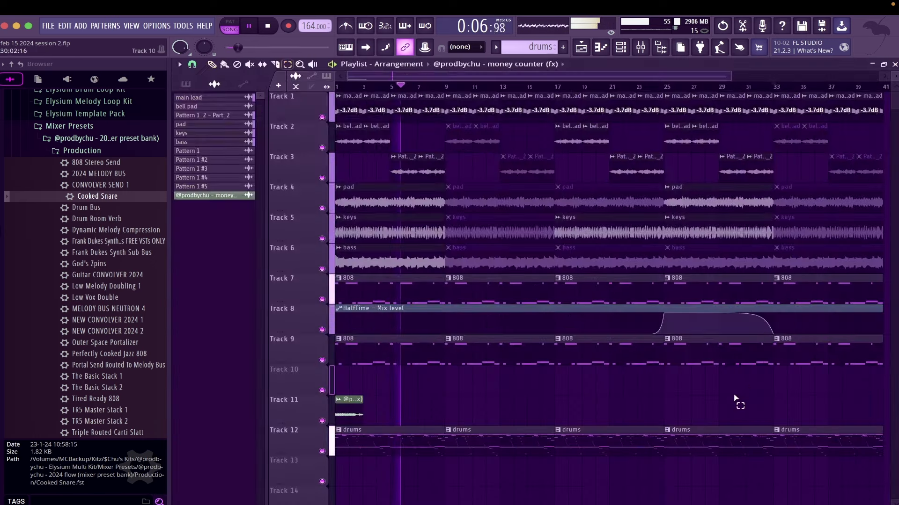
pyautogui.moveTo(818, 483); pyautogui.dragTo(450, 426)
pyautogui.press('Delete')
# Move the money counter and first drums clips up one track, duplicate them four times along the arrangement, and save the project
pyautogui.moveTo(443, 481); pyautogui.dragTo(282, 420)
pyautogui.hotkey('shift', 'Up')
pyautogui.hotkey('ctrl', 'b')
pyautogui.hotkey('ctrl', 'b')
pyautogui.hotkey('ctrl', 'b')
pyautogui.hotkey('ctrl', 'b')
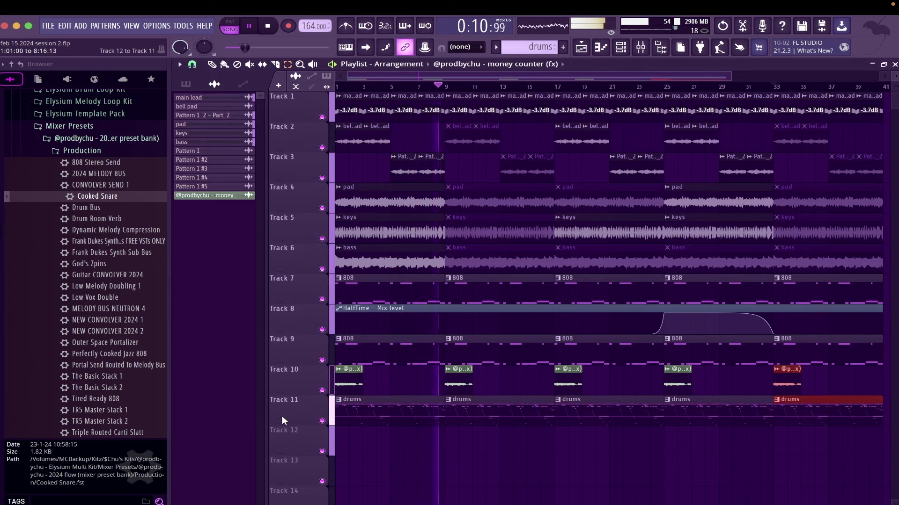
pyautogui.hotkey('ctrl', 's')
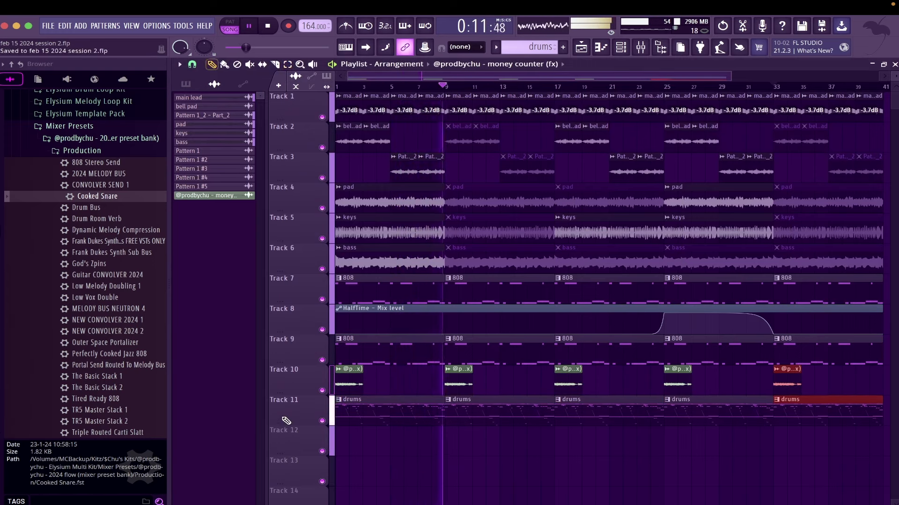
# Split the drums pattern by channel into a separate pattern for each instrument
pyautogui.click(359, 411)
pyautogui.rightClick(233, 109)
pyautogui.click(262, 280)
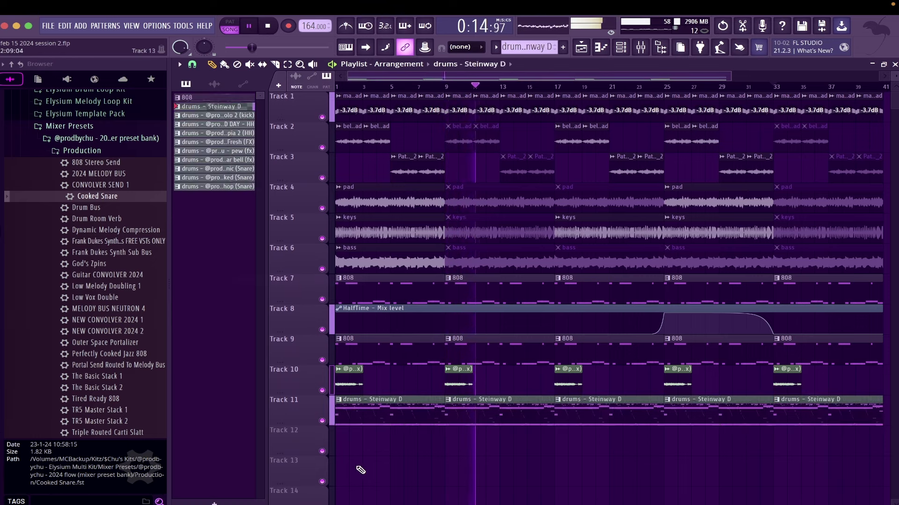
# Slice the split drum clips on Tracks 12–20 at bars 3 and 5, mute bars 1–2 and 5–8, and save the project
pyautogui.rightClick(376, 421)
pyautogui.rightClick(487, 418)
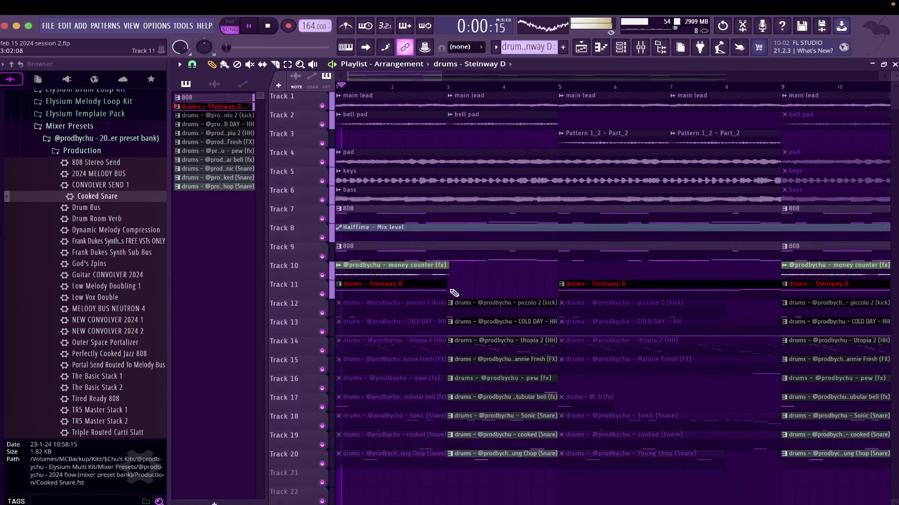
pyautogui.hotkey('ctrl', 's')
pyautogui.scroll(-4, 555, 305)
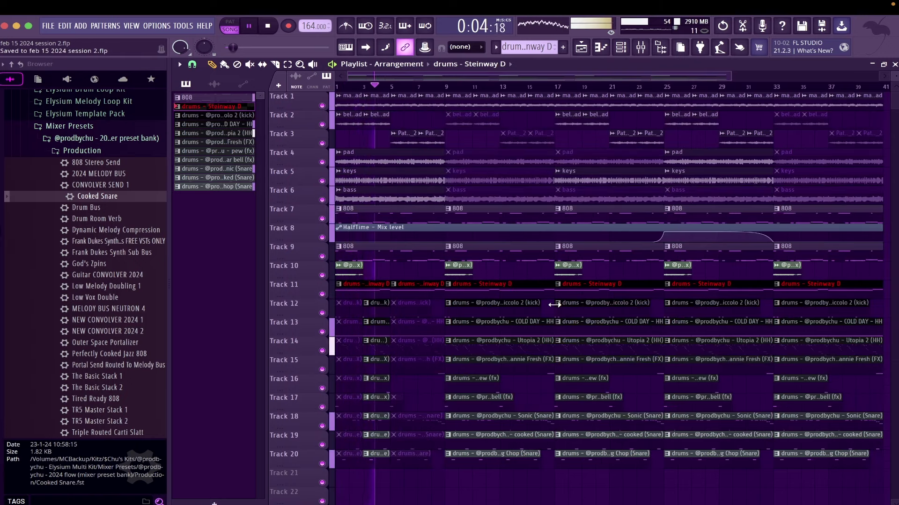
# Audition the intro from the start and mute the second bell pad clip, at bar 3 on Track 2
pyautogui.press('space')
pyautogui.press('space')
pyautogui.scroll(3, 343, 193)
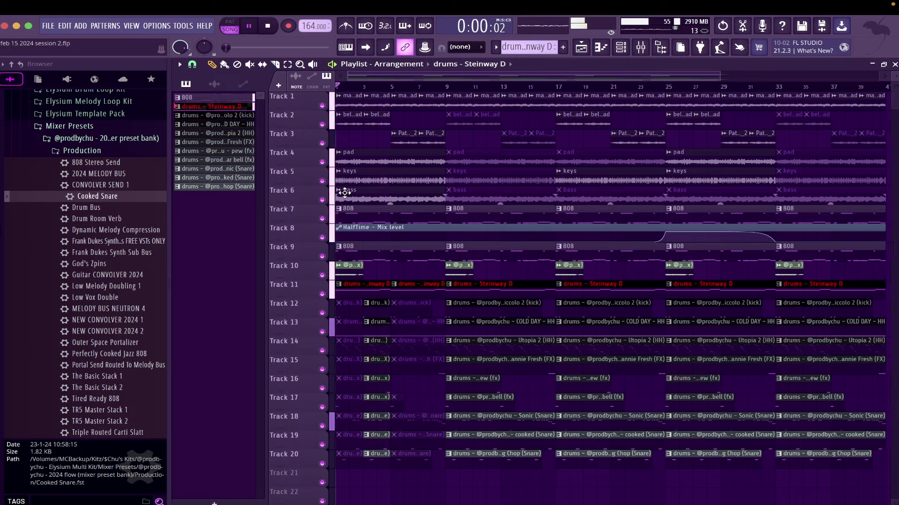
pyautogui.scroll(1, 351, 191)
pyautogui.scroll(1, 402, 127)
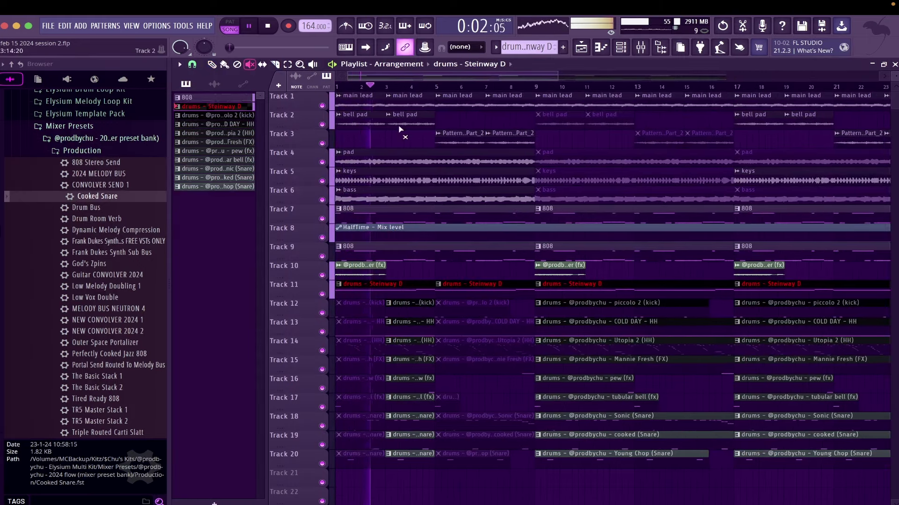
pyautogui.press('space')
pyautogui.press('space')
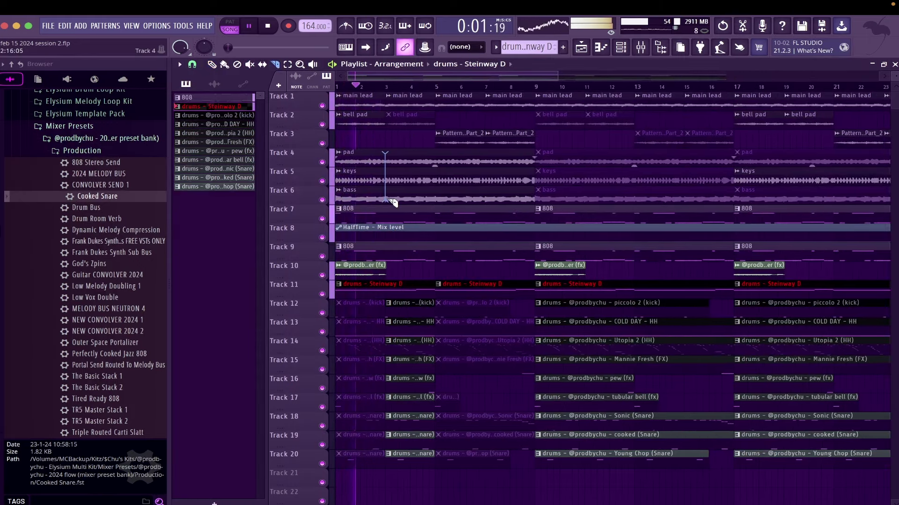
# Slice the pad, keys and bass clips on Tracks 4–6 at bars 3 and 5, and mute them through bars 1–4
pyautogui.moveTo(390, 199)
pyautogui.mouseDown()
pyautogui.moveTo(376, 162)
pyautogui.moveTo(367, 192)
pyautogui.mouseUp()
pyautogui.press('space')
pyautogui.press('space')
pyautogui.press('space')
pyautogui.press('space')
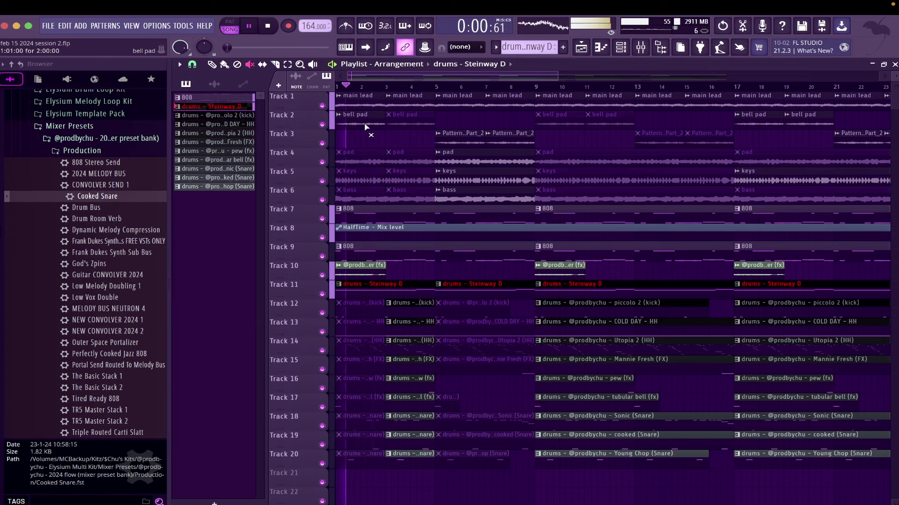
# Mute the first bell pad clip on Track 2 and play the intro from the start
pyautogui.click(367, 129)
pyautogui.press('space')
pyautogui.press('space')
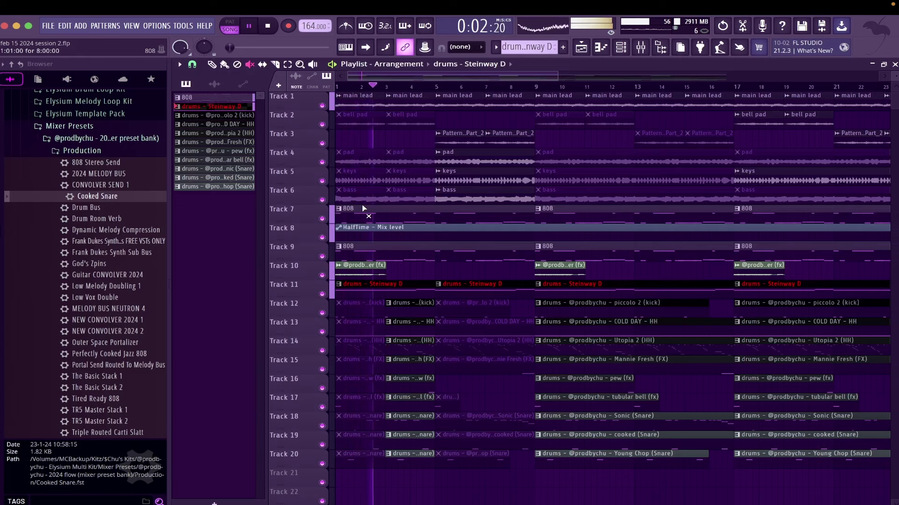
# Open the mixer and nudge the Steinway D track's level while the intro plays
pyautogui.click(641, 47)
pyautogui.press('space')
pyautogui.press('space')
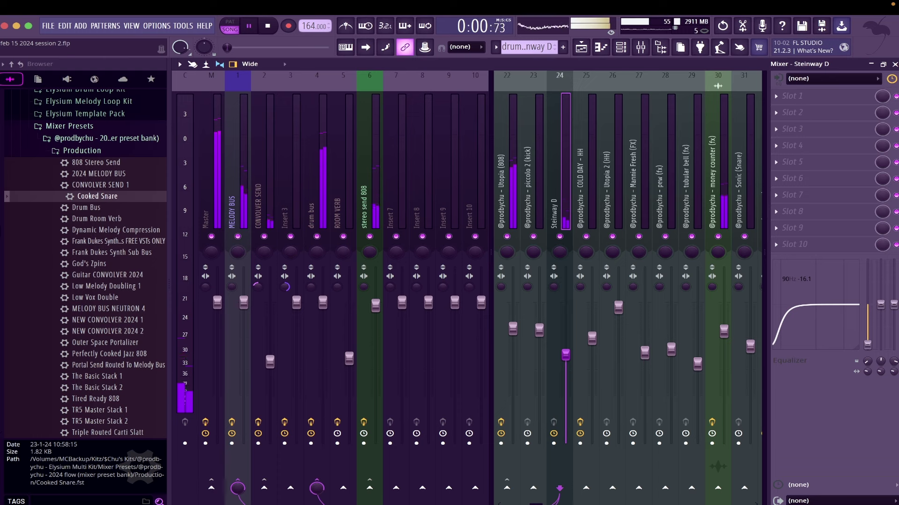
pyautogui.moveTo(566, 355); pyautogui.dragTo(565, 357)
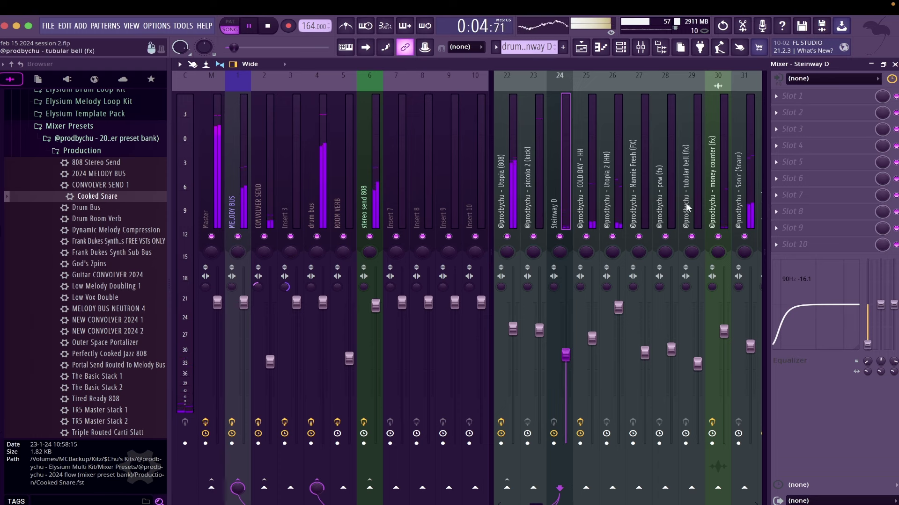
# Collapse the Elysium Multi Kit folder and open the Presets folder of Centerfold Suite 4 in the browser
pyautogui.scroll(3, 87, 128)
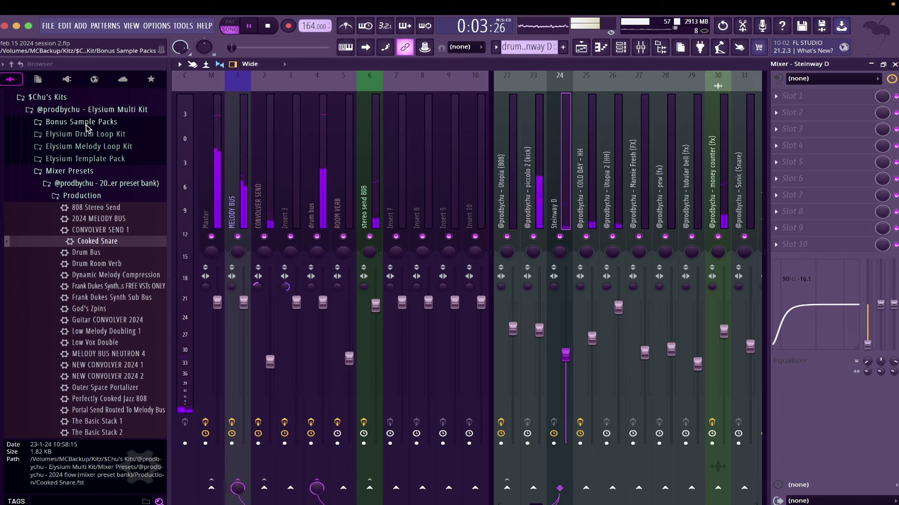
pyautogui.click(88, 111)
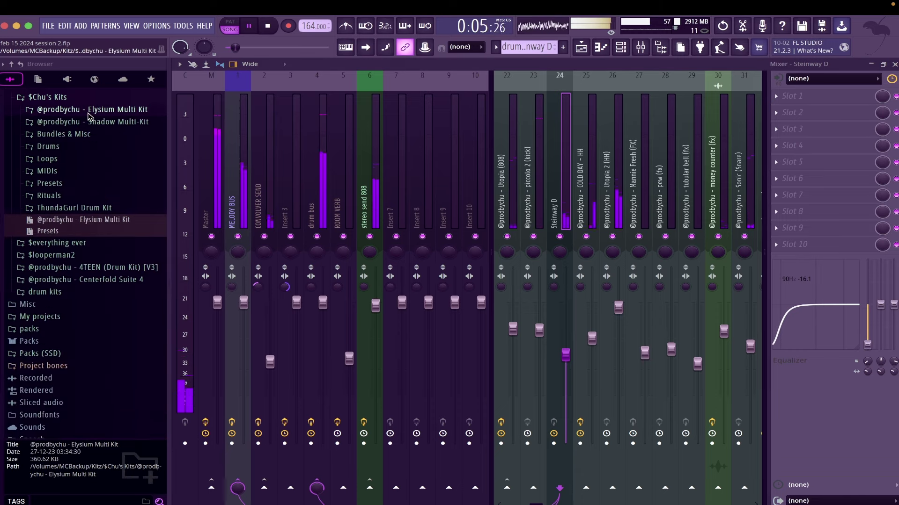
pyautogui.click(91, 280)
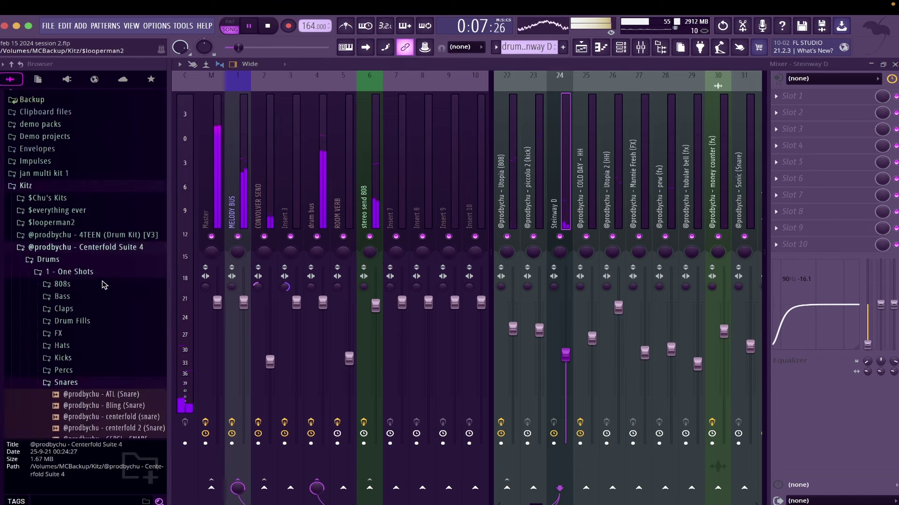
pyautogui.scroll(-3, 81, 363)
pyautogui.click(65, 290)
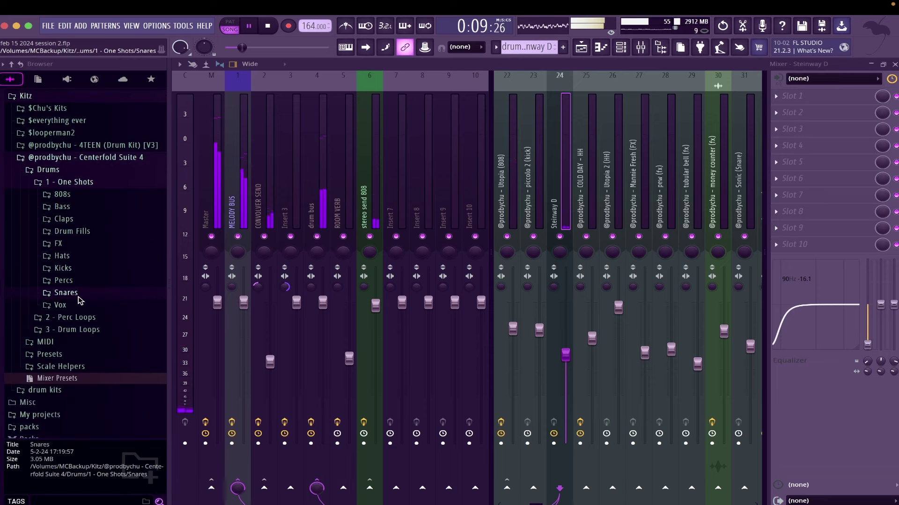
pyautogui.click(71, 336)
pyautogui.scroll(-3, 75, 334)
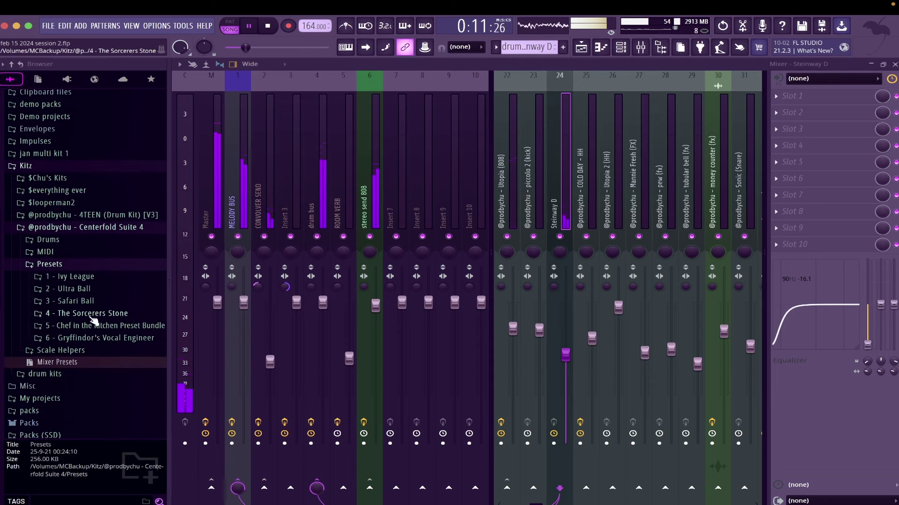
# Load the IN THE OTHER ROOM preset from The Sorcerers Stone's single-slot master chains into the Master track's first effect slot
pyautogui.click(87, 317)
pyautogui.click(82, 350)
pyautogui.scroll(-1, 83, 348)
pyautogui.click(85, 345)
pyautogui.moveTo(103, 359); pyautogui.dragTo(211, 184)
pyautogui.moveTo(108, 357); pyautogui.dragTo(832, 99)
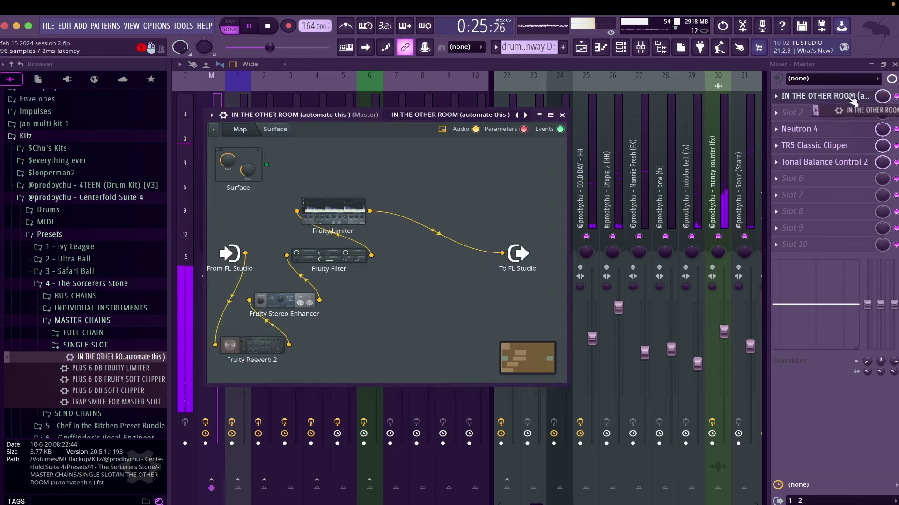
# Inspect the Fruity Reeverb 2 and Fruity Filter settings inside the IN THE OTHER ROOM effect chain
pyautogui.doubleClick(248, 346)
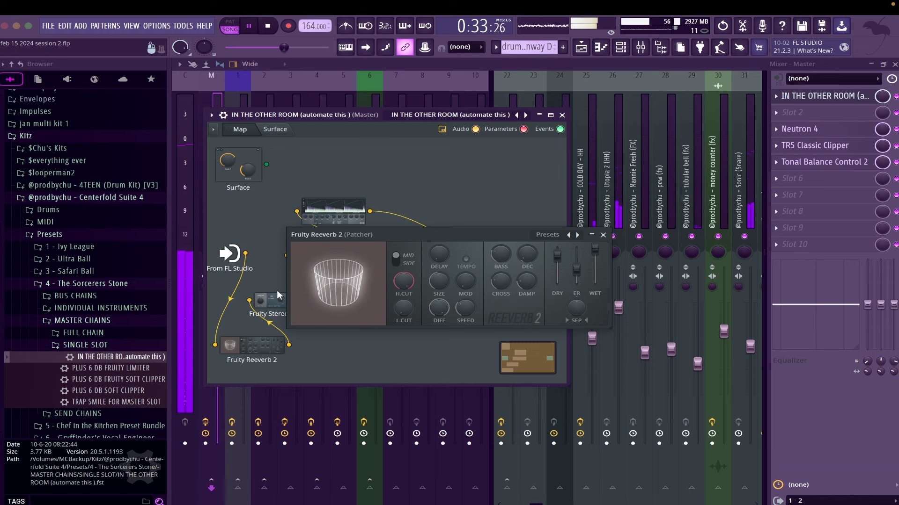
pyautogui.moveTo(327, 236); pyautogui.dragTo(418, 296)
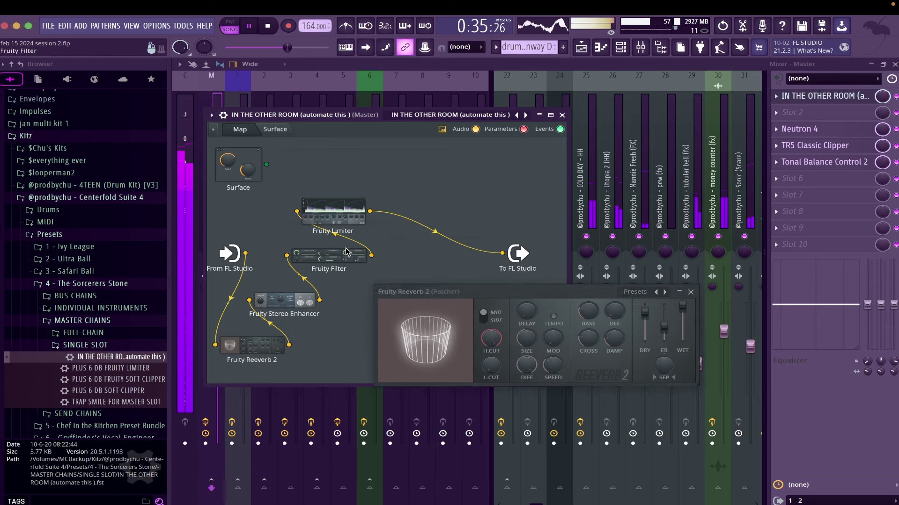
pyautogui.doubleClick(331, 258)
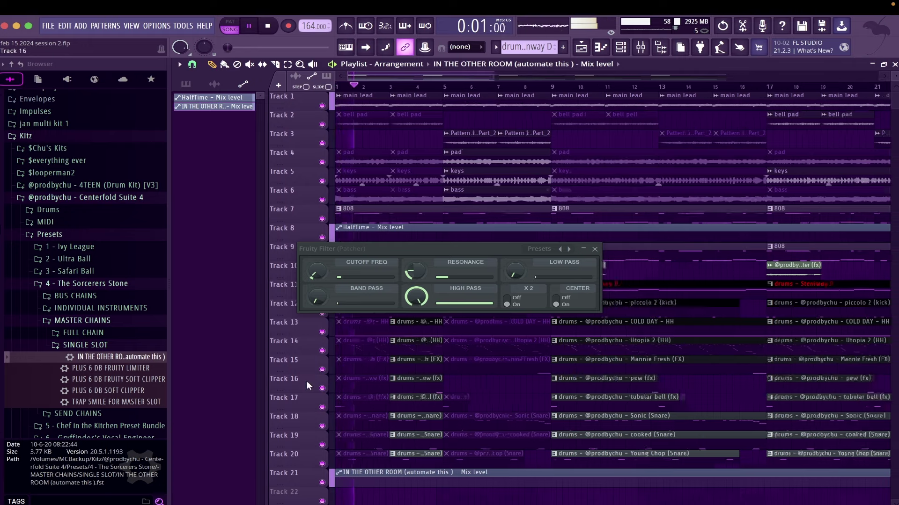
# Shape the IN THE OTHER ROOM mix level automation on Track 21: minimum in bars 1–2, 100% in bars 3–4, and minimum again at bar 5
pyautogui.moveTo(335, 478); pyautogui.dragTo(336, 488)
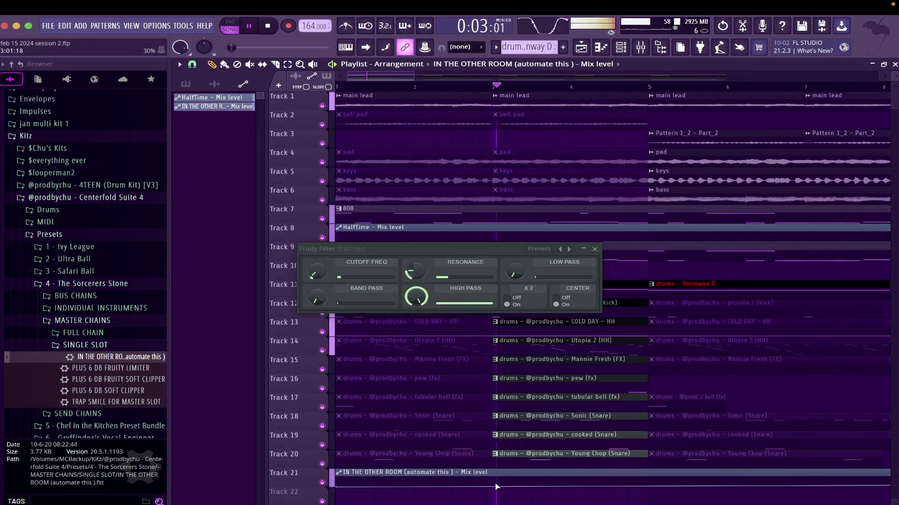
pyautogui.rightClick(494, 487)
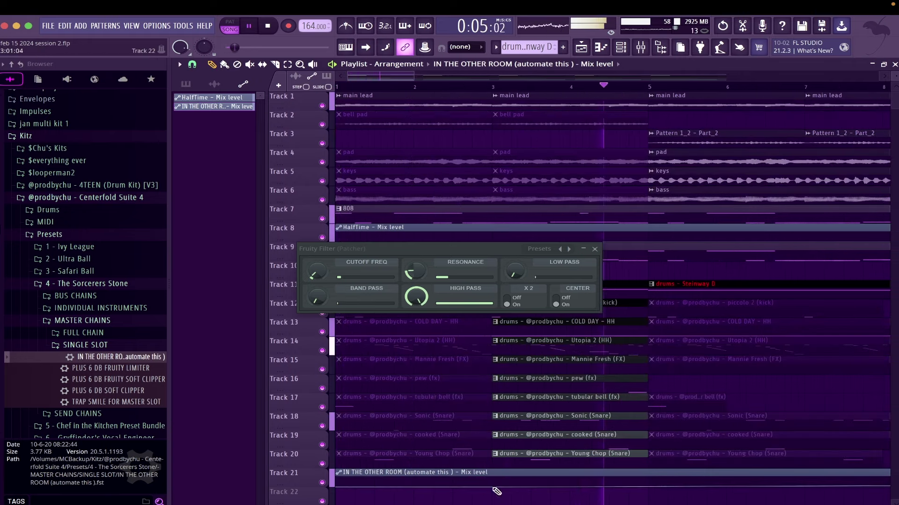
pyautogui.rightClick(493, 486)
pyautogui.click(479, 471)
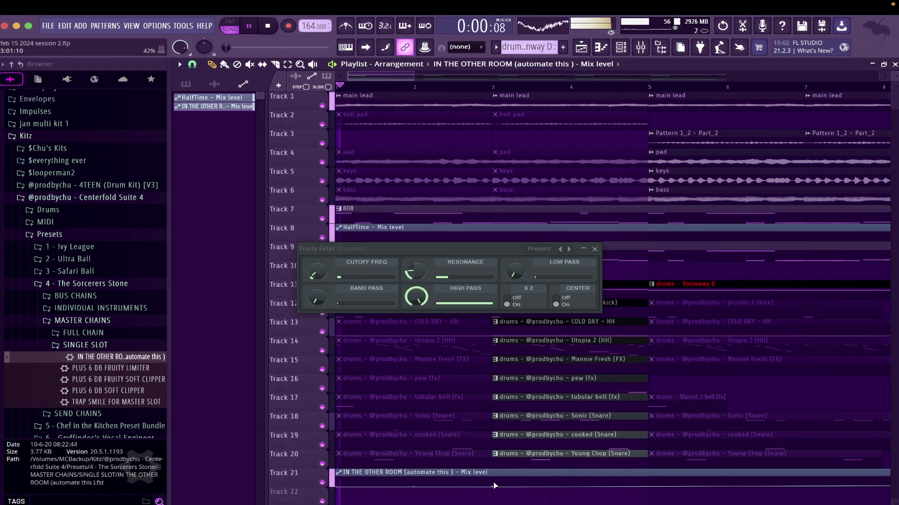
pyautogui.rightClick(494, 481)
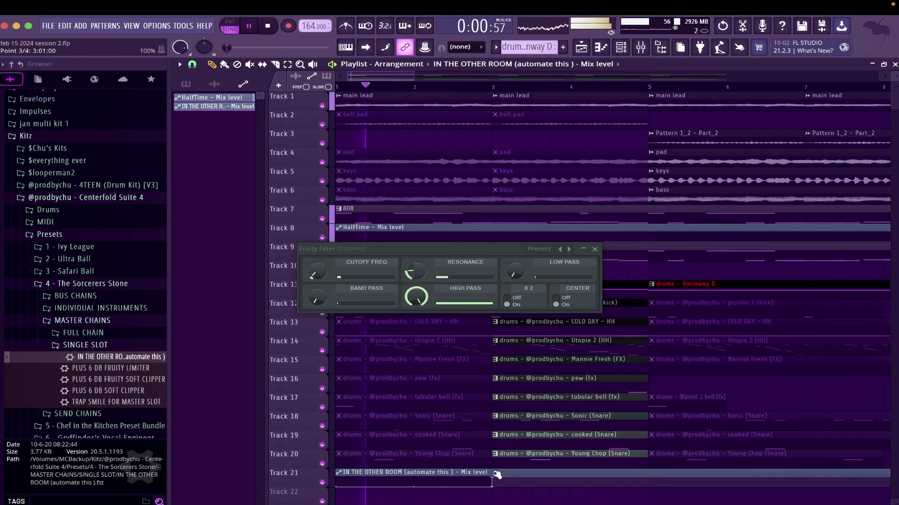
pyautogui.rightClick(646, 484)
pyautogui.rightClick(646, 487)
pyautogui.press('space')
pyautogui.press('space')
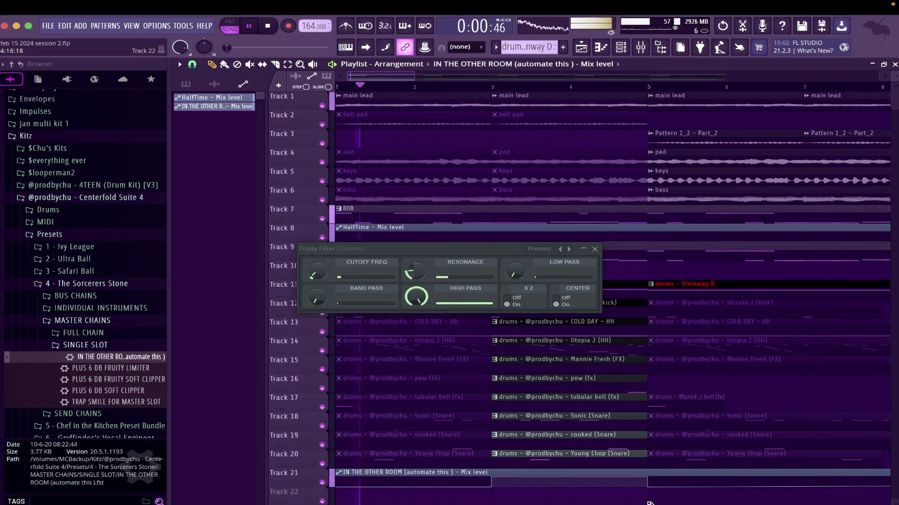
pyautogui.scroll(-2, 613, 374)
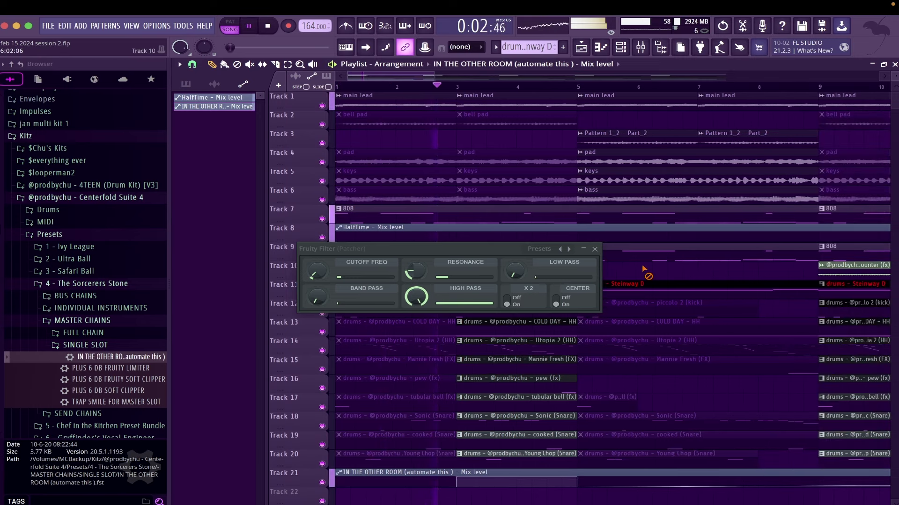
# Look through the mixer and the list of all channels for the bass, closing the Fruity Filter window
pyautogui.press('F9')
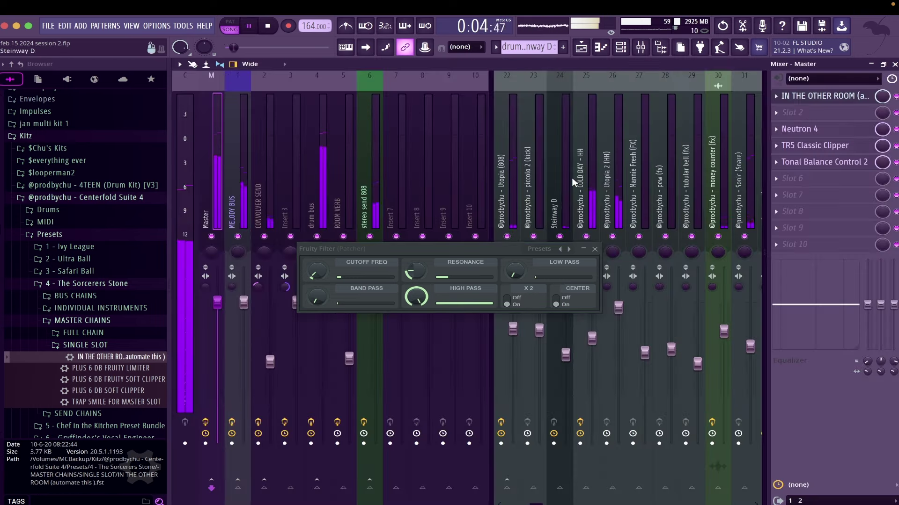
pyautogui.scroll(3, 571, 178)
pyautogui.click(621, 48)
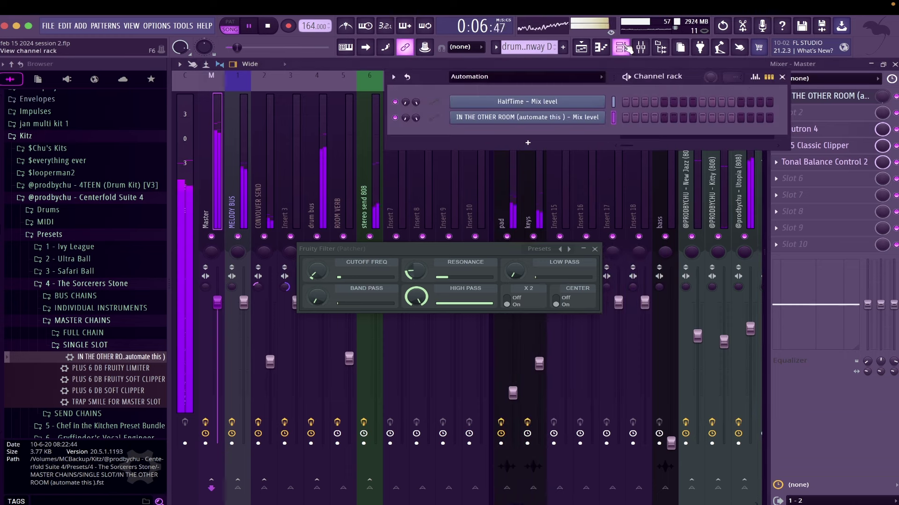
pyautogui.click(463, 76)
pyautogui.click(468, 88)
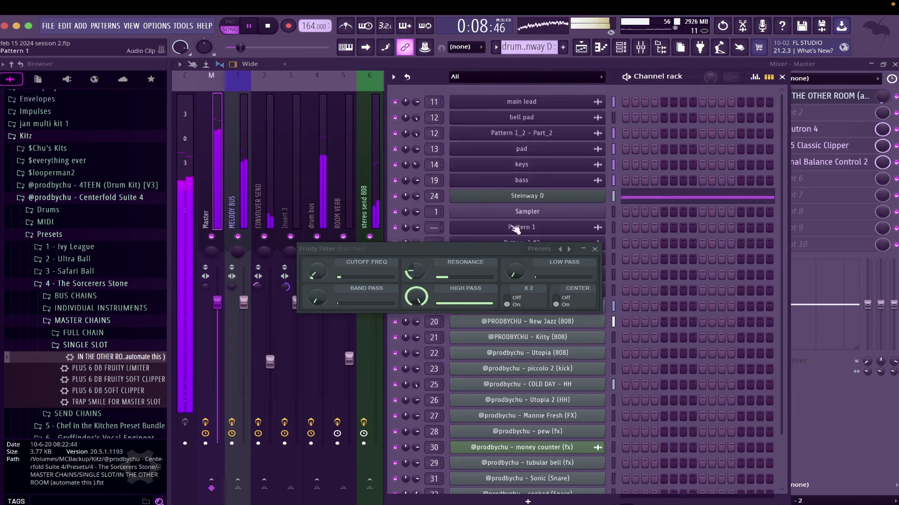
pyautogui.click(594, 248)
pyautogui.scroll(-3, 528, 202)
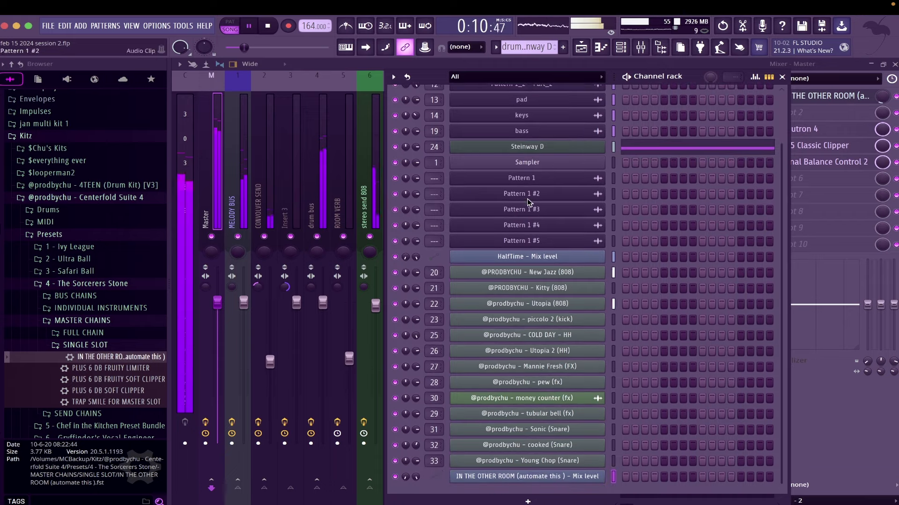
# Open the bass clip's channel settings from the playlist, raise the bass level on mixer track 19, and return to the arrangement
pyautogui.press('F5')
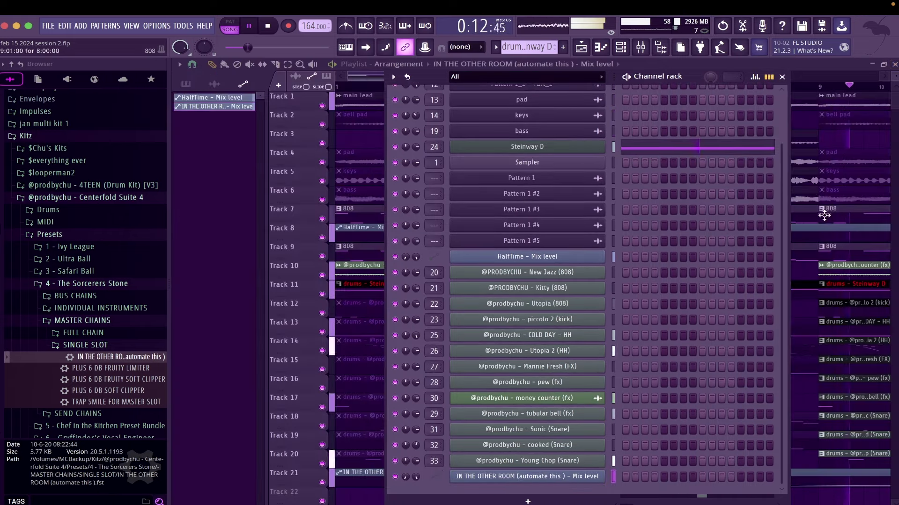
pyautogui.click(835, 196)
pyautogui.doubleClick(716, 202)
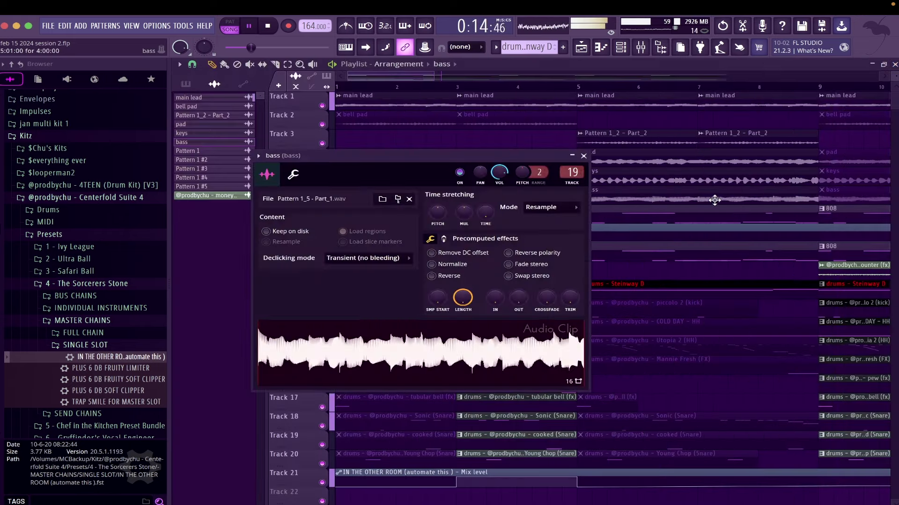
pyautogui.click(639, 51)
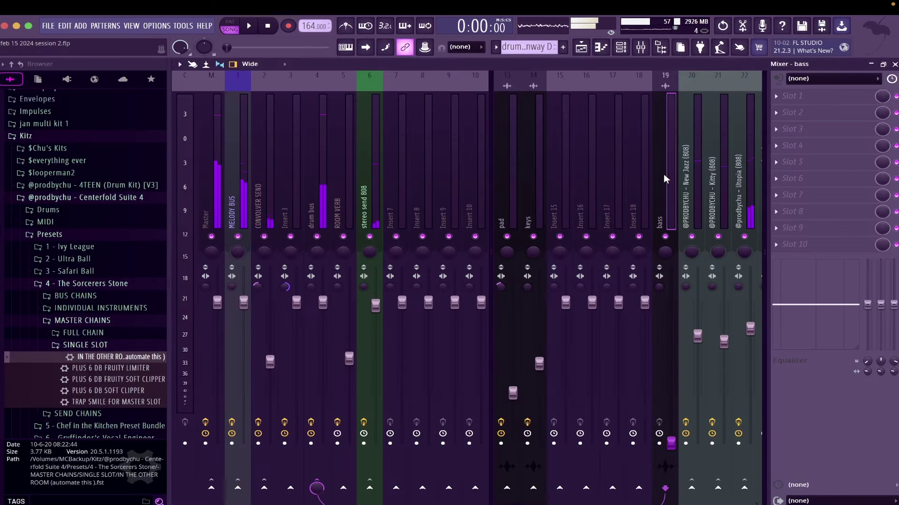
pyautogui.moveTo(671, 443); pyautogui.dragTo(671, 431)
pyautogui.moveTo(670, 382); pyautogui.dragTo(670, 370)
pyautogui.click(894, 65)
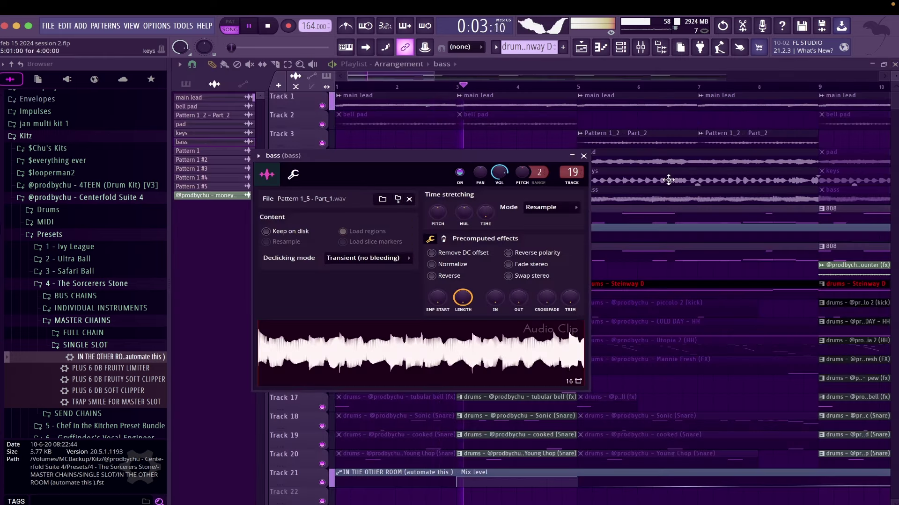
pyautogui.click(666, 191)
pyautogui.scroll(-1, 640, 205)
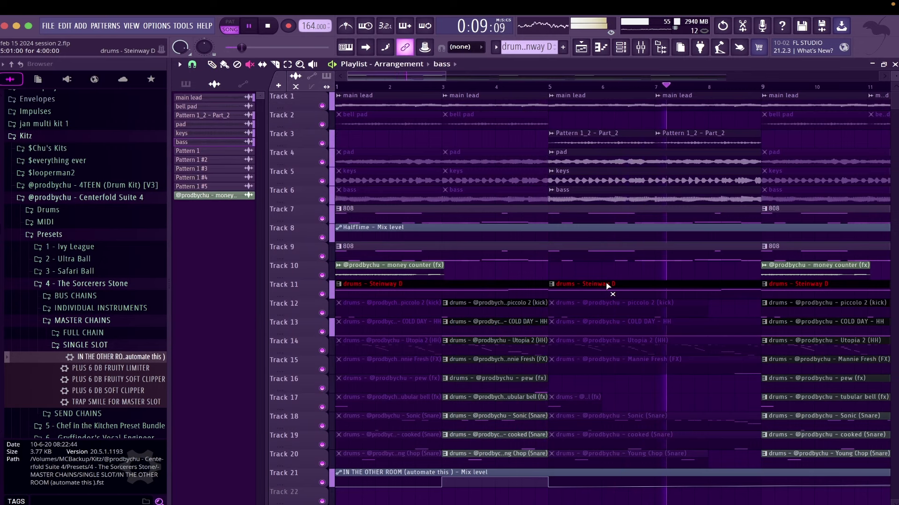
# Slice the 808 clips at bars 3 and 5, muting bars 1–2 on Tracks 7 and 9 and bars 5–8 on Track 7, and replay
pyautogui.click(552, 217)
pyautogui.click(557, 216)
pyautogui.scroll(-2, 552, 224)
pyautogui.click(420, 213)
pyautogui.click(421, 249)
pyautogui.press('t')
pyautogui.click(406, 249)
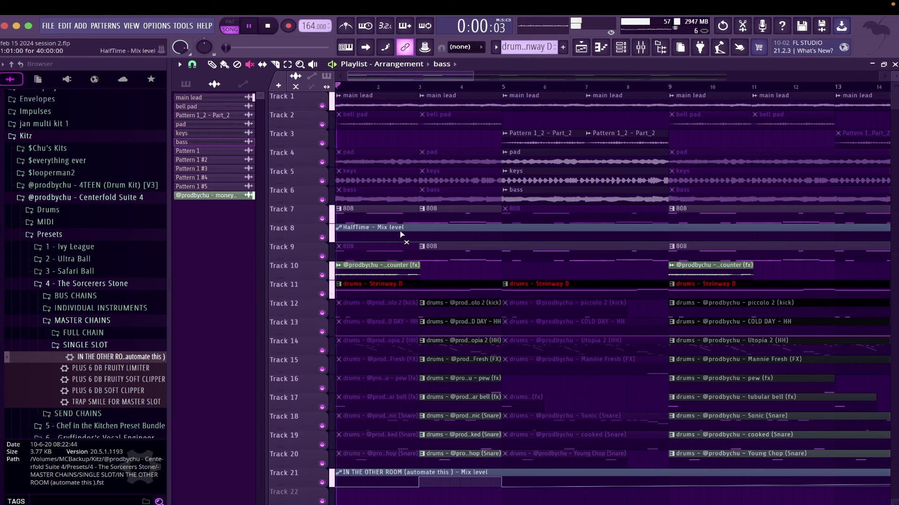
pyautogui.click(398, 217)
pyautogui.press('space')
pyautogui.press('space')
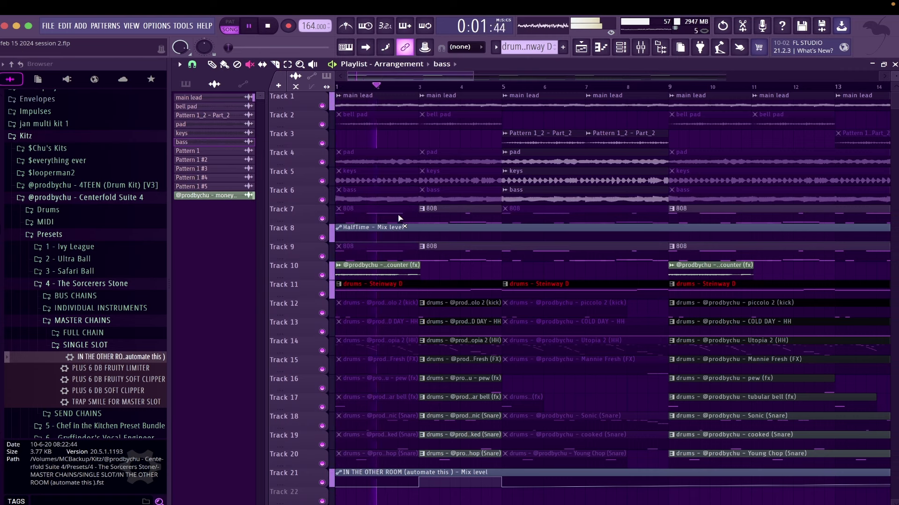
# Save the project and move the tubular bell (fx) drum clips from Track 17 down to Track 22, below the automation clip
pyautogui.hotkey('ctrl', 's')
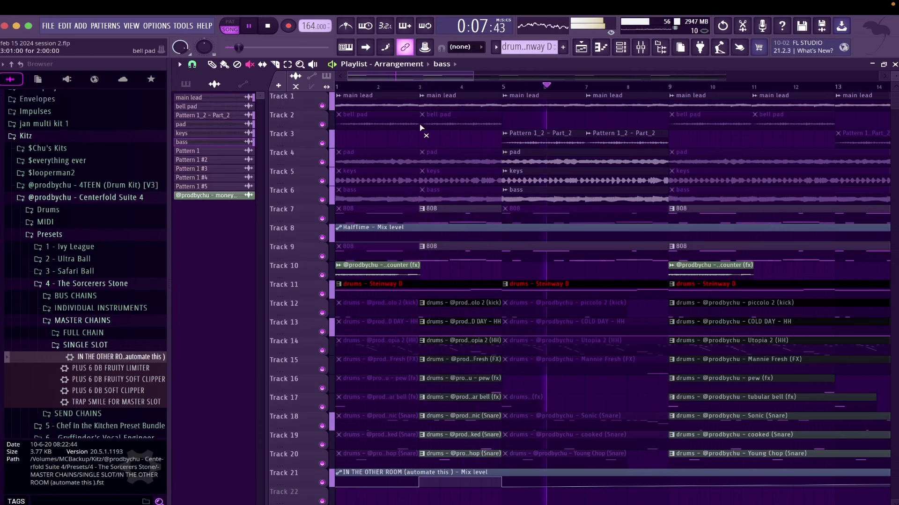
pyautogui.hscroll(4, 670, 347)
pyautogui.scroll(-5, 670, 346)
pyautogui.scroll(4, 507, 350)
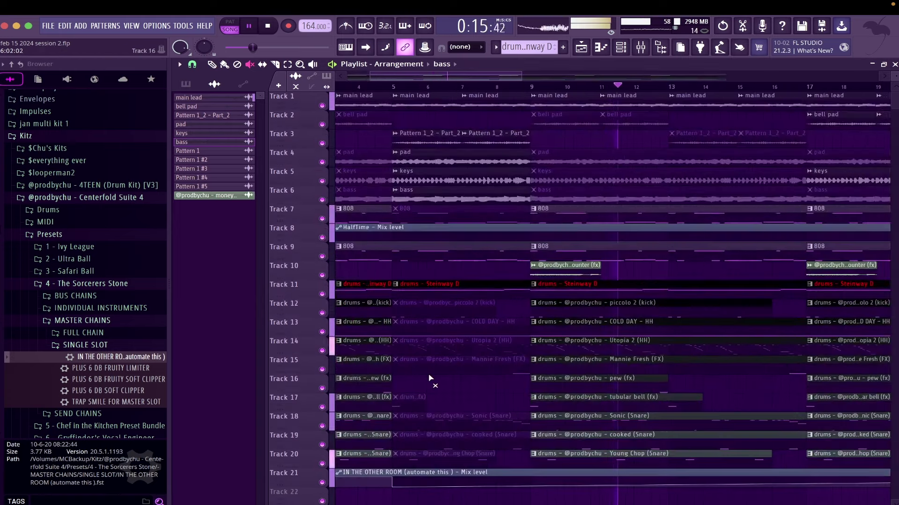
pyautogui.hscroll(-2, 418, 401)
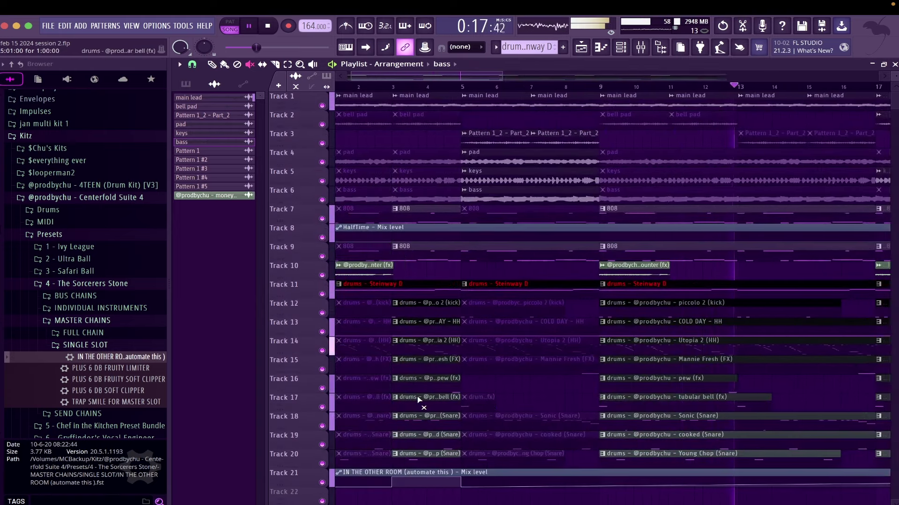
pyautogui.keyDown('super'); pyautogui.click(309, 399); pyautogui.keyUp('super')
pyautogui.hotkey('shift', 'Down')
pyautogui.hotkey('shift', 'Down')
pyautogui.hotkey('shift', 'Down')
pyautogui.hotkey('shift', 'Down')
pyautogui.hotkey('shift', 'Down')
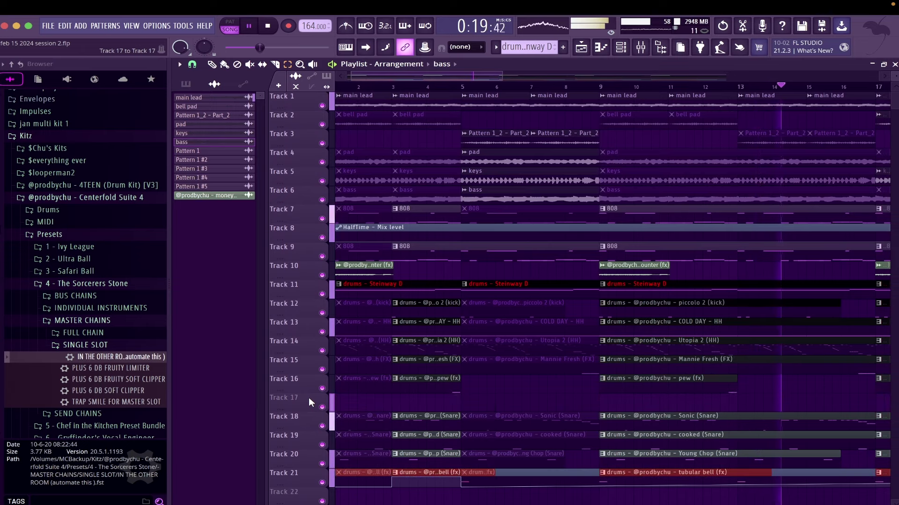
# Move the drums - Steinway D clips from Track 11 down to Track 23, below the tubular bell clips
pyautogui.keyDown('super'); pyautogui.click(308, 281); pyautogui.keyUp('super')
pyautogui.hotkey('shift', 'Down')
pyautogui.hotkey('shift', 'Down')
pyautogui.hotkey('shift', 'Down')
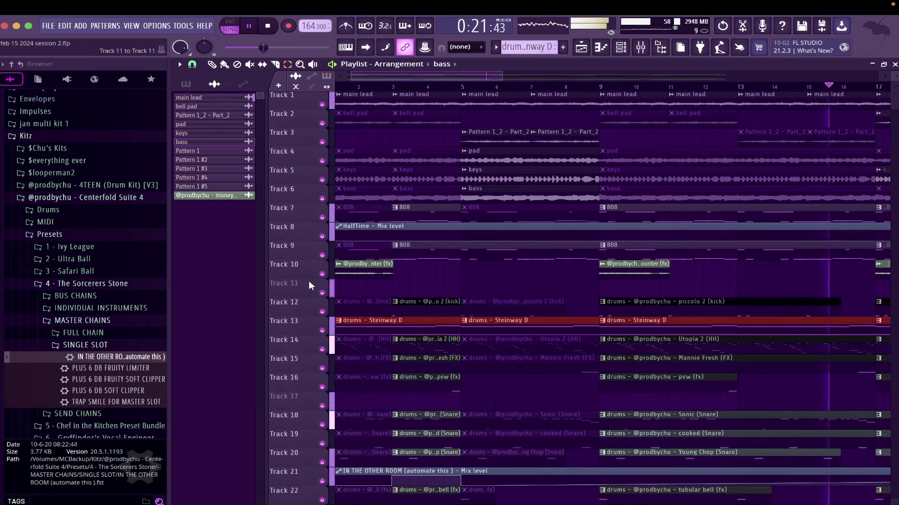
pyautogui.hotkey('shift', 'Down')
pyautogui.hotkey('shift', 'Down')
pyautogui.hotkey('shift', 'Down')
pyautogui.hotkey('shift', 'Down')
pyautogui.hotkey('shift', 'Down')
pyautogui.hotkey('shift', 'Down')
pyautogui.hotkey('shift', 'Down')
pyautogui.hotkey('shift', 'Down')
pyautogui.hotkey('shift', 'Down')
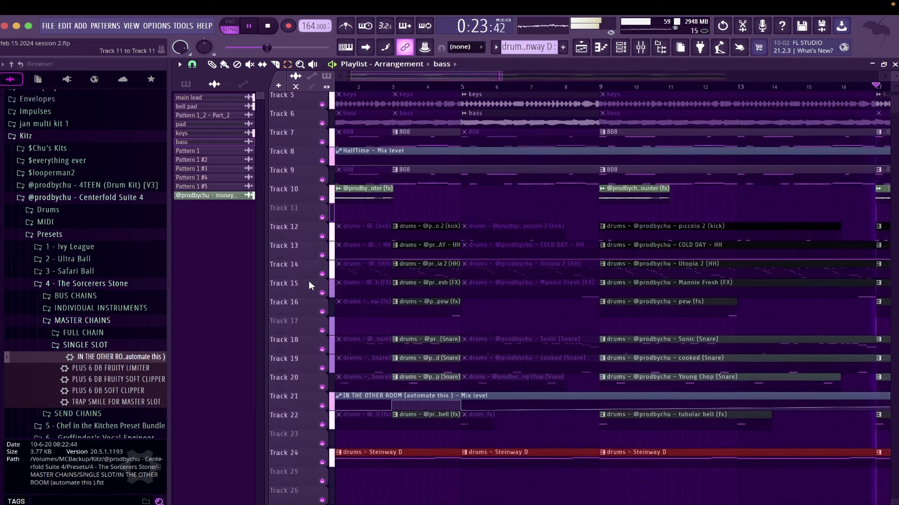
pyautogui.hotkey('shift', '4')
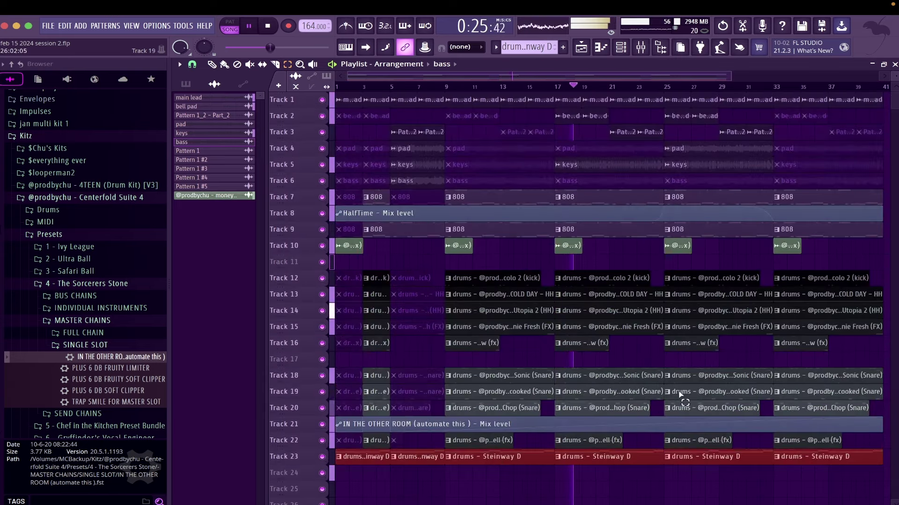
# Select all clips from Track 9 through Track 23 and shift them down two tracks, freeing Tracks 9 and 10
pyautogui.moveTo(879, 480); pyautogui.dragTo(254, 221)
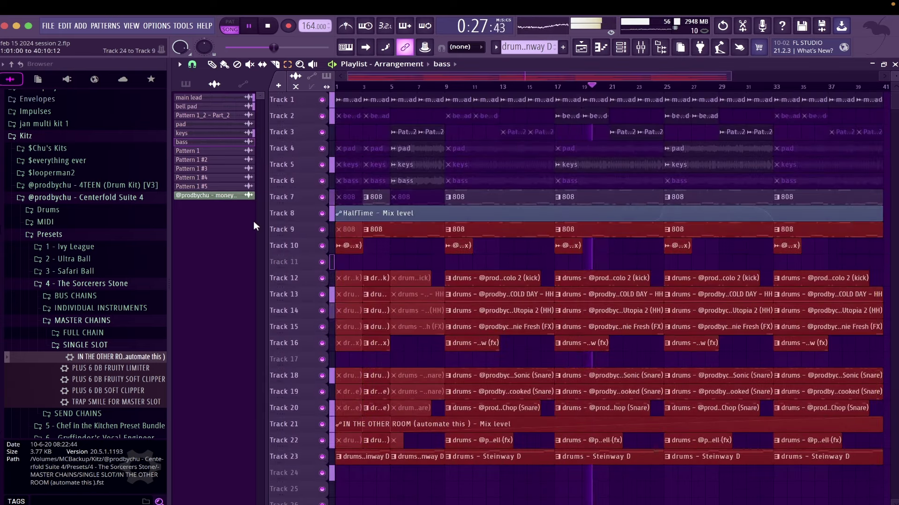
pyautogui.hotkey('shift', 'Down')
pyautogui.hotkey('shift', 'Down')
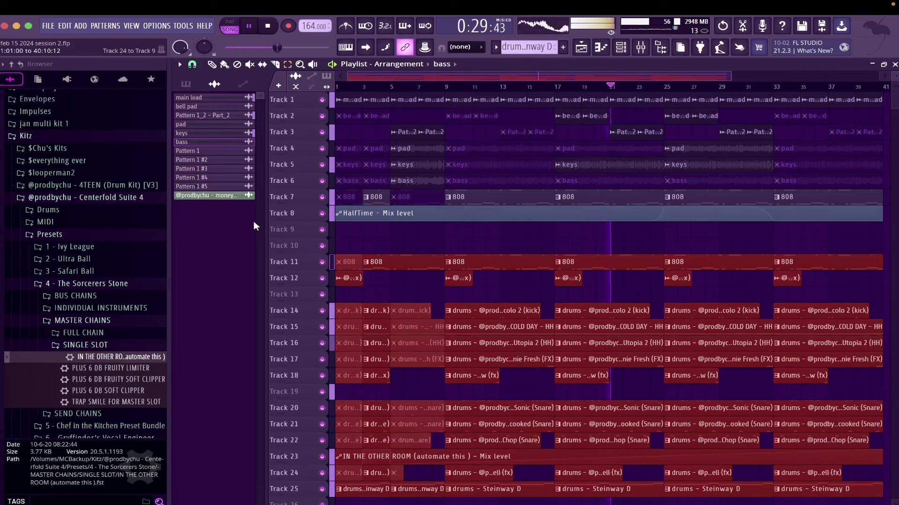
# Move the tubular bell (fx) and Steinway D clips from Tracks 24 and 25 up to Tracks 9 and 10
pyautogui.moveTo(282, 474); pyautogui.dragTo(284, 491)
pyautogui.hotkey('shift', 'Up')
pyautogui.hotkey('shift', 'Up')
pyautogui.hotkey('shift', 'Up')
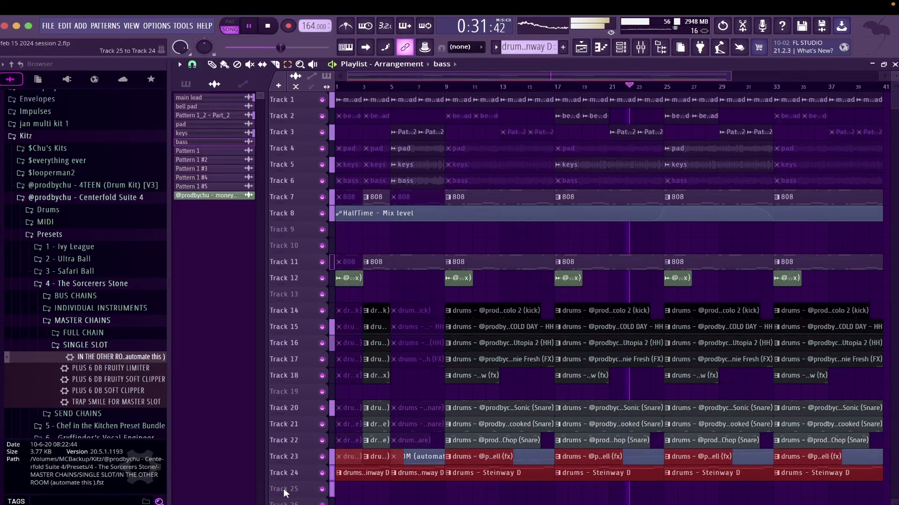
pyautogui.hotkey('shift', 'Up')
pyautogui.hotkey('shift', 'Up')
pyautogui.hotkey('shift', 'Up')
pyautogui.hotkey('shift', 'Up')
pyautogui.hotkey('shift', 'Up')
pyautogui.hotkey('shift', 'Up')
pyautogui.hotkey('shift', 'Up')
pyautogui.hotkey('shift', 'Up')
pyautogui.hotkey('shift', 'Up')
pyautogui.hotkey('shift', 'Up')
pyautogui.hotkey('shift', 'Up')
pyautogui.hotkey('shift', 'Up')
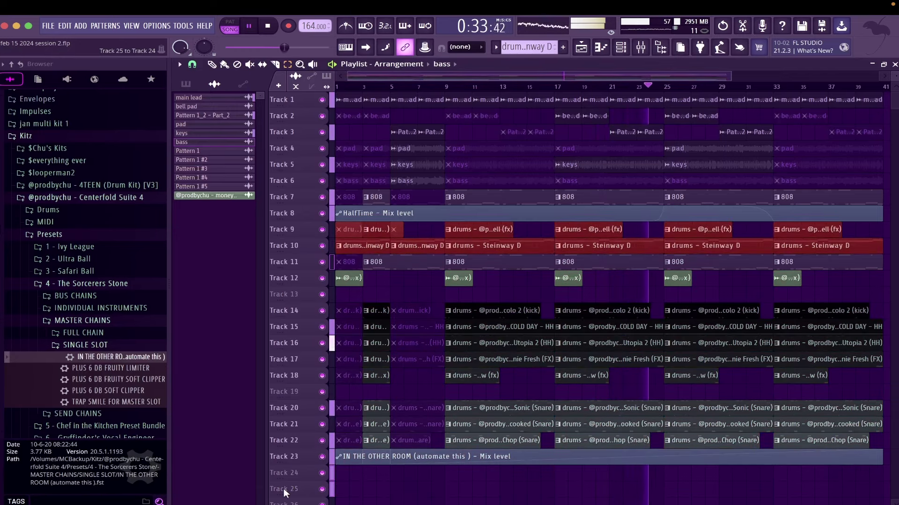
# Unmute the tubular bell (fx) clips at bars 1 and 5 on Track 9, replay from the start, and save the project
pyautogui.click(407, 297)
pyautogui.press('t')
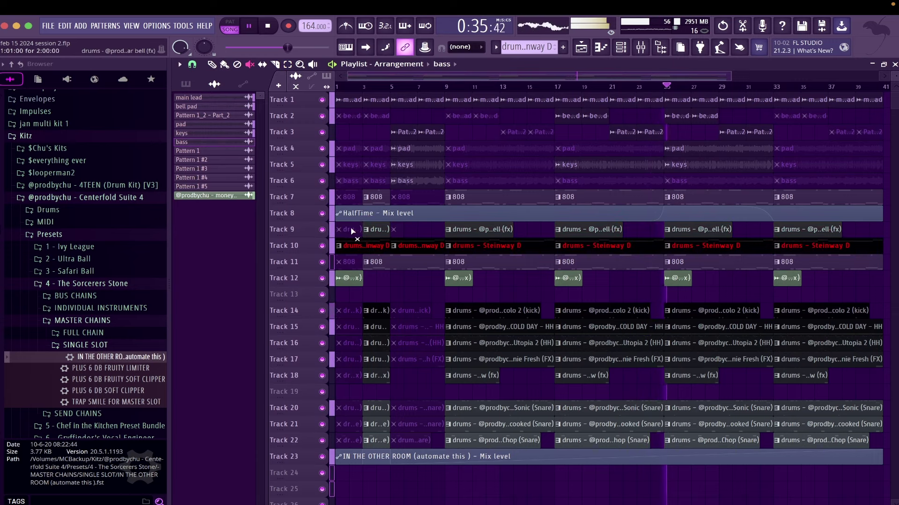
pyautogui.click(350, 230)
pyautogui.press('space')
pyautogui.press('space')
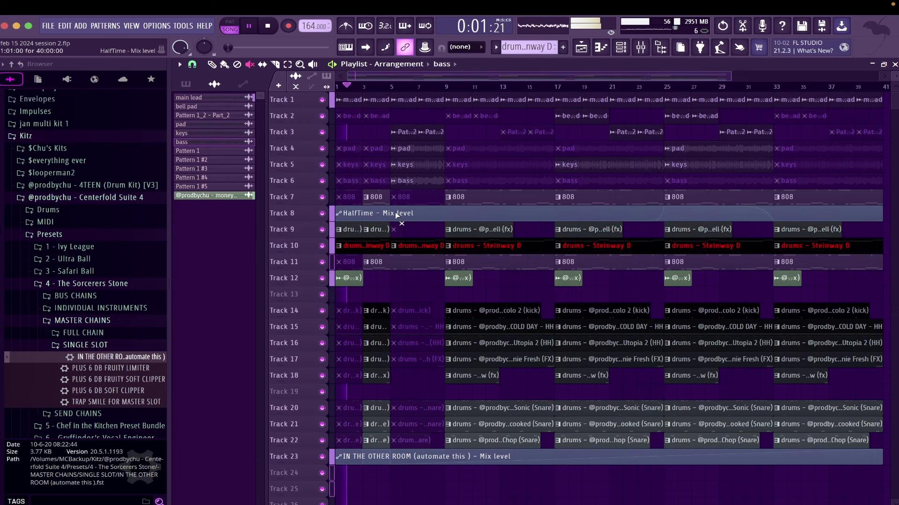
pyautogui.scroll(3, 395, 212)
pyautogui.click(393, 228)
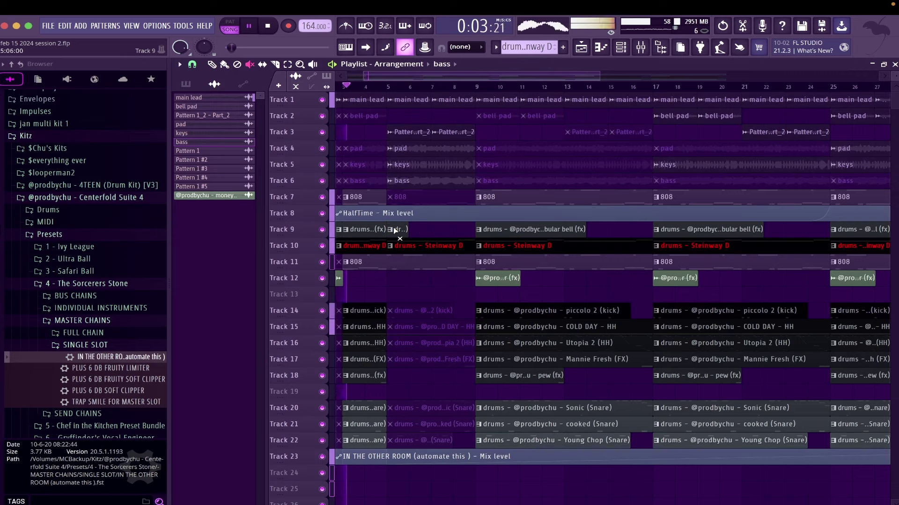
pyautogui.press('super+s')
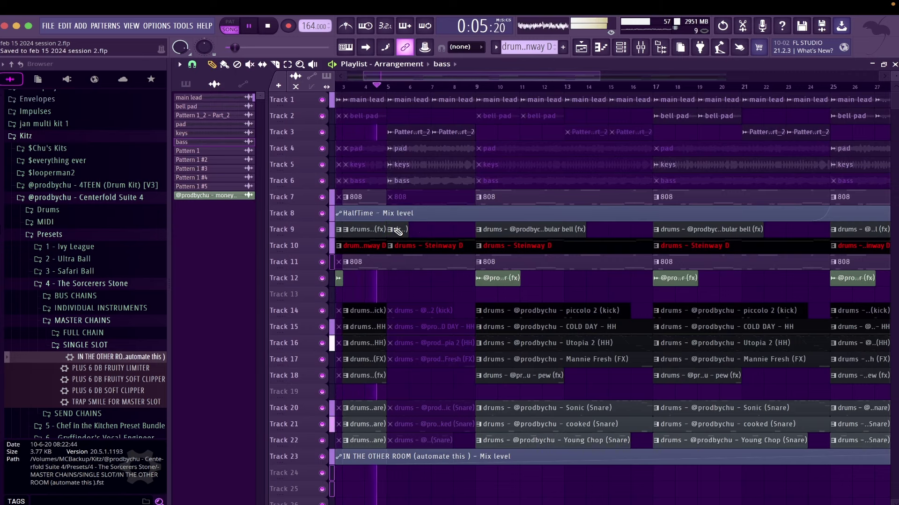
# Unmute the pad, keys and bass clips in bars 1–4 on Tracks 4–6 and replay from the start
pyautogui.scroll(-3, 393, 229)
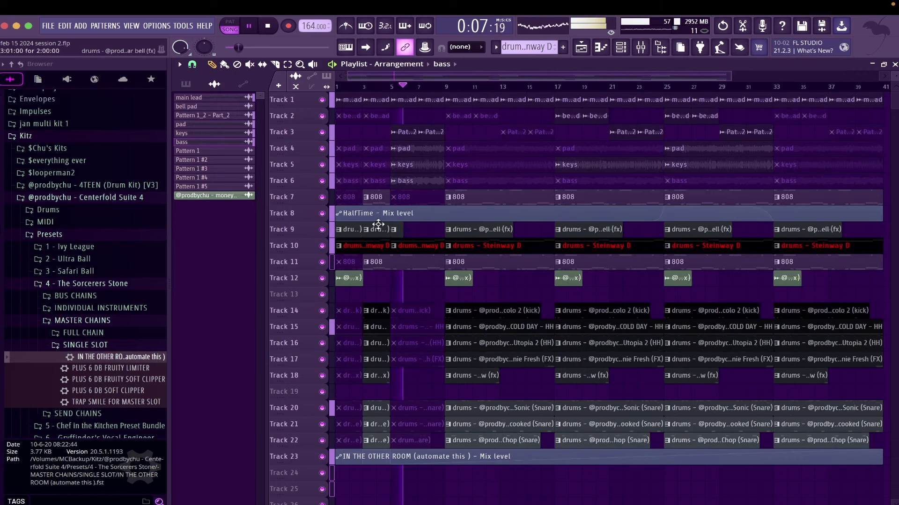
pyautogui.press('t')
pyautogui.moveTo(375, 149); pyautogui.dragTo(375, 181)
pyautogui.moveTo(352, 148); pyautogui.dragTo(353, 181)
pyautogui.press('space')
pyautogui.press('space')
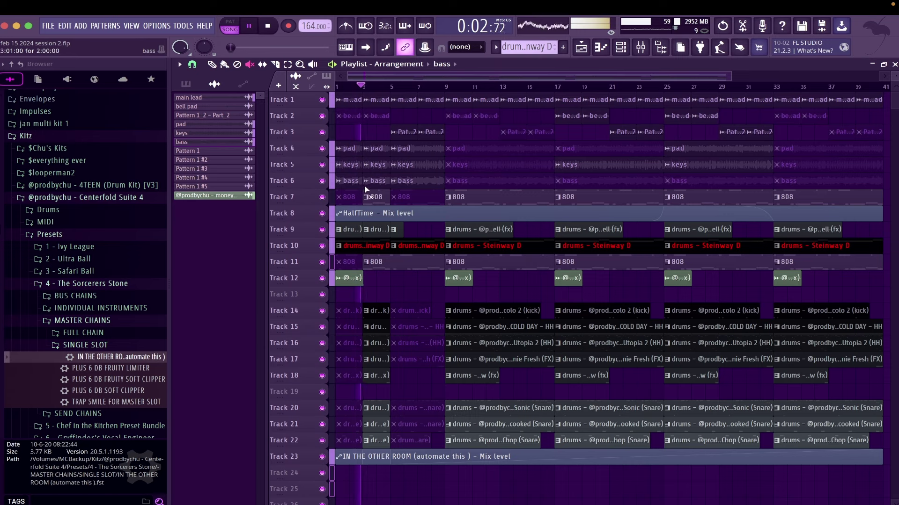
# Mute the bass clip in bars 3–4, unmute the bell pad clips in bars 1–4, replay, and save the project
pyautogui.click(374, 183)
pyautogui.press('space')
pyautogui.press('space')
pyautogui.press('super+s')
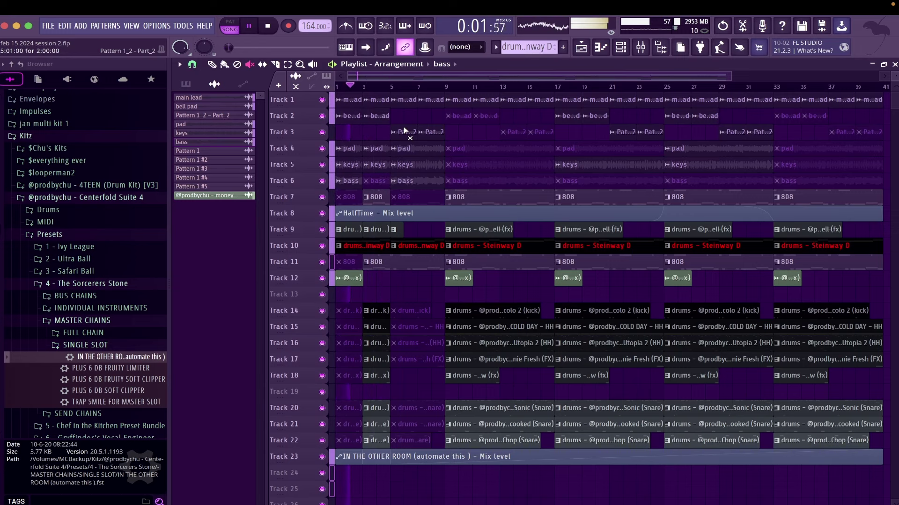
pyautogui.press('super+s')
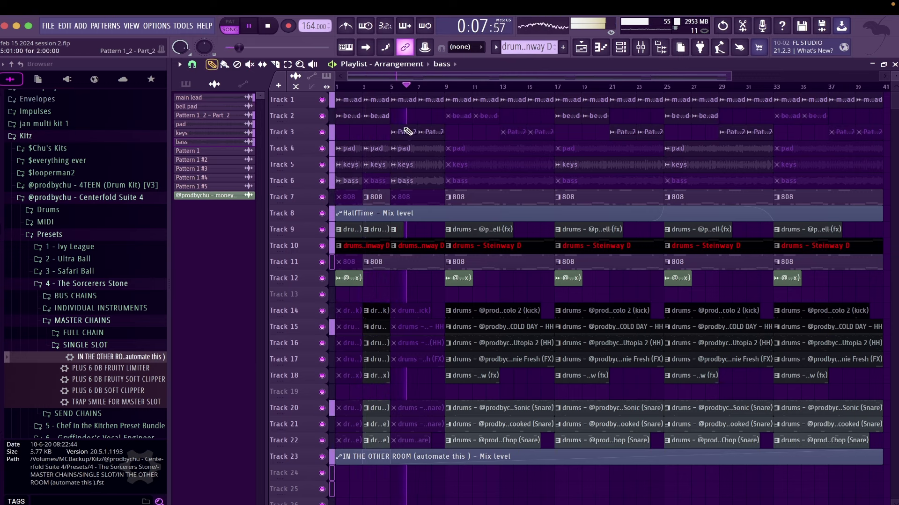
# Mute the Sonic and cooked snare clips starting at bar 9 on Tracks 20 and 21, and try muting the kick on Track 14
pyautogui.scroll(3, 517, 408)
pyautogui.press('t')
pyautogui.click(515, 408)
pyautogui.click(515, 425)
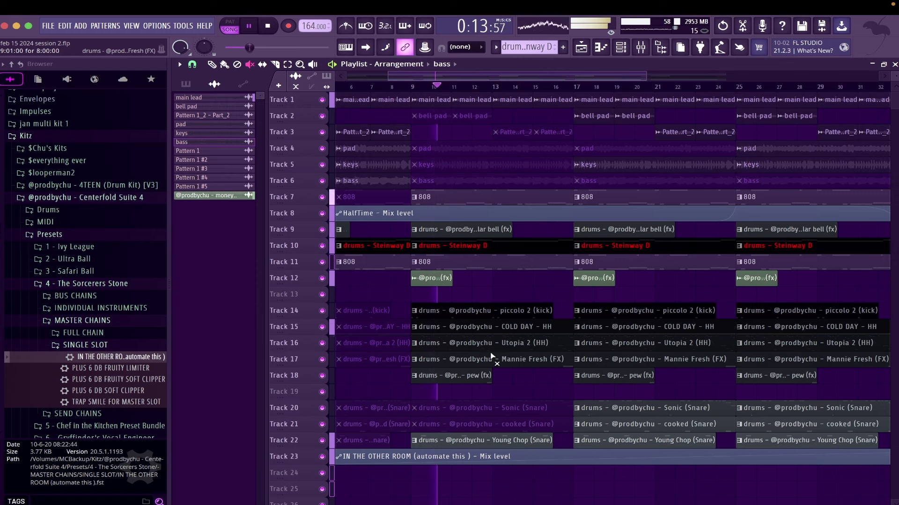
pyautogui.click(511, 312)
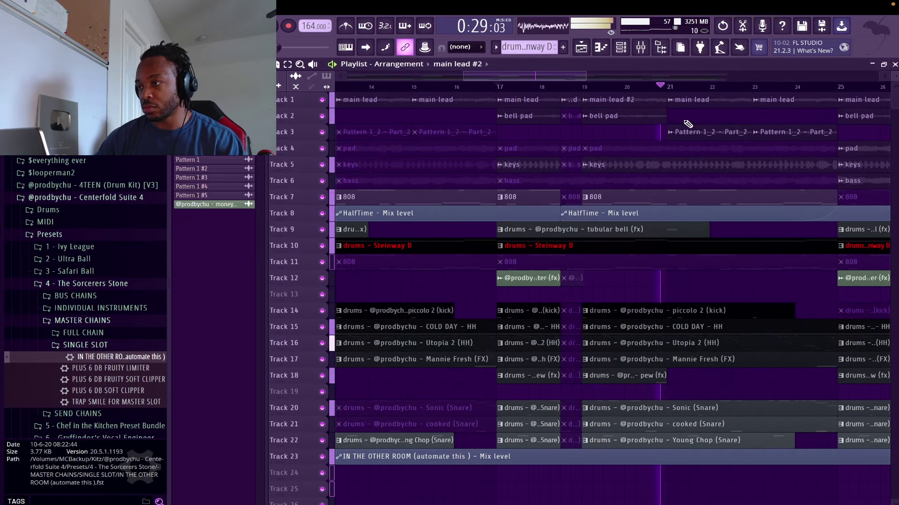
# Mute the two main lead clips in bars 21–24 on Track 1 and leave no clips selected
pyautogui.moveTo(685, 101); pyautogui.dragTo(785, 102)
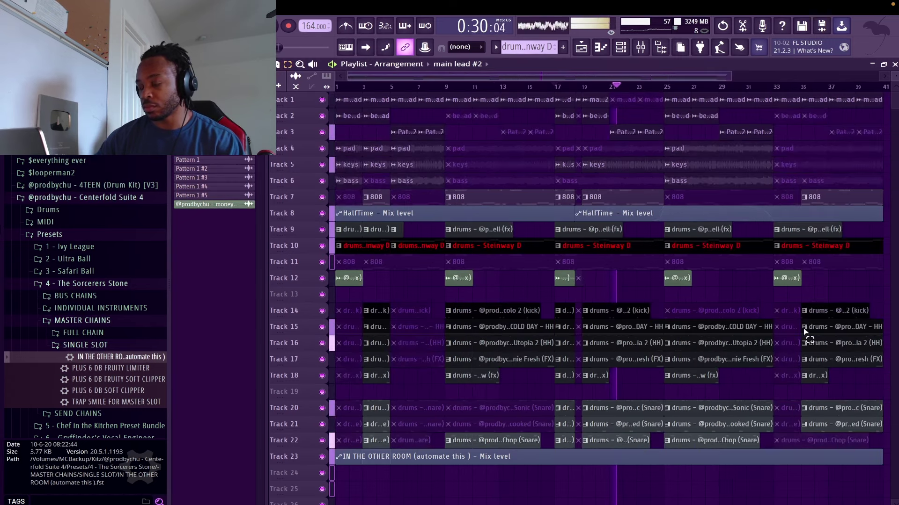
pyautogui.moveTo(878, 468); pyautogui.dragTo(554, 206)
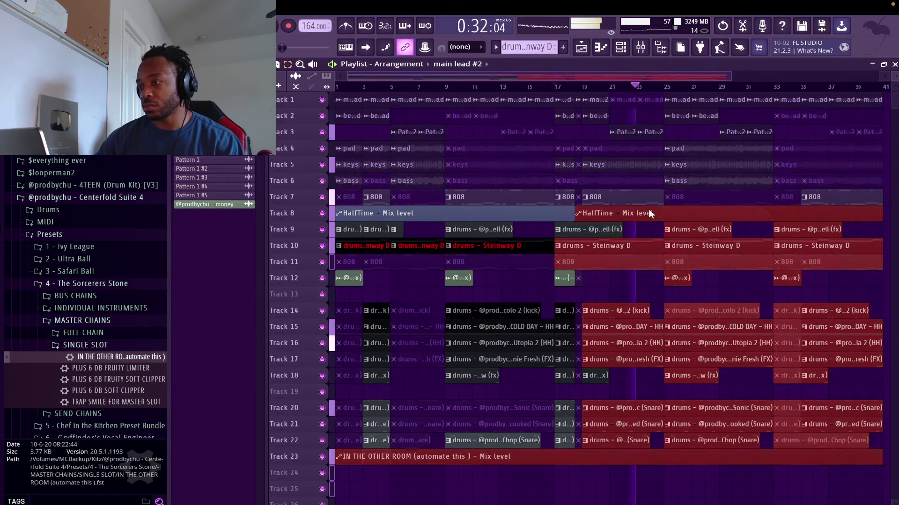
pyautogui.click(606, 129)
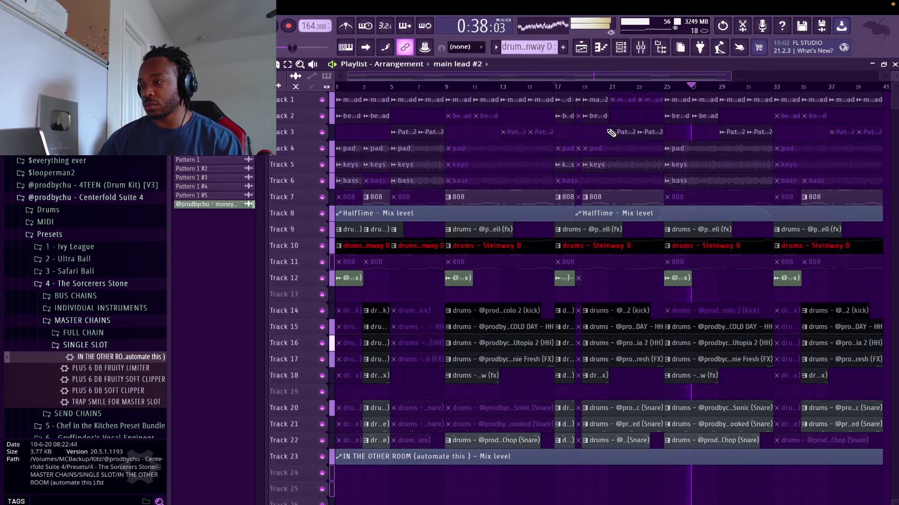
pyautogui.scroll(4, 655, 257)
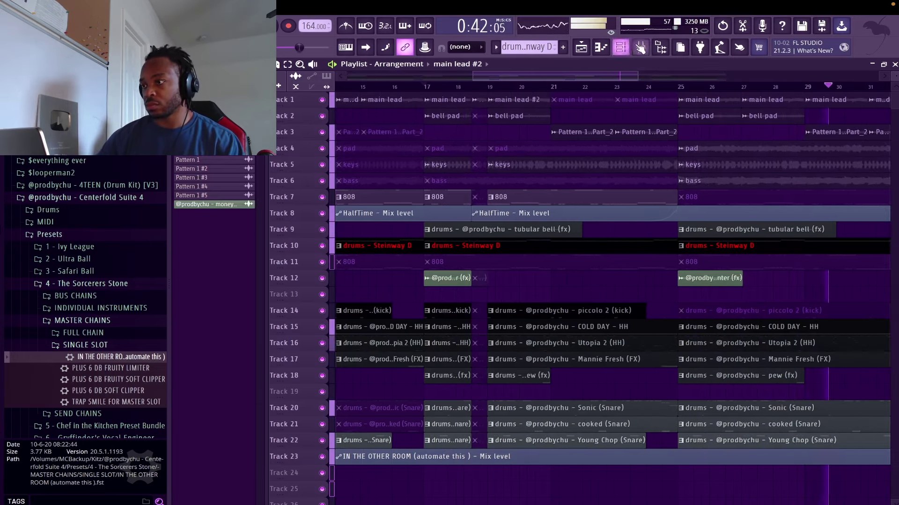
# Move the Master track's Tonal Balance Control 2, TR5 Classic Clipper and Neutron 4 down one slot, and IN THE OTHER ROOM to slot 3
pyautogui.press('F9')
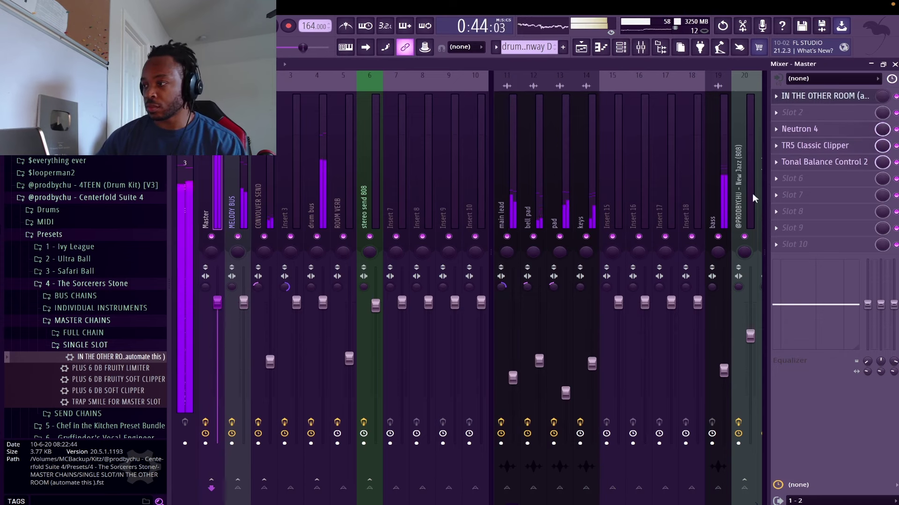
pyautogui.click(778, 162)
pyautogui.press('d')
pyautogui.click(778, 146)
pyautogui.press('d')
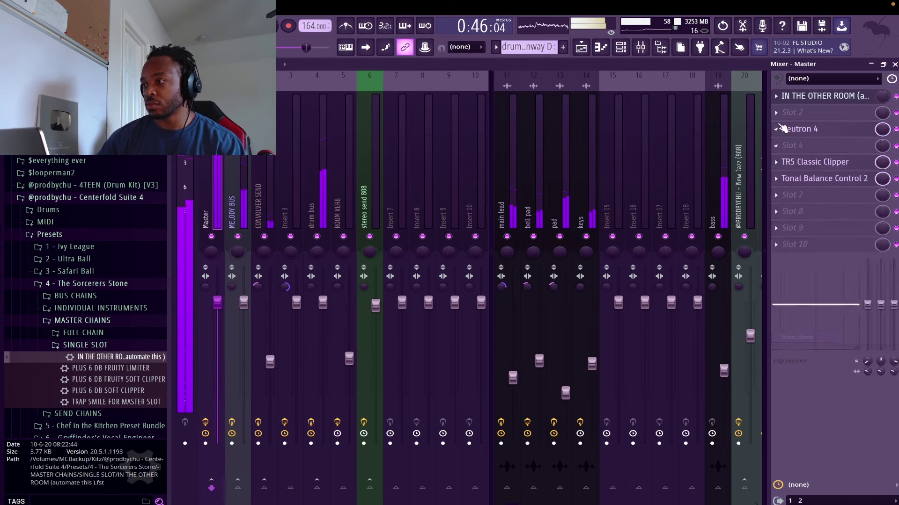
pyautogui.click(778, 129)
pyautogui.press('d')
pyautogui.click(775, 99)
pyautogui.press('d')
pyautogui.click(776, 113)
pyautogui.press('d')
# Add Gross Beat to slot 2 of the Master track with the Momentary preset and select the Vinyl Off time effect
pyautogui.click(776, 112)
pyautogui.click(742, 183)
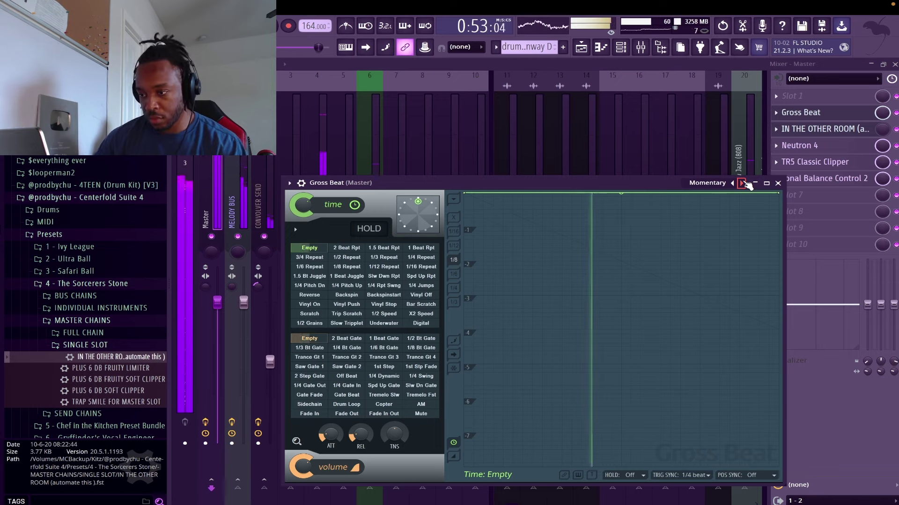
pyautogui.click(392, 305)
pyautogui.click(421, 295)
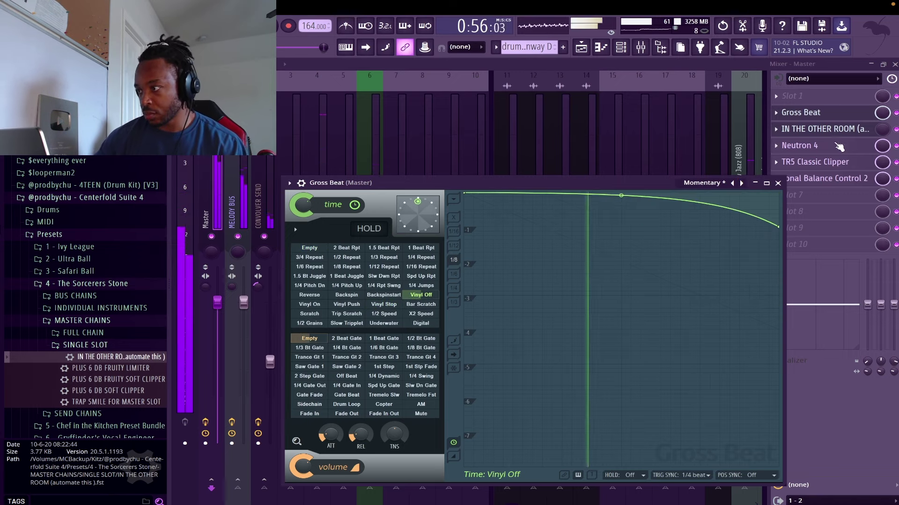
# Create an automation clip for Gross Beat's mix level on the Master track and close the mixer
pyautogui.rightClick(879, 115)
pyautogui.click(868, 194)
pyautogui.click(894, 64)
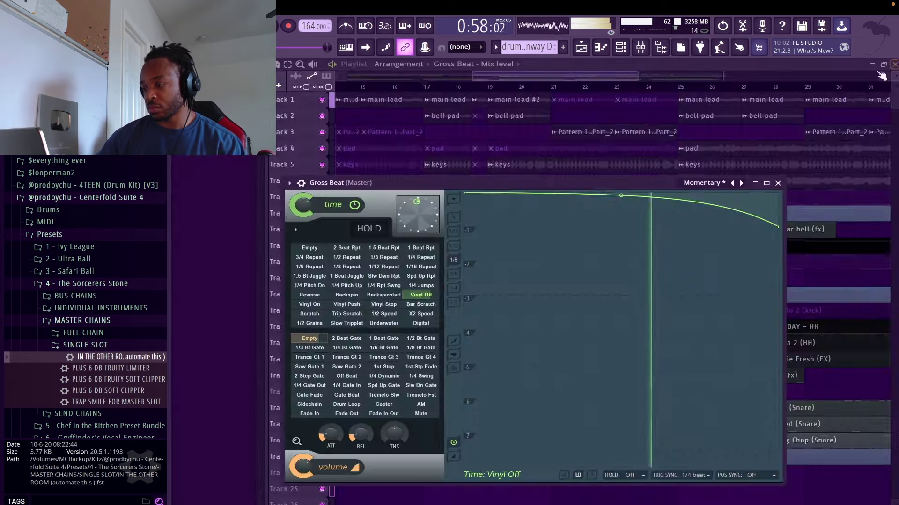
# Move the Gross Beat mix level clip on Track 13 to start at bar 1, and play from bar 17
pyautogui.keyDown('ctrl'); pyautogui.rightClick(832, 481); pyautogui.keyUp('ctrl')
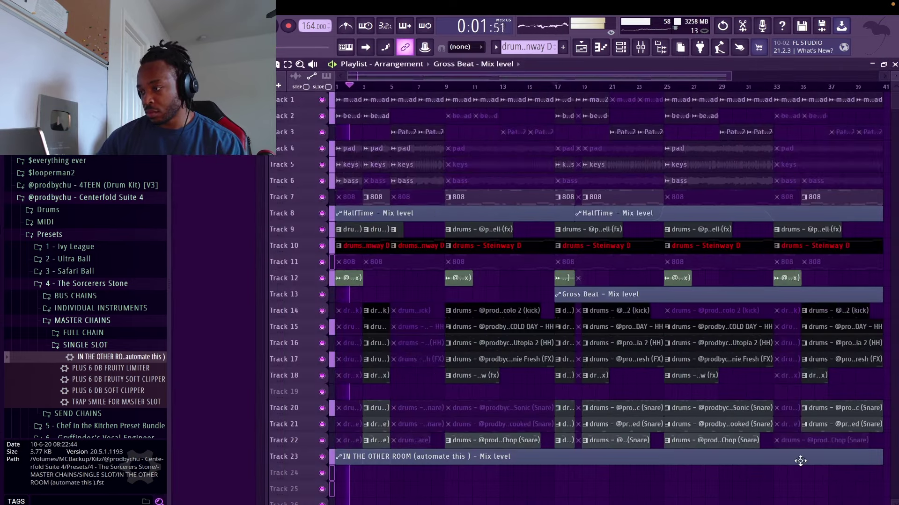
pyautogui.scroll(3, 609, 295)
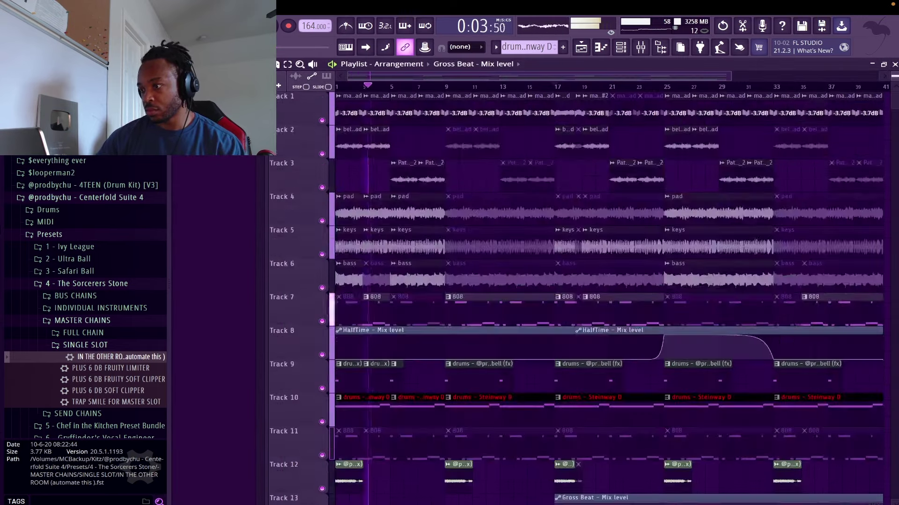
pyautogui.scroll(-5, 674, 339)
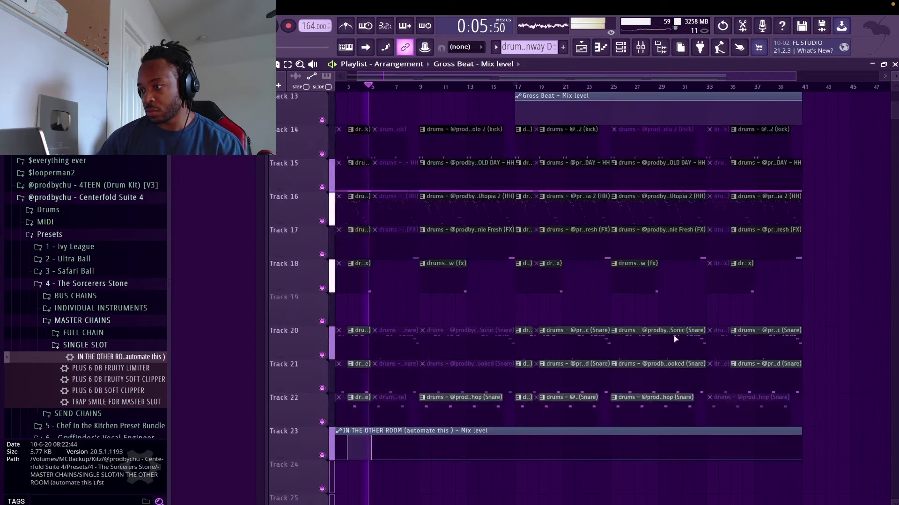
pyautogui.moveTo(623, 231); pyautogui.dragTo(373, 255)
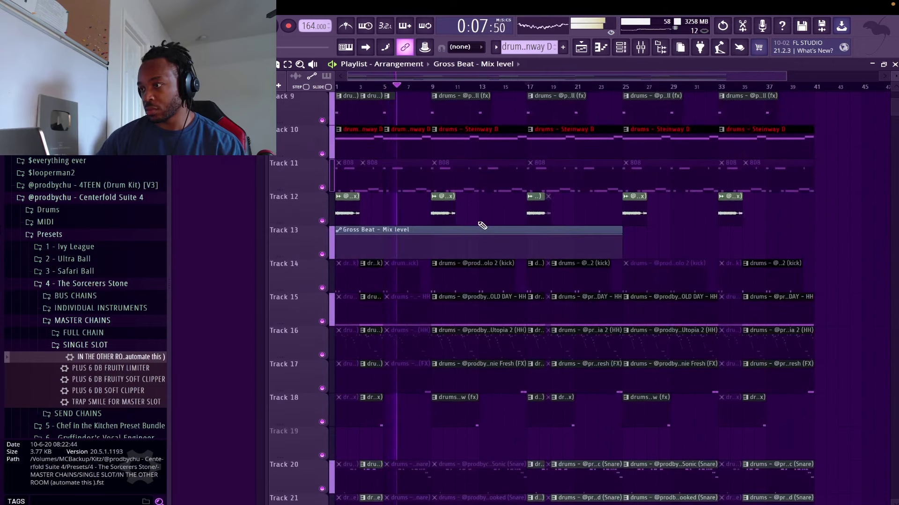
pyautogui.click(528, 86)
pyautogui.scroll(3, 536, 228)
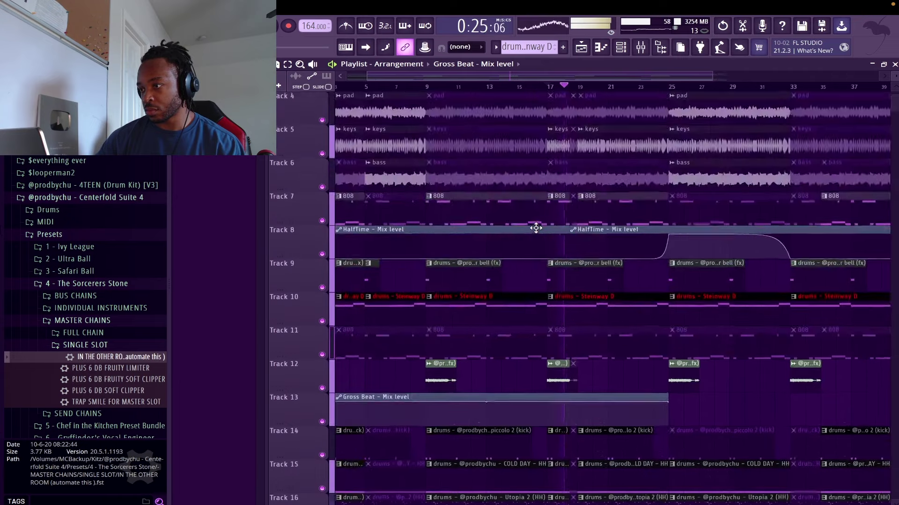
# Shape the Gross Beat mix level automation on Track 13 to stay at zero until bar 24 and jump to full until bar 25
pyautogui.click(547, 421)
pyautogui.scroll(2, 656, 415)
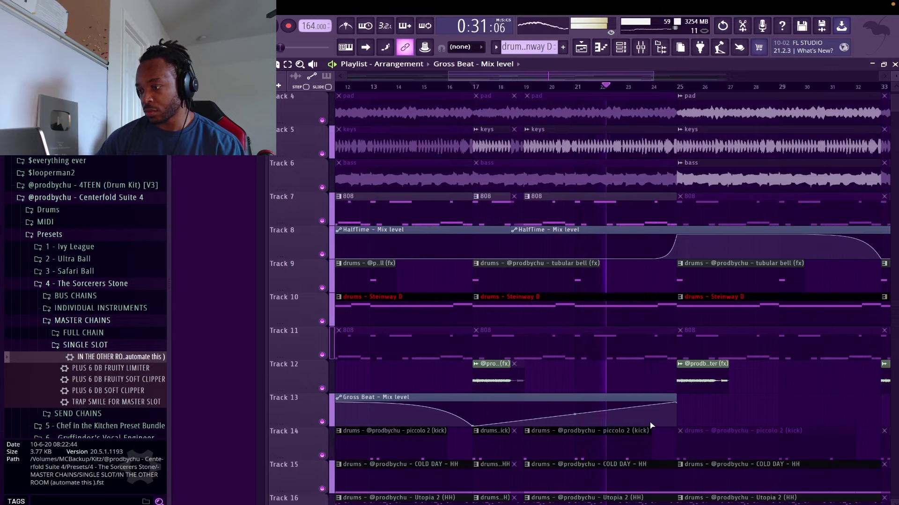
pyautogui.rightClick(649, 425)
pyautogui.scroll(2, 650, 421)
pyautogui.rightClick(653, 404)
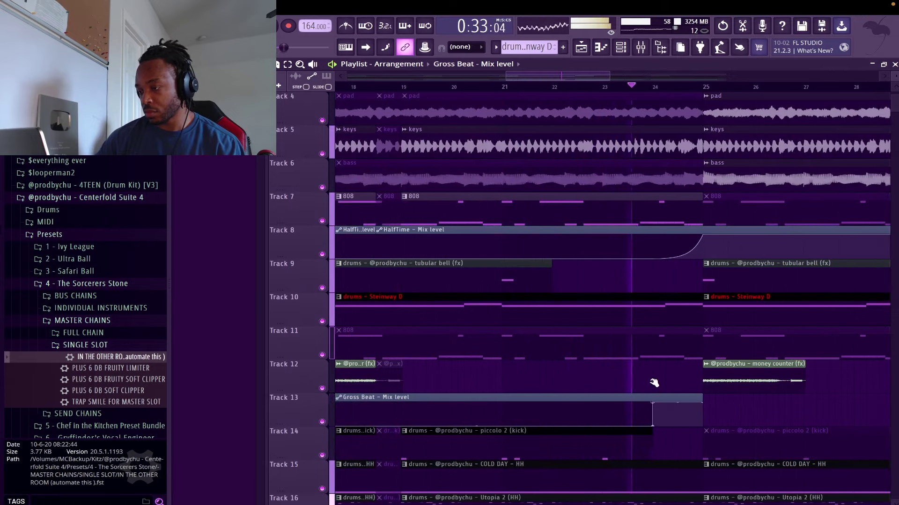
pyautogui.keyDown('ctrl'); pyautogui.rightClick(654, 383); pyautogui.keyUp('ctrl')
pyautogui.keyDown('ctrl'); pyautogui.rightClick(638, 375); pyautogui.keyUp('ctrl')
pyautogui.hscroll(-10, 564, 339)
pyautogui.hscroll(-10, 563, 338)
pyautogui.moveTo(336, 402); pyautogui.dragTo(336, 427)
# Extend the Gross Beat mix level clip on Track 13 to bar 41, dropping its level to zero at bar 25
pyautogui.scroll(-5, 468, 375)
pyautogui.moveTo(631, 330); pyautogui.dragTo(784, 331)
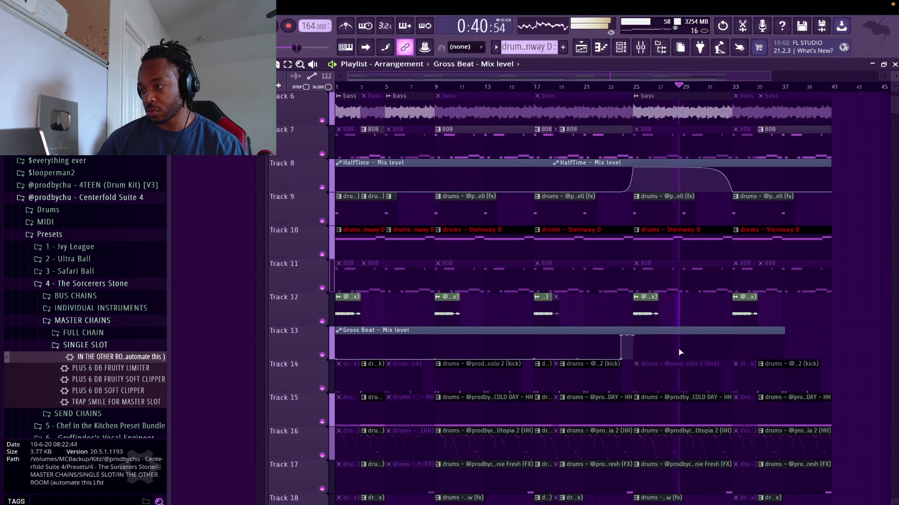
pyautogui.rightClick(646, 357)
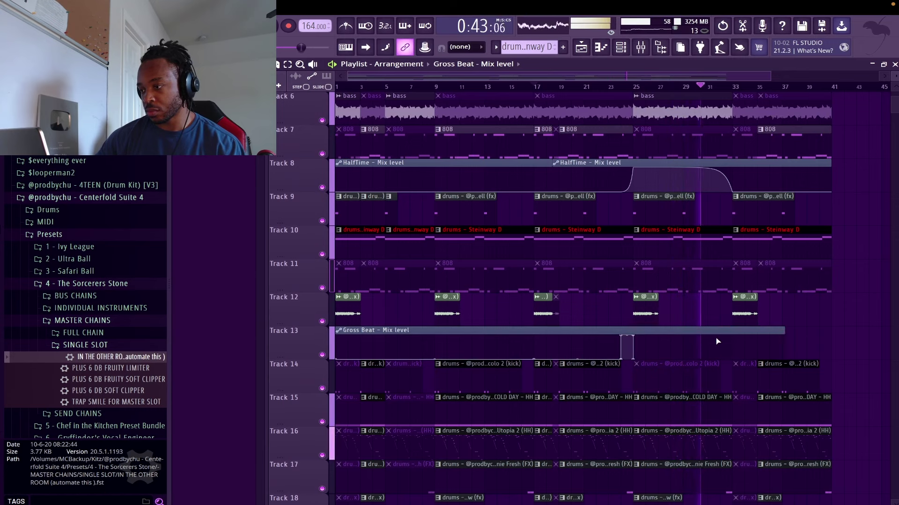
pyautogui.moveTo(784, 330); pyautogui.dragTo(838, 335)
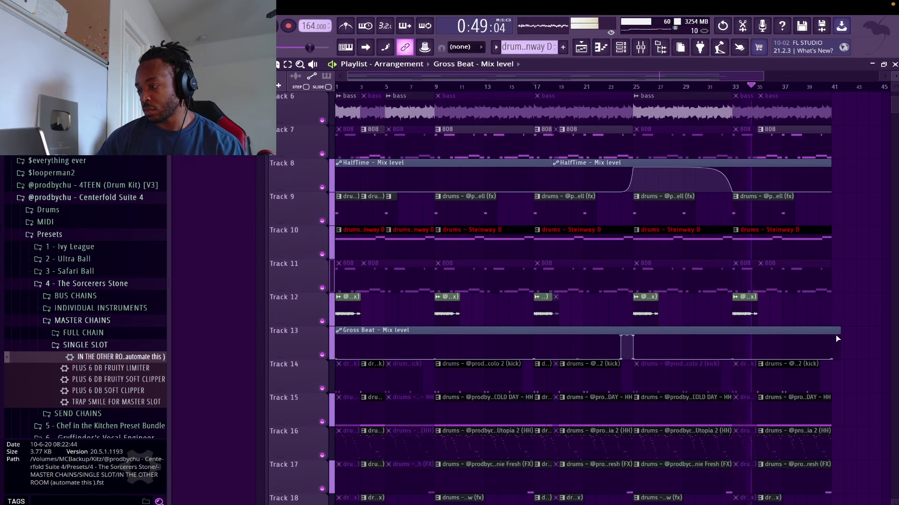
pyautogui.moveTo(839, 333); pyautogui.dragTo(829, 331)
# Restart playback and listen to the arrangement from just after bar 23
pyautogui.press('space')
pyautogui.press('space')
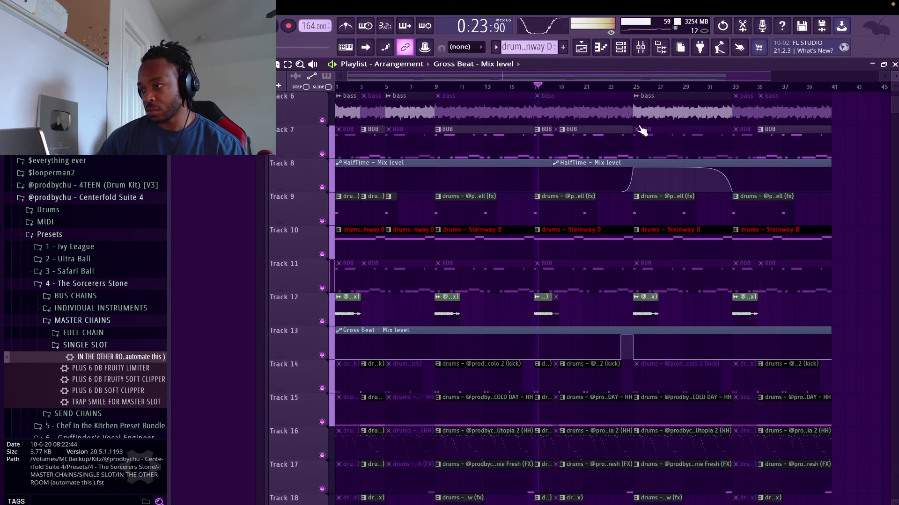
pyautogui.scroll(3, 582, 120)
pyautogui.click(628, 88)
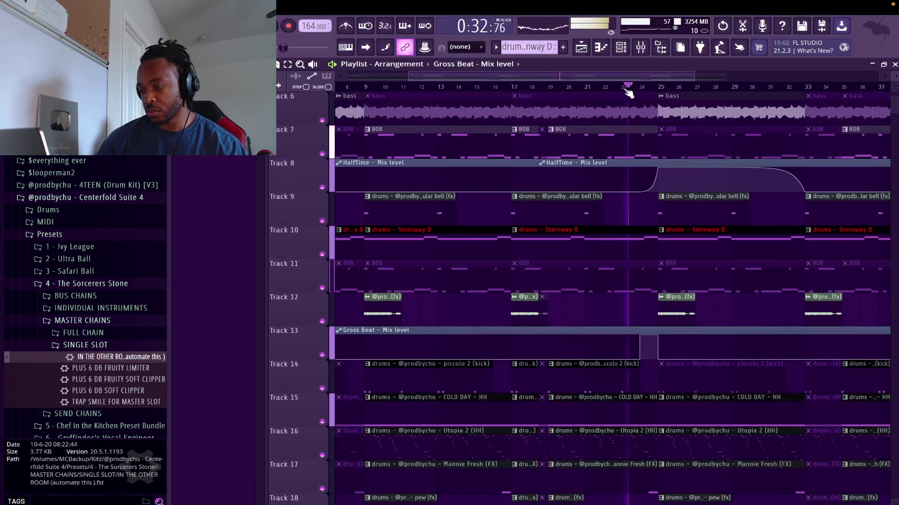
# Add another Gross Beat to slot 1 of the Master track with the Momentary preset and select the 1/2 Repeat time effect
pyautogui.click(641, 48)
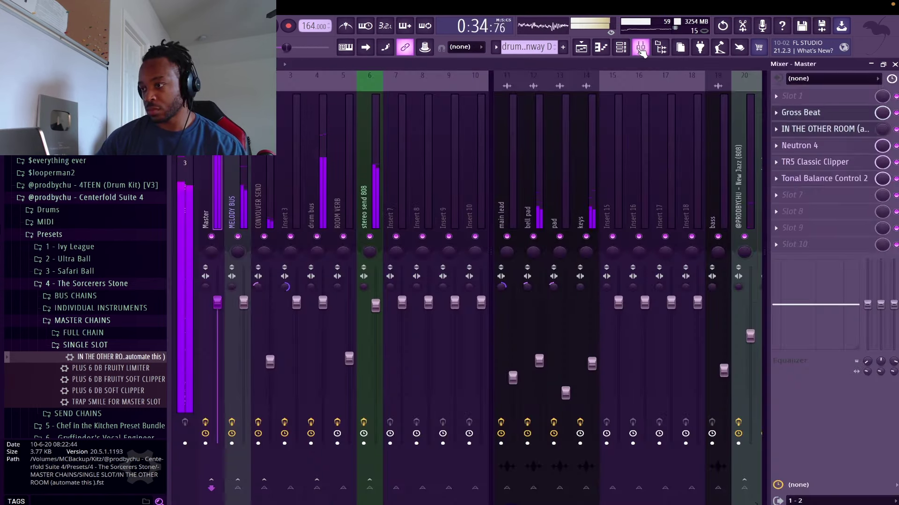
pyautogui.click(794, 97)
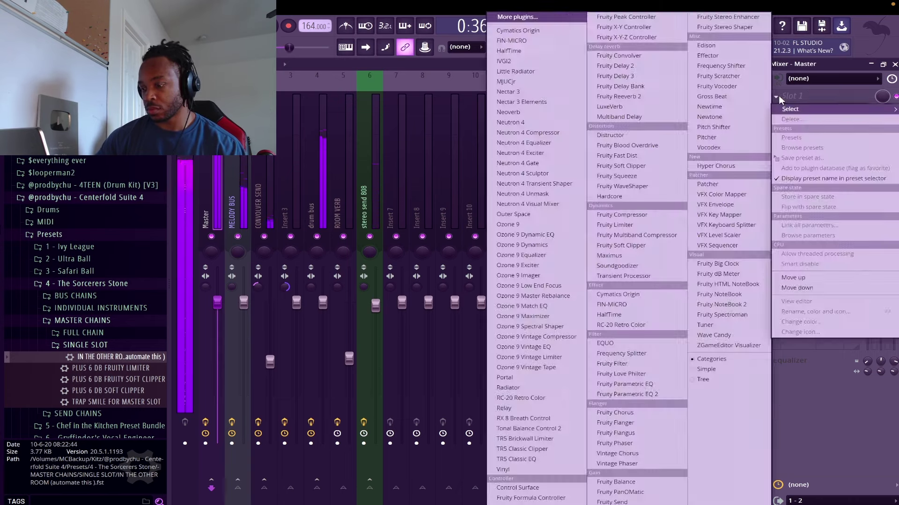
pyautogui.click(831, 112)
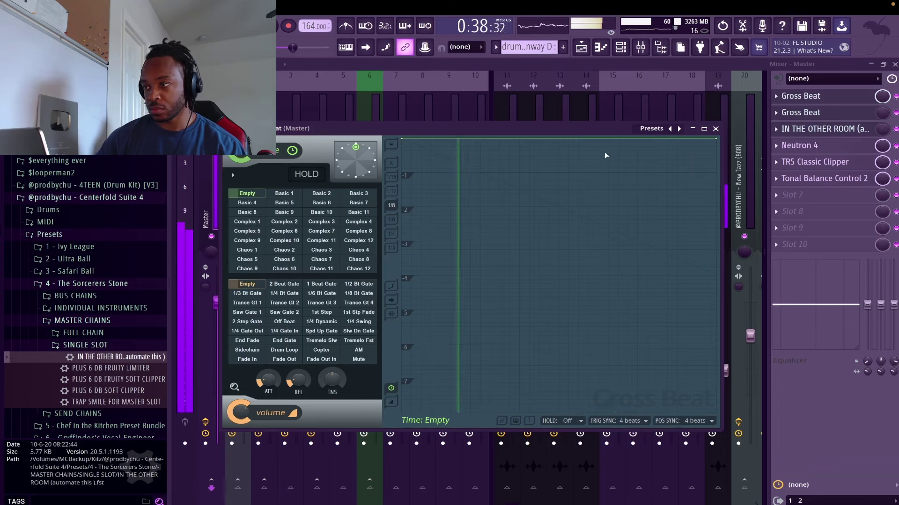
pyautogui.click(680, 129)
pyautogui.click(679, 129)
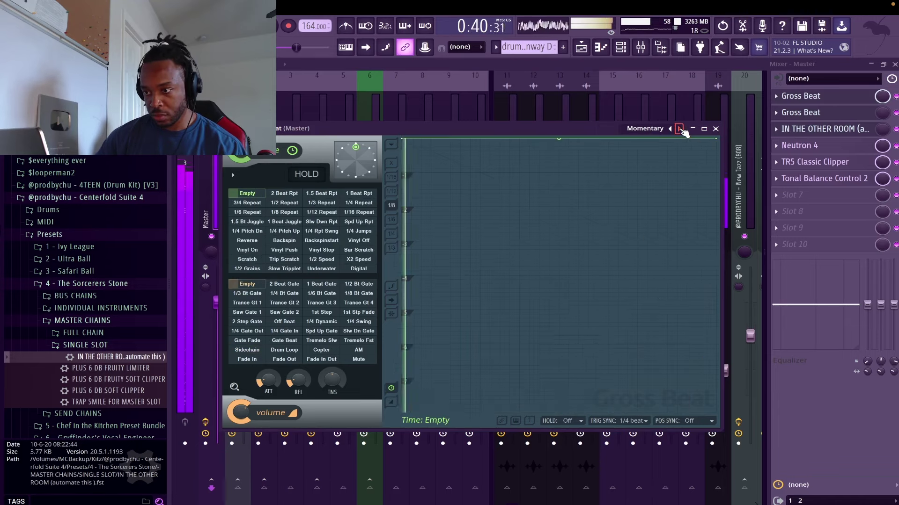
pyautogui.click(278, 205)
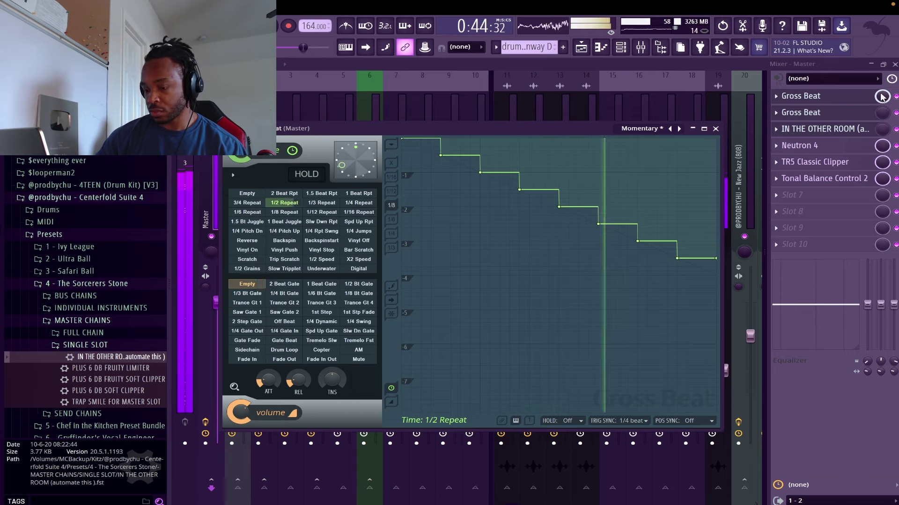
# Create an automation clip for the slot 1 Gross Beat's mix level and stretch it on Track 19 from bar 1 to bar 41
pyautogui.rightClick(880, 95)
pyautogui.click(894, 65)
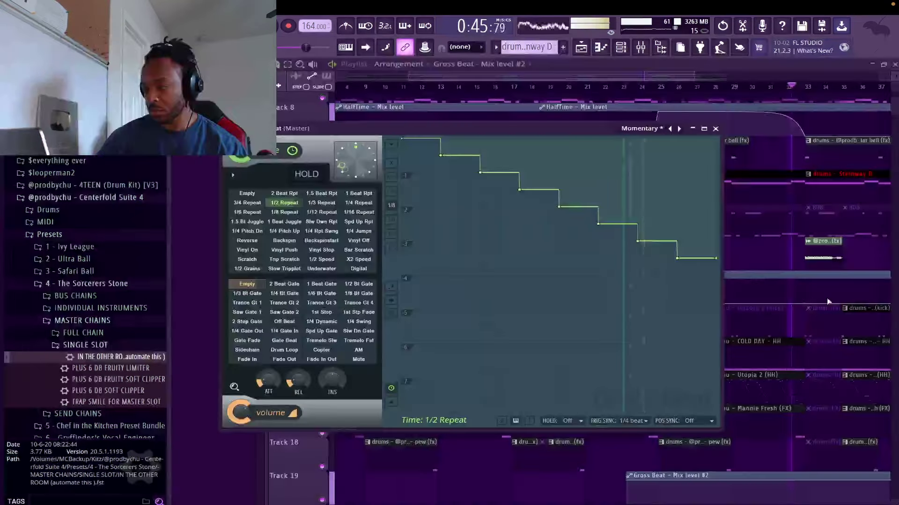
pyautogui.rightClick(770, 452)
pyautogui.moveTo(717, 475); pyautogui.dragTo(269, 476)
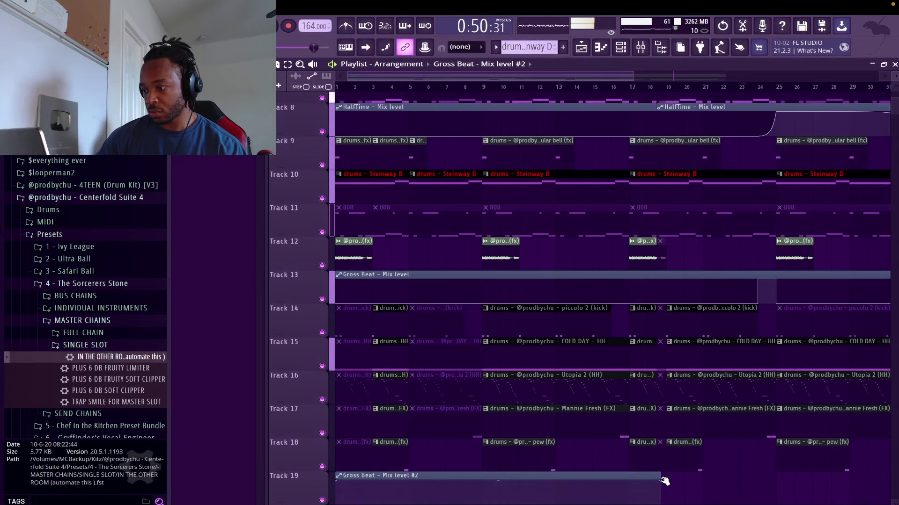
pyautogui.moveTo(665, 481); pyautogui.dragTo(814, 473)
pyautogui.scroll(-3, 792, 442)
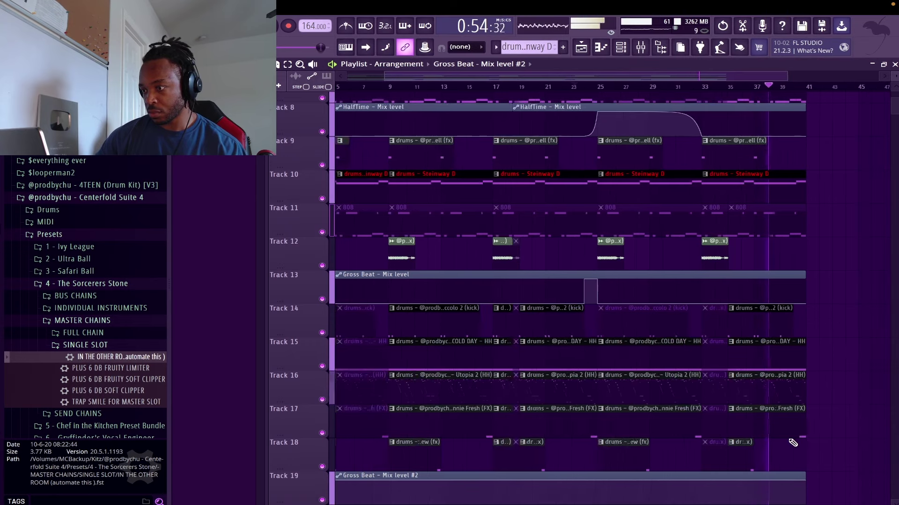
# Add points to the Track 19 mix level automation so it jumps to full at bar 25 and drops half a bar after
pyautogui.scroll(3, 604, 440)
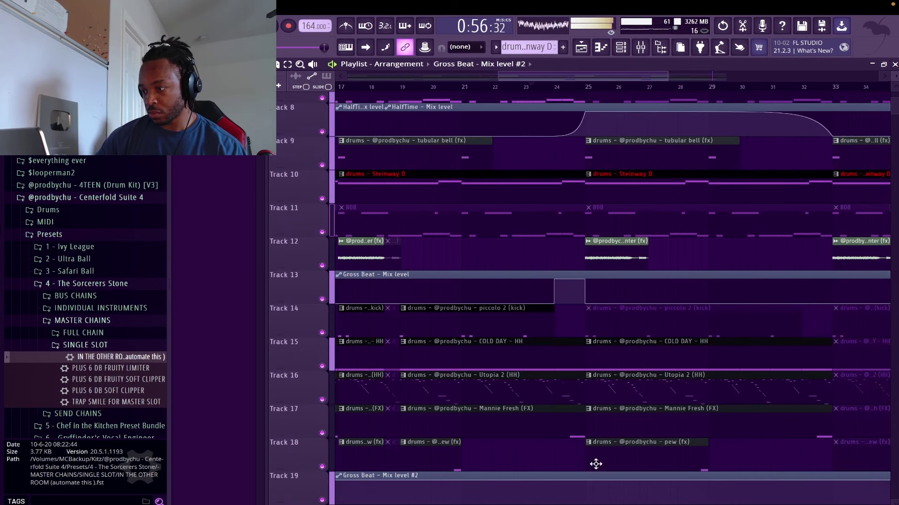
pyautogui.rightClick(584, 489)
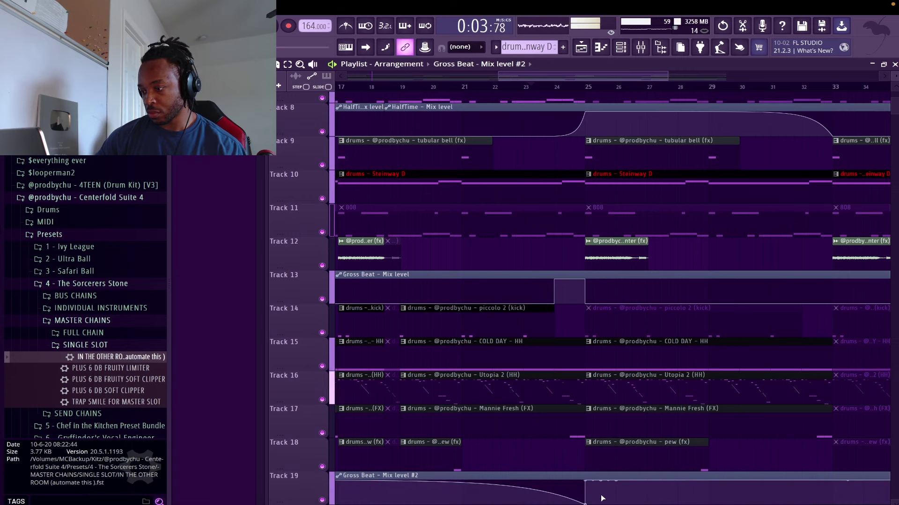
pyautogui.hotkey('shift', '4')
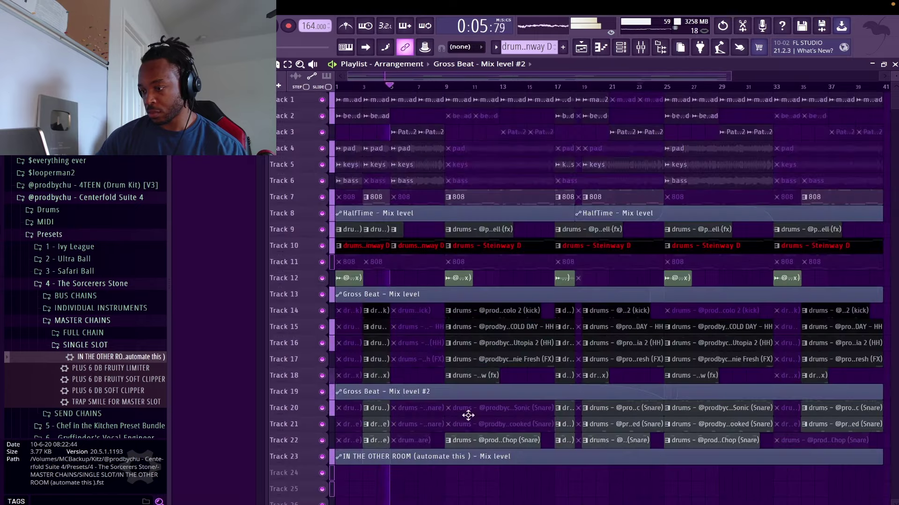
pyautogui.hotkey('shift', '4')
pyautogui.scroll(-6, 449, 410)
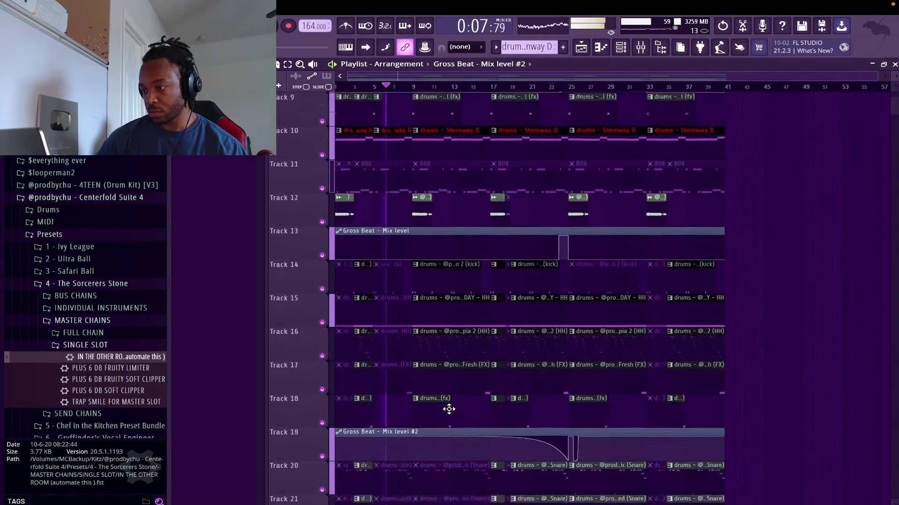
# Lower the Track 19 automation's start, its end and the raised point shortly after bar 25 to zero
pyautogui.scroll(2, 449, 409)
pyautogui.scroll(-5, 449, 409)
pyautogui.moveTo(340, 320); pyautogui.dragTo(338, 352)
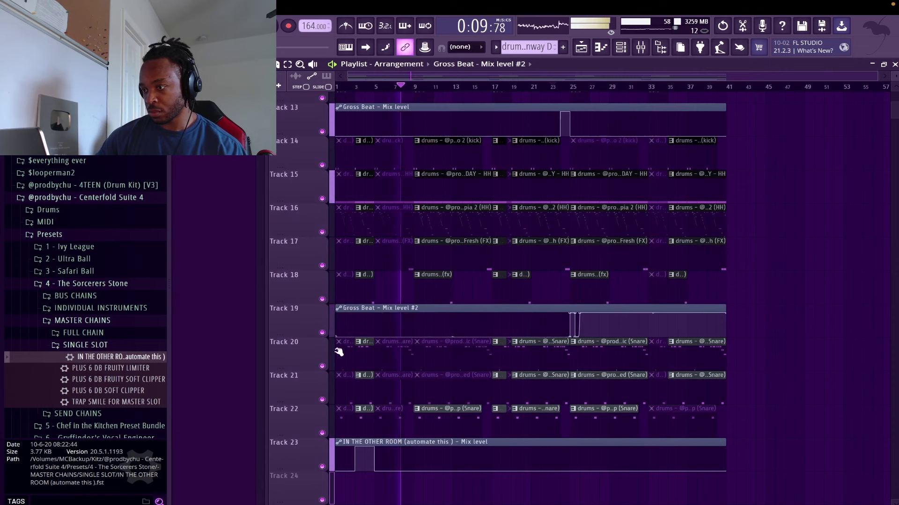
pyautogui.moveTo(731, 313); pyautogui.dragTo(733, 348)
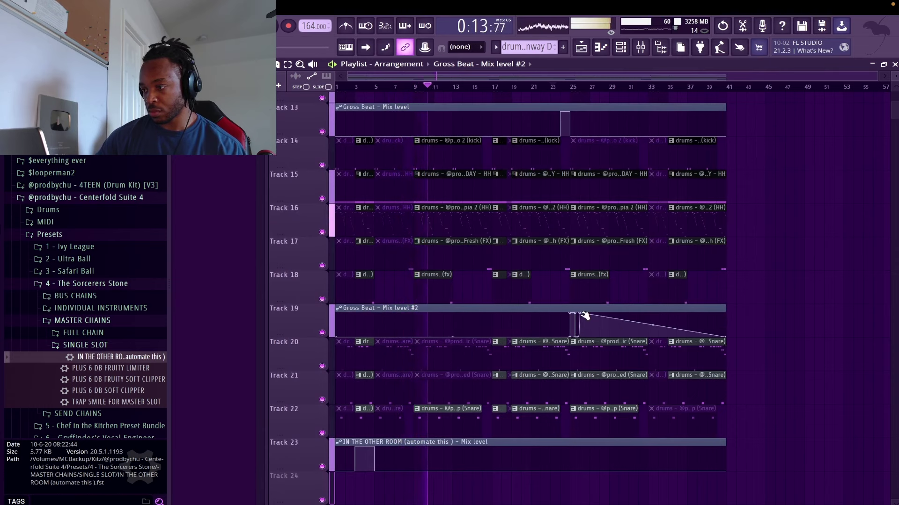
pyautogui.moveTo(582, 313); pyautogui.dragTo(585, 338)
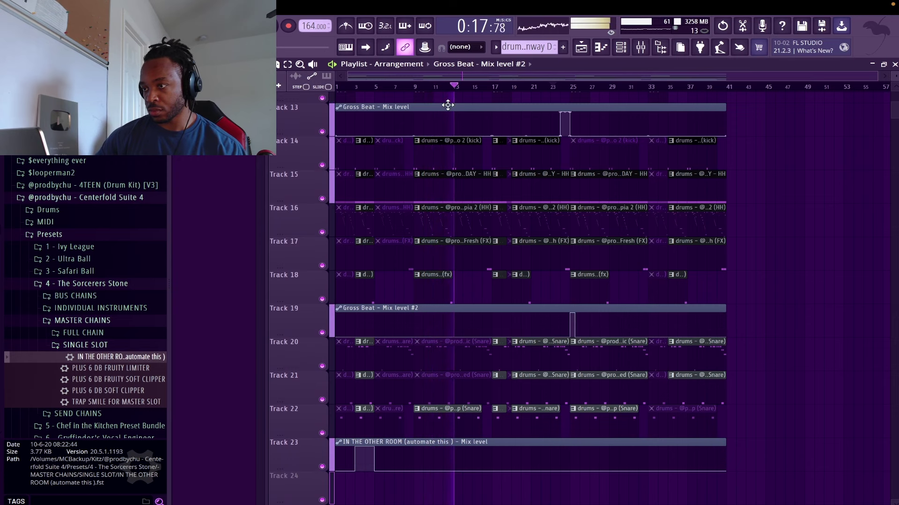
# Play from about bar 24 and add half-bar full-level spikes to the Track 19 automation at bars 26.5 to 27 and 28.5 to 29
pyautogui.scroll(6, 562, 98)
pyautogui.click(564, 91)
pyautogui.scroll(-3, 564, 91)
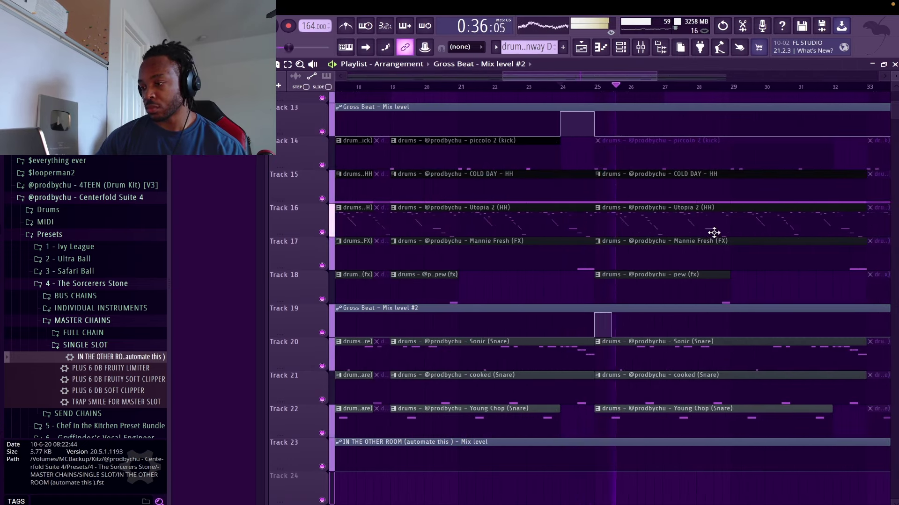
pyautogui.scroll(1, 707, 256)
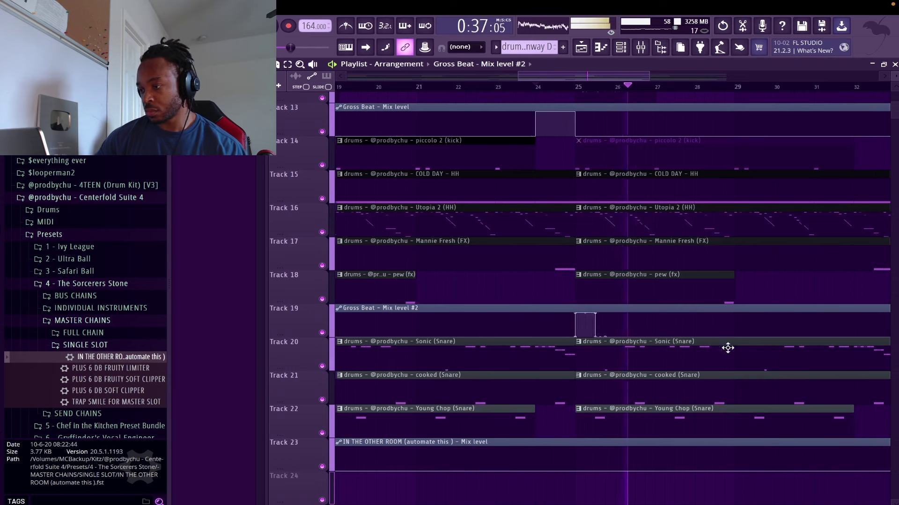
pyautogui.click(638, 331)
pyautogui.moveTo(638, 331); pyautogui.dragTo(636, 312)
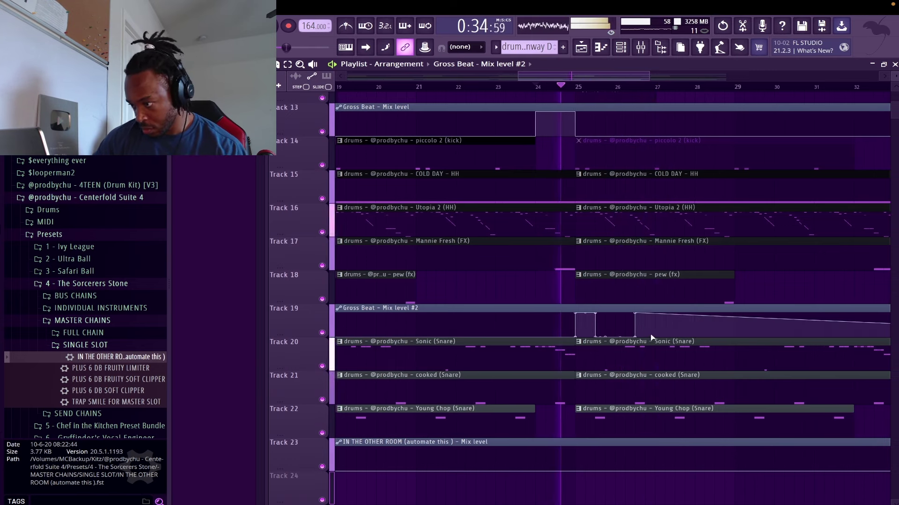
pyautogui.click(655, 324)
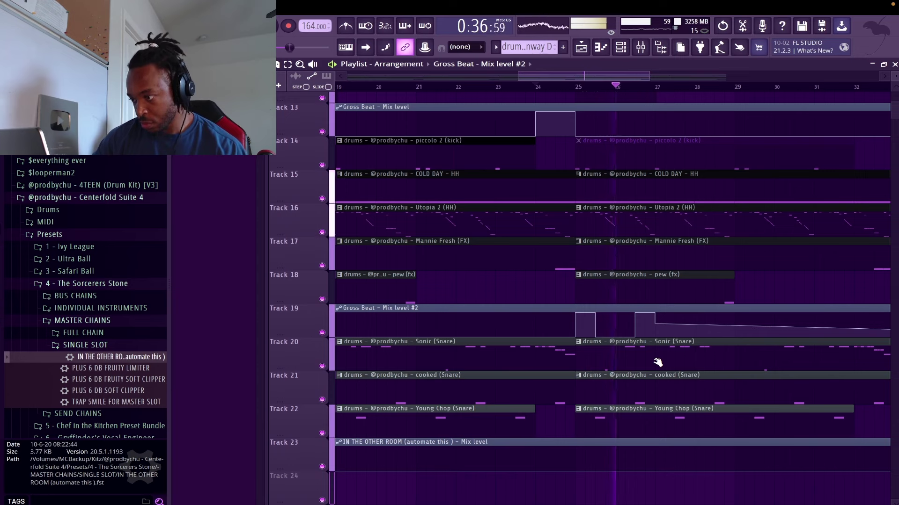
pyautogui.moveTo(658, 340); pyautogui.dragTo(654, 354)
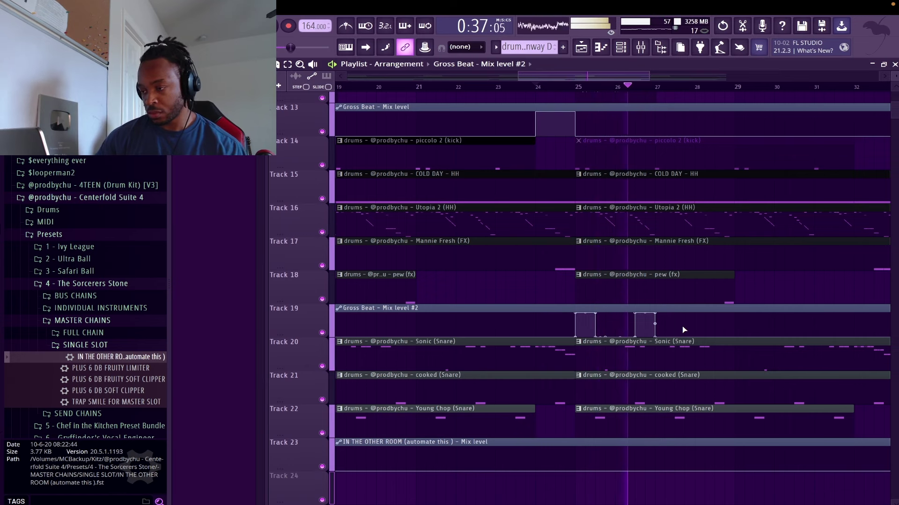
pyautogui.rightClick(715, 329)
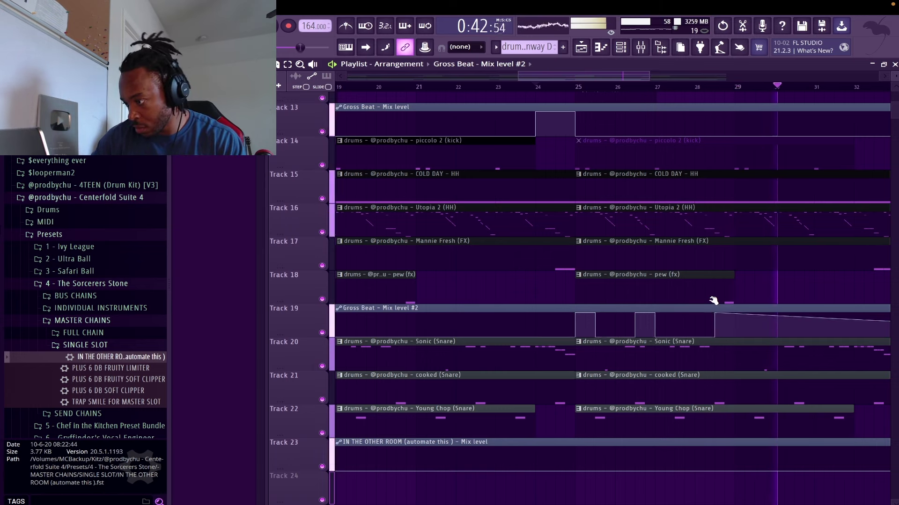
pyautogui.rightClick(734, 318)
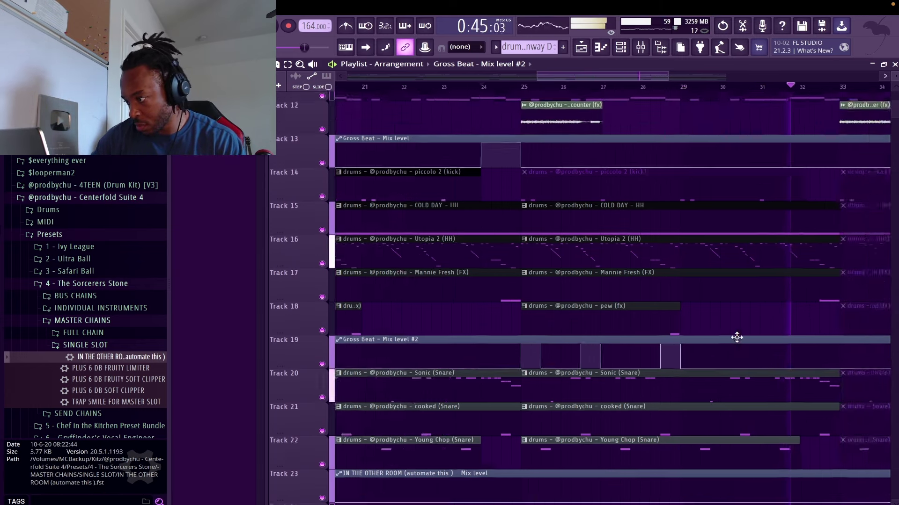
# Add a half-bar full-level spike to the Track 19 mix level automation from bar 34.5 to bar 35
pyautogui.scroll(4, 737, 337)
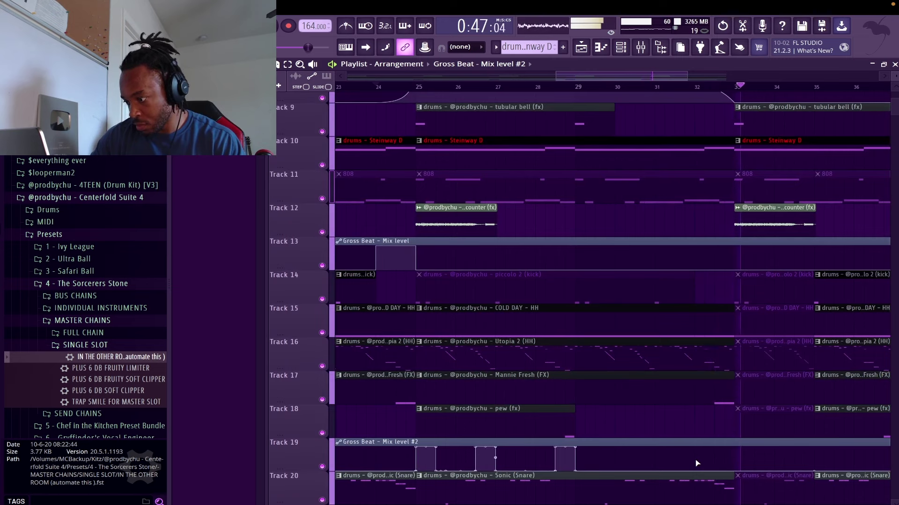
pyautogui.scroll(-1, 725, 457)
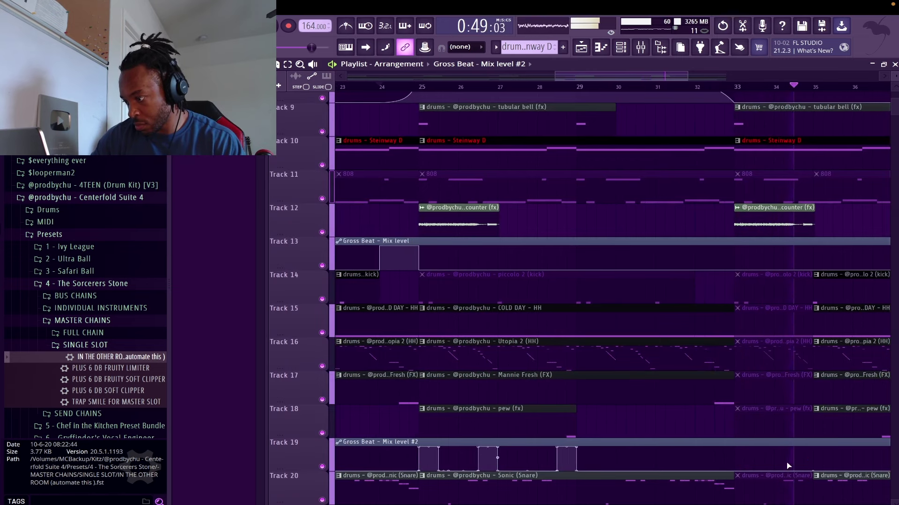
pyautogui.rightClick(794, 468)
pyautogui.rightClick(792, 451)
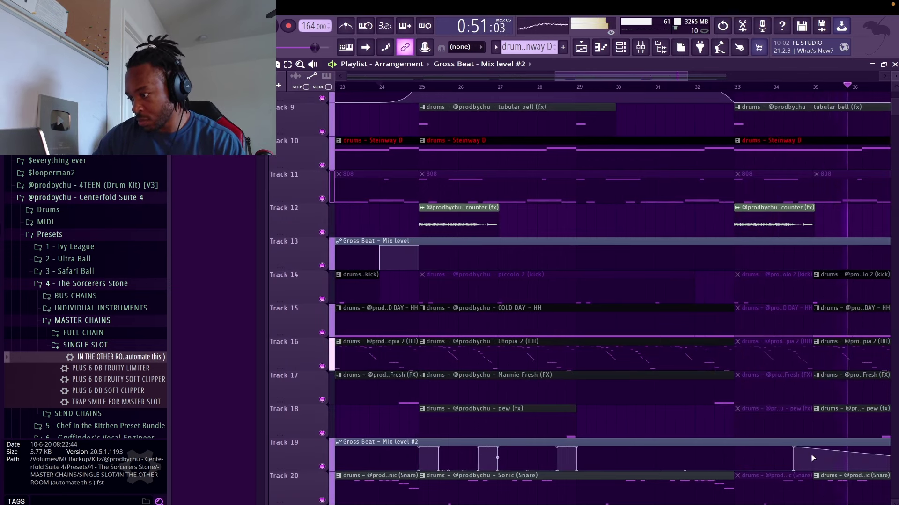
pyautogui.rightClick(812, 456)
# Add a half-bar full-level spike to the Track 19 mix level automation from bar 36.5 to bar 37
pyautogui.scroll(-2, 812, 464)
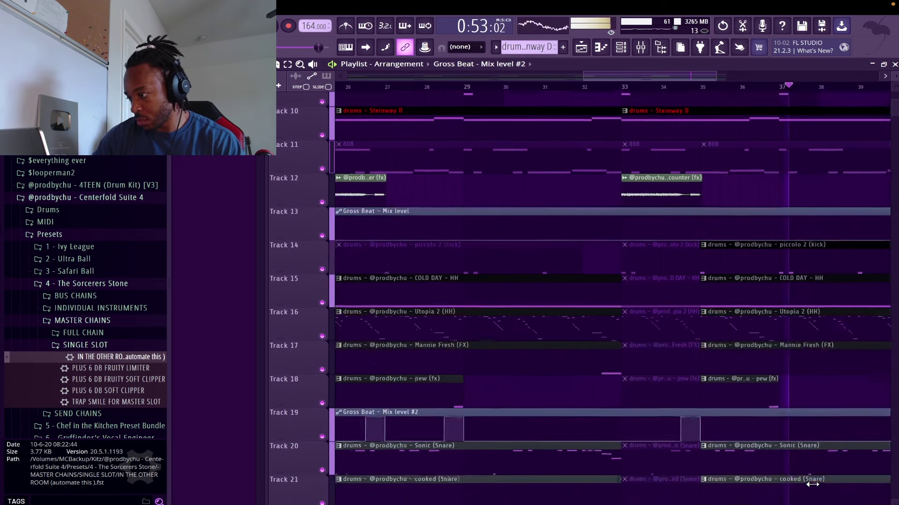
pyautogui.rightClick(754, 395)
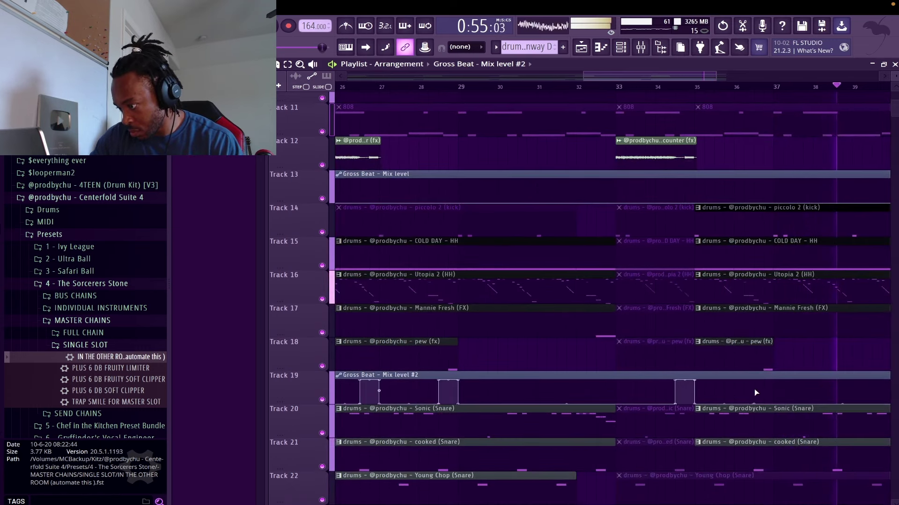
pyautogui.rightClick(754, 389)
pyautogui.rightClick(773, 380)
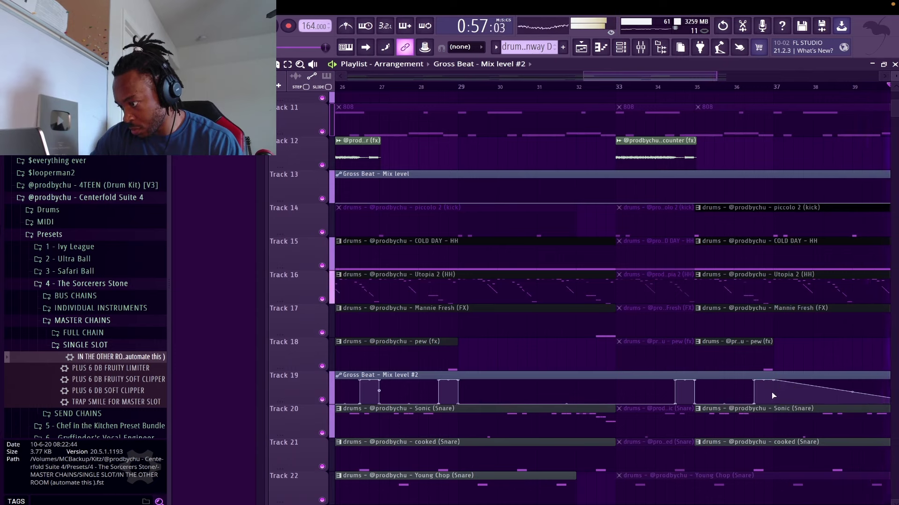
pyautogui.rightClick(772, 401)
# Slice the Track 19 automation at bar 17, delete the part before it and duplicate the remaining clip to bar 41
pyautogui.scroll(-3, 774, 421)
pyautogui.scroll(-2, 773, 422)
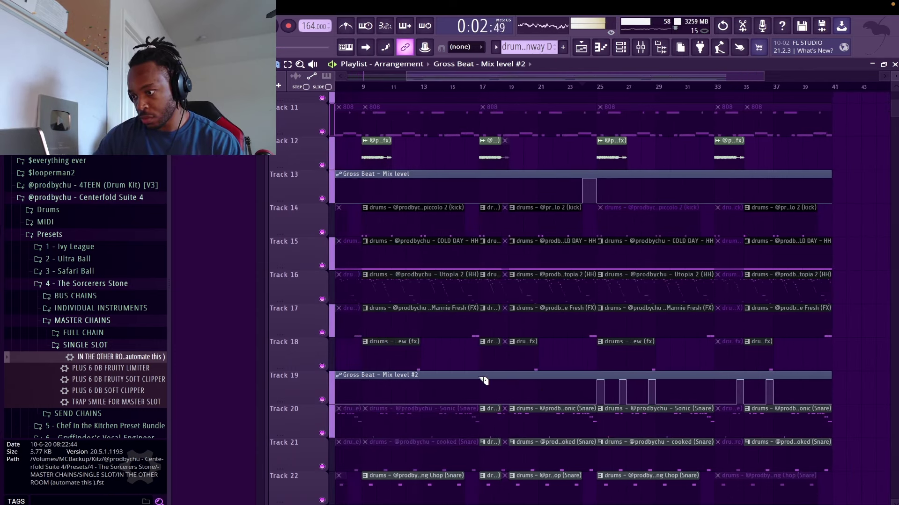
pyautogui.moveTo(480, 378); pyautogui.dragTo(485, 407)
pyautogui.scroll(-3, 485, 407)
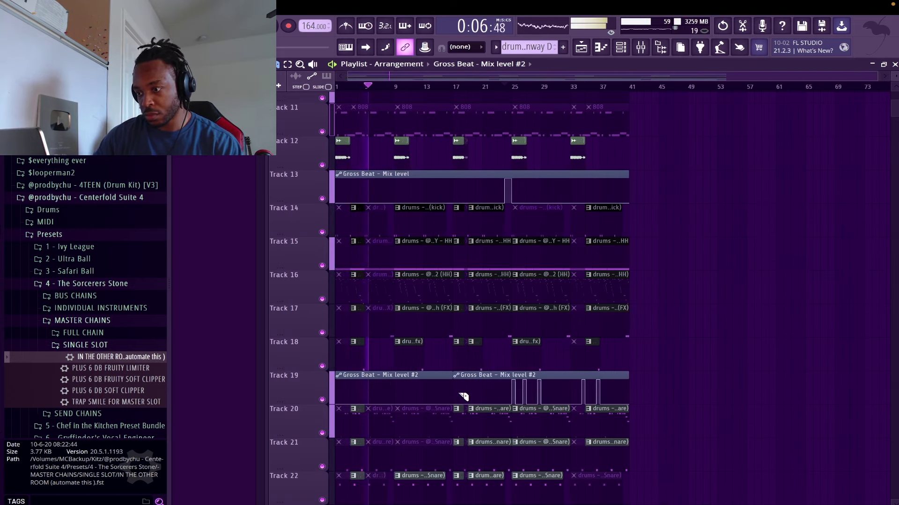
pyautogui.keyDown('super'); pyautogui.click(410, 378); pyautogui.keyUp('super')
pyautogui.press('Delete')
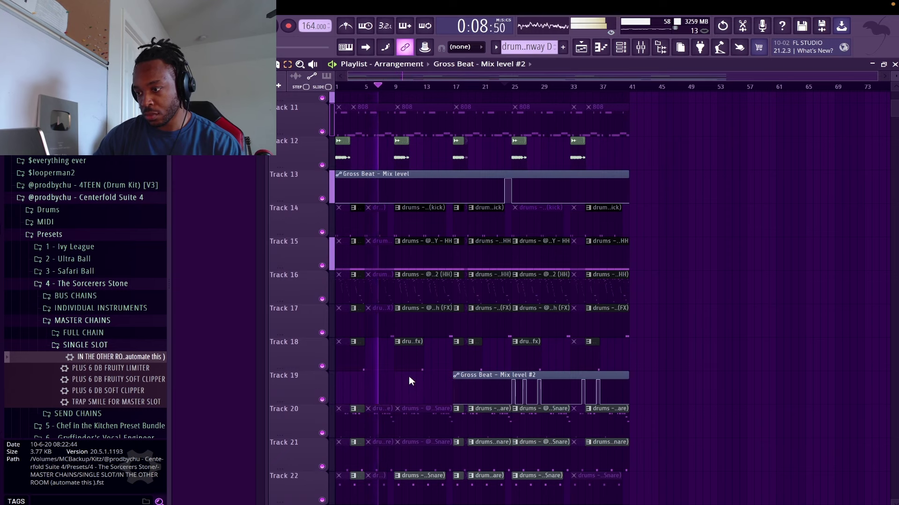
pyautogui.keyDown('super'); pyautogui.click(462, 376); pyautogui.keyUp('super')
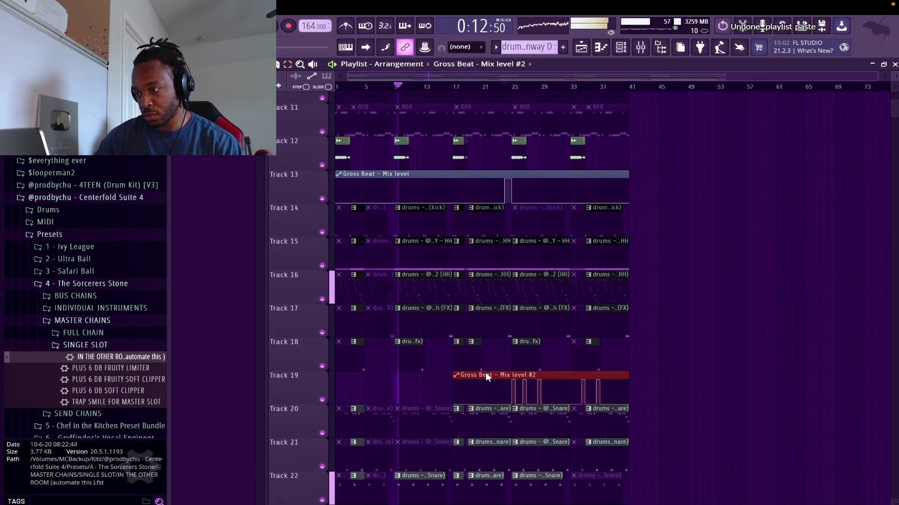
pyautogui.press('super+b')
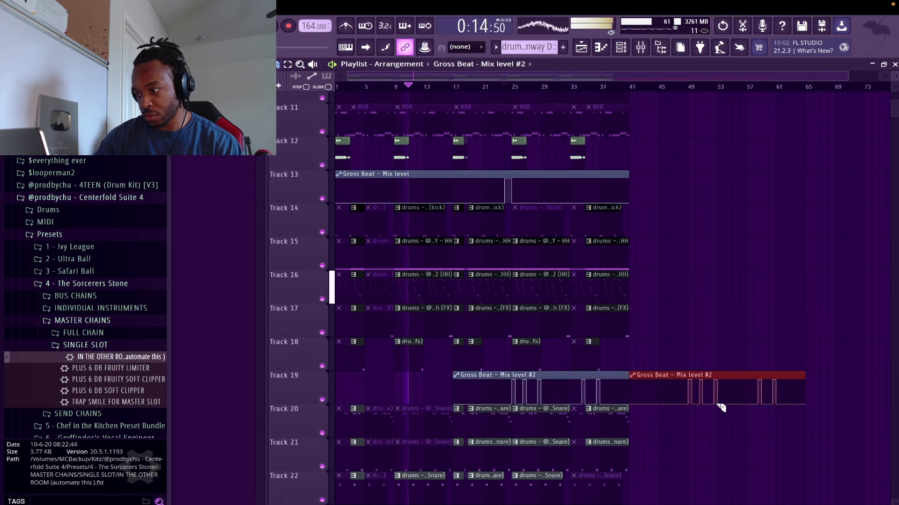
# Slice the duplicated Track 19 automation at bar 53, remove the rest and move the kept piece to bar 1
pyautogui.scroll(5, 721, 407)
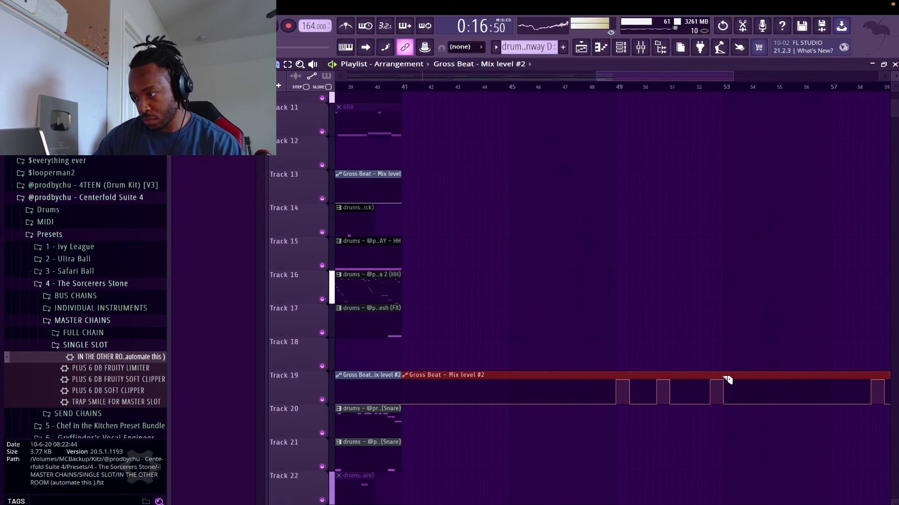
pyautogui.moveTo(724, 378); pyautogui.dragTo(723, 398)
pyautogui.keyDown('super'); pyautogui.rightClick(723, 399); pyautogui.keyUp('super')
pyautogui.rightClick(816, 393)
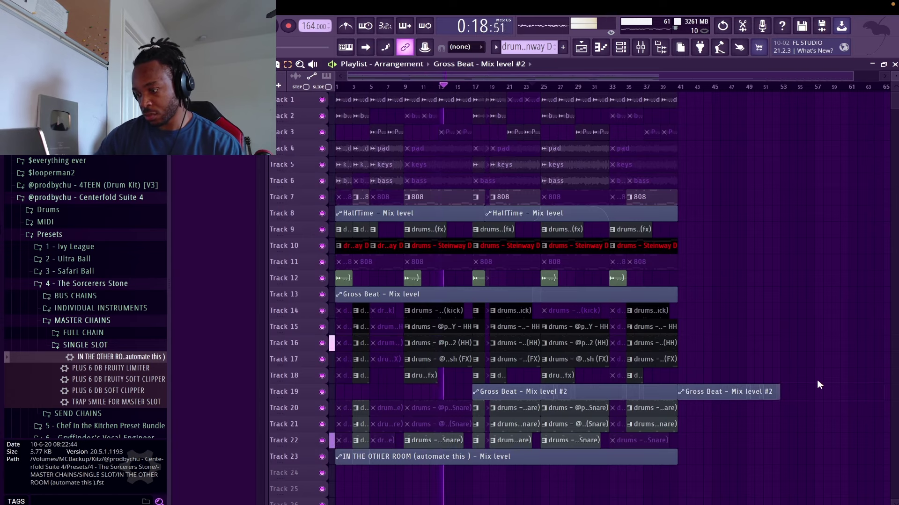
pyautogui.moveTo(772, 389); pyautogui.dragTo(371, 392)
pyautogui.scroll(2, 371, 392)
pyautogui.scroll(2, 370, 392)
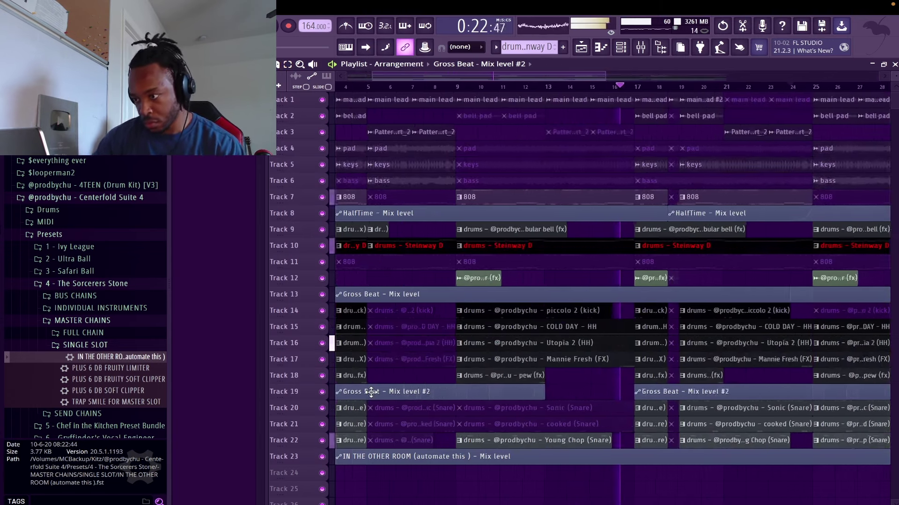
pyautogui.hscroll(-2, 389, 280)
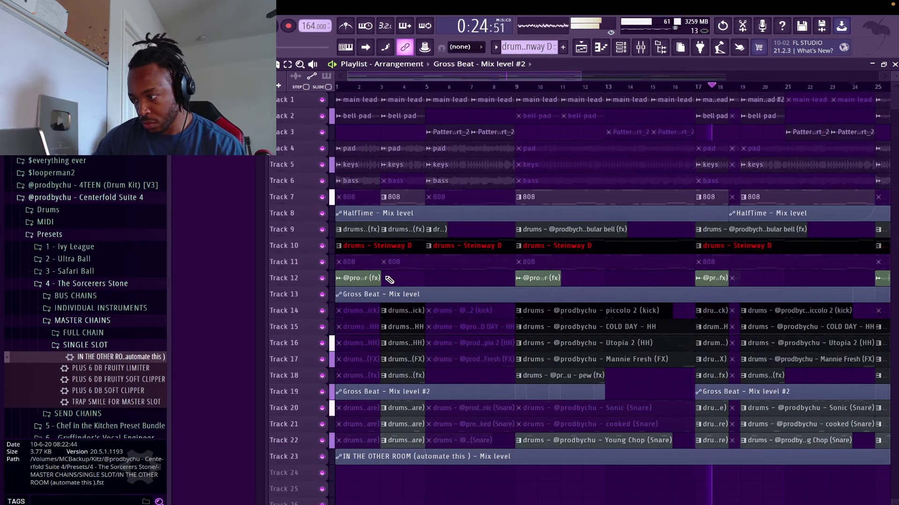
pyautogui.scroll(-3, 389, 280)
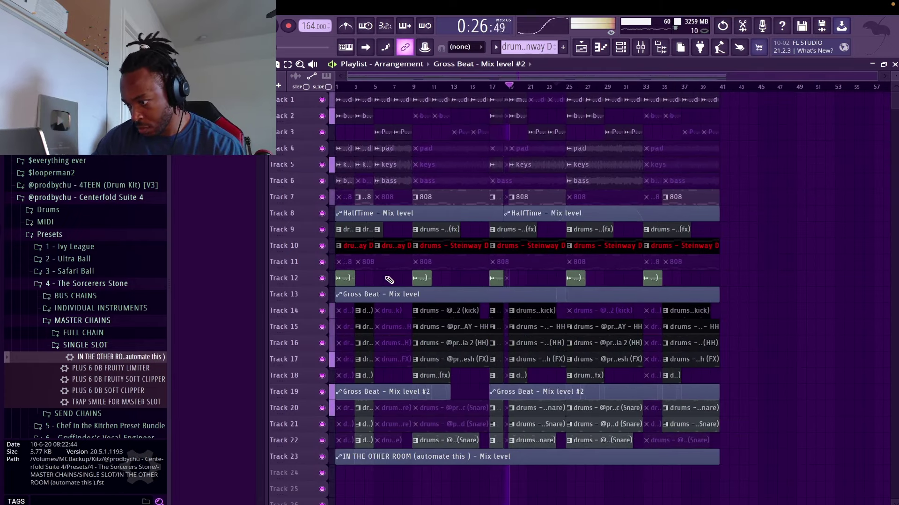
# Undo the move, deletion and slice of the duplicated Track 19 automation clip
pyautogui.hotkey('ctrl', 'z')
pyautogui.hotkey('ctrl', 'z')
pyautogui.hotkey('ctrl', 'z')
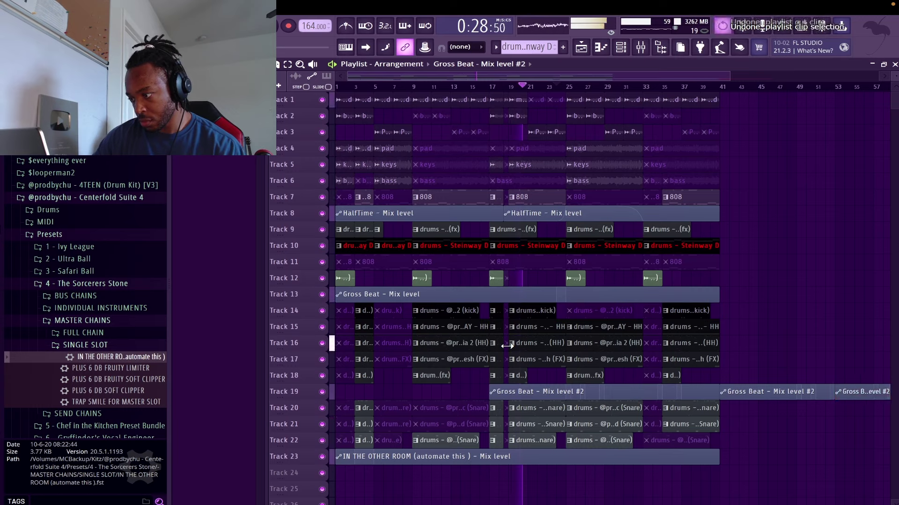
# Slice the duplicated Track 19 automation at bar 57, delete the remainder and move the 16-bar piece to bar 1
pyautogui.scroll(2, 875, 380)
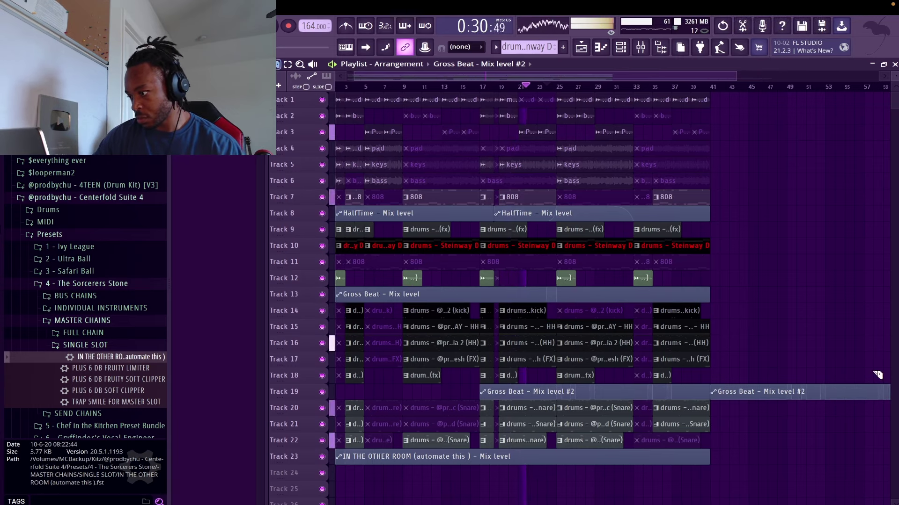
pyautogui.moveTo(861, 386)
pyautogui.mouseDown()
pyautogui.moveTo(861, 399)
pyautogui.moveTo(858, 373)
pyautogui.mouseUp()
pyautogui.scroll(-2, 861, 400)
pyautogui.press('e')
pyautogui.press('Delete')
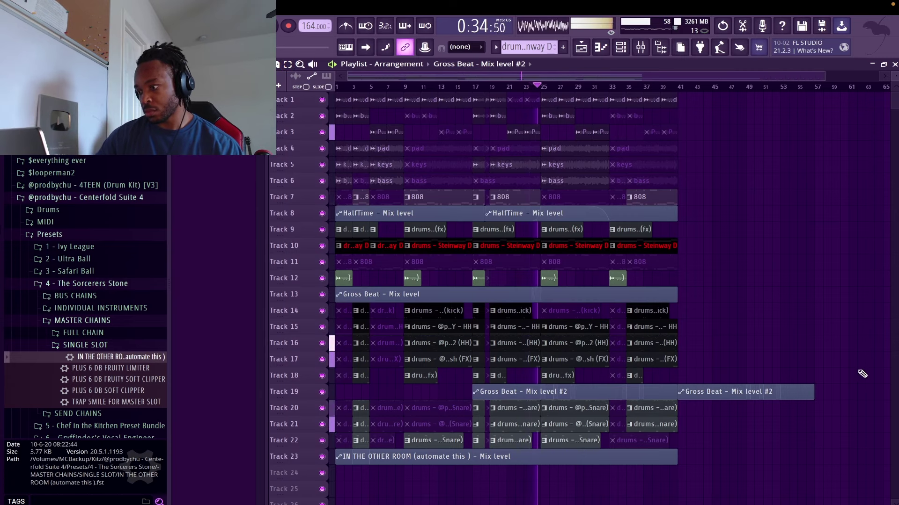
pyautogui.moveTo(786, 392); pyautogui.dragTo(444, 392)
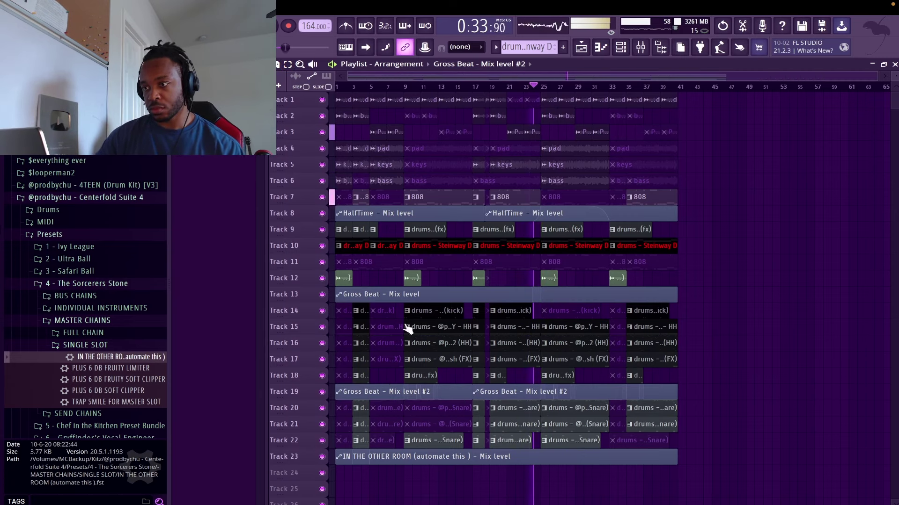
# Restart playback from bar 1 and listen to the opening with the copied automation
pyautogui.press('space')
pyautogui.press('space')
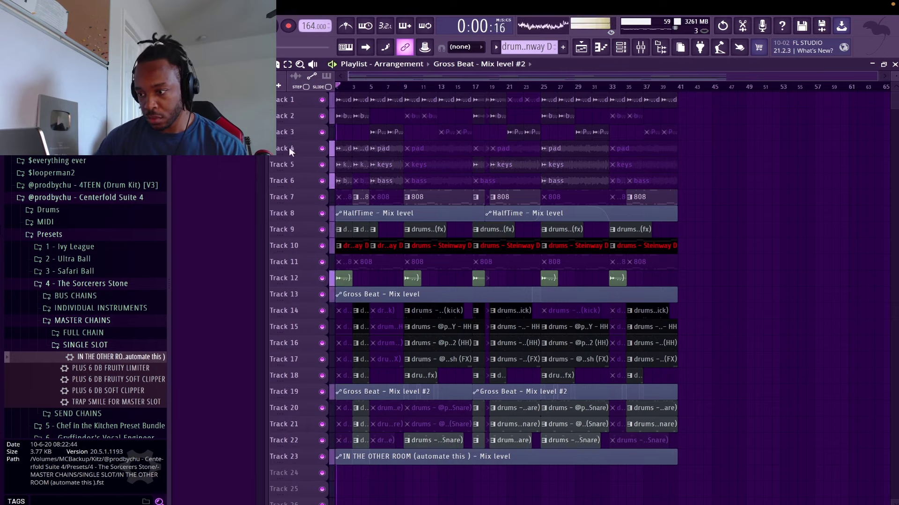
pyautogui.scroll(5, 295, 223)
pyautogui.scroll(-2, 296, 222)
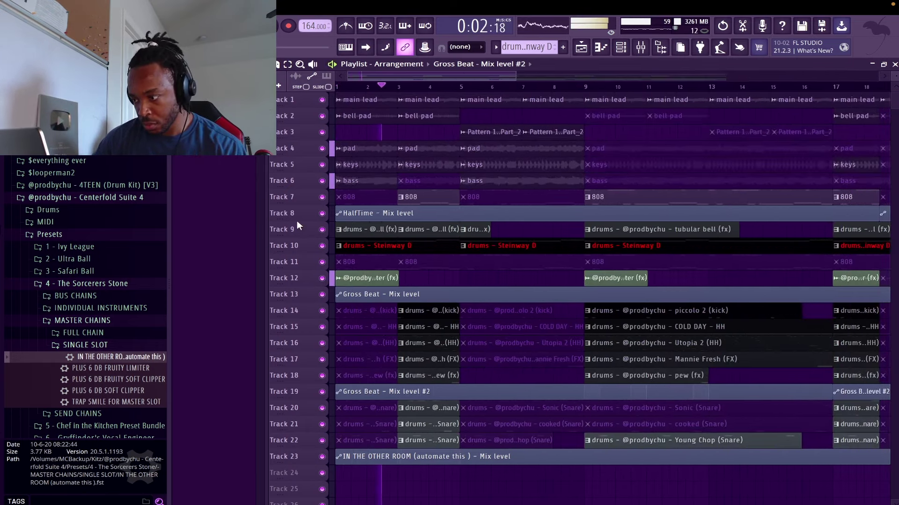
pyautogui.scroll(-3, 296, 222)
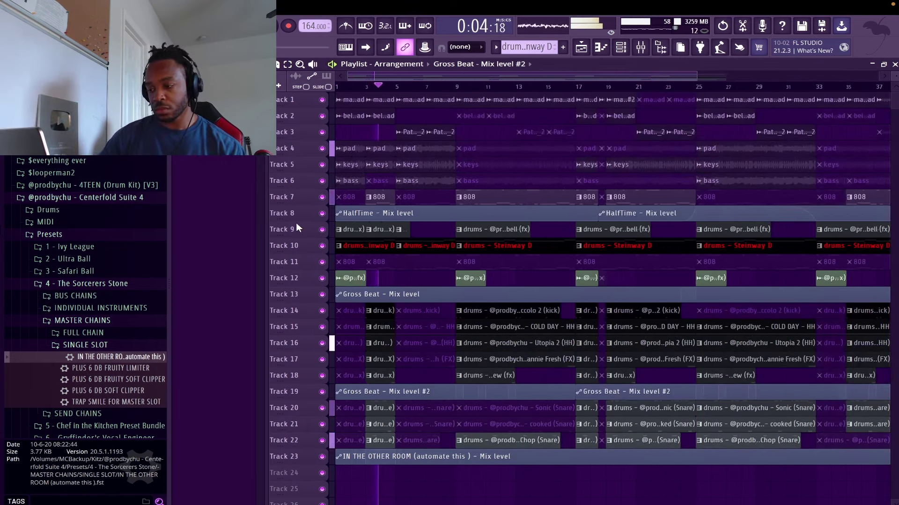
# Move Tonal Balance Control 2, TR5 Classic Clipper and Neutron 4 down one slot each on the master to free slot 4
pyautogui.click(641, 47)
pyautogui.click(777, 179)
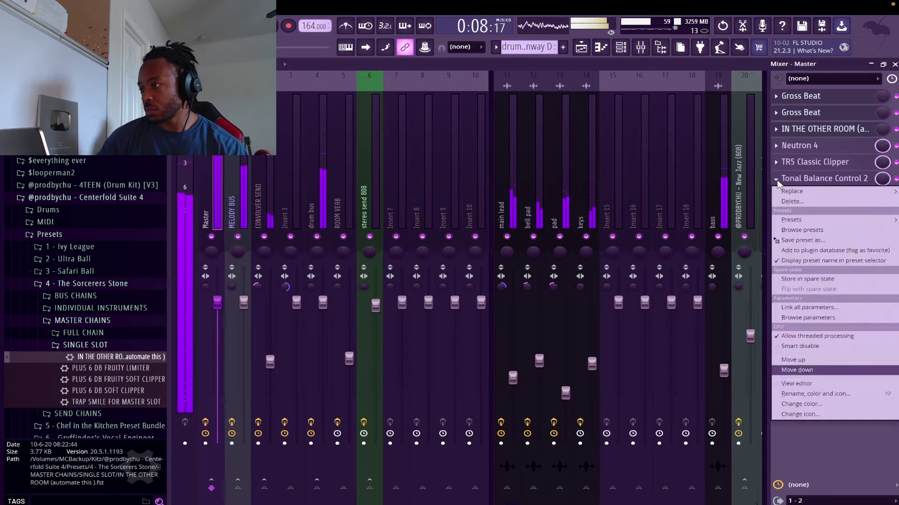
pyautogui.press('d')
pyautogui.click(777, 162)
pyautogui.press('d')
pyautogui.click(777, 146)
pyautogui.press('d')
# Search the effect plugins for "love" and load Fruity Love Philter into the master's slot 4
pyautogui.click(777, 147)
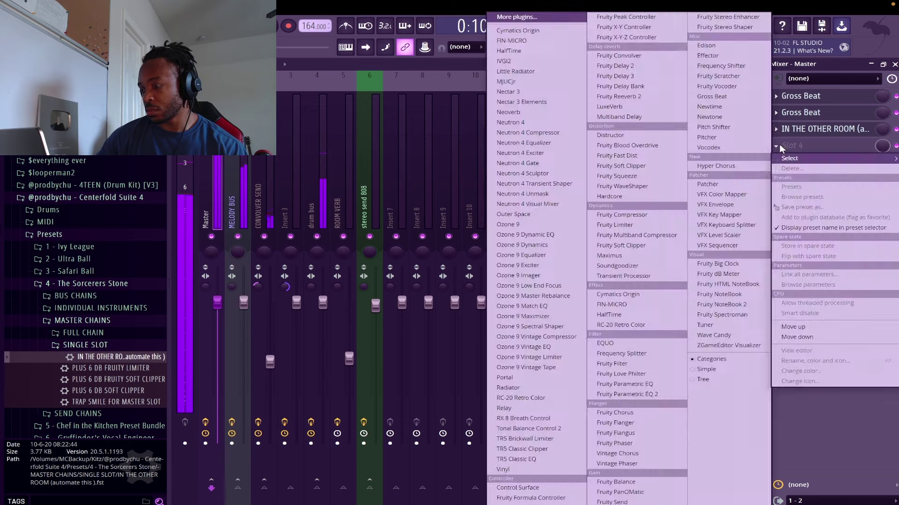
pyautogui.click(517, 17)
pyautogui.write('love')
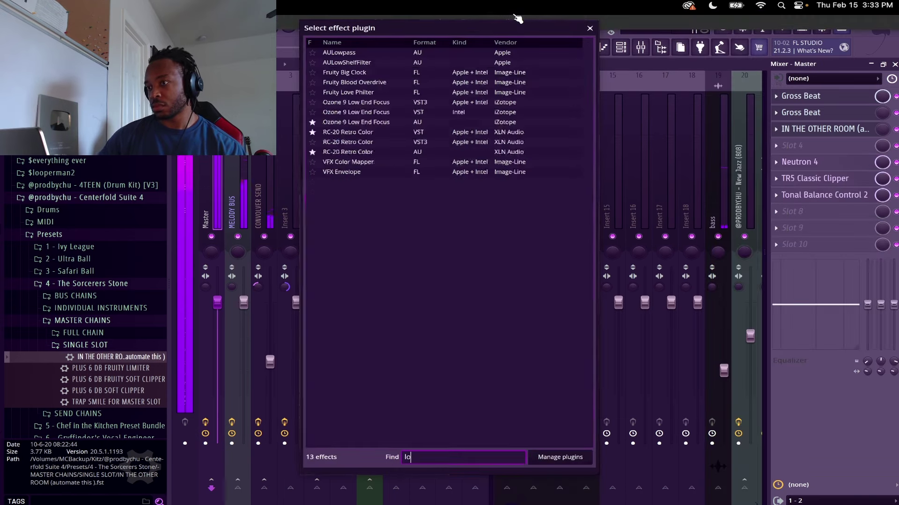
pyautogui.click(373, 54)
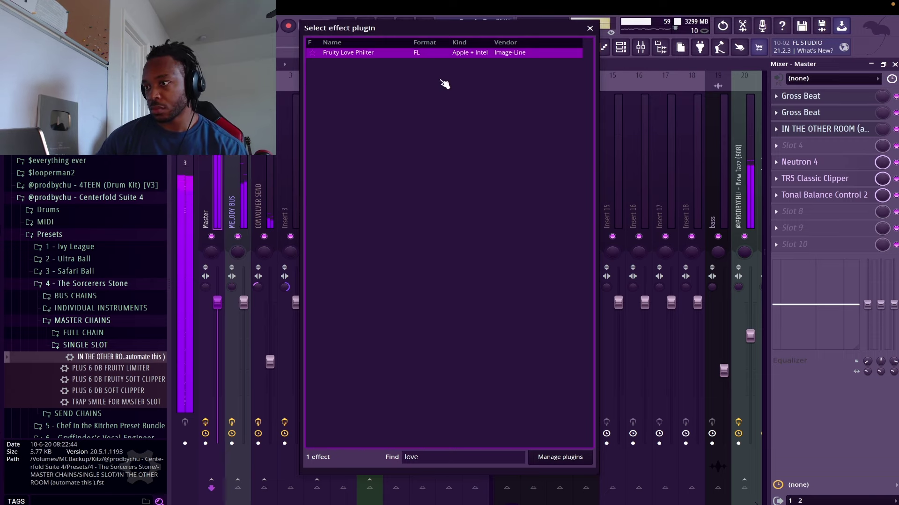
pyautogui.doubleClick(427, 54)
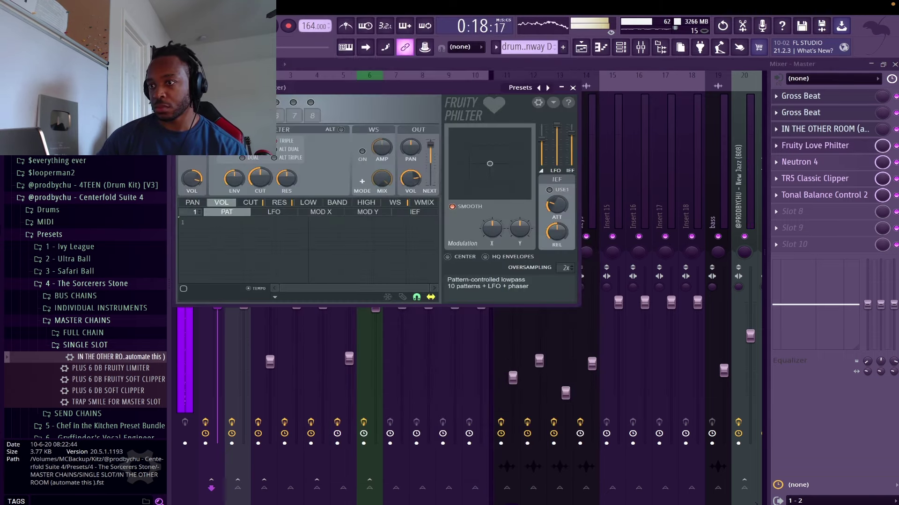
# Create an automation clip for Fruity Love Philter's mix level on the master and close the plugin's window
pyautogui.click(180, 87)
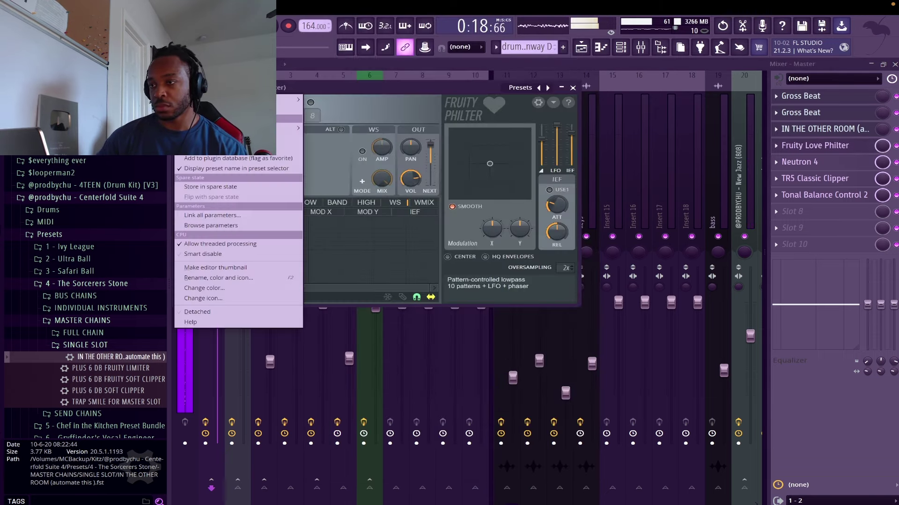
pyautogui.click(357, 87)
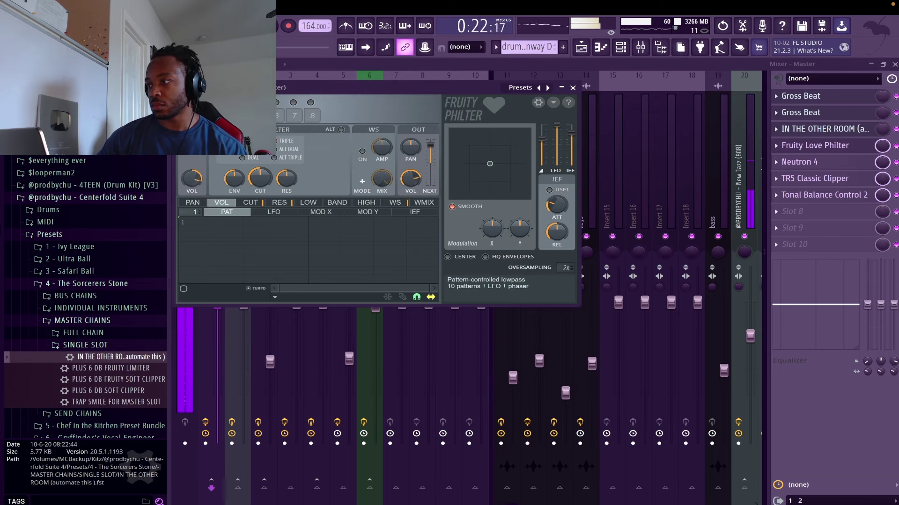
pyautogui.click(882, 145)
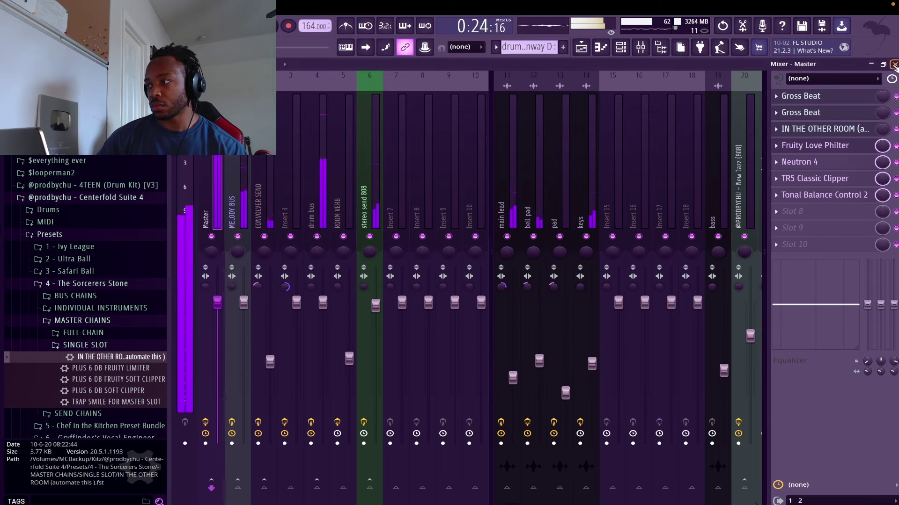
pyautogui.click(825, 149)
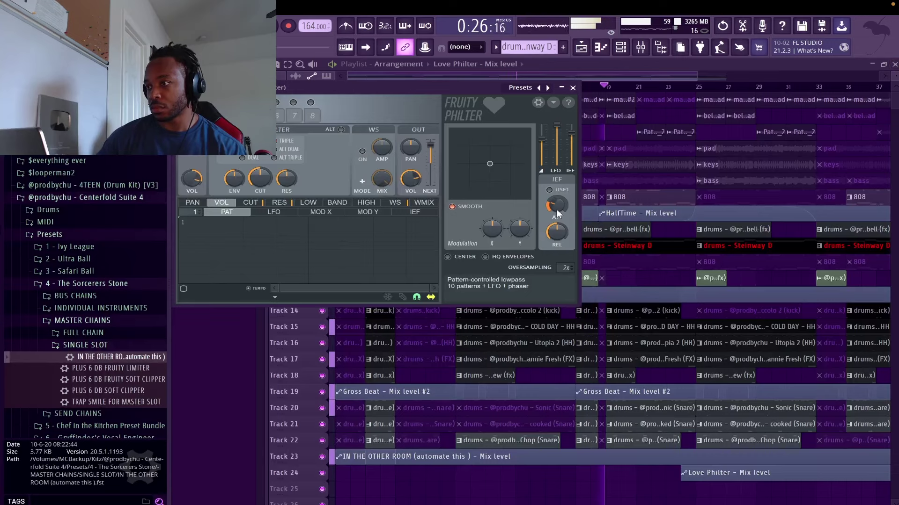
pyautogui.click(573, 88)
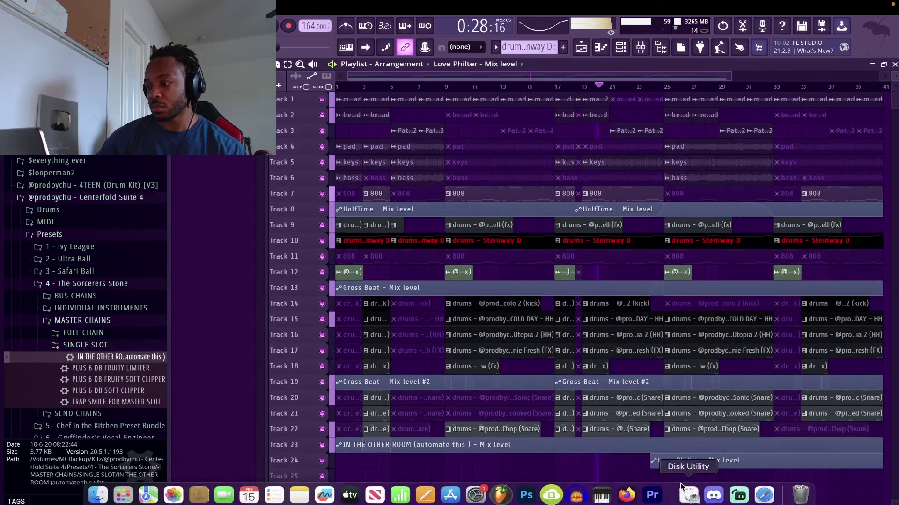
# Move the Love Philter mix level clip on Track 24 to bar 1 and extend it to the arrangement's end at bar 41
pyautogui.moveTo(680, 466); pyautogui.dragTo(261, 453)
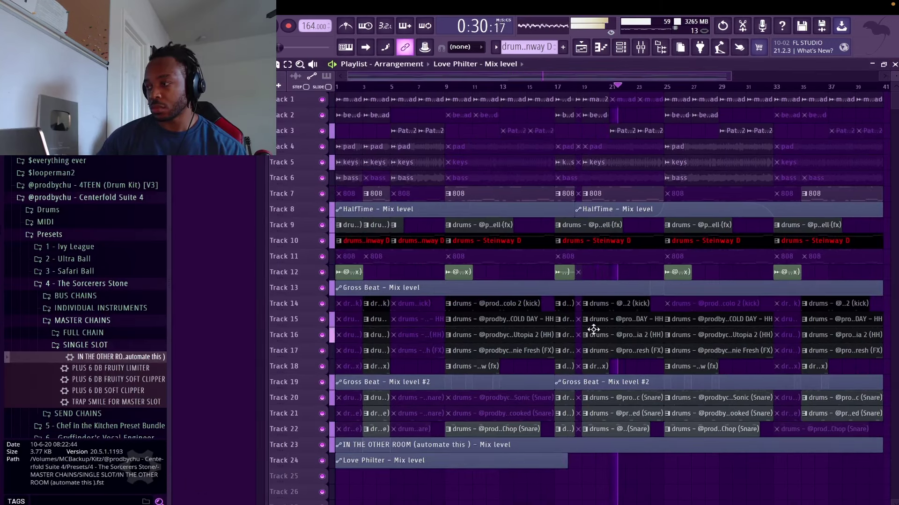
pyautogui.moveTo(572, 457); pyautogui.dragTo(869, 440)
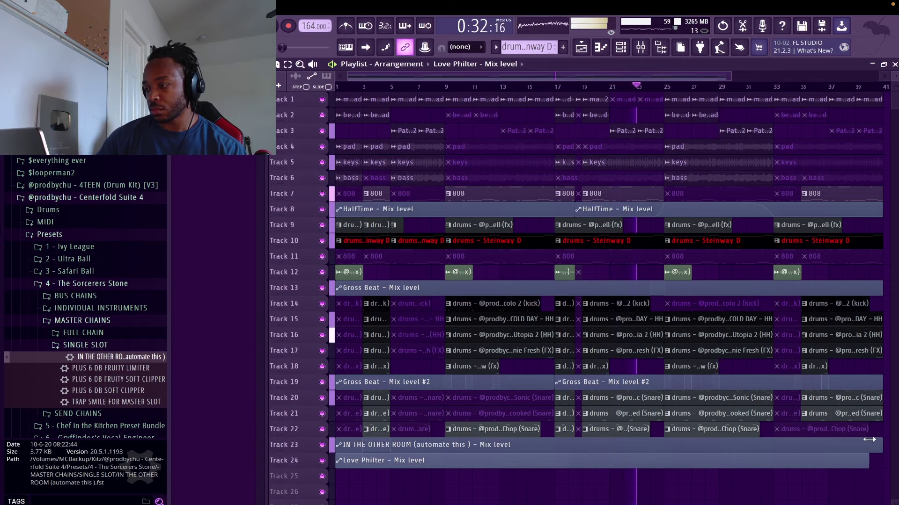
# Shape the Track 24 Love Philter mix level to hit zero at bar 21 and rise in a rounded curve to full at bar 25
pyautogui.moveTo(895, 77); pyautogui.dragTo(895, 96)
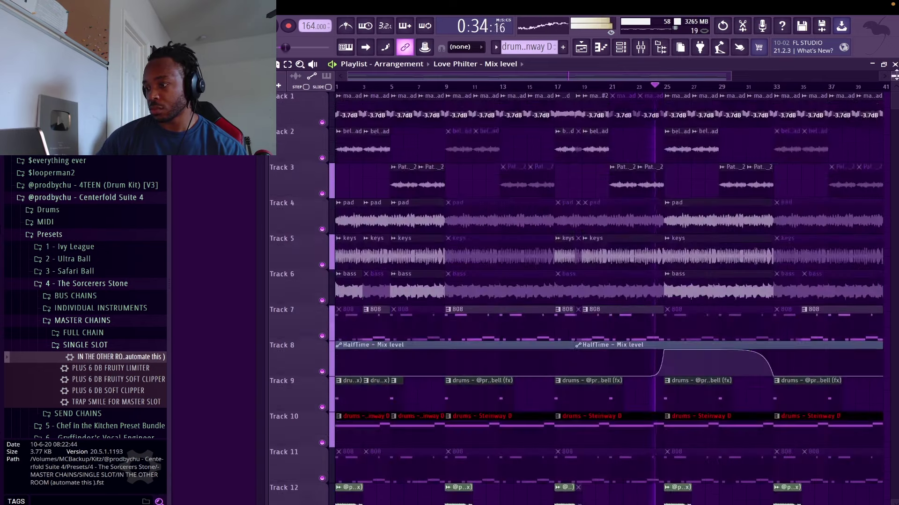
pyautogui.scroll(-15, 836, 179)
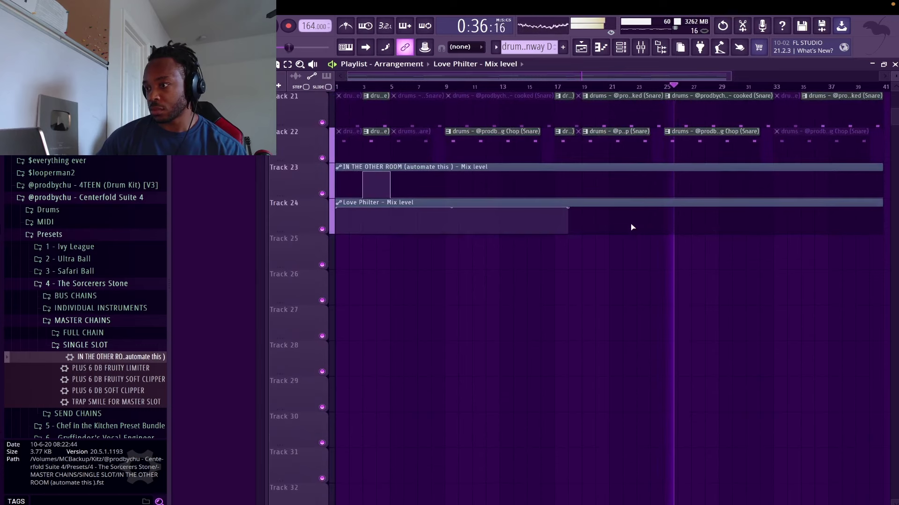
pyautogui.moveTo(570, 206); pyautogui.dragTo(686, 196)
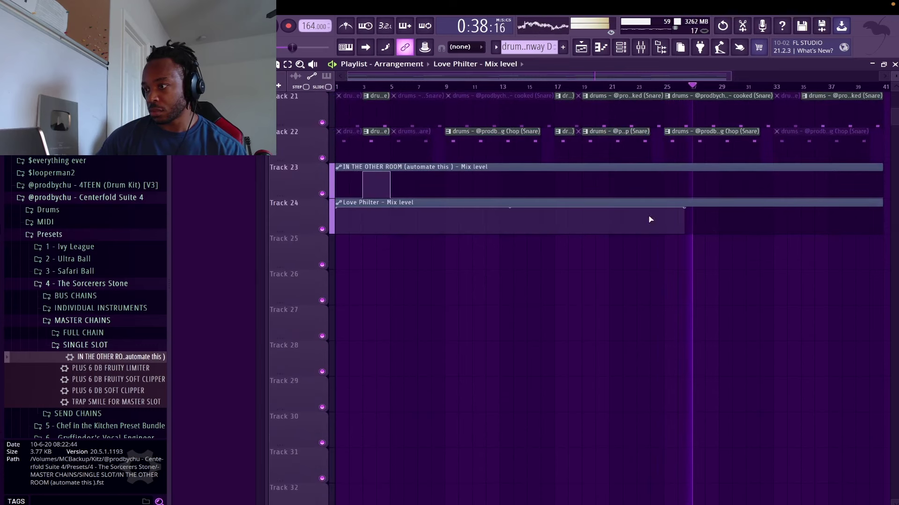
pyautogui.rightClick(610, 230)
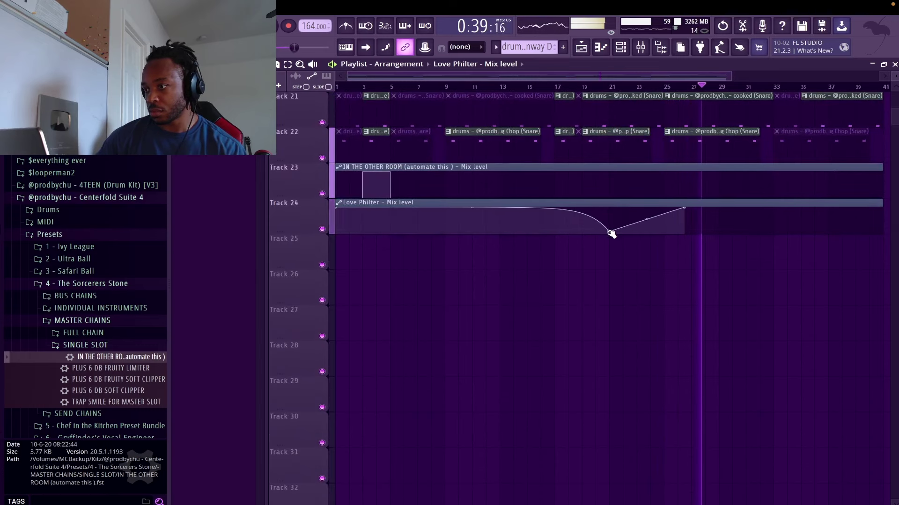
pyautogui.rightClick(665, 209)
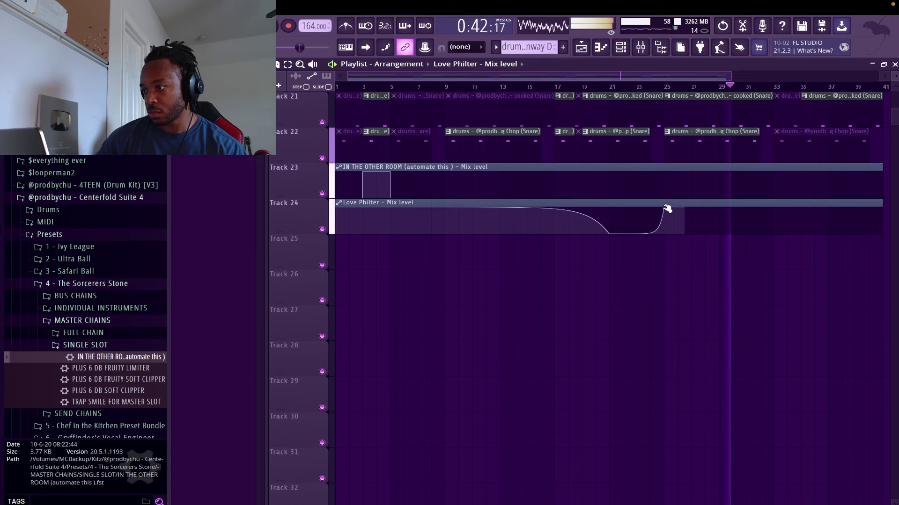
pyautogui.rightClick(638, 233)
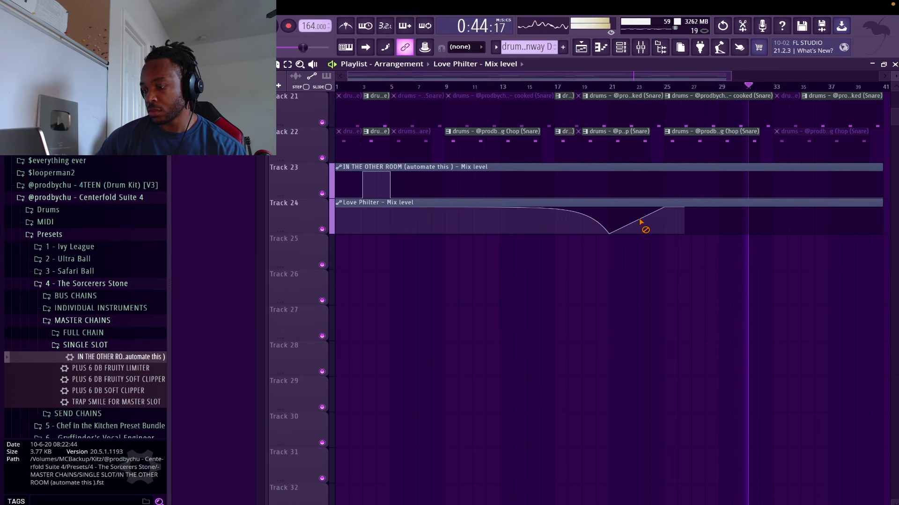
pyautogui.moveTo(638, 221); pyautogui.dragTo(636, 208)
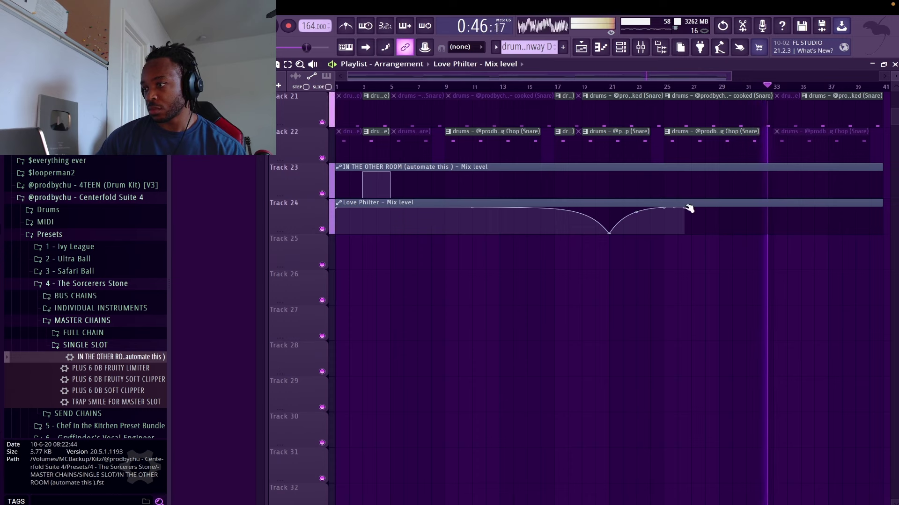
# Drop the Track 24 envelope to zero at bar 25, hold it there to bar 41, and lower the bar 1 start point to zero
pyautogui.rightClick(664, 233)
pyautogui.press('super+z')
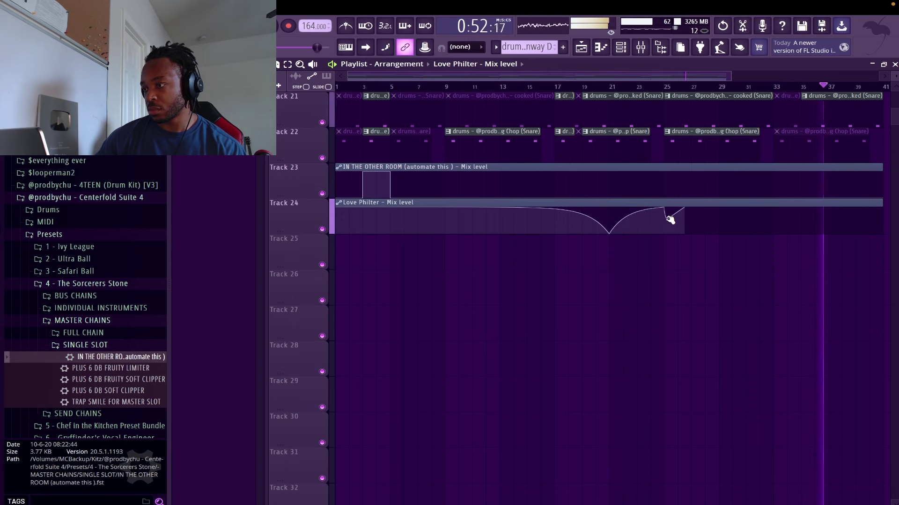
pyautogui.rightClick(664, 232)
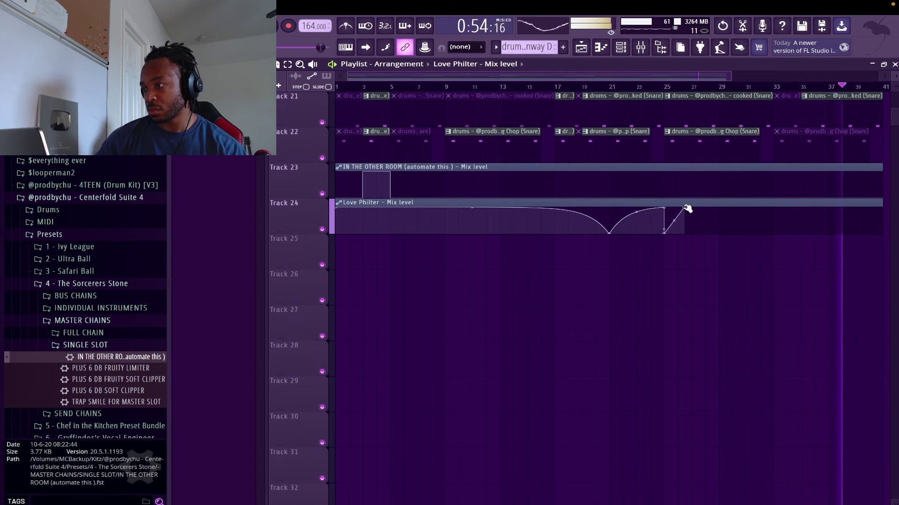
pyautogui.moveTo(684, 206); pyautogui.dragTo(883, 267)
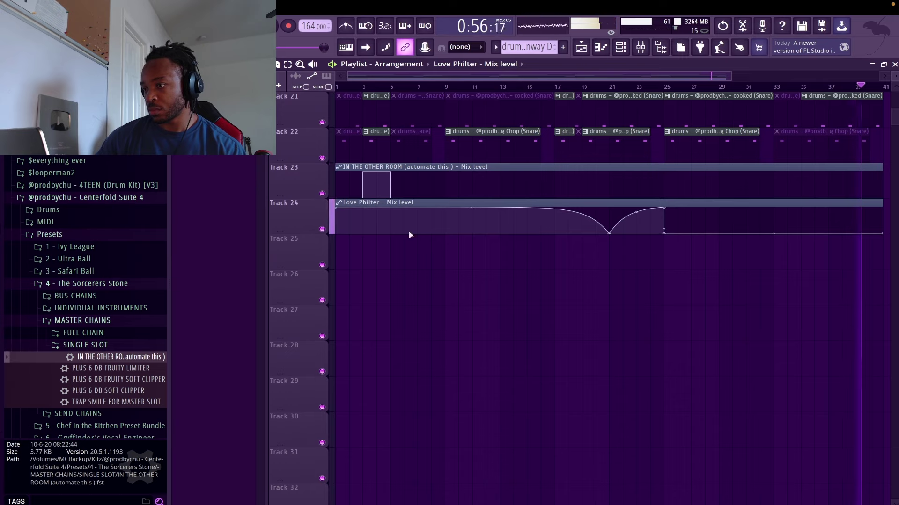
pyautogui.moveTo(337, 207); pyautogui.dragTo(330, 249)
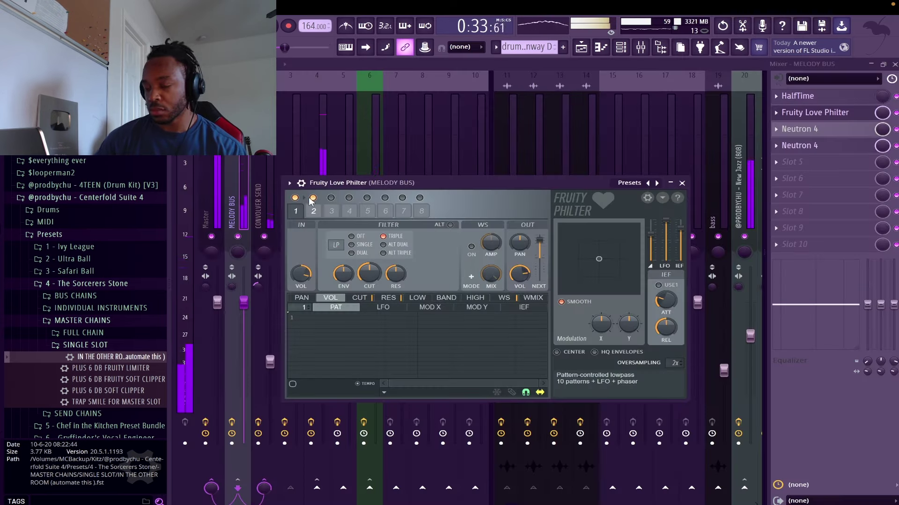
# Load the Default preset in Fruity Love Philter on the MELODY BUS
pyautogui.click(288, 183)
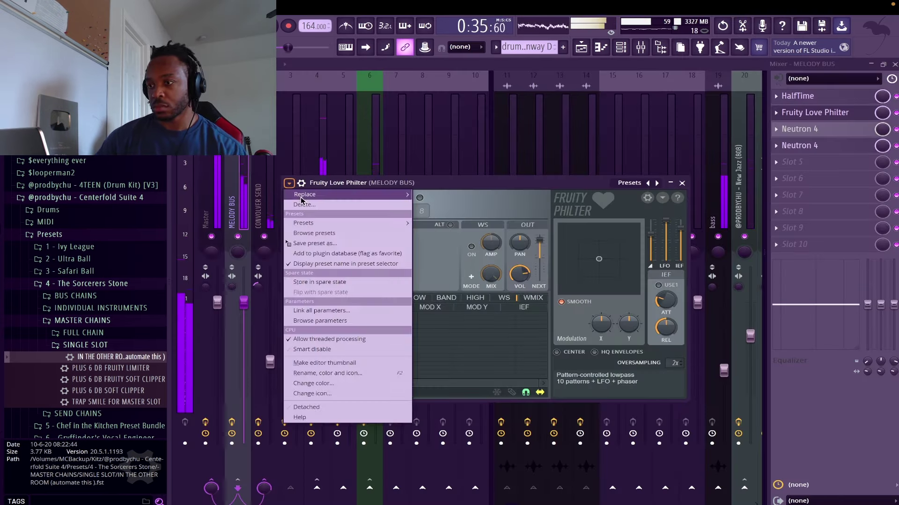
pyautogui.moveTo(301, 196)
pyautogui.moveTo(304, 223)
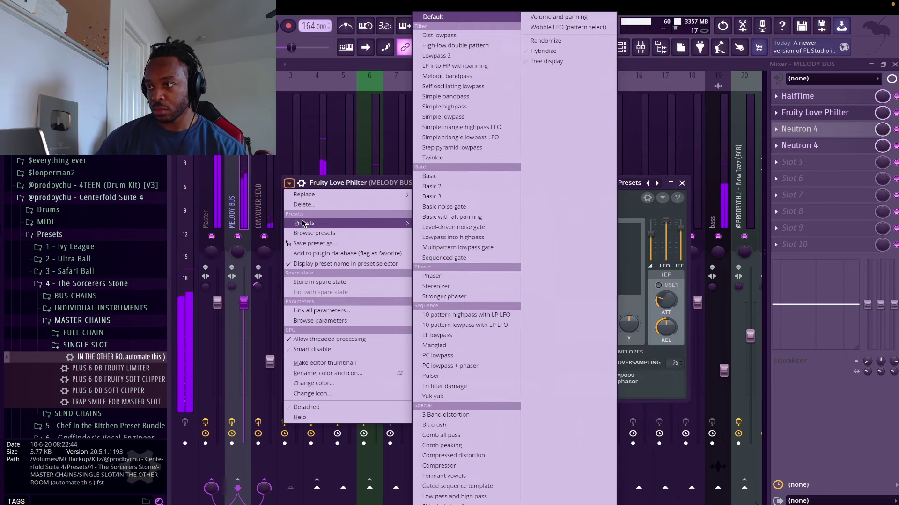
pyautogui.click(431, 18)
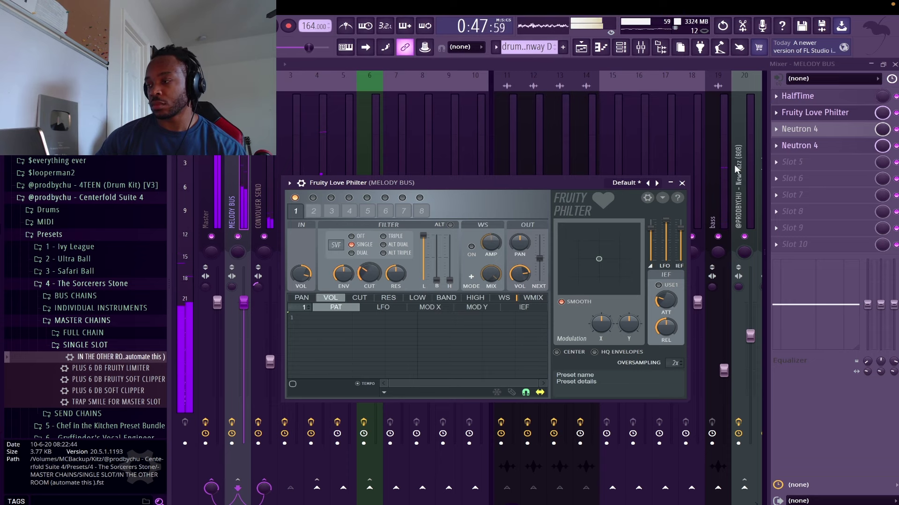
# Create an automation clip for the MELODY BUS Love Philter's mix level and close the mixer and plugin windows
pyautogui.rightClick(878, 114)
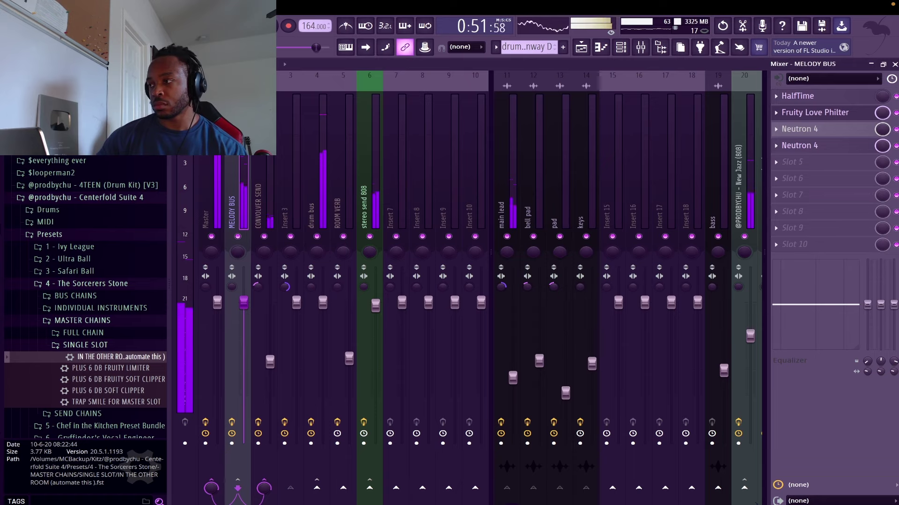
pyautogui.click(895, 64)
pyautogui.press('Escape')
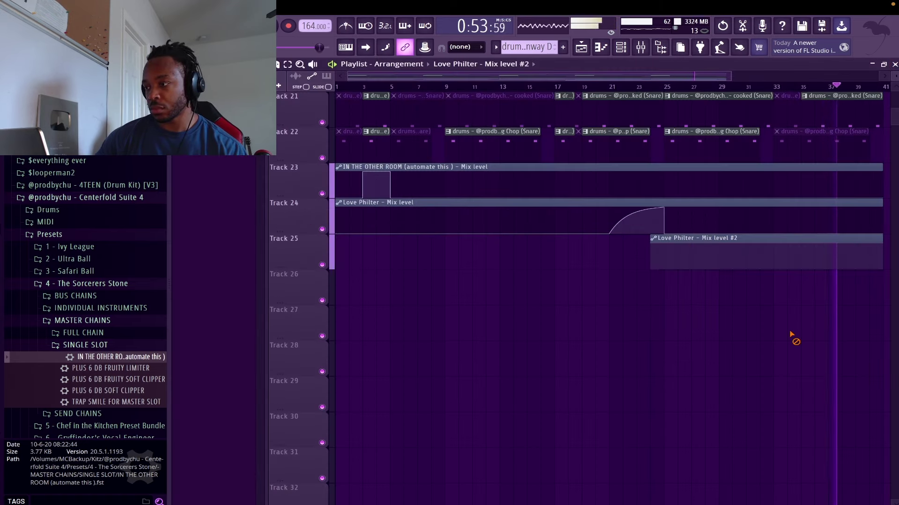
# Move the new Love Philter mix level clip on Track 25 to bar 1 and extend it to the arrangement's end at bar 41
pyautogui.scroll(-5, 794, 338)
pyautogui.scroll(3, 773, 323)
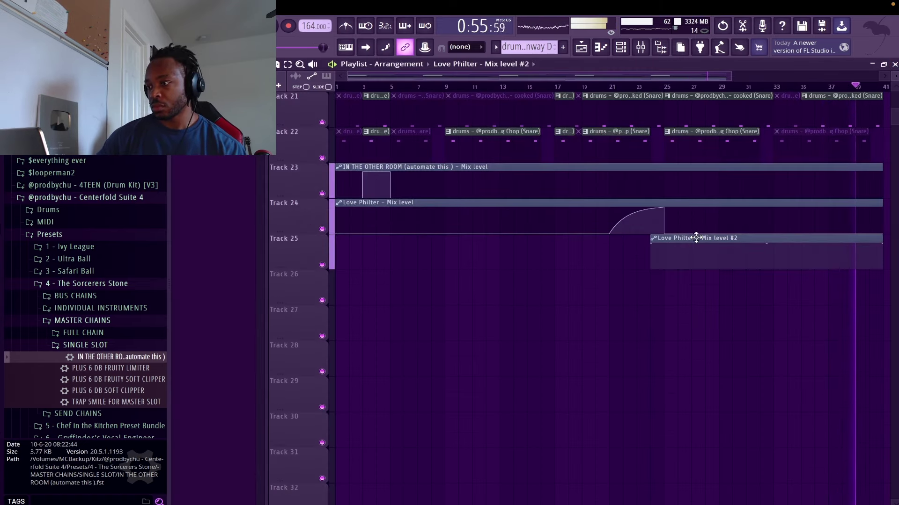
pyautogui.moveTo(659, 234); pyautogui.dragTo(344, 234)
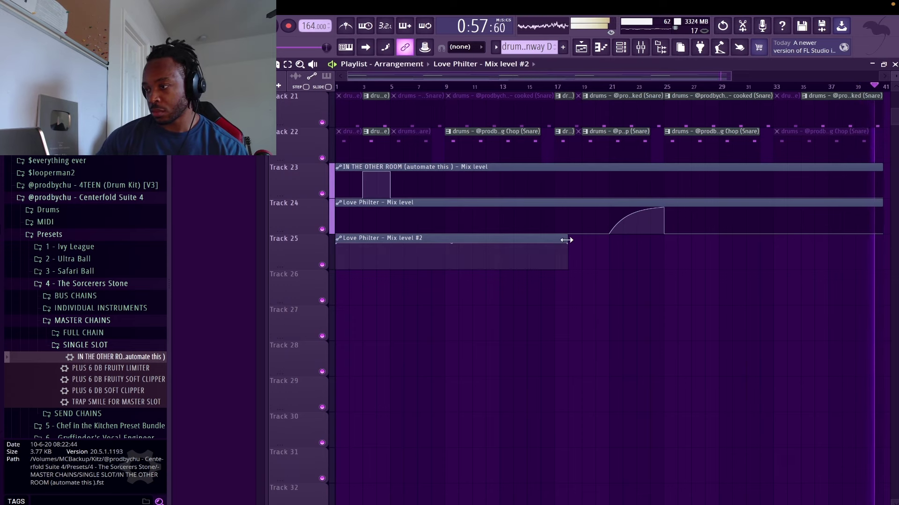
pyautogui.moveTo(567, 239); pyautogui.dragTo(813, 229)
pyautogui.scroll(-3, 495, 258)
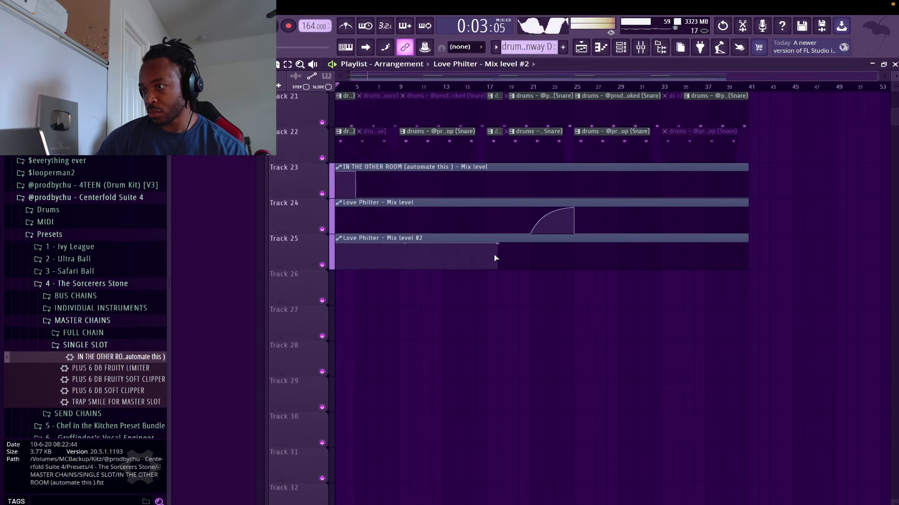
# Shape the Track 25 mix level to stay at zero until bar 29, jump to full, and curve down to zero at bar 33
pyautogui.scroll(3, 420, 259)
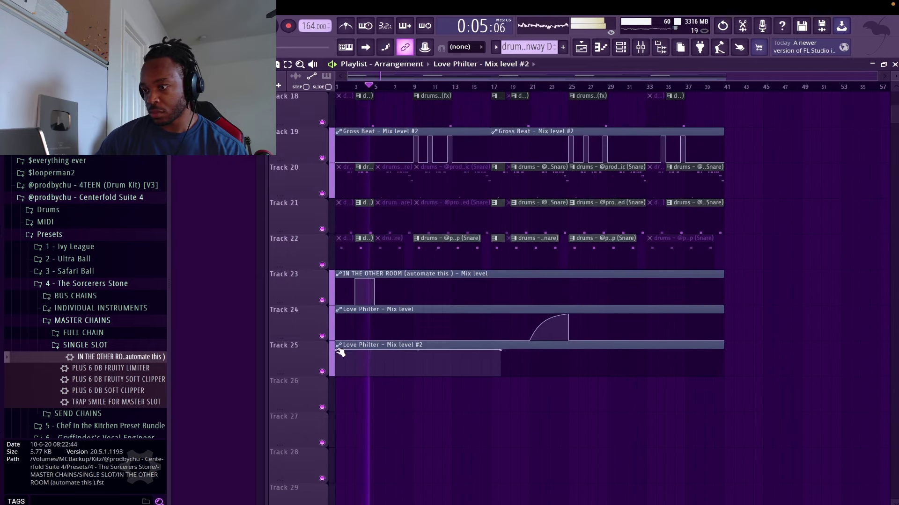
pyautogui.moveTo(335, 350); pyautogui.dragTo(335, 409)
pyautogui.moveTo(503, 352); pyautogui.dragTo(648, 421)
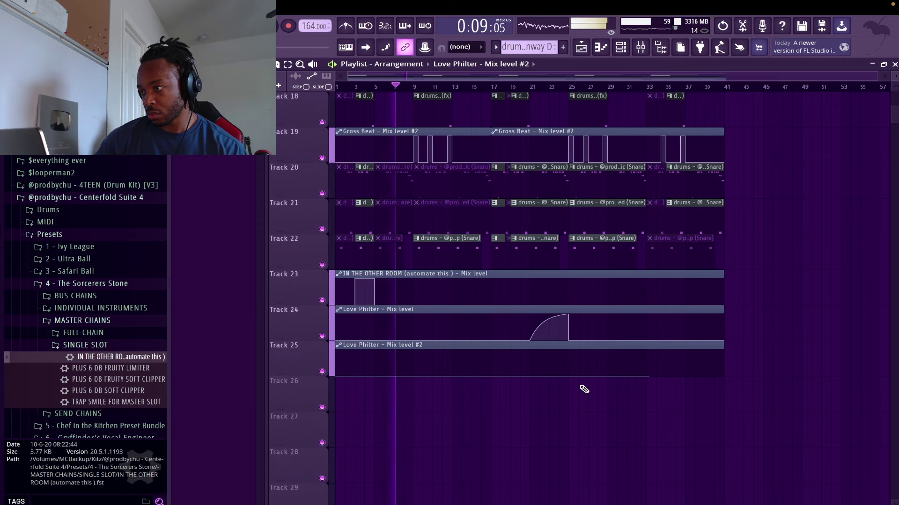
pyautogui.scroll(2, 595, 388)
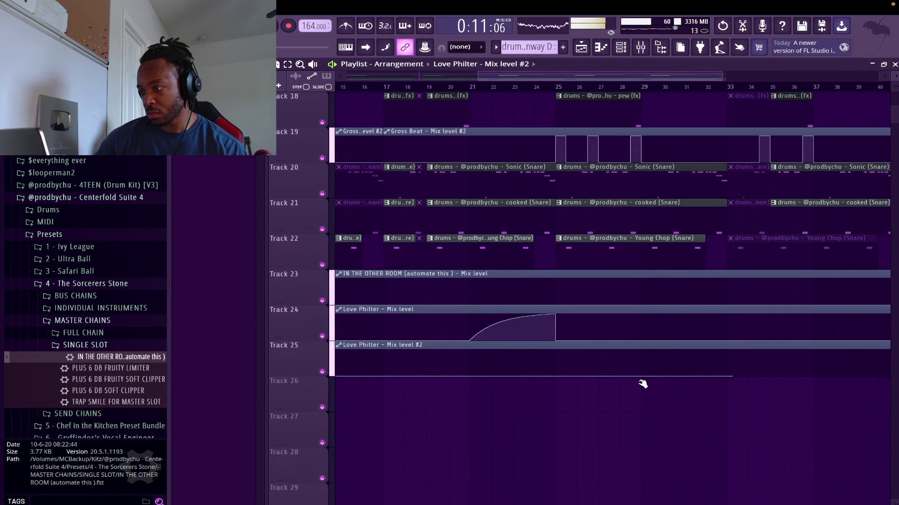
pyautogui.moveTo(641, 376); pyautogui.dragTo(644, 351)
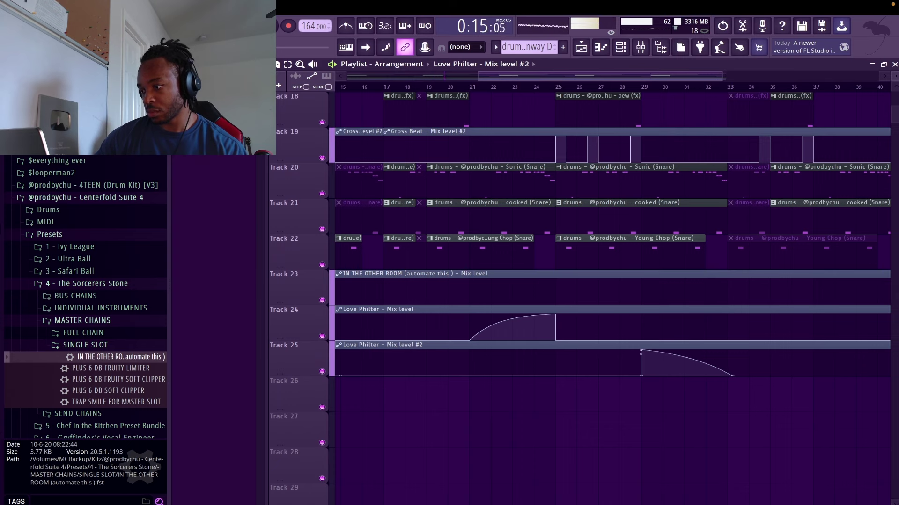
pyautogui.moveTo(687, 358); pyautogui.dragTo(686, 351)
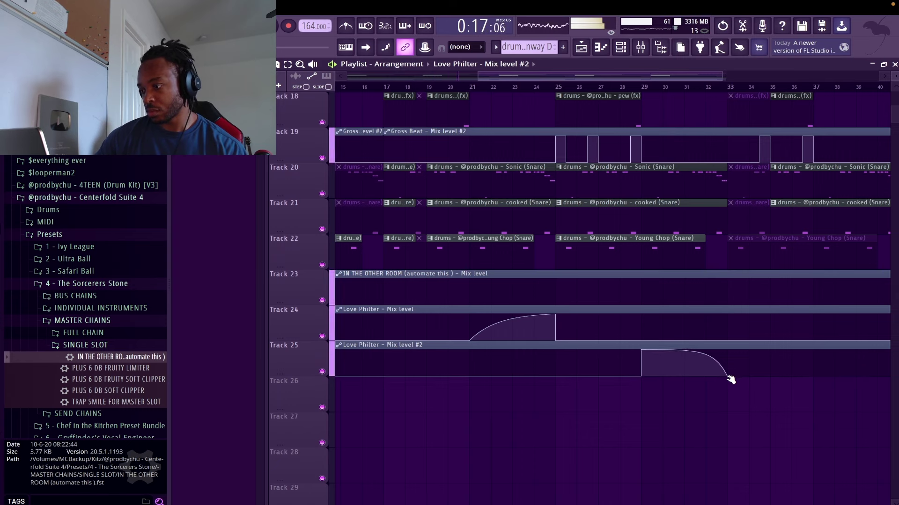
# Continue the Track 25 Love Philter envelope at zero from bar 33 to bar 41
pyautogui.scroll(1, 702, 367)
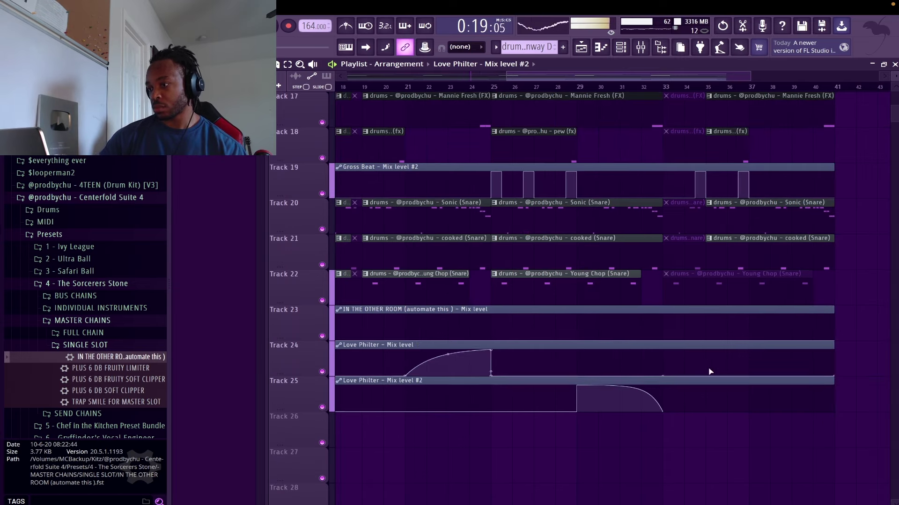
pyautogui.scroll(-5, 749, 409)
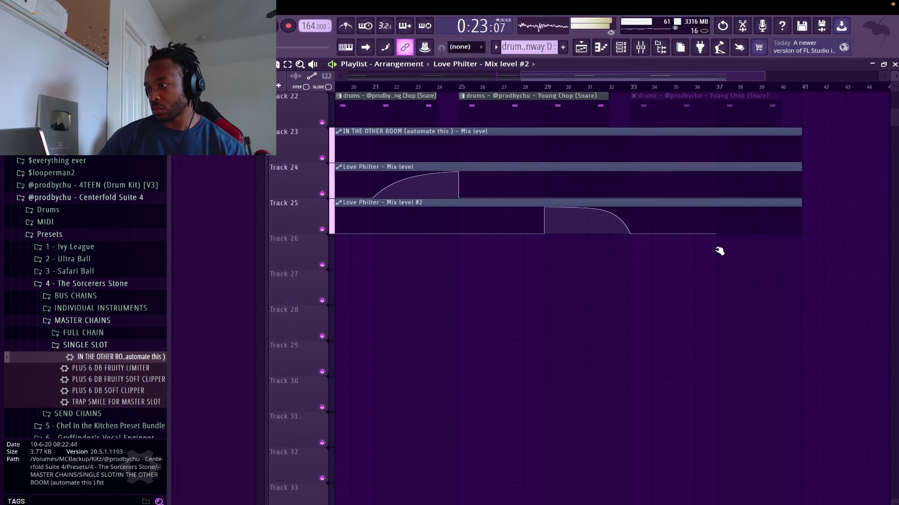
pyautogui.moveTo(721, 232); pyautogui.dragTo(804, 247)
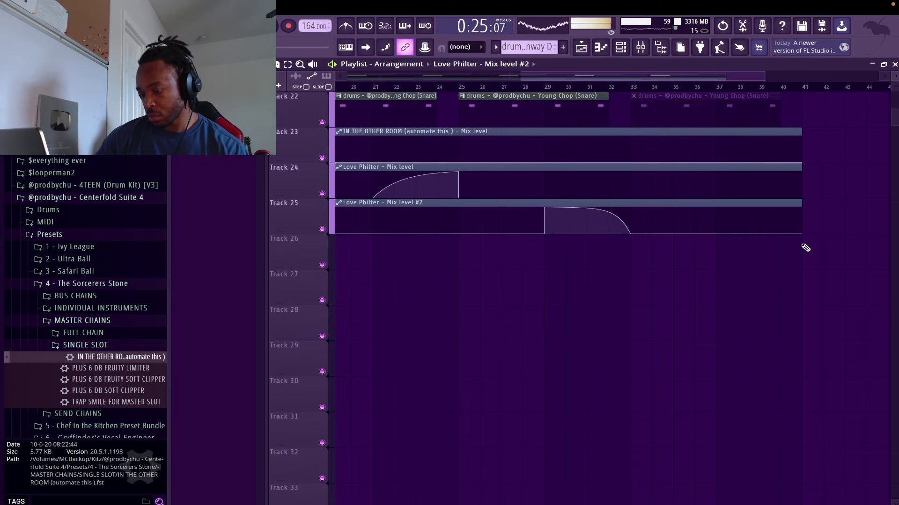
pyautogui.keyDown('ctrl'); pyautogui.rightClick(802, 245); pyautogui.keyUp('ctrl')
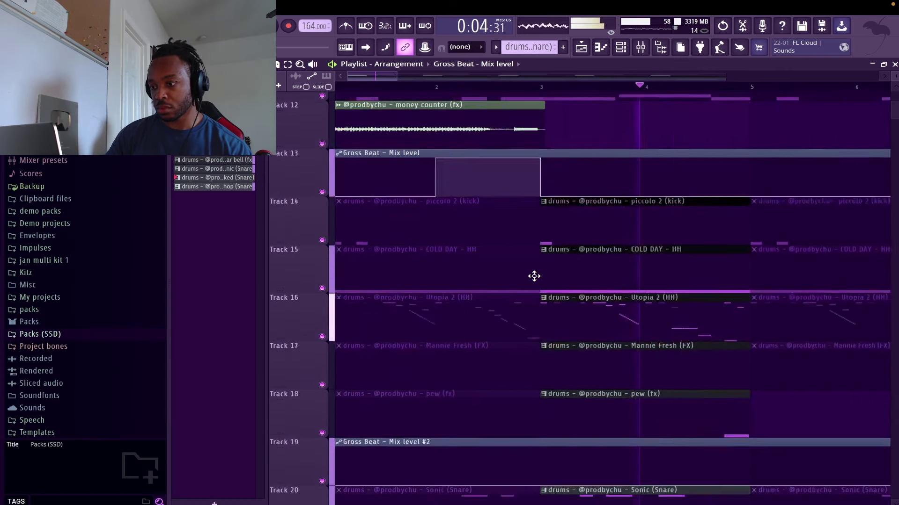
# Make the first Gross Beat mix level clip on Track 19 unique
pyautogui.scroll(-4, 534, 275)
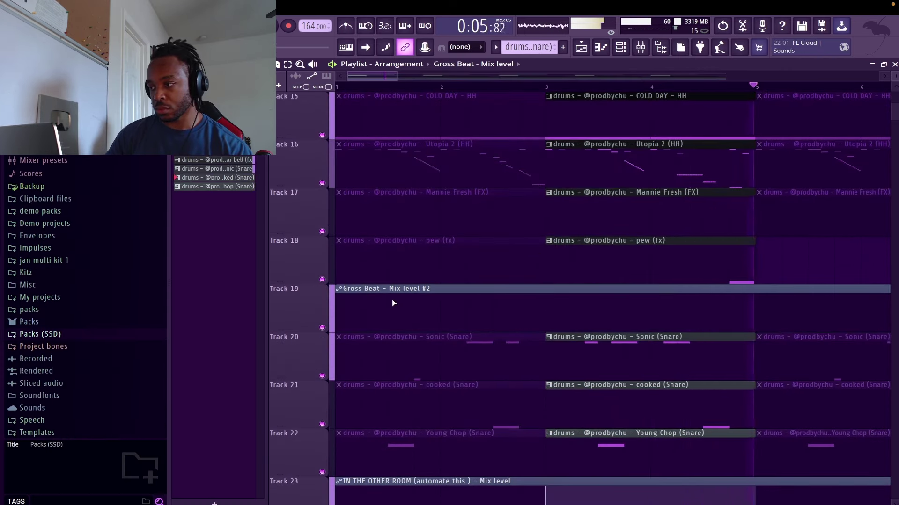
pyautogui.click(338, 289)
pyautogui.click(370, 399)
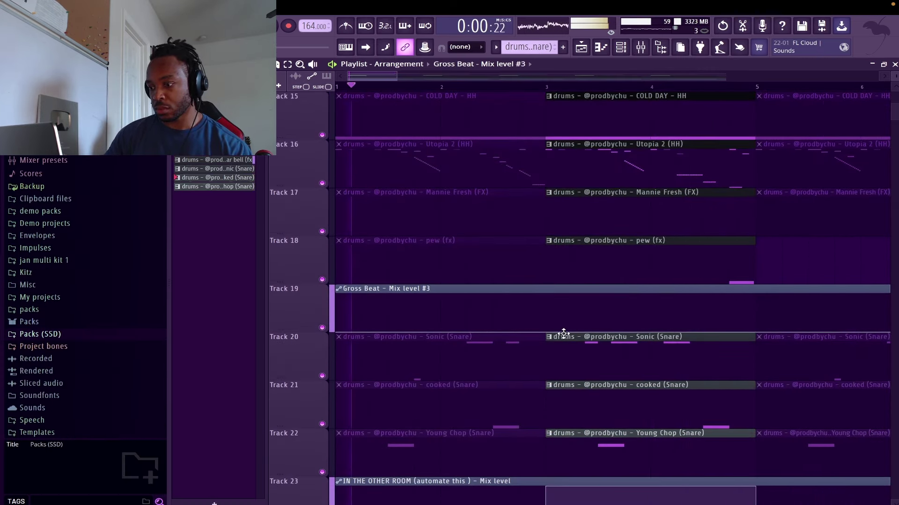
# Raise the unique Gross Beat mix level to full for the first half of bar 3 and play it back
pyautogui.moveTo(546, 332); pyautogui.dragTo(545, 278)
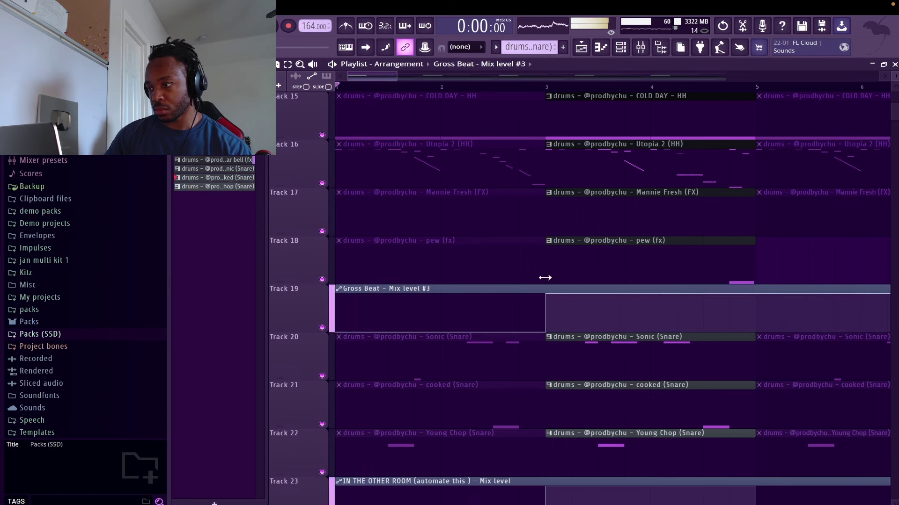
pyautogui.moveTo(598, 294); pyautogui.dragTo(597, 353)
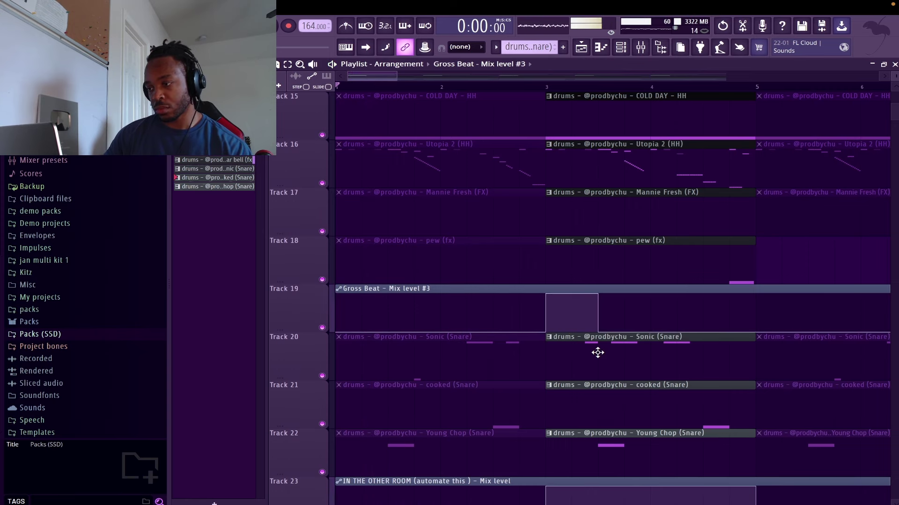
pyautogui.press('space')
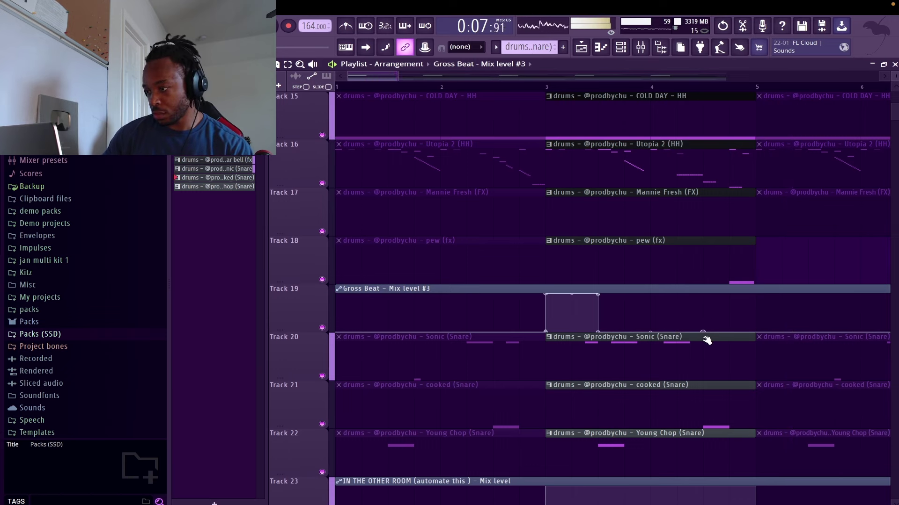
# Raise the first Track 19 Gross Beat mix level clip to full for the second half of bar 4, returning to zero at bar 5
pyautogui.moveTo(703, 331); pyautogui.dragTo(701, 284)
pyautogui.rightClick(754, 313)
pyautogui.moveTo(754, 313); pyautogui.dragTo(754, 349)
pyautogui.rightClick(756, 300)
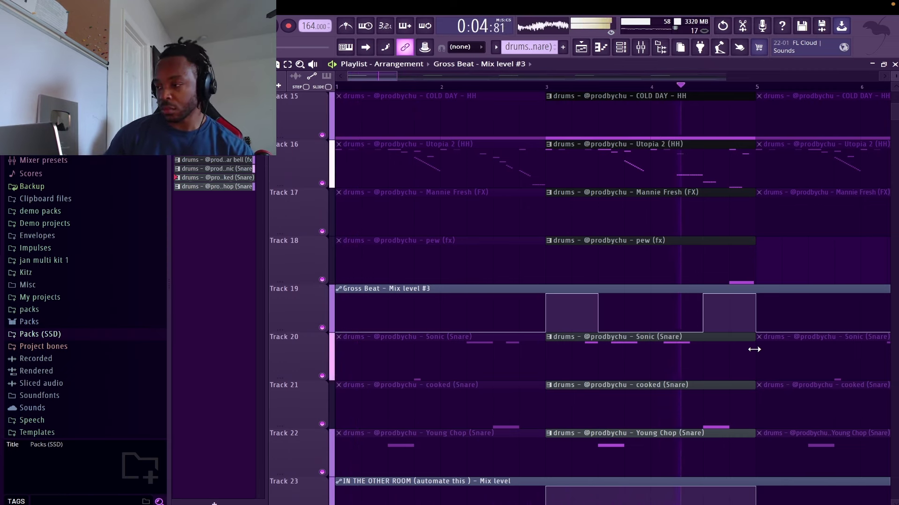
pyautogui.keyDown('super'); pyautogui.rightClick(758, 353); pyautogui.keyUp('super')
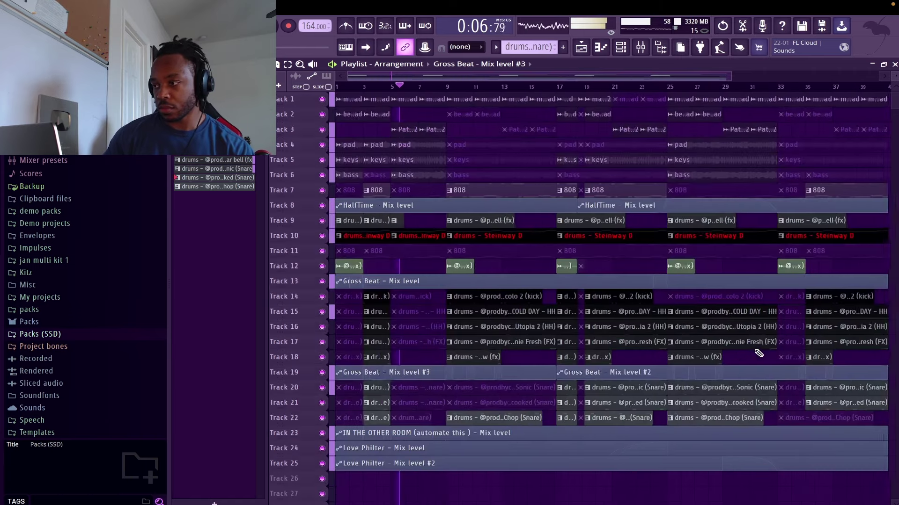
# Raise the system volume and audition the arrangement from the start
pyautogui.press('XF86AudioRaiseVolume')
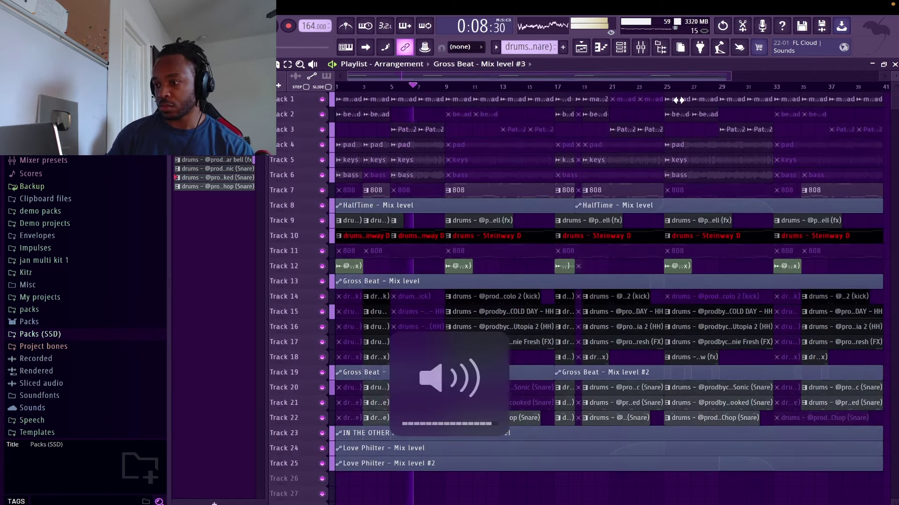
pyautogui.click(640, 47)
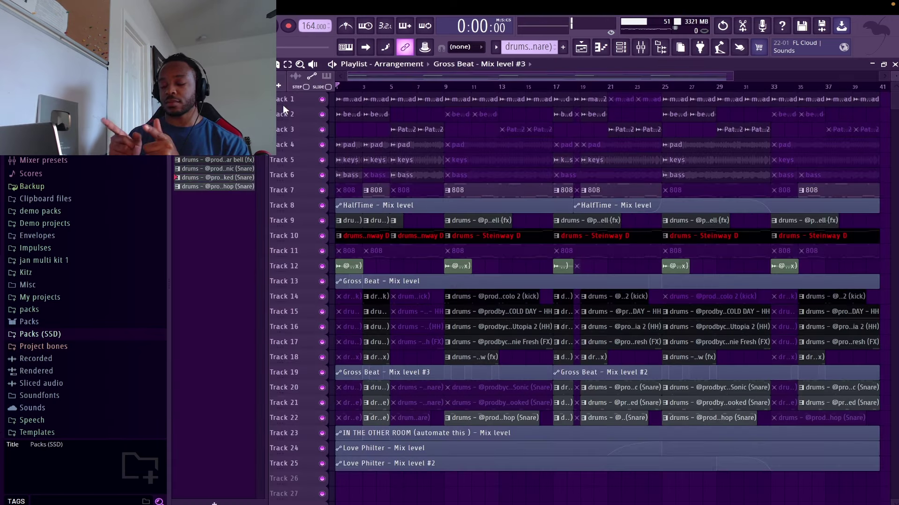
pyautogui.press('space')
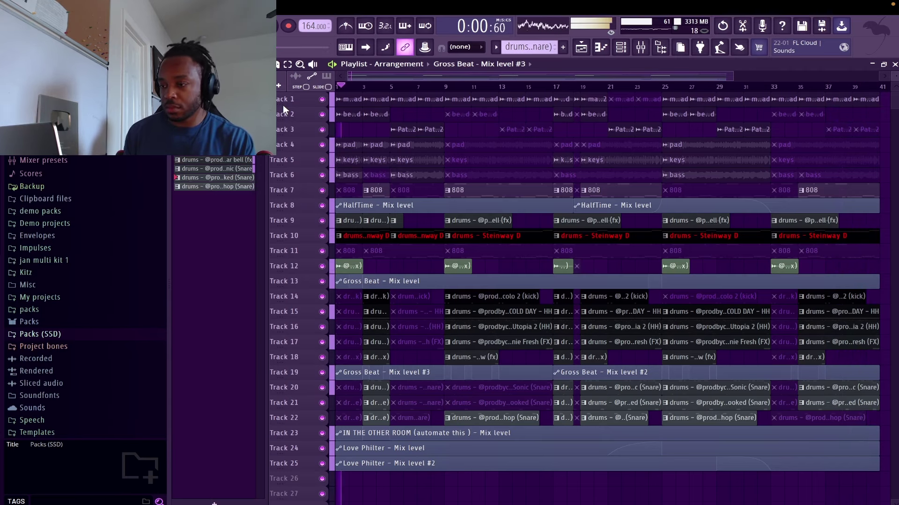
pyautogui.press('space')
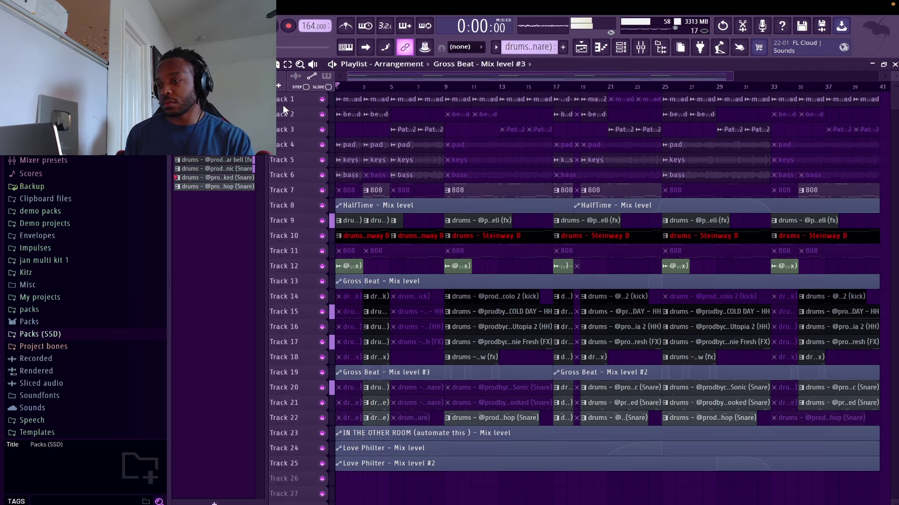